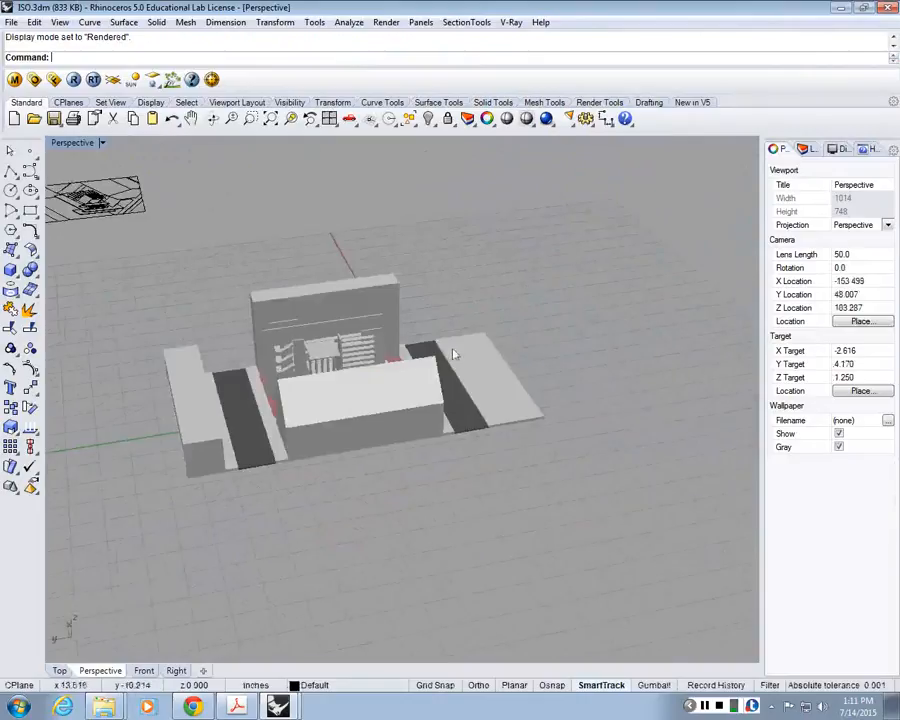
Examine the rendered Poets House site model from several angles, close up and from a distance
scroll(240, 310, up, 10)
right_drag(270, 372, 344, 410)
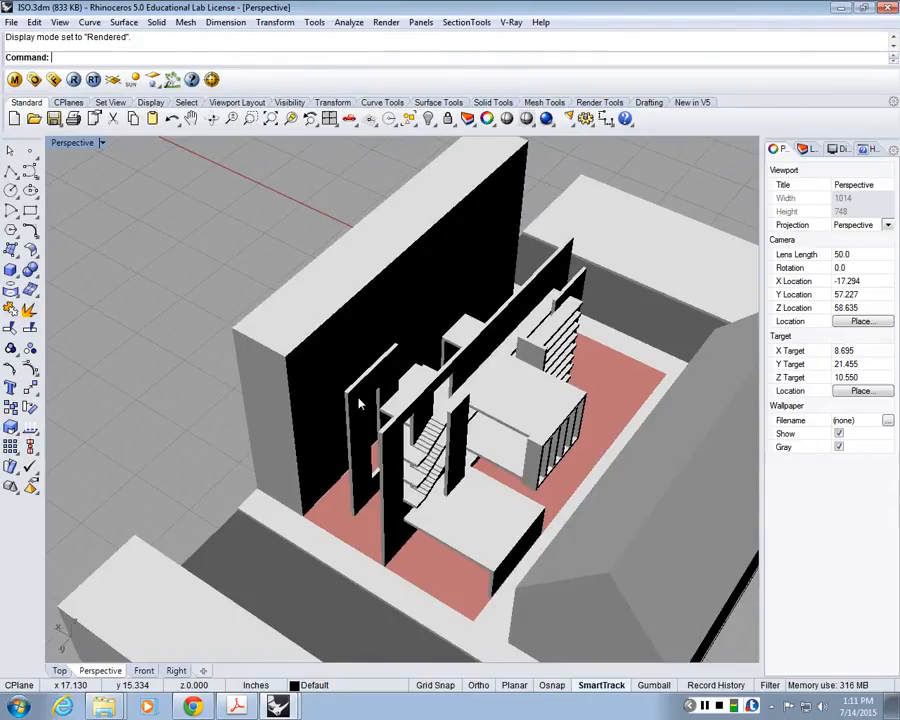
scroll(538, 396, down, 10)
mouse_move(538, 396)
right_down()
mouse_move(562, 416)
mouse_move(548, 420)
mouse_move(551, 413)
right_up()
scroll(558, 407, up, 5)
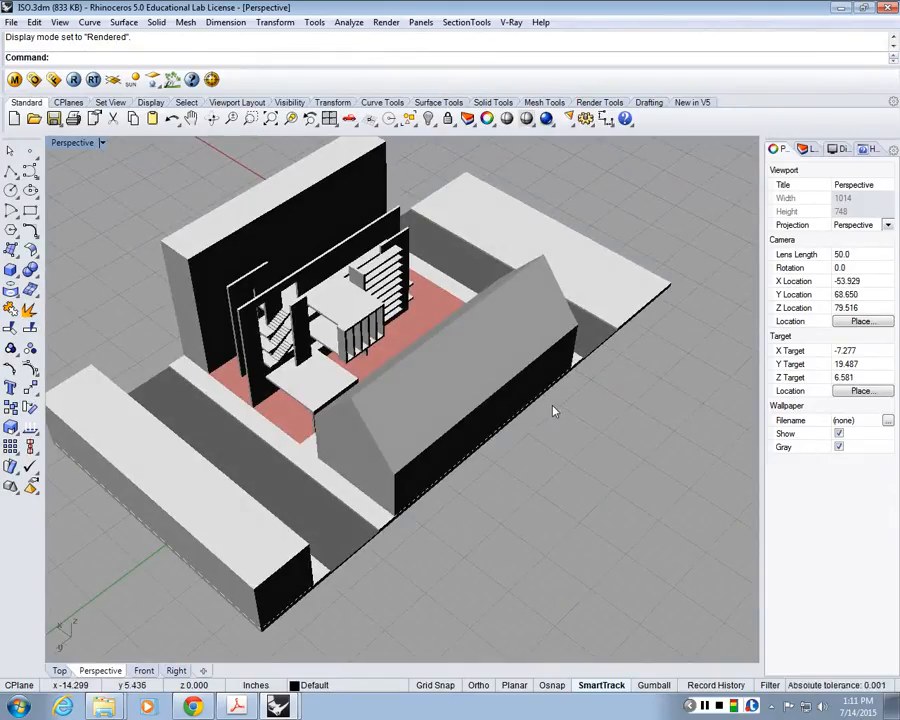
scroll(556, 281, down, 10)
right_drag(556, 283, 503, 271)
scroll(503, 273, up, 6)
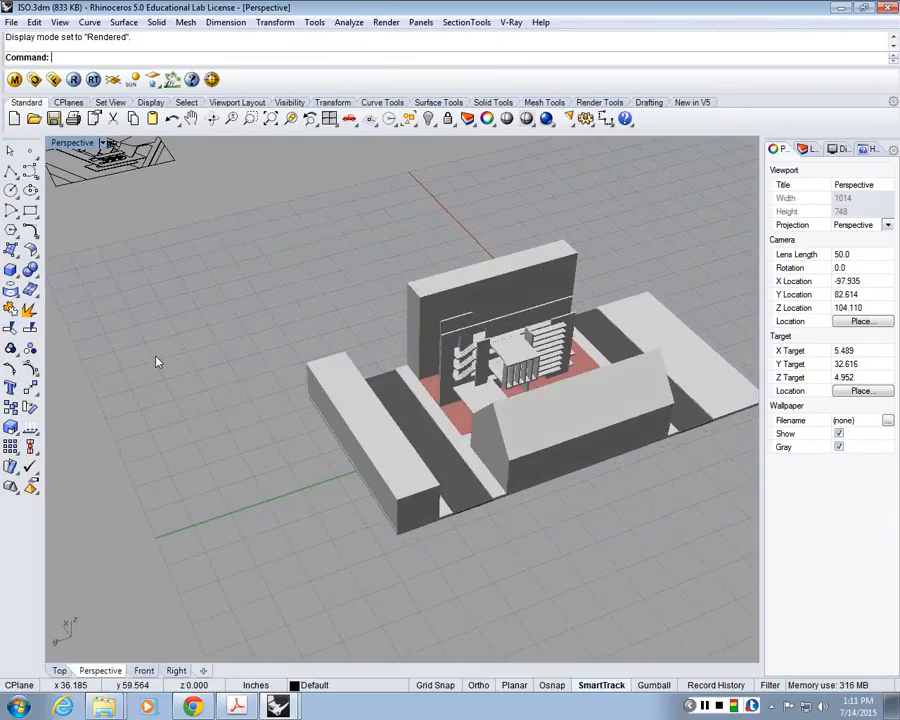
right_drag(156, 362, 350, 384)
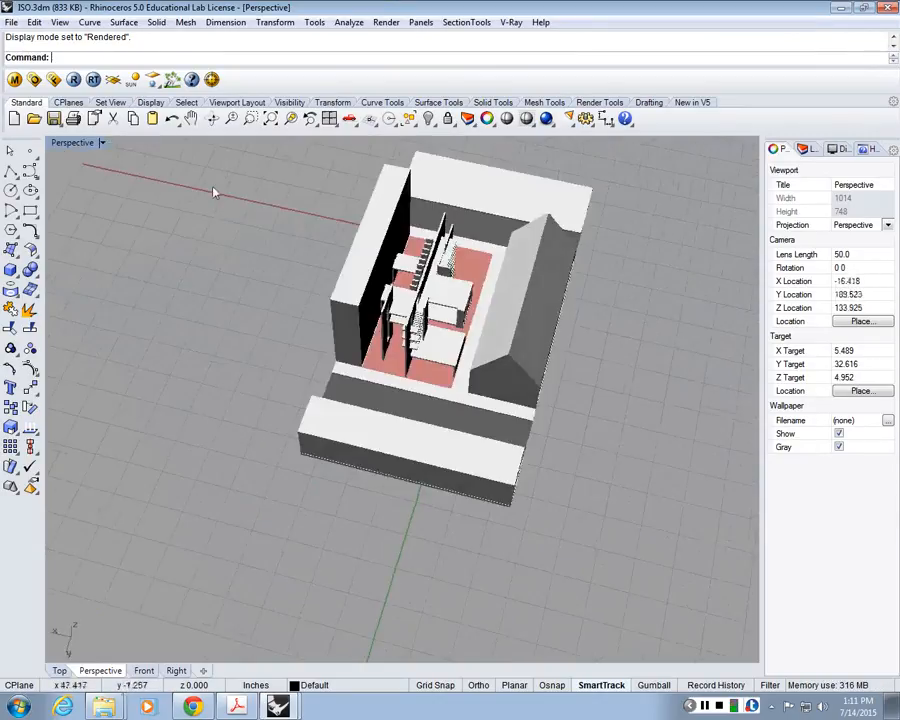
scroll(217, 192, up, 6)
scroll(251, 308, down, 6)
right_drag(430, 365, 397, 402)
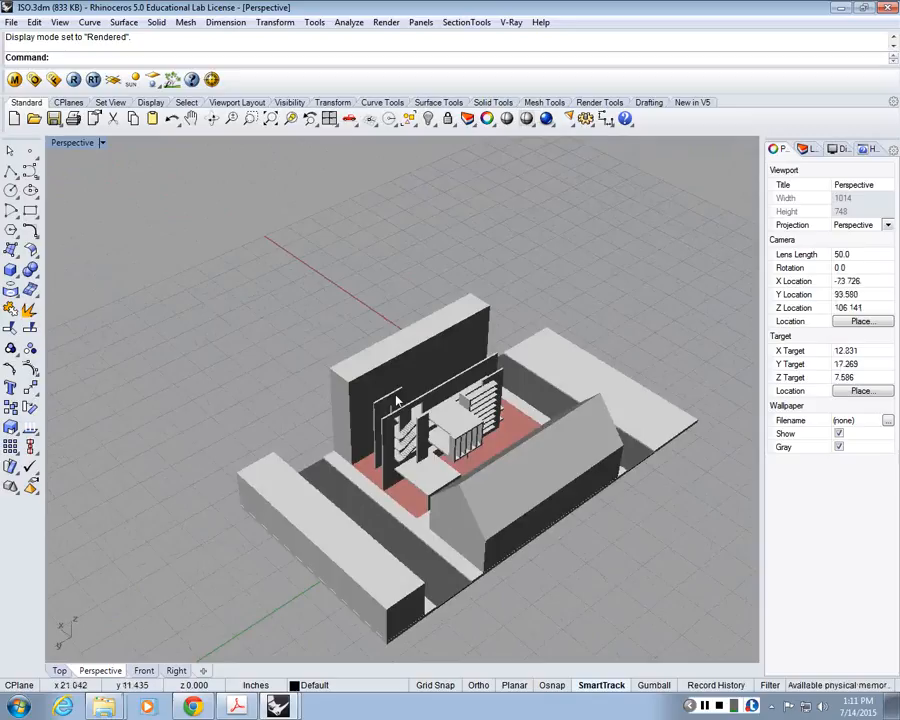
scroll(397, 402, down, 7)
scroll(466, 390, up, 5)
mouse_move(575, 512)
right_down()
mouse_move(642, 537)
mouse_move(567, 496)
right_up()
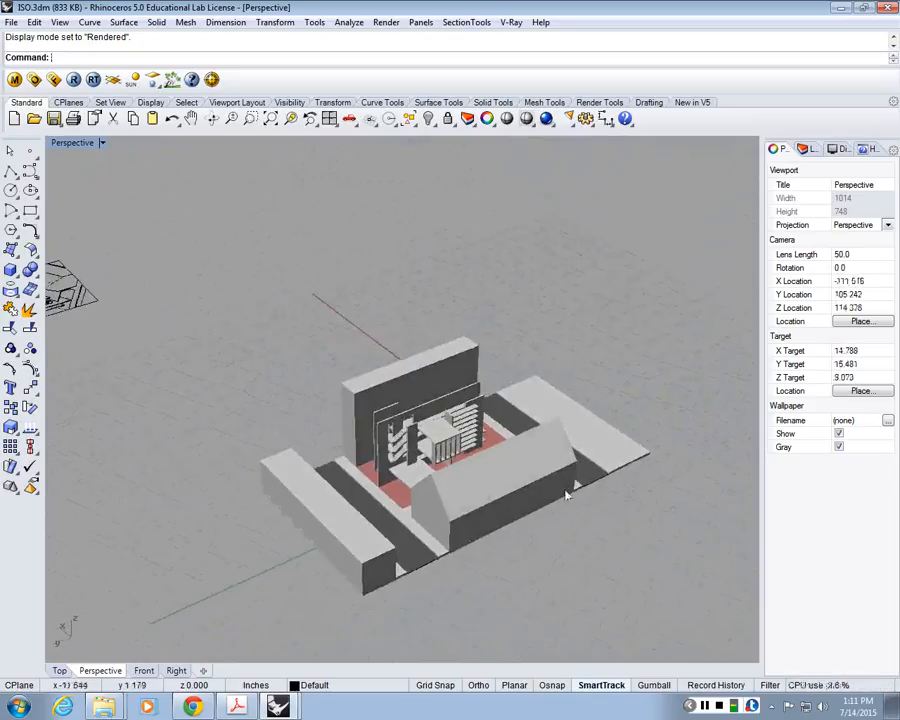
scroll(566, 495, down, 5)
scroll(581, 530, up, 5)
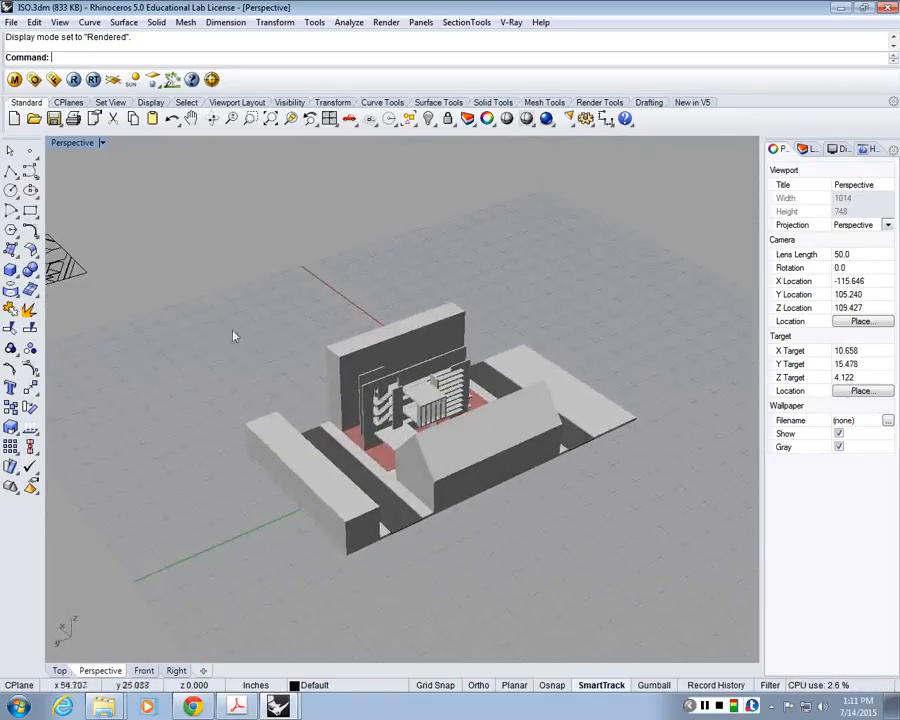
scroll(233, 336, down, 3)
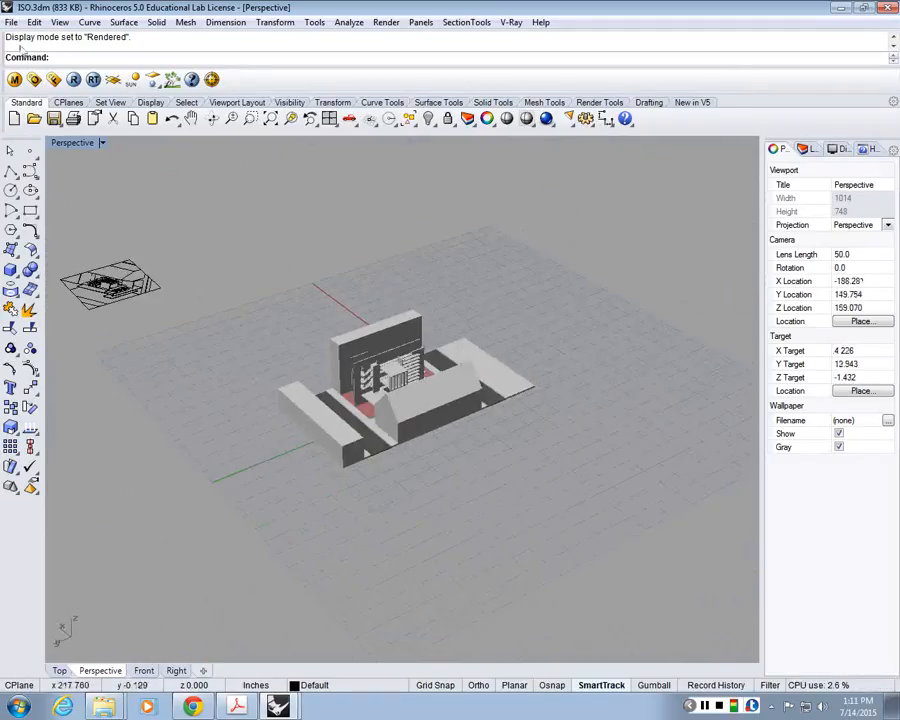
Switch to Chrome, search the web for t-square and open the T-Square site from the results
click(297, 7)
text(t-s)
key(Return)
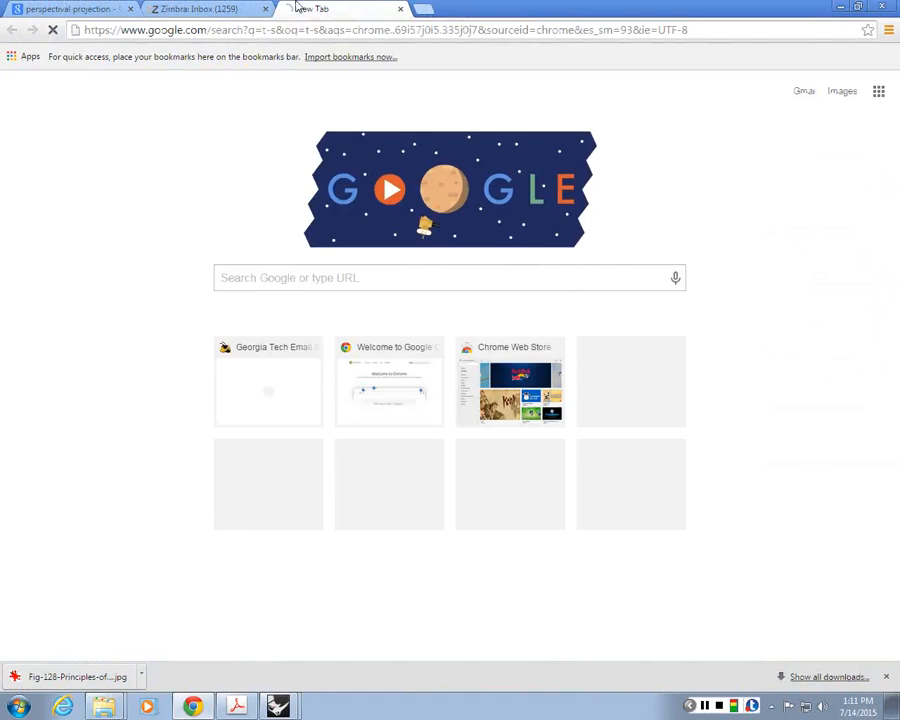
click(251, 30)
text(t-squar)
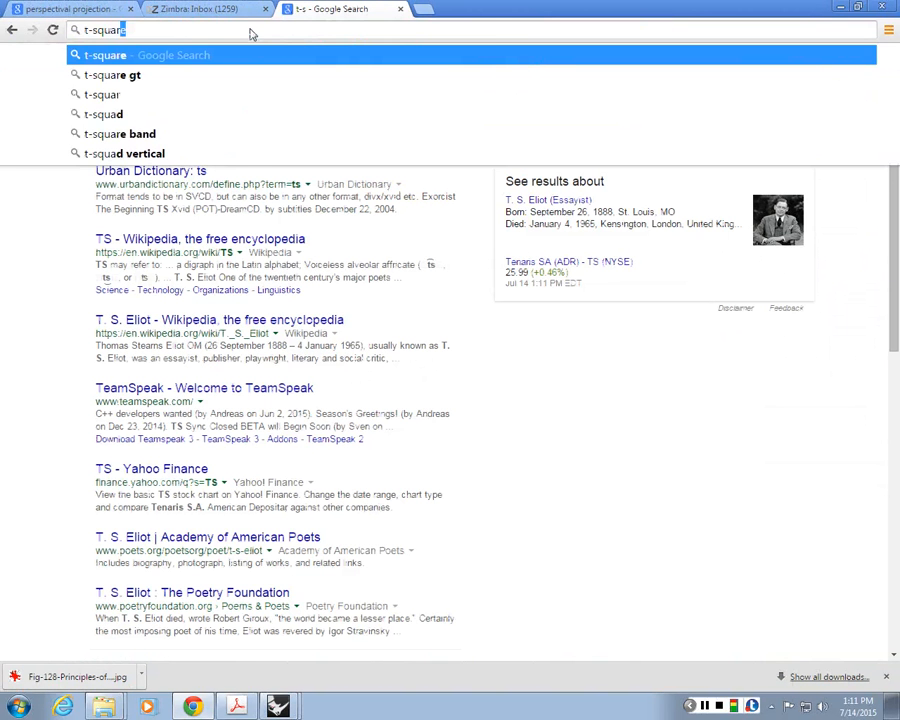
key(Return)
click(183, 174)
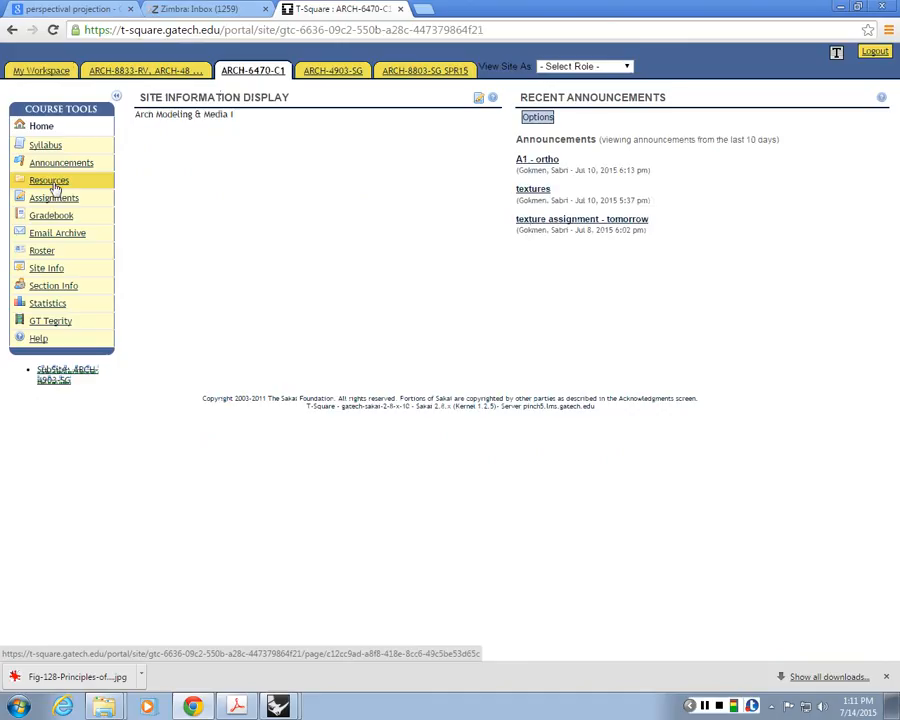
Open the Poets House Site Model folder in the resources of the ARCH-6470-C1 course
click(50, 181)
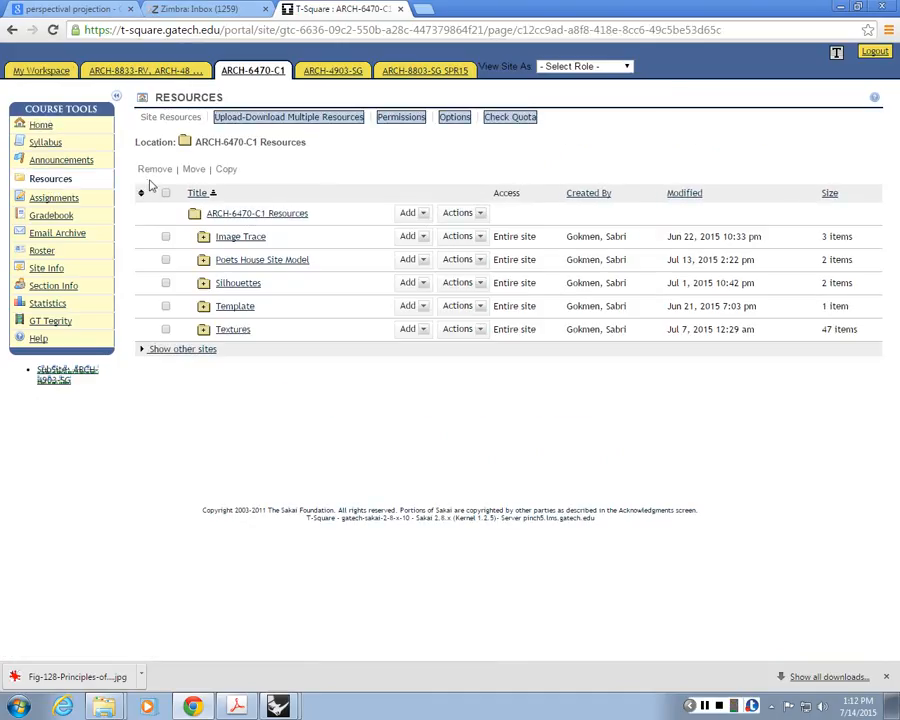
click(418, 212)
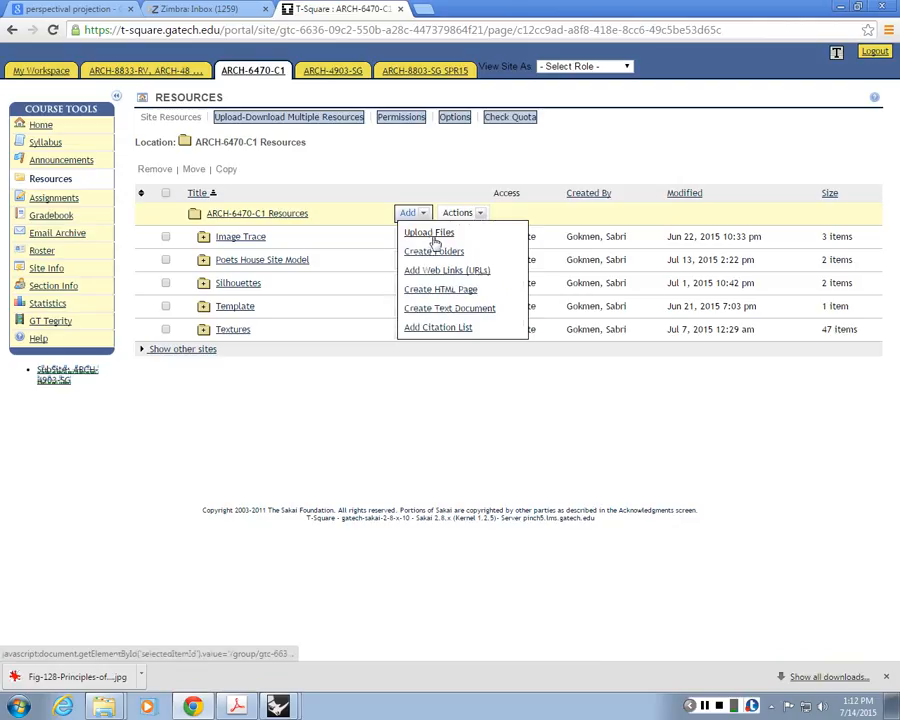
click(240, 376)
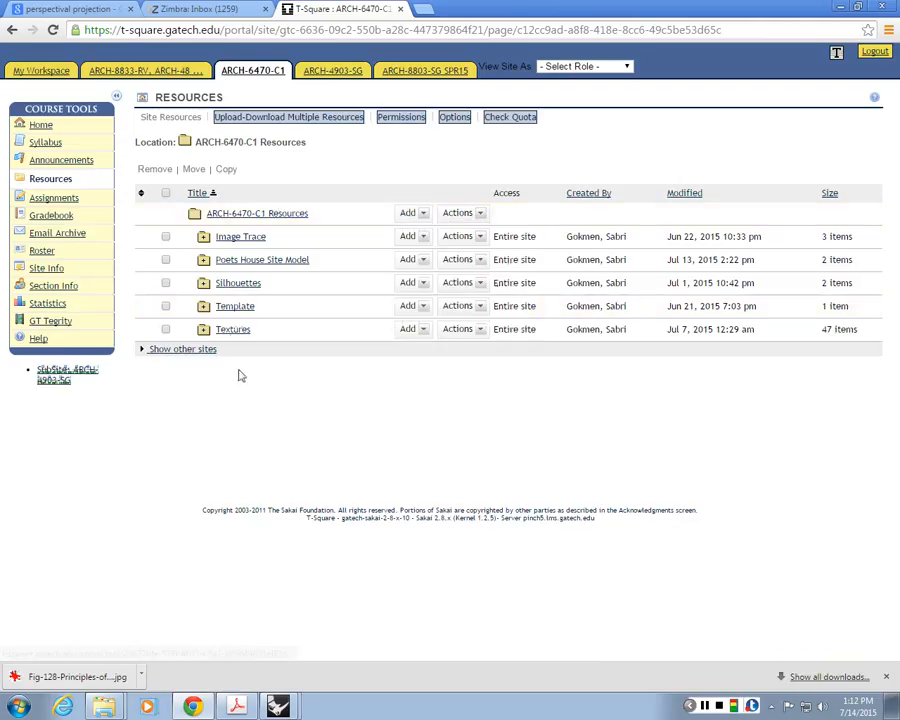
click(249, 263)
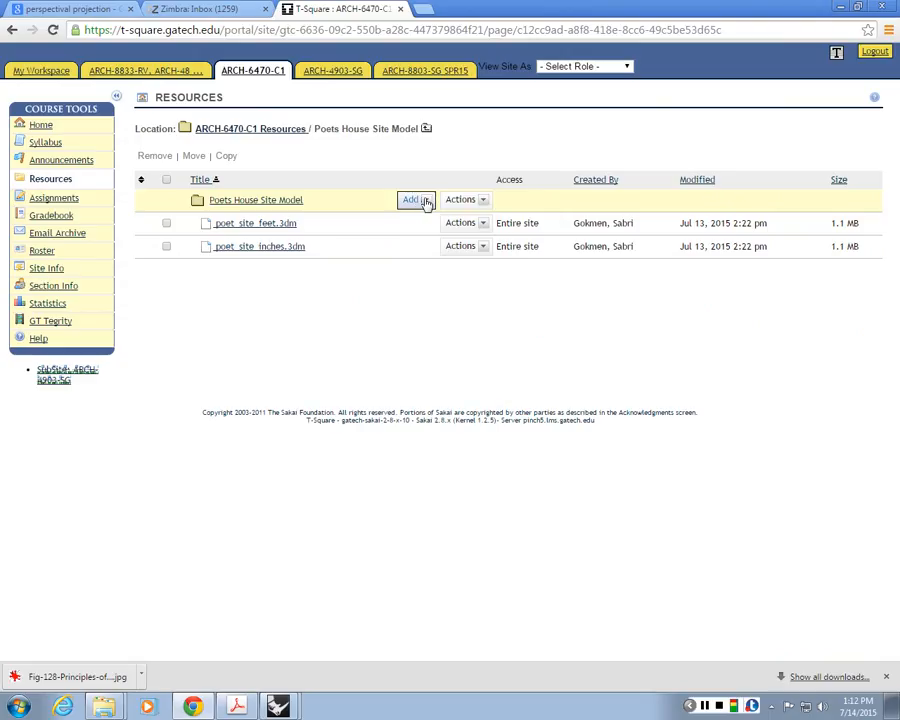
Start a file upload to the Poets House Site Model folder and list the Desktop files in detail, sorted by date modified
click(416, 200)
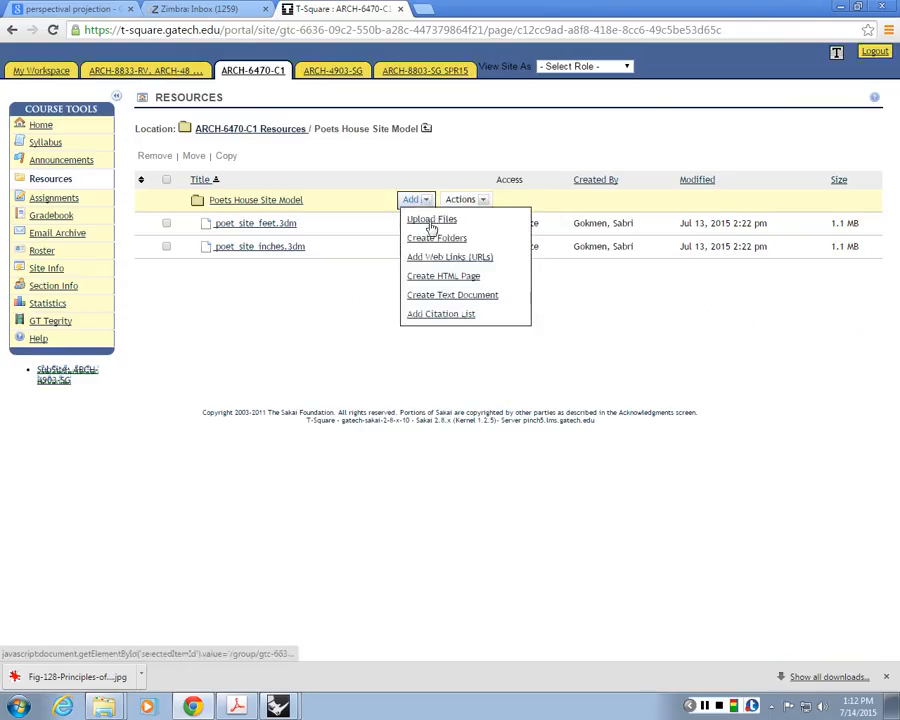
click(431, 219)
click(312, 146)
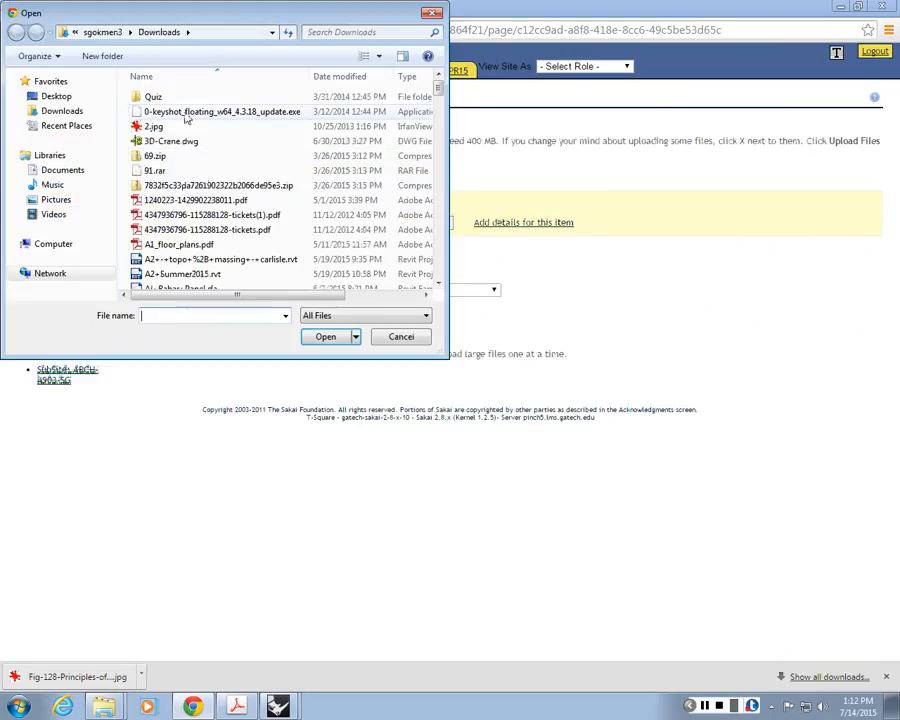
click(52, 96)
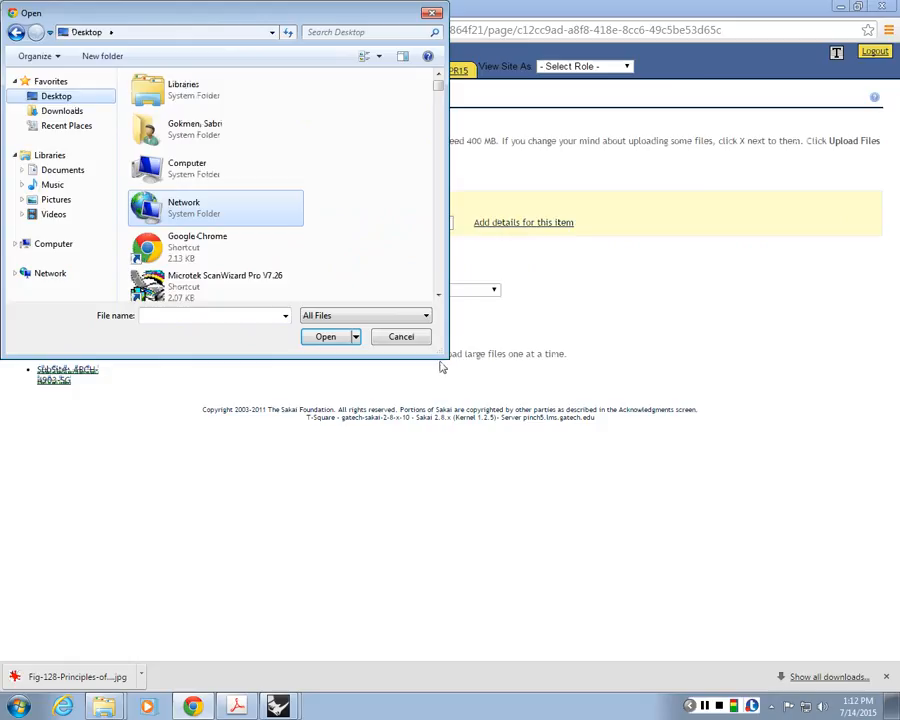
drag(446, 358, 685, 546)
click(618, 57)
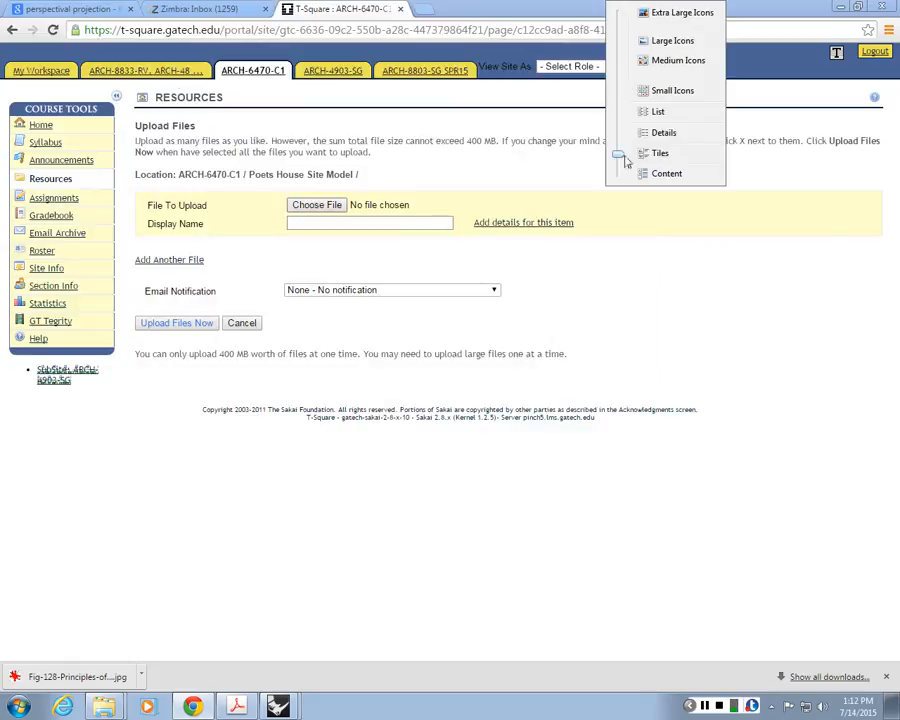
drag(625, 162, 614, 134)
click(401, 76)
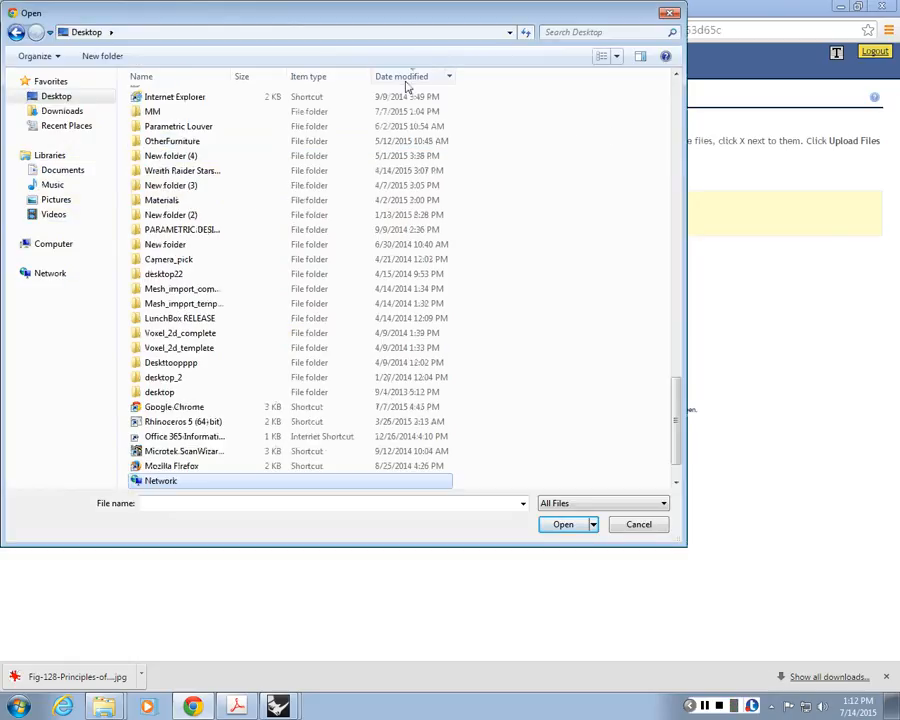
drag(679, 417, 679, 120)
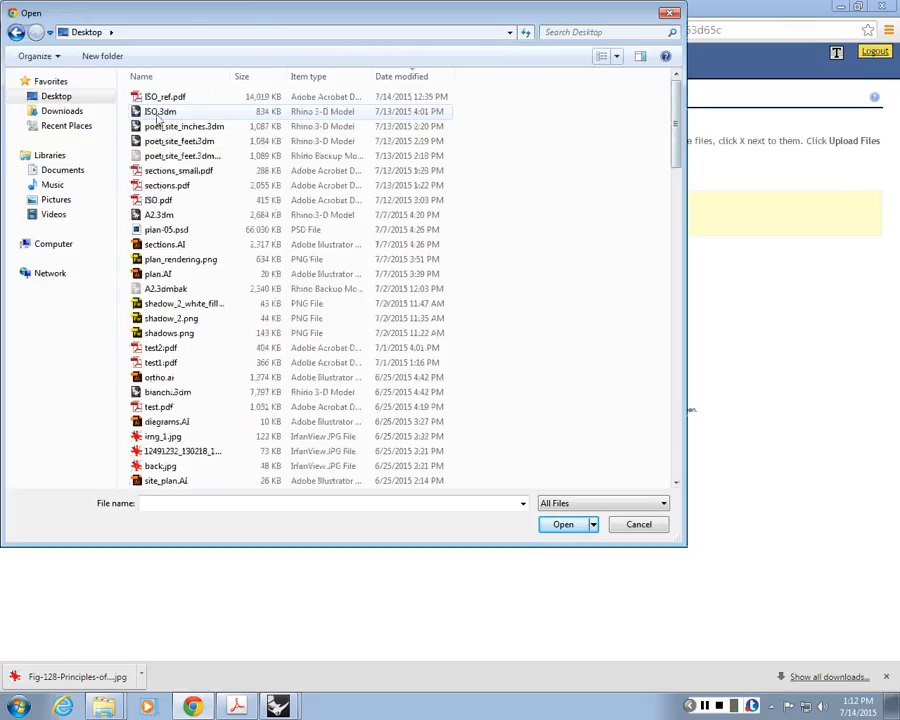
Choose ISO.3dm, pick an email notification option and upload the file to the folder
double_click(156, 111)
click(333, 290)
click(330, 334)
click(157, 323)
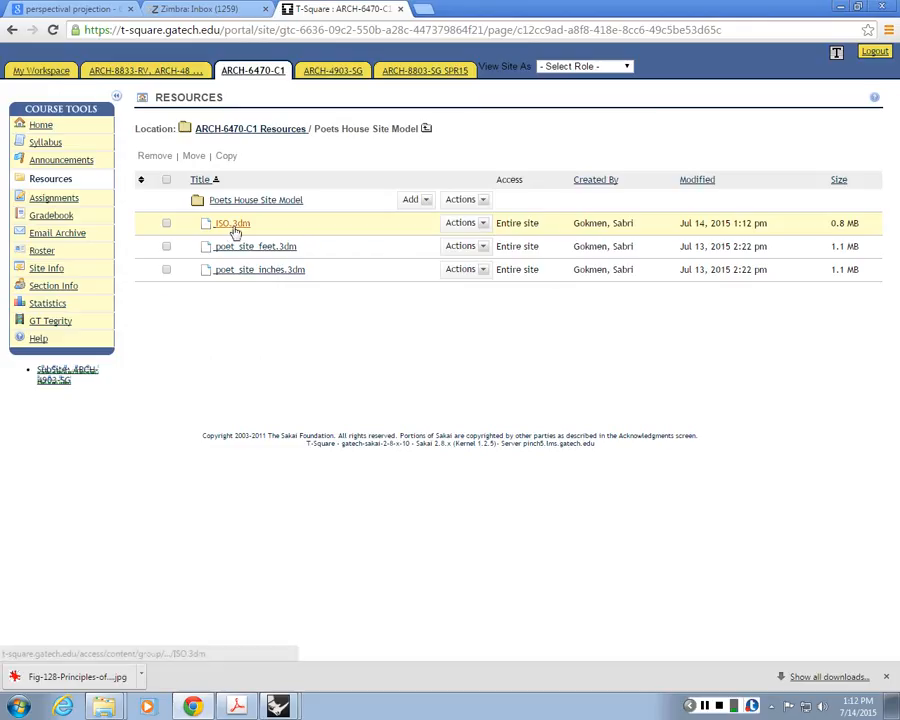
Switch back to Rhinoceros and inspect the site model around the house and its neighbouring buildings
click(843, 6)
scroll(405, 425, up, 6)
right_drag(405, 425, 422, 435)
scroll(422, 435, down, 3)
scroll(400, 425, up, 3)
right_drag(380, 400, 340, 362)
scroll(335, 375, down, 3)
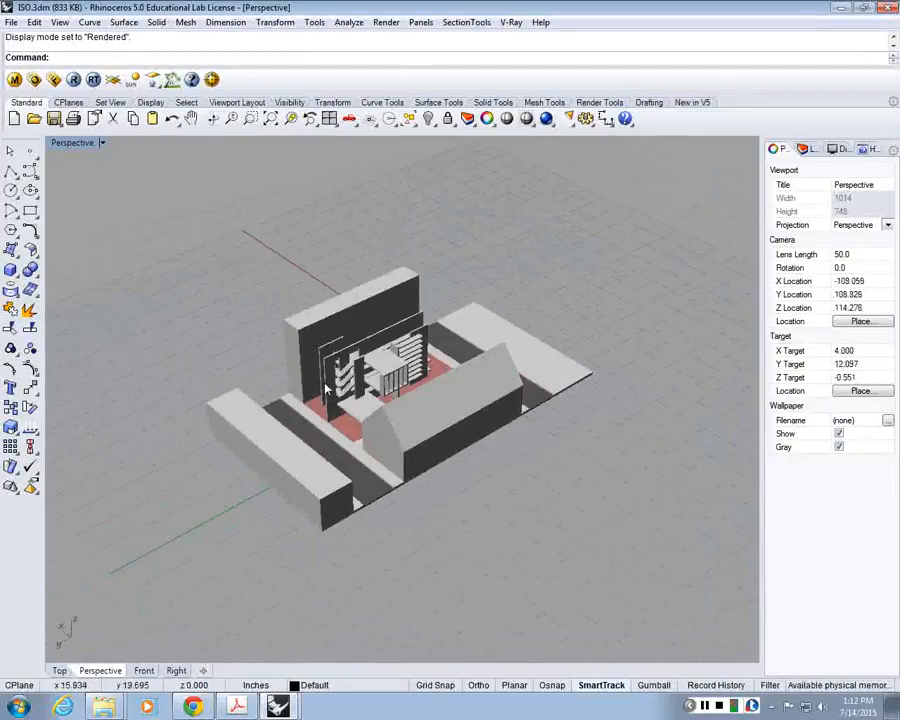
text(ClippingPlane)
key(Return)
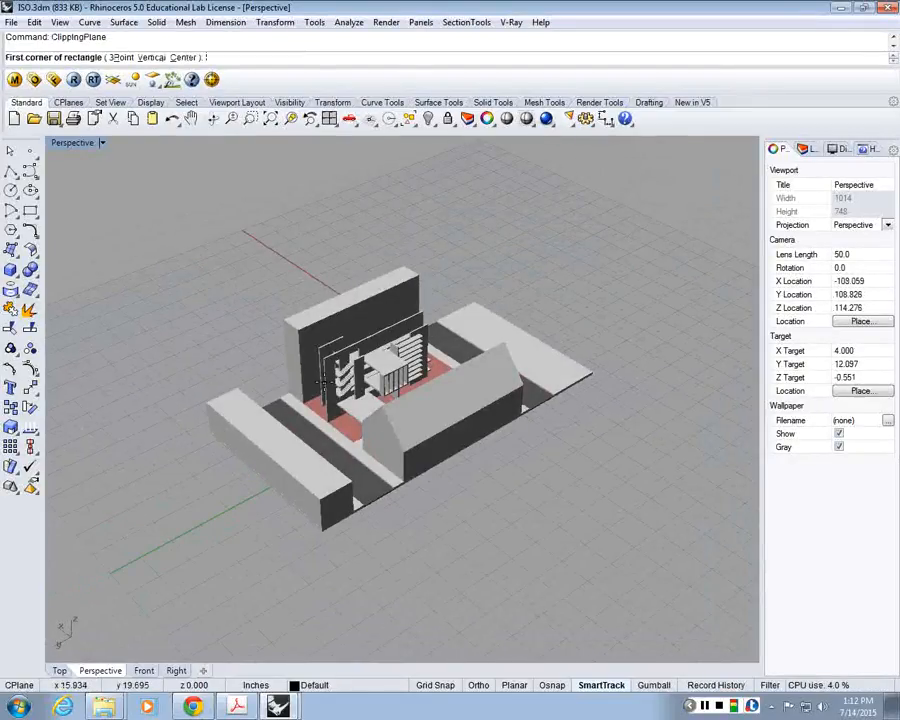
key(Escape)
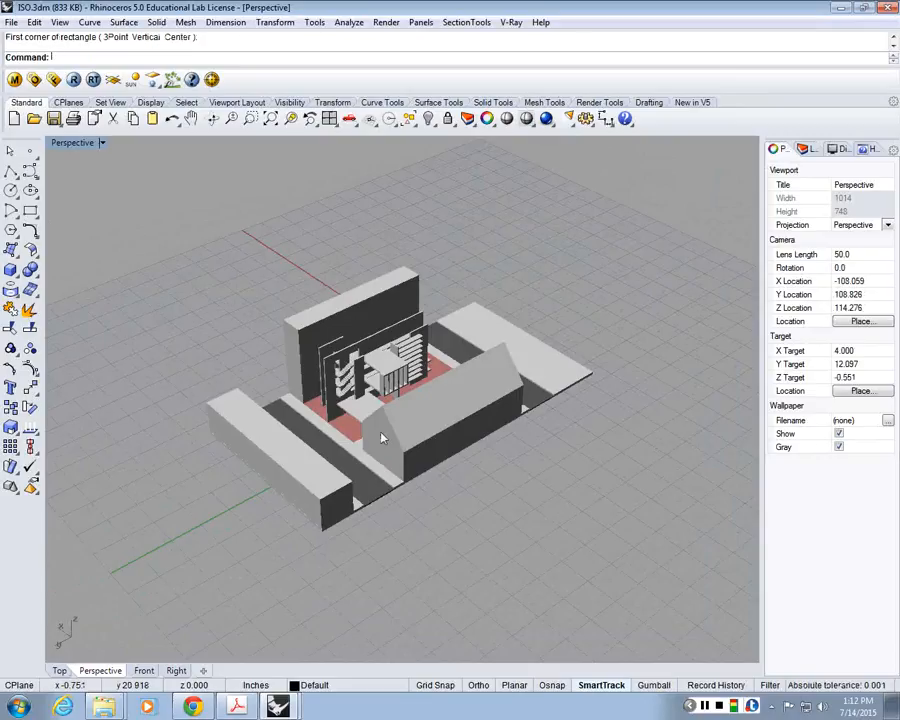
key(Up)
right_drag(381, 438, 422, 398)
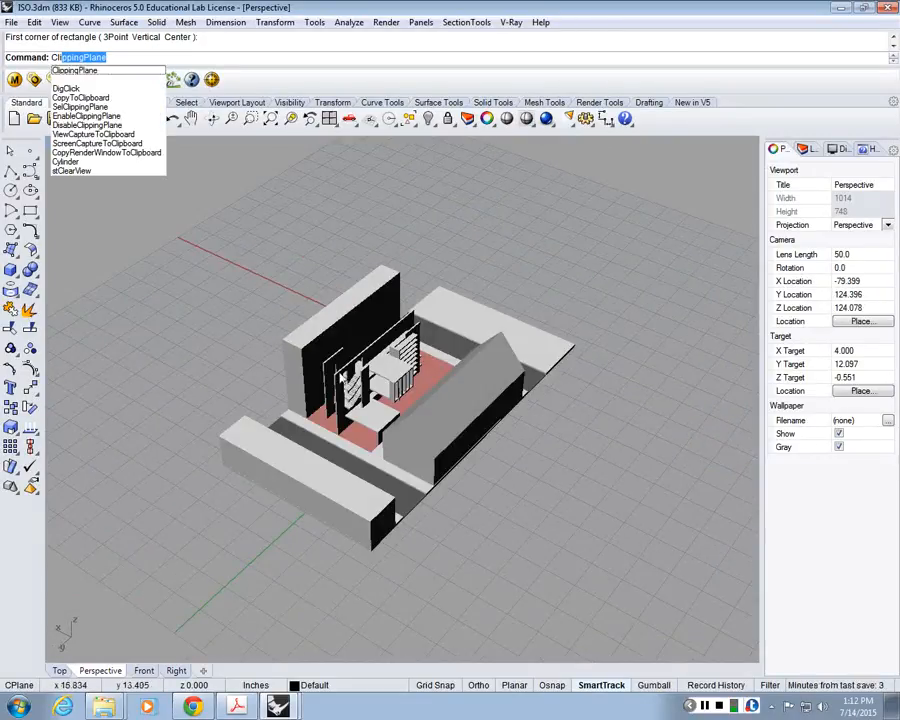
scroll(330, 327, up, 2)
scroll(331, 327, up, 2)
click(525, 492)
click(631, 541)
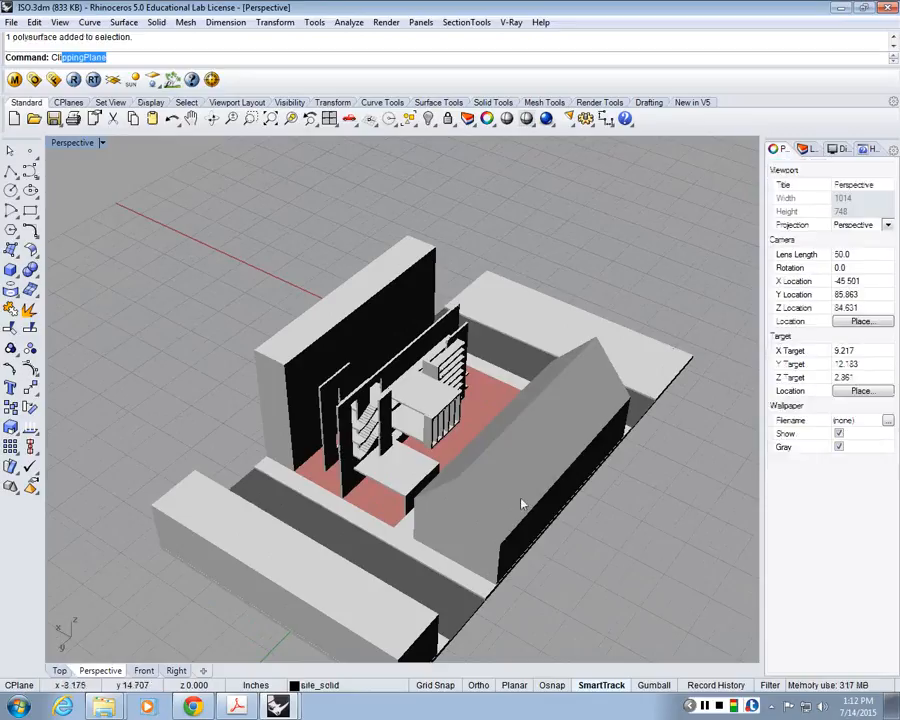
click(522, 503)
click(597, 531)
scroll(518, 506, down, 4)
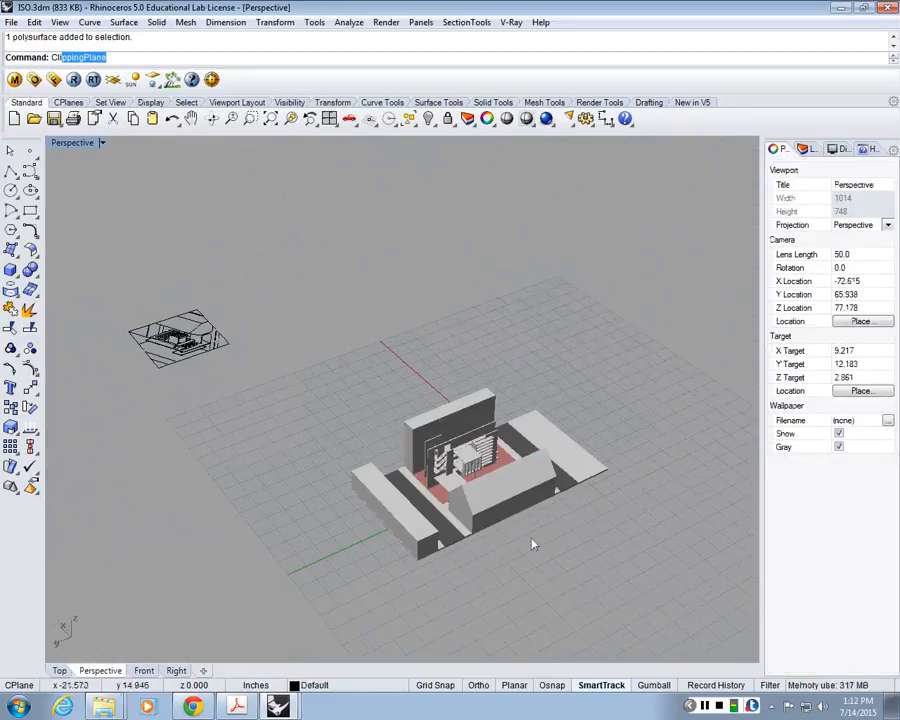
text(ic)
key(BackSpace)
key(BackSpace)
key(BackSpace)
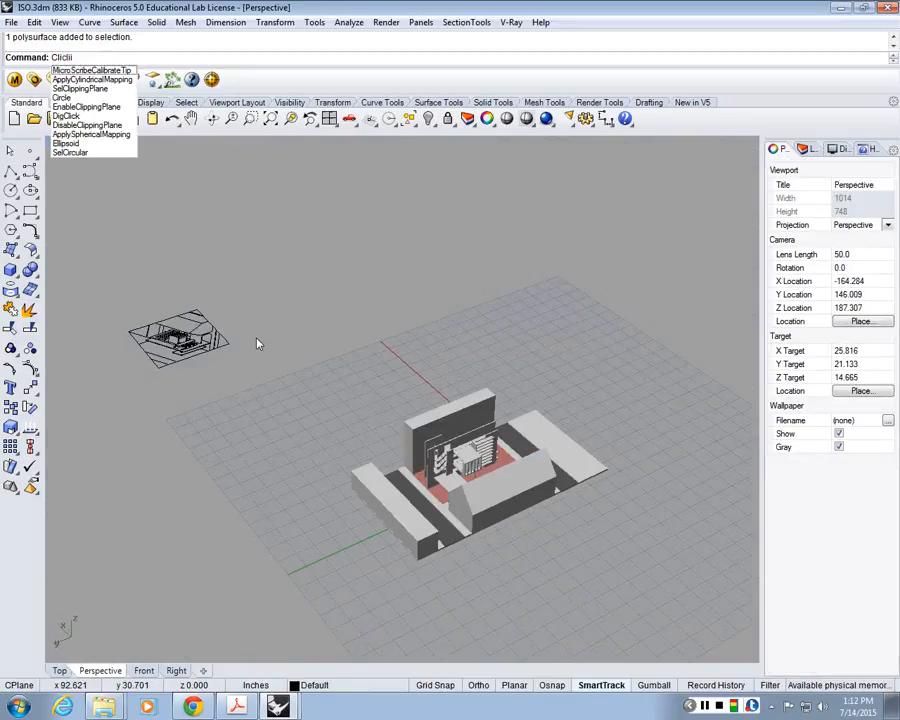
key(BackSpace)
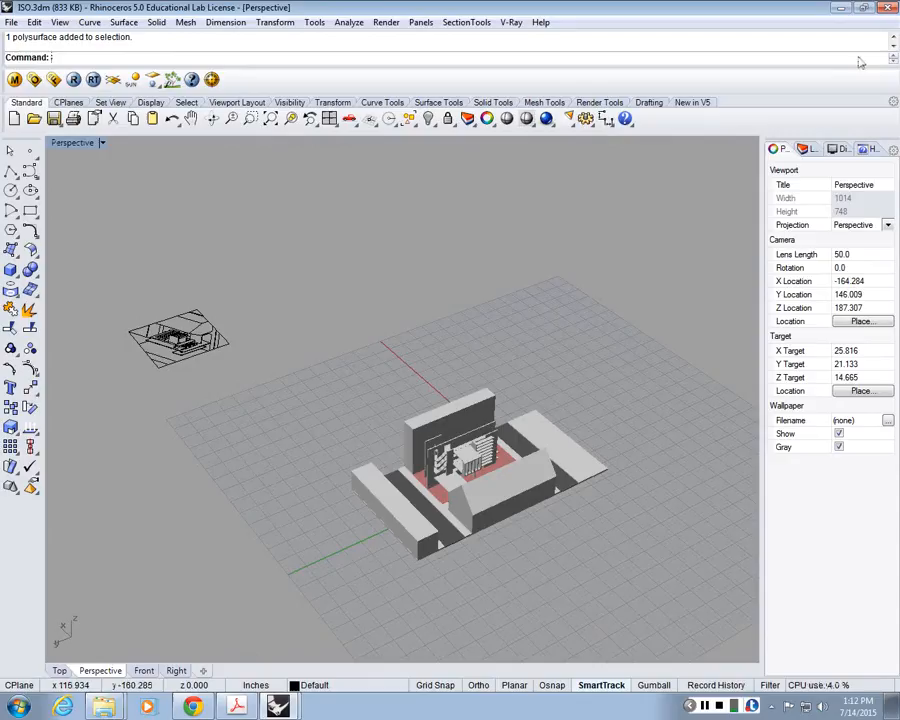
Create a new layer named "clipping plane"
click(805, 148)
click(772, 166)
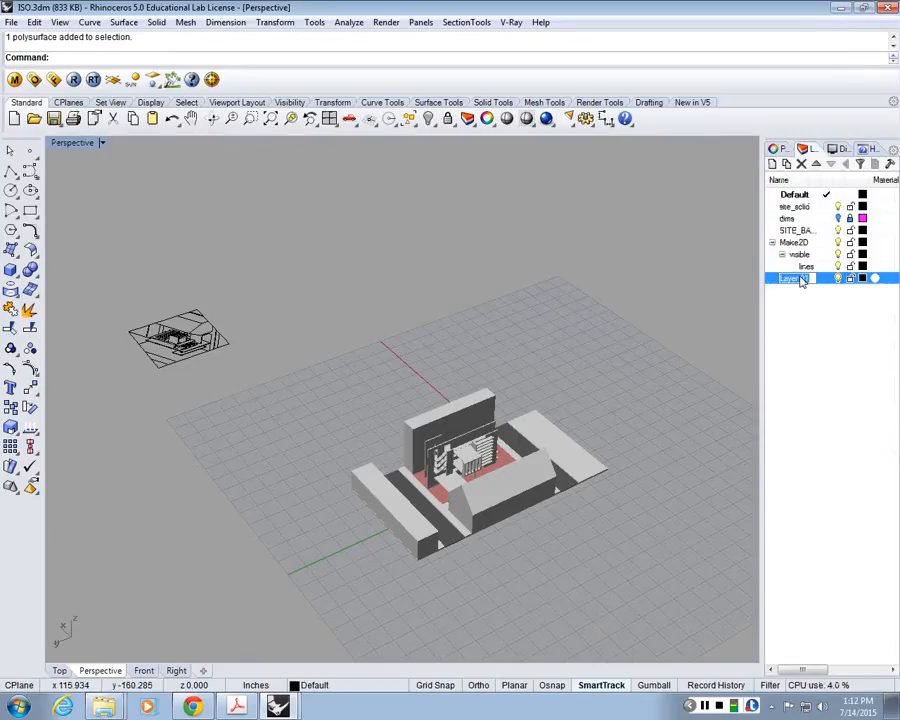
text(clipping plane)
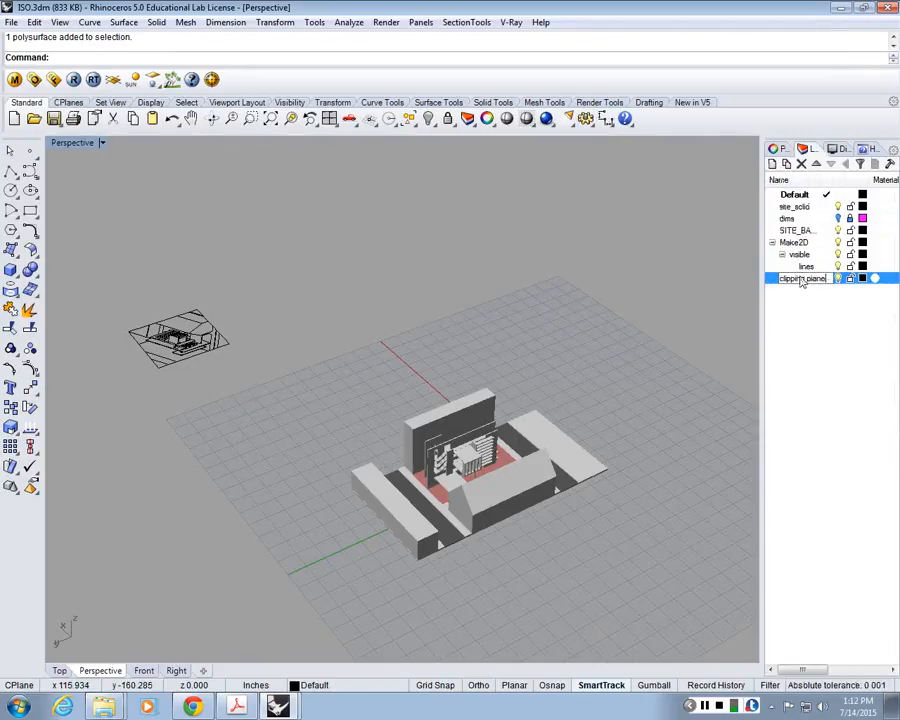
key(Return)
Set the clipping plane layer's colour to Green and make it the current layer
click(862, 278)
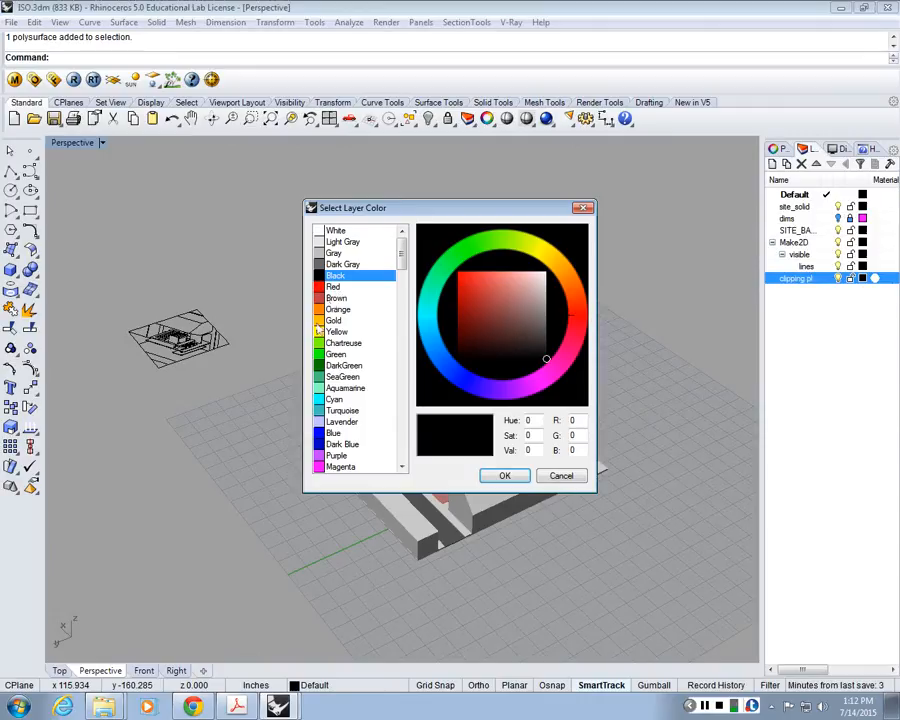
click(336, 354)
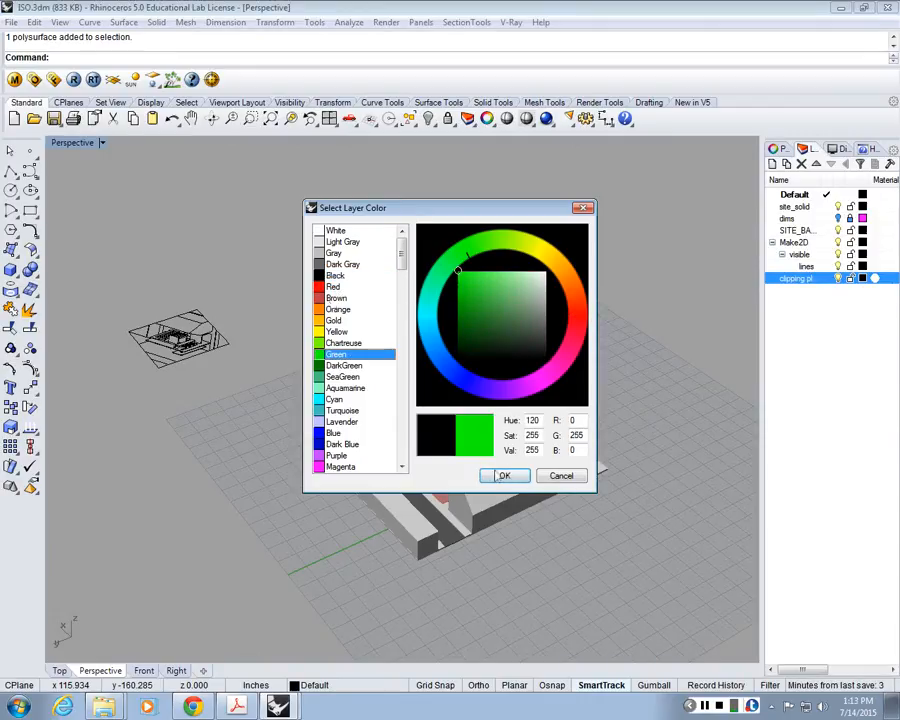
click(495, 476)
click(824, 281)
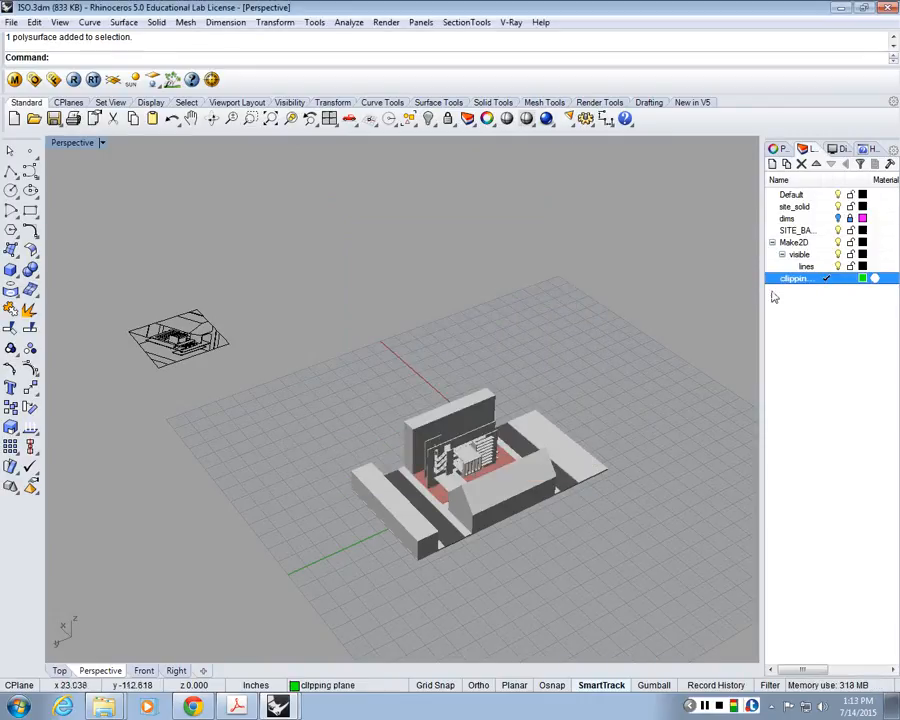
Create a vertical clipping plane beside the outer end building, with an edge about 48 in long and a height equal to its width
text(C)
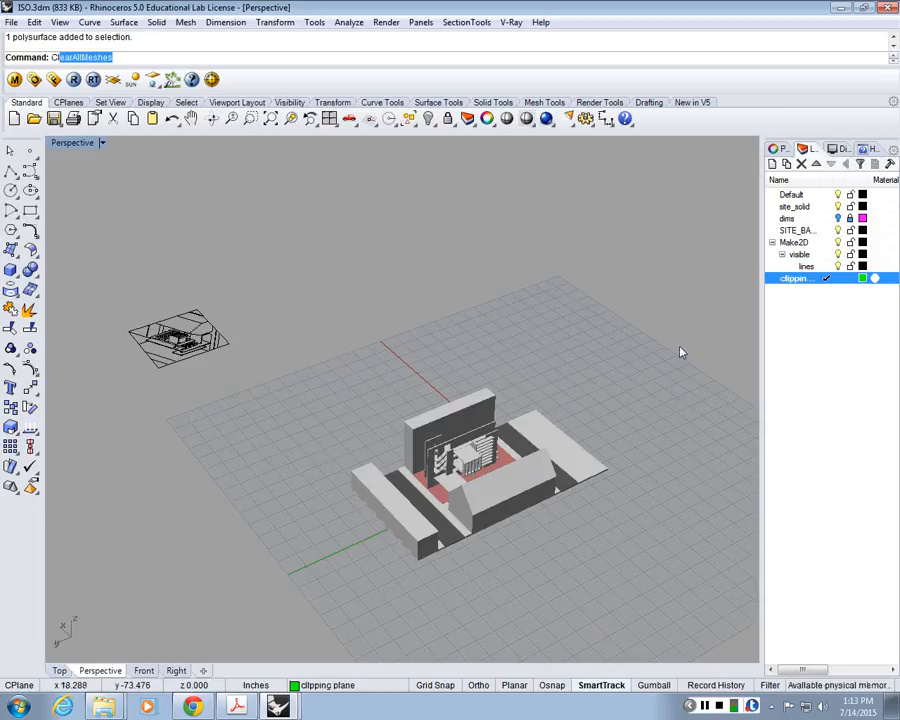
text(lipp)
key(Return)
right_drag(680, 352, 594, 432)
scroll(488, 371, down, 4)
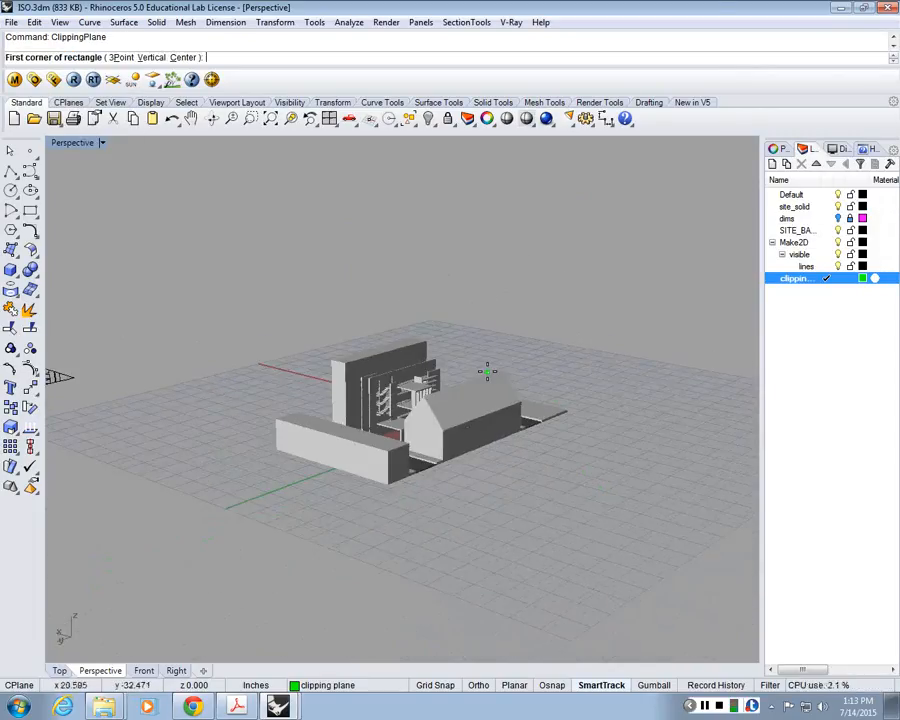
right_drag(488, 371, 482, 380)
right_drag(603, 352, 585, 406)
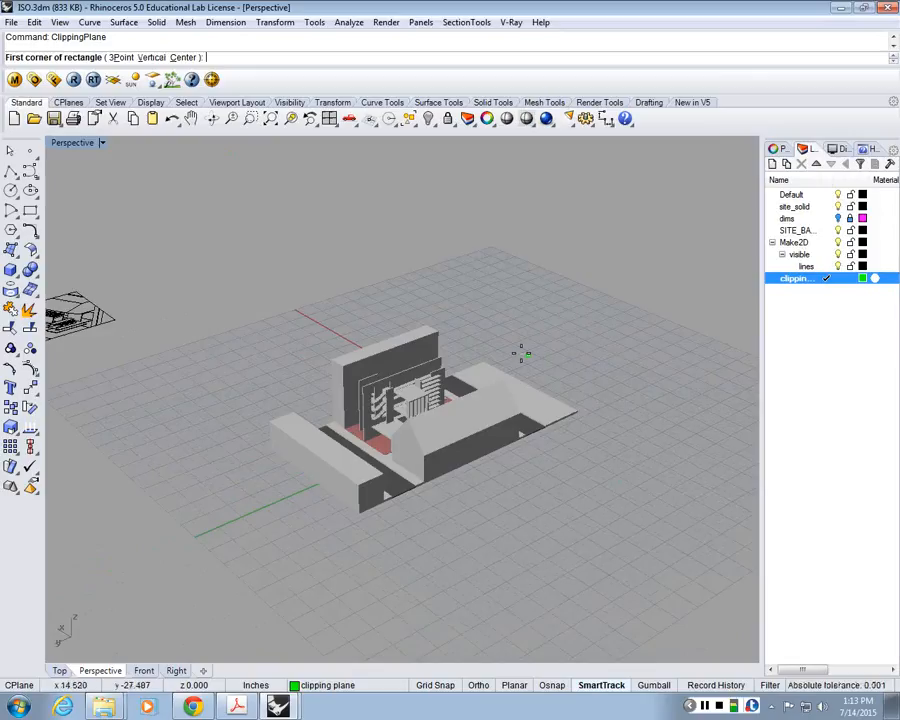
click(154, 58)
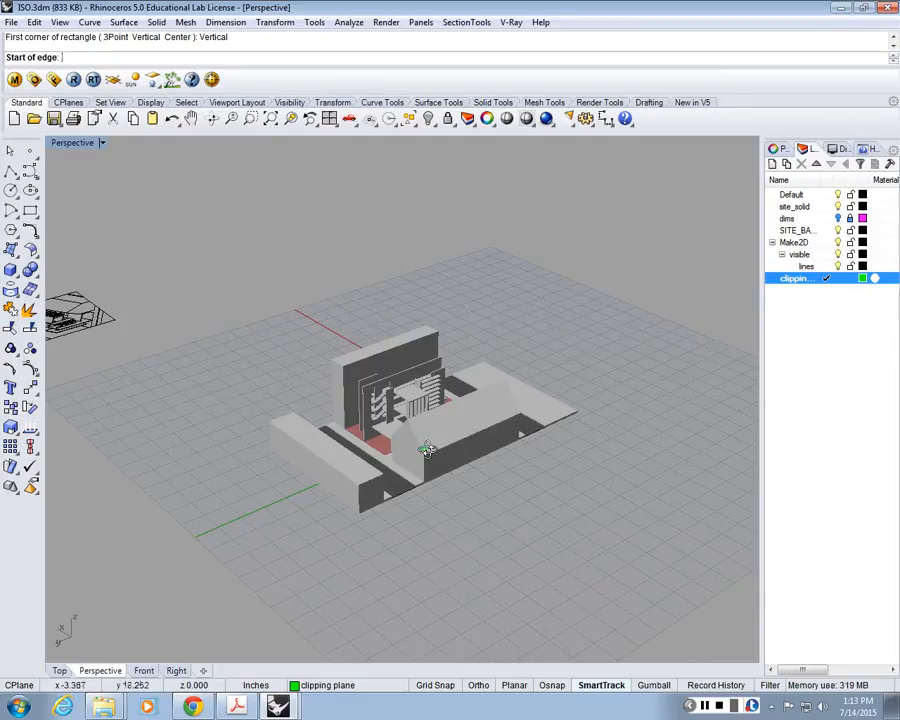
right_drag(423, 388, 325, 378)
scroll(325, 378, up, 2)
scroll(240, 452, down, 2)
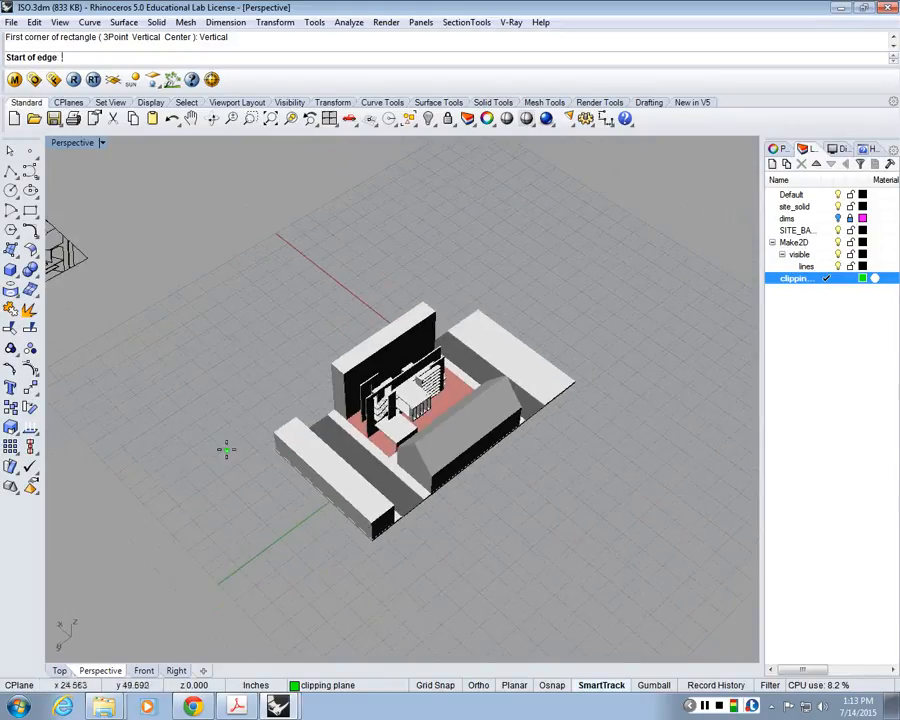
click(226, 452)
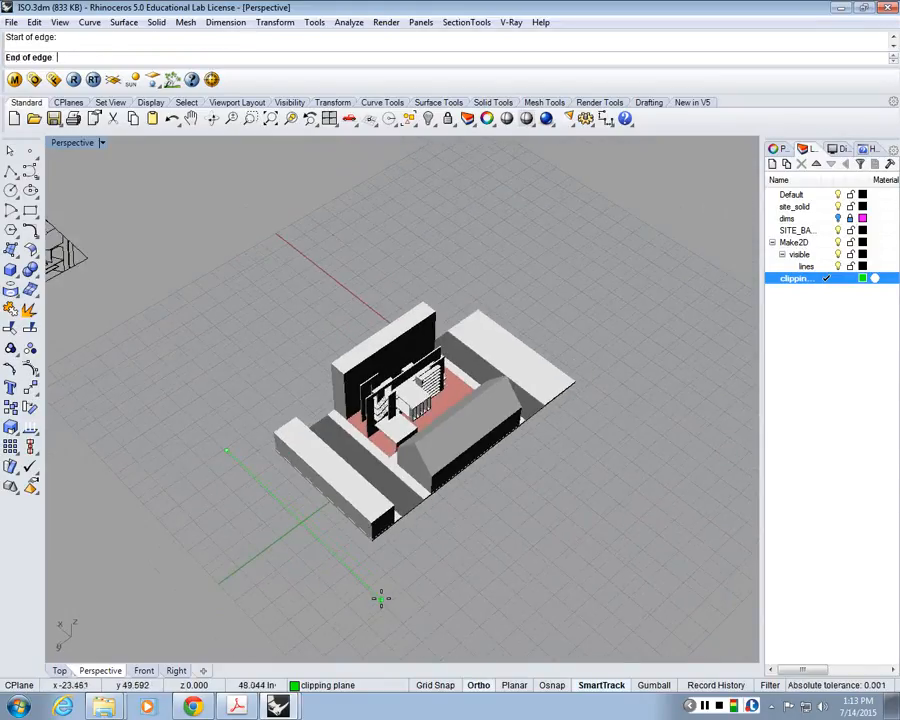
click(378, 594)
key(Return)
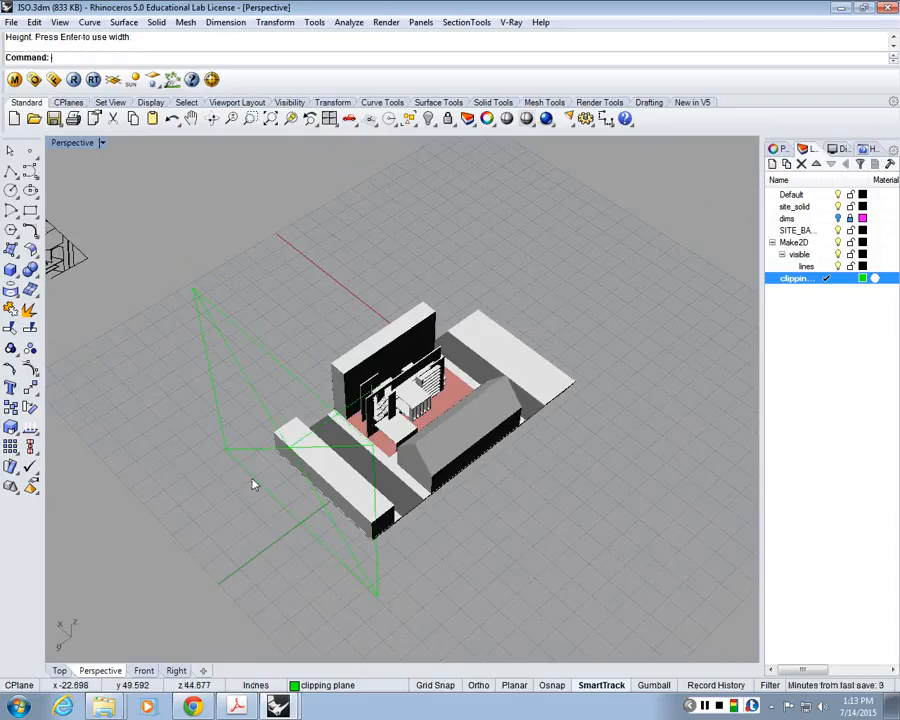
Select the clipping plane and examine its position and direction relative to the house and neighbouring buildings
right_drag(253, 482, 257, 367)
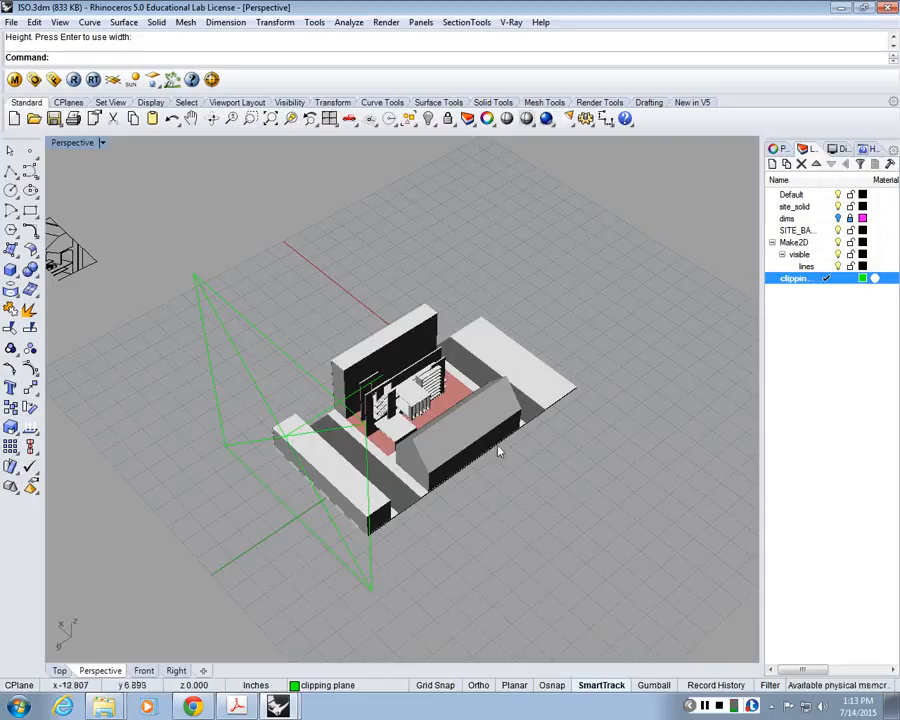
click(255, 386)
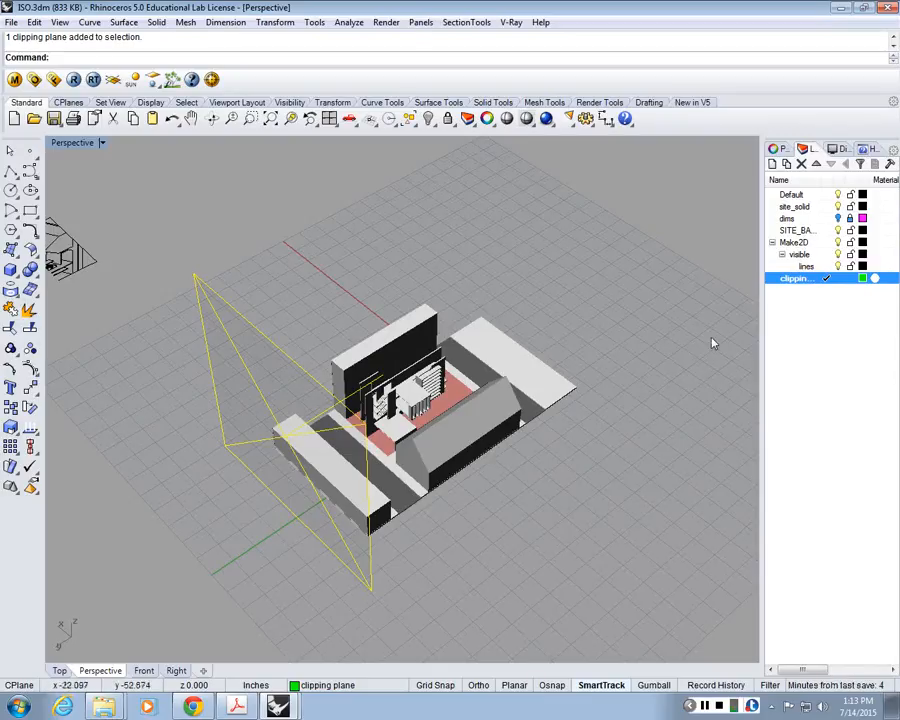
right_drag(712, 343, 460, 418)
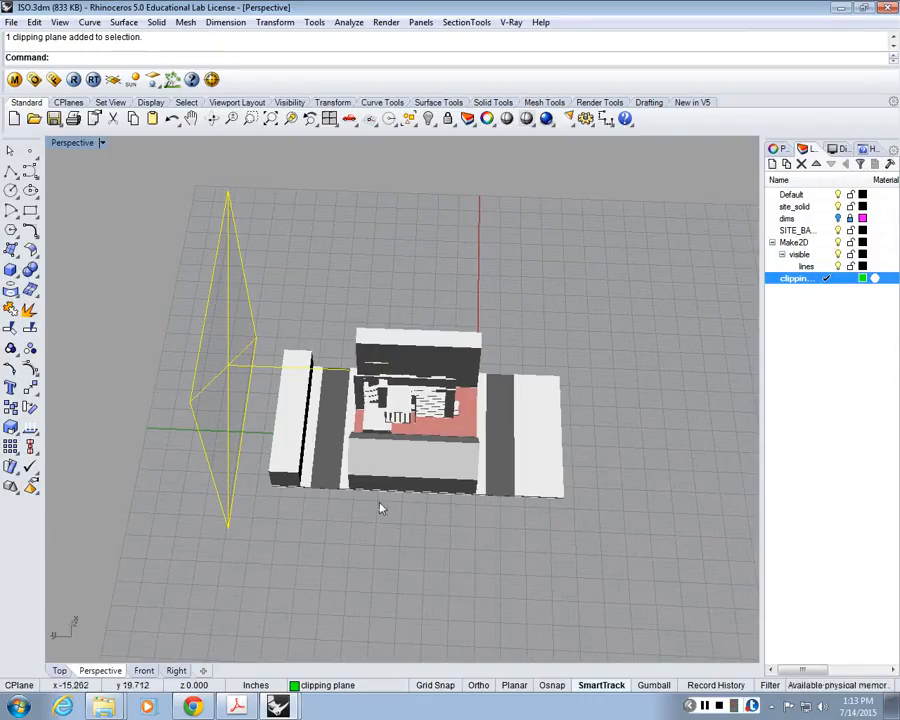
right_drag(380, 508, 434, 247)
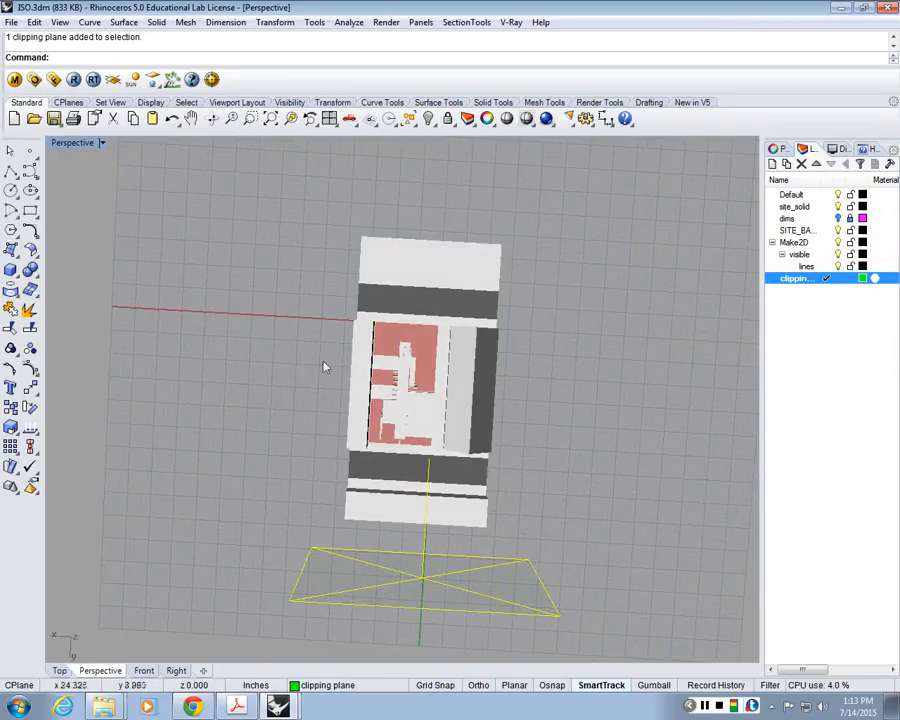
right_drag(657, 490, 403, 366)
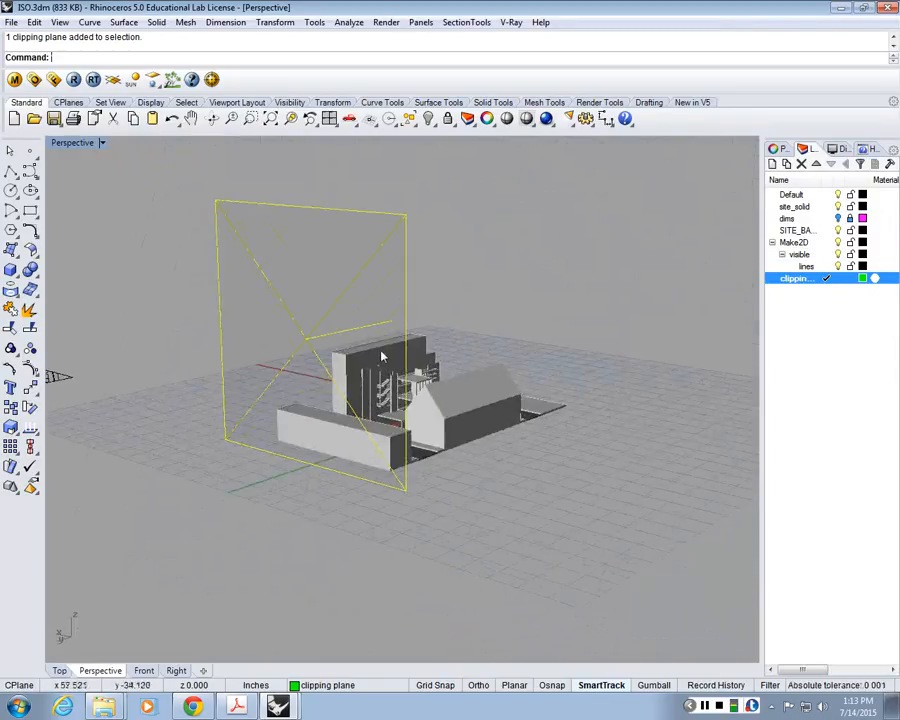
click(461, 424)
click(402, 360)
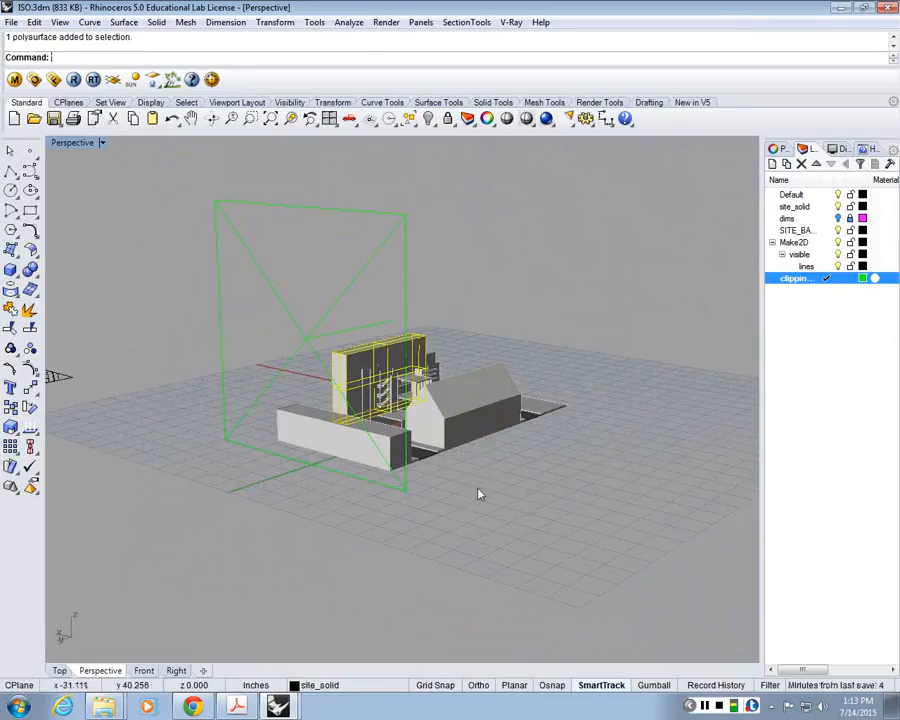
click(478, 493)
right_drag(478, 493, 262, 445)
click(267, 444)
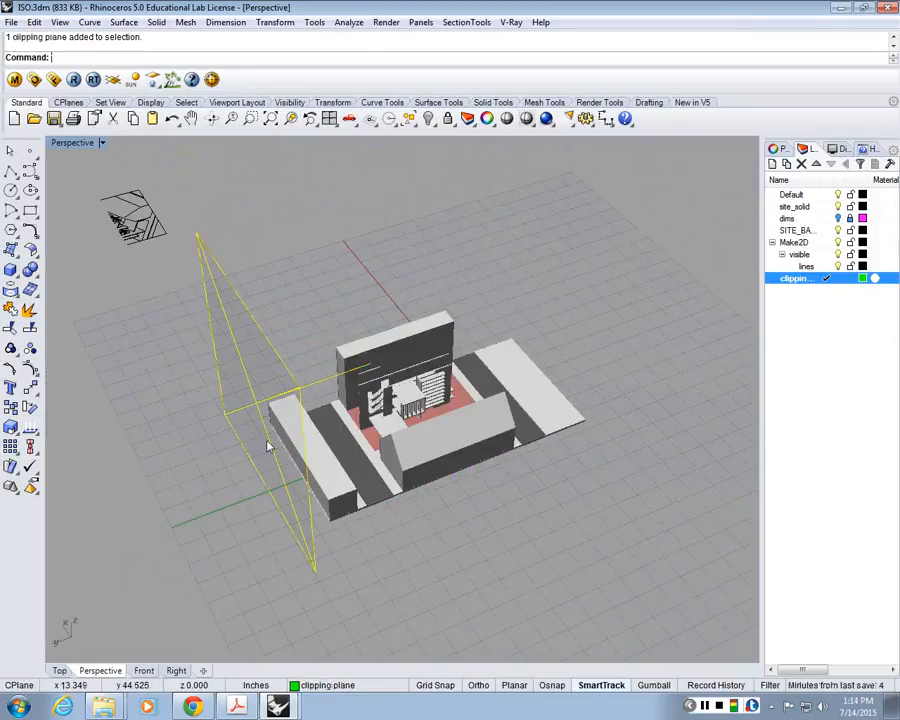
text(m)
key(Return)
scroll(344, 570, up, 4)
click(331, 598)
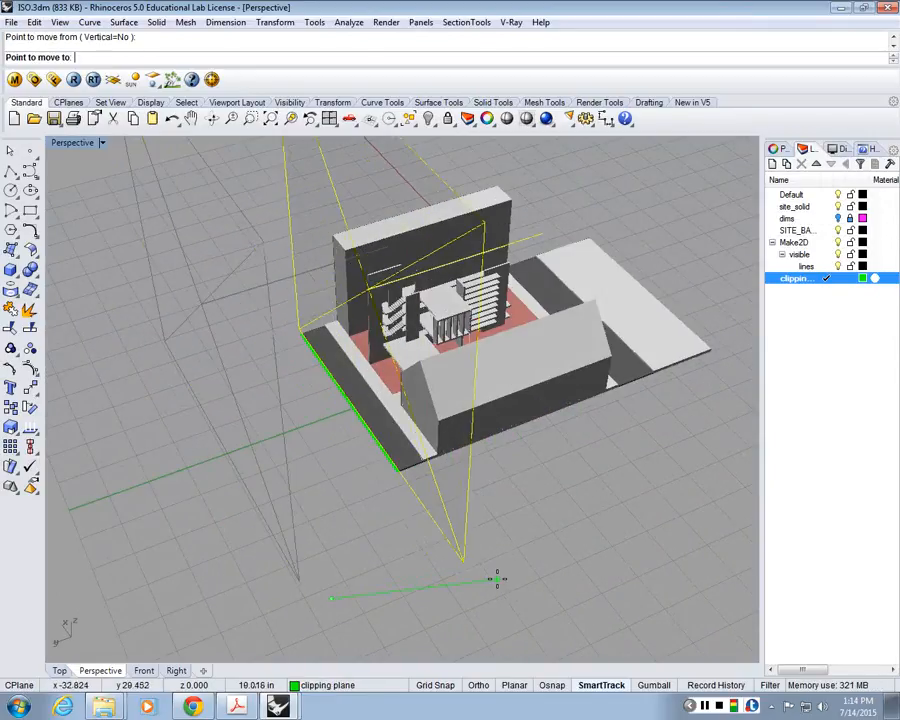
scroll(482, 562, up, 5)
right_drag(531, 580, 587, 480)
scroll(587, 478, down, 4)
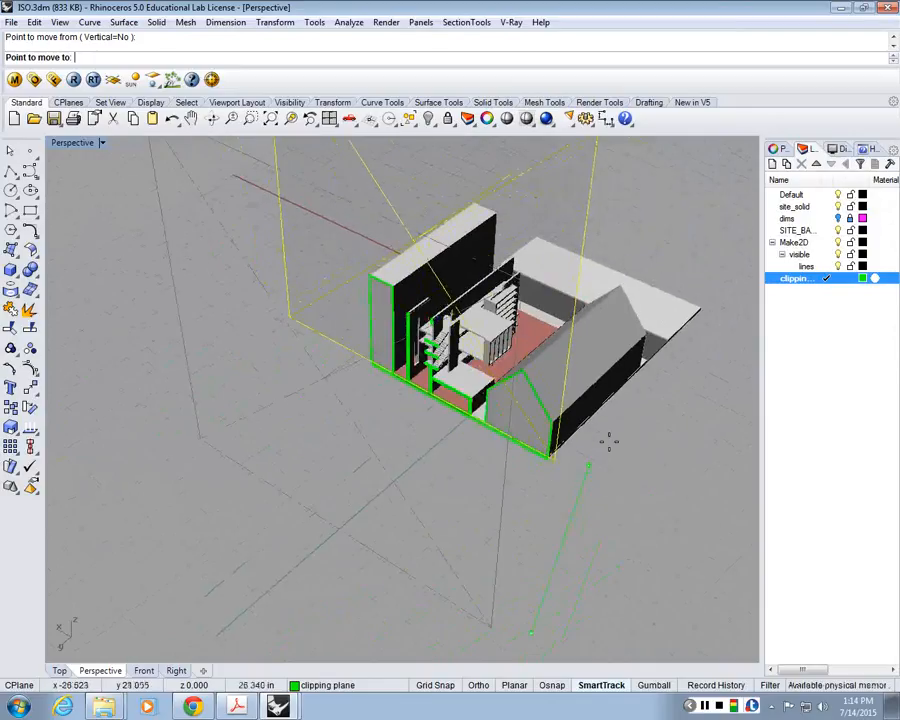
key(Escape)
Turn on Ortho and move the clipping plane about 28.8 in straight toward the house so it cuts through the building
click(479, 686)
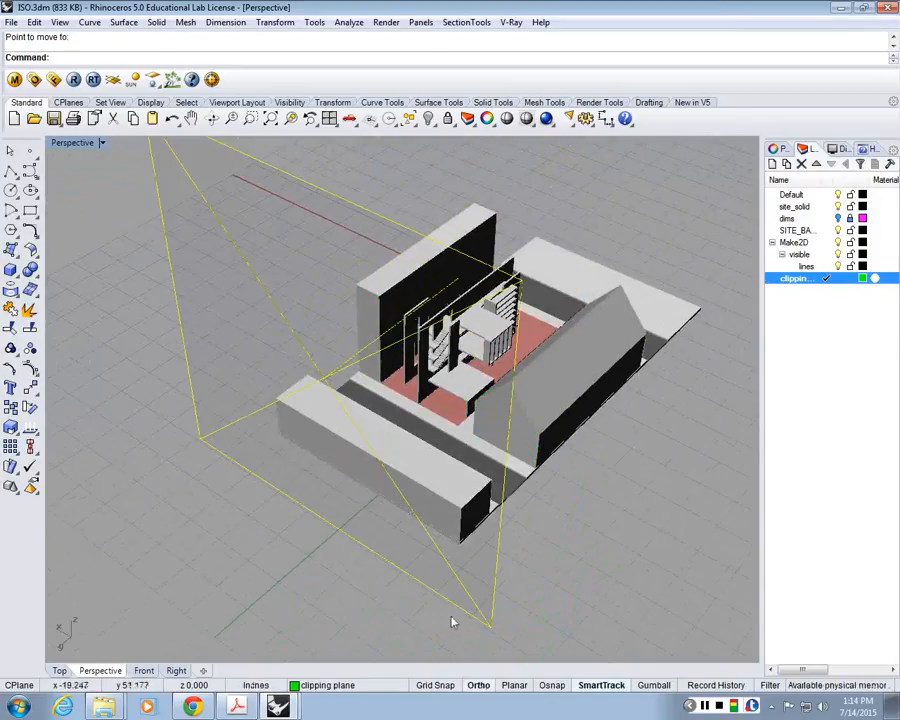
key(Return)
click(530, 609)
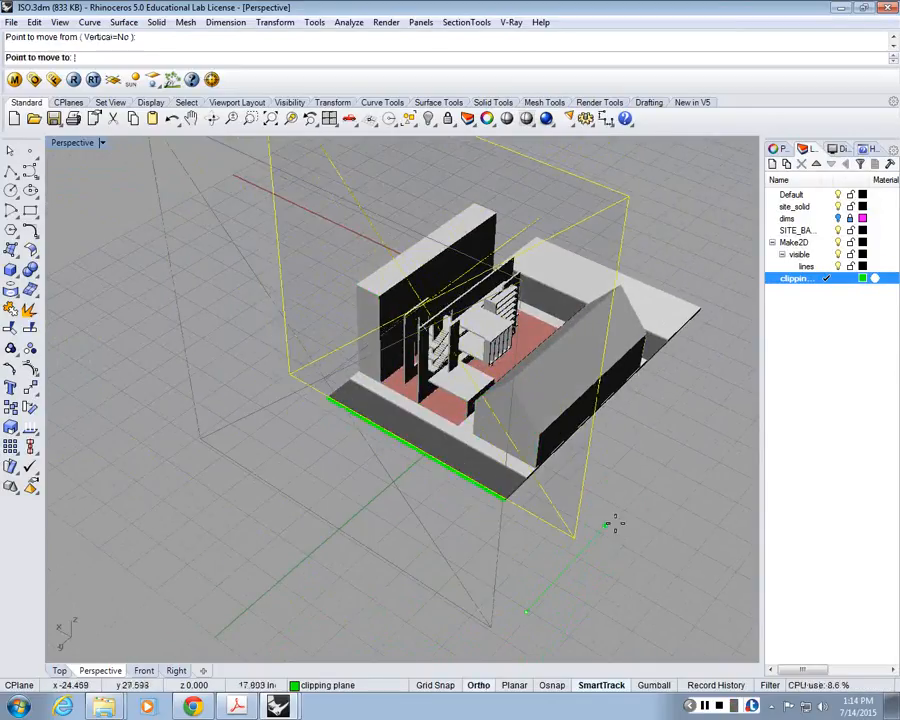
click(669, 480)
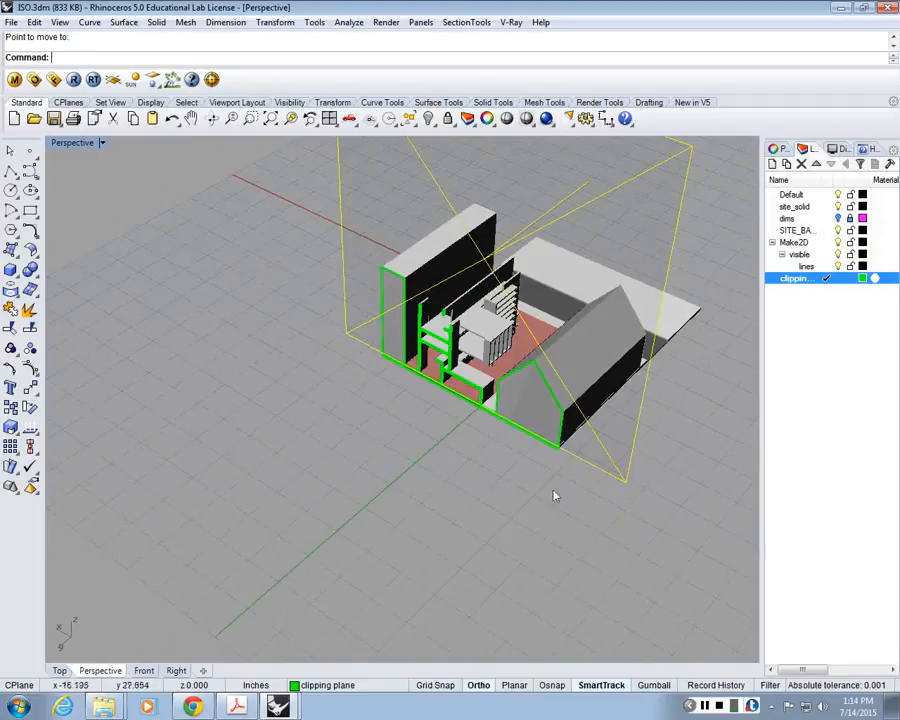
Move the clipping plane about 1 in further into the house and check the section cut up close
right_drag(555, 494, 458, 516)
right_click(486, 574)
click(489, 580)
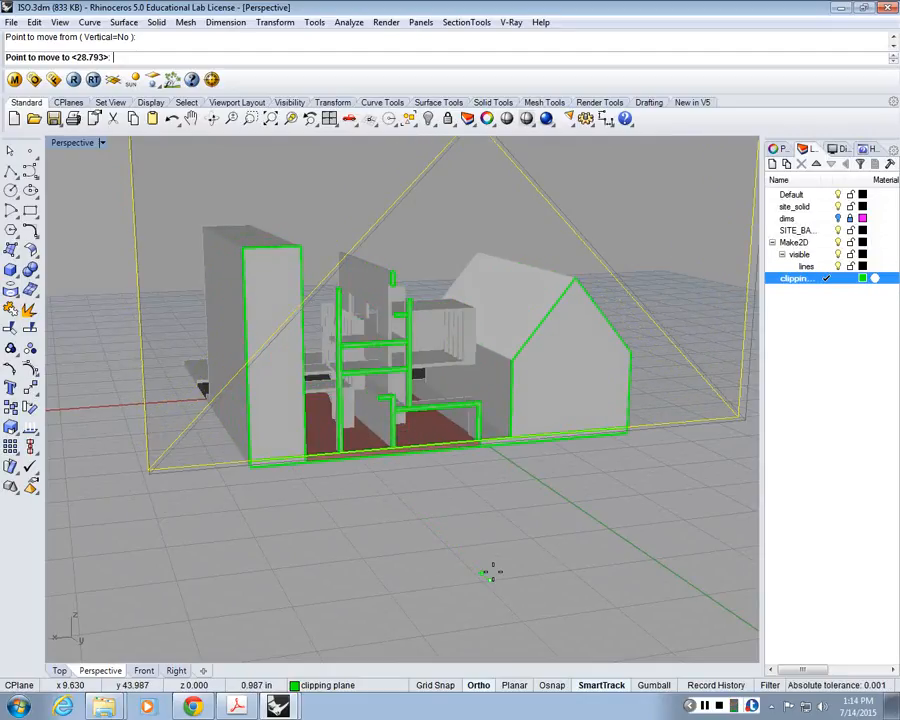
click(490, 573)
right_drag(499, 568, 416, 390)
mouse_move(350, 305)
right_down()
mouse_move(400, 311)
mouse_move(343, 313)
right_up()
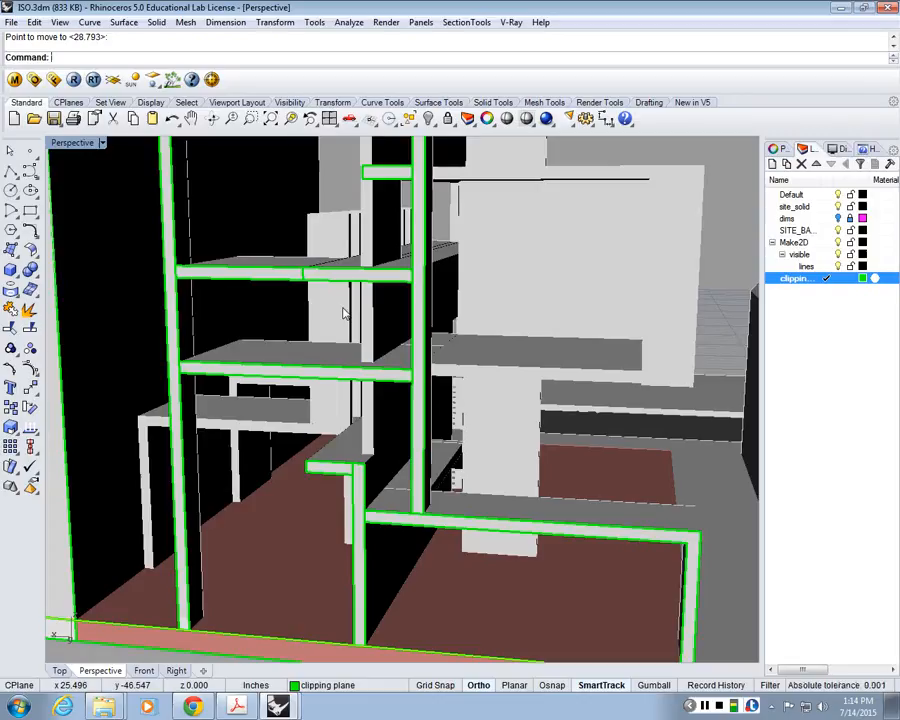
Move the clipping plane about 2.2 in back outward so it cuts through the stairs, and check the section
scroll(345, 315, down, 10)
right_drag(370, 390, 446, 431)
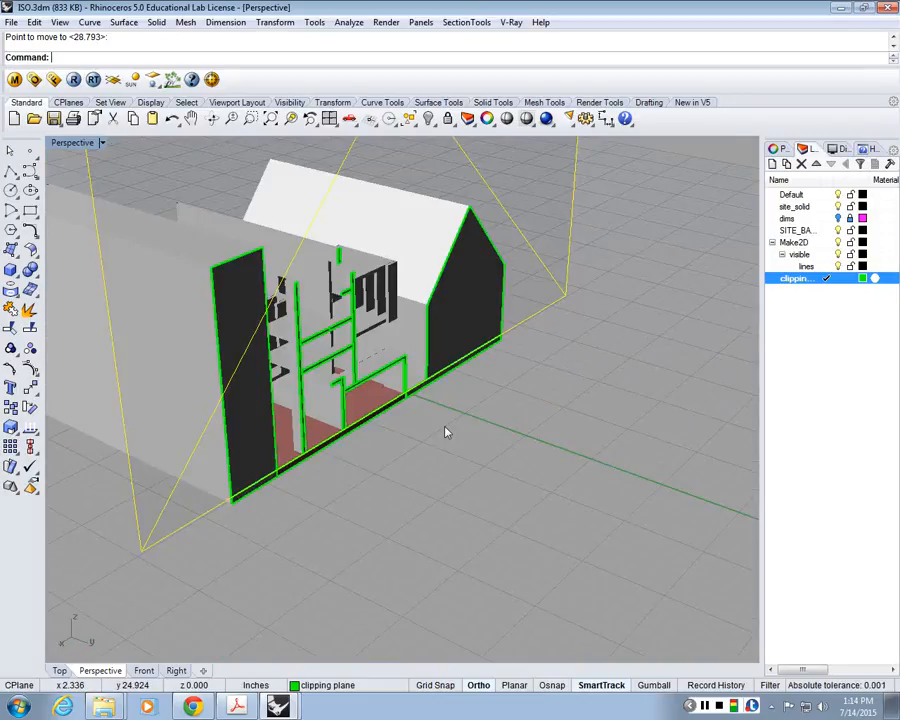
key(Return)
click(445, 429)
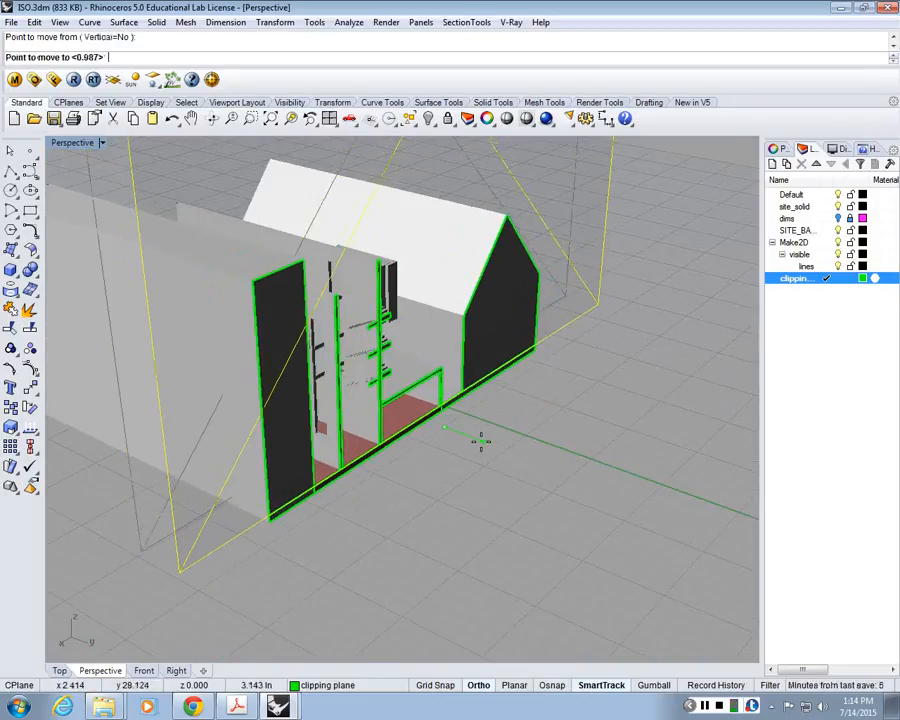
click(481, 441)
right_drag(470, 447, 277, 281)
scroll(277, 281, up, 5)
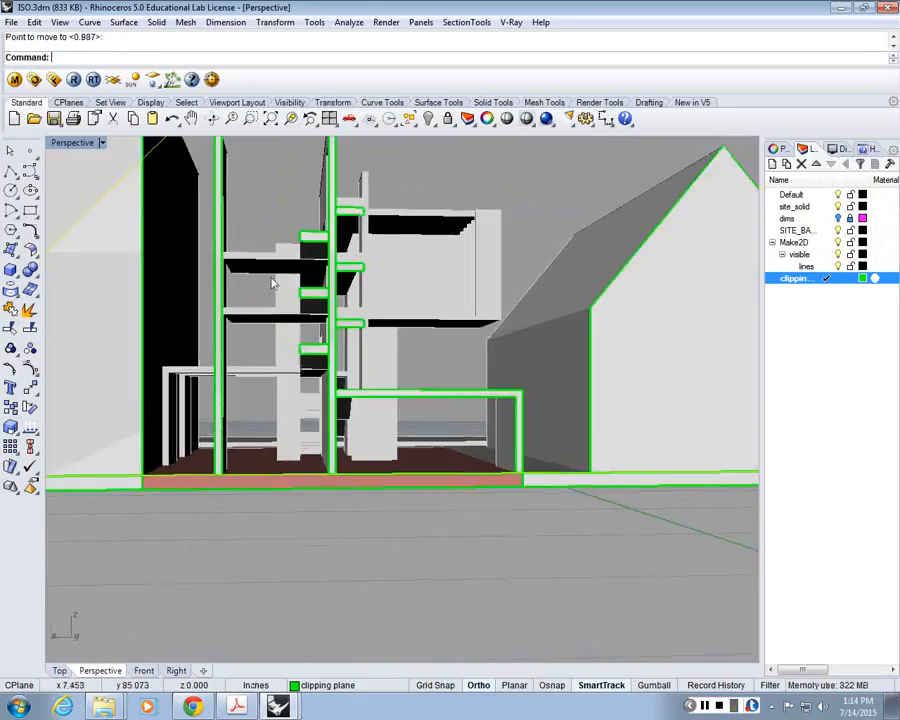
scroll(285, 283, up, 5)
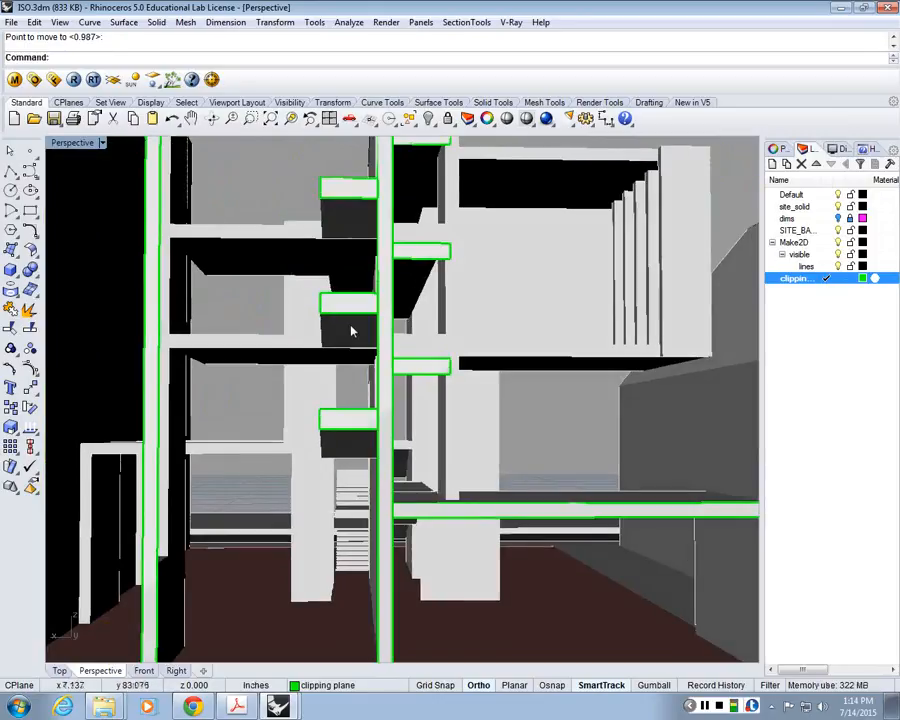
scroll(351, 331, down, 3)
right_drag(353, 328, 412, 314)
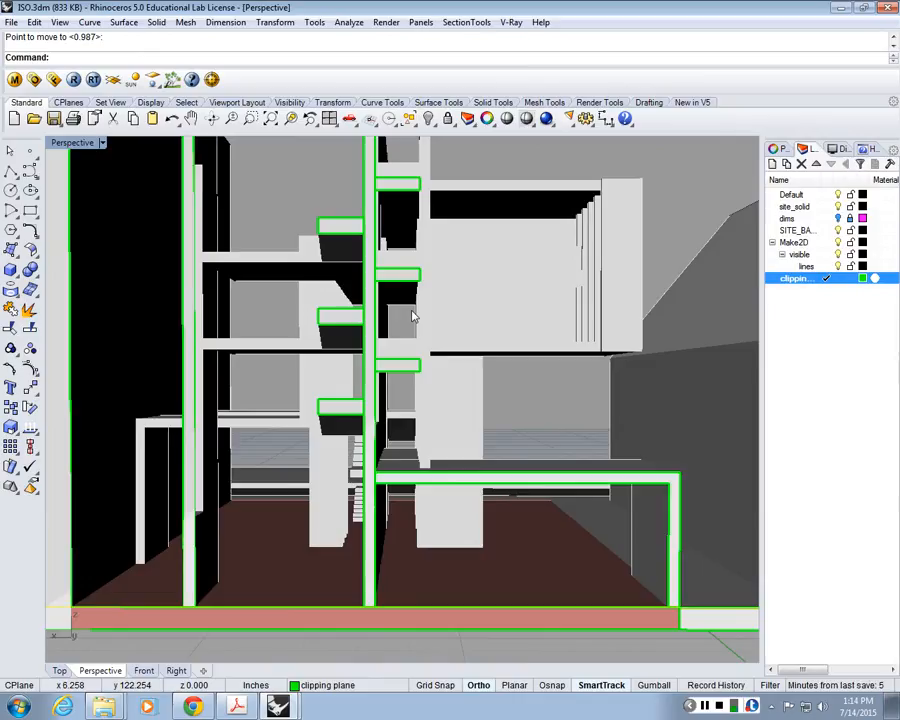
scroll(326, 370, down, 5)
right_drag(326, 370, 362, 545)
right_click(200, 577)
click(200, 577)
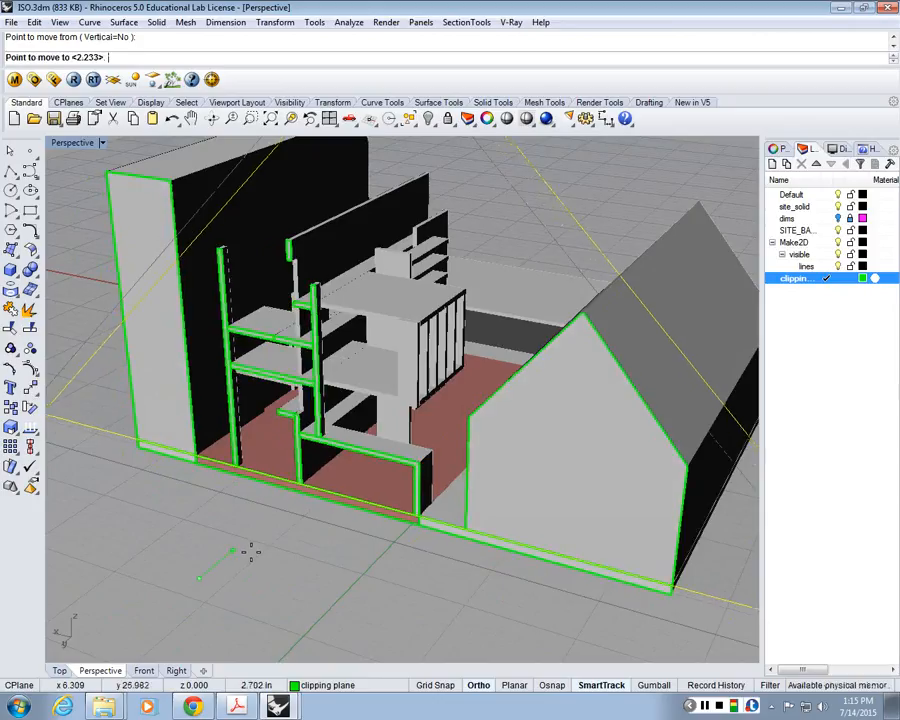
key(Return)
click(244, 559)
key(Return)
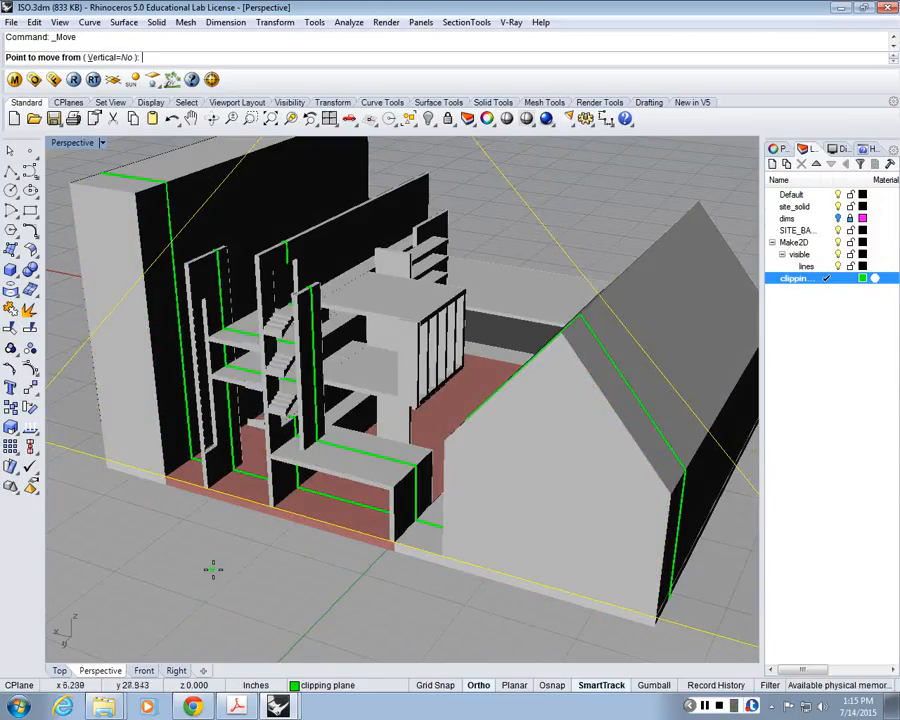
key(Escape)
scroll(231, 554, down, 5)
key(Escape)
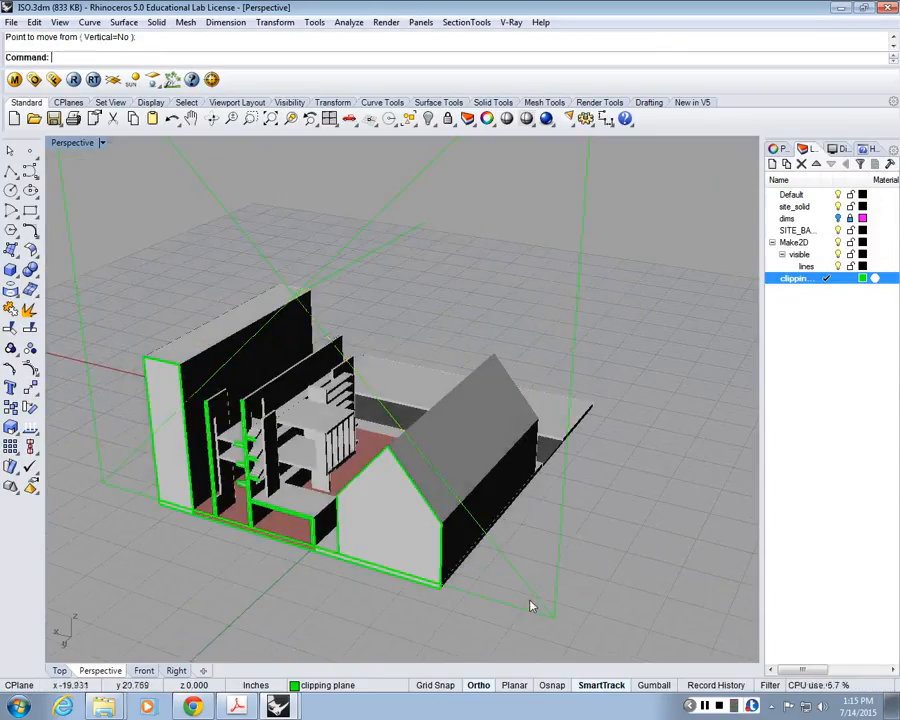
Reselect the clipping plane and move it about 2.3 in inward, past the stairs, so it cuts through the floors
click(531, 607)
key(Return)
click(191, 619)
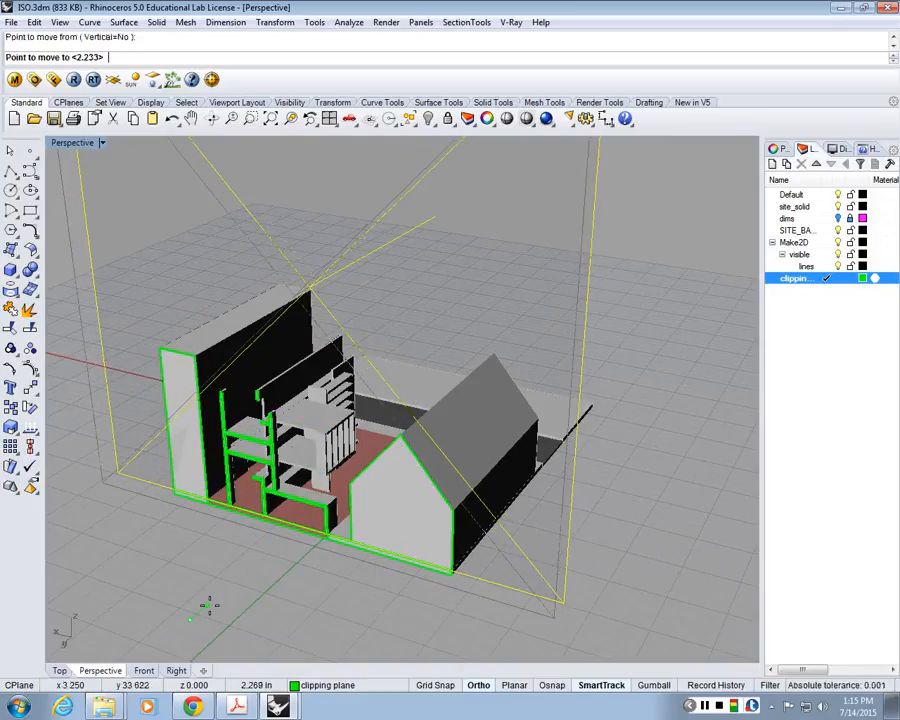
click(209, 605)
Examine the section cut through the house's walls, floors and neighbouring buildings from close up and from several angles
right_drag(211, 605, 311, 522)
scroll(311, 522, up, 5)
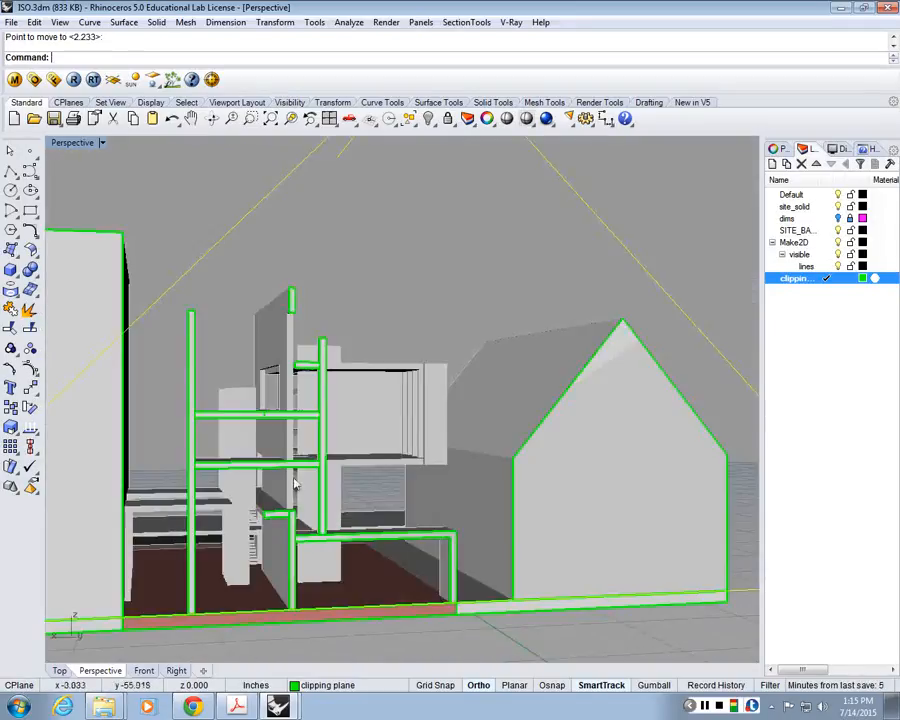
scroll(331, 488, up, 3)
scroll(317, 293, up, 3)
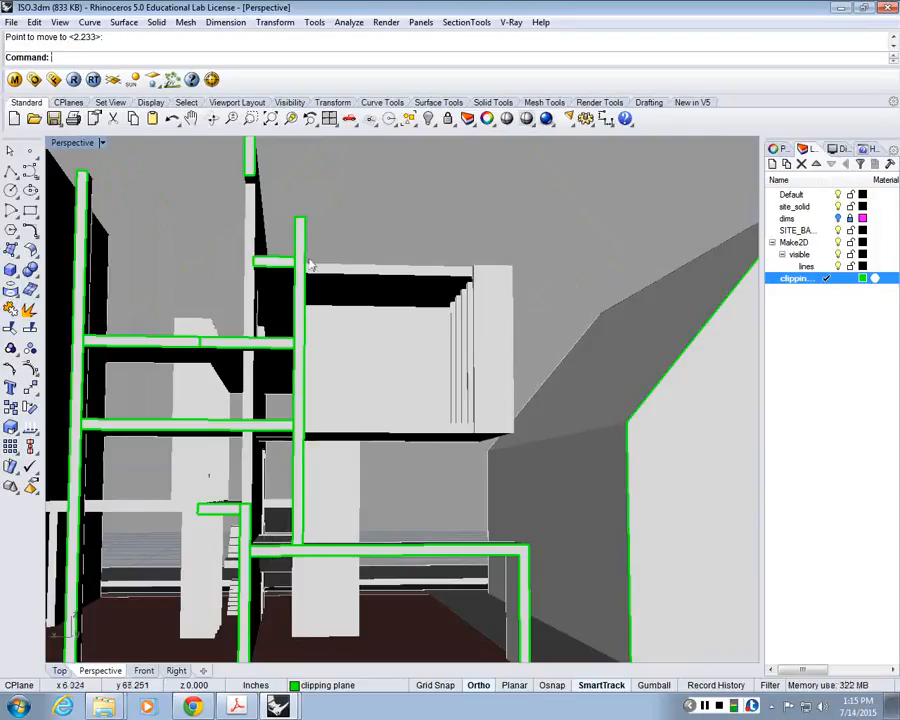
scroll(283, 297, down, 3)
right_drag(285, 300, 341, 302)
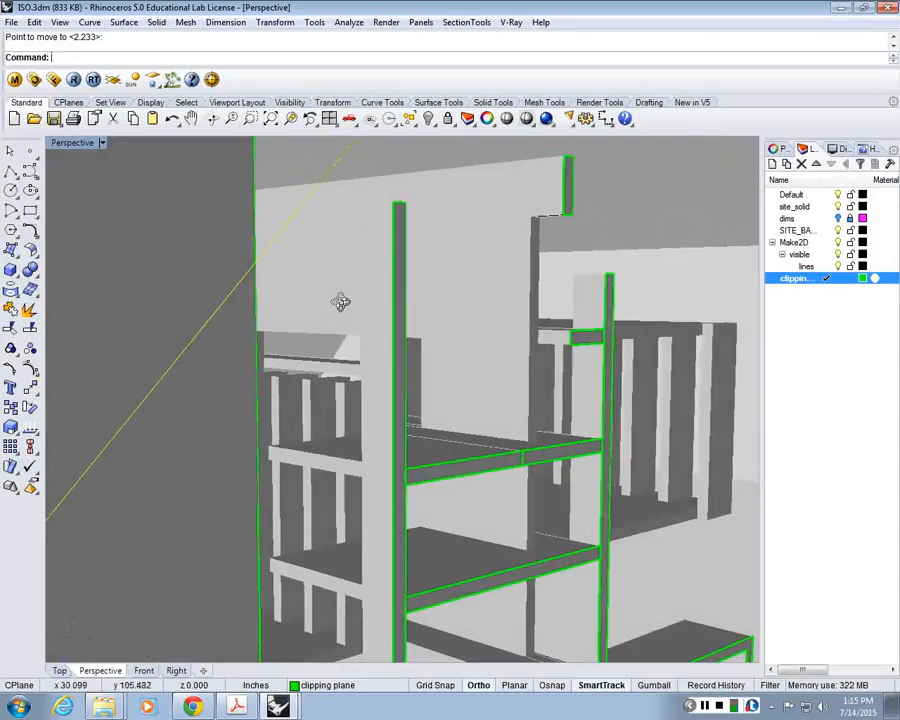
scroll(341, 302, down, 5)
right_drag(517, 309, 222, 255)
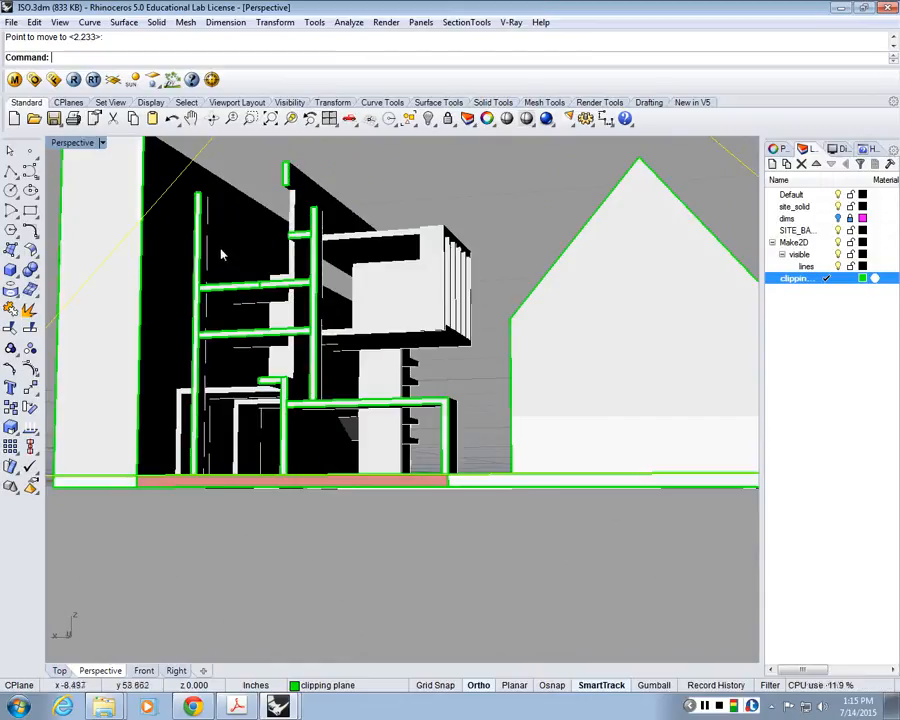
right_drag(386, 279, 307, 405)
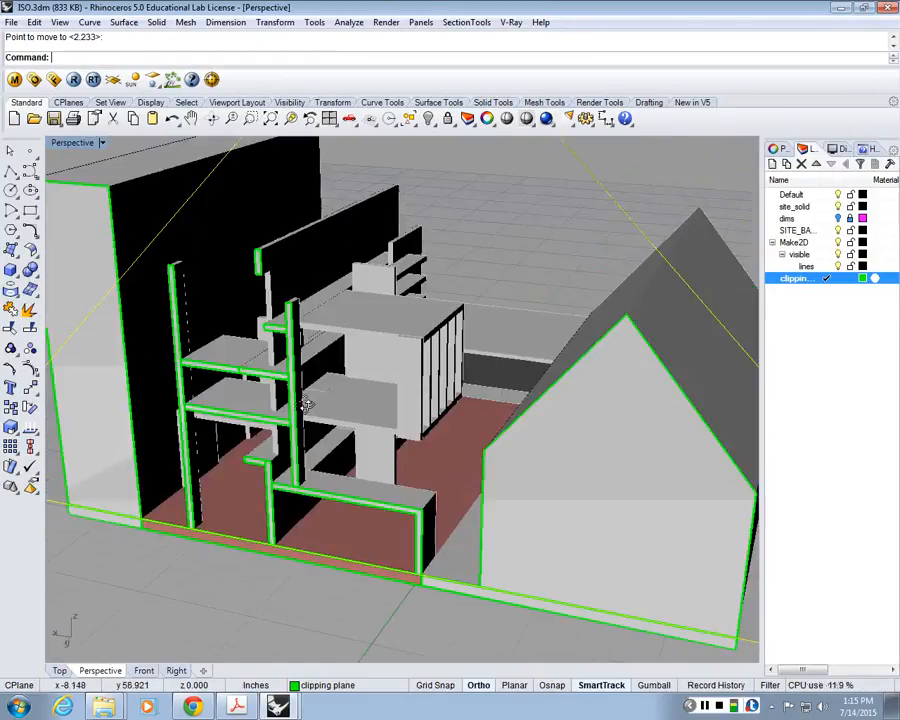
Move the clipping plane about 0.5 in outward, toward the outside of the house
scroll(307, 405, down, 5)
scroll(278, 537, up, 7)
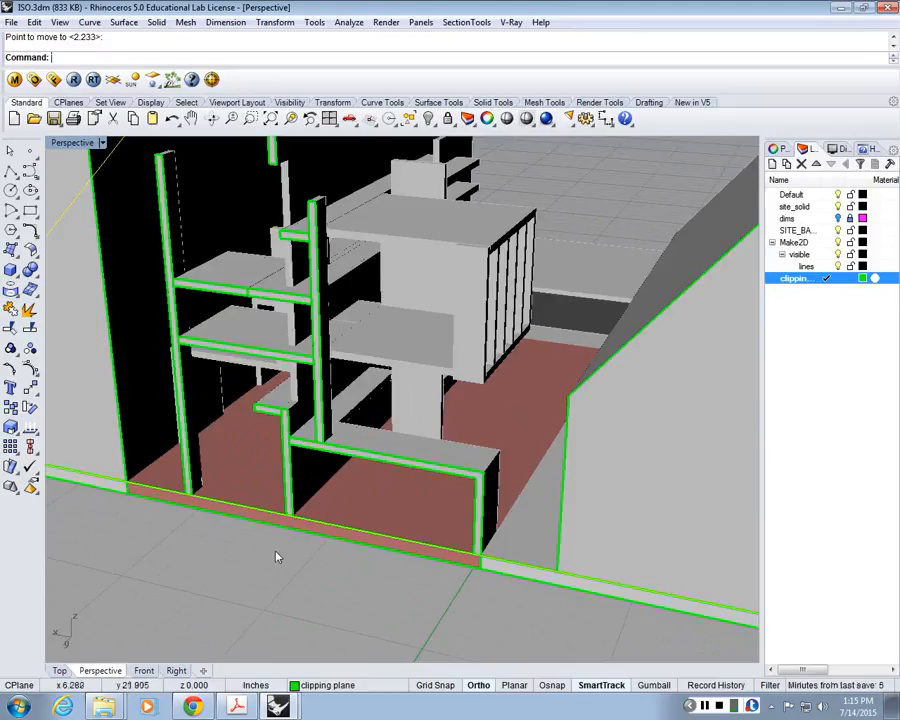
right_click(278, 557)
click(234, 586)
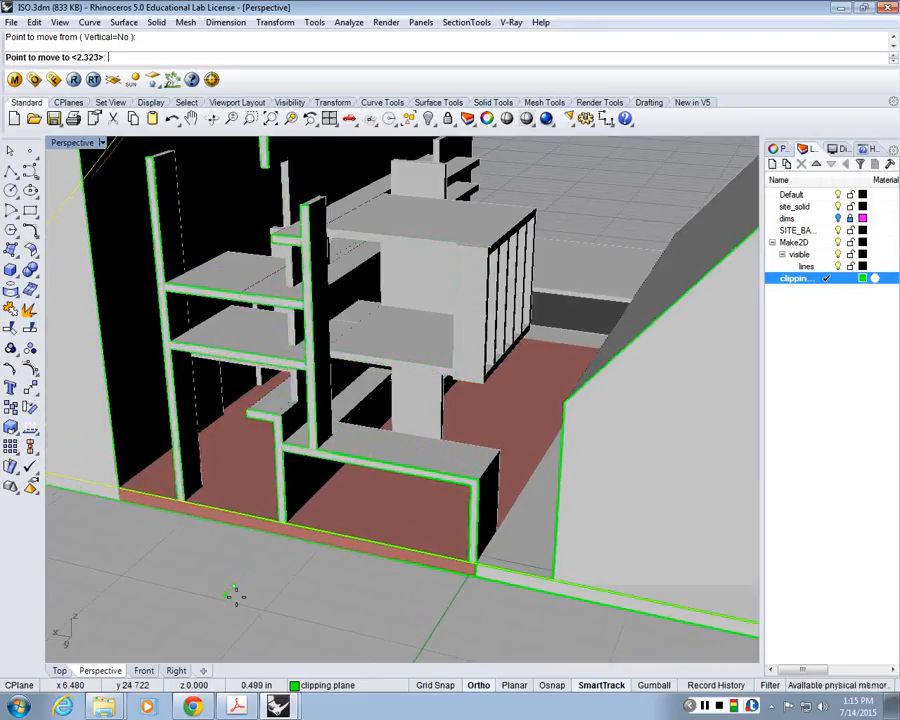
click(236, 597)
Examine the section cut through the house's walls, floors and surroundings from low, frontal and oblique angles
right_drag(276, 562, 382, 331)
right_drag(450, 438, 378, 358)
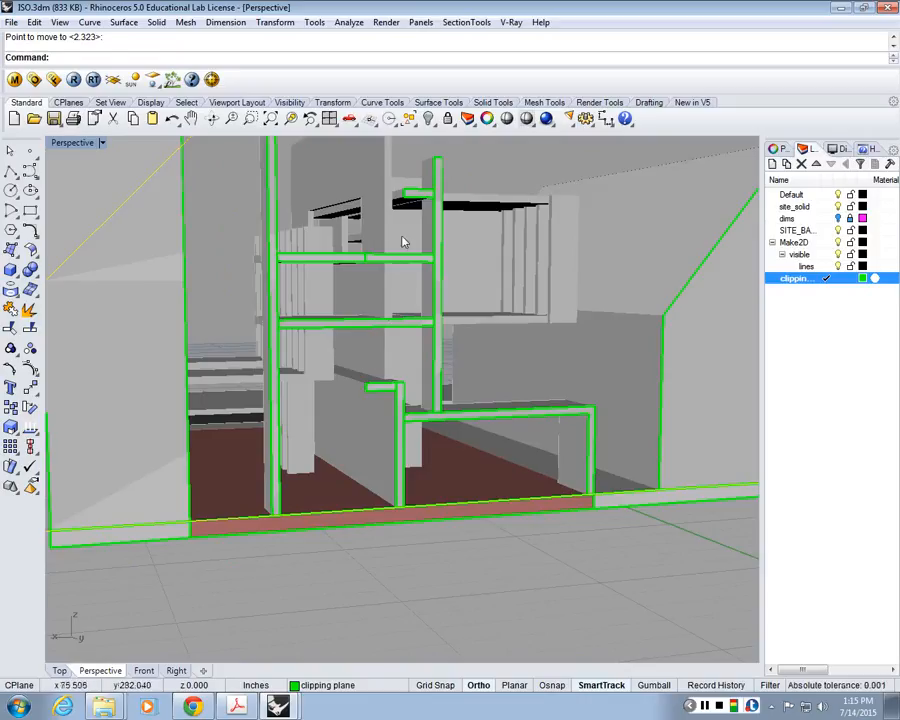
right_drag(402, 241, 354, 190)
scroll(354, 190, up, 2)
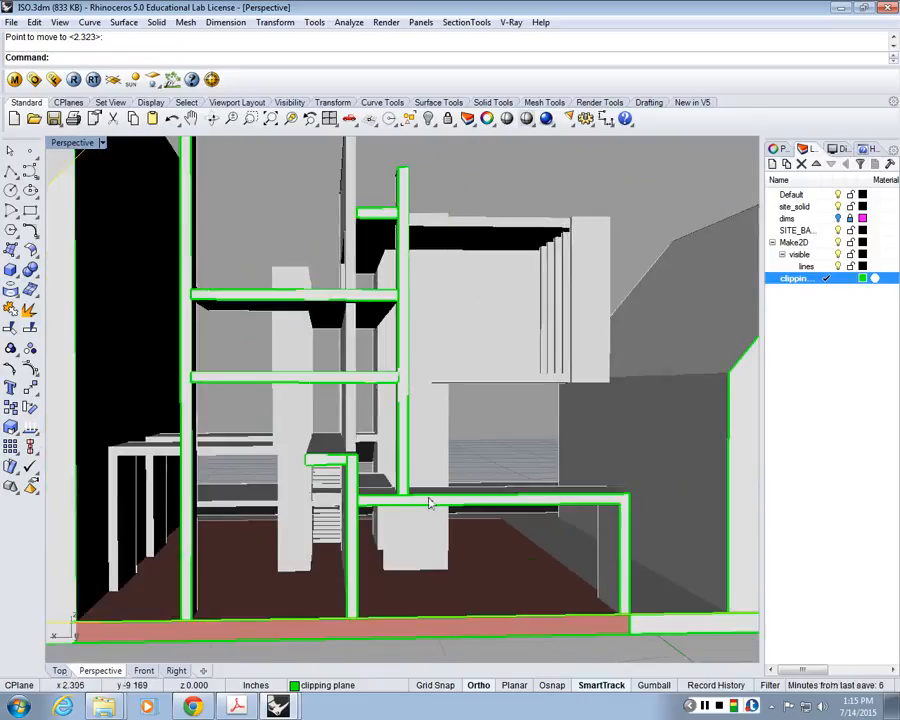
scroll(408, 457, down, 4)
right_drag(408, 457, 298, 571)
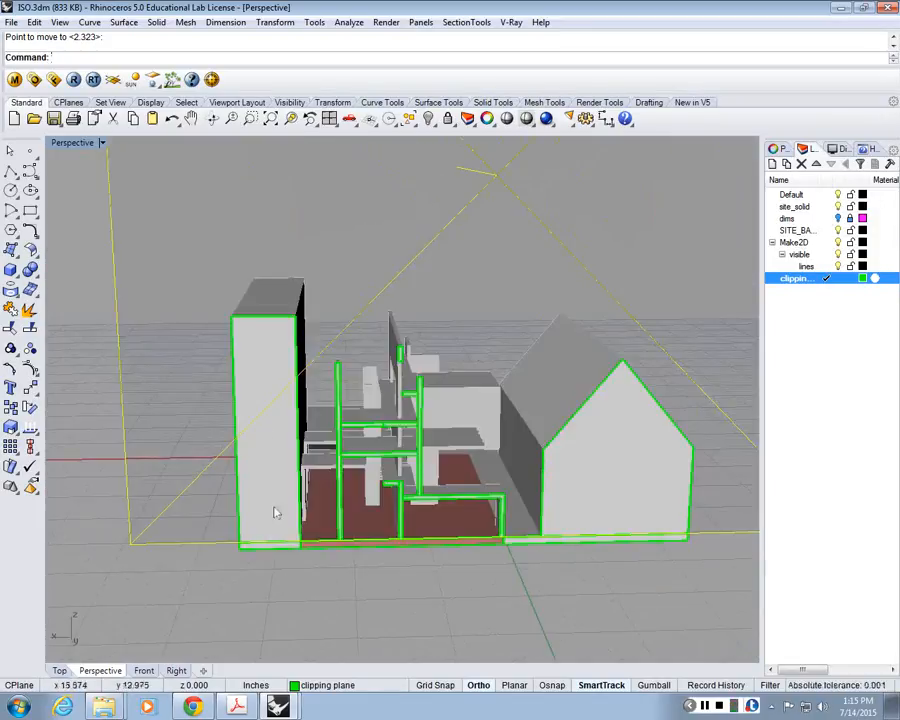
right_drag(277, 513, 446, 476)
scroll(400, 528, up, 3)
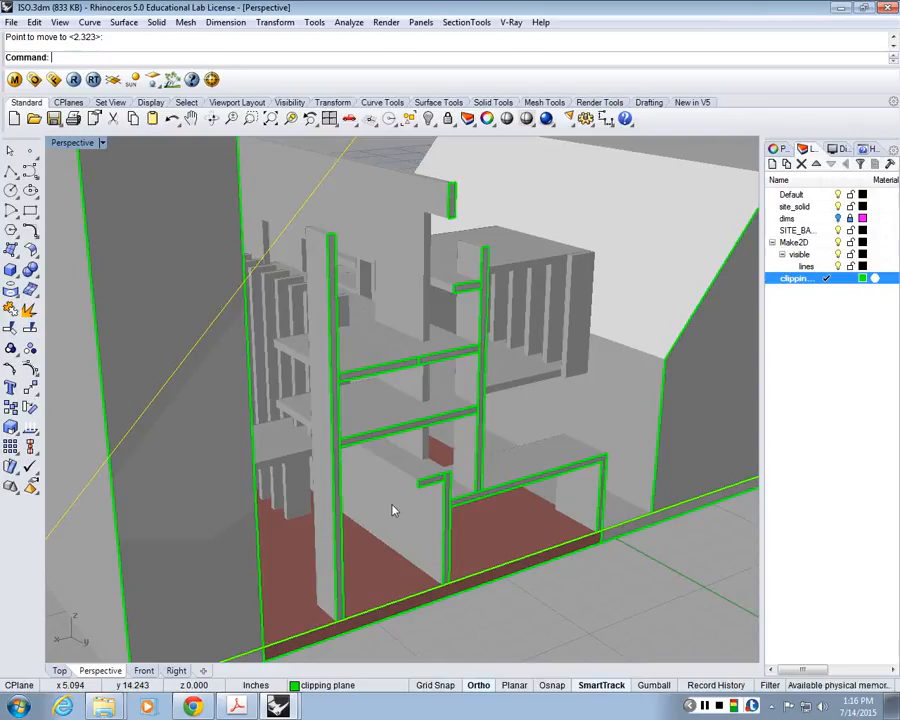
Move the clipping plane about 1.2 in inward so it cuts the end of the projecting upper volume, and check the section
right_click(597, 577)
click(650, 633)
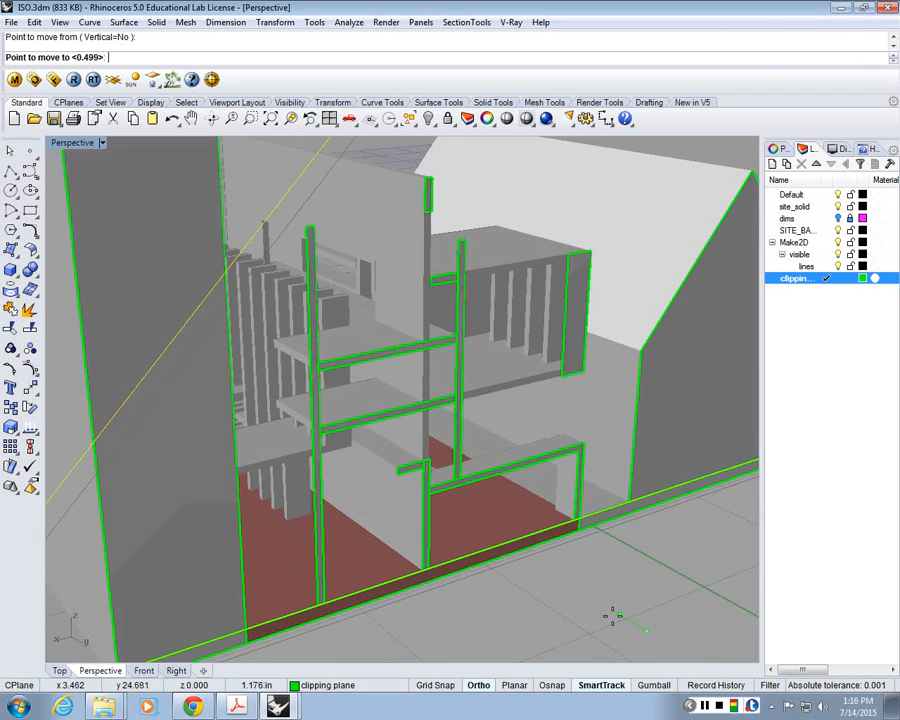
click(613, 616)
scroll(588, 290, up, 3)
right_drag(609, 338, 568, 407)
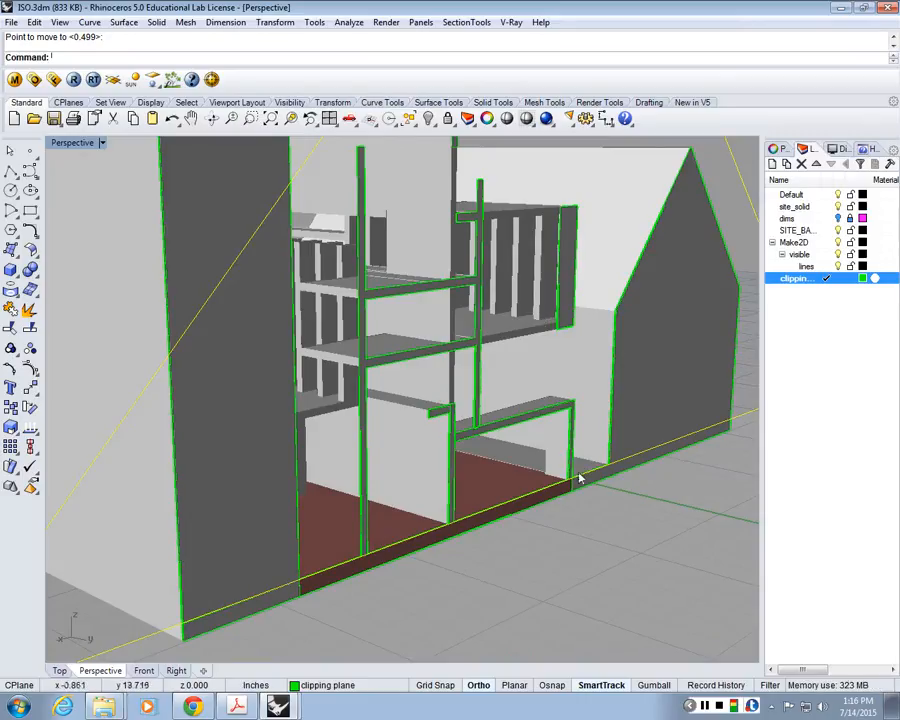
Move the clipping plane about 0.23 in further inward, past the outer wall next to the floors
right_click(596, 541)
click(596, 541)
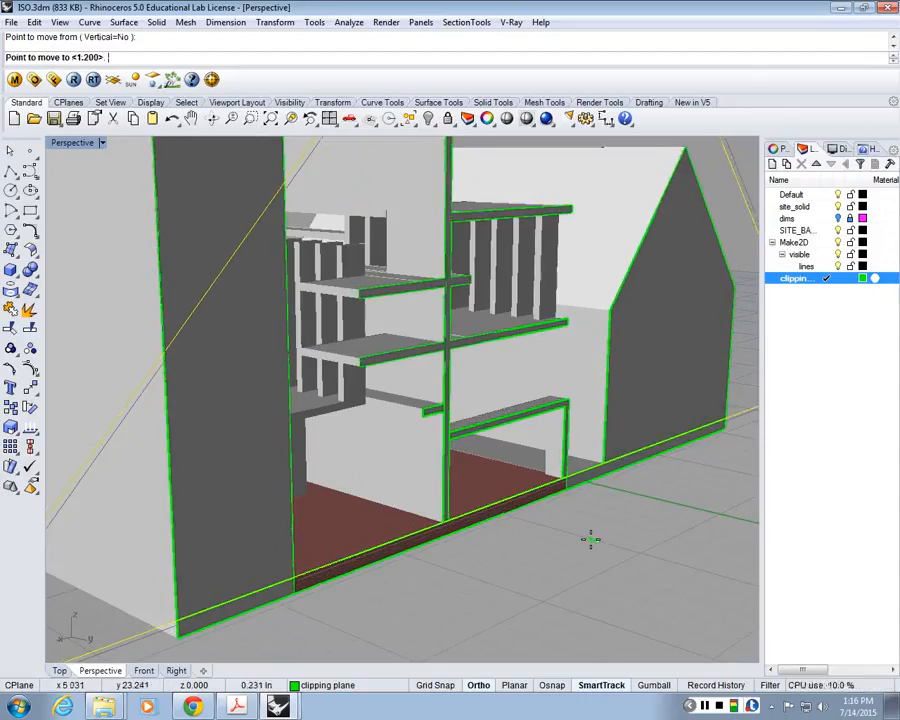
click(590, 540)
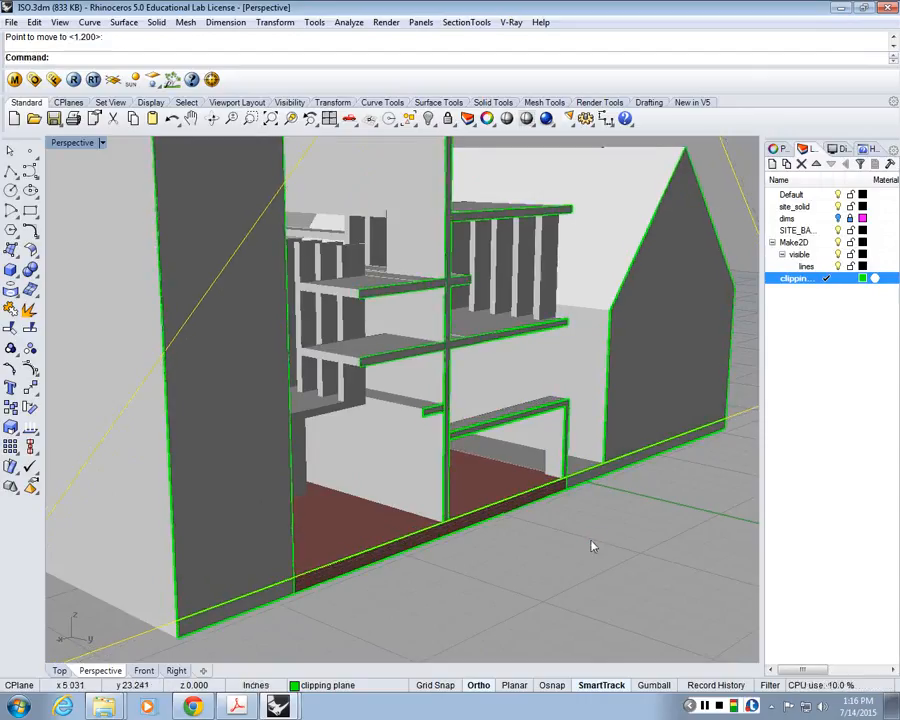
Move the clipping plane back outward so it cuts both tall walls beside the floors but not the projecting upper volume
right_click(591, 546)
click(588, 537)
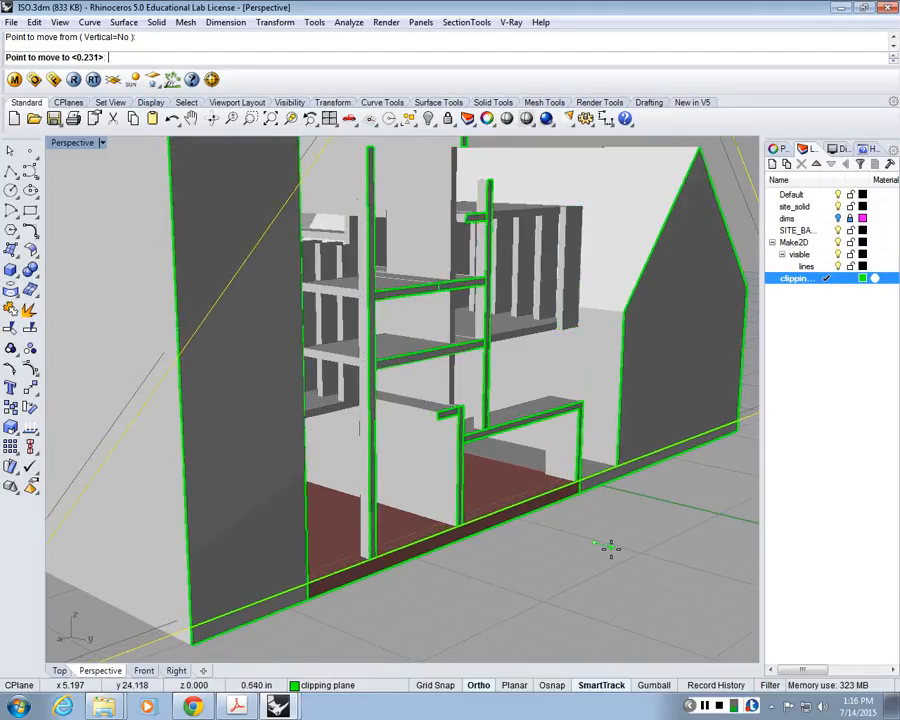
click(505, 193)
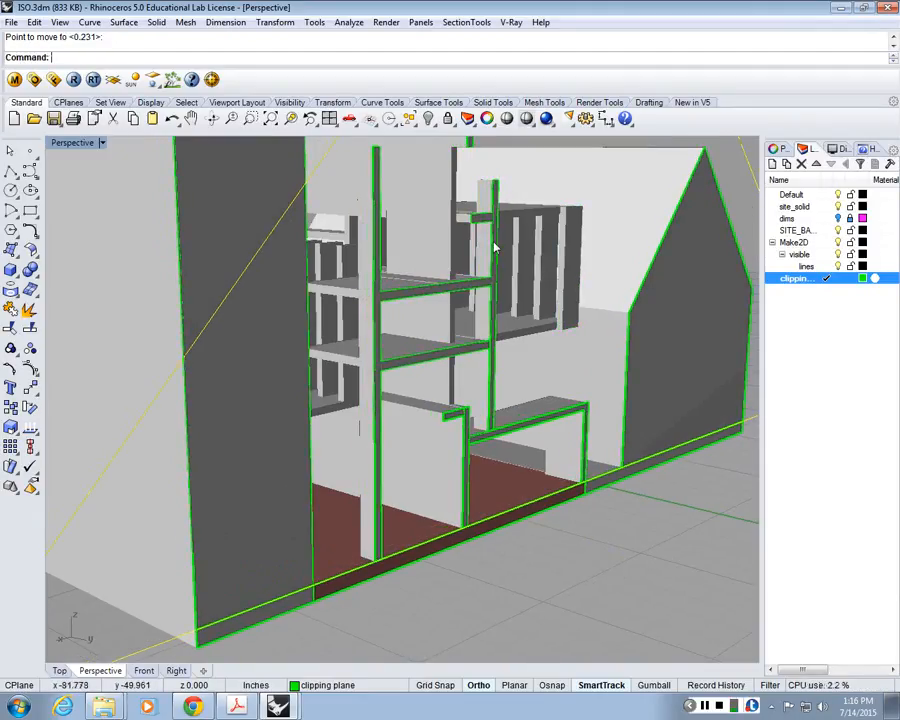
Examine the repositioned section cut up close and with the whole site in view
scroll(575, 408, down, 6)
right_drag(575, 408, 341, 309)
scroll(293, 304, up, 5)
scroll(373, 306, down, 4)
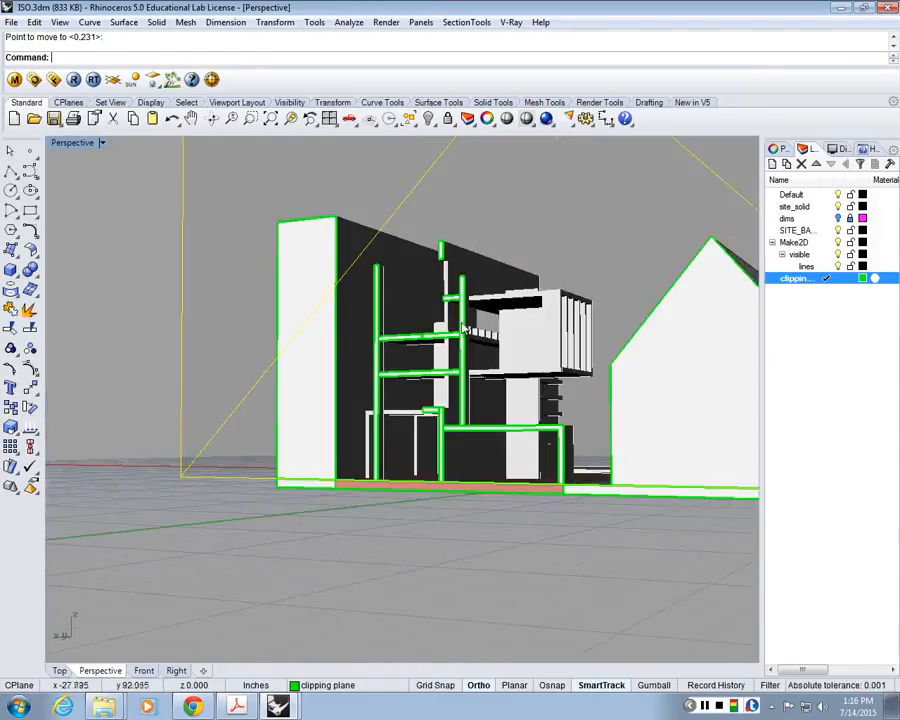
scroll(453, 318, up, 4)
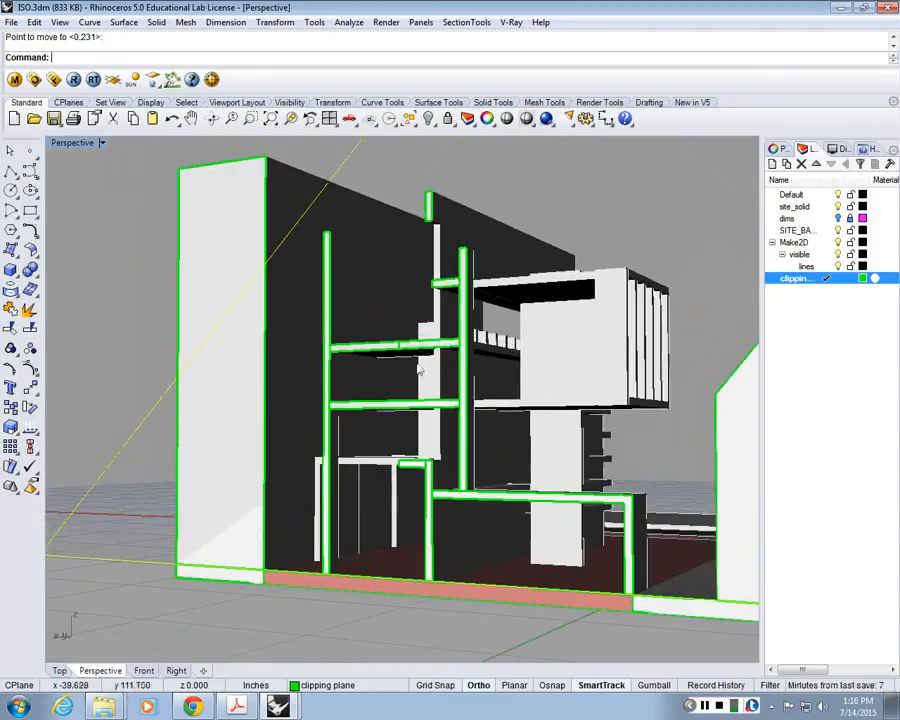
scroll(494, 454, down, 5)
scroll(518, 477, up, 2)
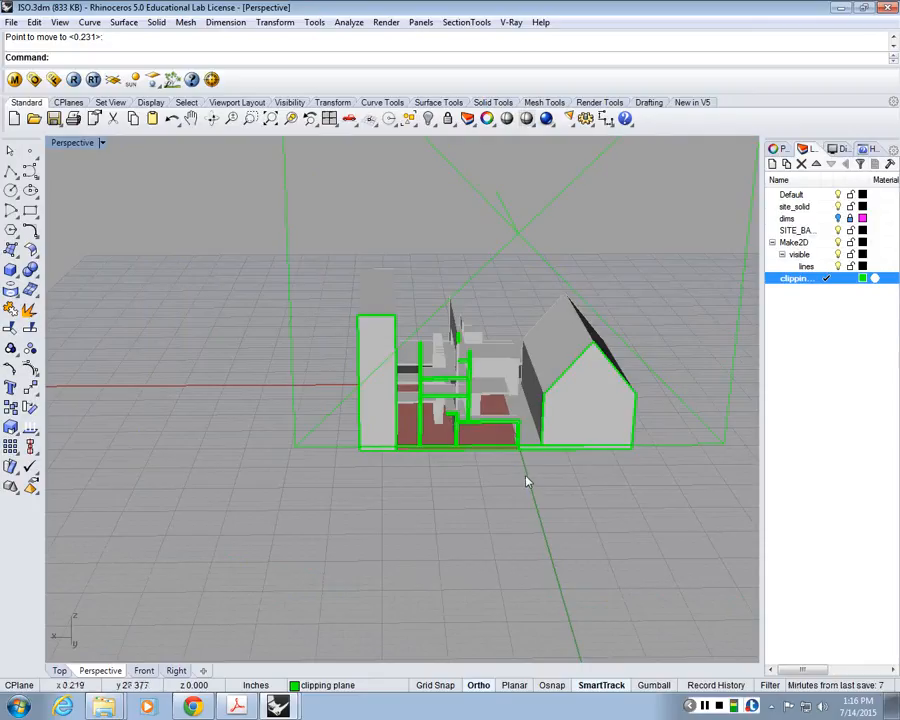
right_drag(527, 482, 490, 477)
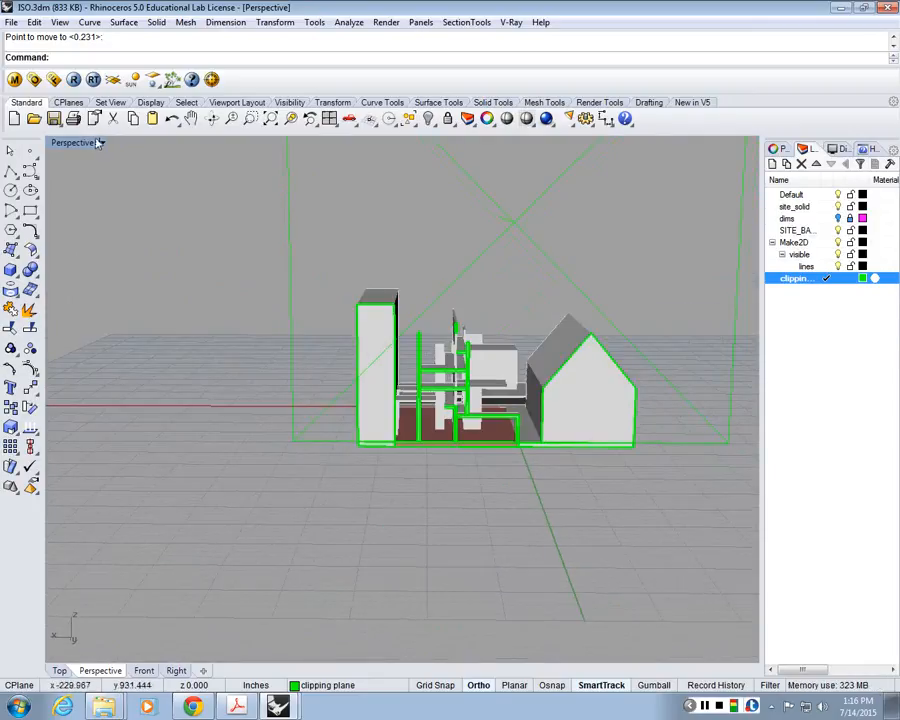
Restore the four-viewport layout and check the clipped model in the Perspective viewport from several angles
double_click(97, 142)
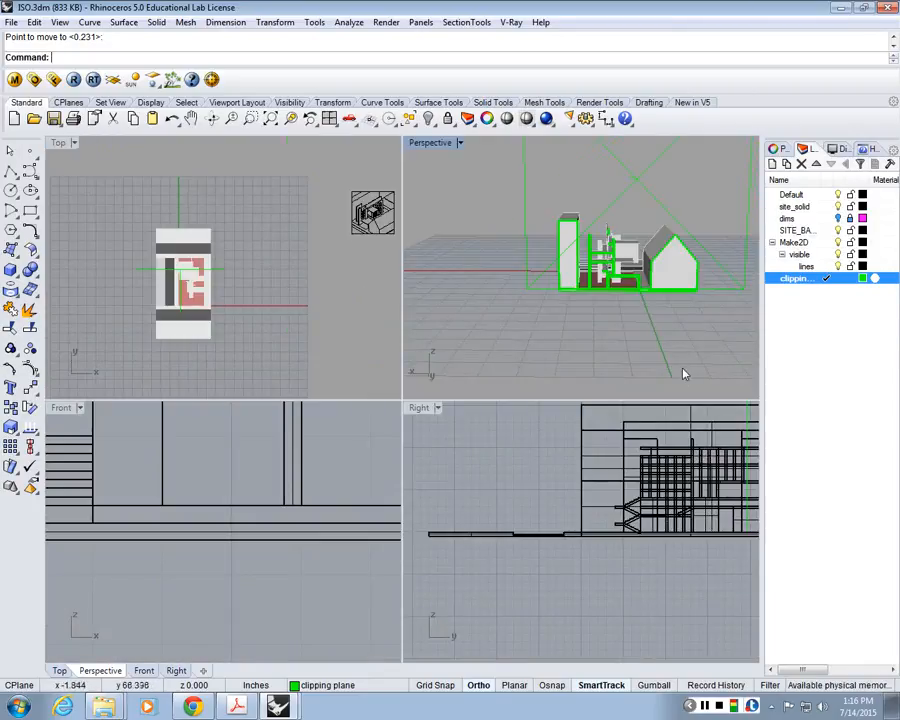
right_drag(685, 374, 625, 205)
right_drag(625, 307, 632, 342)
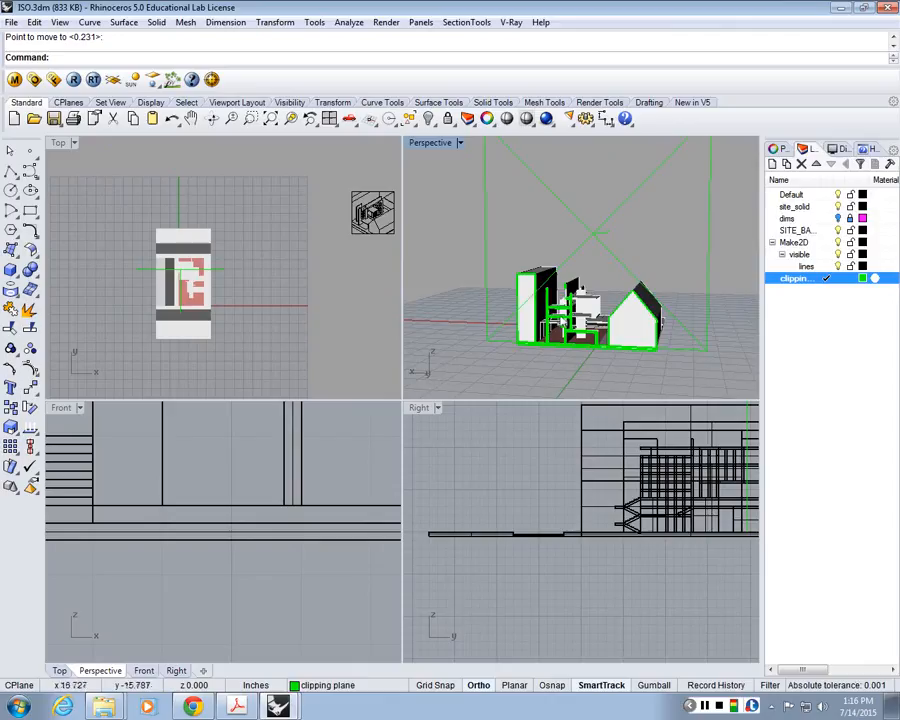
scroll(612, 326, up, 4)
right_drag(614, 326, 516, 328)
scroll(624, 353, down, 4)
scroll(559, 503, up, 3)
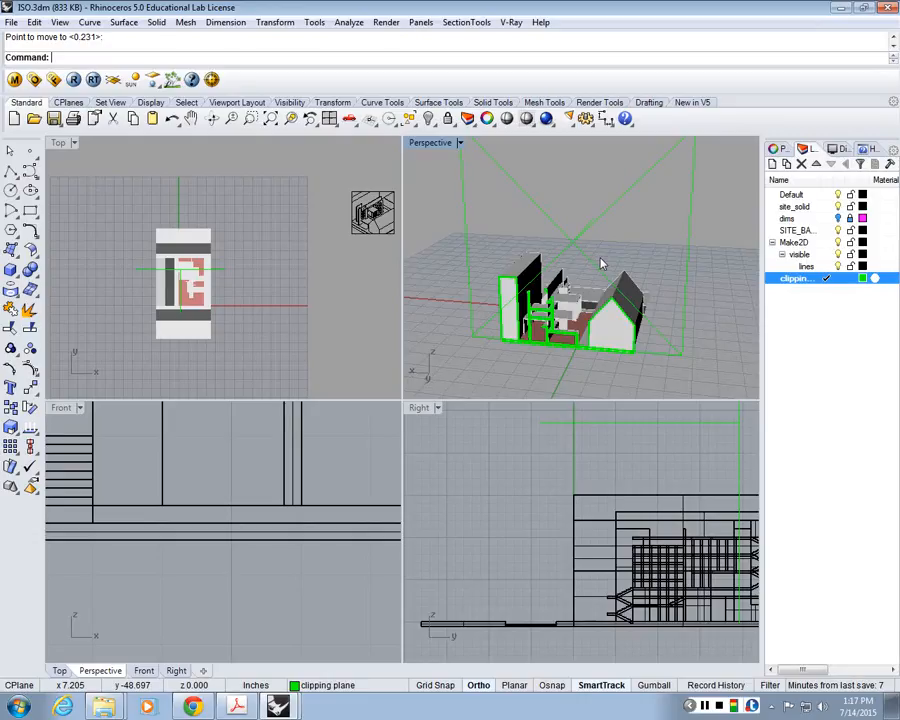
right_drag(601, 264, 625, 280)
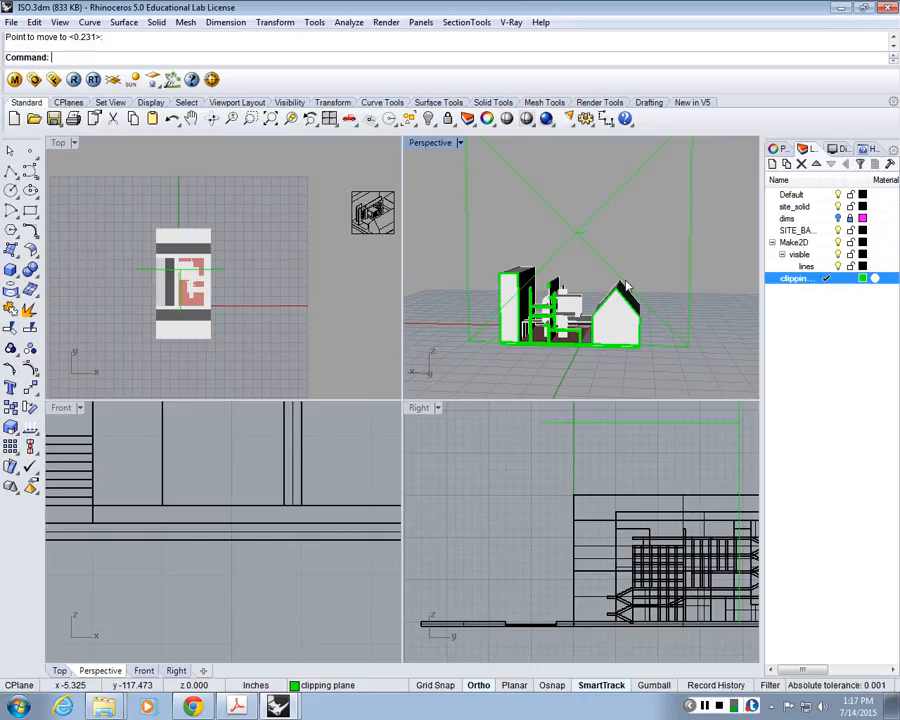
Show the whole model in the Right and Front viewports, and switch the Front viewport to the Back view
scroll(547, 517, down, 5)
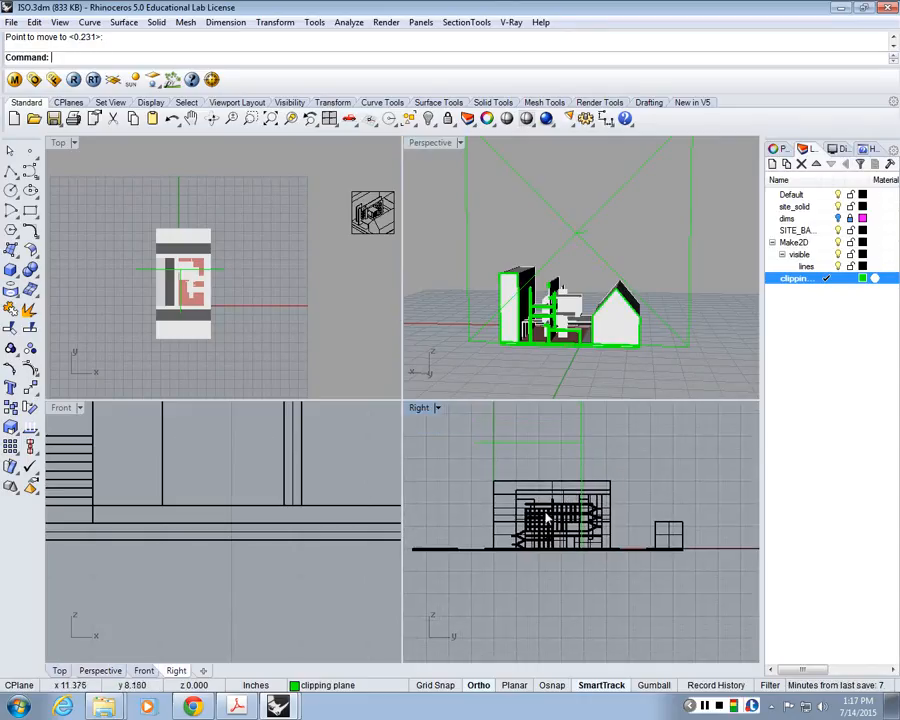
scroll(291, 512, down, 8)
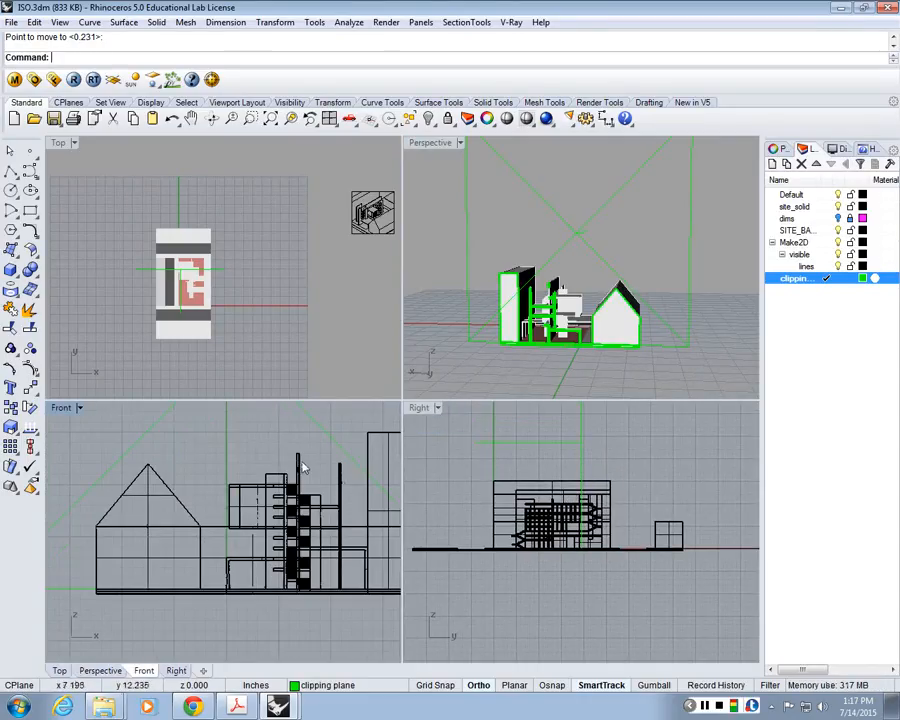
scroll(272, 524, down, 10)
scroll(274, 525, up, 2)
right_drag(266, 499, 201, 536)
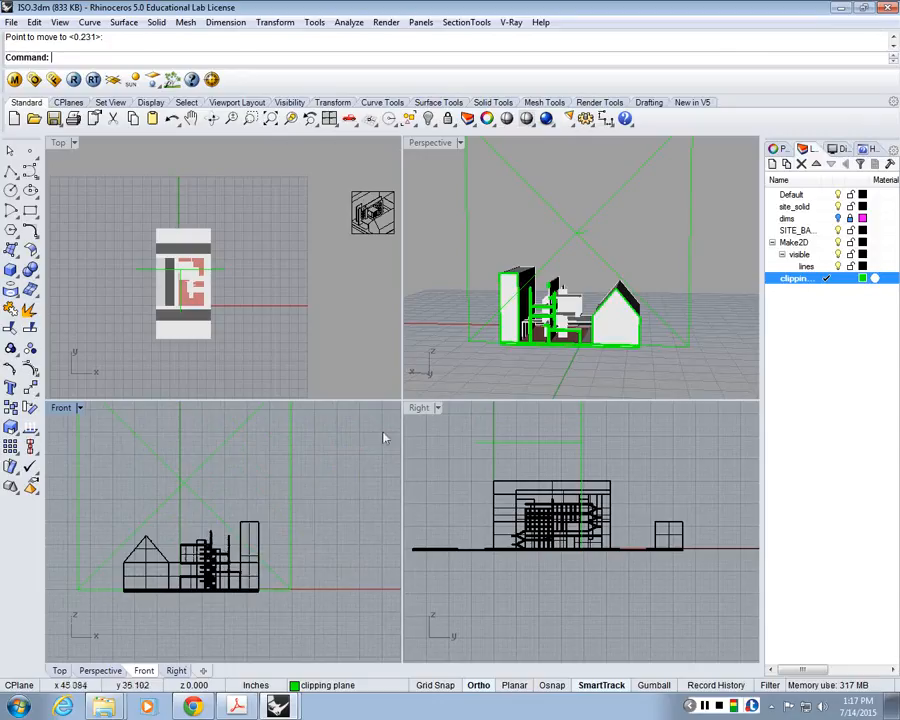
right_drag(622, 347, 649, 335)
right_drag(166, 436, 214, 443)
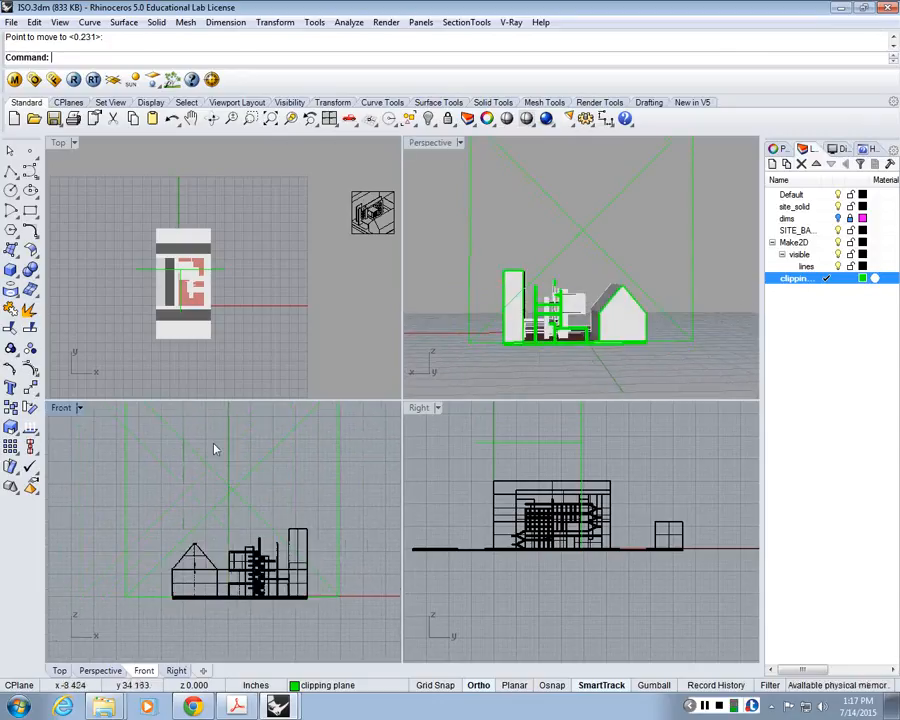
click(61, 410)
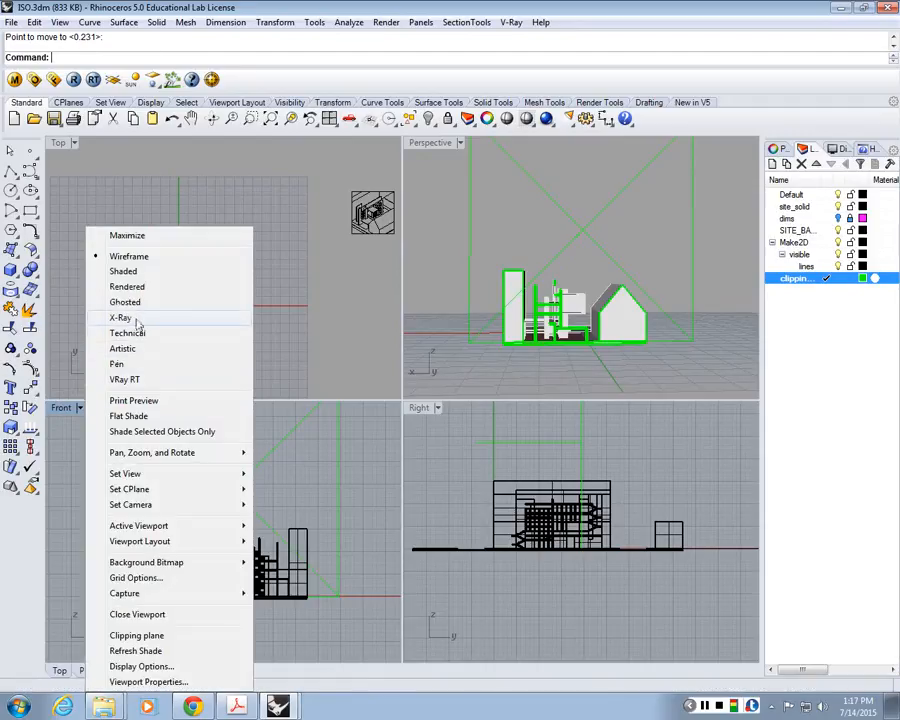
mouse_move(190, 474)
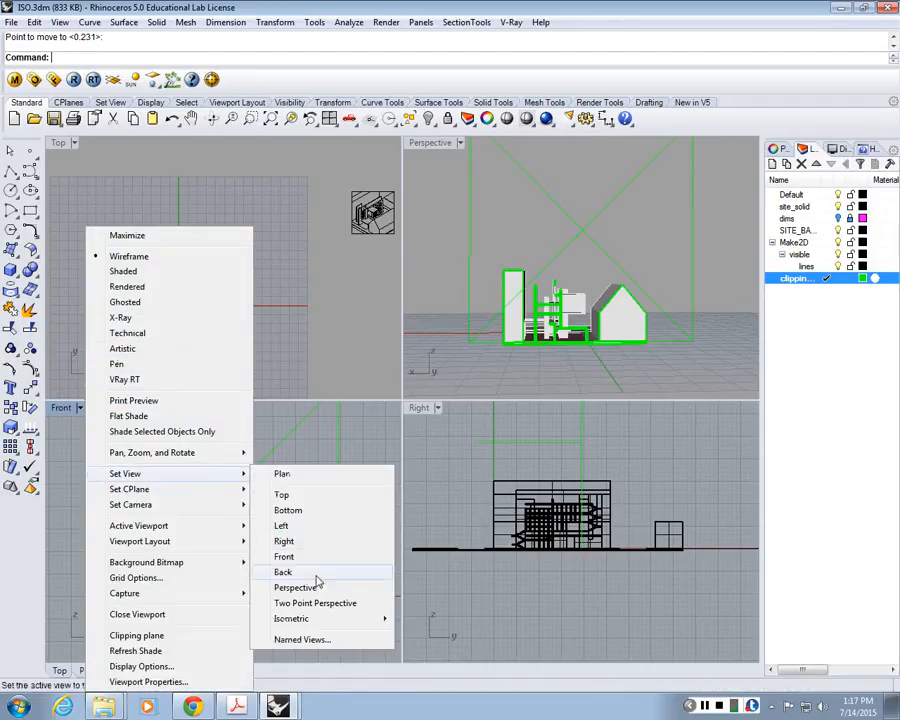
click(283, 572)
right_drag(195, 523, 217, 519)
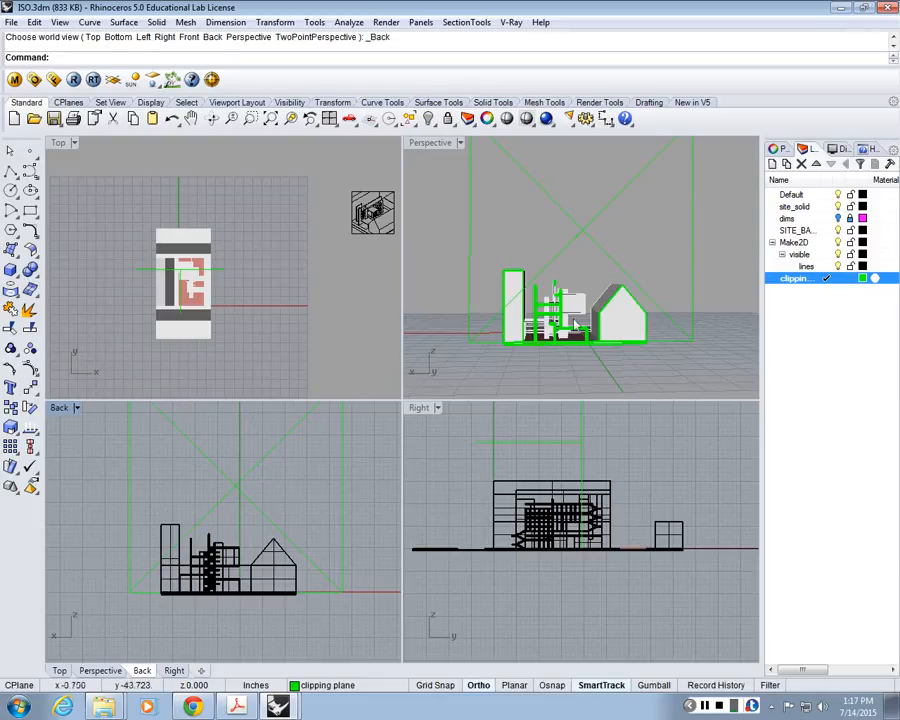
Select the clipping plane, enable its clipping for the Back view in its properties, and deselect it to check the section there
scroll(216, 534, up, 2)
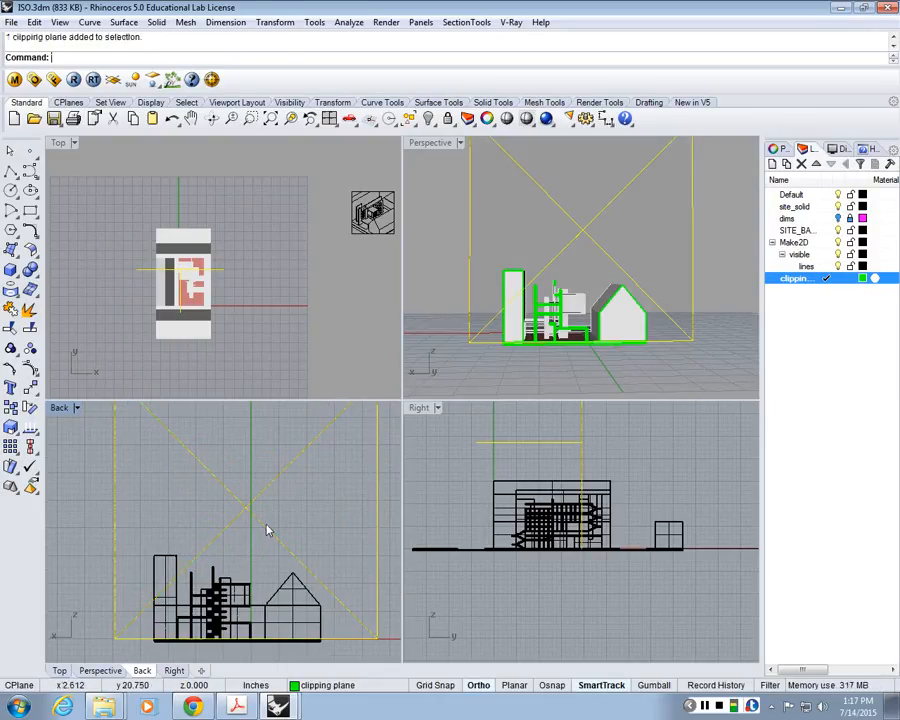
right_drag(266, 525, 287, 509)
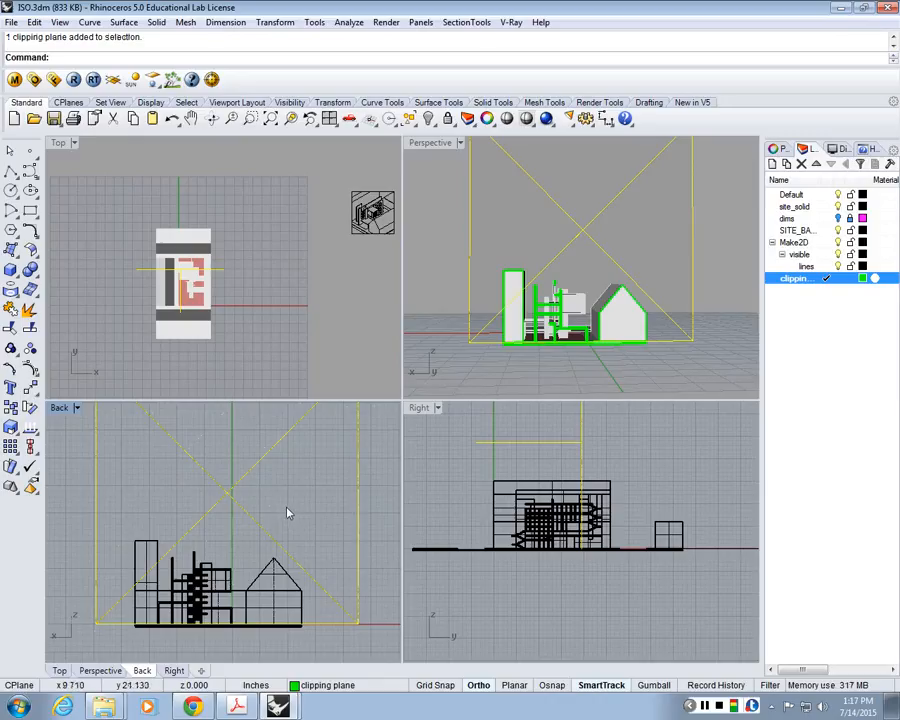
key(Escape)
click(239, 486)
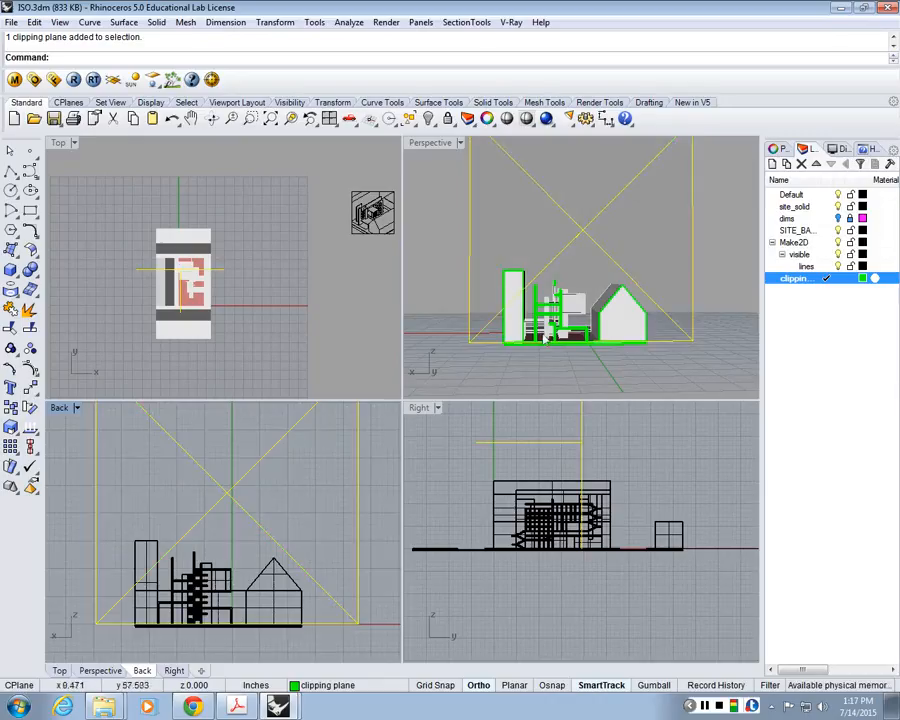
click(781, 150)
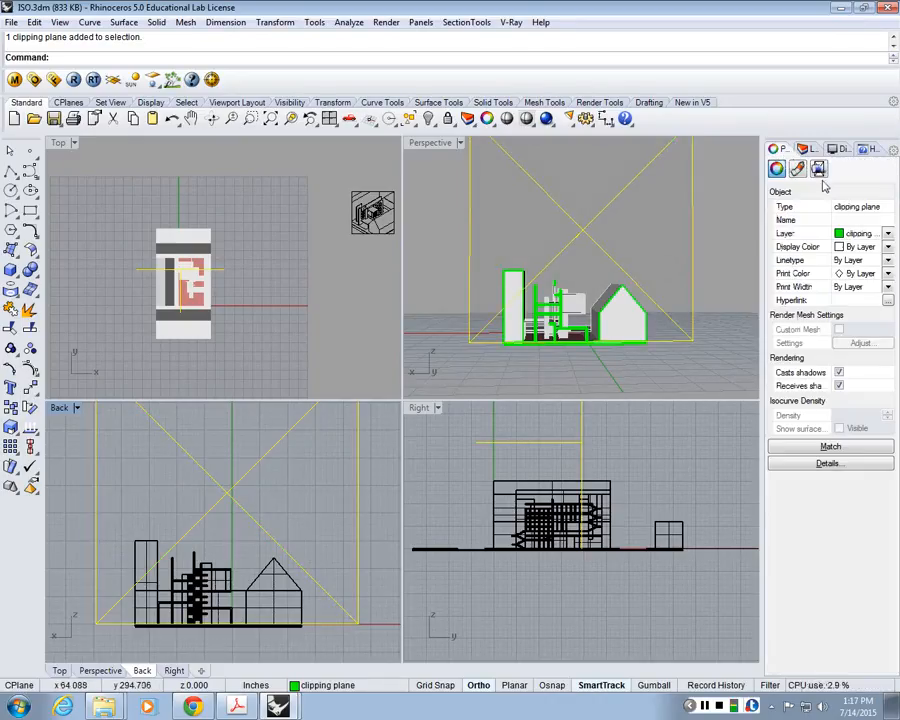
click(826, 170)
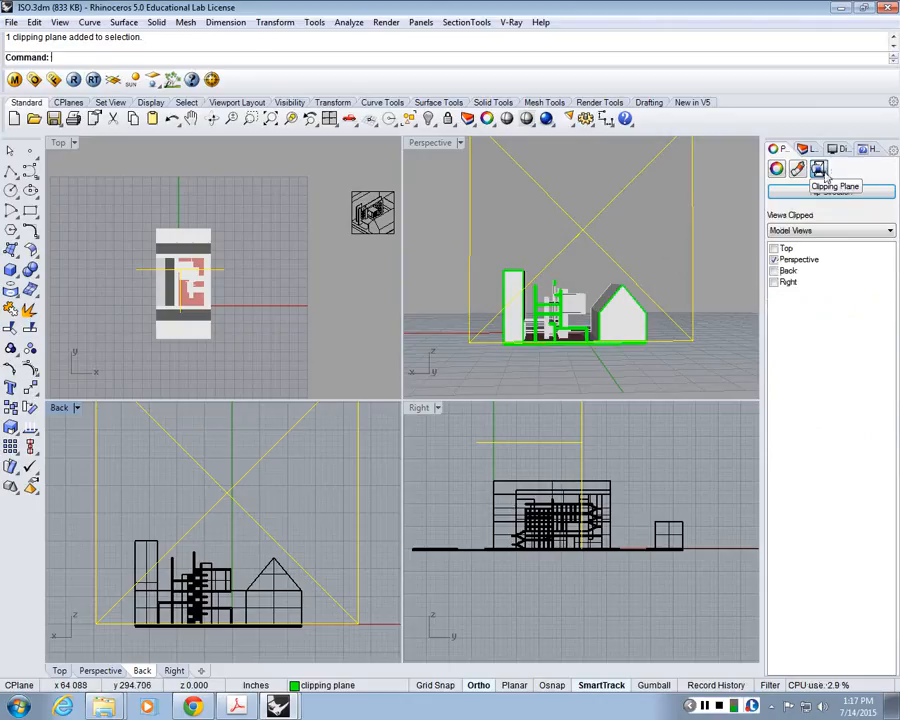
click(773, 271)
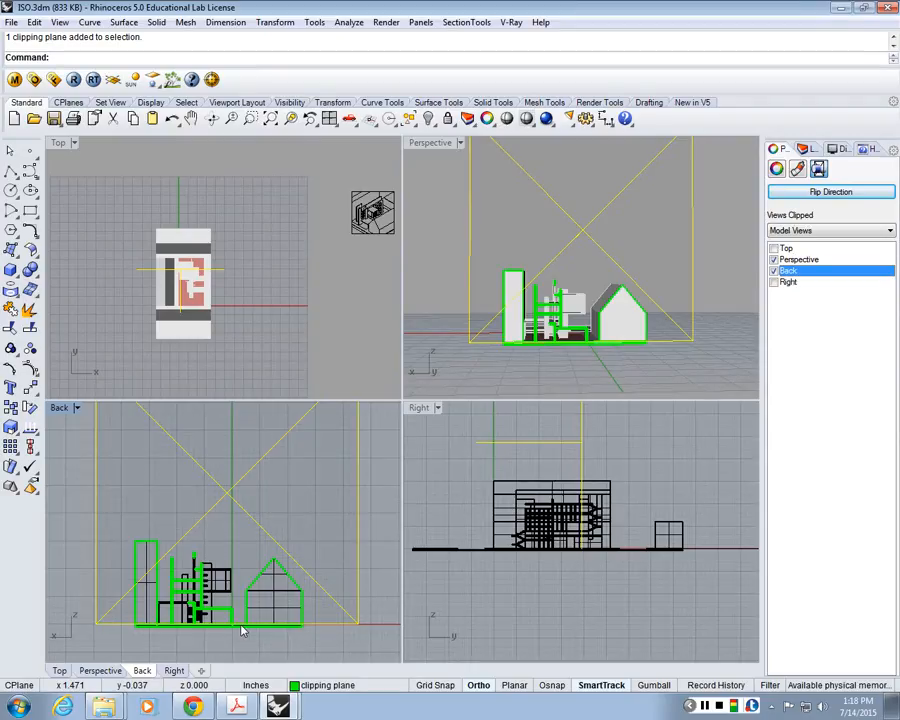
right_drag(242, 630, 262, 537)
click(306, 586)
scroll(234, 474, down, 2)
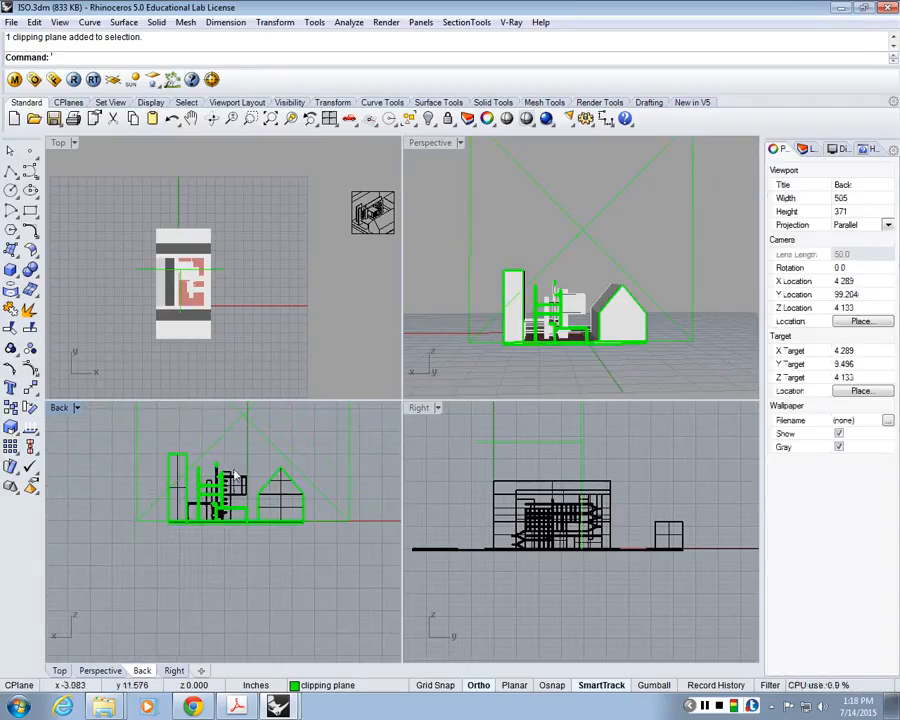
scroll(234, 474, up, 4)
right_drag(181, 551, 237, 589)
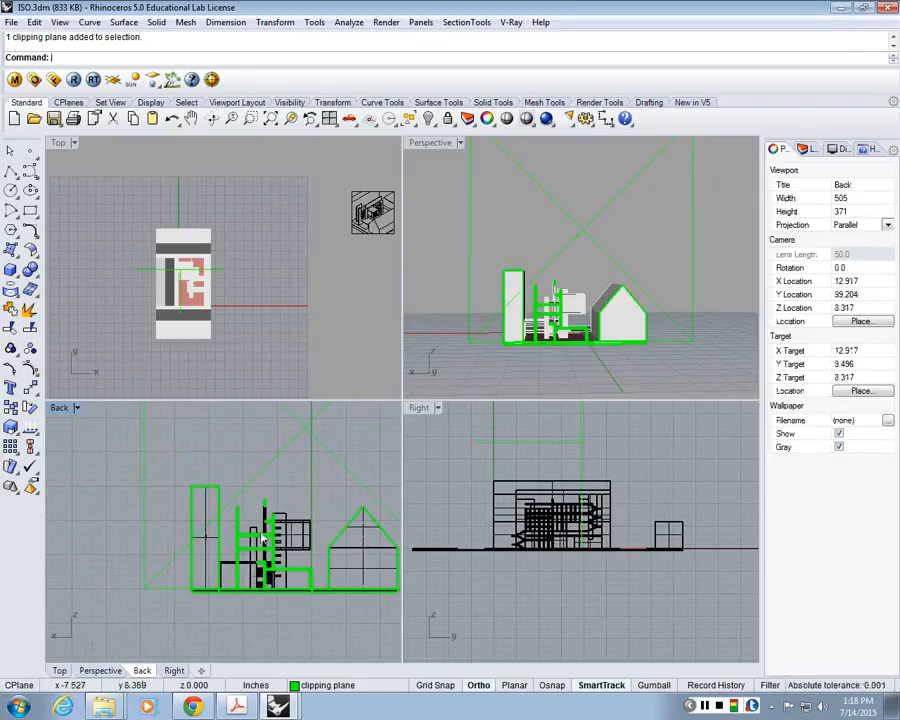
Maximize the Back viewport and move the clipping plane straight down so its lower edge lies below the ground line
scroll(342, 570, up, 4)
right_drag(100, 419, 66, 418)
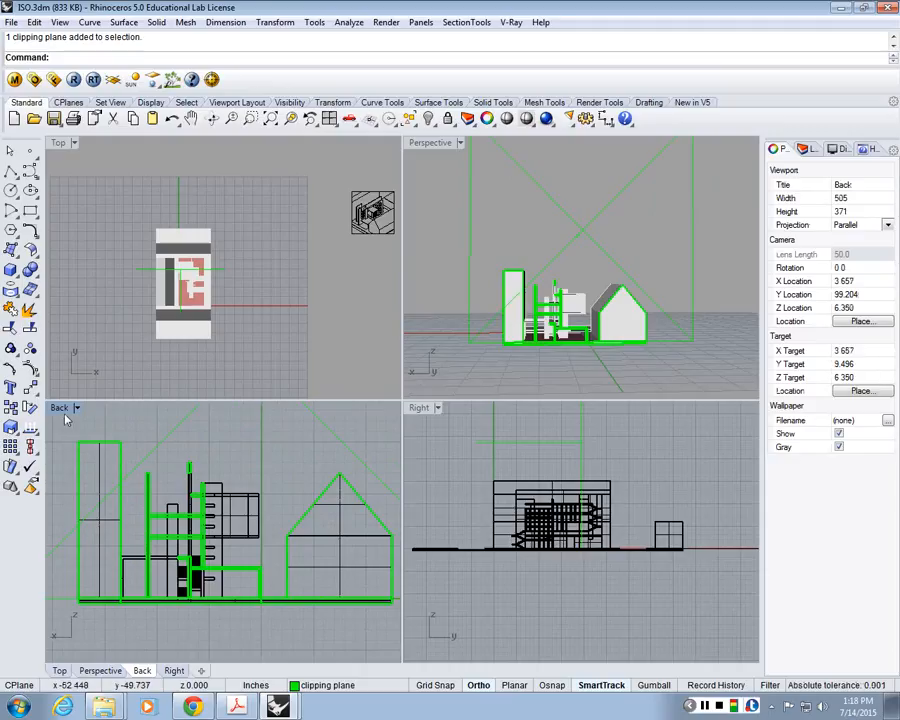
double_click(66, 419)
scroll(372, 294, down, 3)
scroll(374, 294, up, 1)
click(397, 281)
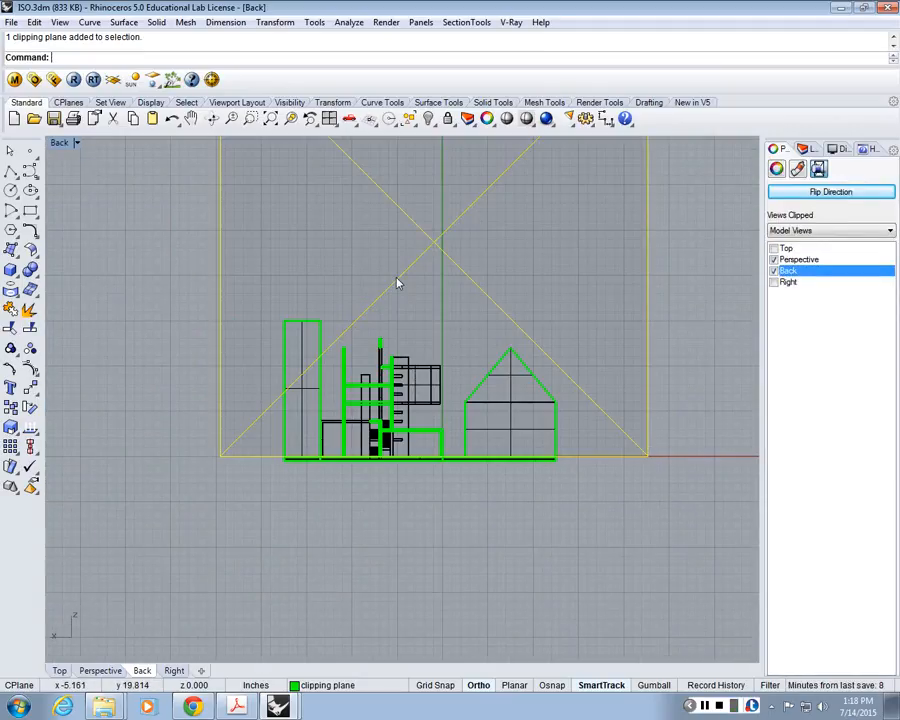
mouse_move(397, 281)
mouse_down()
mouse_move(599, 514)
mouse_move(603, 554)
mouse_up()
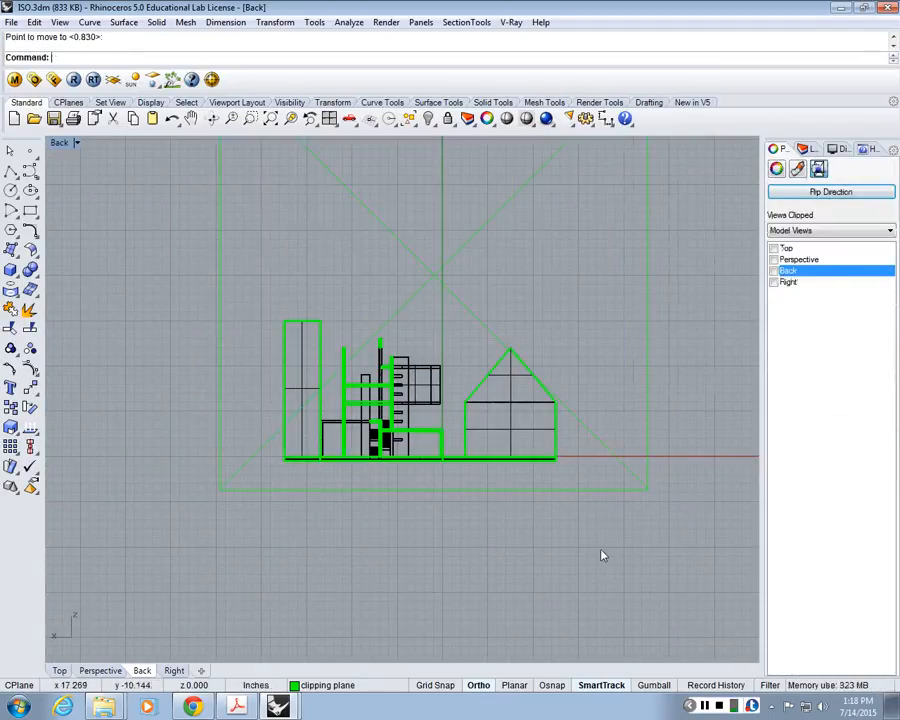
Check the section and the lowered clipping plane in the Back view, restore the four-viewport layout, and inspect the cut line in the Top view
scroll(415, 430, up, 4)
right_drag(470, 394, 467, 431)
scroll(422, 436, down, 6)
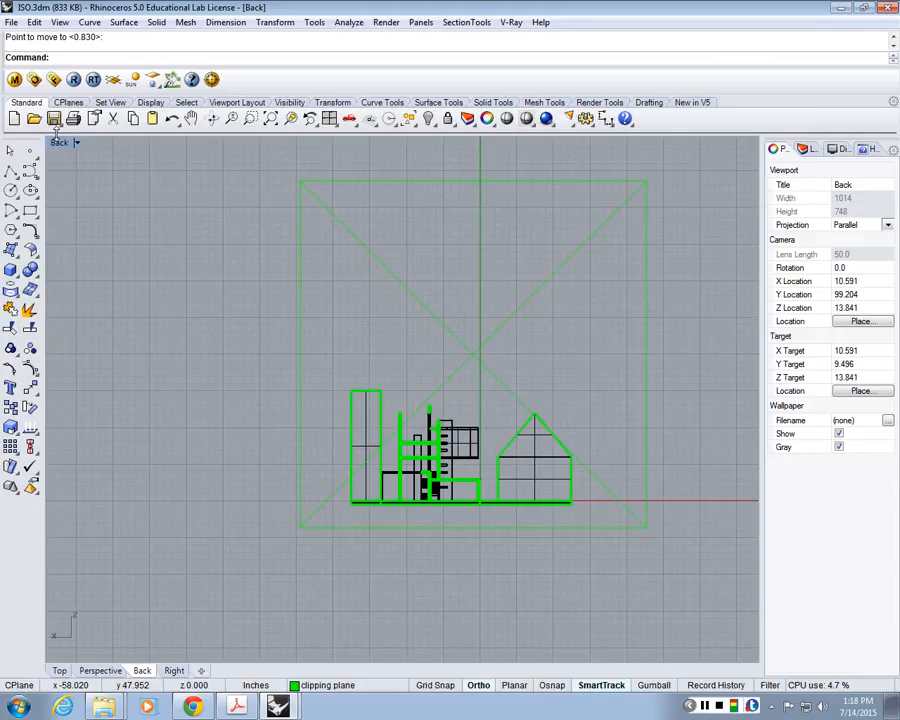
right_drag(331, 367, 237, 337)
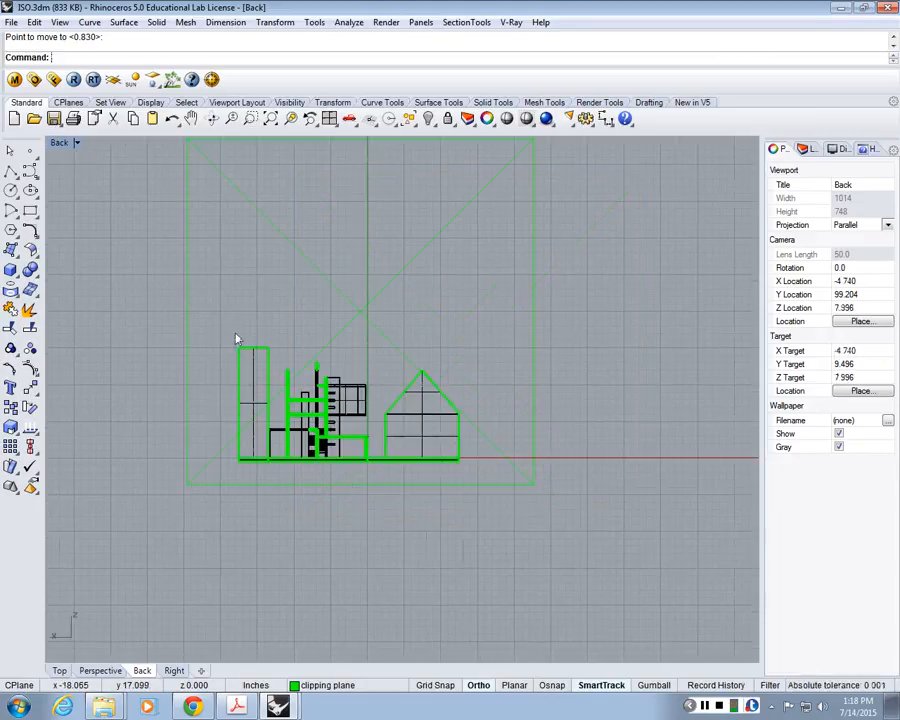
double_click(60, 144)
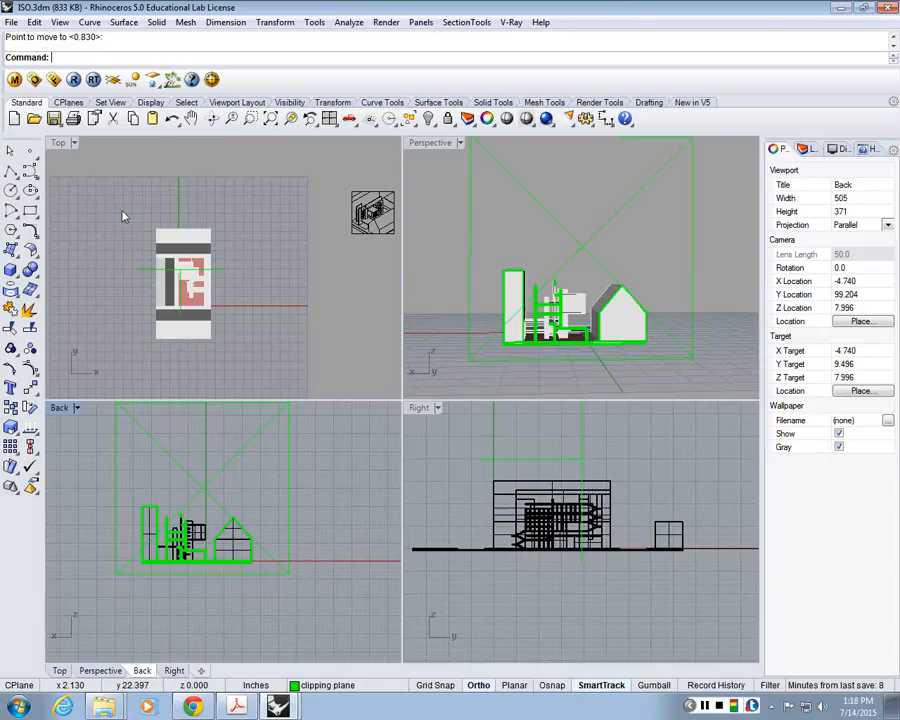
scroll(154, 246, up, 5)
scroll(165, 234, down, 1)
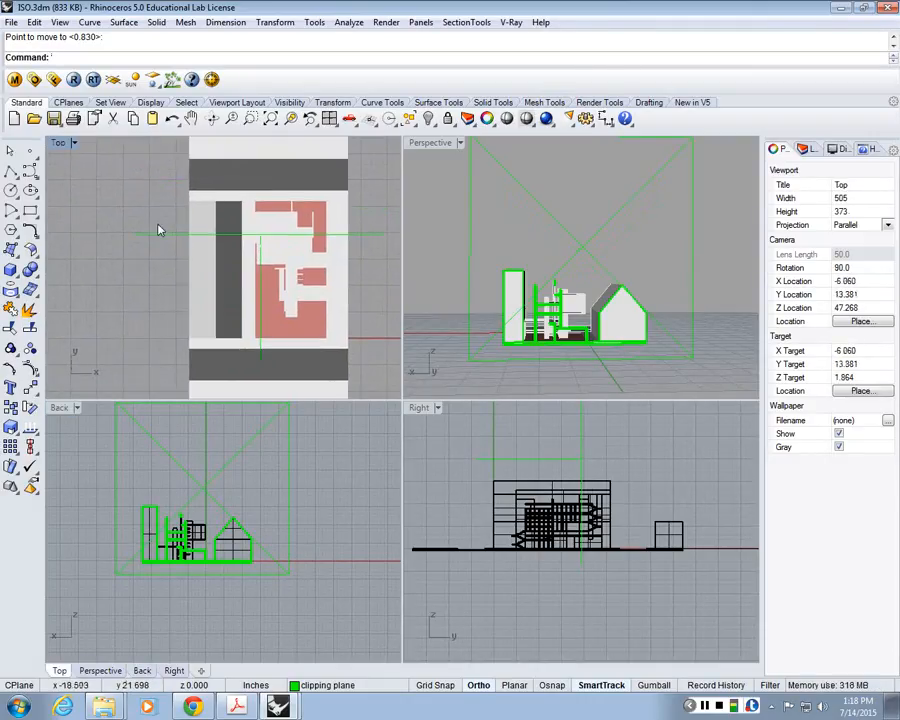
click(169, 240)
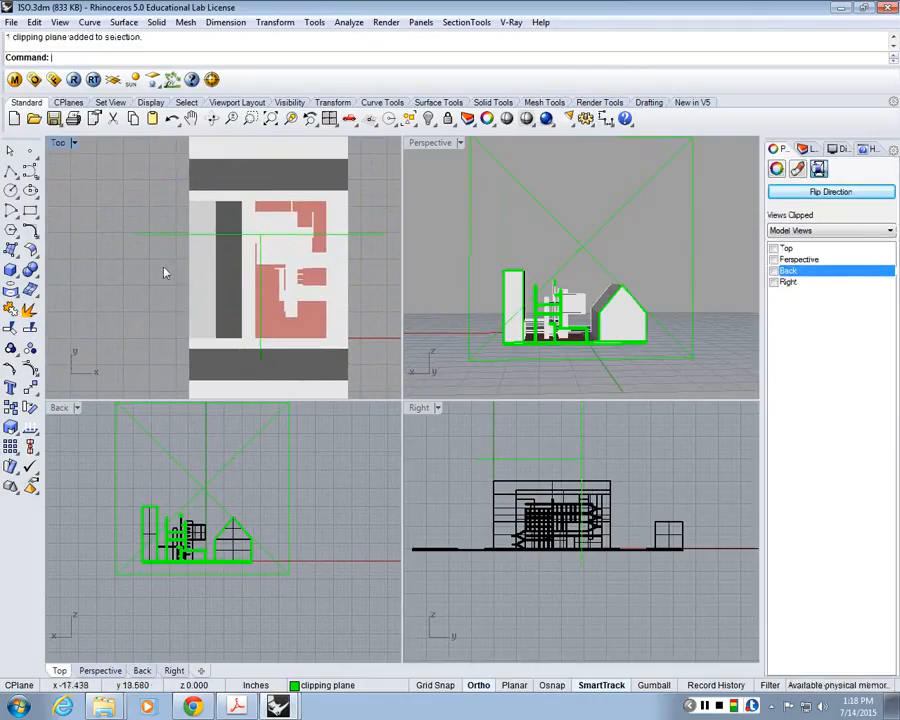
Create a new layer named "section"
click(804, 149)
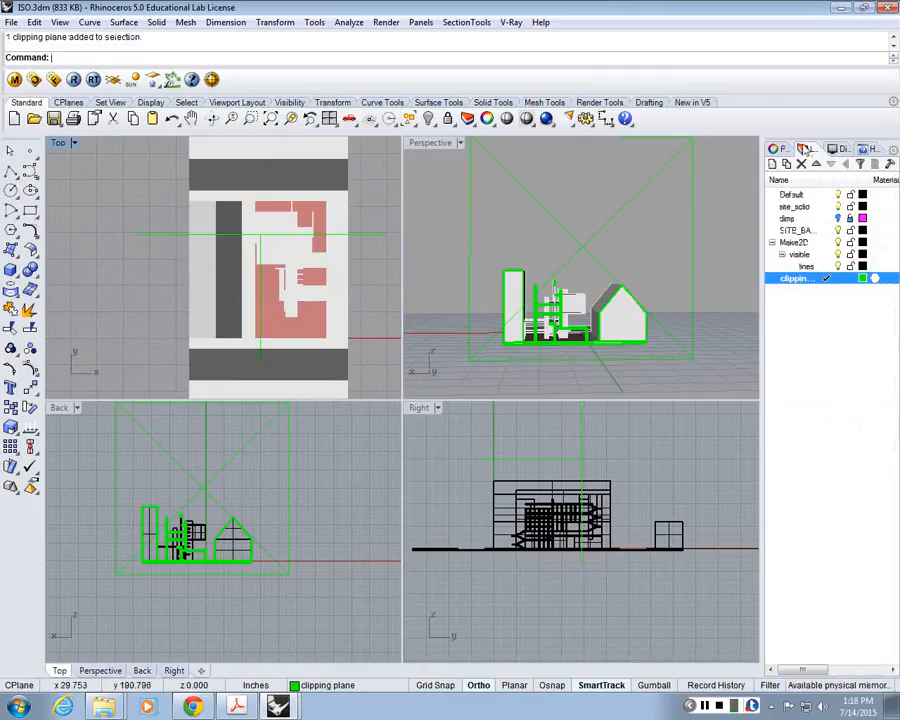
click(830, 304)
click(771, 163)
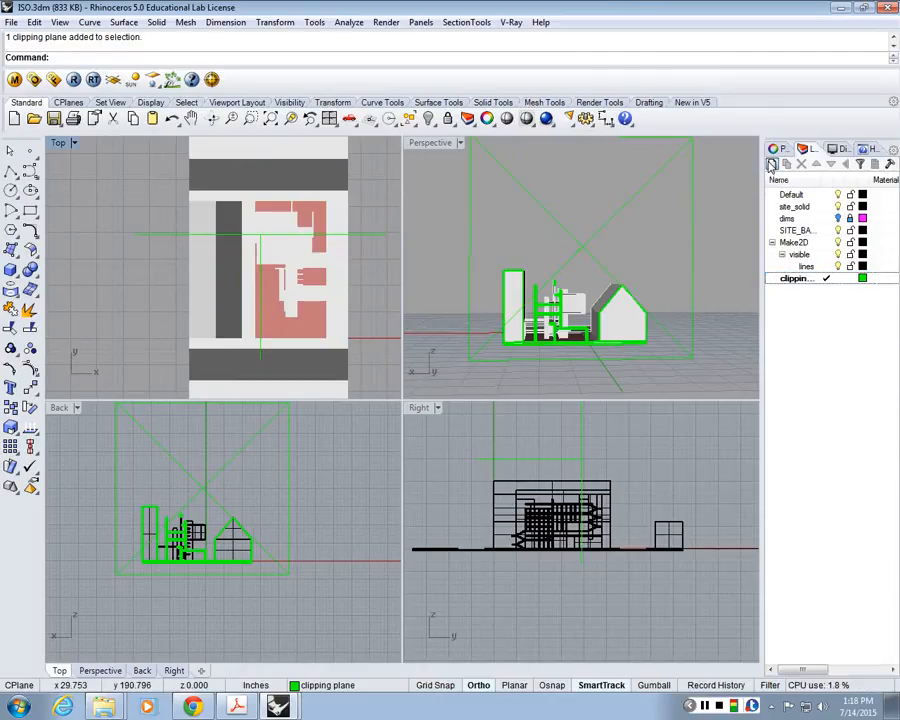
text(cu)
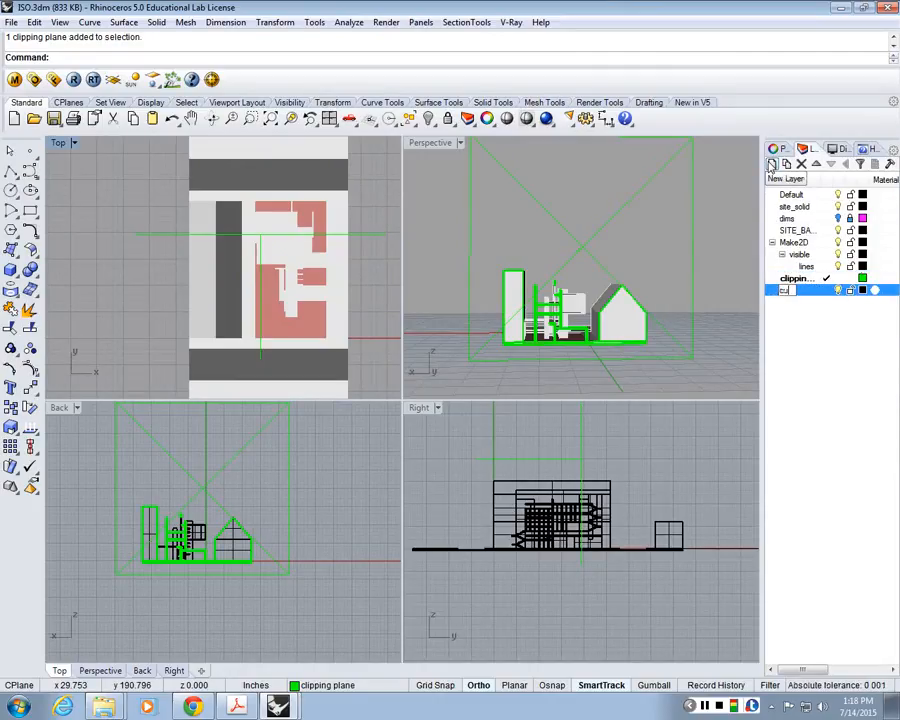
key(BackSpace)
key(BackSpace)
key(BackSpace)
key(BackSpace)
text(section)
key(Return)
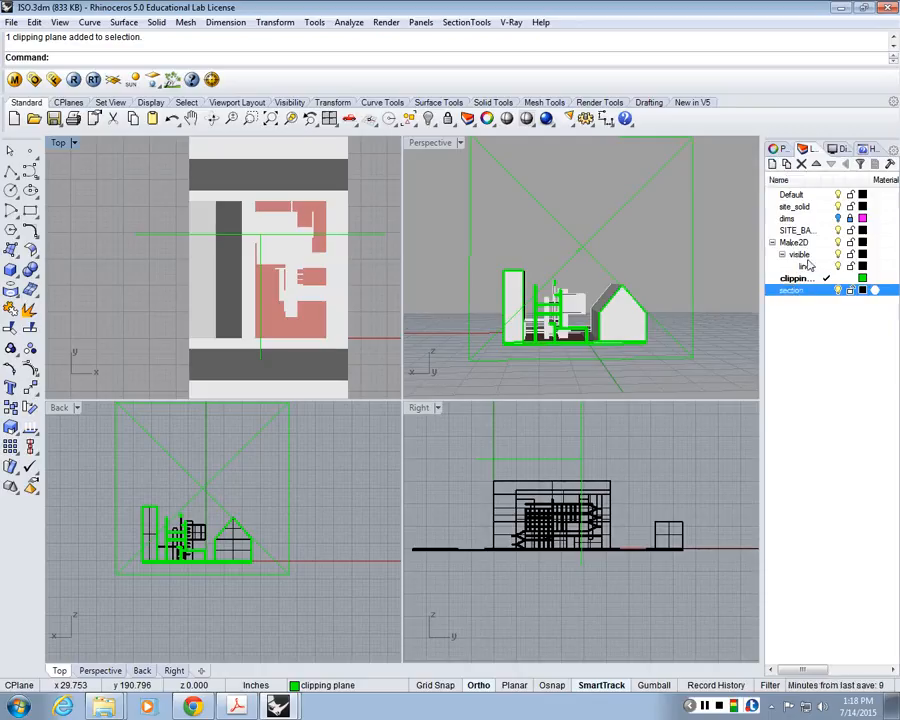
Set the section layer's colour to Red
click(862, 290)
click(340, 287)
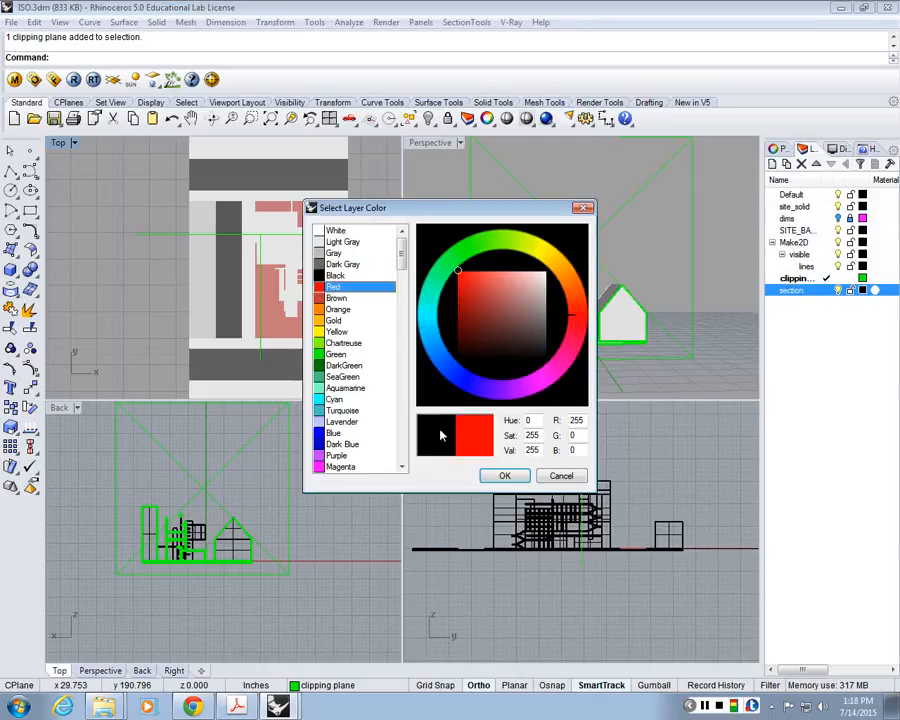
click(505, 475)
Create another layer named "elevation" and make the section layer current
click(772, 164)
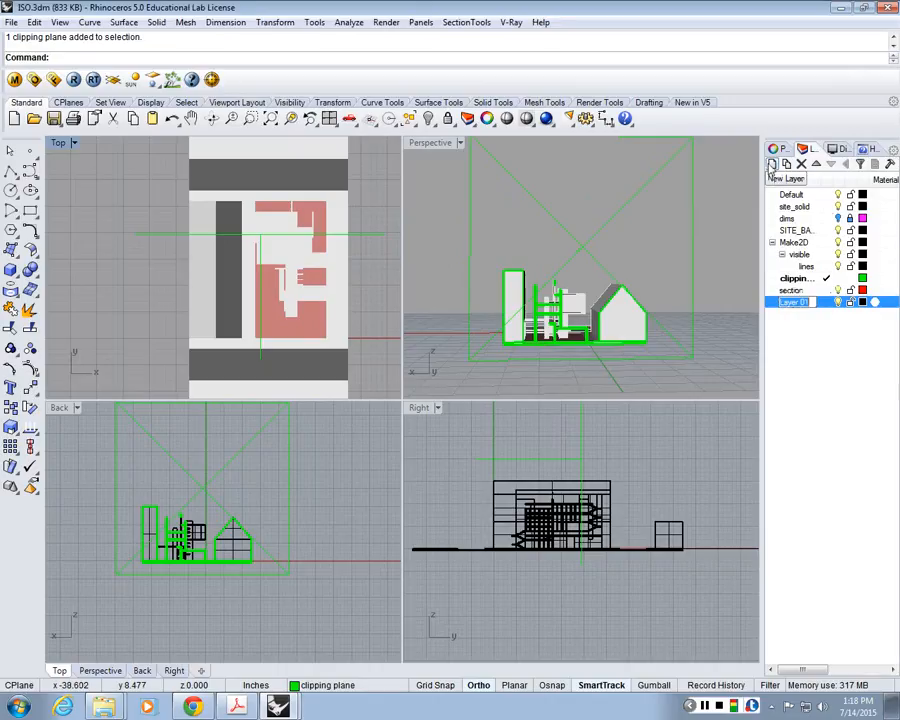
text(elevs)
text(tion)
key(Return)
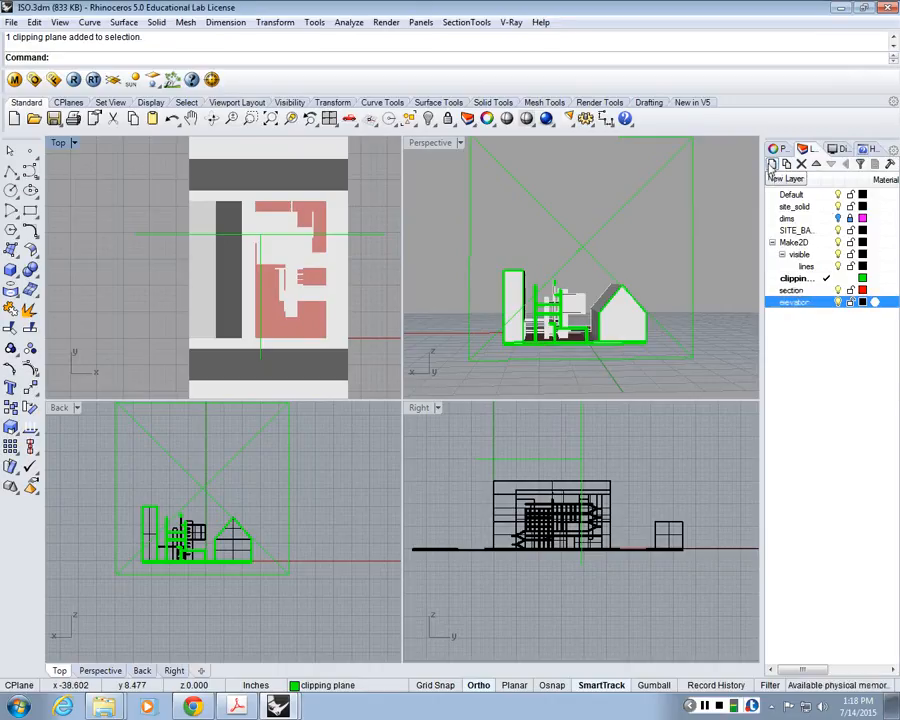
double_click(818, 290)
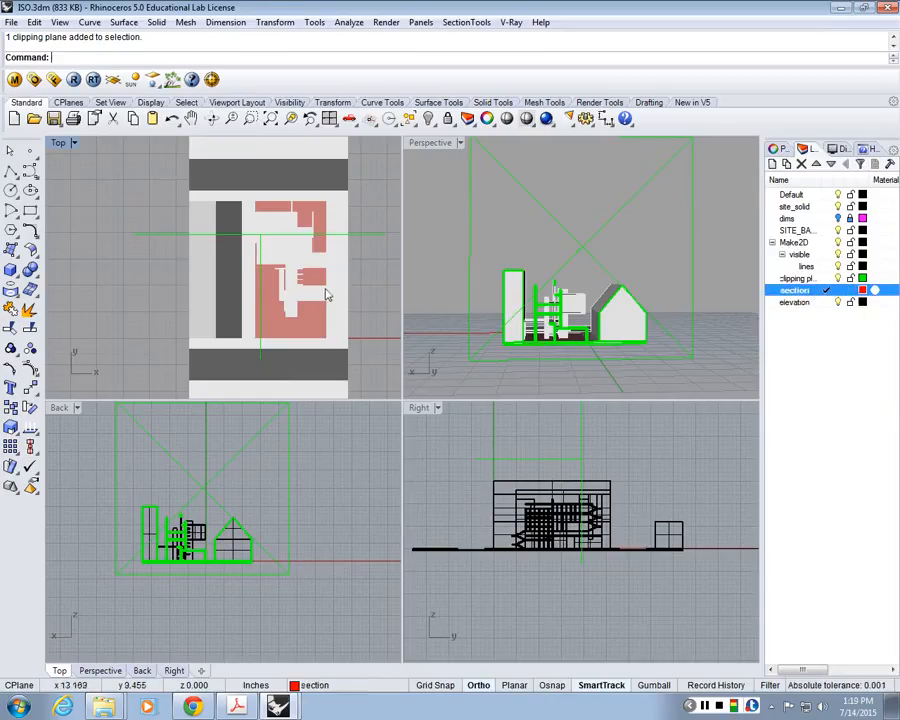
Start the Section command and choose the whole house and site model in the Top view as the objects to section
text(Section)
key(Return)
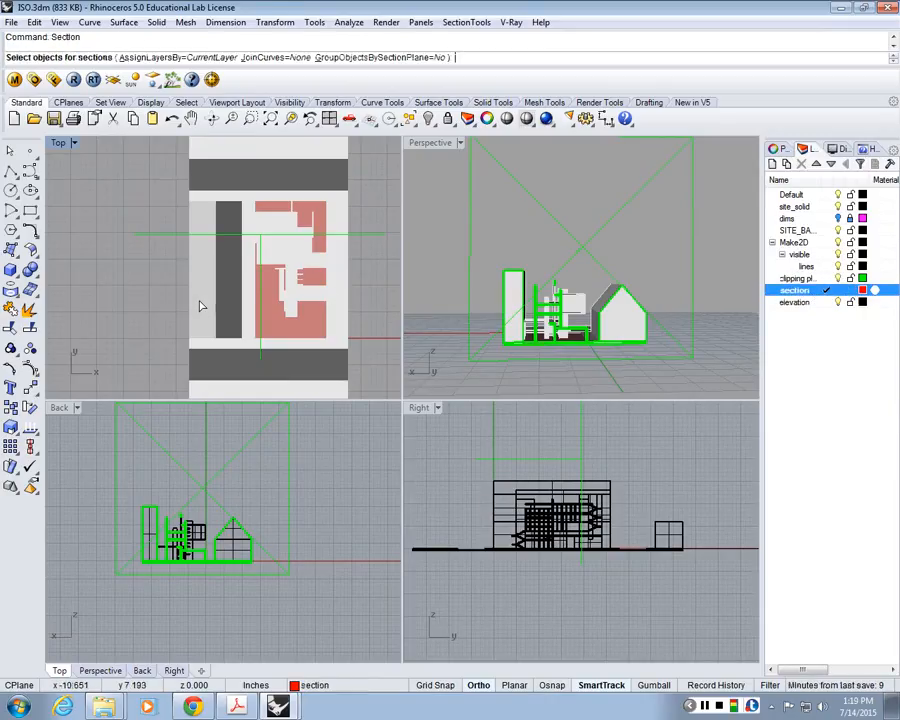
scroll(215, 236, down, 4)
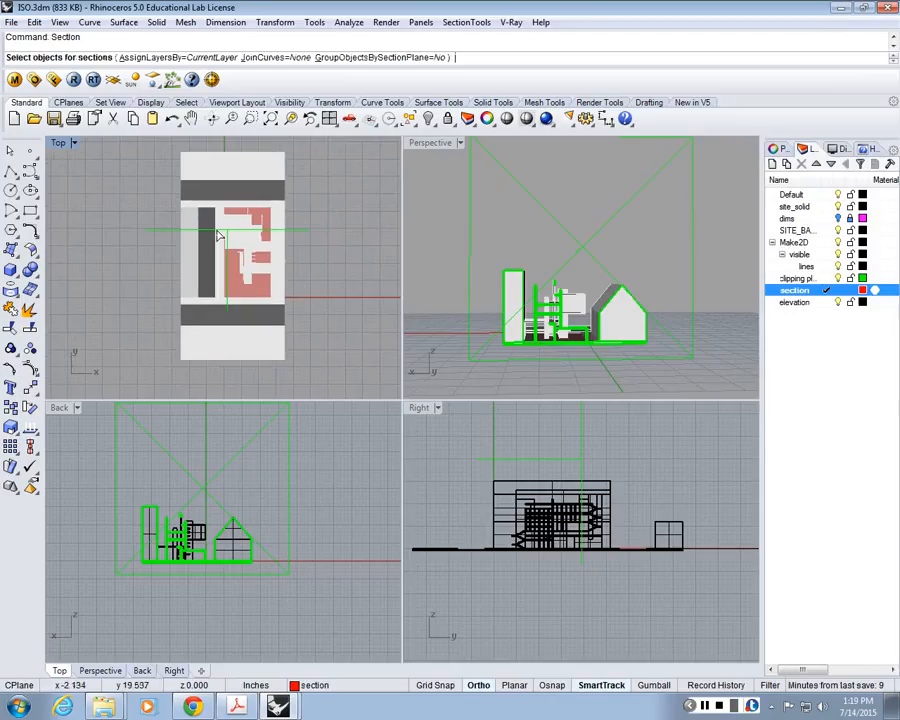
right_drag(338, 221, 368, 225)
scroll(366, 224, down, 2)
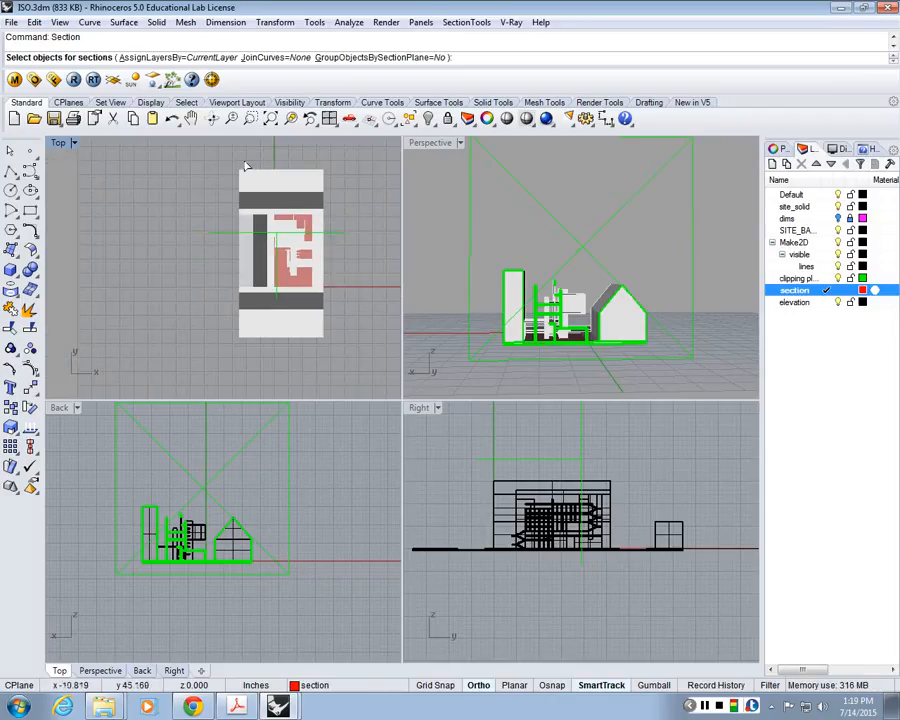
drag(228, 150, 337, 376)
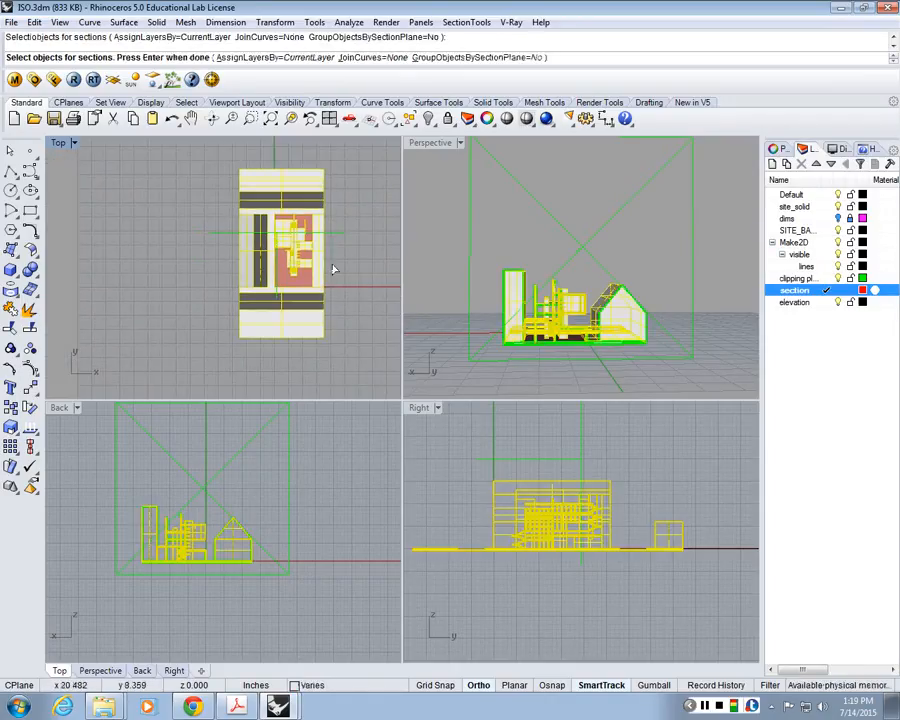
scroll(333, 268, up, 4)
key(Return)
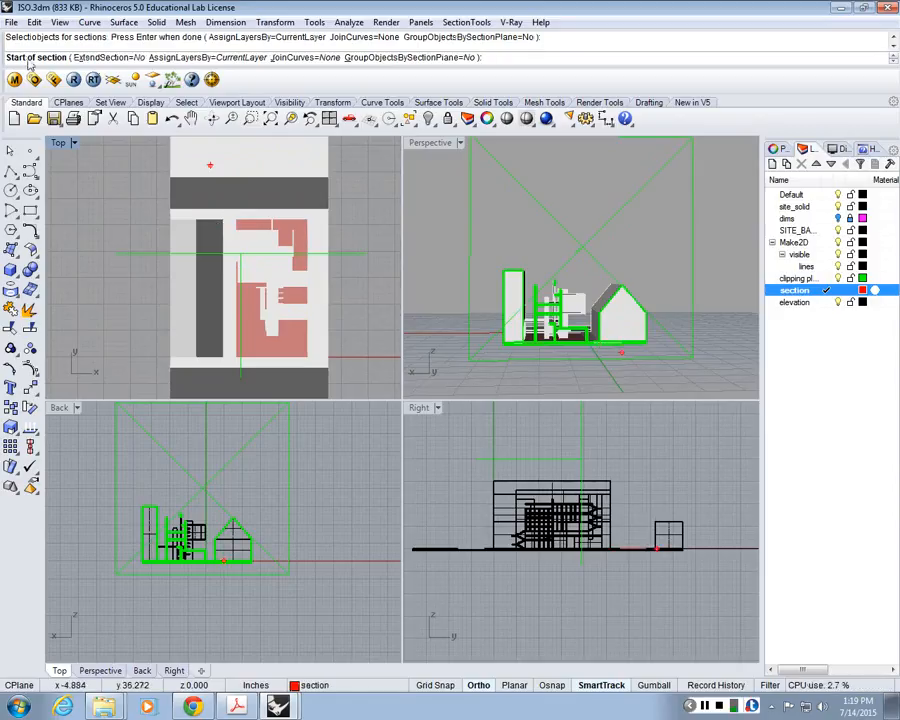
Set ExtendSection to Yes, enable object snaps, and draw the section line between the clipping plane's two endpoints in the Top view
click(95, 57)
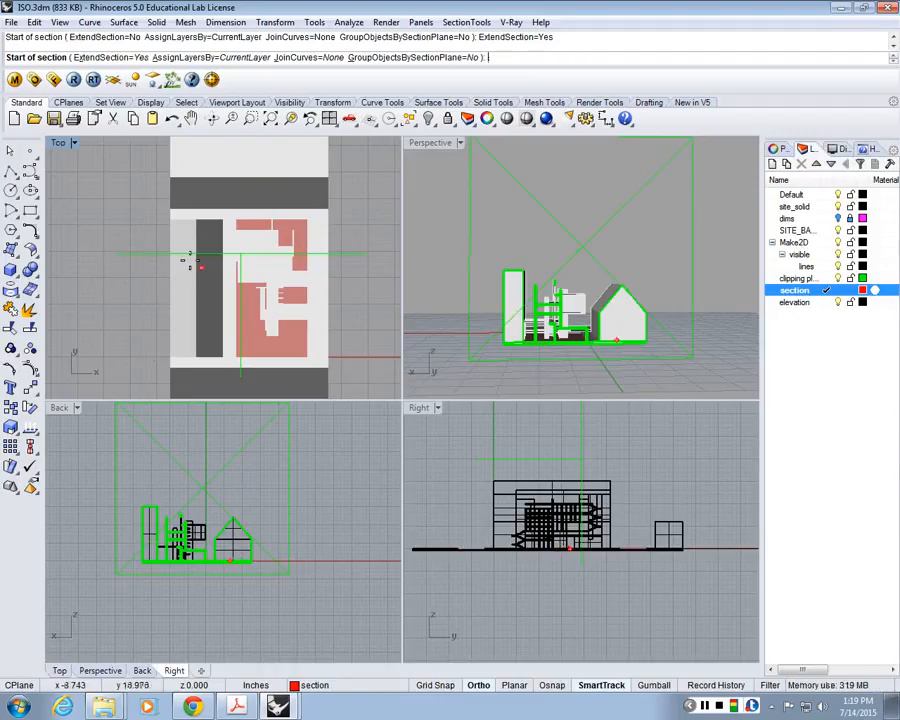
click(552, 689)
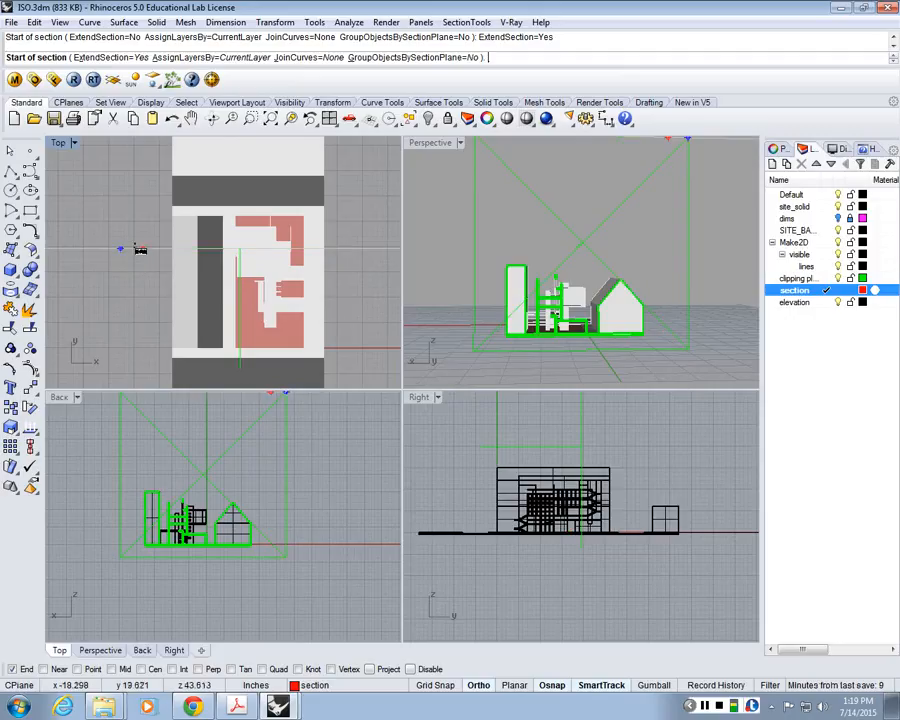
click(120, 249)
click(359, 249)
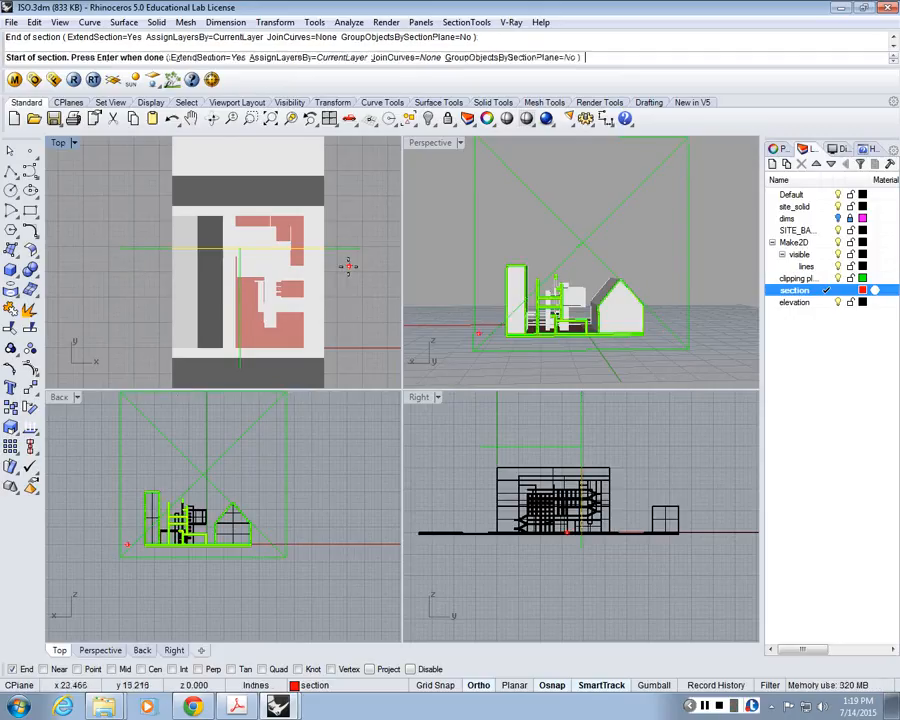
right_click(277, 520)
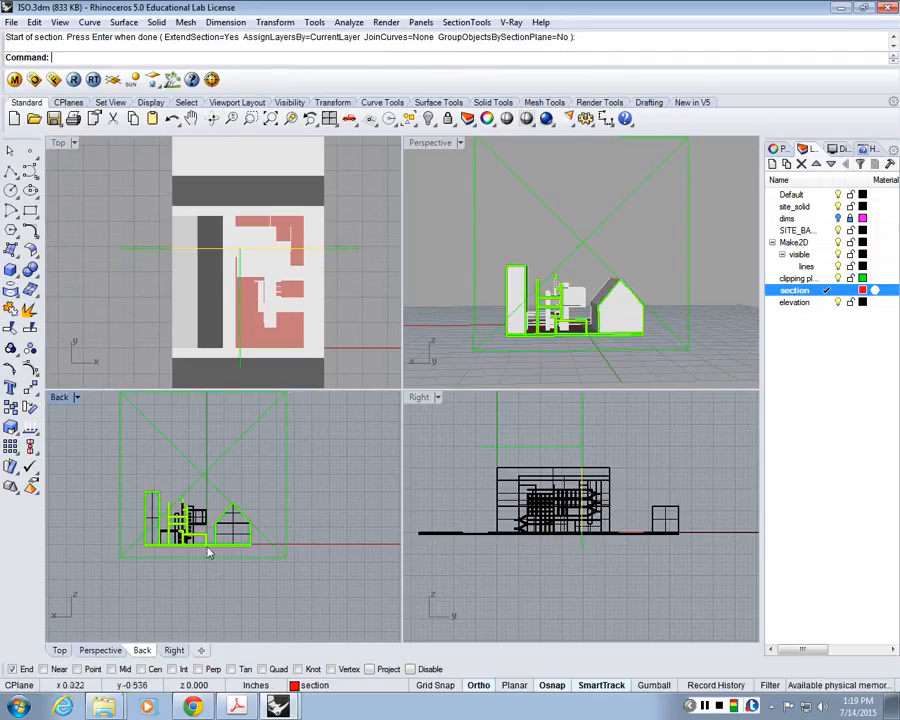
Hide the site_solid, clipping plane and Default layers to isolate the new section curves
scroll(205, 547, up, 10)
scroll(218, 459, down, 4)
scroll(232, 234, up, 8)
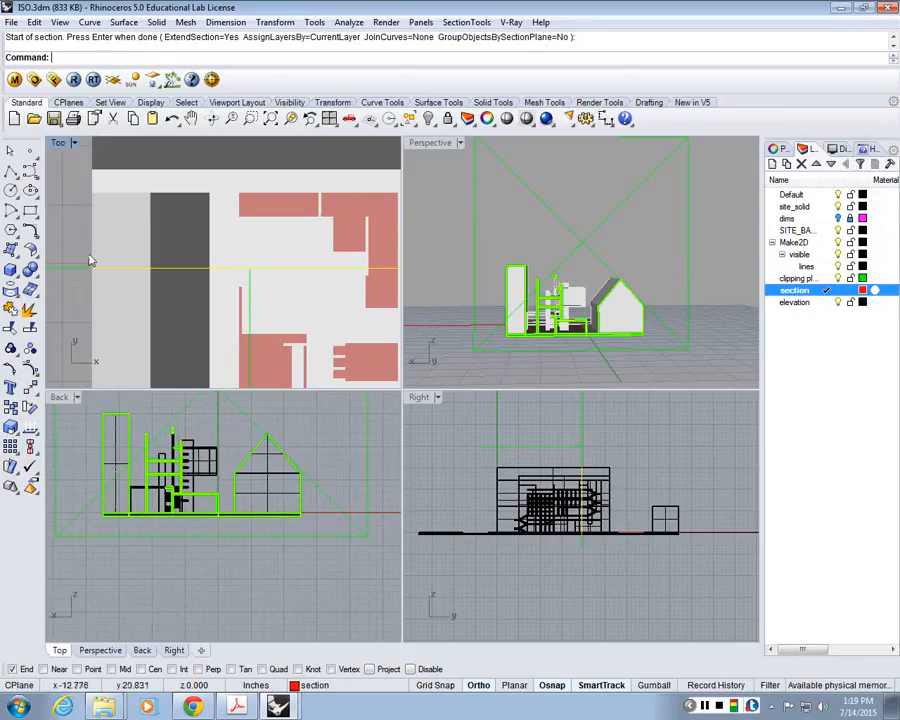
scroll(89, 260, down, 4)
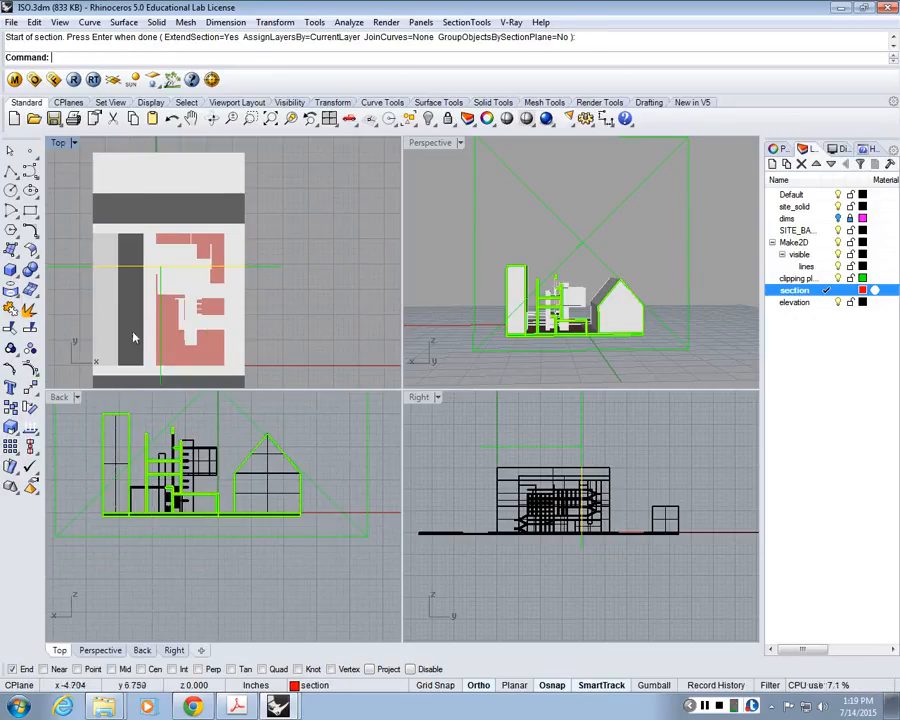
right_drag(222, 452, 288, 495)
click(838, 302)
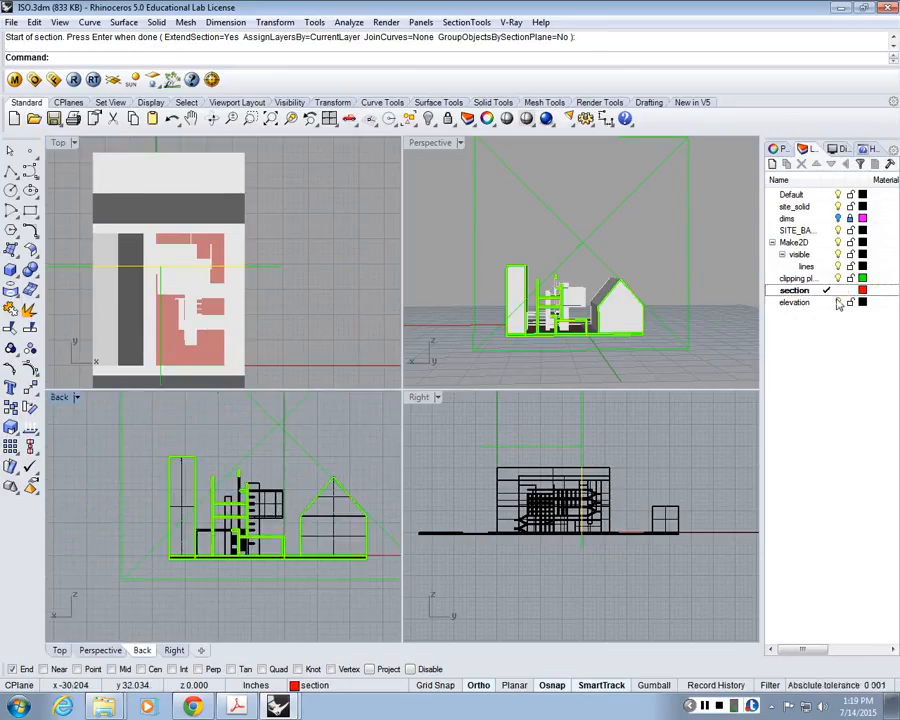
click(845, 208)
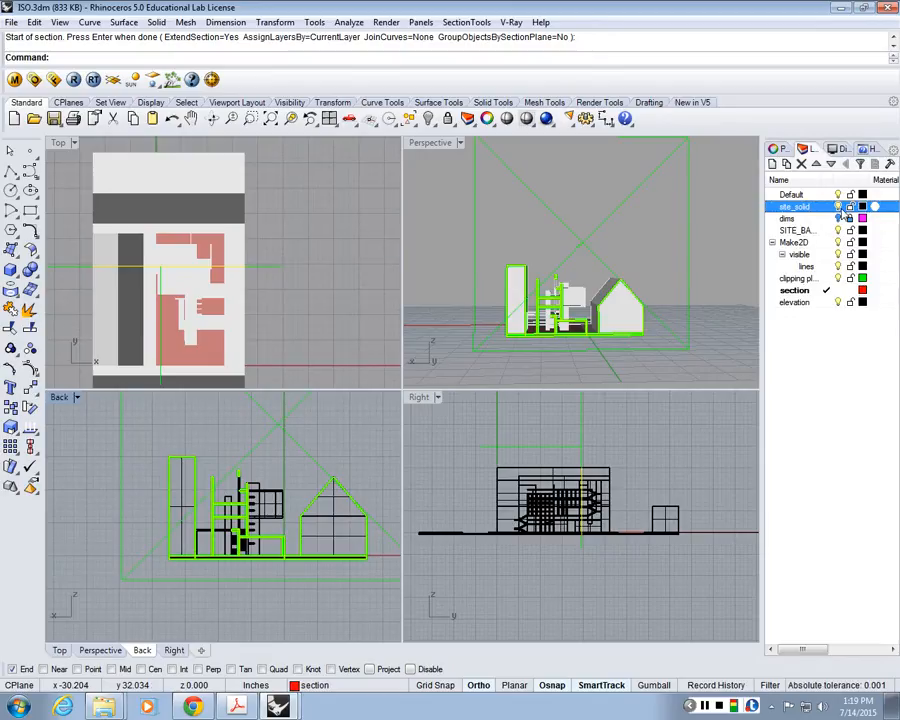
click(840, 209)
click(839, 279)
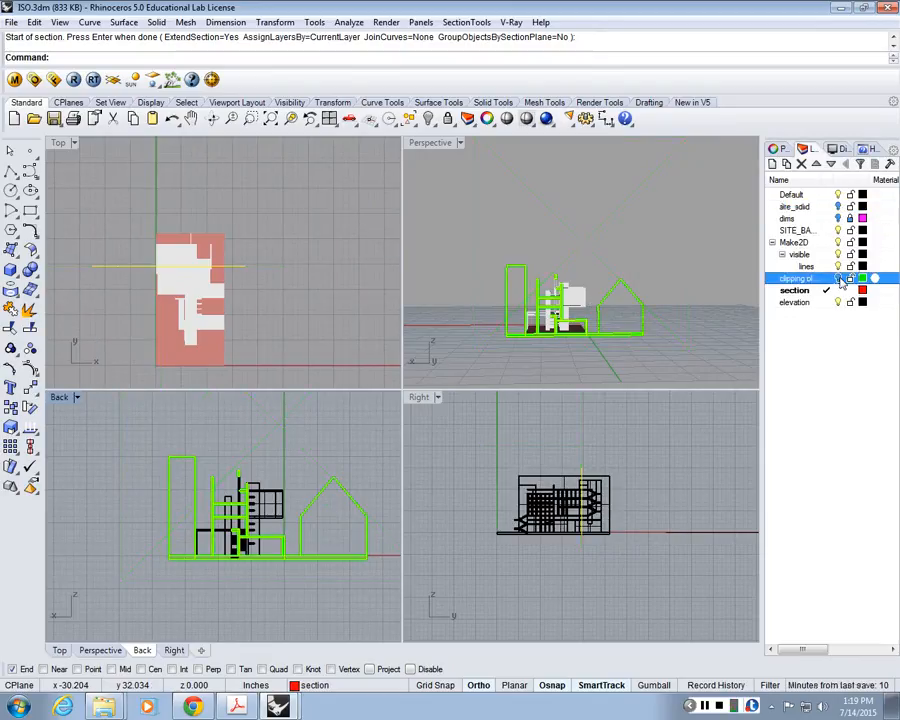
click(838, 195)
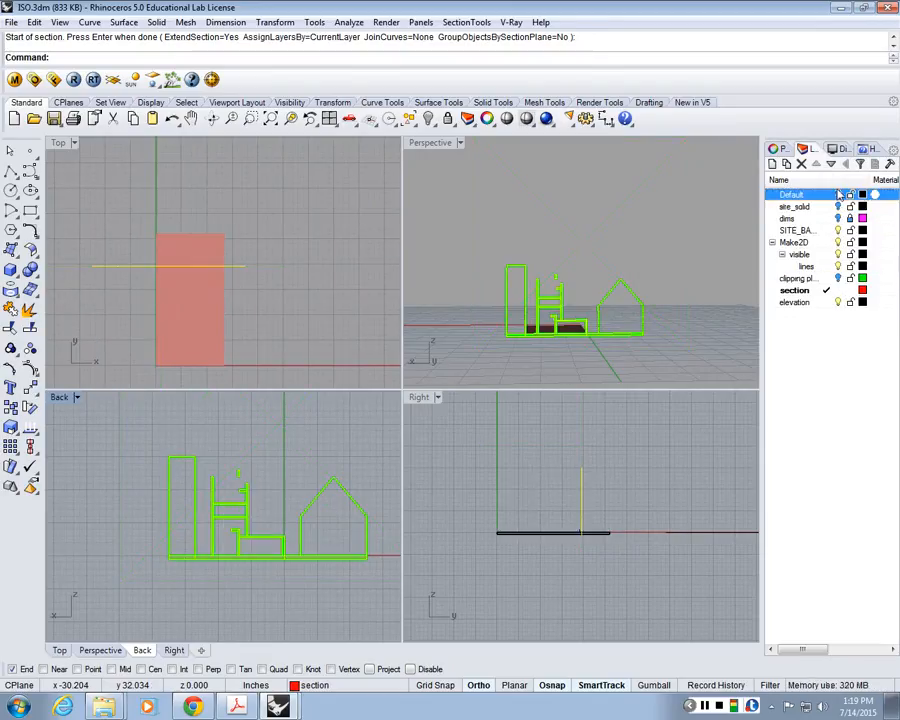
Examine the section curves up close and as a whole in the Back and Perspective views
right_drag(315, 380, 280, 367)
scroll(293, 503, up, 6)
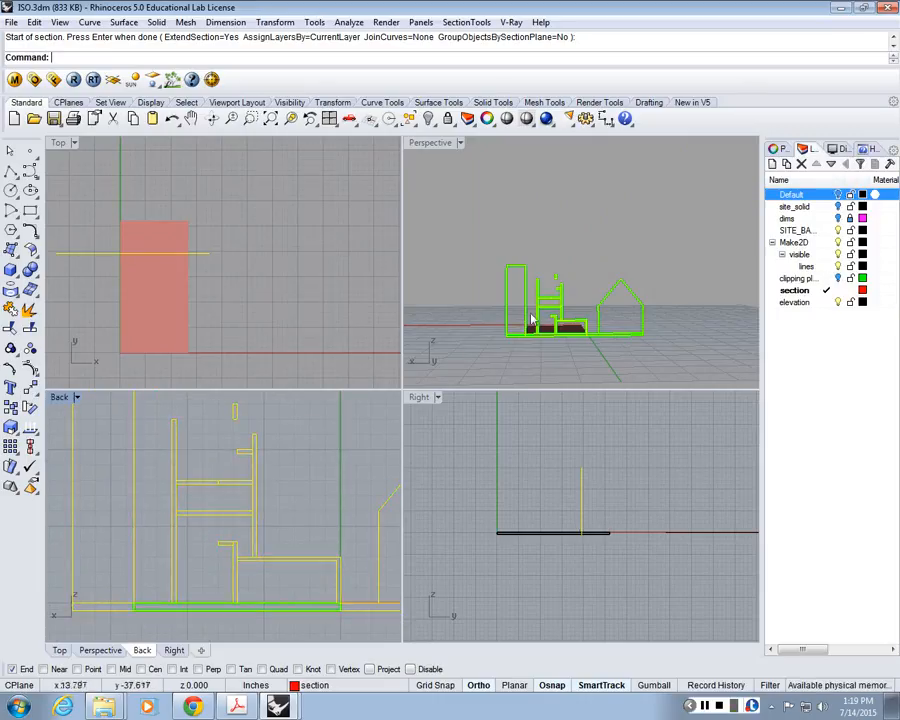
scroll(582, 341, up, 5)
click(579, 247)
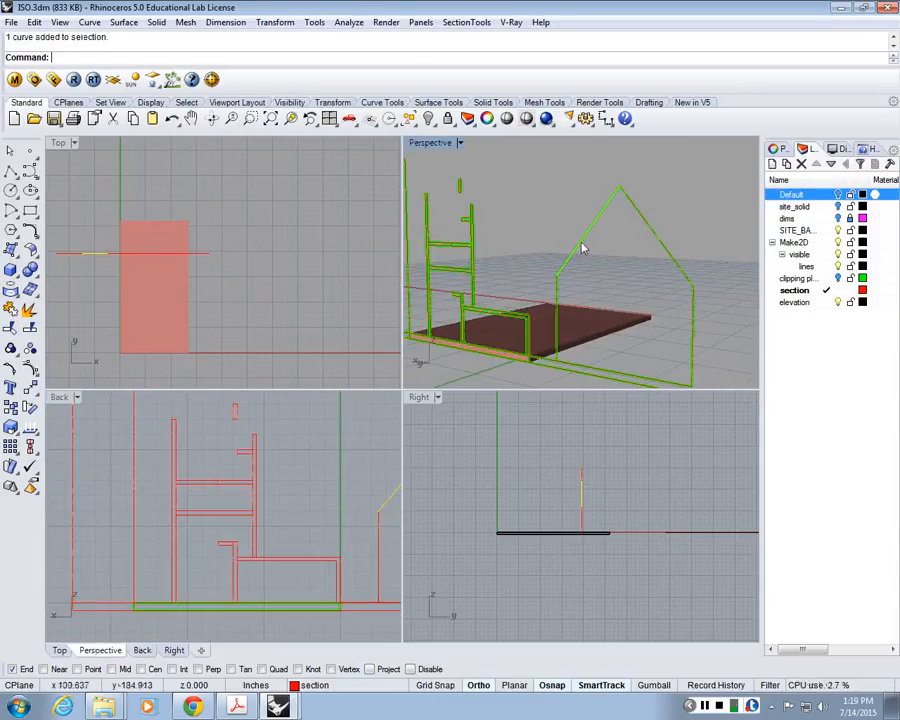
scroll(583, 248, down, 8)
click(325, 452)
scroll(300, 463, down, 4)
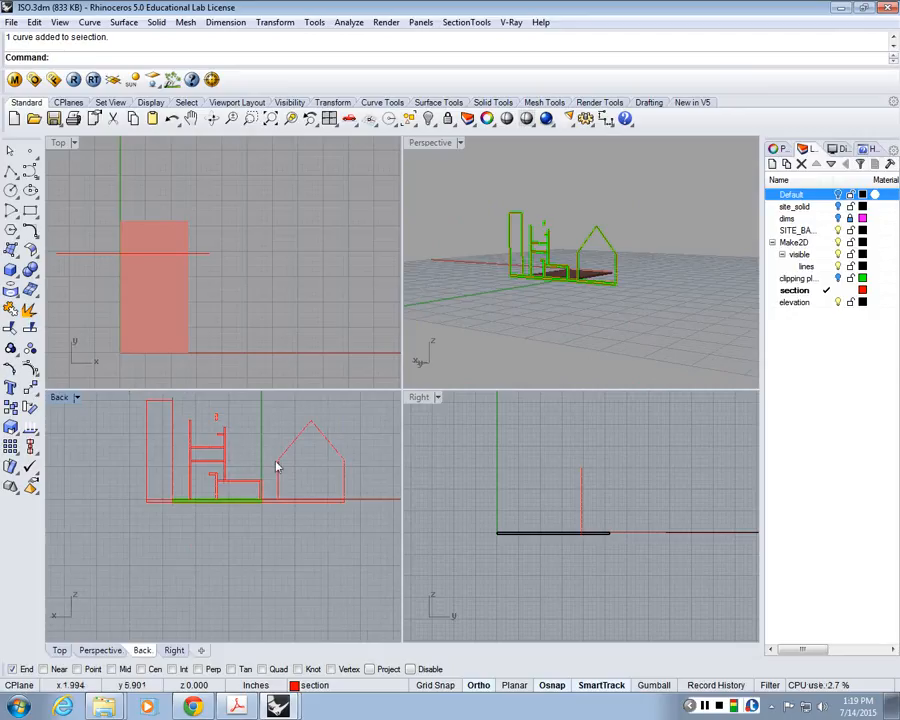
right_drag(276, 463, 305, 519)
scroll(291, 521, up, 2)
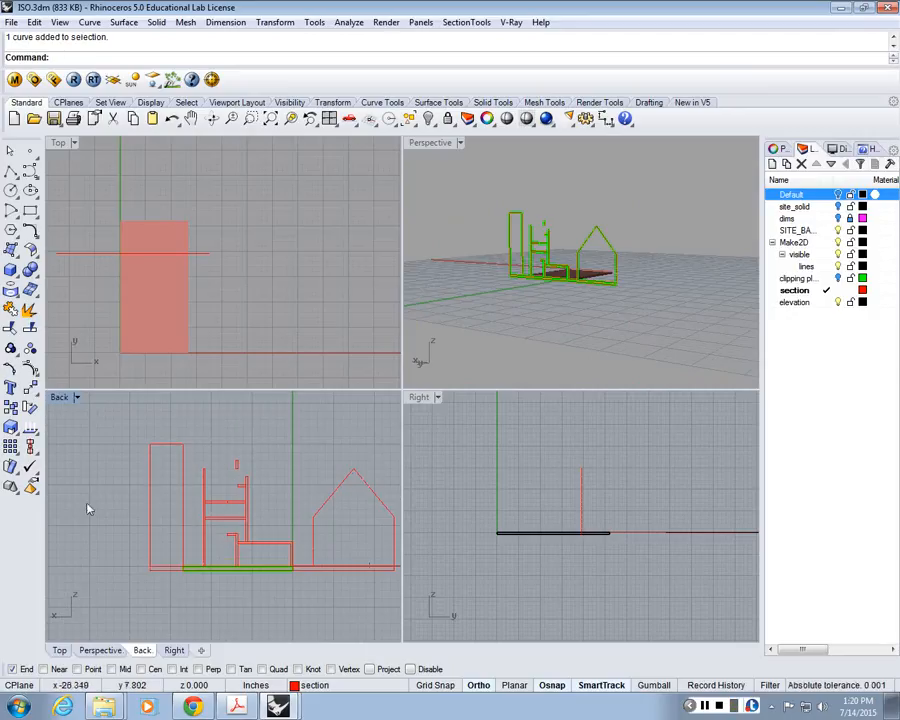
Turn the Default and site_solid layers back on so the house and site model show with the section curves
right_drag(191, 463, 147, 453)
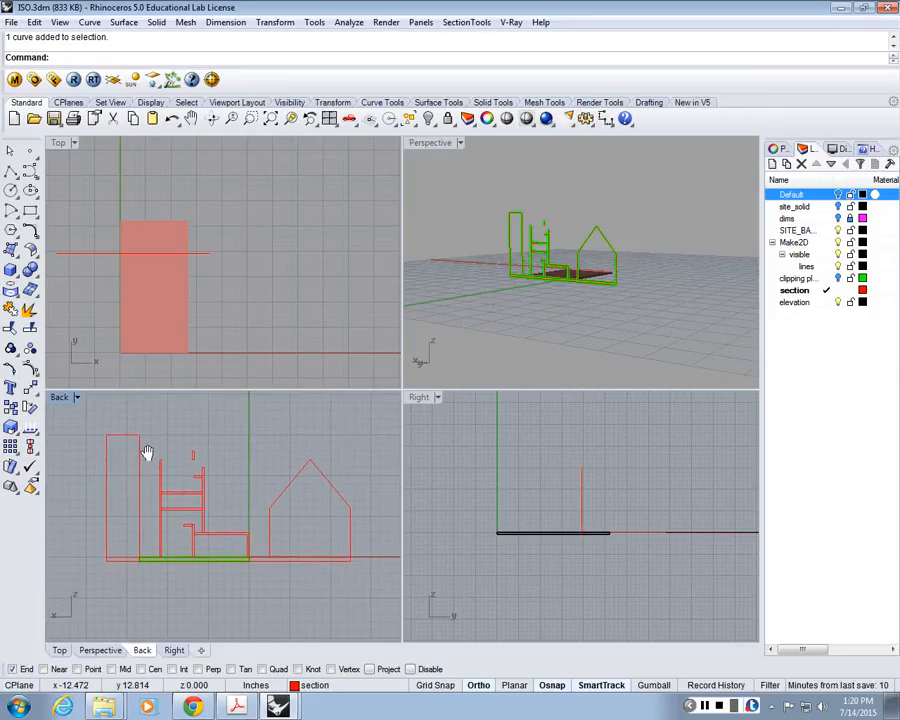
scroll(195, 472, up, 2)
scroll(172, 486, down, 4)
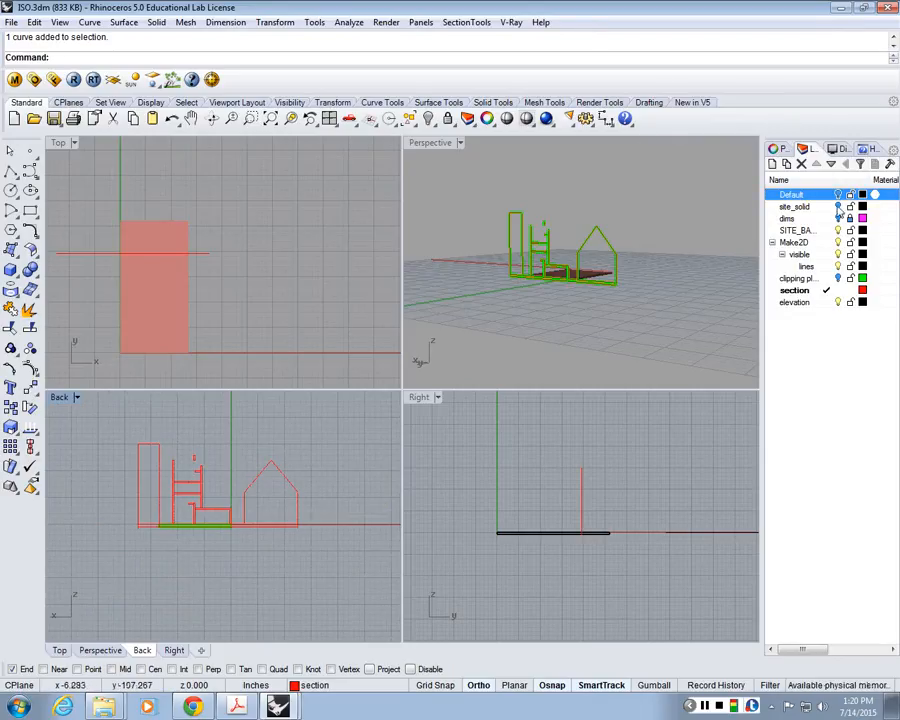
click(838, 195)
right_drag(207, 486, 272, 511)
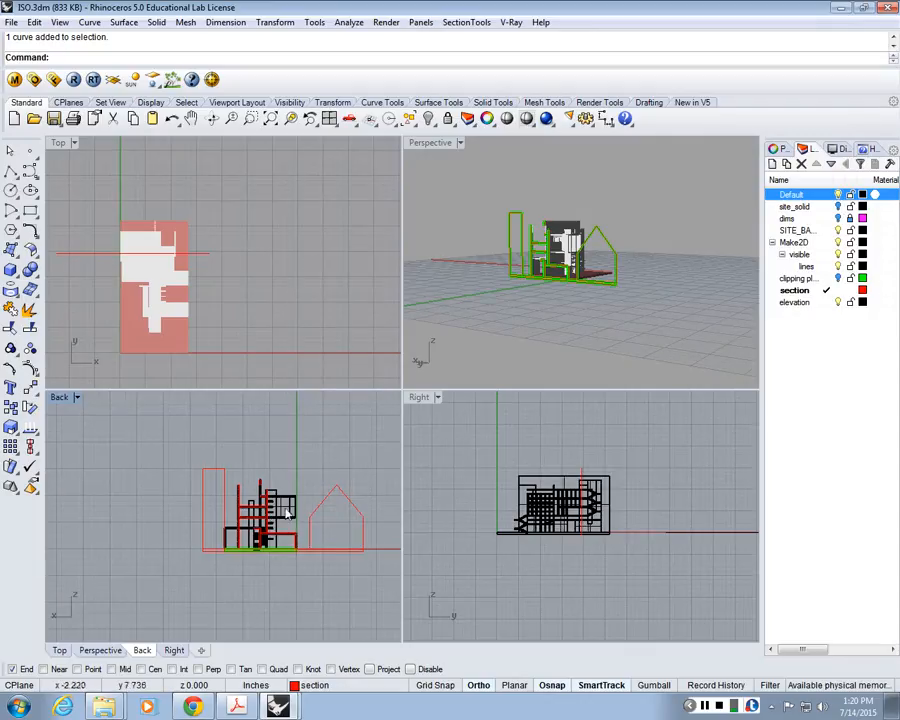
scroll(284, 508, up, 4)
scroll(280, 486, down, 1)
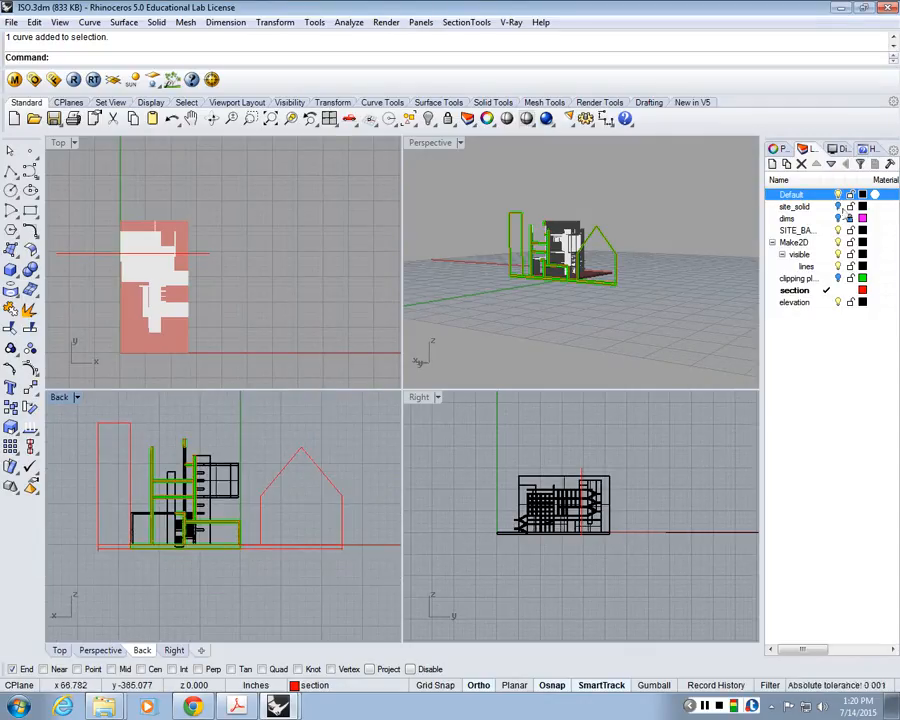
click(838, 206)
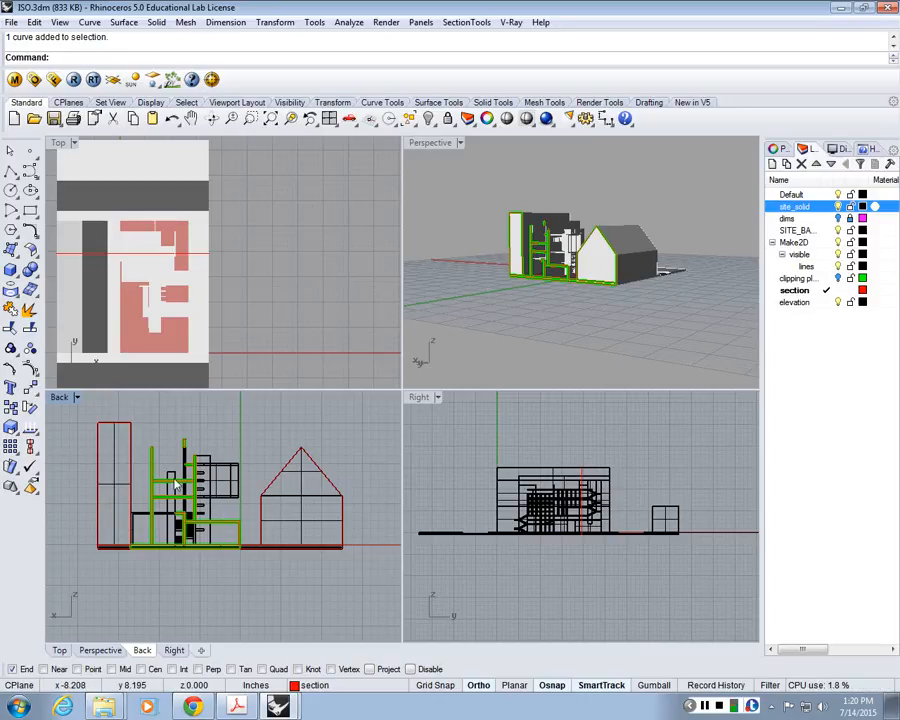
Maximize the Back viewport and frame the whole house and site model in it
double_click(59, 397)
scroll(245, 422, down, 4)
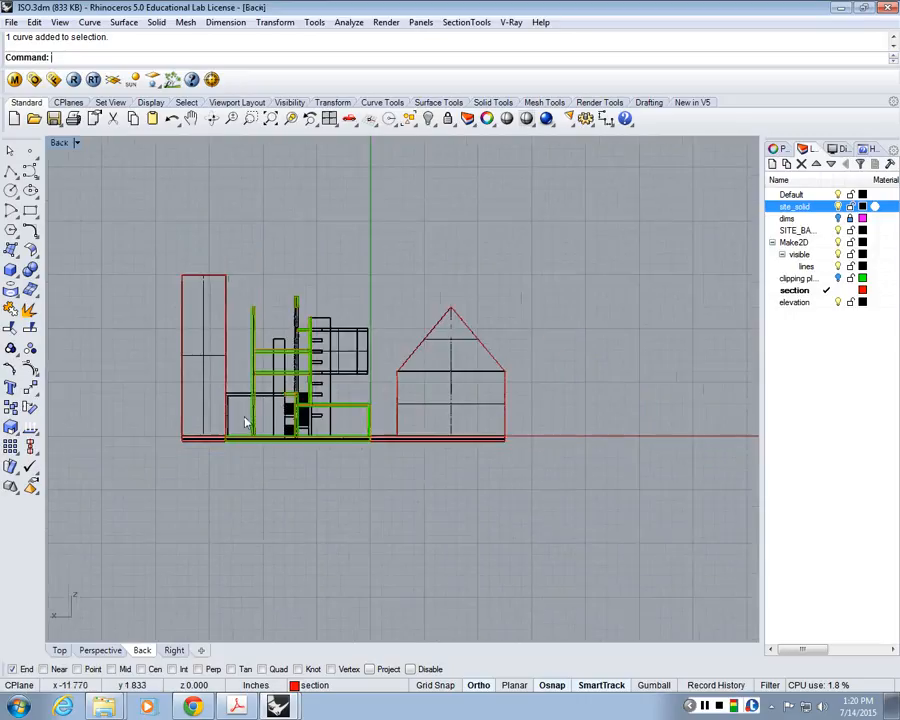
scroll(346, 372, down, 3)
scroll(360, 377, down, 2)
right_drag(382, 376, 377, 408)
shift+click(390, 468)
scroll(414, 485, up, 4)
right_drag(414, 484, 485, 423)
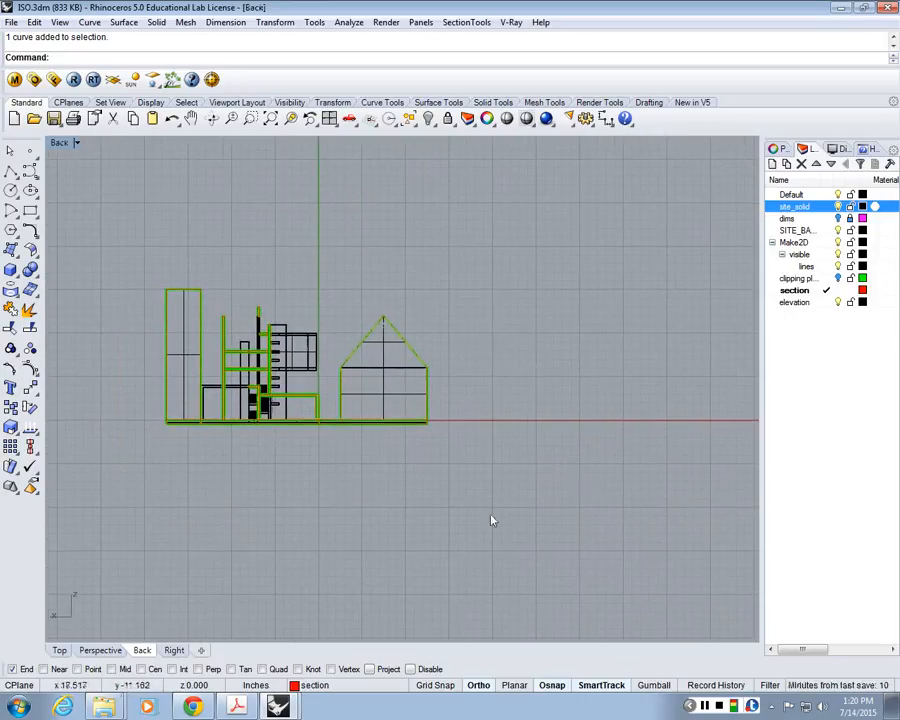
Select all objects on the section layer and move them 50 inches horizontally, clear of the model in the Back view
click(801, 292)
right_click(801, 298)
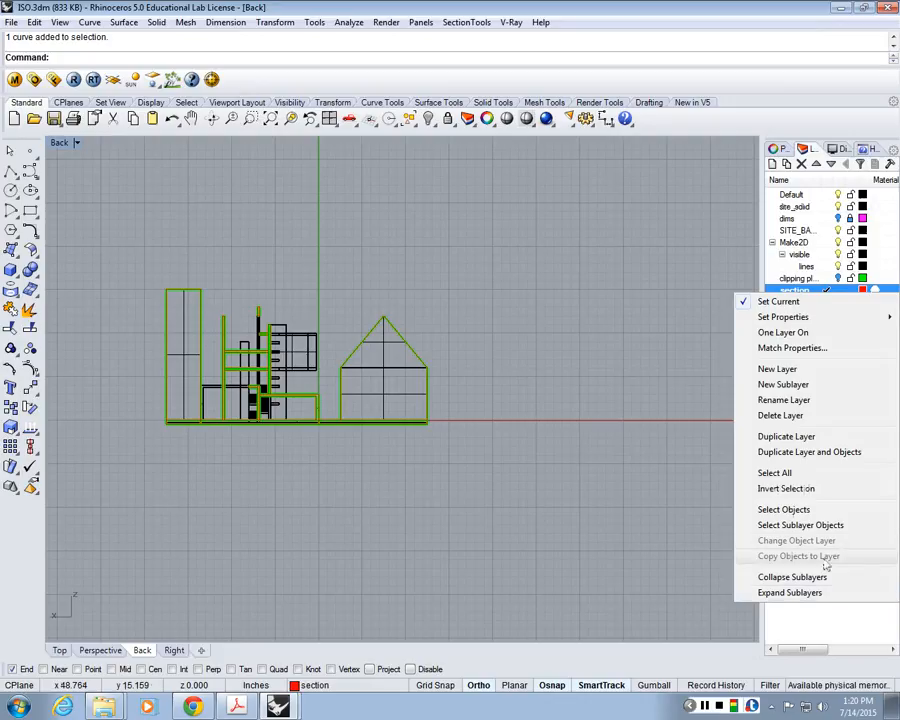
click(793, 515)
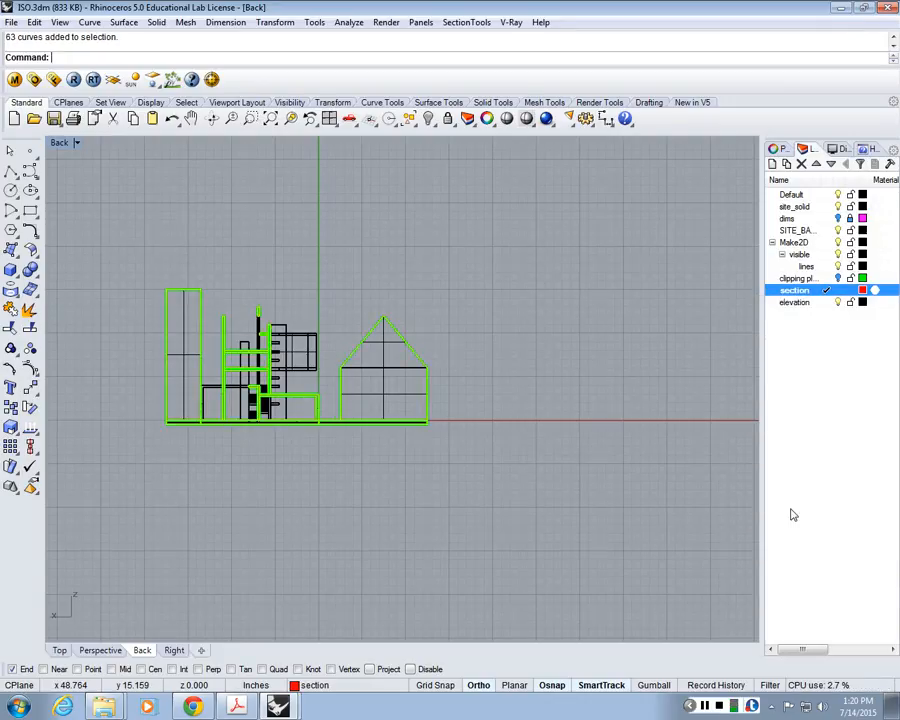
scroll(408, 416, down, 2)
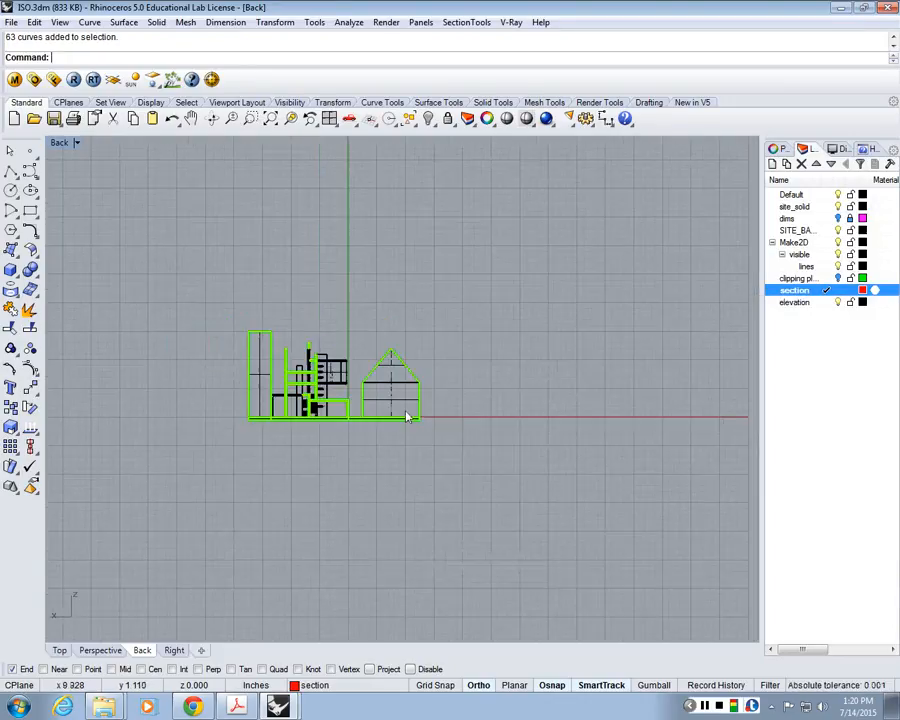
text(M)
key(Return)
click(269, 474)
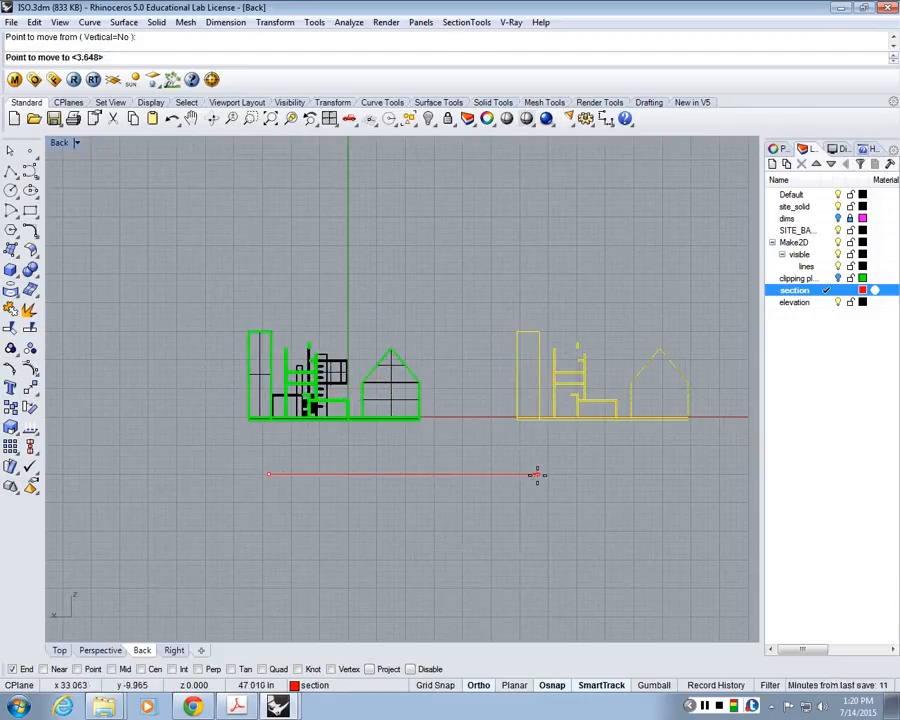
text(50)
key(Return)
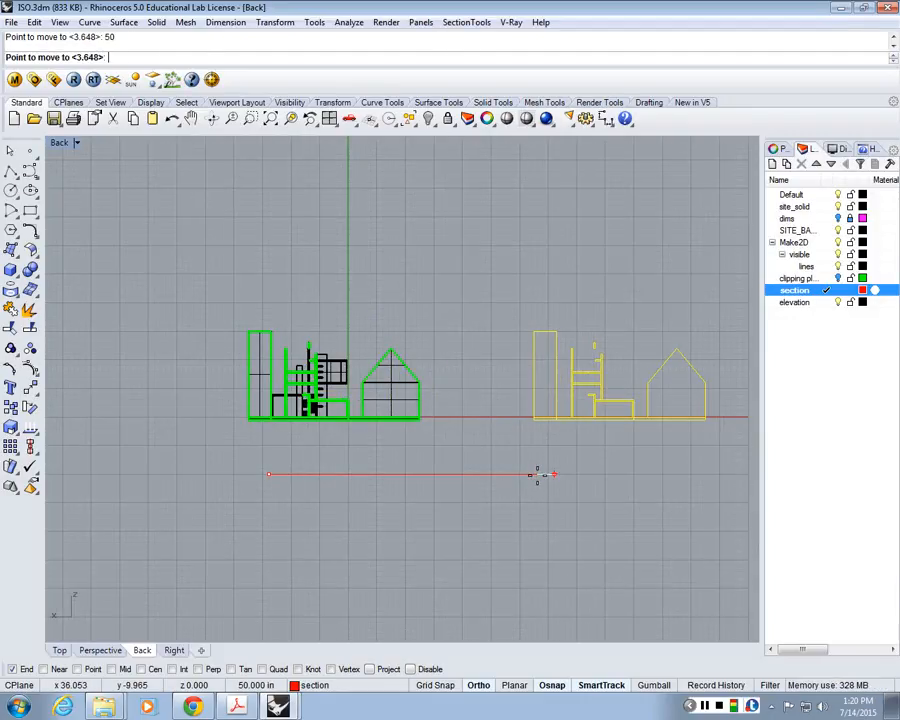
click(729, 487)
key(Escape)
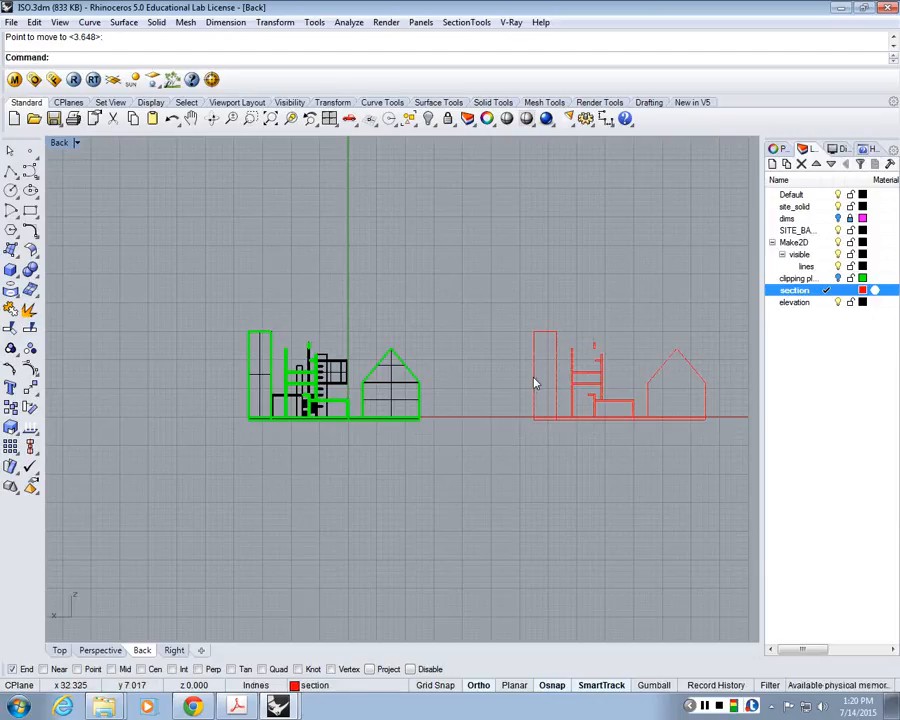
Make the elevation layer current and choose the whole house and site model in the Back view as the objects for Make2D
right_drag(534, 379, 594, 403)
scroll(483, 446, up, 4)
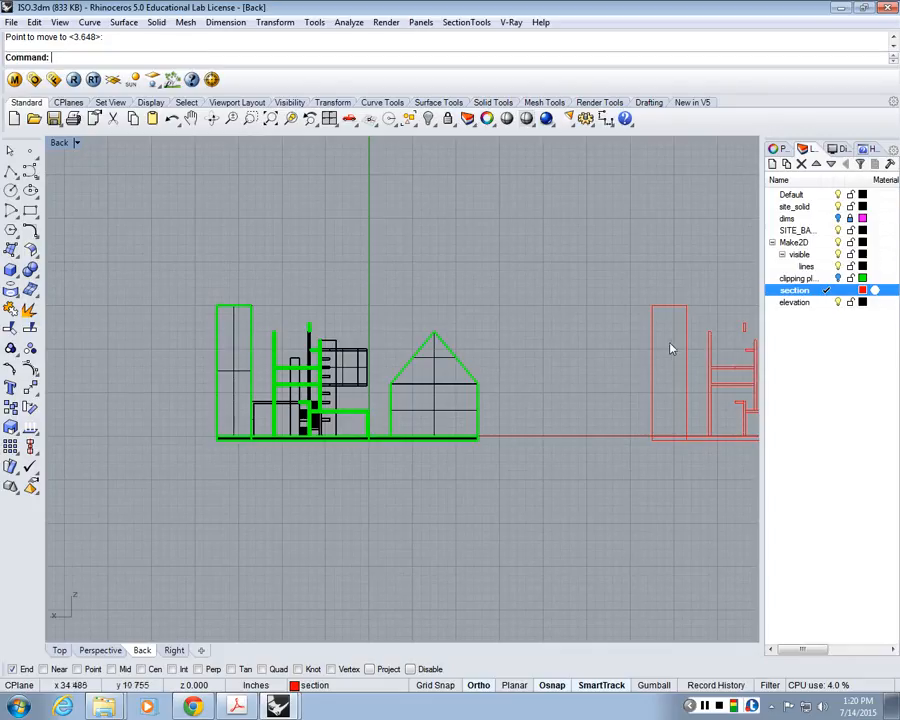
click(826, 302)
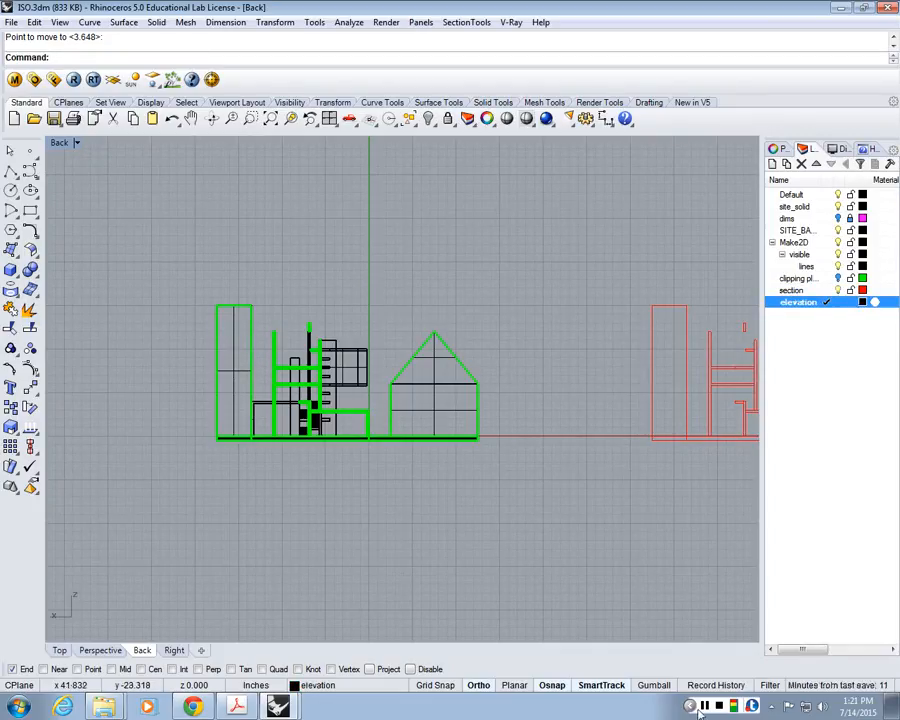
scroll(269, 443, up, 4)
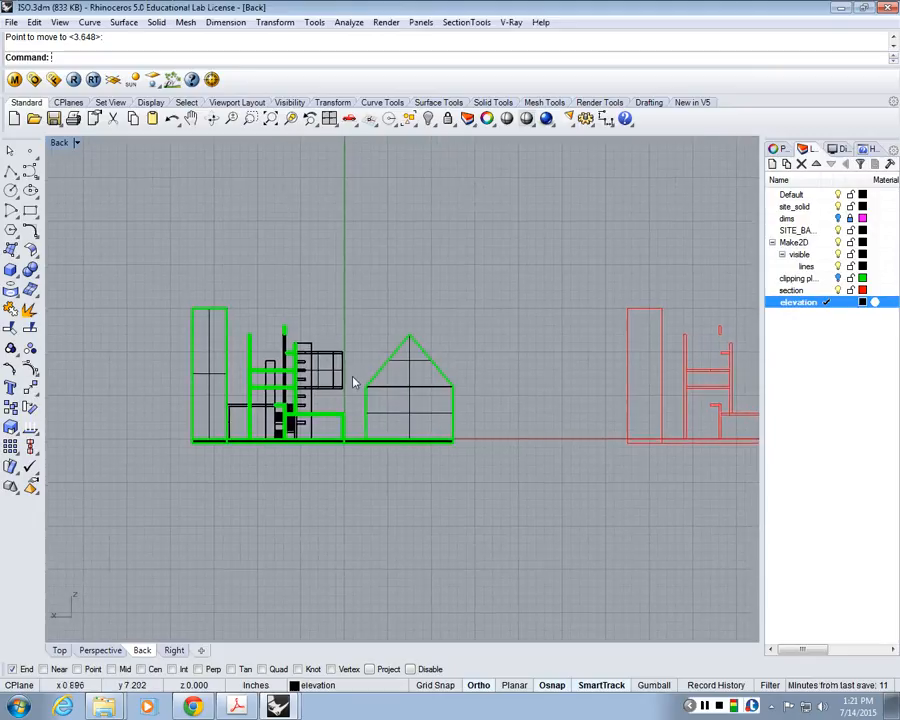
text(Make2D)
key(Return)
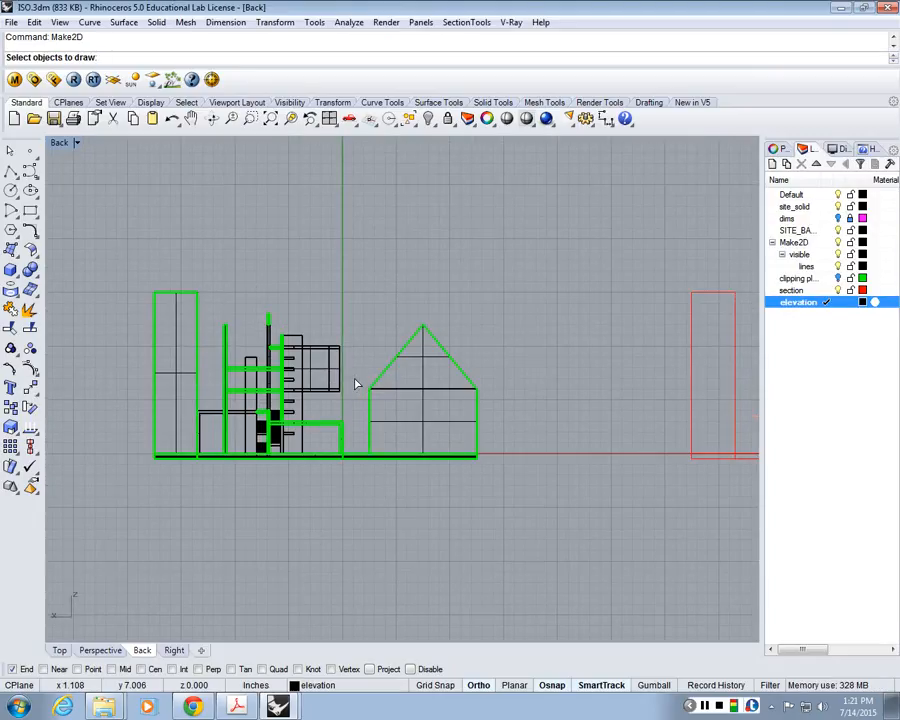
drag(346, 396, 118, 257)
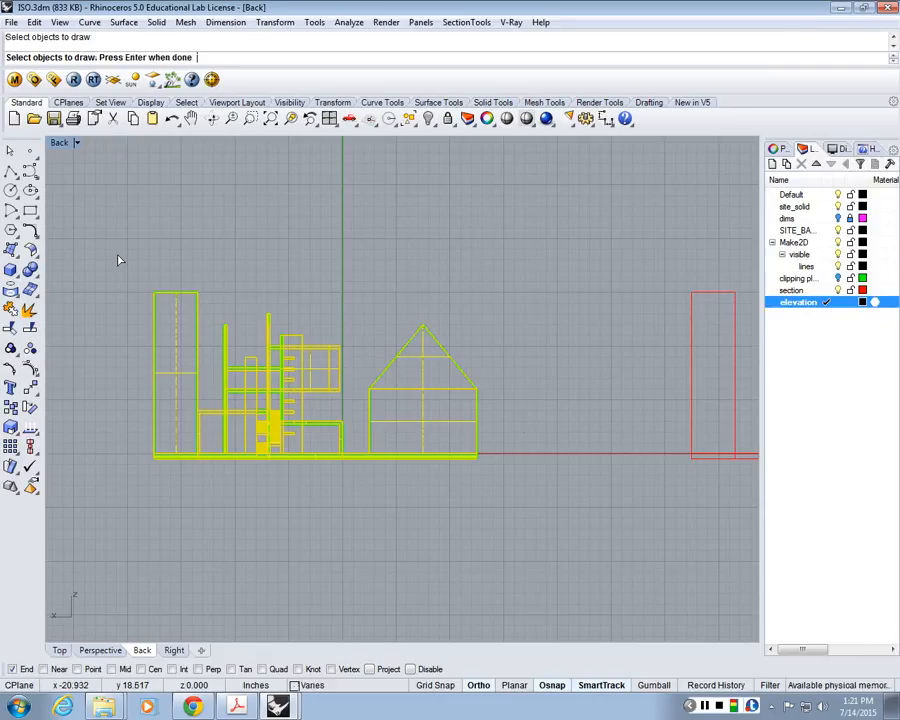
key(Return)
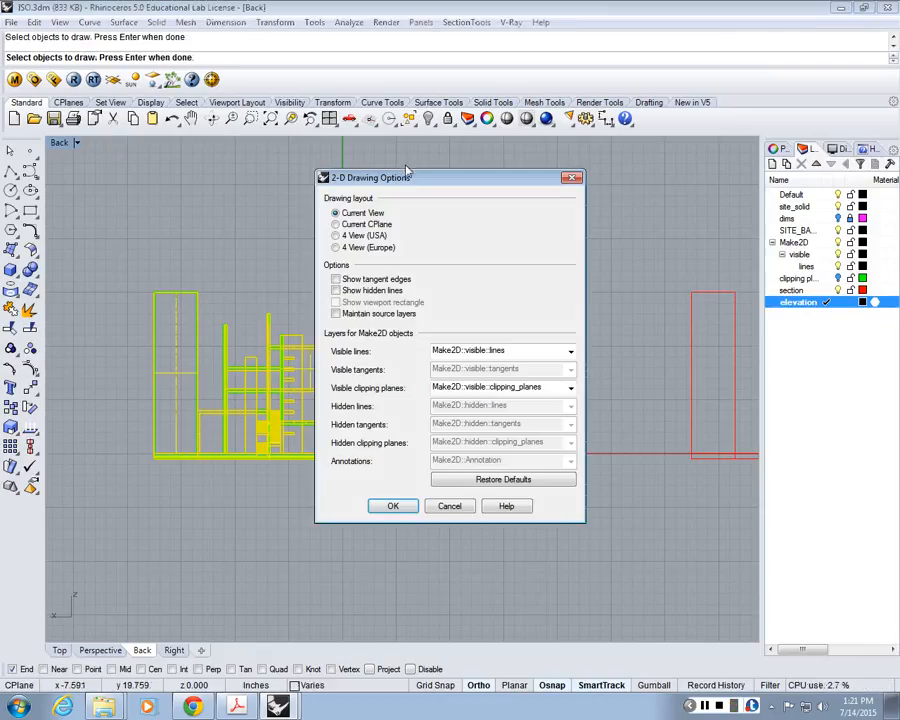
Generate the 2D drawing with the Current CPlane layout and Maintain source layers enabled
mouse_move(407, 170)
mouse_down()
mouse_move(470, 140)
mouse_move(528, 151)
mouse_move(594, 142)
mouse_up()
click(592, 271)
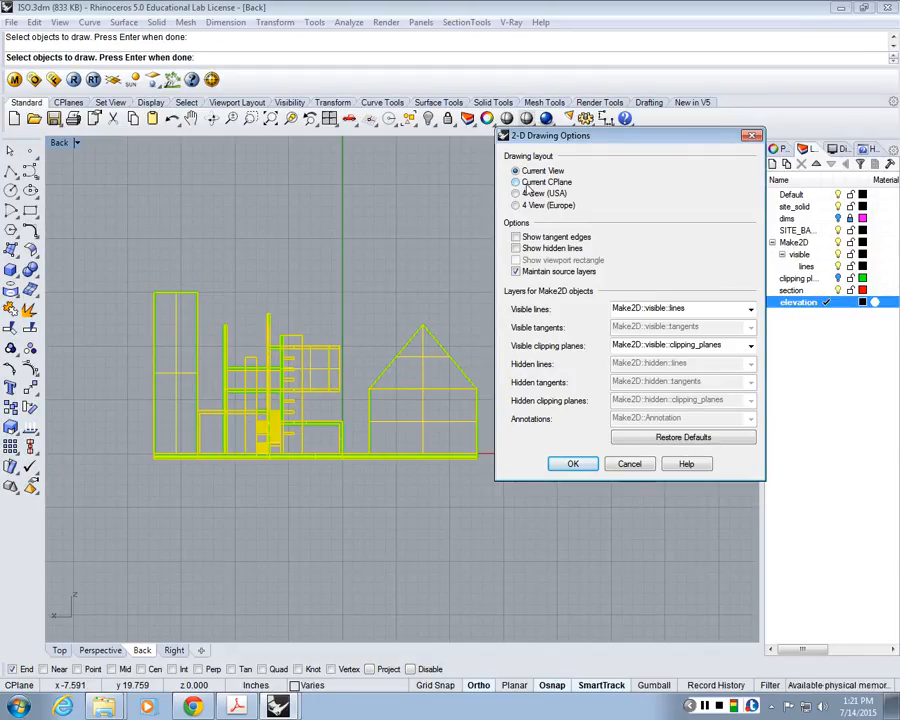
click(553, 183)
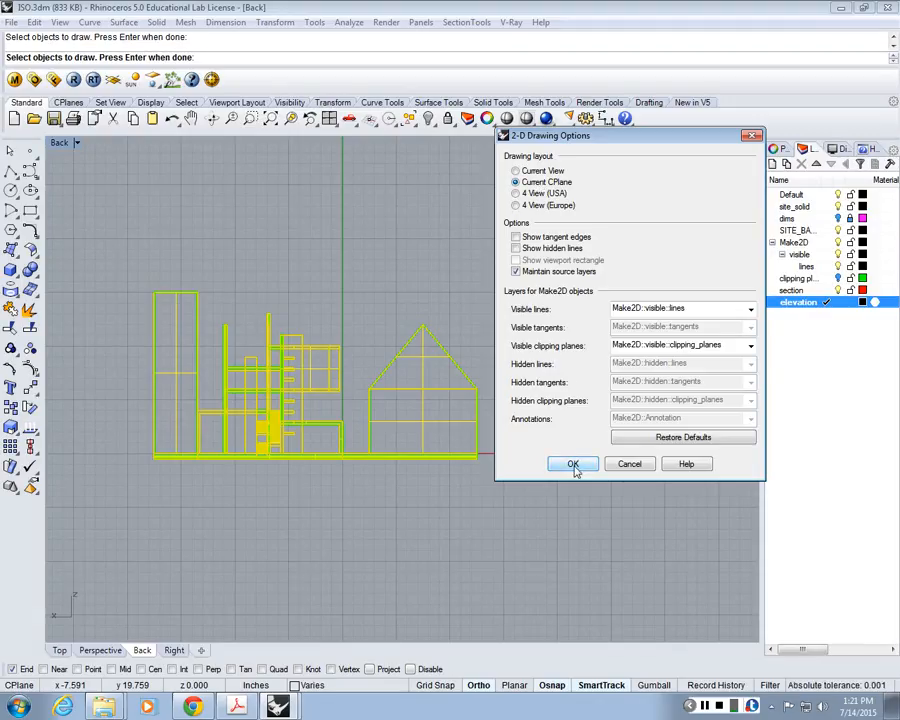
click(573, 465)
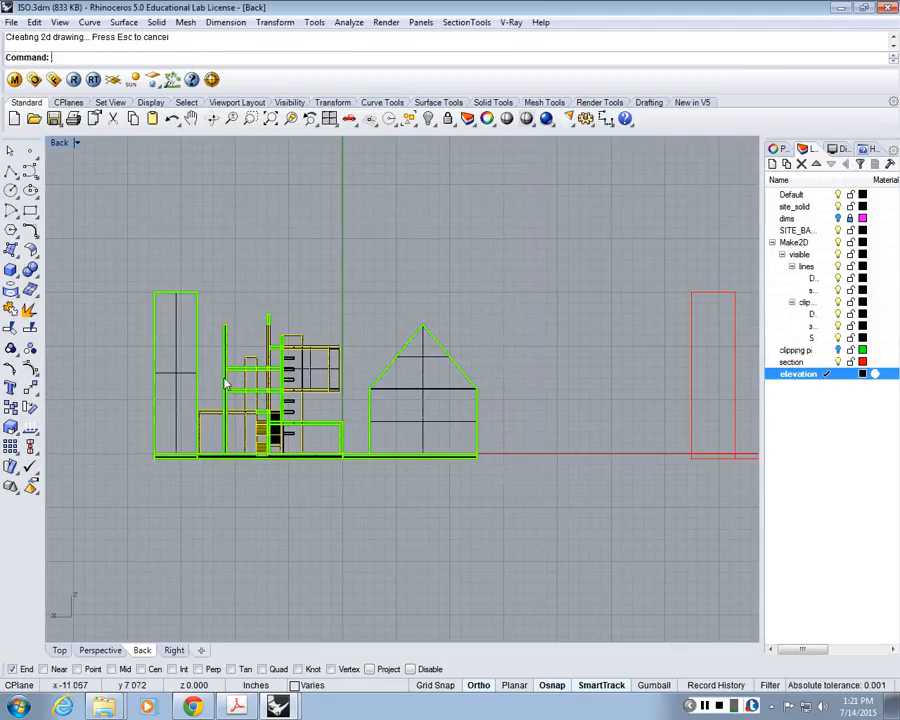
Move the new 2D drawing straight down about 23.8 inches, below the model in the Back view
scroll(456, 489, down, 3)
text(m)
key(Return)
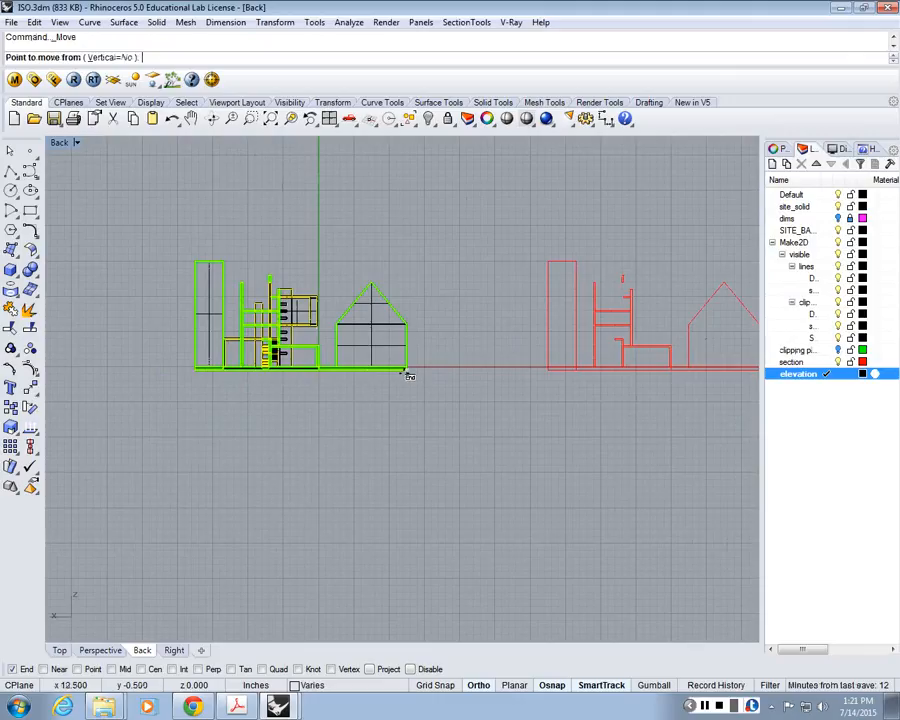
click(405, 373)
click(380, 537)
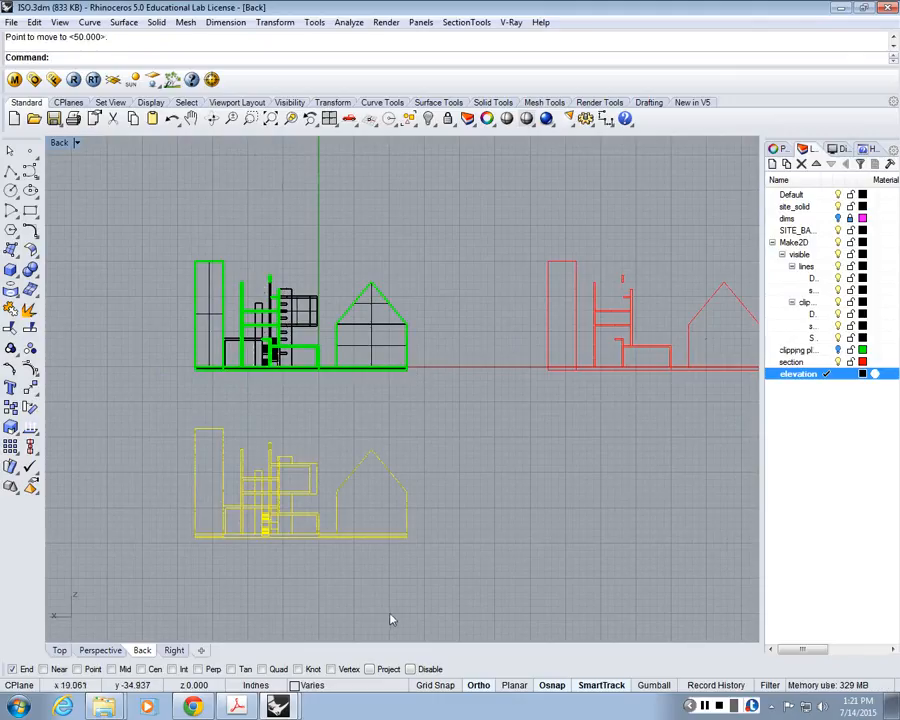
key(Escape)
scroll(245, 515, up, 3)
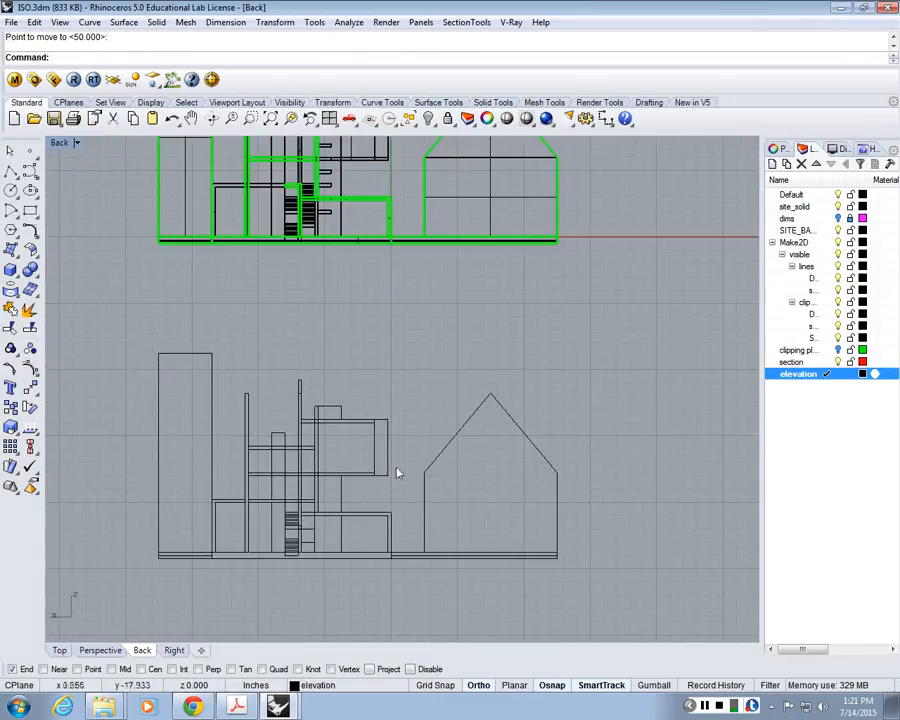
Move the 2D drawing by the tall block's upper inner corner to just below the section curves, with Ortho off and Near and Int snaps enabled
scroll(397, 473, down, 3)
drag(221, 372, 513, 563)
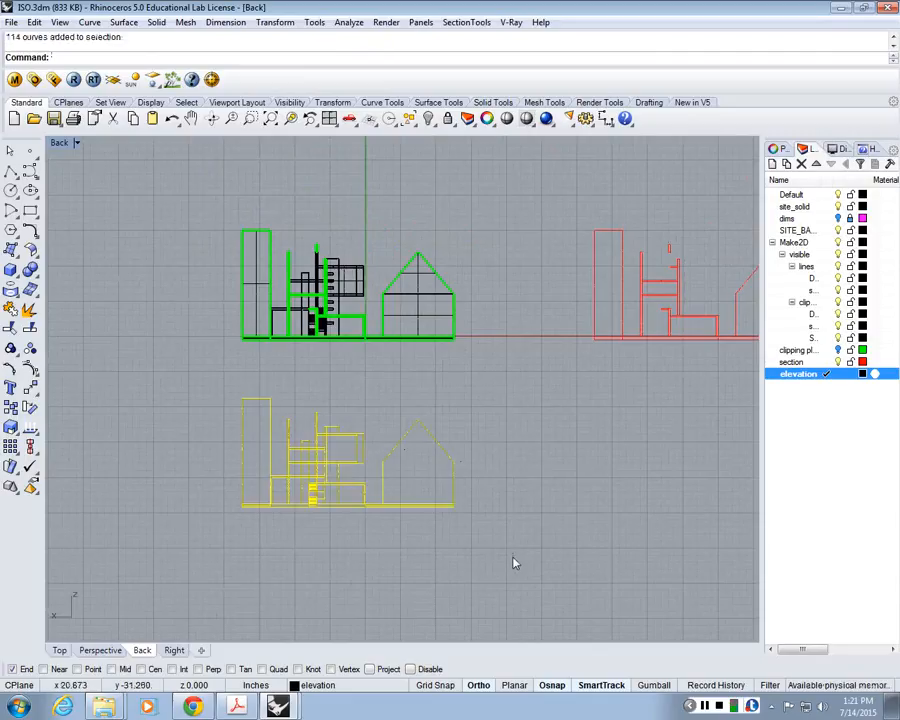
text(m)
key(Return)
click(269, 398)
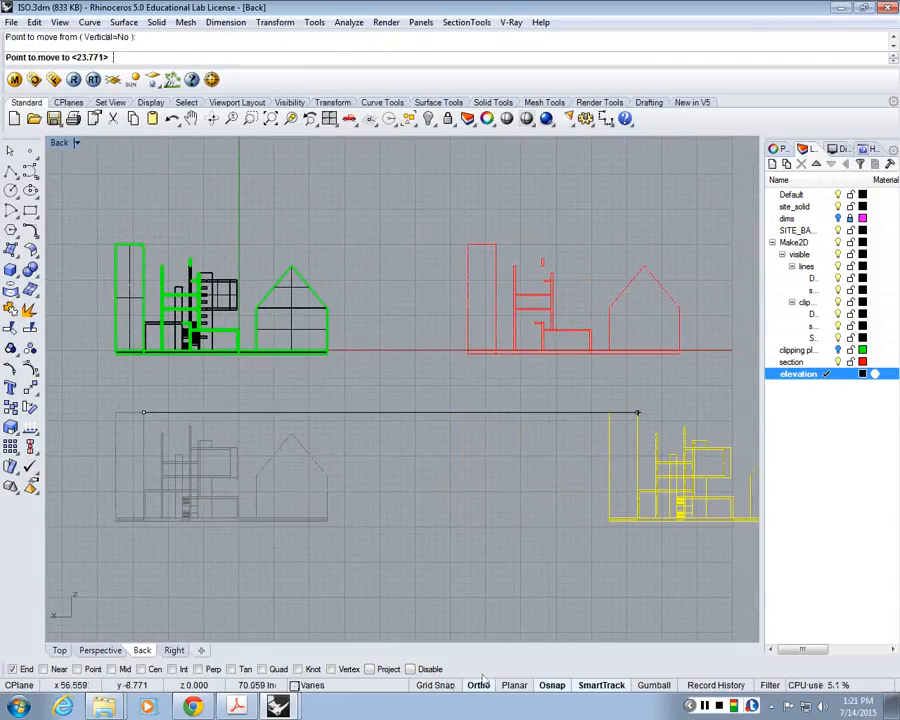
scroll(497, 244, up, 5)
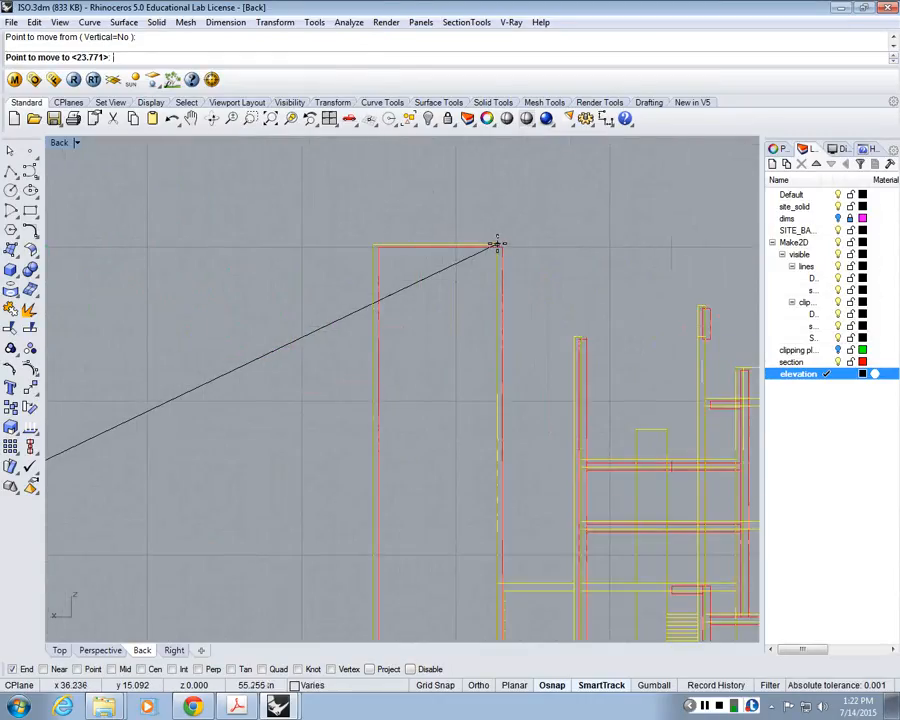
scroll(454, 235, down, 3)
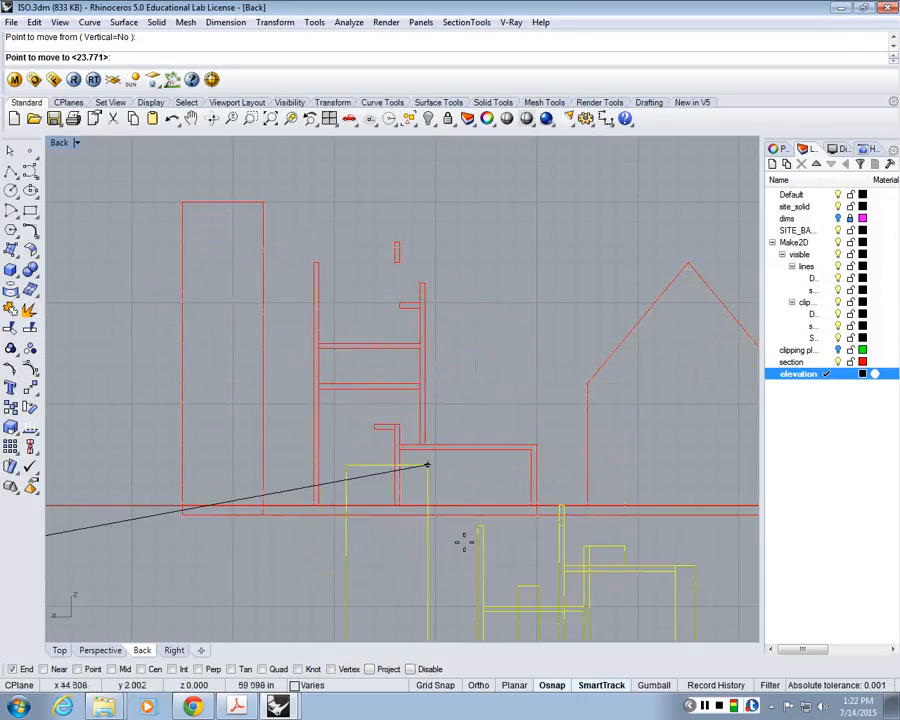
scroll(237, 211, up, 5)
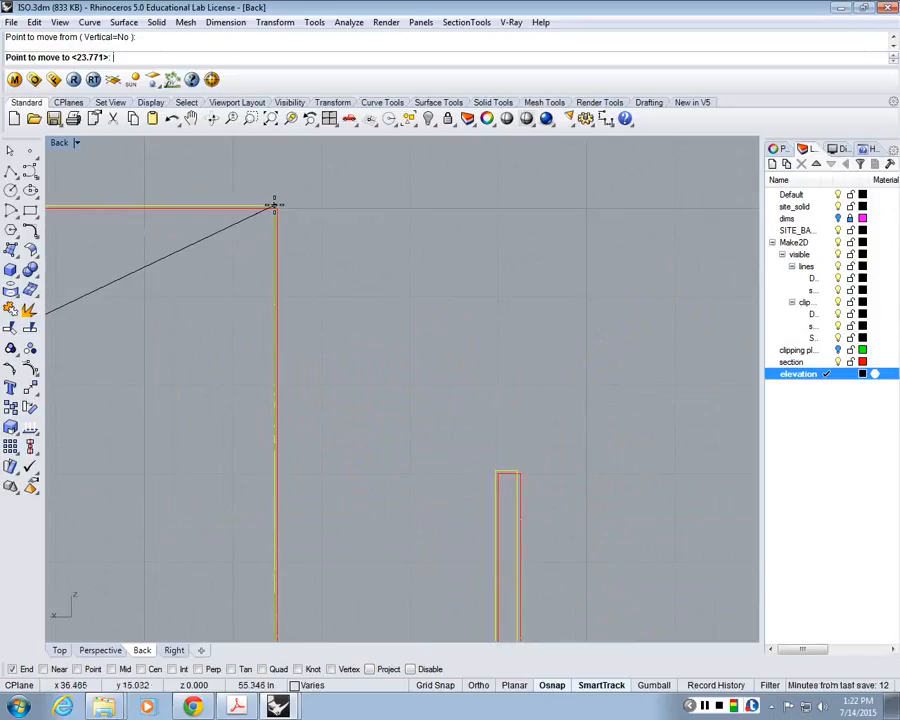
click(45, 669)
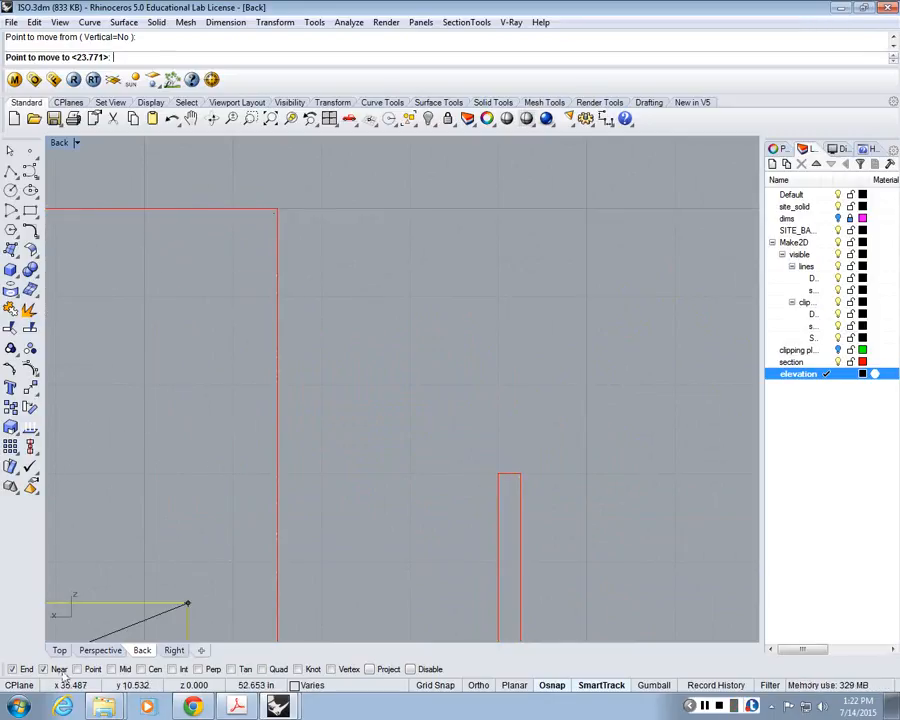
click(172, 669)
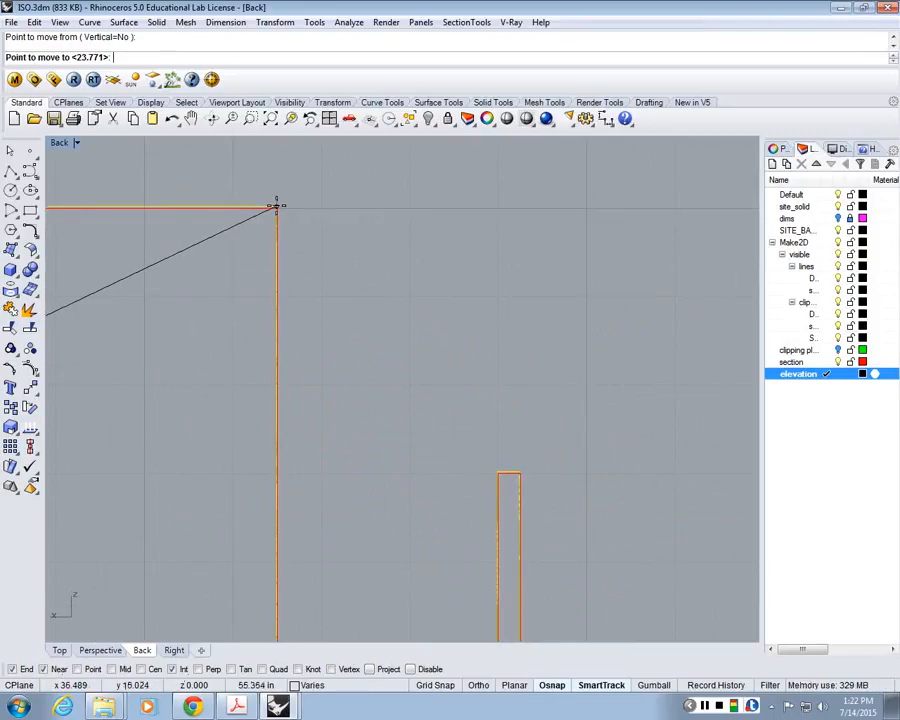
scroll(285, 215, down, 5)
click(313, 344)
scroll(265, 527, up, 4)
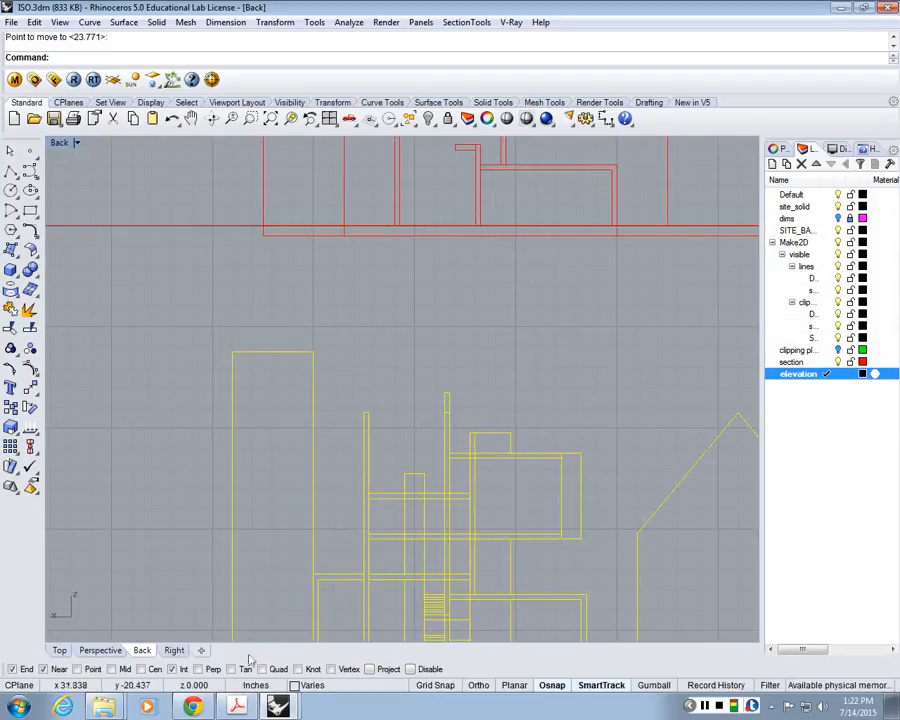
Move the 2D drawing about 11 inches sideways and slightly down by the tall block's upper inner corner, keeping it below the section curves
key(Return)
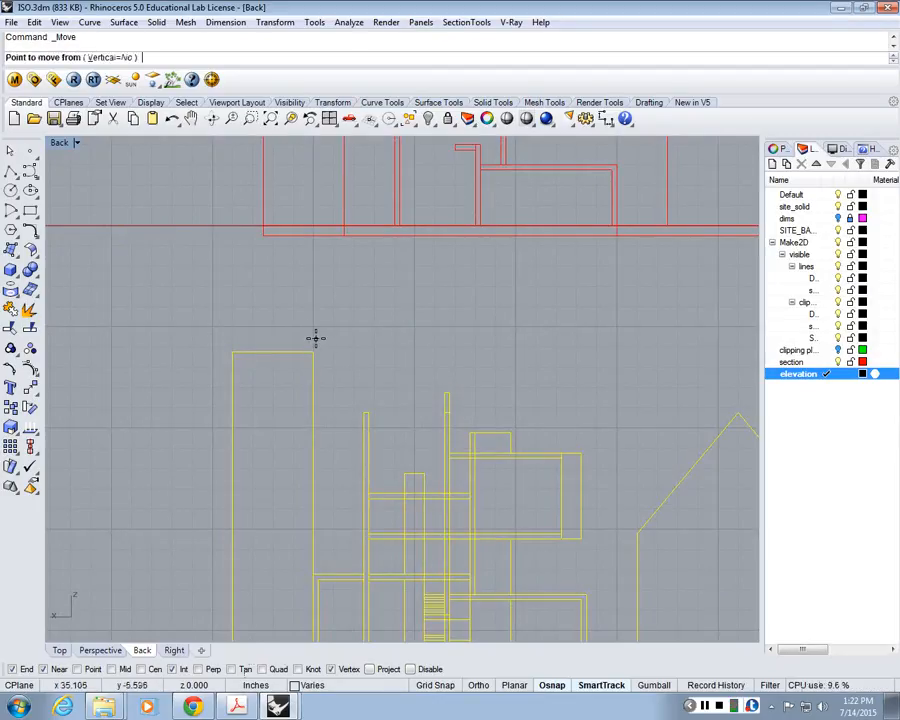
click(313, 350)
scroll(311, 307, down, 4)
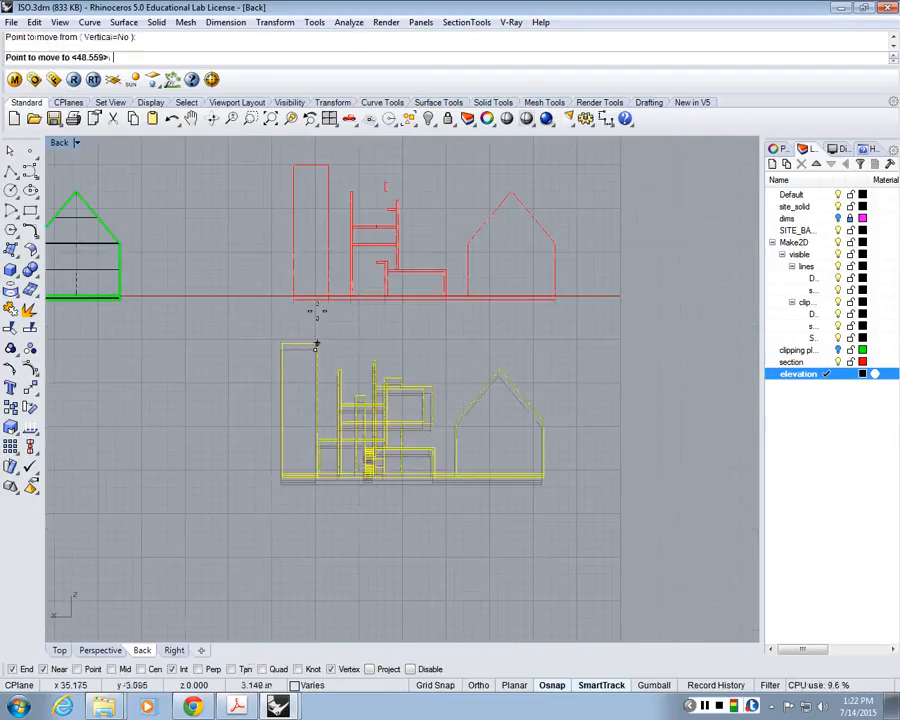
click(408, 356)
Select the whole 2D drawing and move it about 9.8 inches by the tall block's upper outer corner, back under the section curves
click(330, 173)
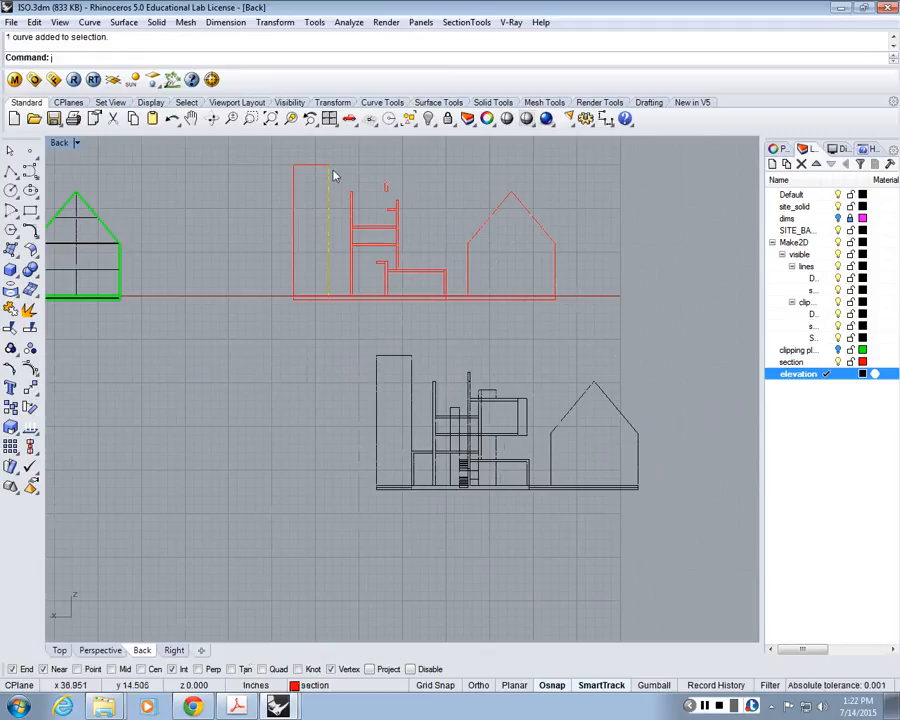
mouse_move(340, 328)
mouse_down()
mouse_move(625, 555)
mouse_move(337, 350)
mouse_up()
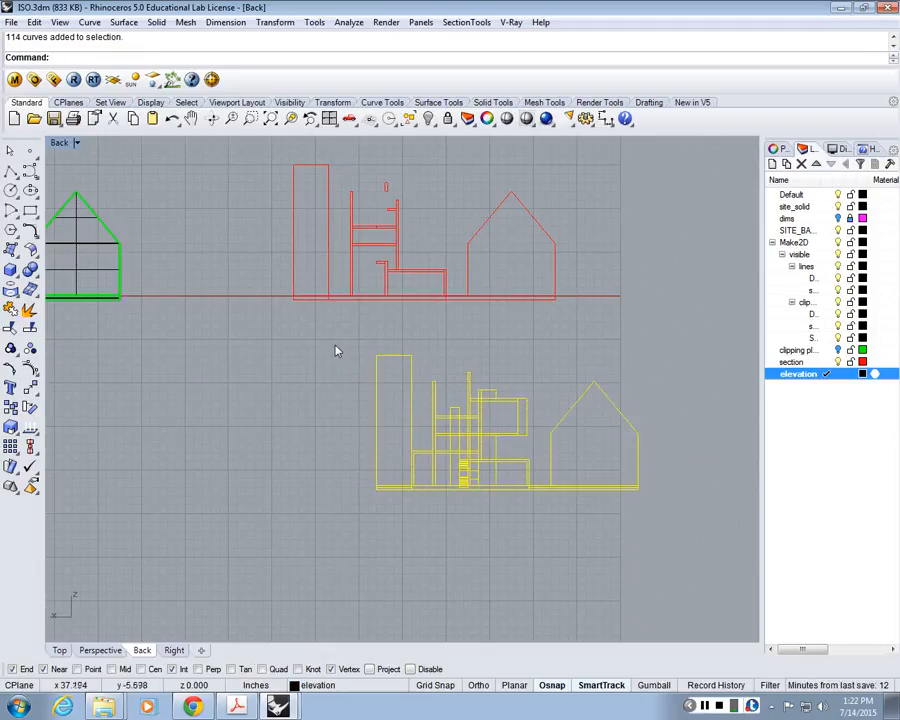
text(M)
key(Return)
click(375, 353)
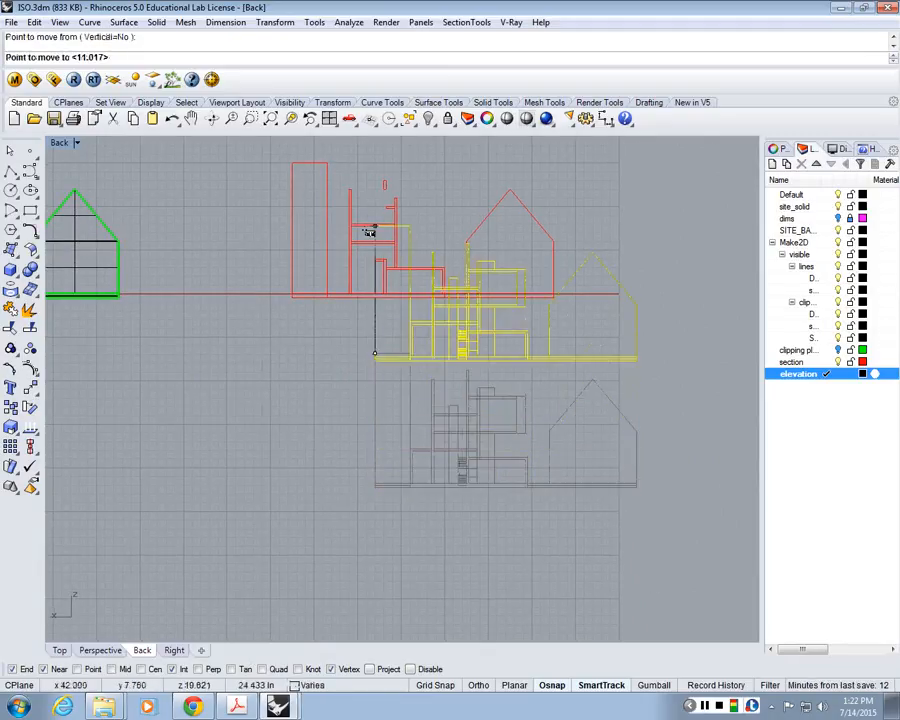
scroll(293, 162, up, 10)
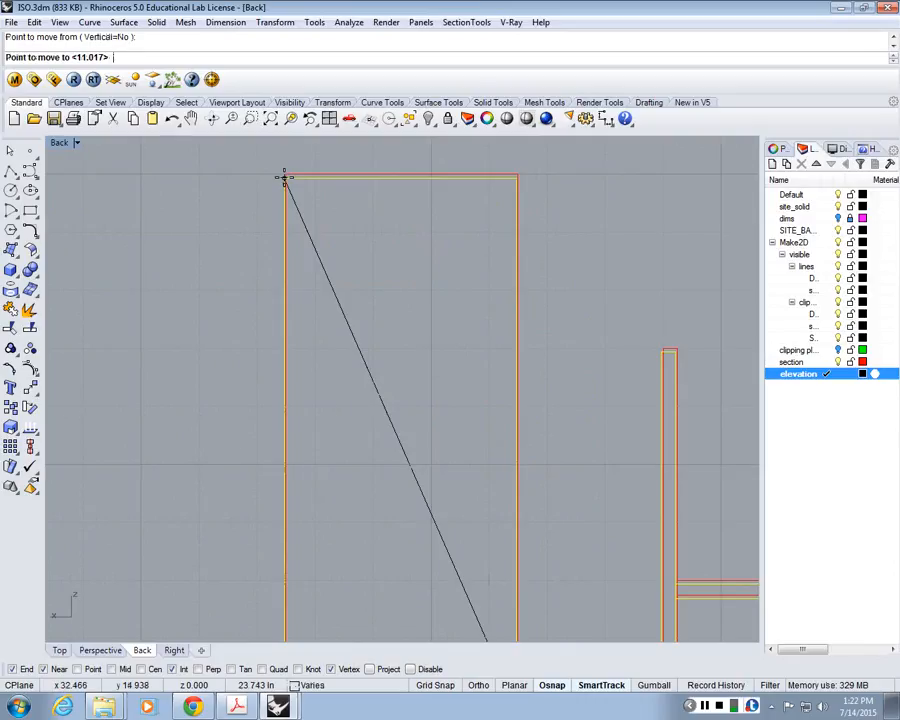
scroll(285, 177, down, 6)
click(289, 430)
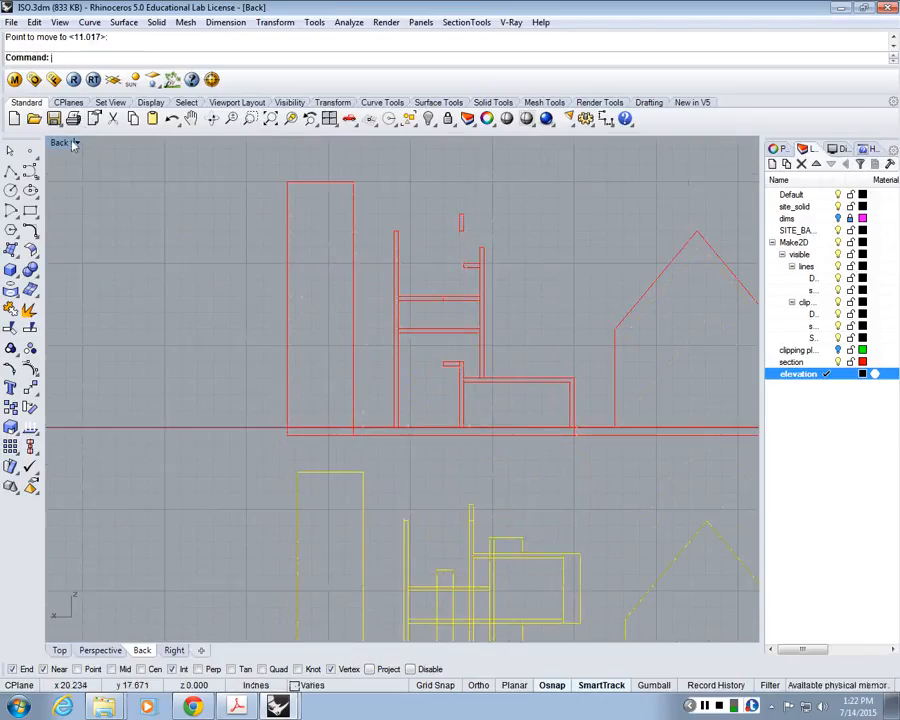
Examine in the Perspective view how the 2D drawing lies in depth relative to the section curves, and return to the Back view
double_click(70, 143)
double_click(421, 142)
right_drag(518, 291, 376, 336)
scroll(406, 364, down, 5)
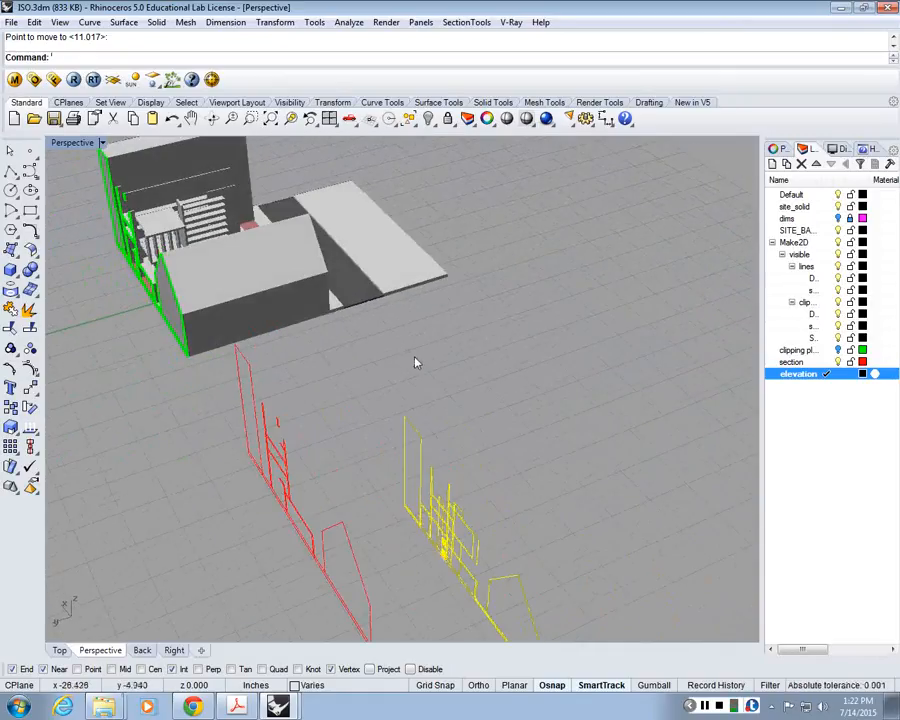
scroll(416, 363, down, 10)
scroll(340, 352, up, 4)
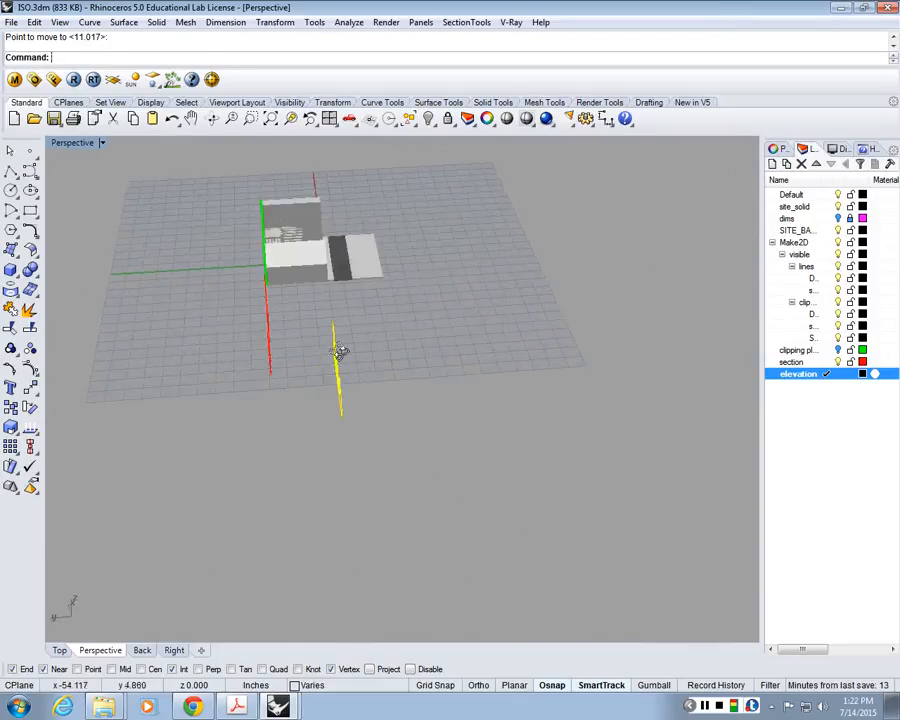
right_drag(340, 352, 241, 317)
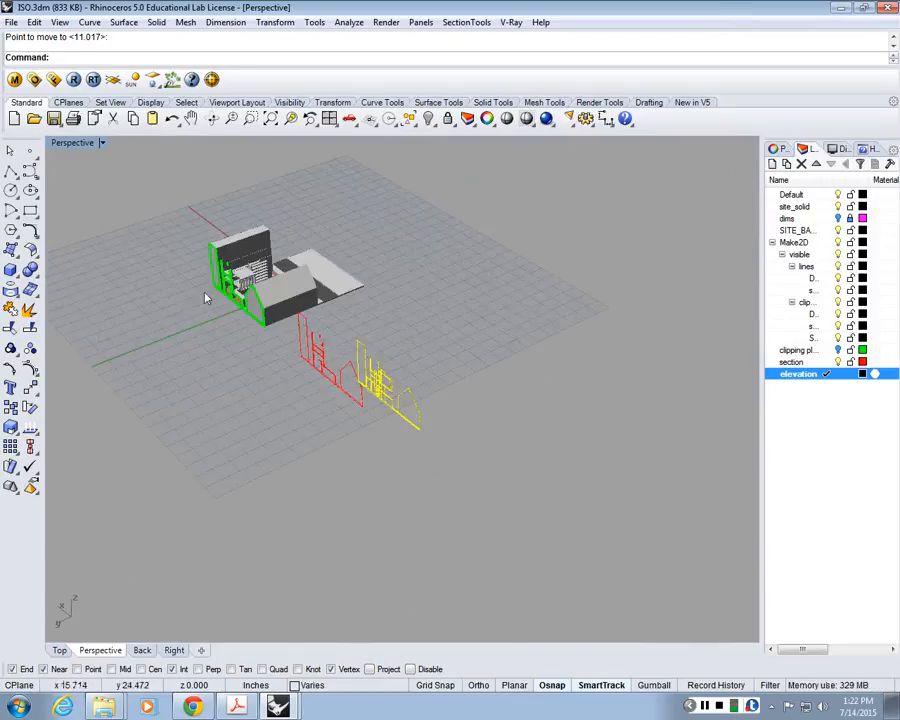
scroll(345, 312, up, 5)
mouse_move(387, 382)
right_down()
mouse_move(333, 382)
mouse_move(392, 400)
right_up()
double_click(74, 143)
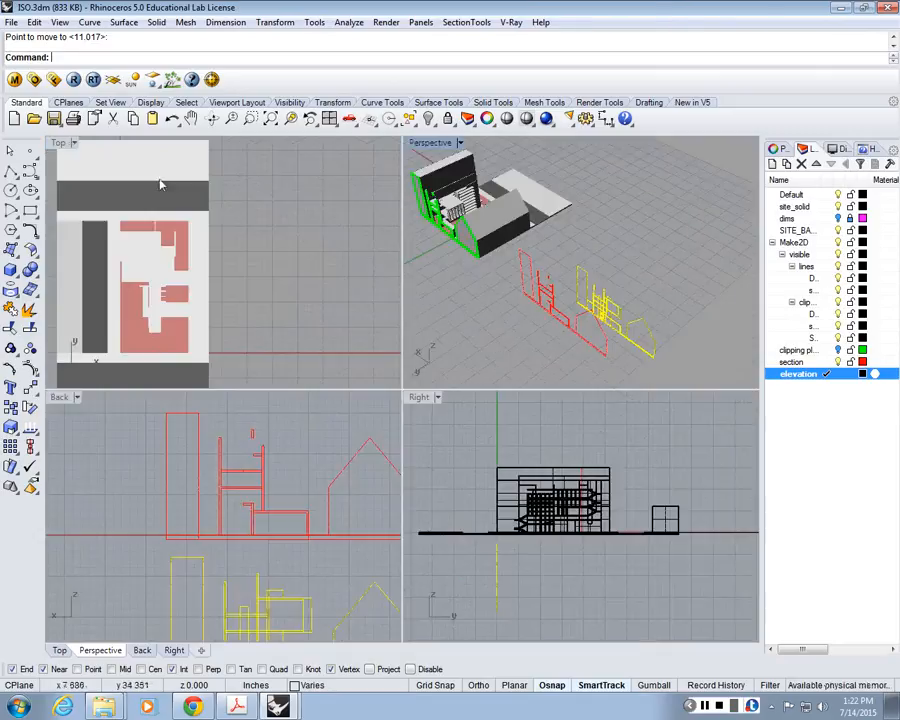
double_click(59, 397)
right_drag(480, 380, 498, 318)
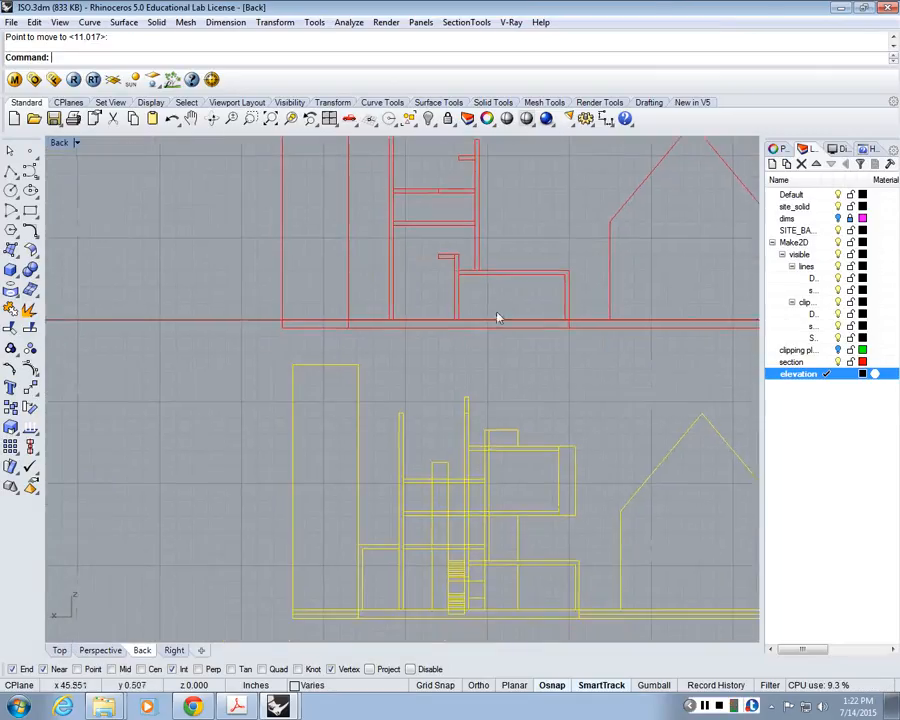
Enable the Project snap option and move the 2D drawing about 11.8 inches down by the tall block's upper inner corner
scroll(498, 318, down, 3)
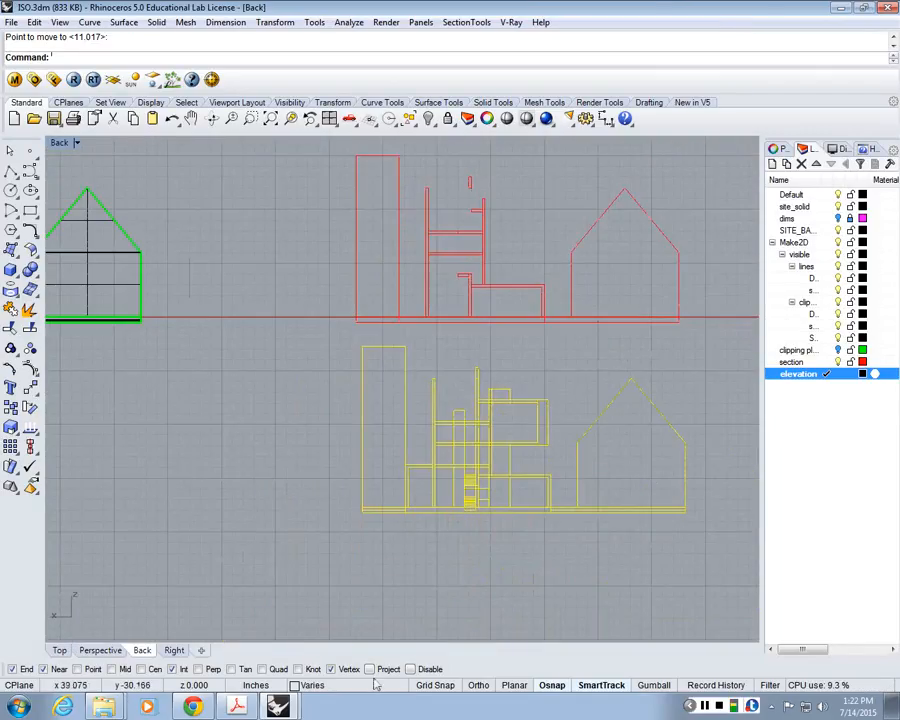
click(371, 670)
text(m)
key(Return)
click(405, 346)
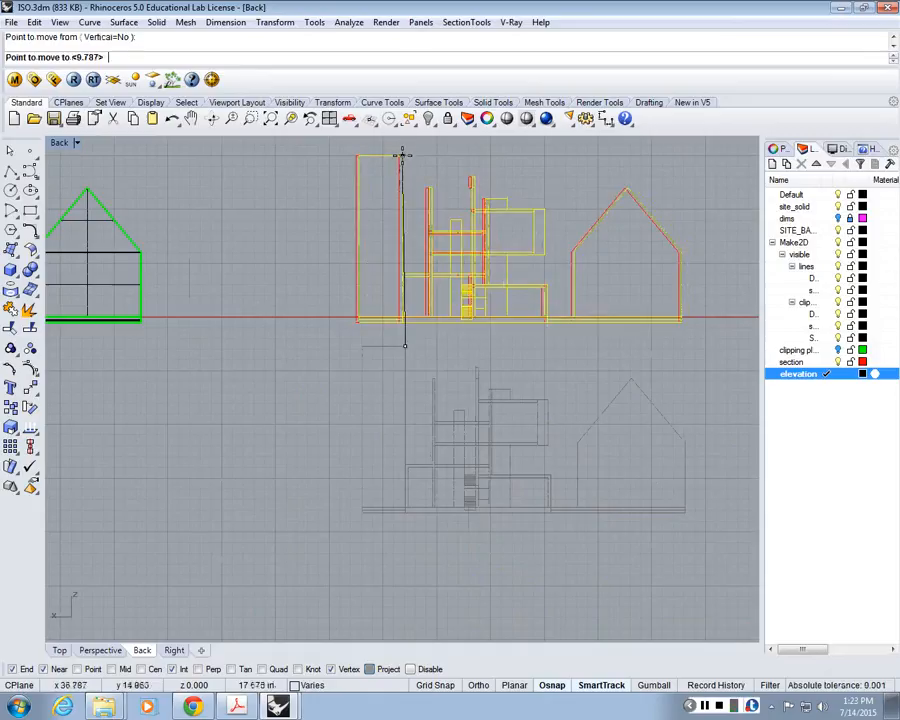
click(362, 466)
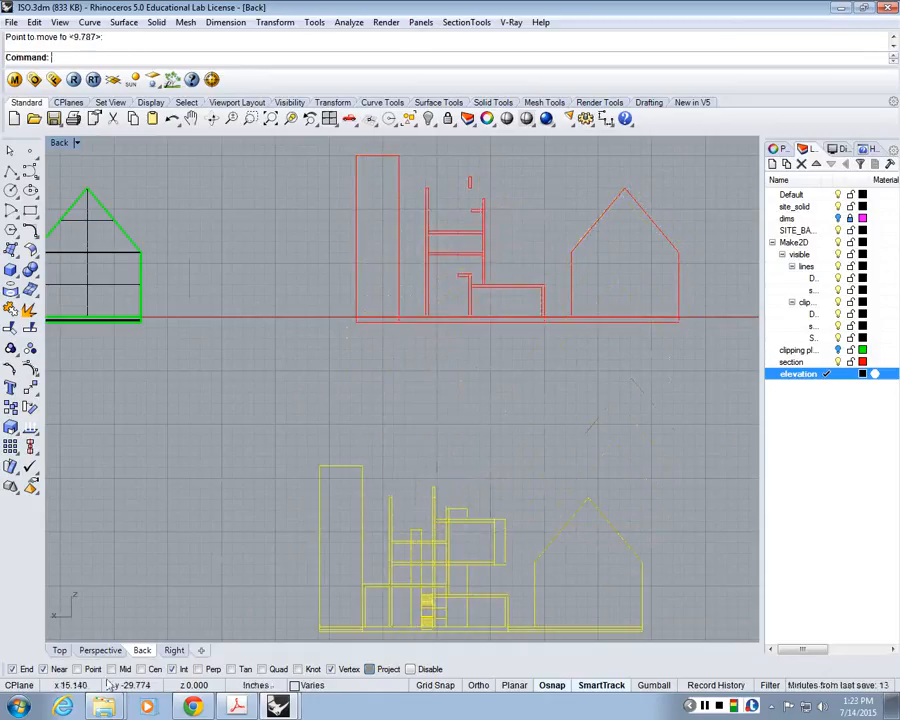
Enable the Point, Mid, Cen and Perp snaps and move the 2D drawing about 10.5 inches up to just below the section curves
click(84, 669)
click(113, 669)
click(142, 669)
key(Return)
click(362, 466)
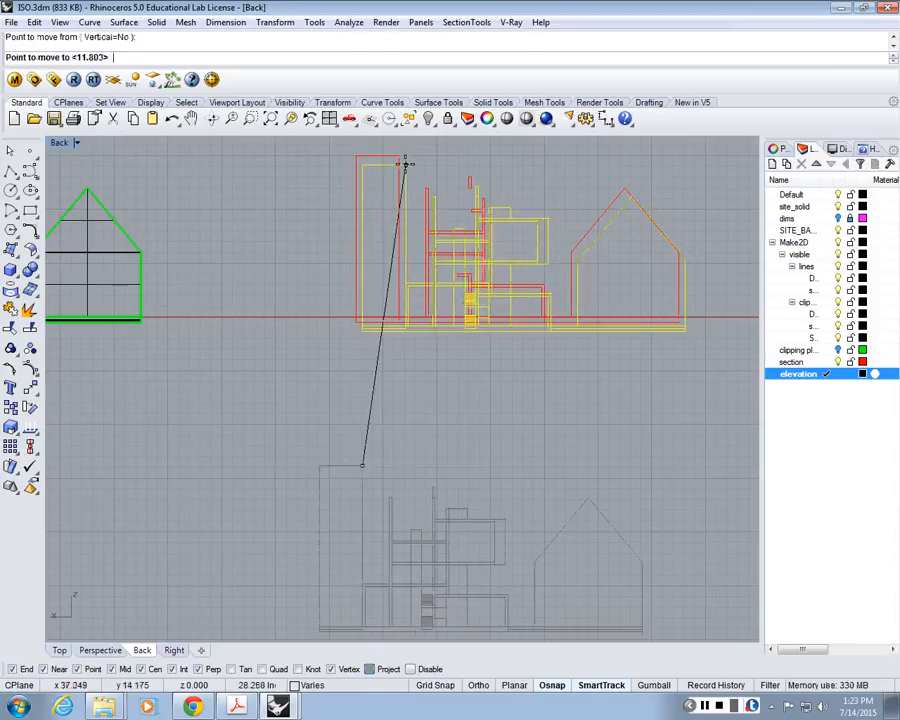
click(404, 360)
click(361, 156)
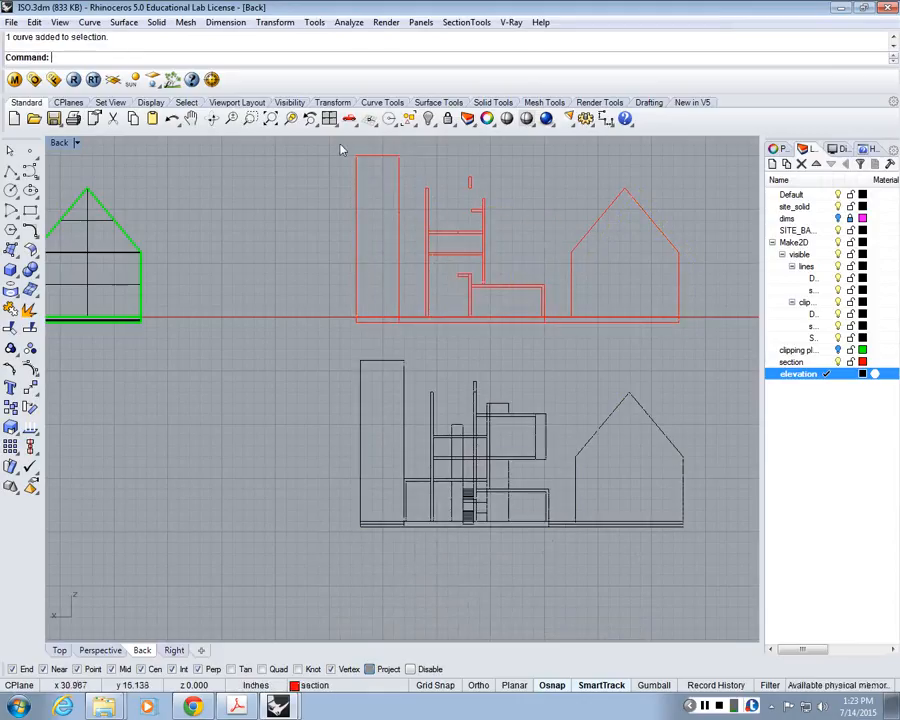
drag(340, 149, 667, 340)
key(Return)
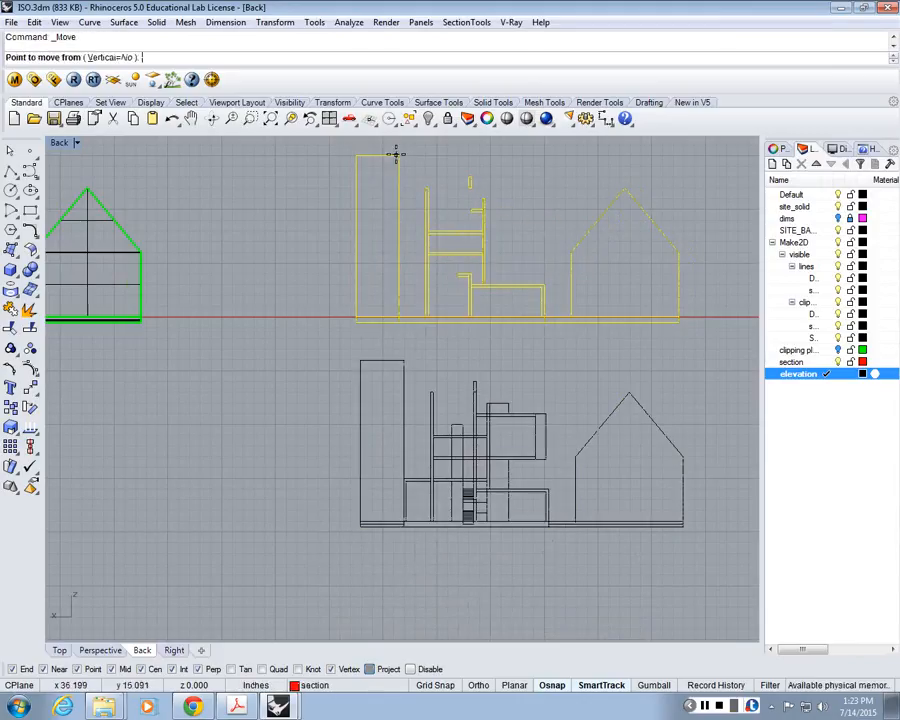
scroll(394, 157, up, 8)
scroll(393, 165, down, 5)
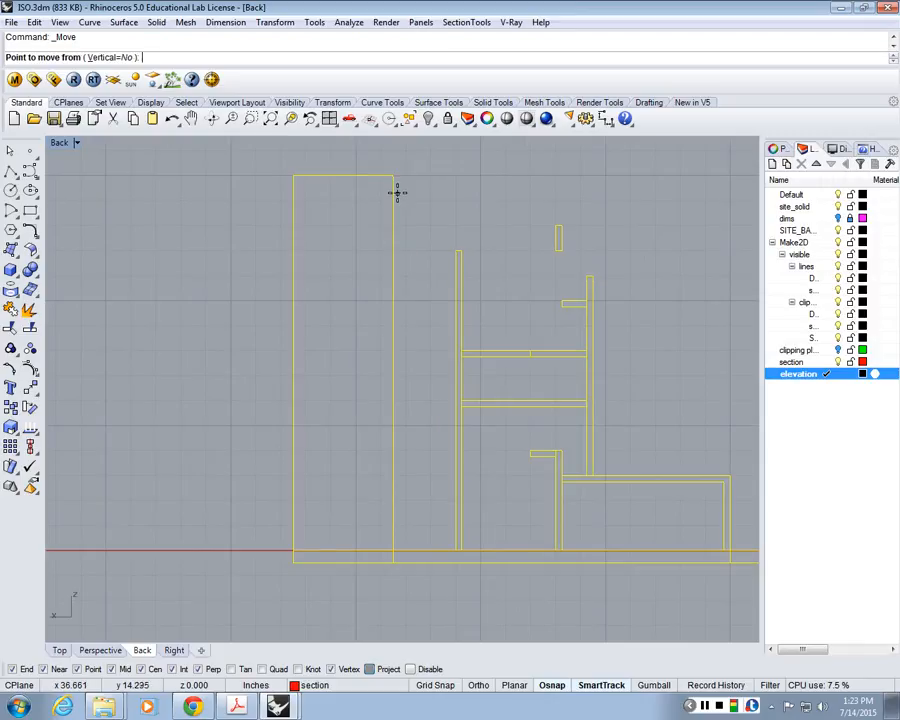
scroll(397, 193, down, 10)
key(Escape)
Turn on the section curves' control points and select them, and hide the points again
click(30, 369)
scroll(455, 154, up, 8)
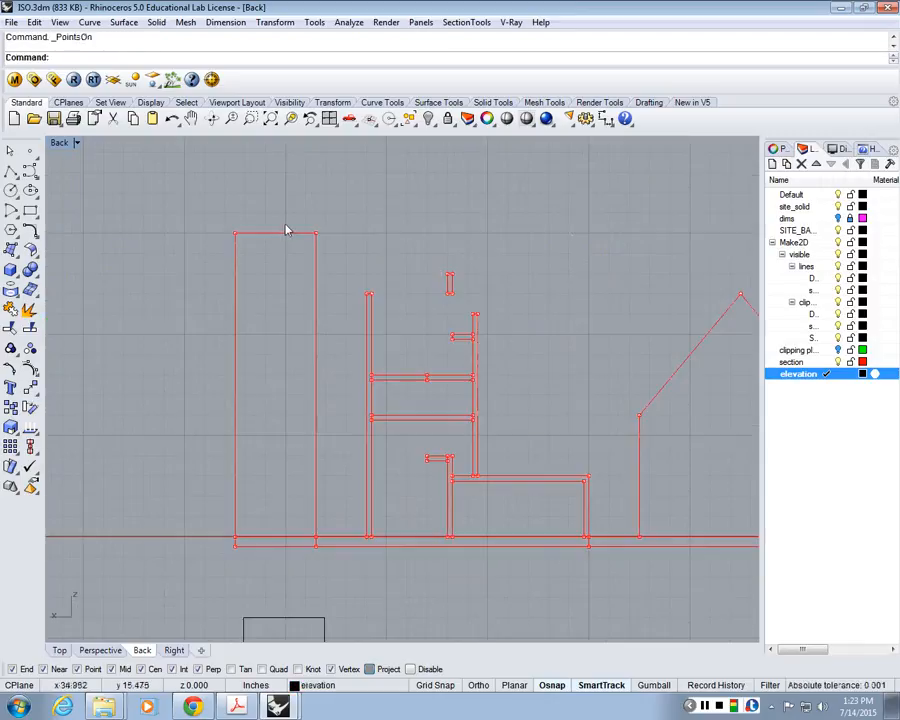
scroll(286, 231, down, 4)
drag(251, 201, 514, 336)
scroll(330, 232, up, 4)
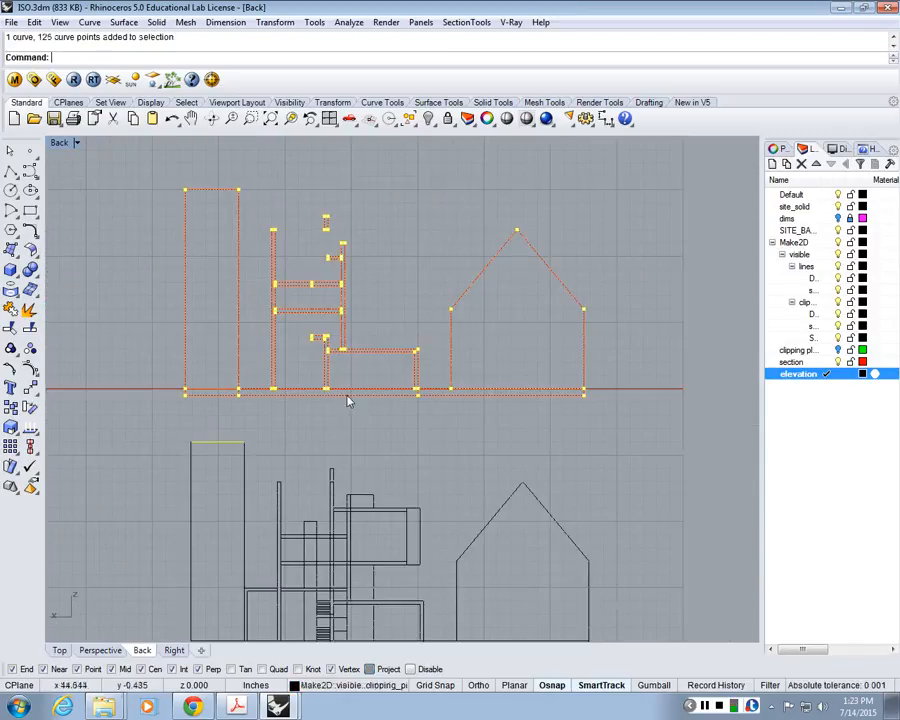
key(Escape)
key(Escape)
Select the section curves and start moving them, with Ortho on and SmartTrack off
drag(631, 424, 180, 178)
text(N)
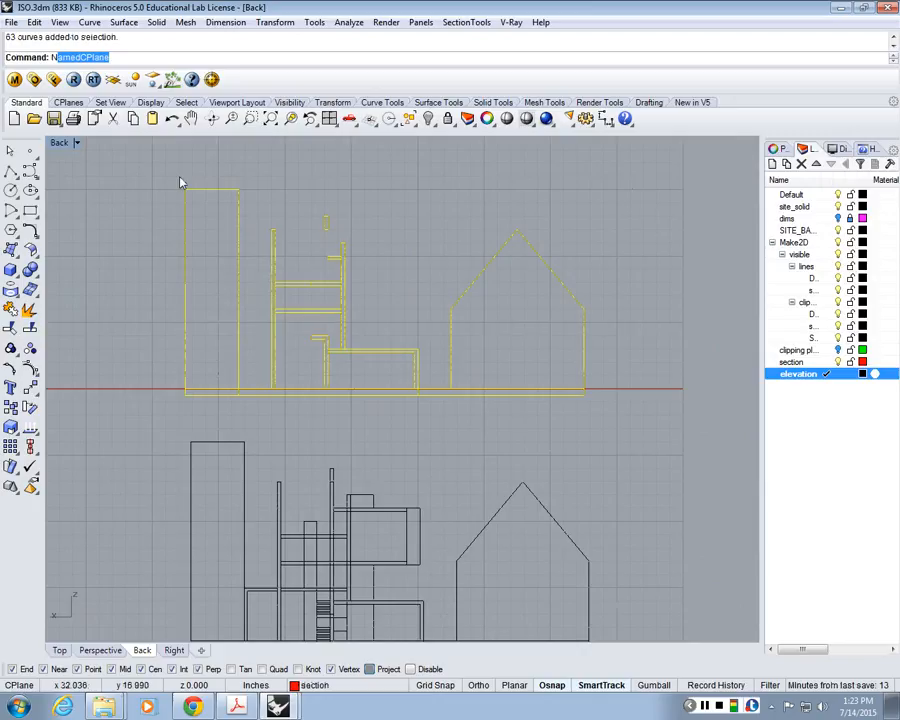
key(BackSpace)
text(m)
key(Return)
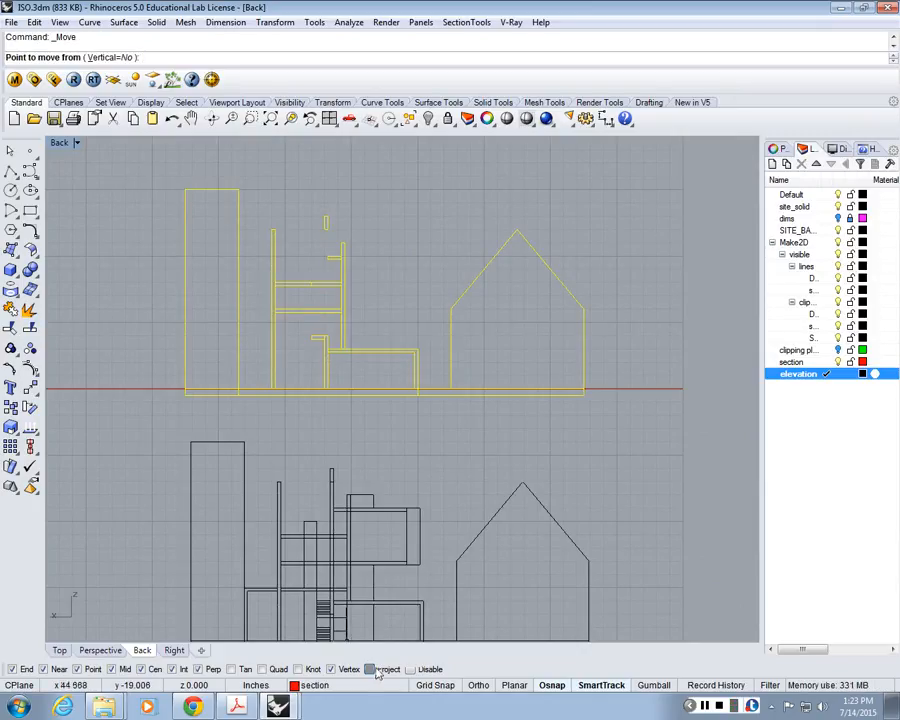
click(479, 686)
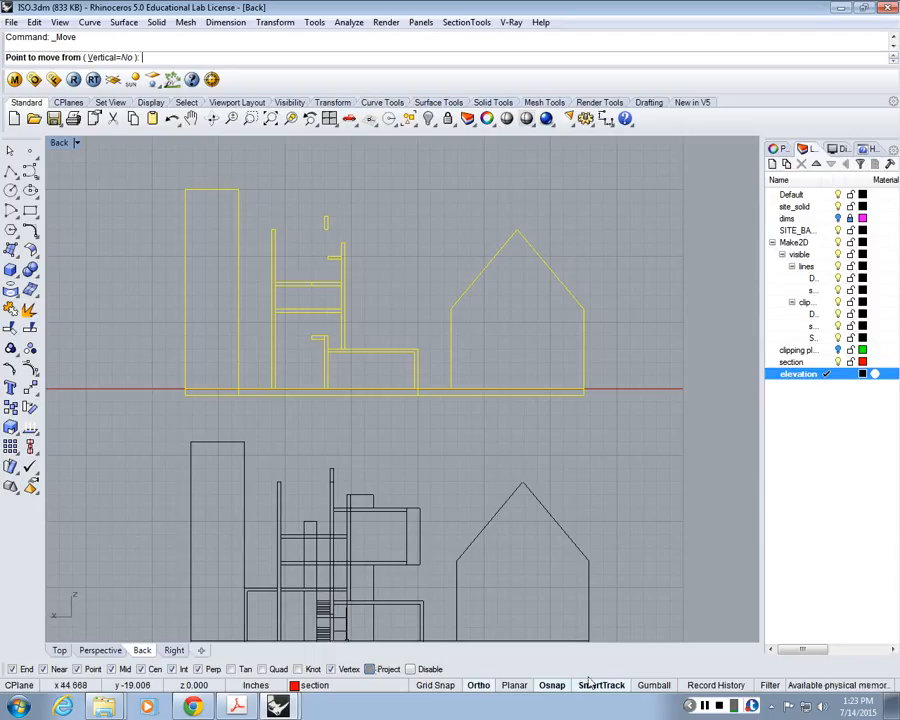
click(589, 683)
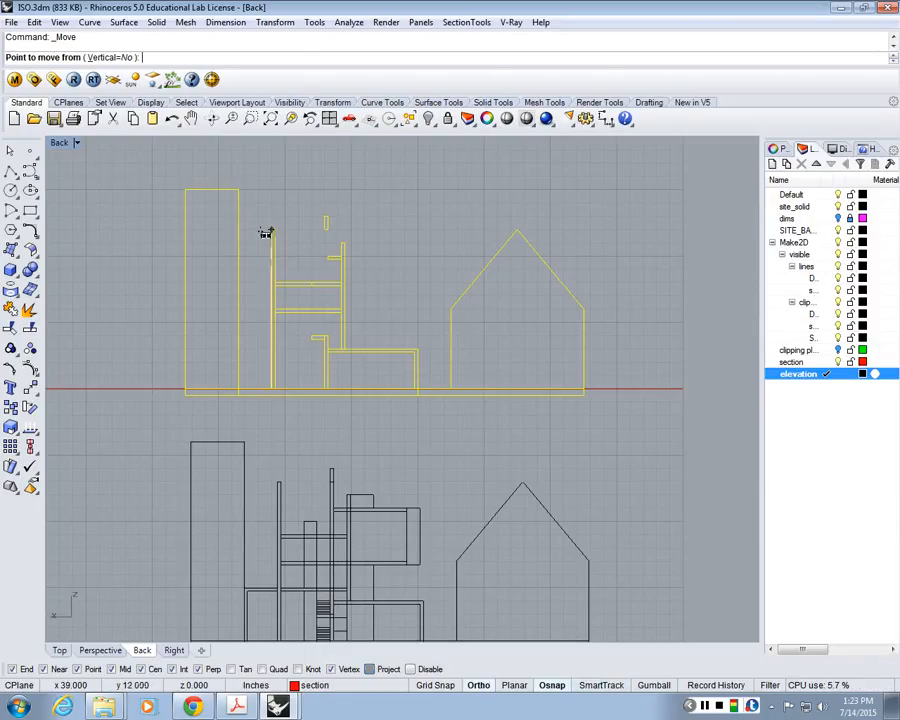
Move the 2D elevation drawing by the tall thin wall's upper corner onto the matching wall corner in the section curves
drag(213, 454, 551, 626)
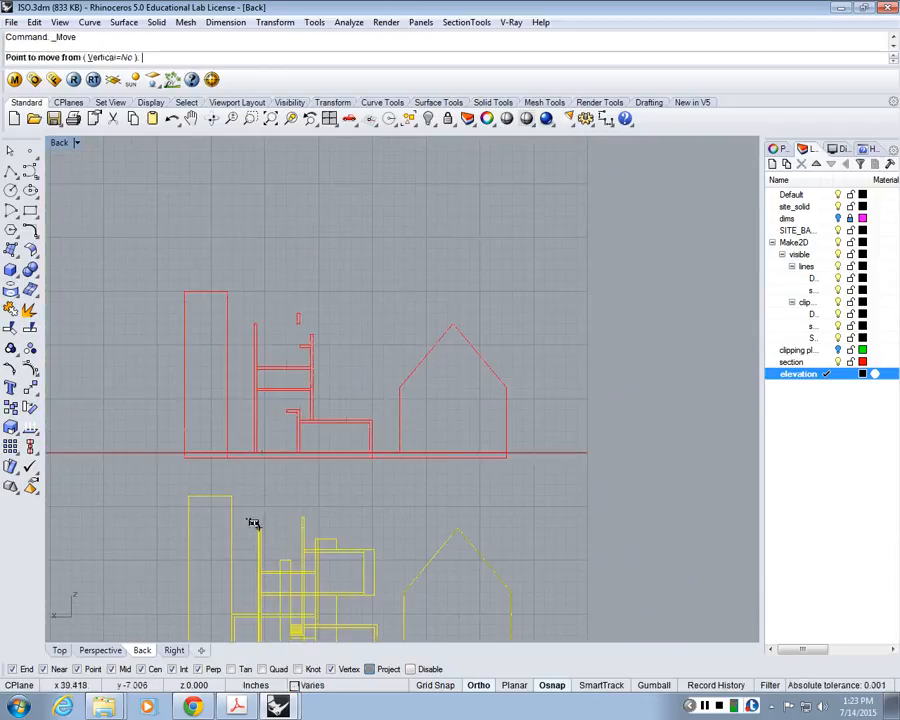
click(252, 520)
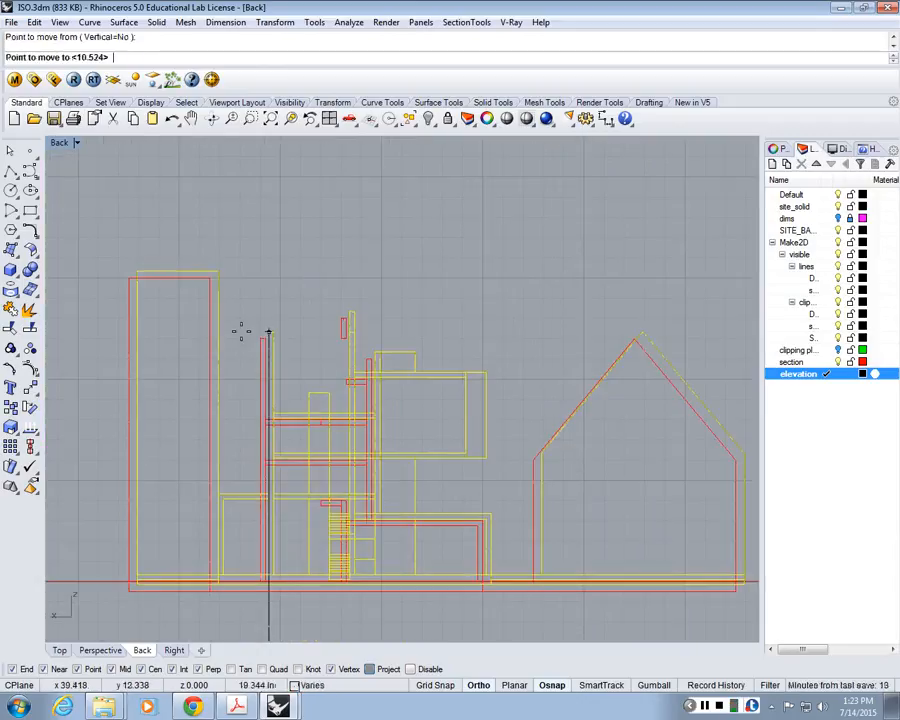
click(257, 338)
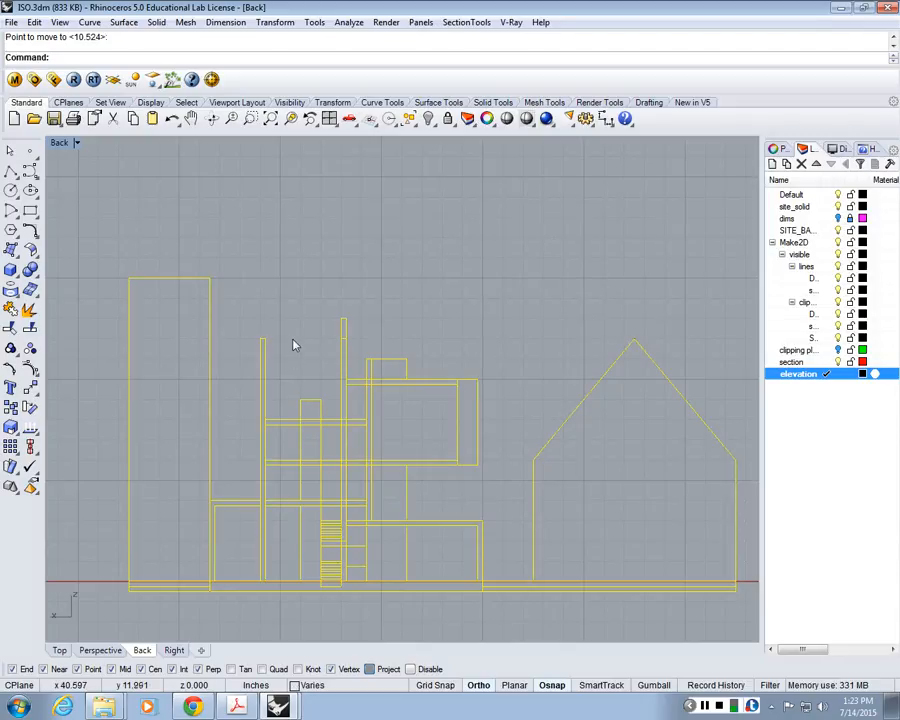
key(Escape)
scroll(300, 330, down, 5)
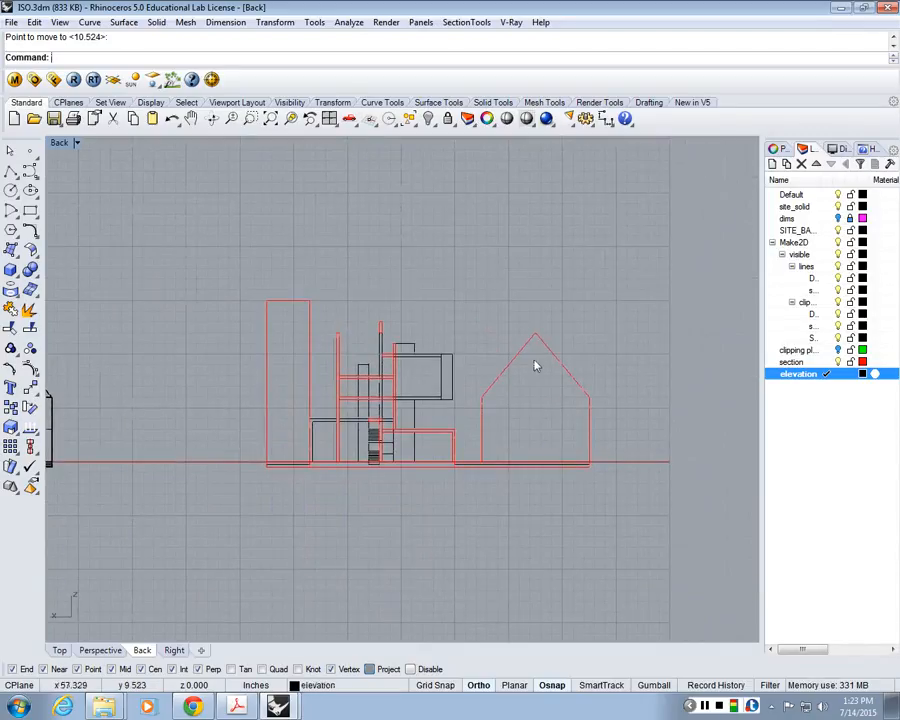
scroll(532, 368, up, 3)
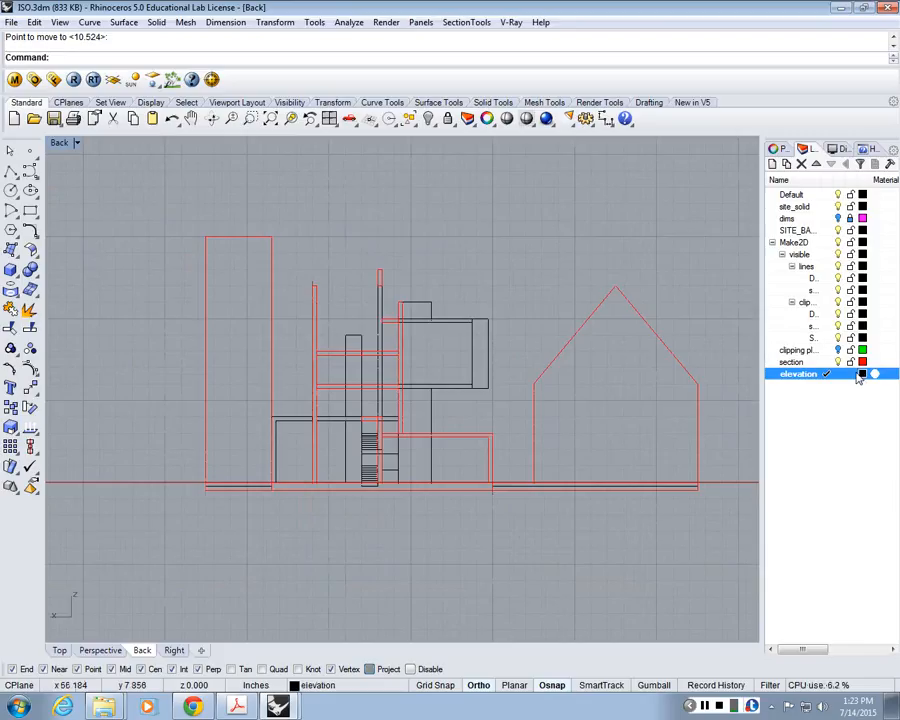
Make the section layer current with the elevation layer hidden, and briefly toggle the Make2D layer's visibility
click(821, 362)
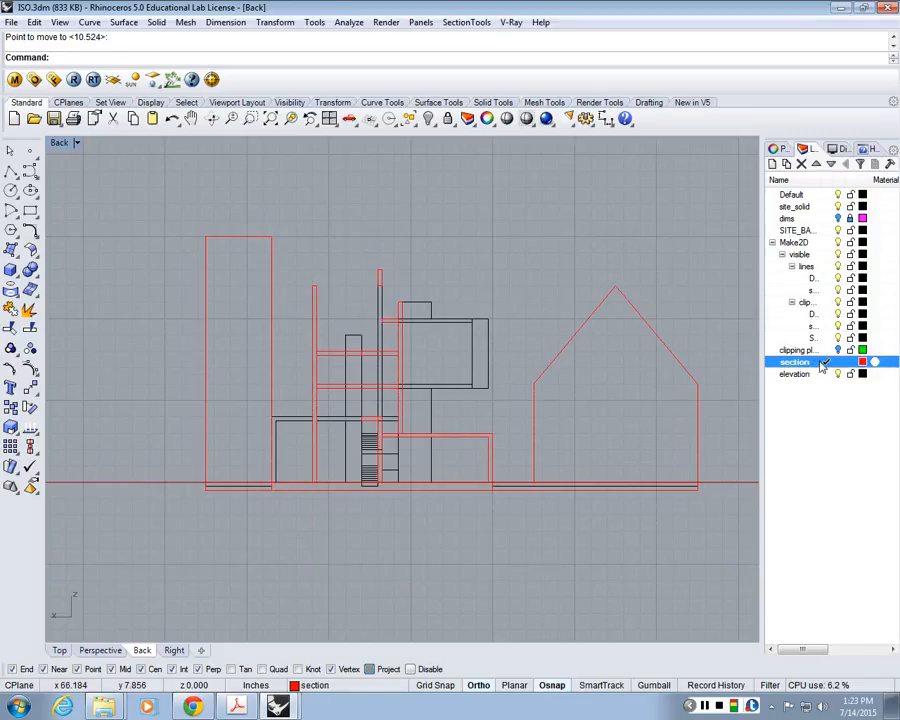
click(826, 376)
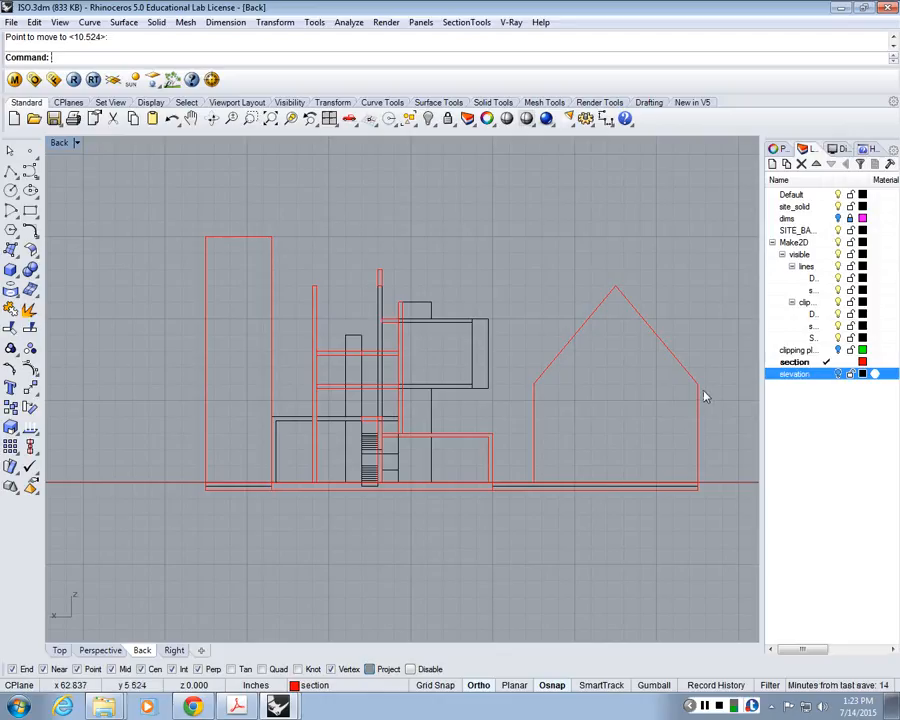
right_drag(491, 352, 520, 362)
click(519, 362)
key(Escape)
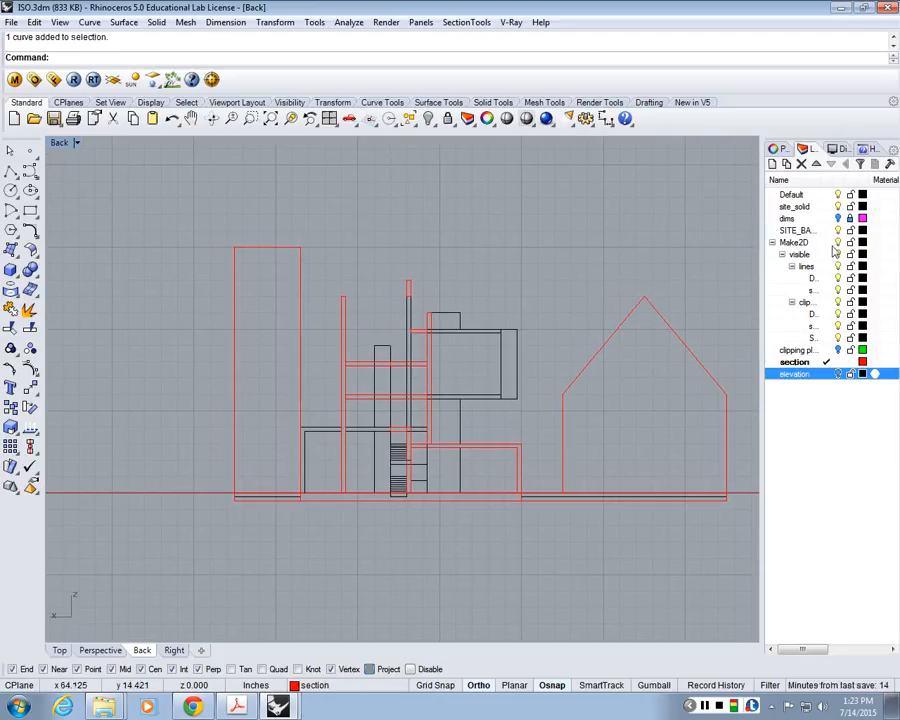
click(838, 242)
click(838, 242)
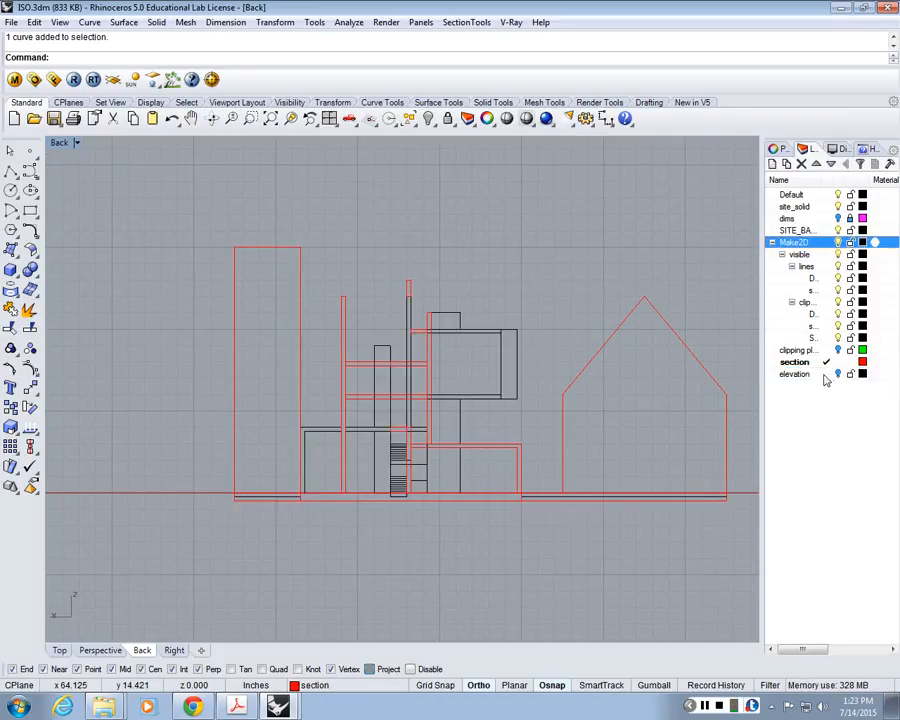
Make the elevation layer current and hide the section layer
click(828, 374)
click(845, 362)
click(839, 362)
right_drag(489, 293, 436, 274)
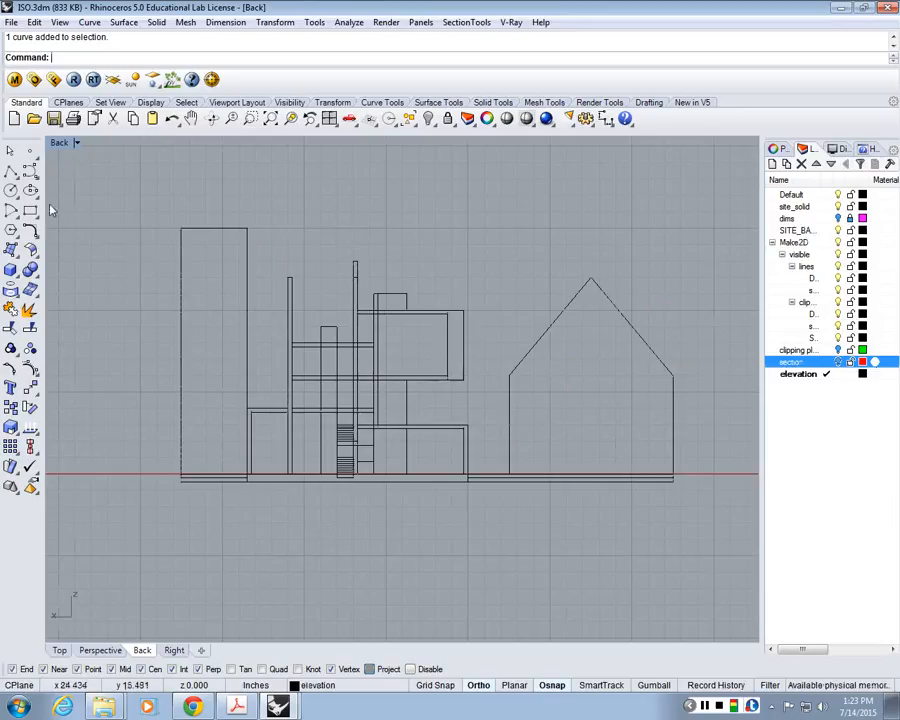
Select all curves of the 2D elevation drawing and assign them to the elevation layer
drag(53, 206, 732, 584)
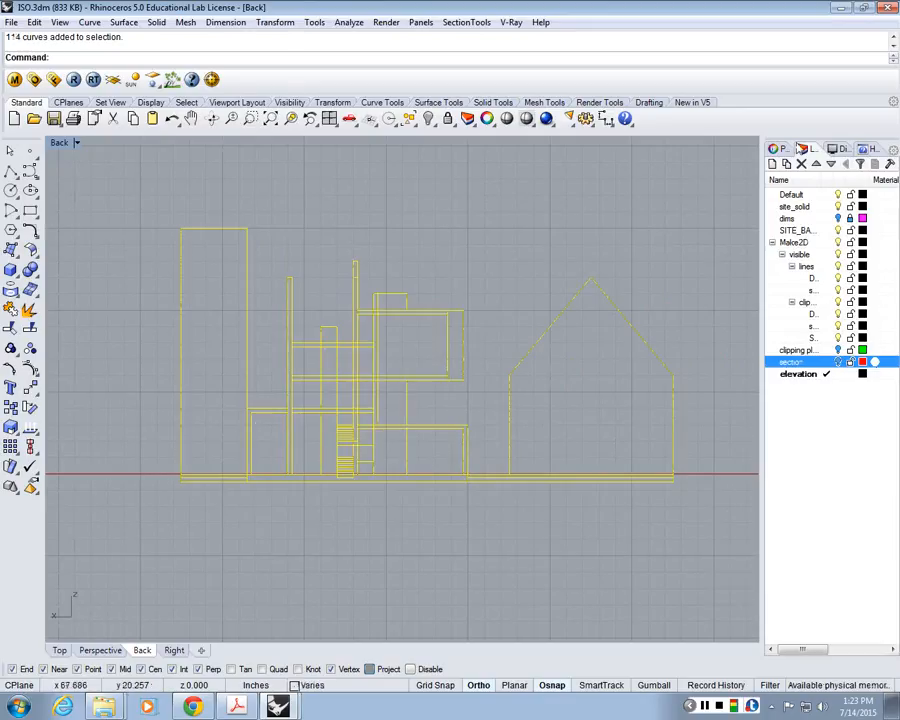
click(778, 148)
click(776, 168)
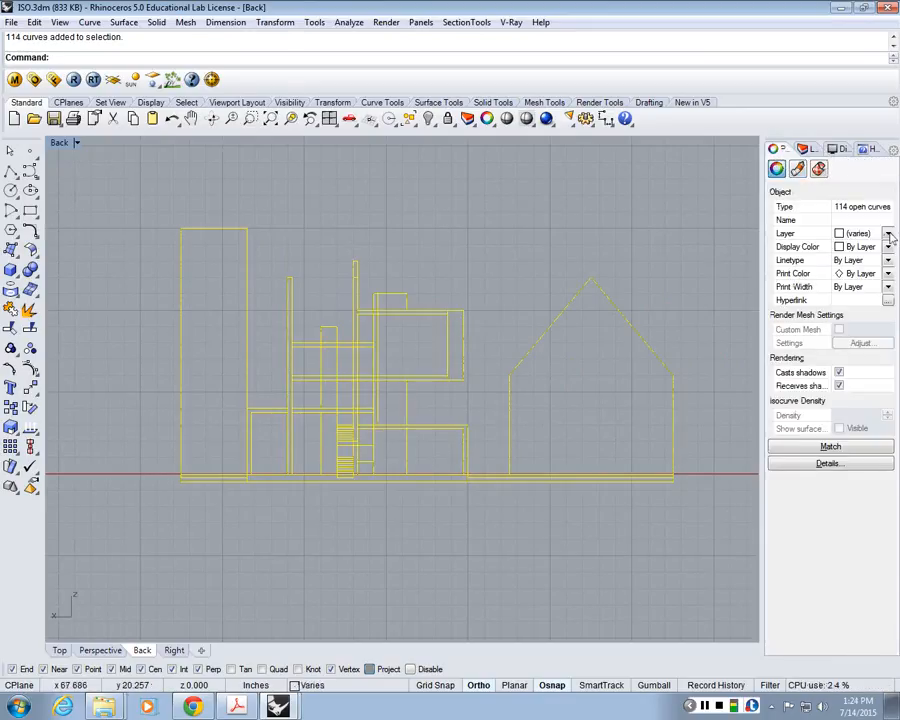
click(888, 233)
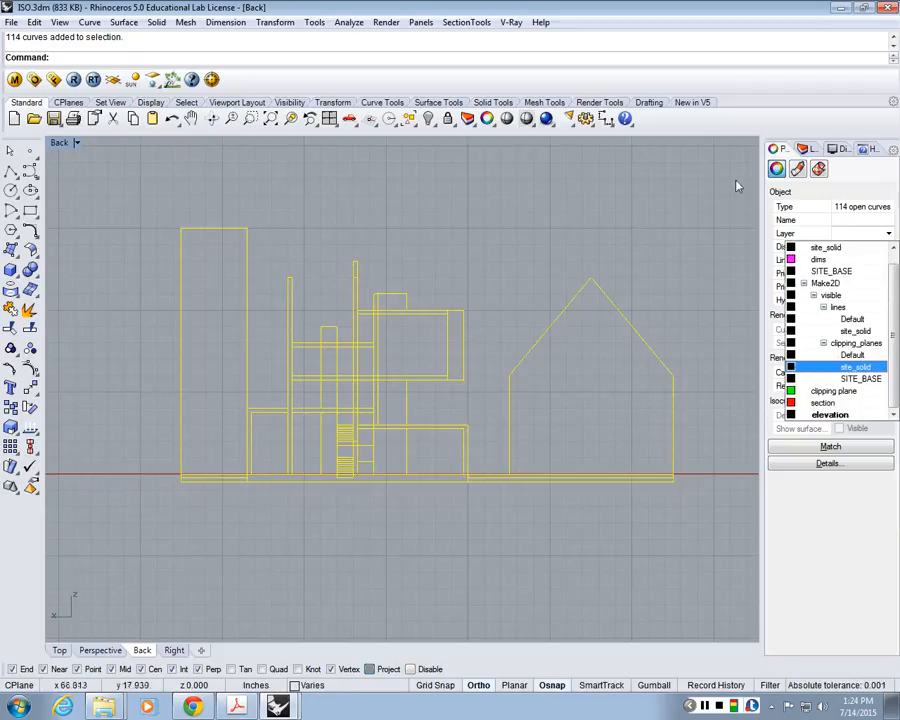
click(840, 414)
click(525, 217)
Make the section layer current and hide the elevation layer so only the red section curves remain in the drawing
click(804, 149)
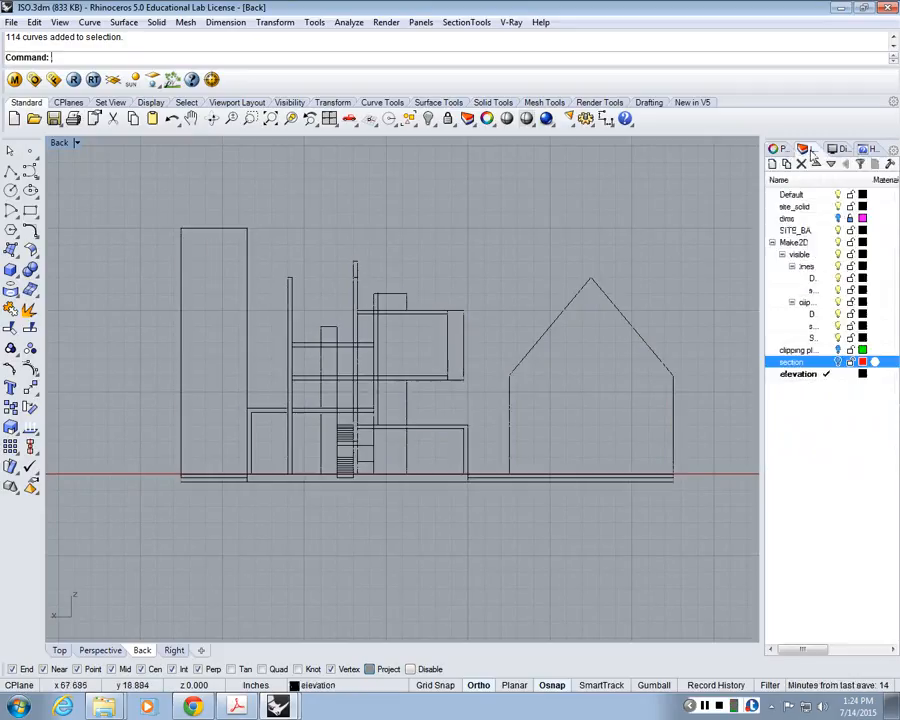
click(827, 362)
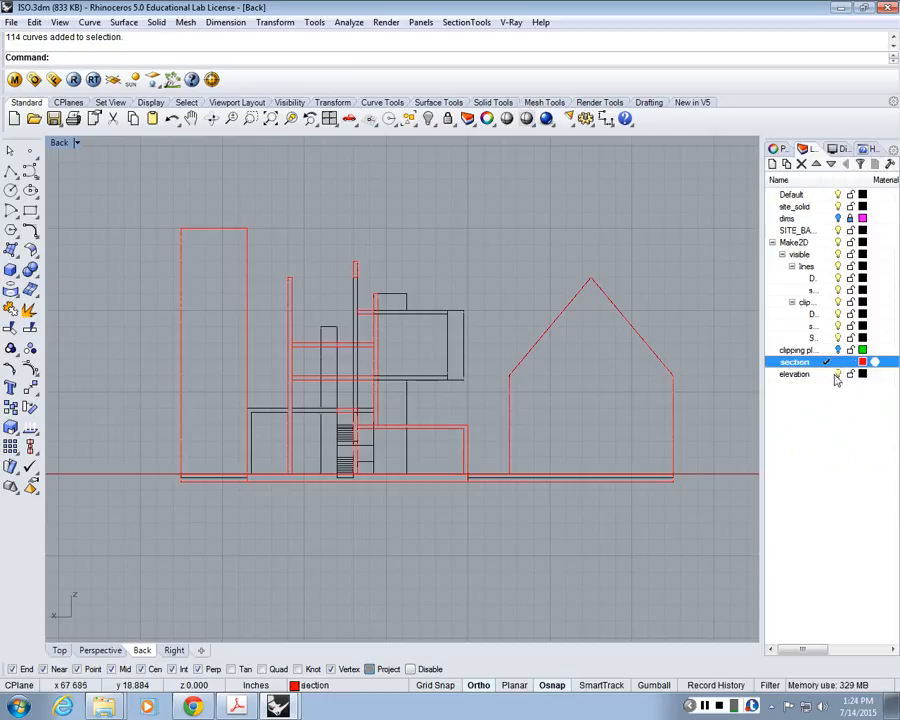
click(838, 375)
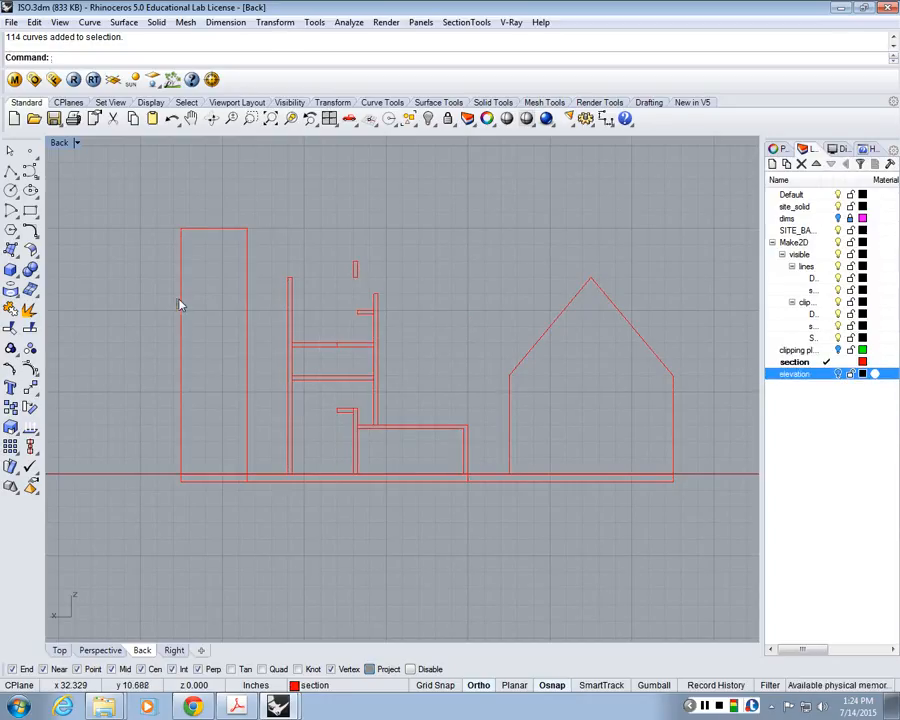
scroll(290, 315, down, 3)
scroll(412, 300, up, 3)
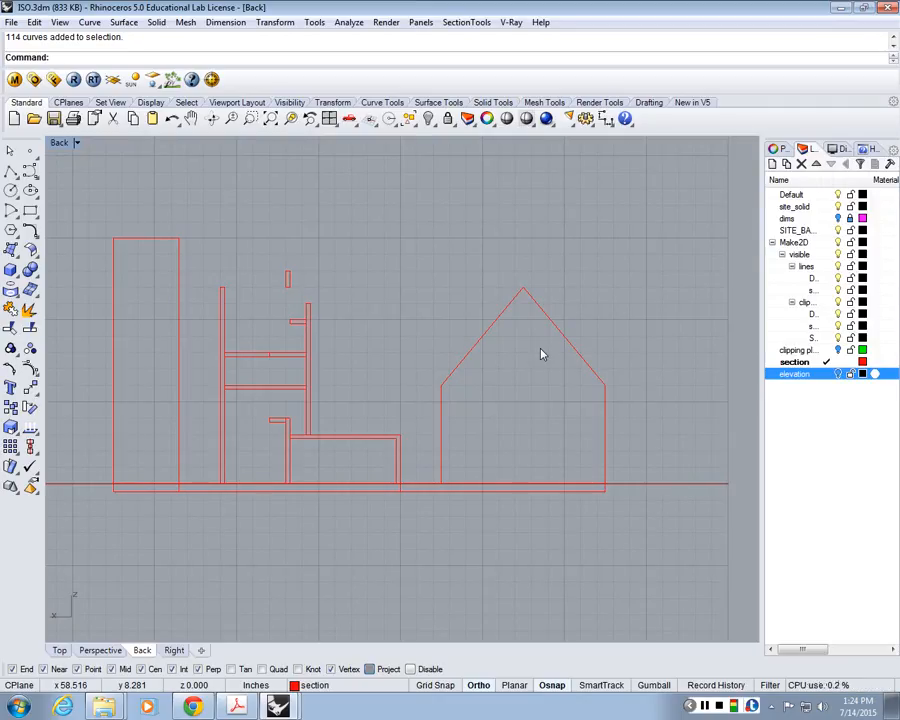
right_drag(541, 349, 592, 359)
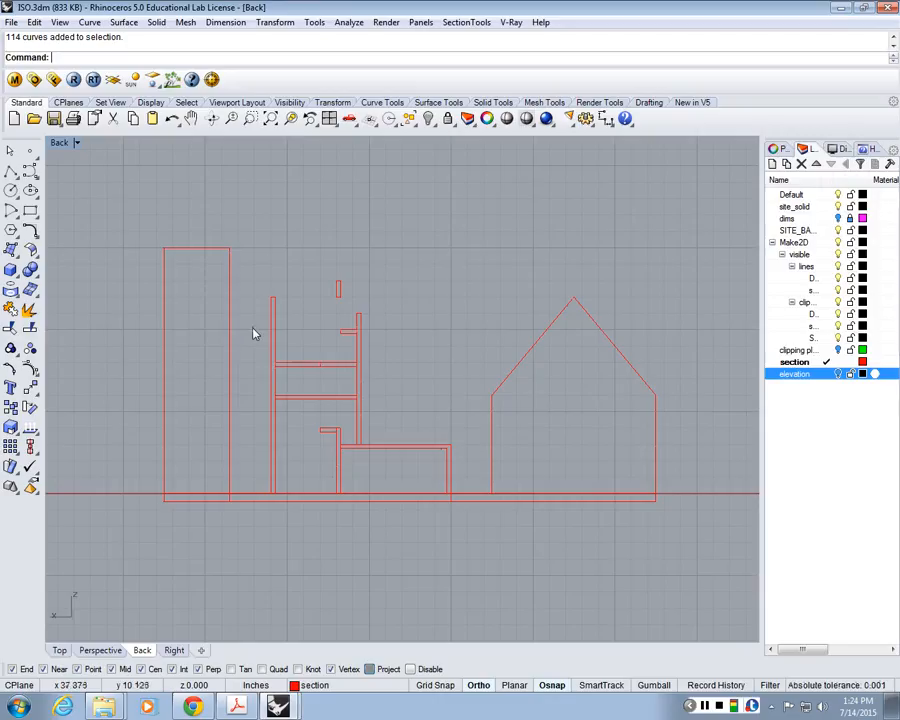
right_drag(254, 334, 297, 355)
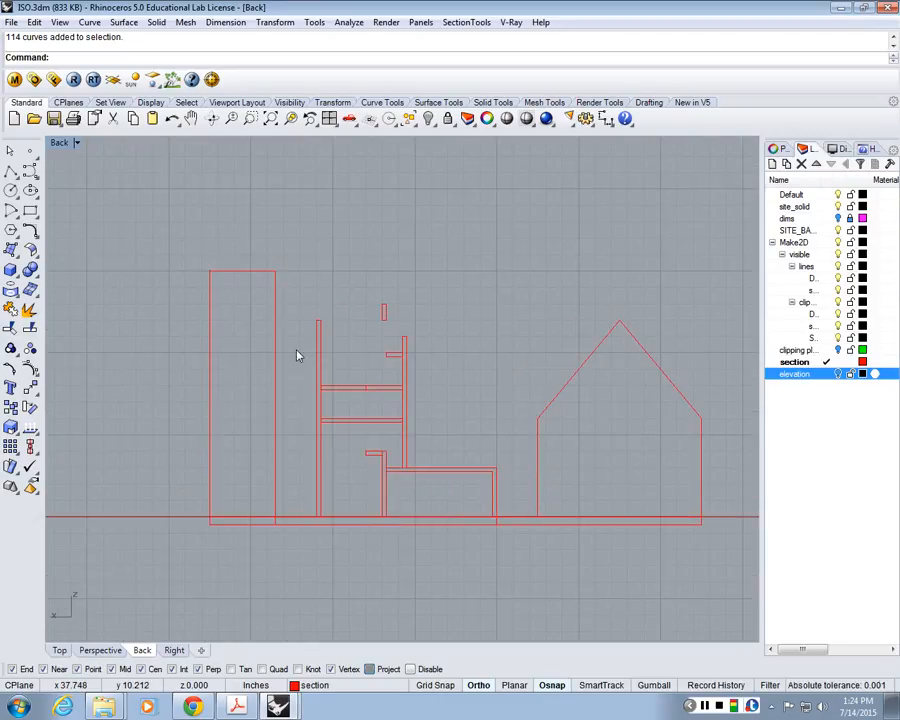
text(Trim)
key(Return)
scroll(285, 330, down, 1)
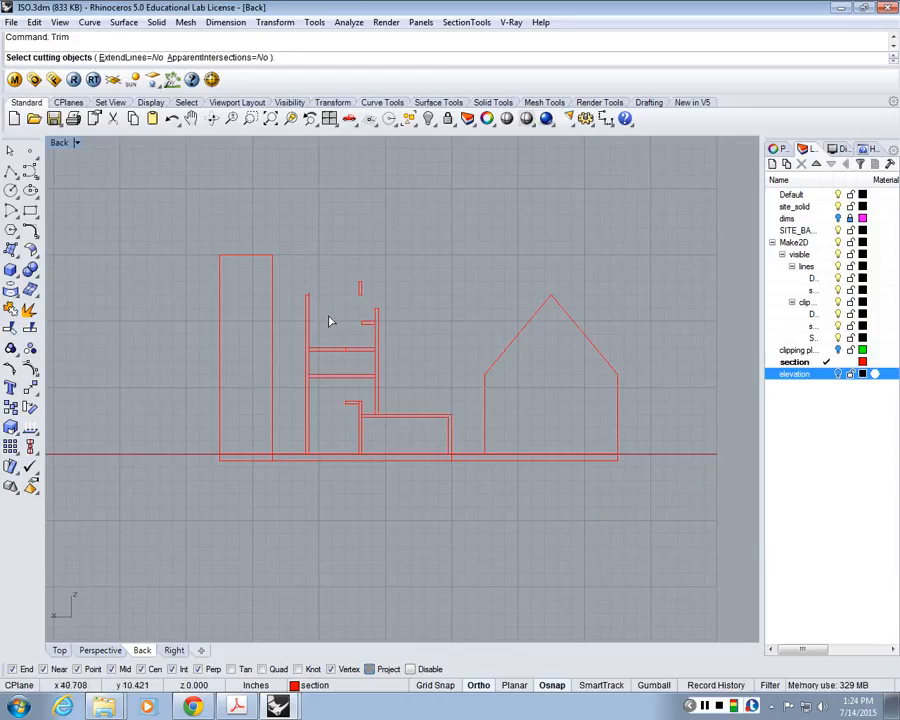
key(Escape)
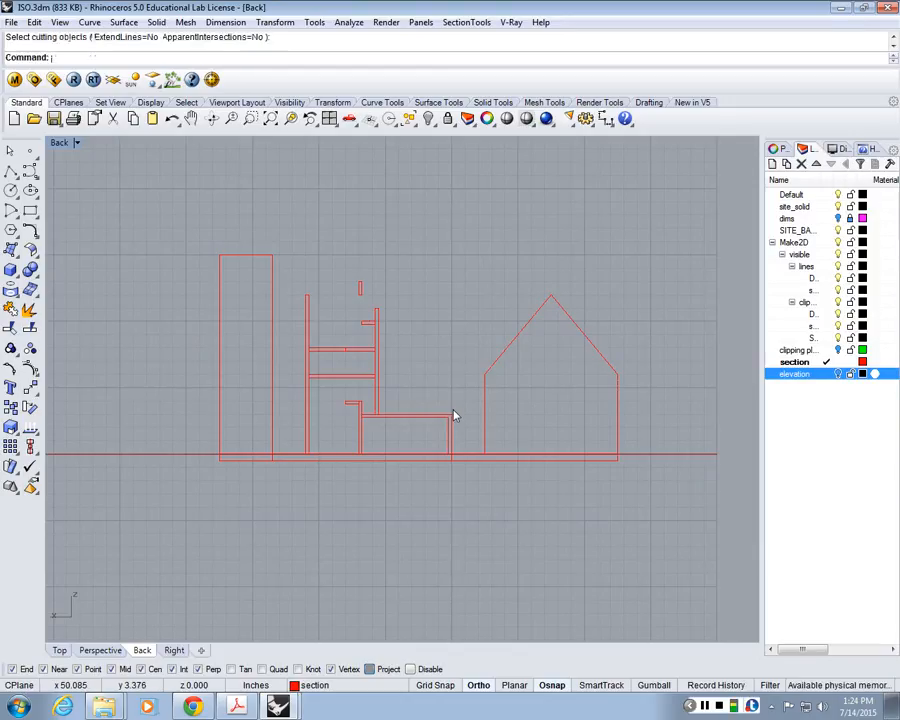
Using all section curves as cutting objects, trim the tall block's inner wall stub inside the base and the ground line across the block
text(trim)
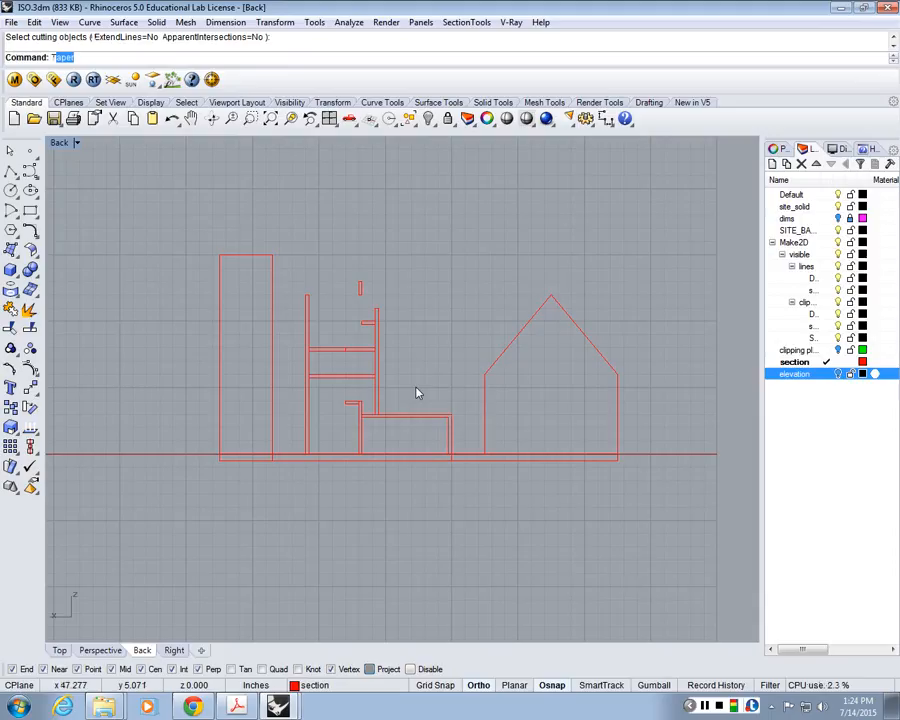
key(Return)
drag(221, 234, 254, 226)
key(Return)
scroll(234, 394, up, 1)
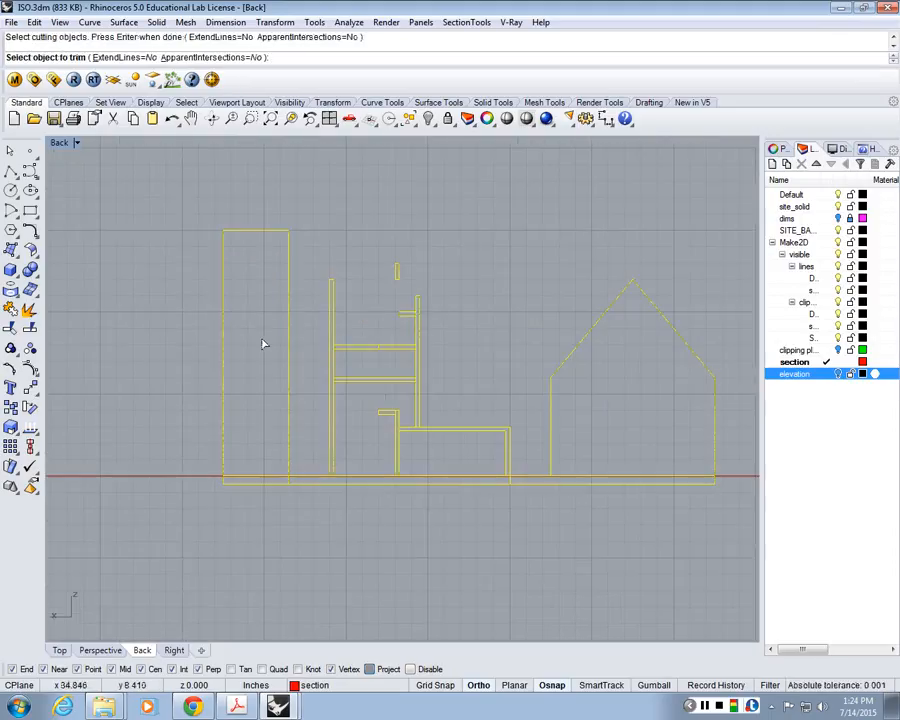
scroll(211, 215, up, 1)
scroll(297, 525, up, 2)
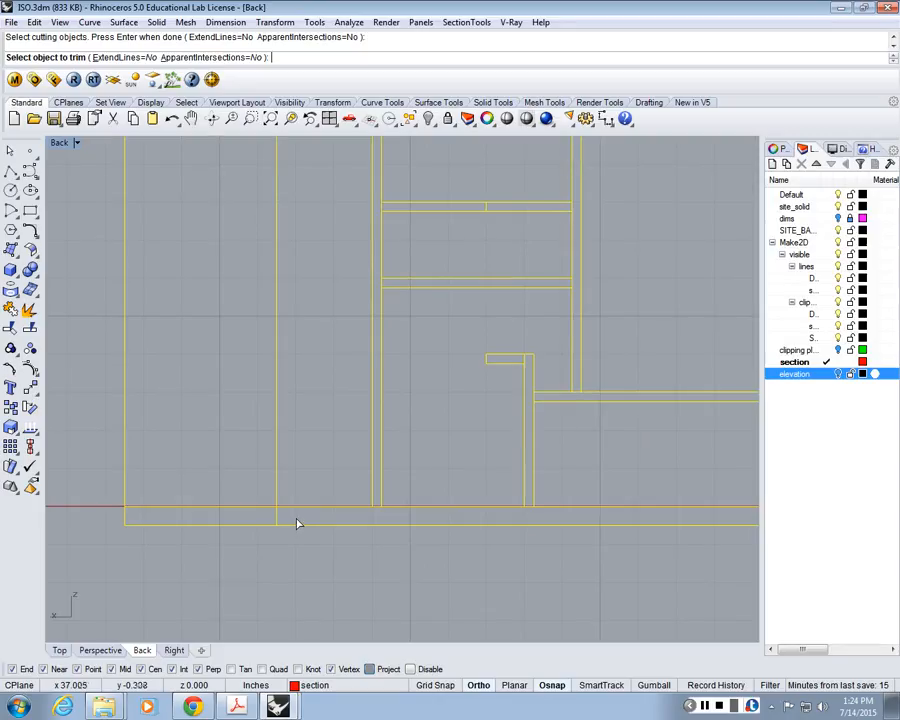
scroll(291, 517, up, 6)
click(263, 514)
drag(229, 475, 215, 494)
scroll(215, 494, down, 2)
click(215, 497)
click(217, 478)
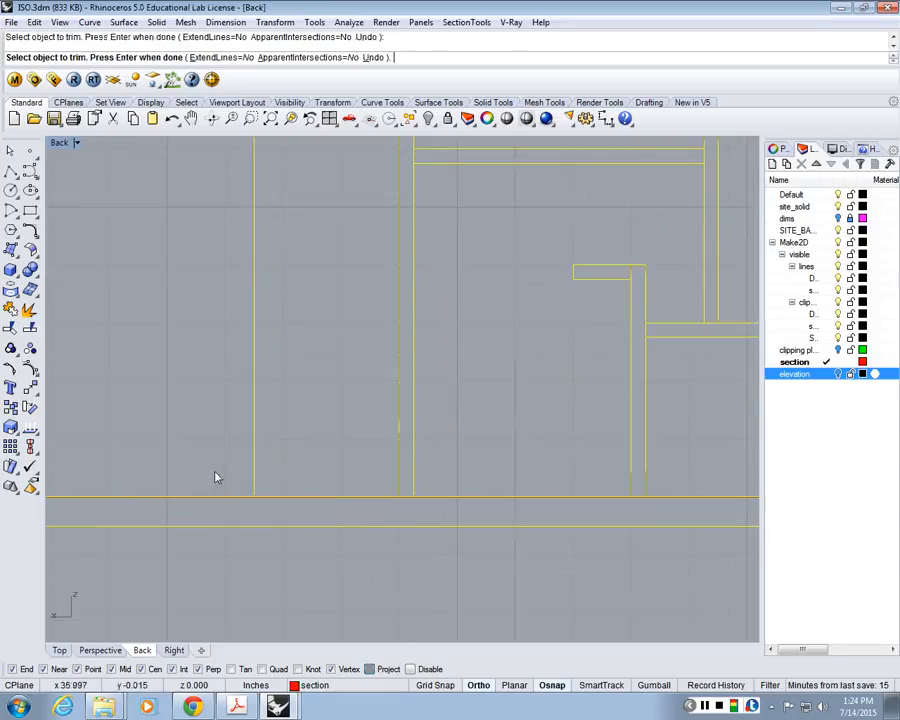
Trim the lines crossing the house's tall thin wall where the two upper floor slabs meet it
scroll(401, 491, up, 4)
scroll(432, 517, up, 1)
scroll(398, 507, down, 6)
scroll(402, 507, down, 3)
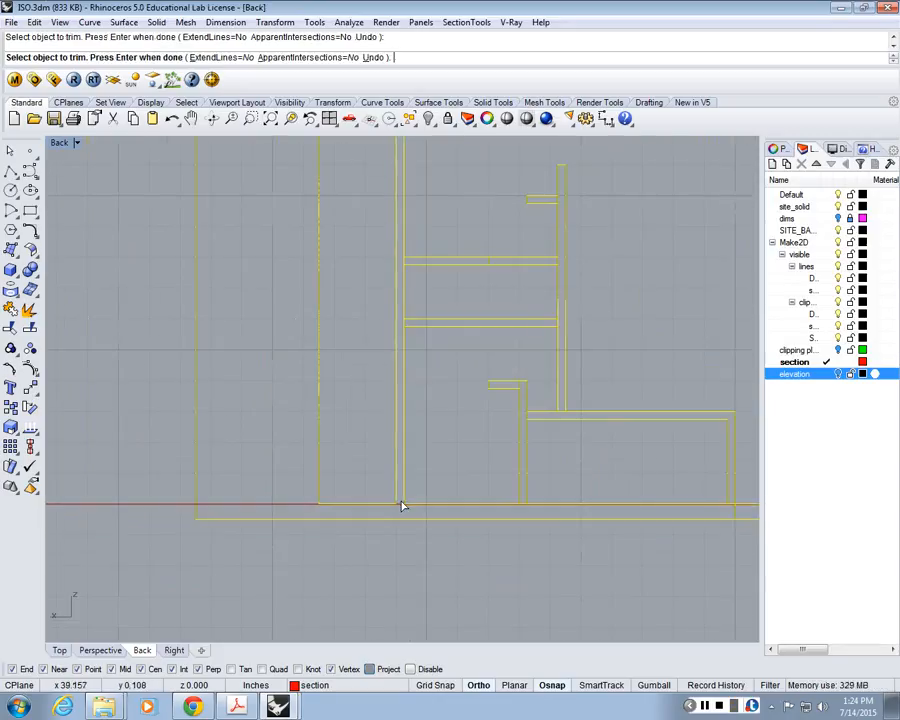
scroll(338, 369, up, 5)
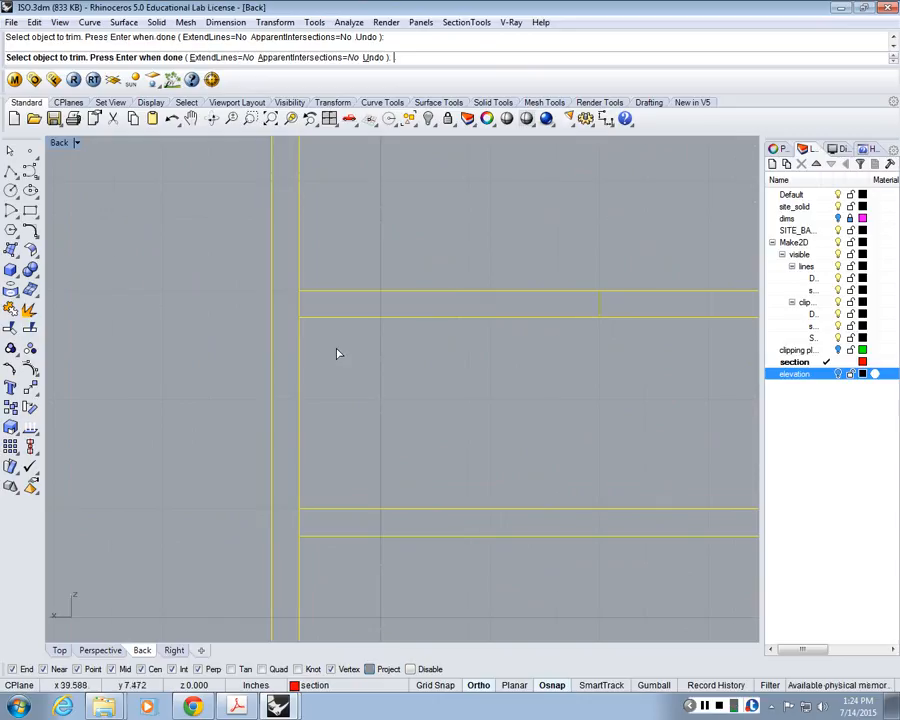
click(293, 305)
click(293, 531)
scroll(402, 402, down, 4)
Trim the overlapping lines where the slabs meet the opposite house wall and where the low roof meets the short wall
scroll(490, 310, up, 4)
scroll(490, 310, up, 4)
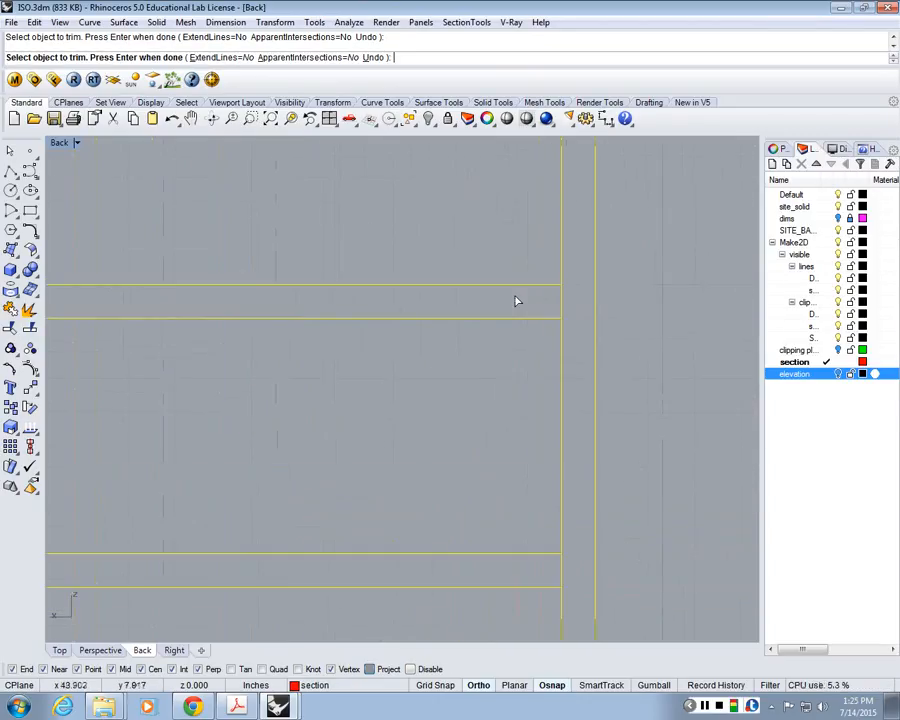
scroll(547, 547, down, 3)
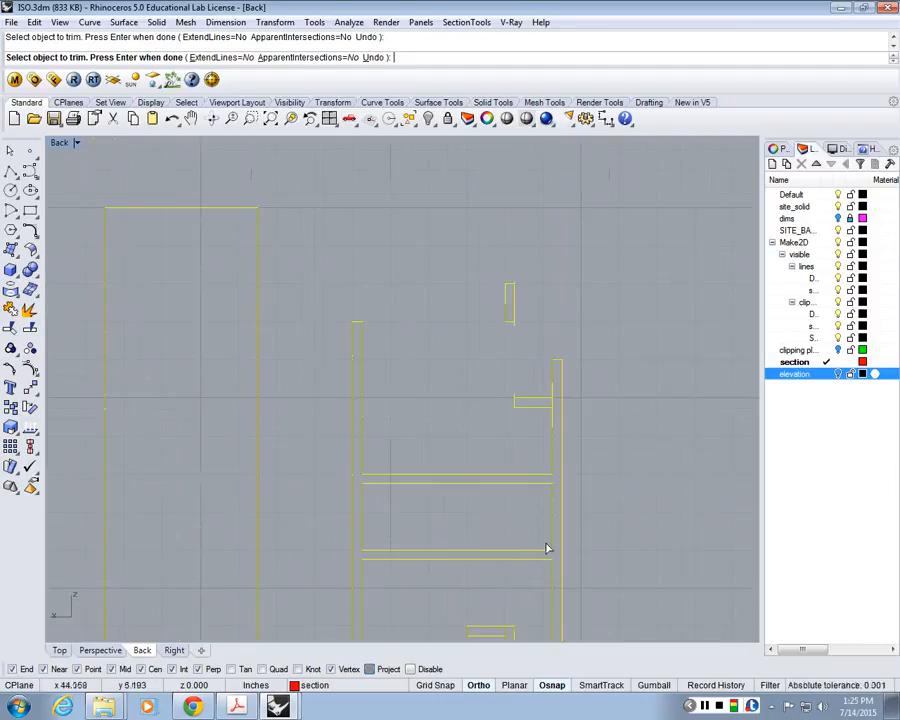
scroll(613, 450, up, 2)
scroll(540, 394, down, 5)
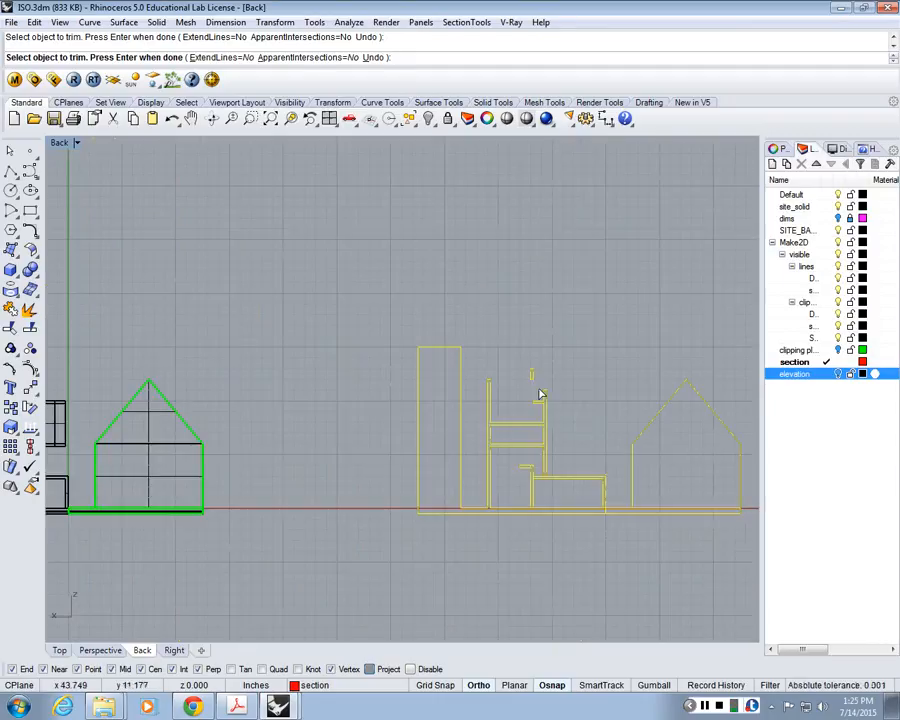
scroll(540, 394, up, 5)
scroll(546, 482, up, 2)
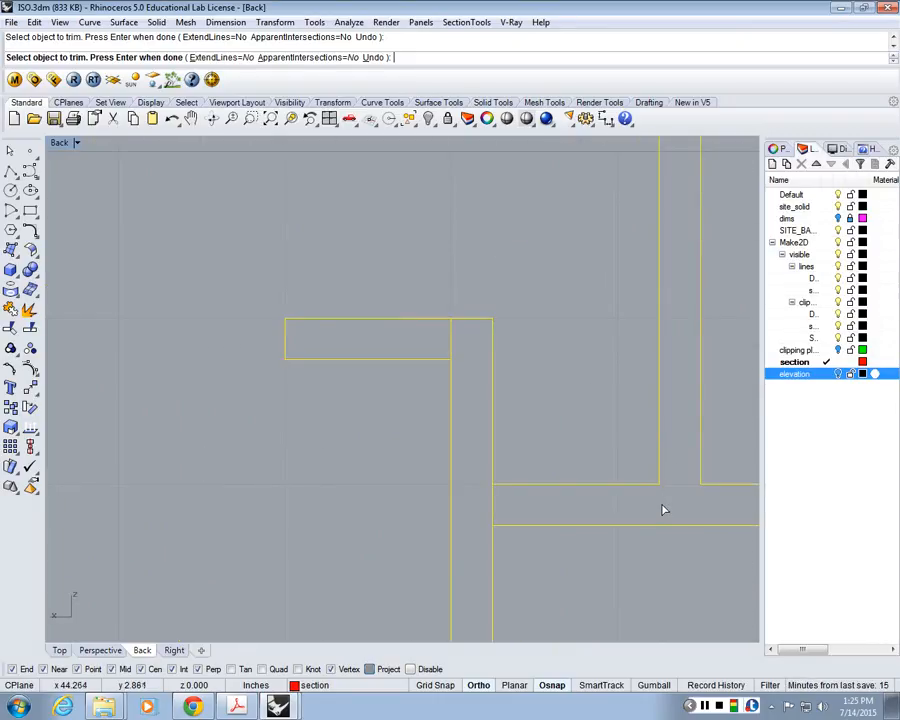
click(492, 505)
scroll(443, 315, down, 7)
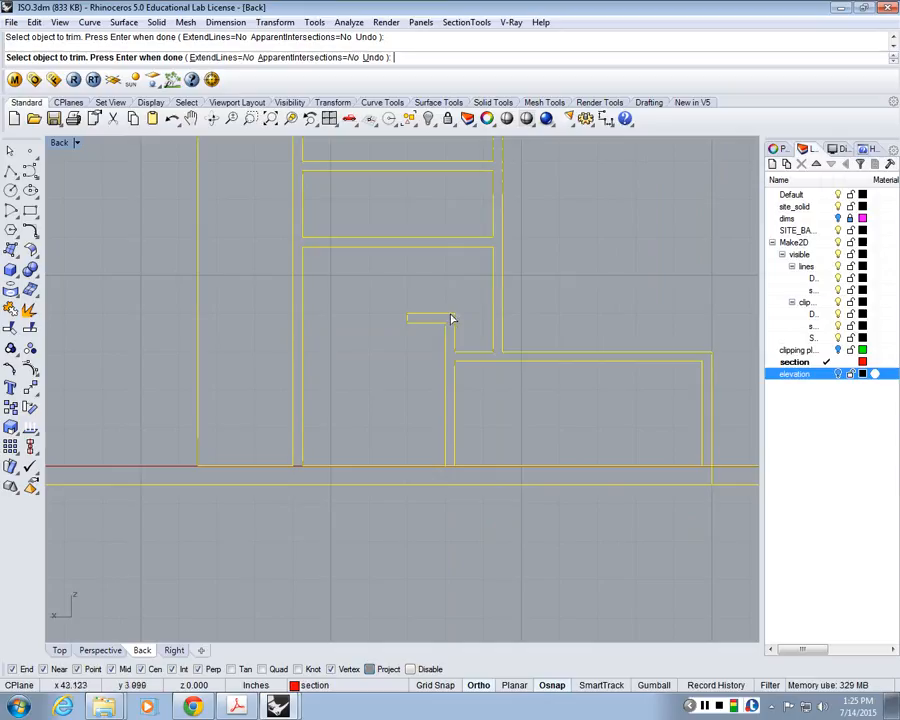
Trim the ground line inside the short wall and the low room's outer wall, along with the outer wall's stub inside the base
right_drag(452, 317, 408, 462)
scroll(434, 392, up, 1)
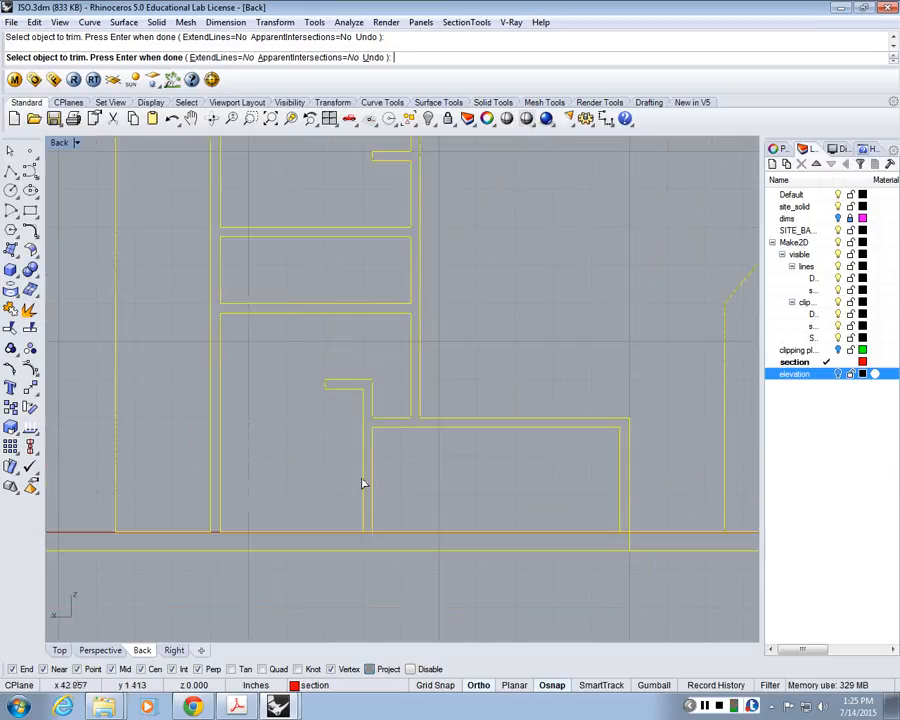
scroll(398, 532, up, 5)
scroll(480, 510, down, 3)
scroll(411, 560, up, 4)
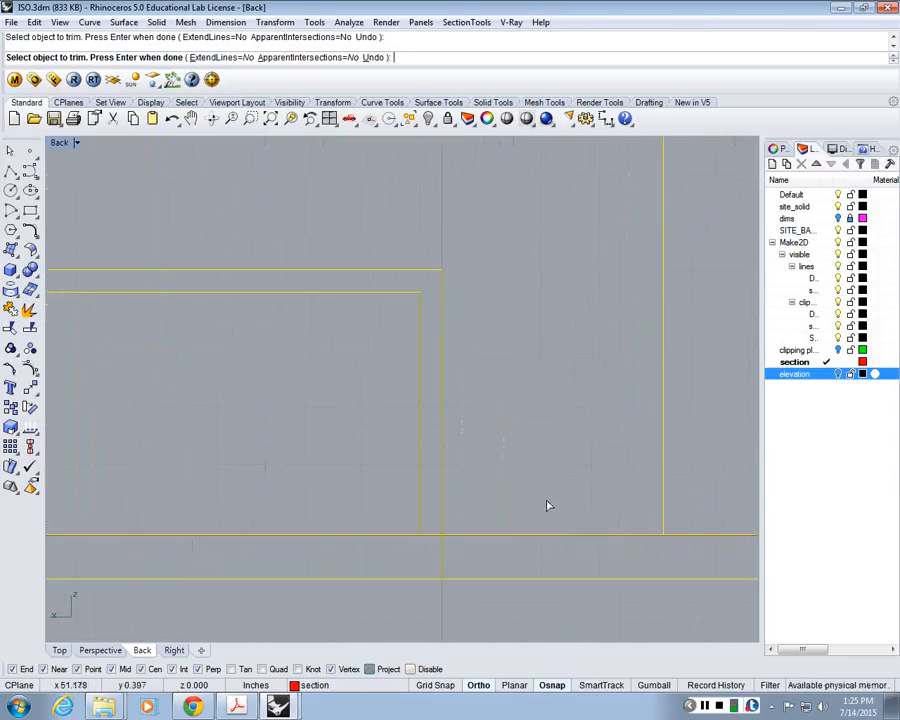
drag(410, 560, 410, 521)
scroll(413, 550, down, 10)
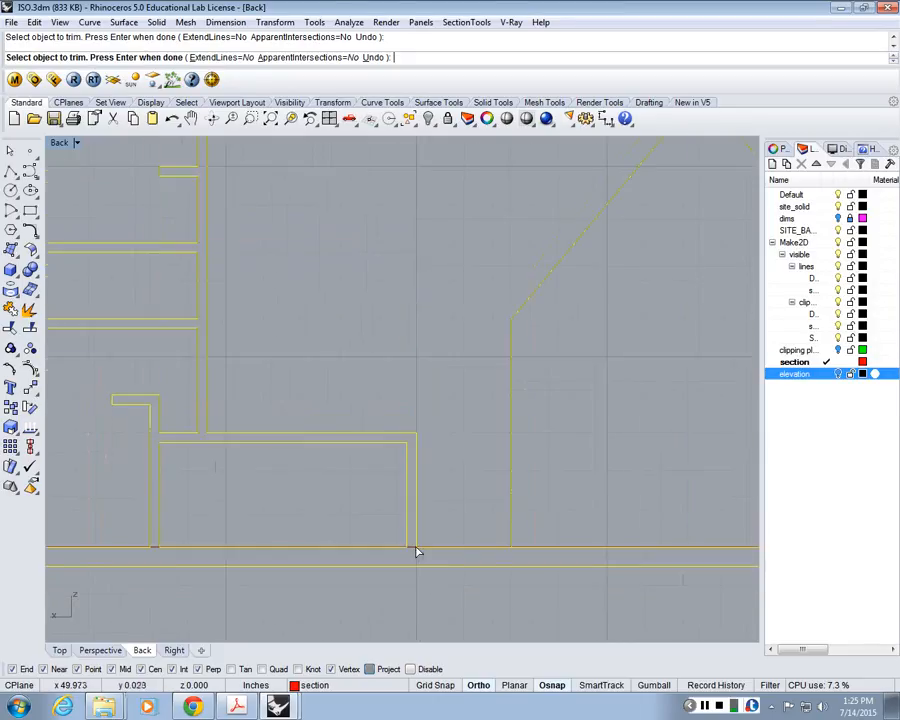
Trim the ground line across the gabled house and finish the Trim command
right_drag(732, 529, 576, 518)
scroll(565, 522, down, 10)
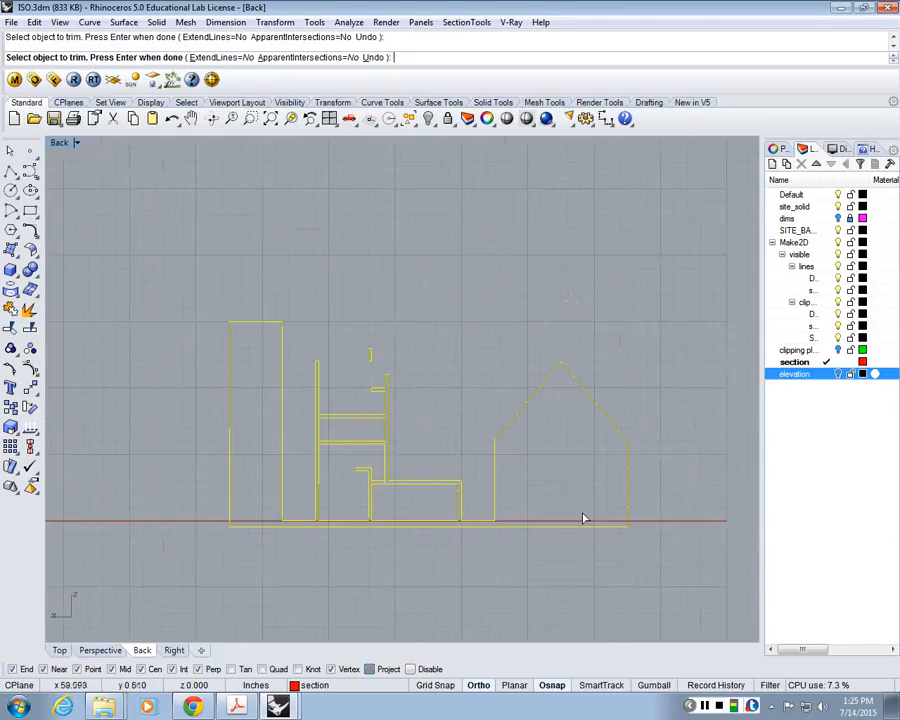
scroll(412, 519, up, 4)
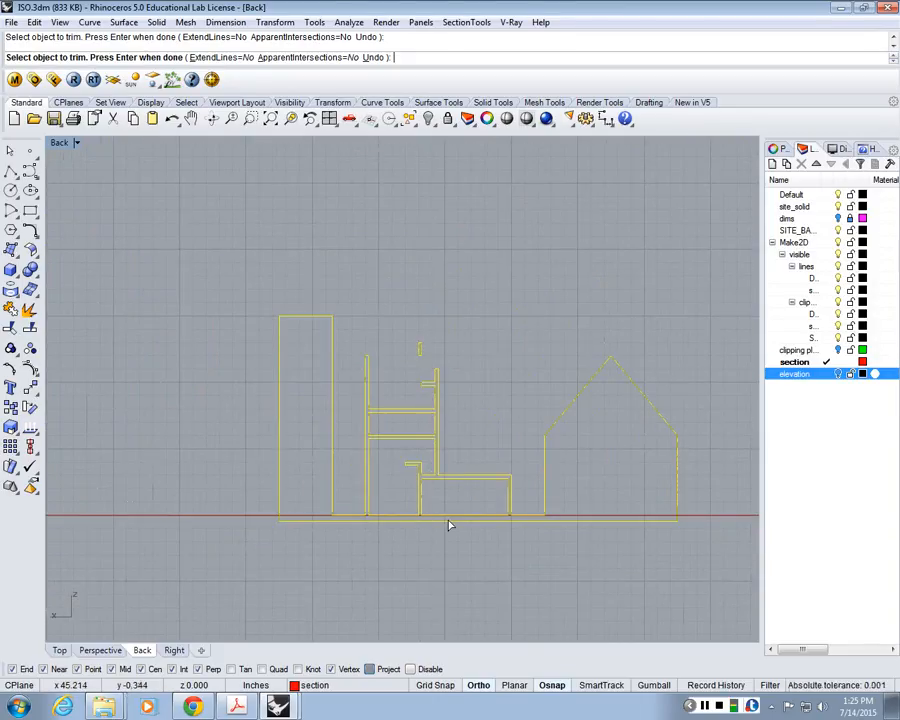
scroll(437, 376, up, 2)
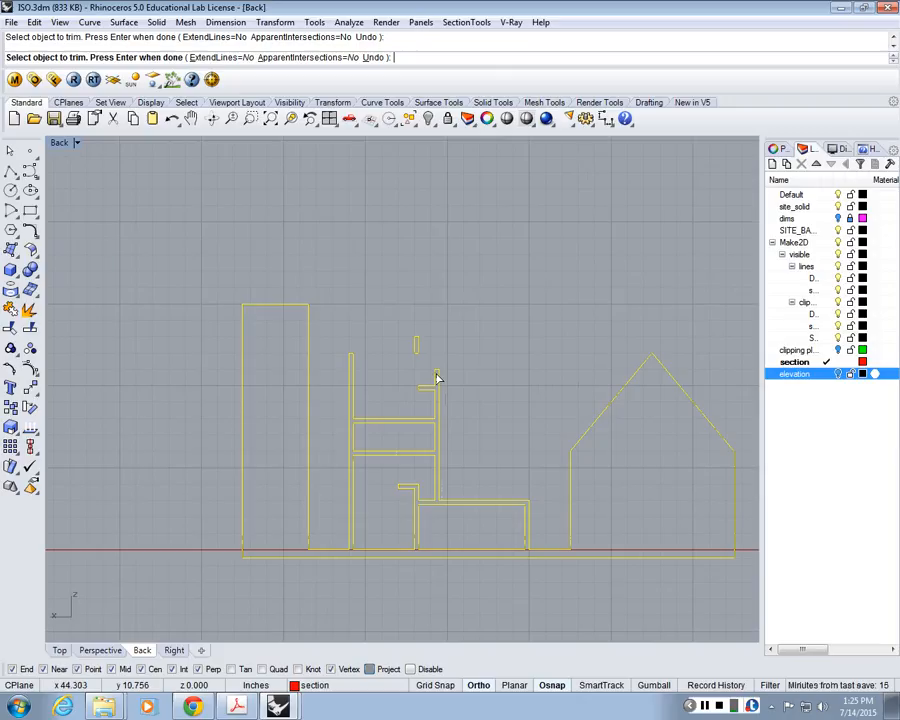
right_drag(448, 424, 391, 444)
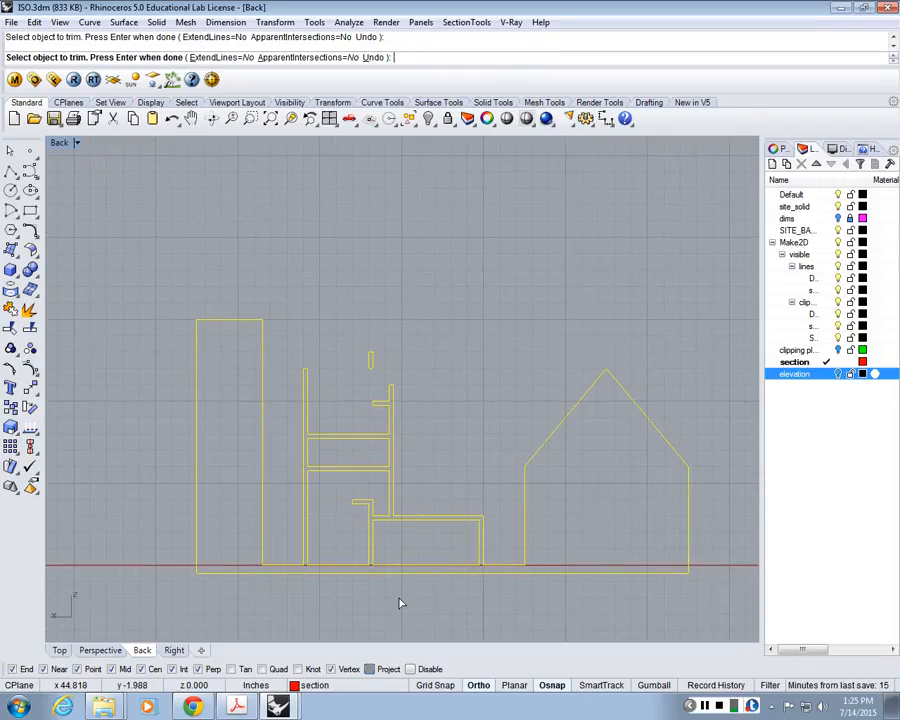
key(Return)
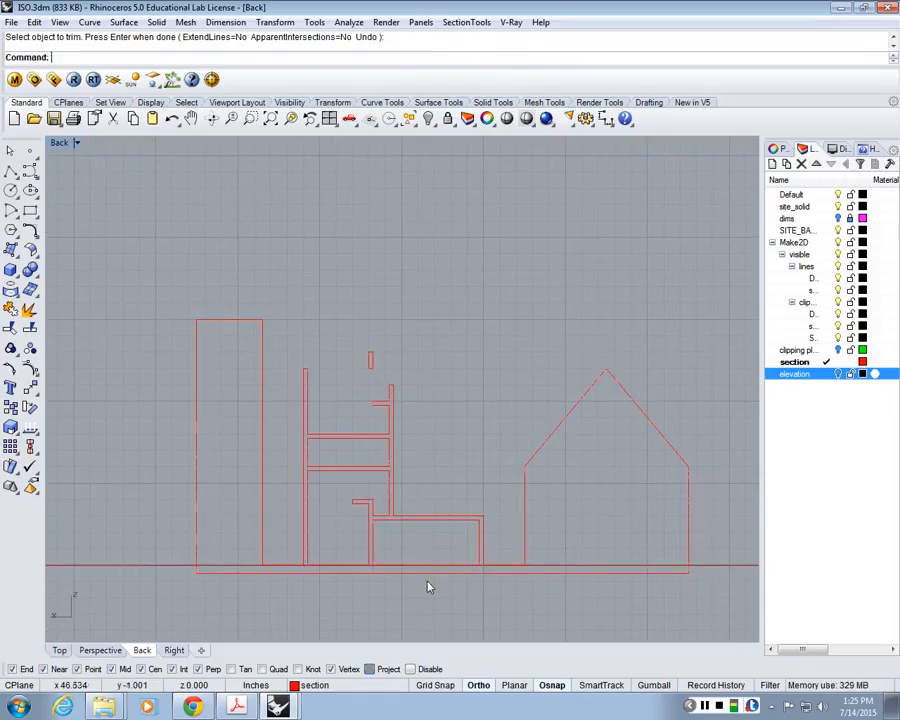
Delete the bottom line segments of the site base beneath the whole section
click(437, 574)
key(Delete)
click(480, 576)
key(Delete)
click(263, 580)
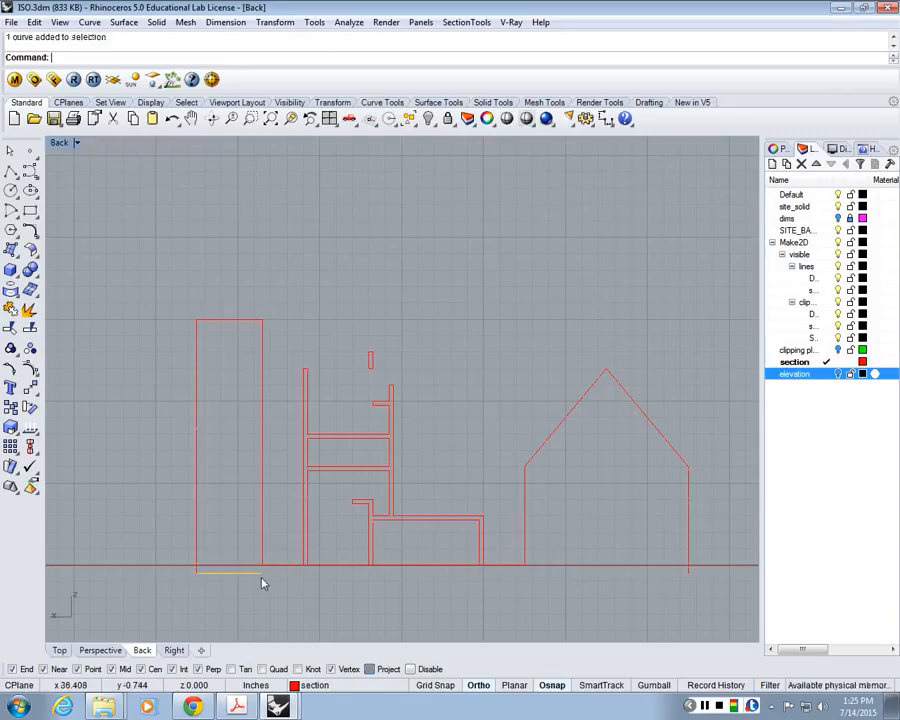
key(Delete)
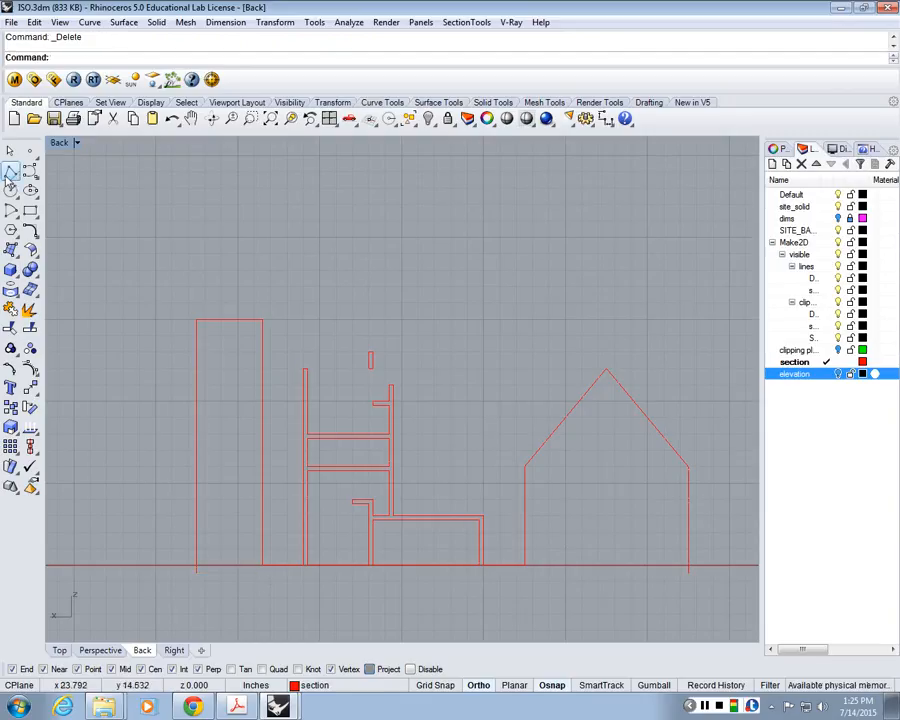
click(10, 171)
scroll(261, 566, up, 2)
click(262, 565)
right_click(230, 572)
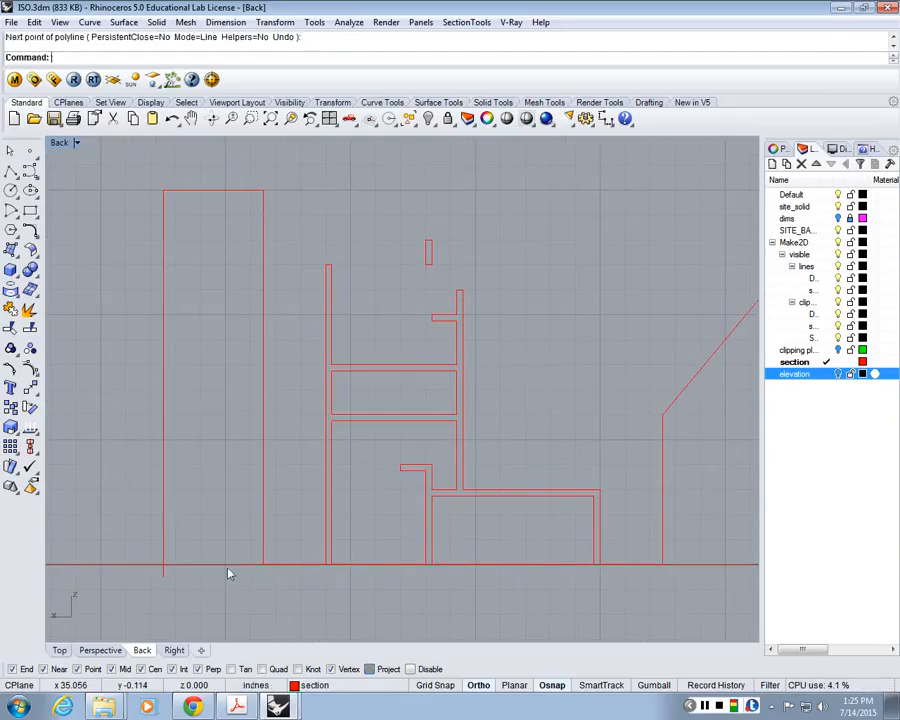
right_click(233, 572)
scroll(268, 563, up, 3)
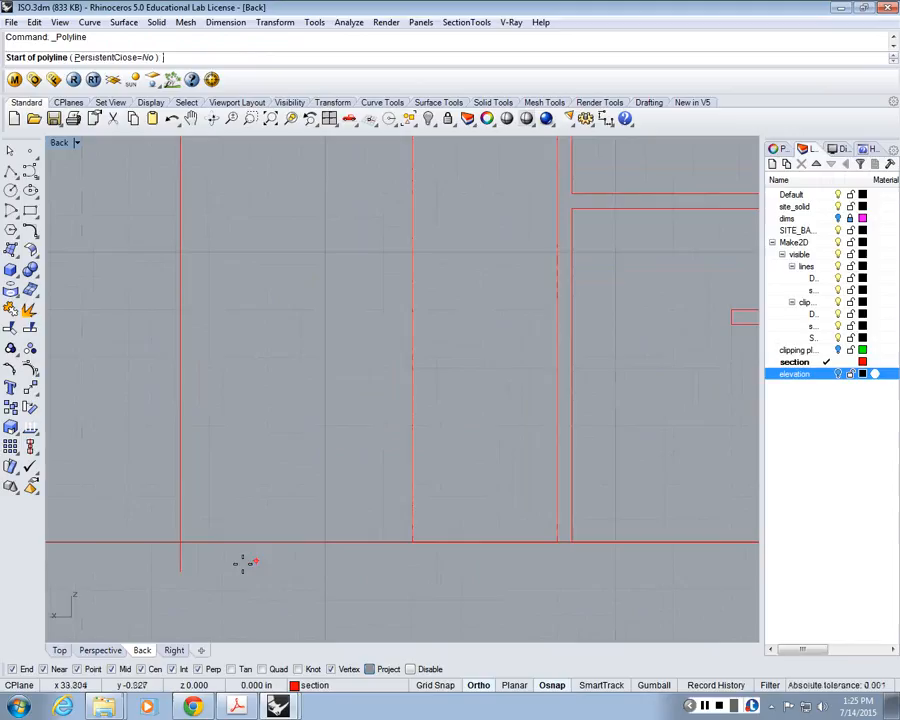
right_click(181, 550)
Delete the short stub below ground level at the tall block's outer edge
click(181, 550)
key(Delete)
scroll(243, 548, down, 10)
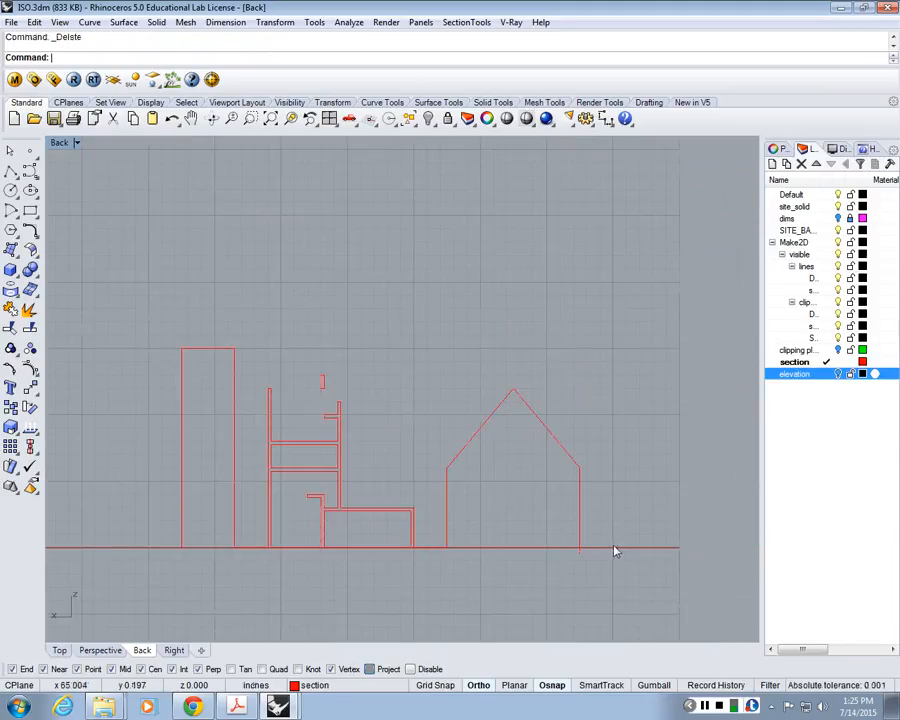
Delete the short stub below ground level at the gabled house's outer edge
scroll(565, 553, up, 5)
click(604, 553)
key(Delete)
scroll(606, 550, down, 5)
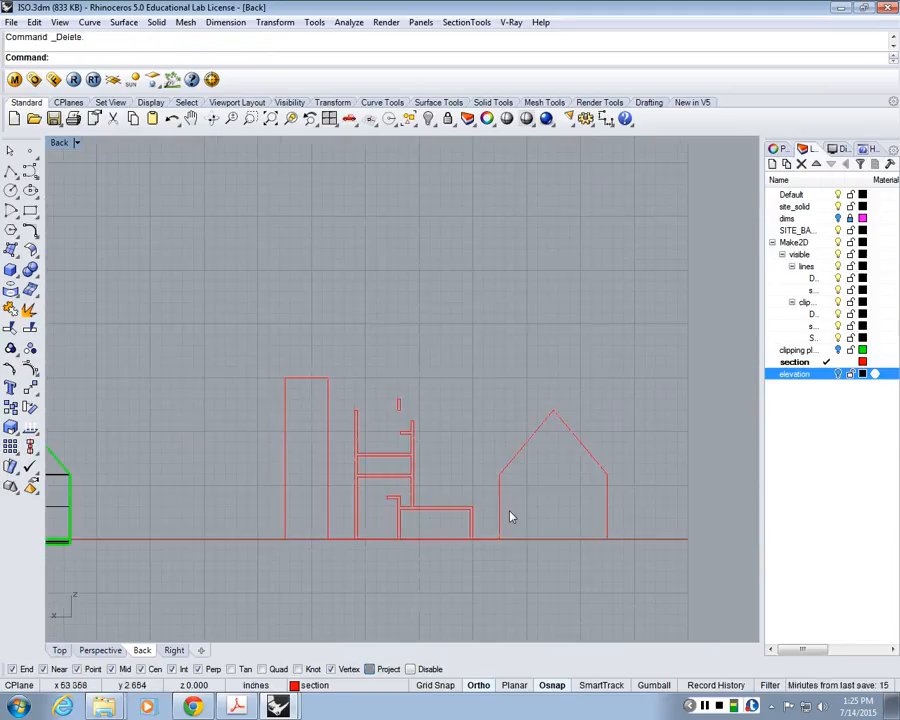
Select all the section curves to check the cleaned outline, and clear the selection
drag(510, 516, 247, 309)
scroll(401, 465, up, 2)
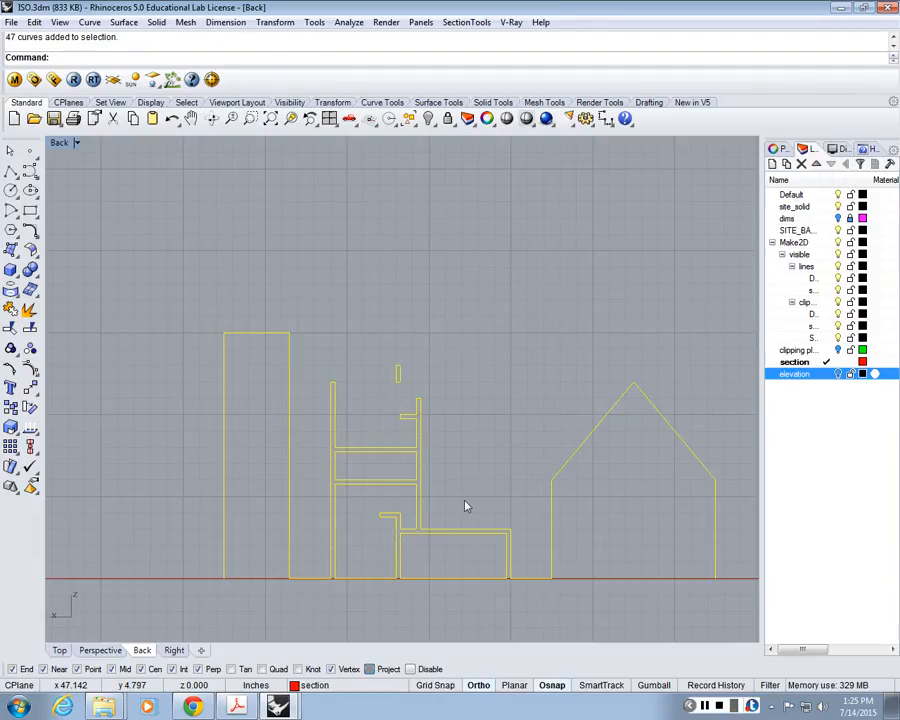
mouse_move(509, 533)
right_down()
mouse_move(448, 458)
mouse_move(293, 545)
right_up()
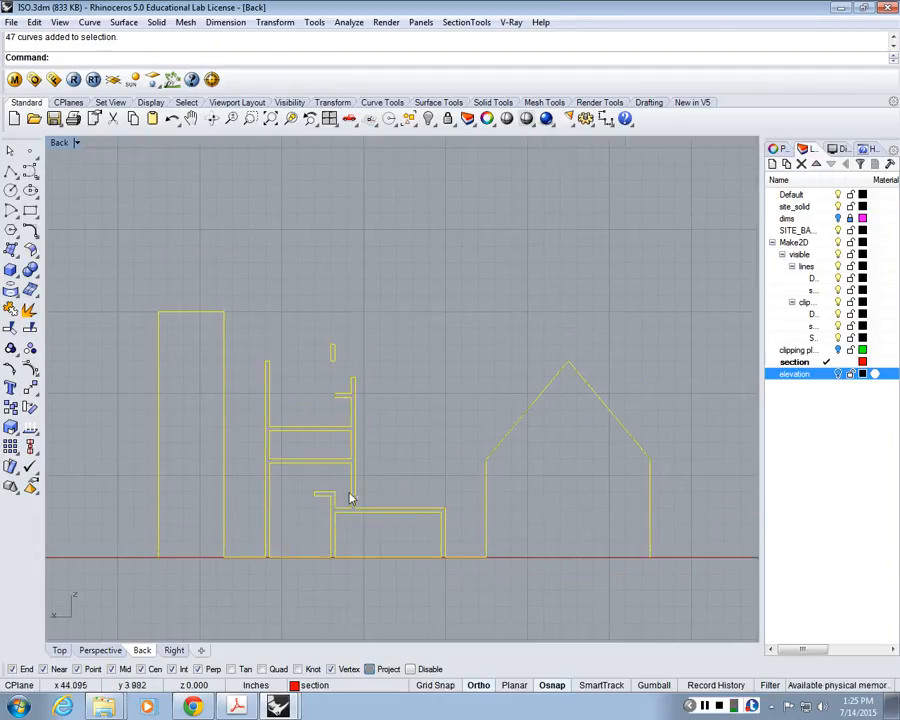
click(297, 322)
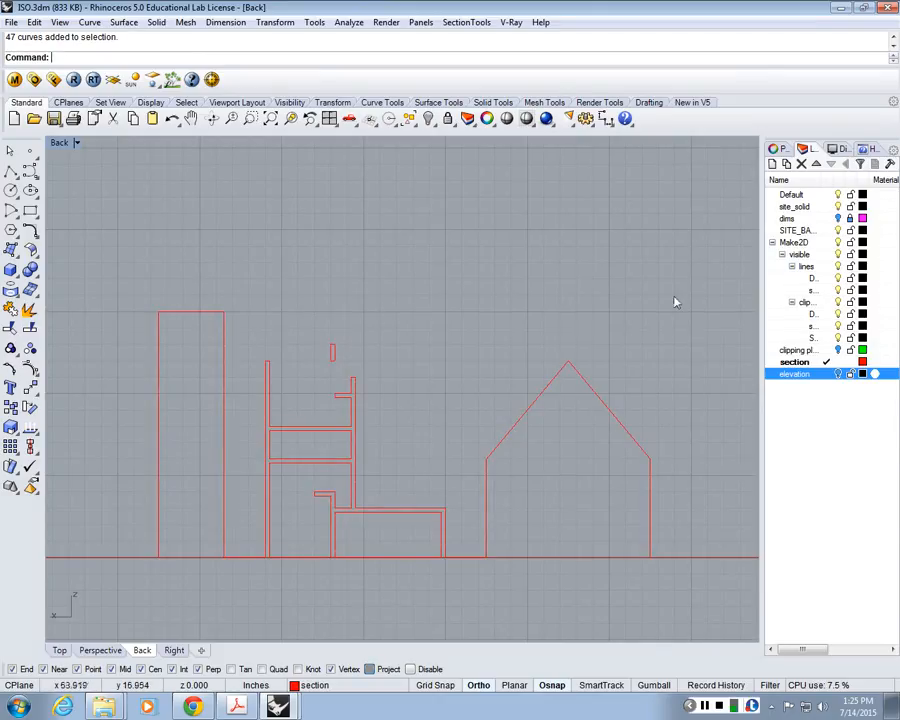
Make the elevation layer current and hide the section layer
click(826, 373)
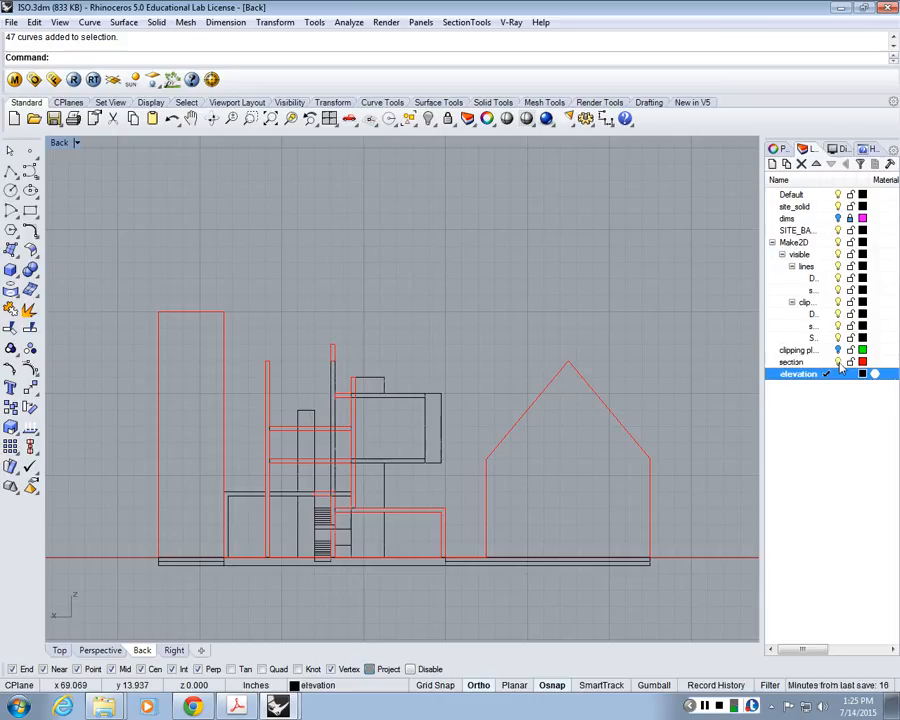
click(838, 362)
right_drag(296, 467, 343, 482)
scroll(388, 450, up, 6)
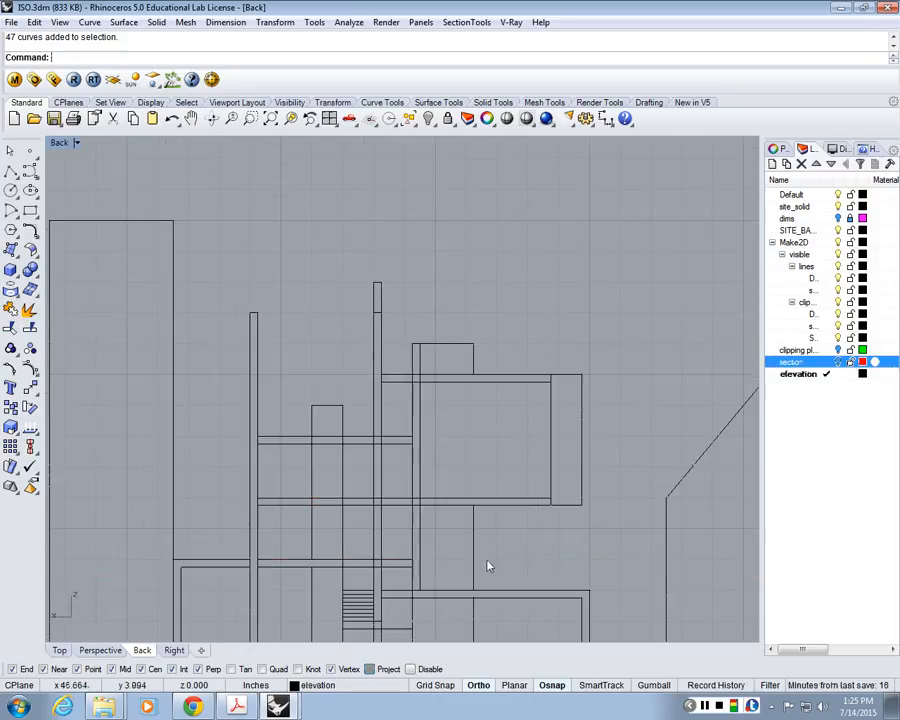
scroll(416, 360, up, 2)
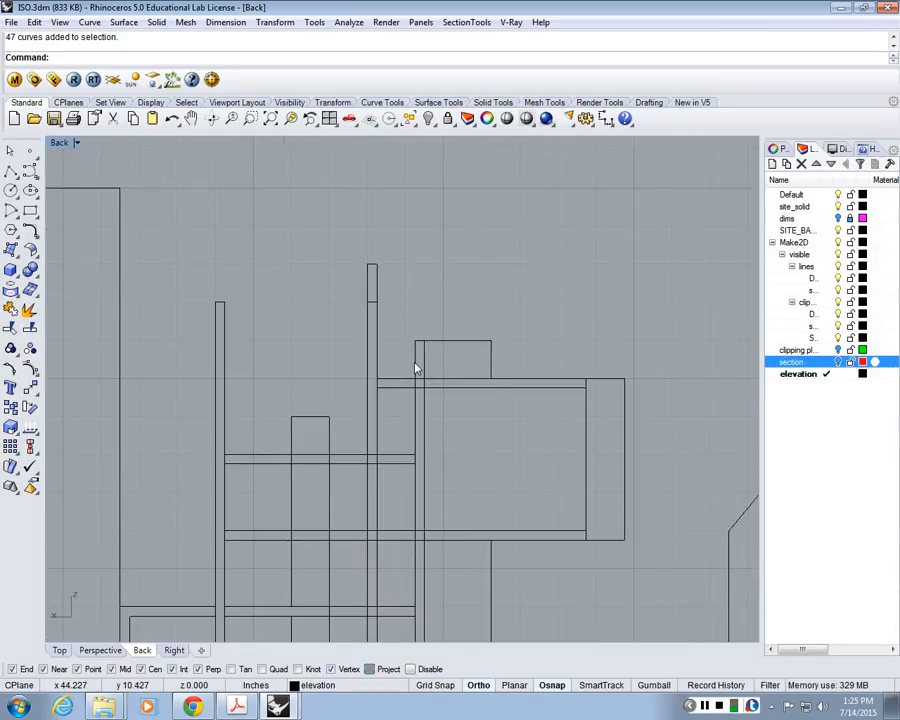
Set the Back viewport to Shaded display and examine the edges of the model's projecting upper room against the elevation
scroll(416, 368, down, 8)
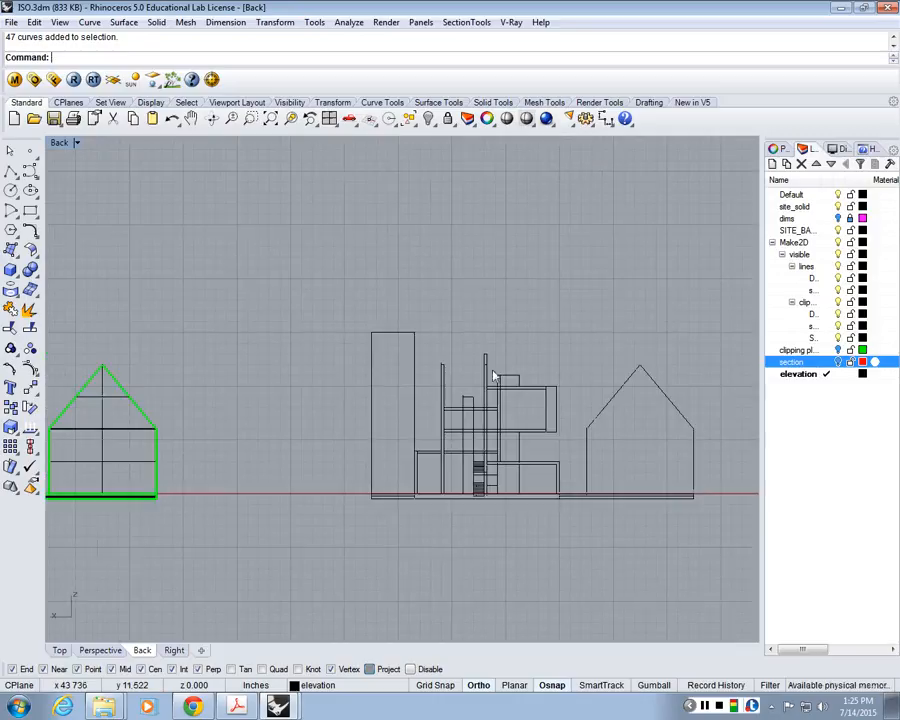
right_click(61, 143)
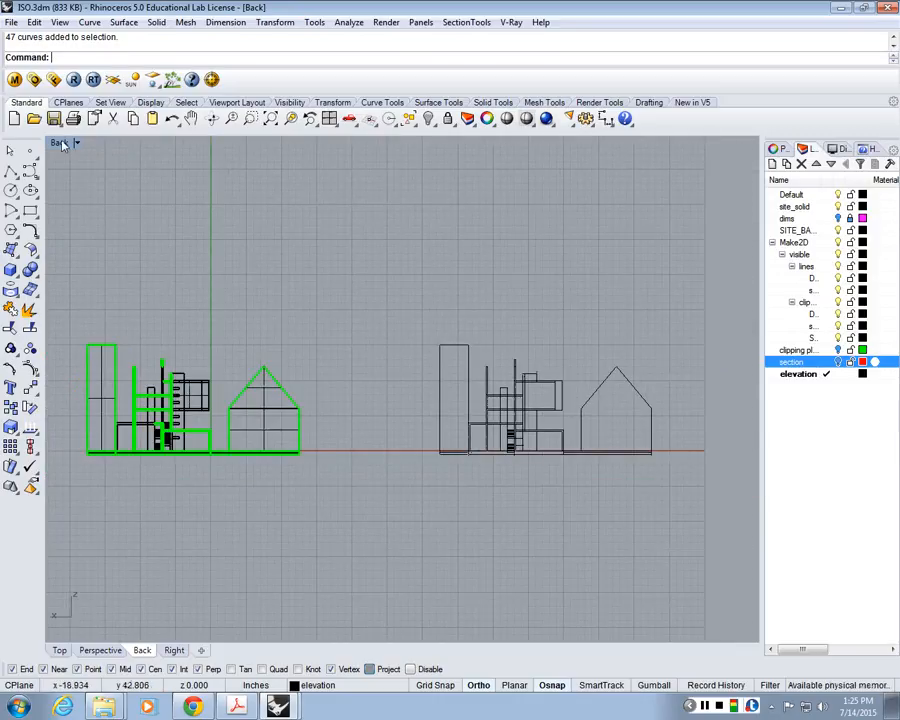
click(100, 191)
scroll(160, 400, up, 8)
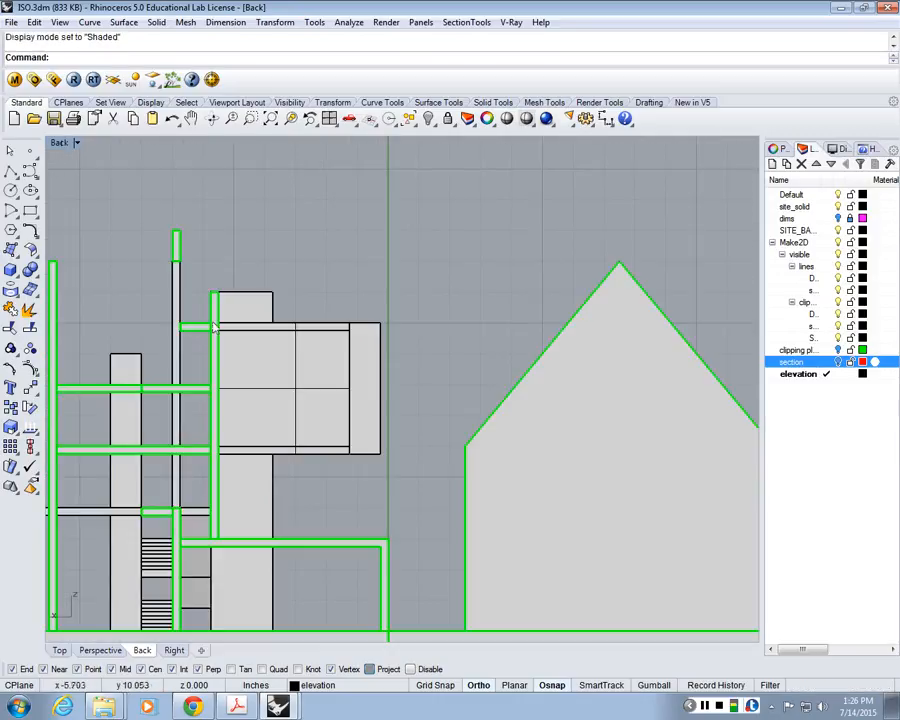
scroll(265, 342, down, 3)
scroll(265, 342, up, 2)
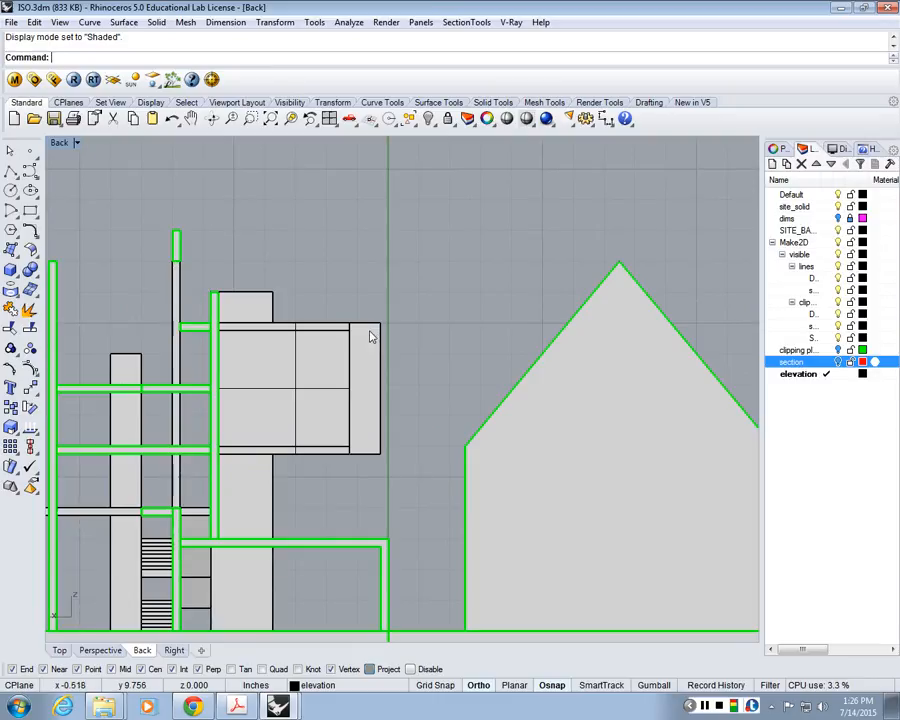
scroll(369, 332, up, 3)
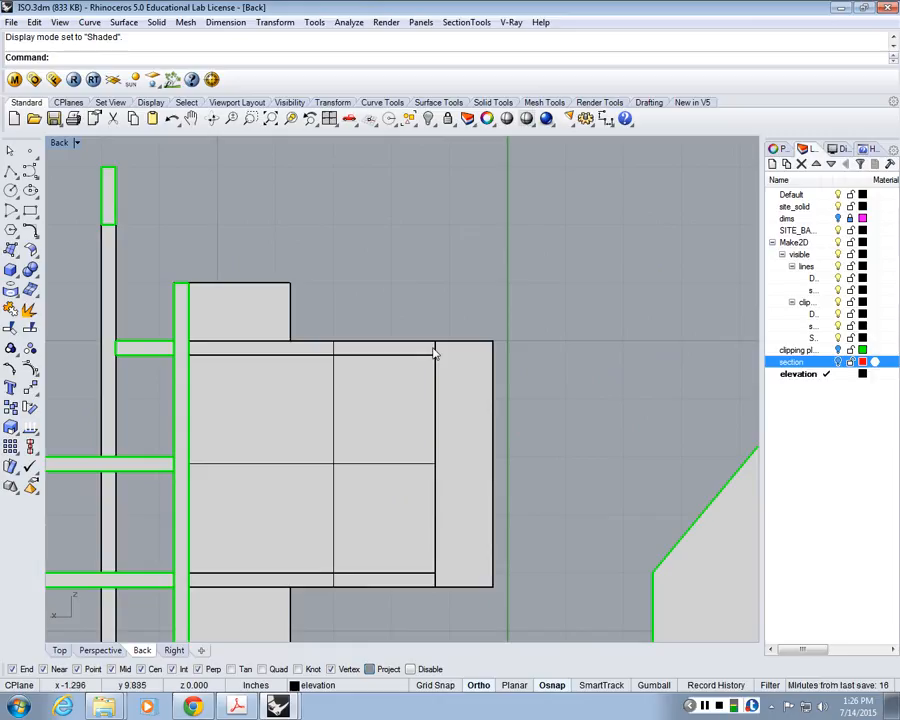
scroll(435, 352, down, 8)
right_drag(442, 371, 143, 330)
right_drag(720, 372, 127, 350)
Trim the projecting upper room's inner wall line where it crosses the roof slab, using the room's outlines as cutting objects
click(873, 338)
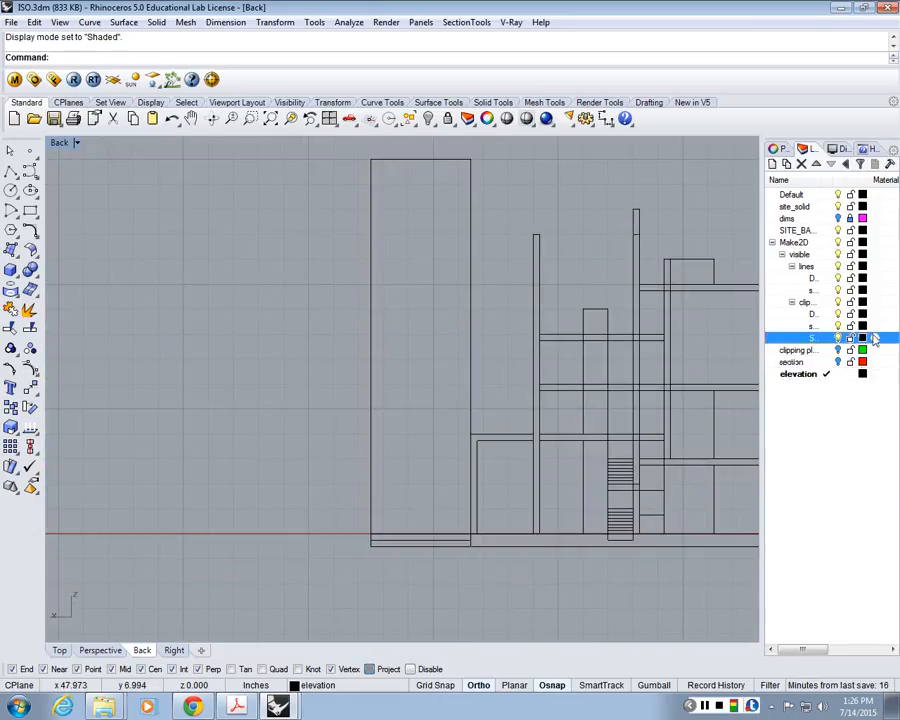
scroll(554, 270, up, 4)
scroll(436, 256, up, 2)
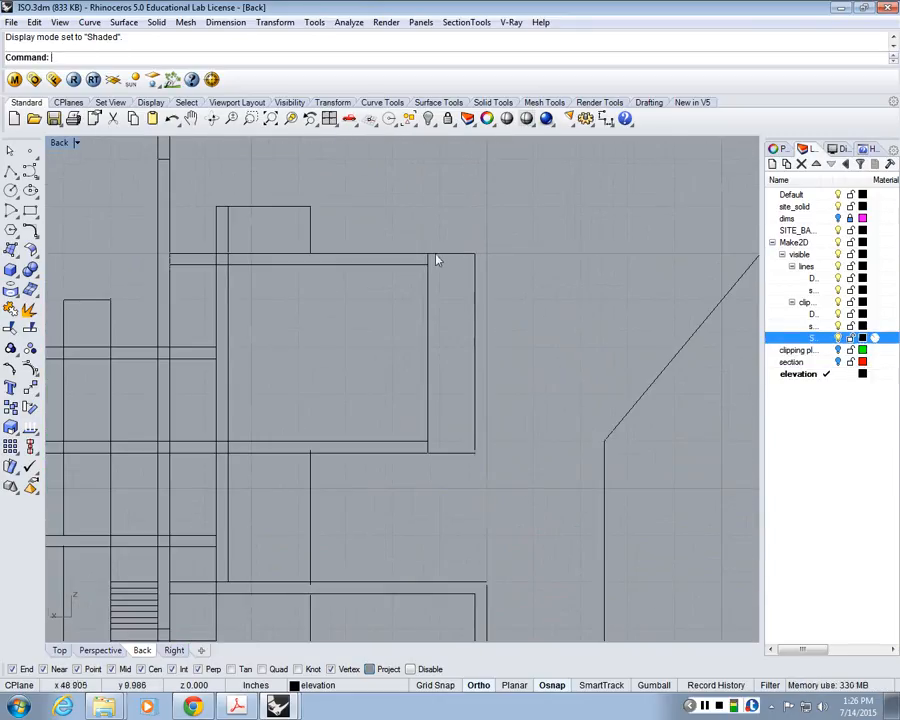
scroll(433, 256, up, 2)
text(trim)
key(Return)
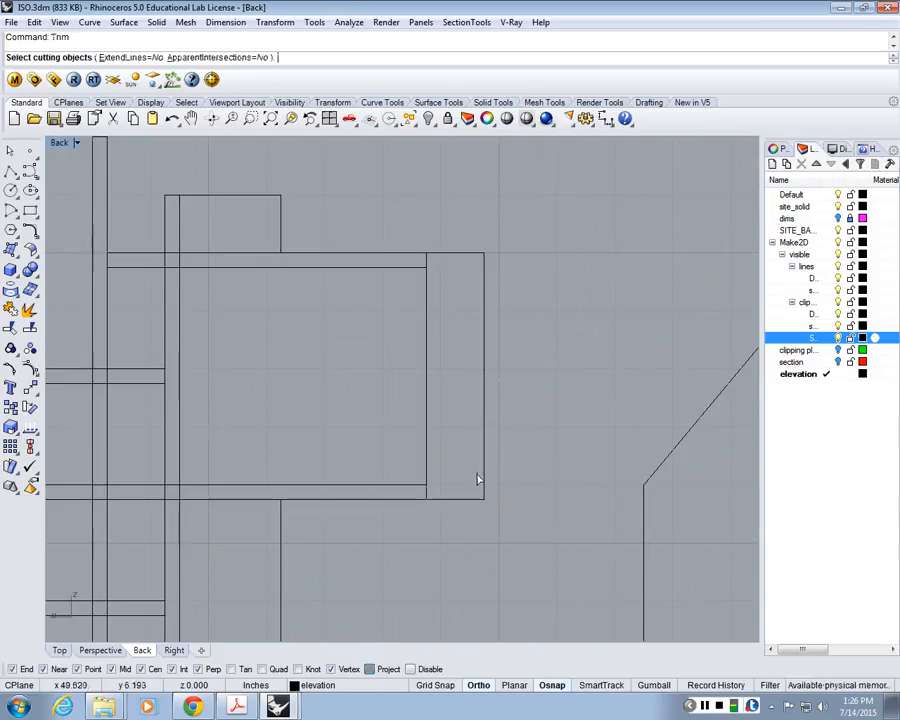
drag(477, 476, 418, 218)
key(Return)
scroll(429, 237, up, 6)
click(427, 271)
Trim the same inner wall line across the projecting room's floor slab and finish the Trim command
right_drag(429, 268, 433, 173)
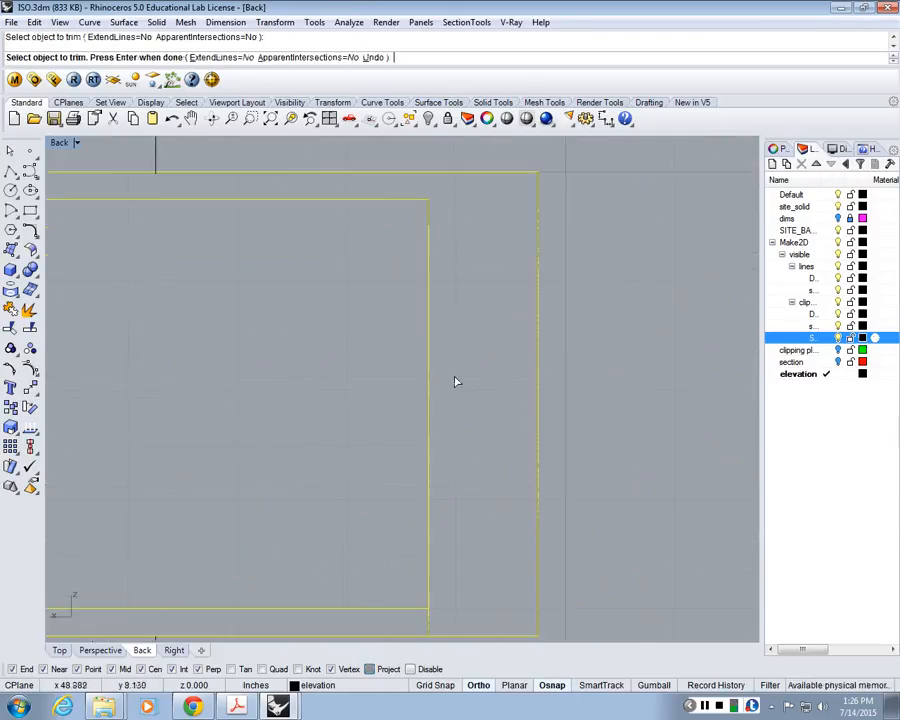
right_drag(453, 622, 456, 510)
click(431, 509)
scroll(440, 501, down, 6)
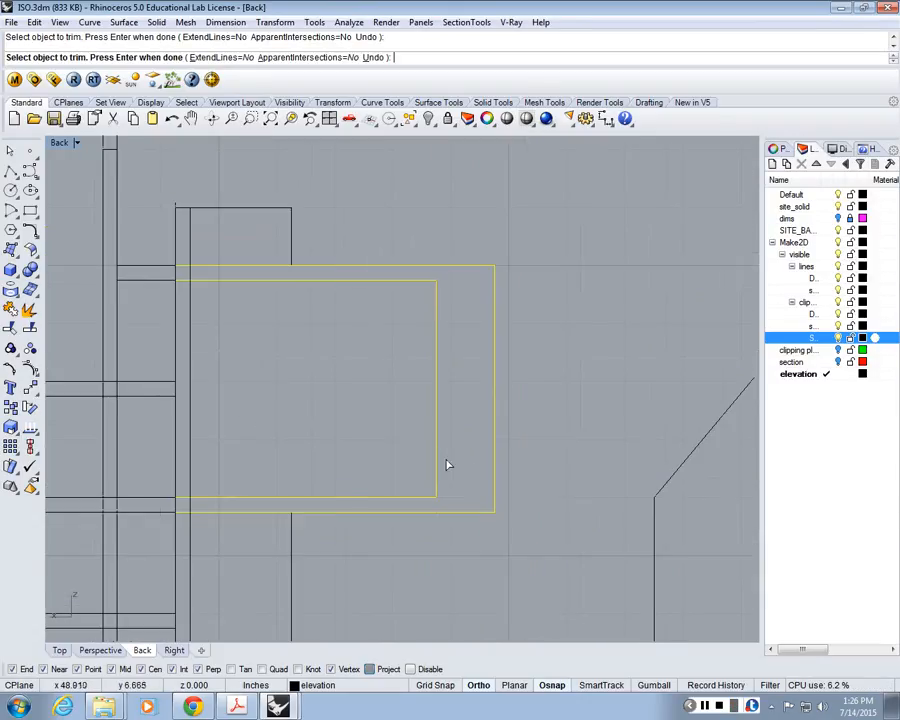
key(Return)
scroll(488, 311, down, 4)
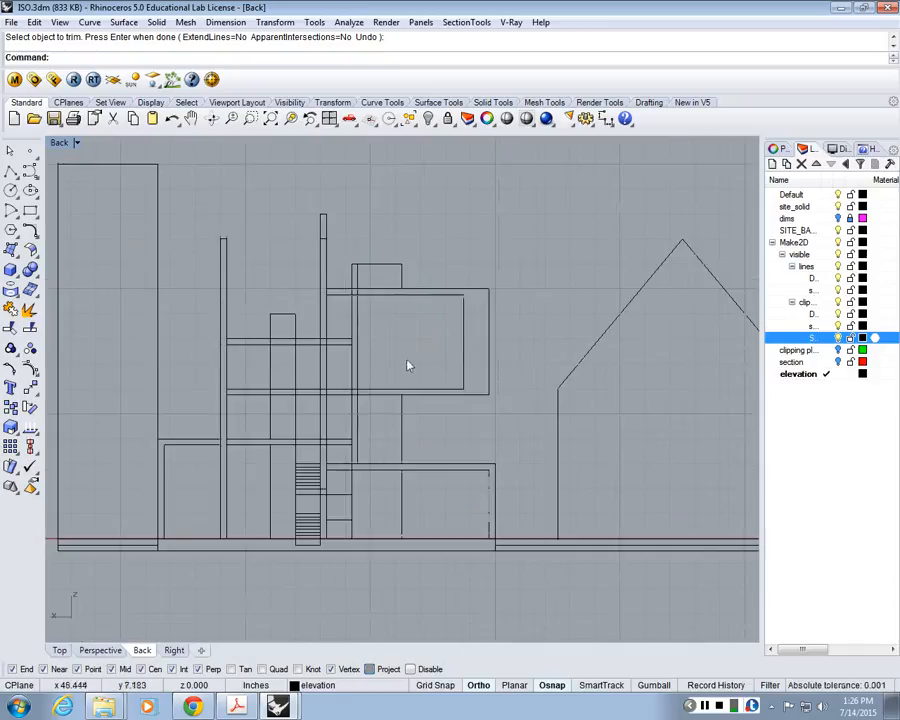
Examine the elevation's floors, stair and lower rooms for other stray lines
scroll(410, 478, up, 6)
scroll(516, 420, down, 2)
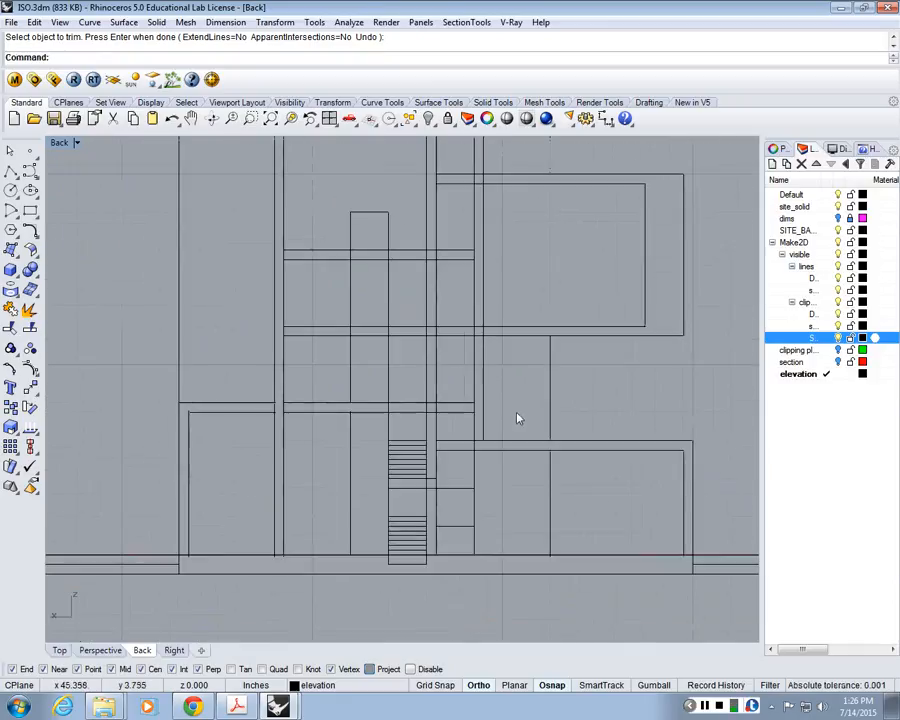
scroll(344, 398, up, 3)
scroll(534, 384, down, 4)
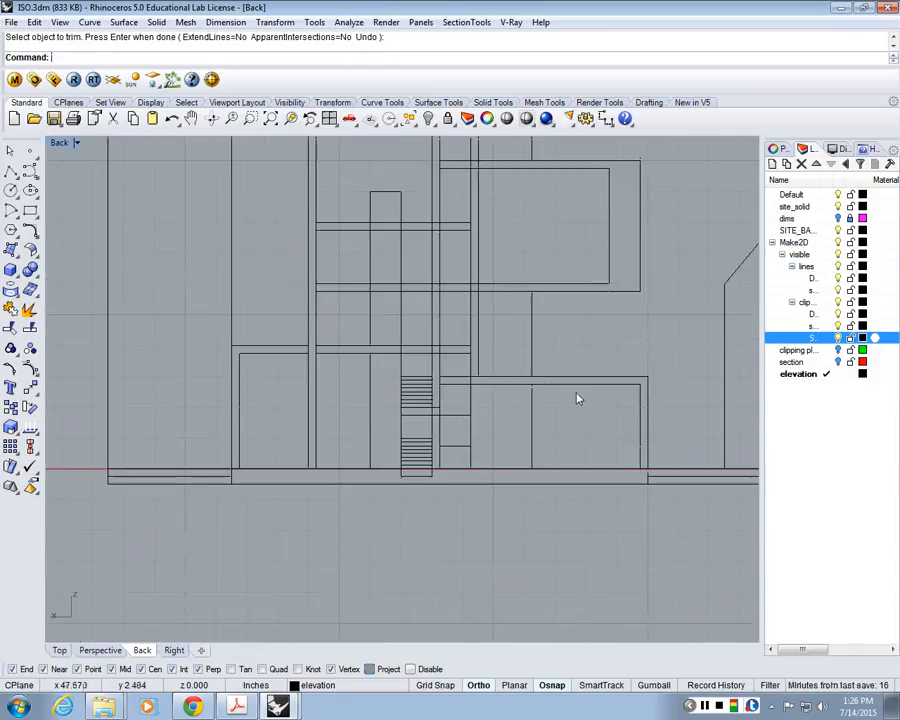
scroll(520, 415, down, 1)
scroll(464, 386, down, 2)
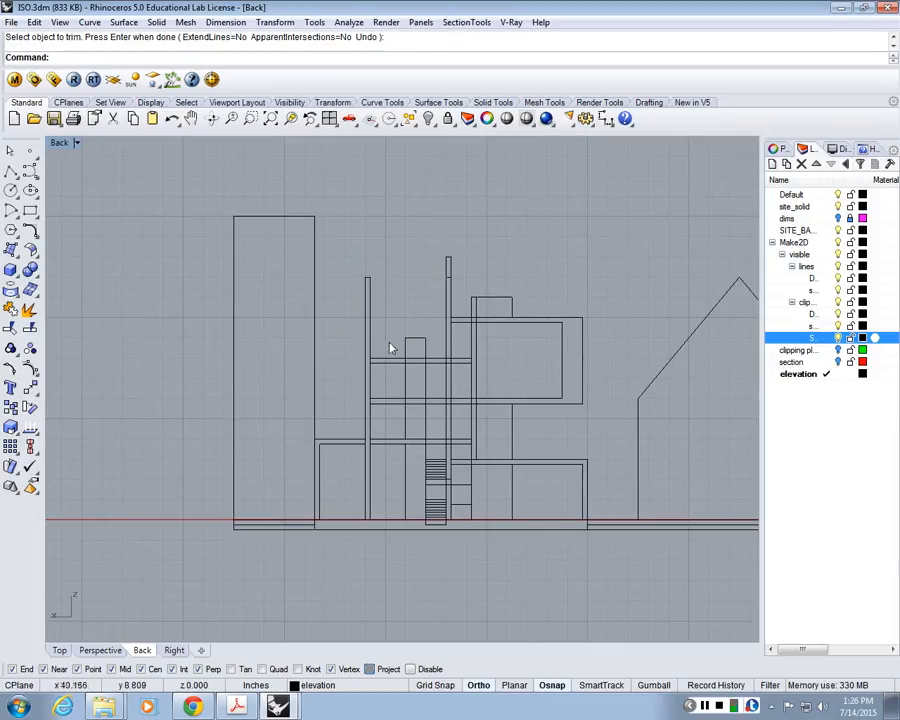
right_drag(452, 482, 430, 466)
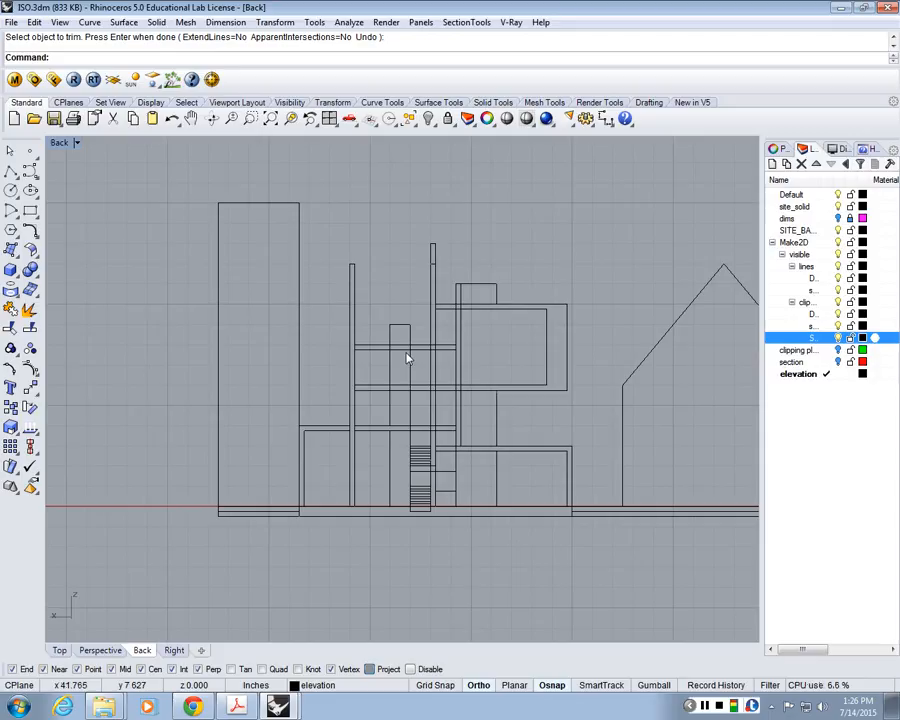
Delete the site base lines below ground level across the whole elevation
right_drag(492, 469, 433, 438)
right_drag(497, 445, 453, 439)
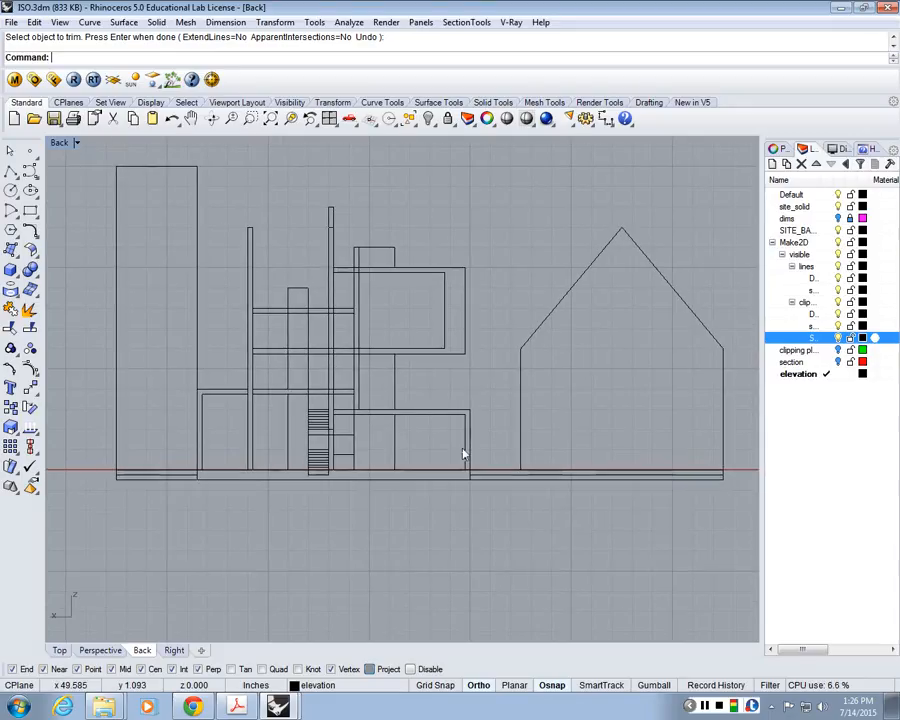
drag(740, 497, 78, 477)
key(Delete)
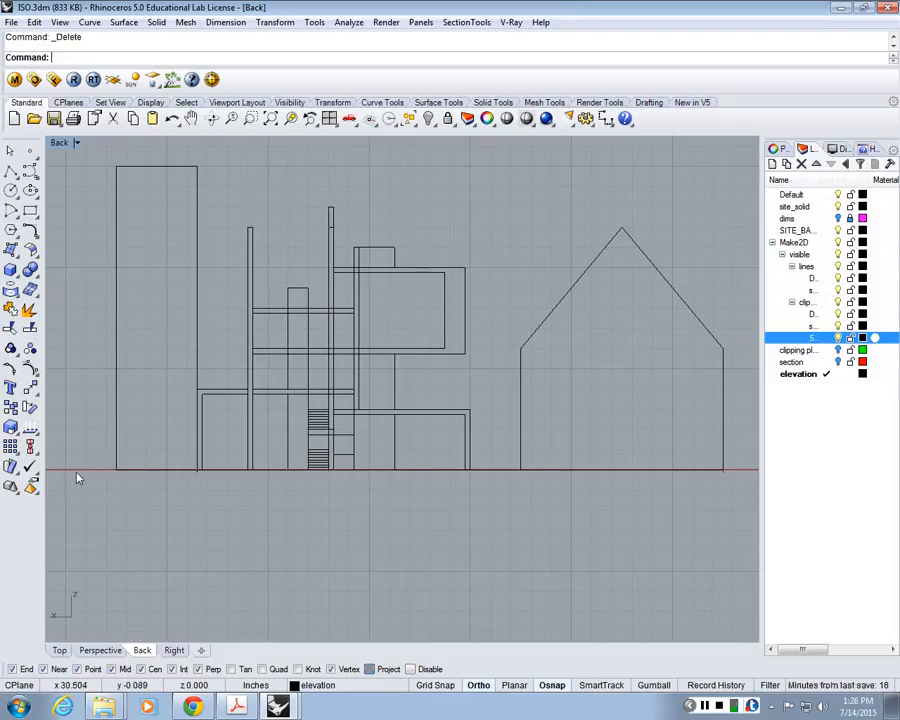
Check the ground line beneath the gabled house and the full set of elevation curves by selecting them, and clear the selection
click(552, 472)
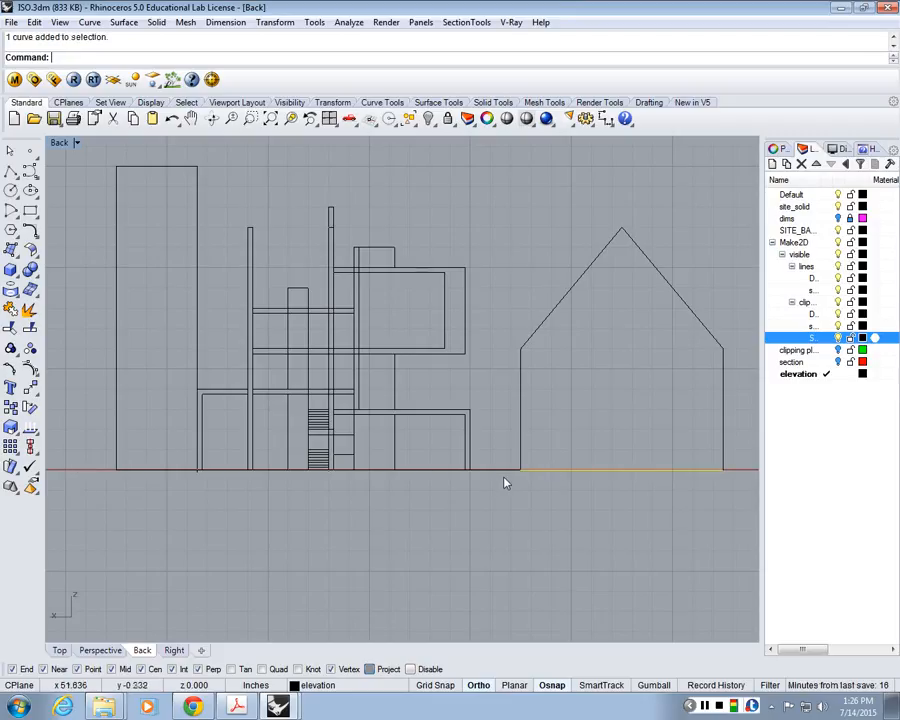
click(504, 483)
scroll(426, 503, down, 6)
drag(253, 316, 610, 506)
scroll(570, 498, up, 6)
click(667, 506)
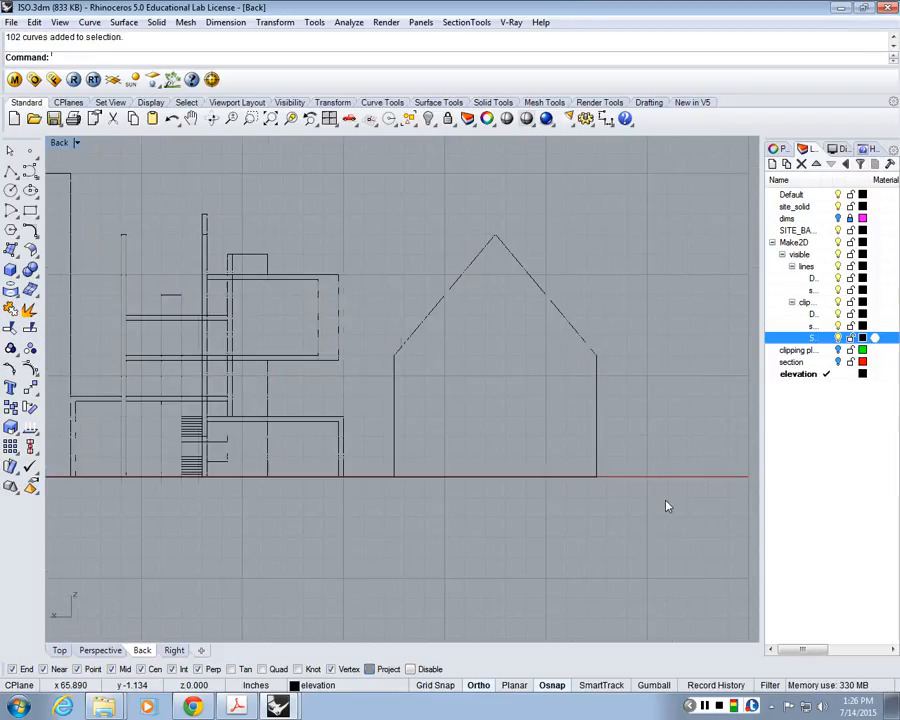
Show the section layer again and select all objects on it
scroll(667, 506, down, 3)
click(791, 361)
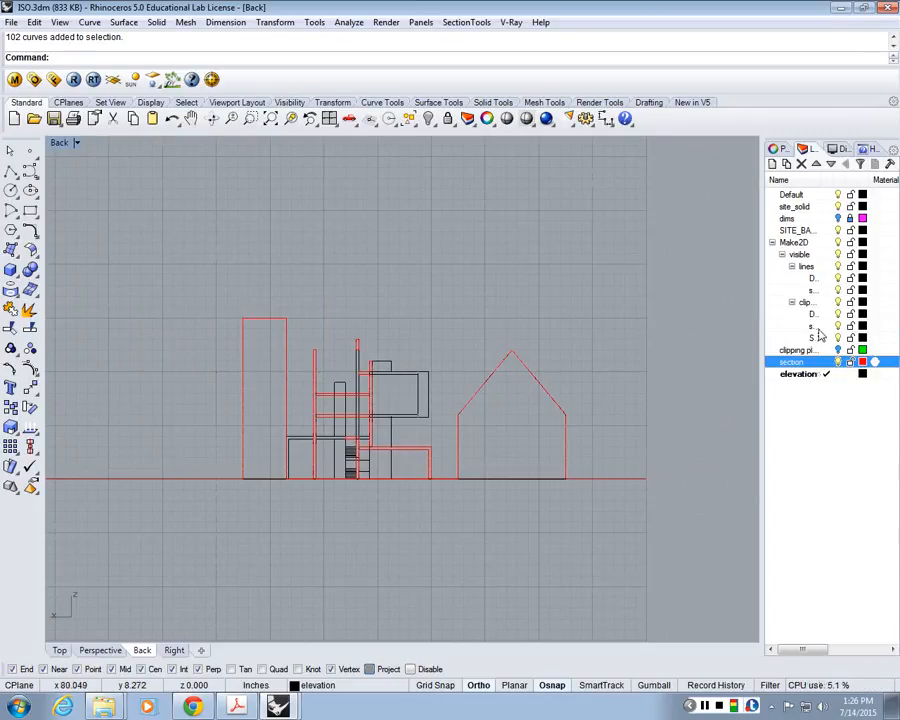
right_click(810, 362)
click(792, 573)
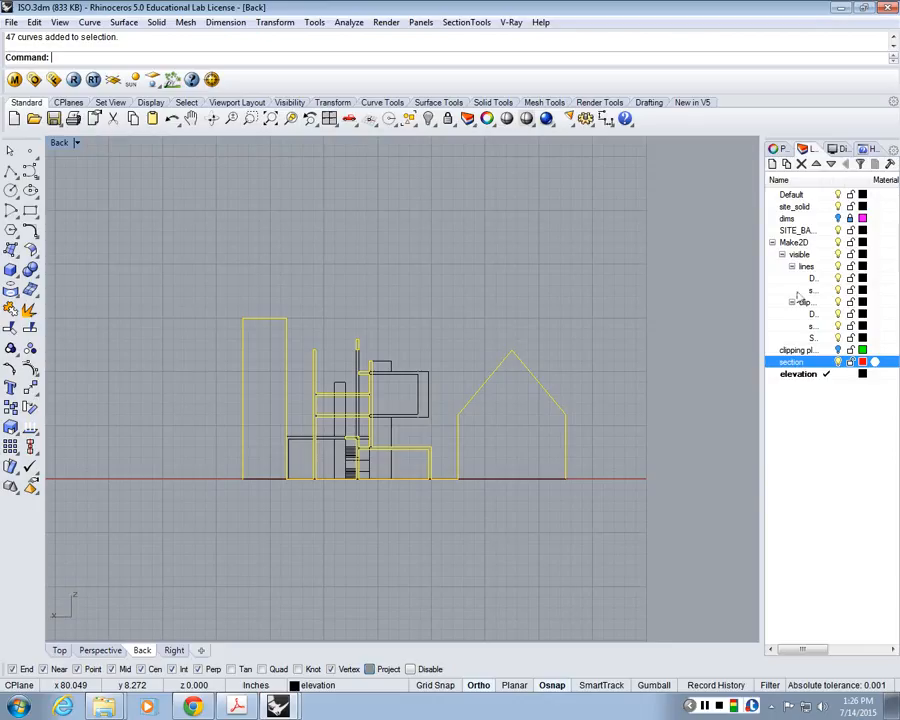
Set the print width of the section curves to 1.40 and deselect them
click(777, 148)
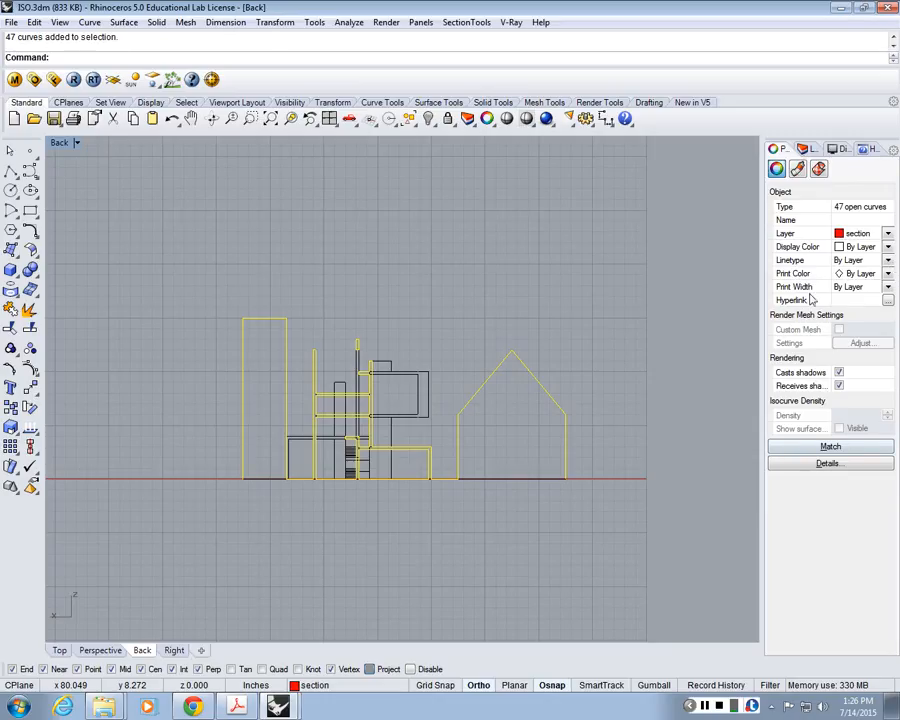
click(888, 287)
click(888, 287)
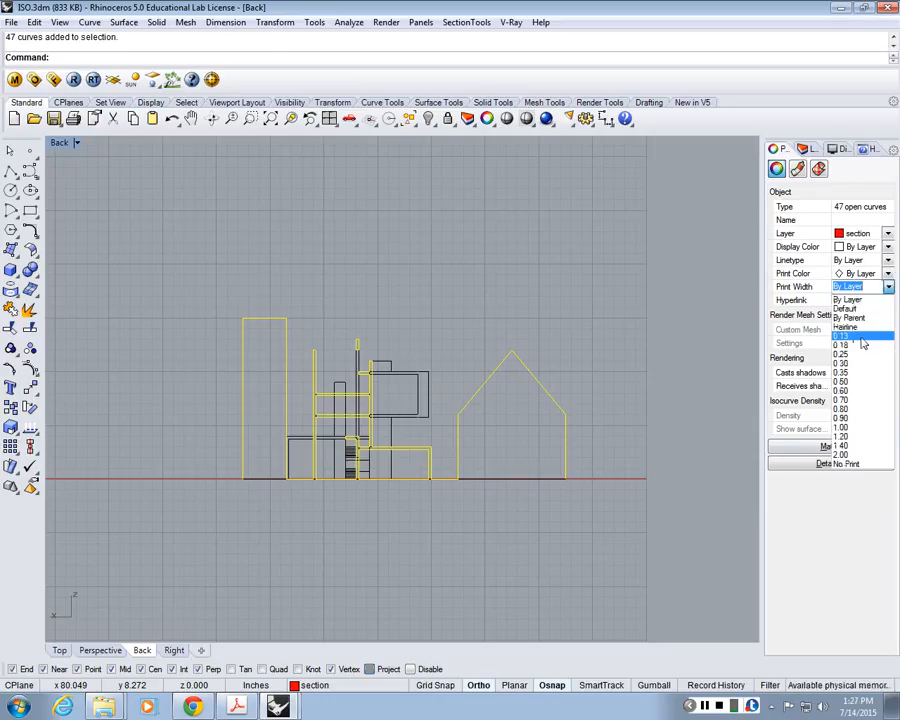
click(815, 342)
click(491, 522)
scroll(364, 456, up, 14)
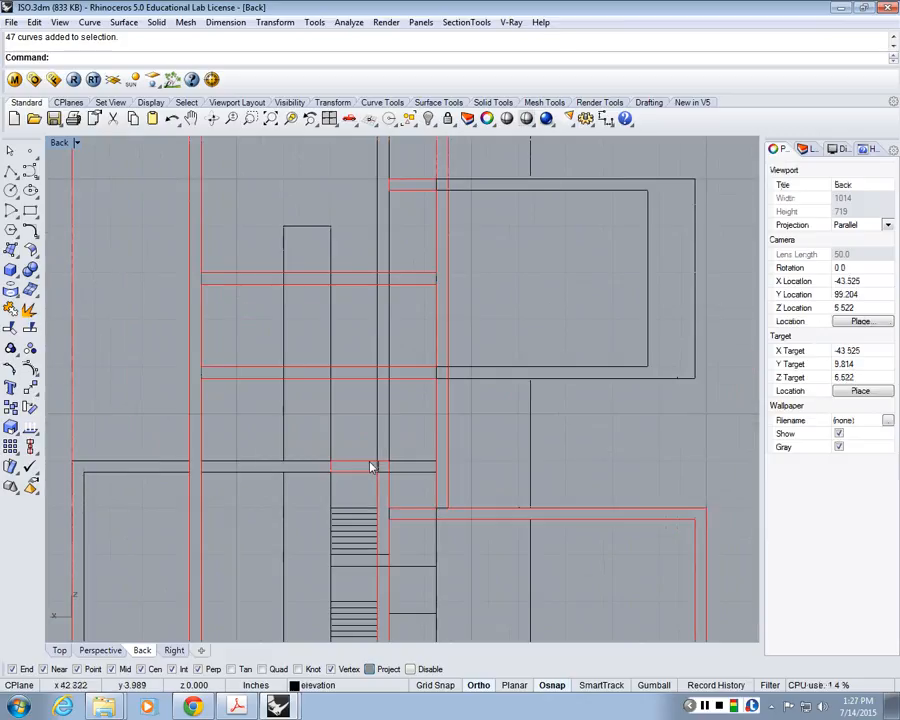
scroll(490, 424, down, 6)
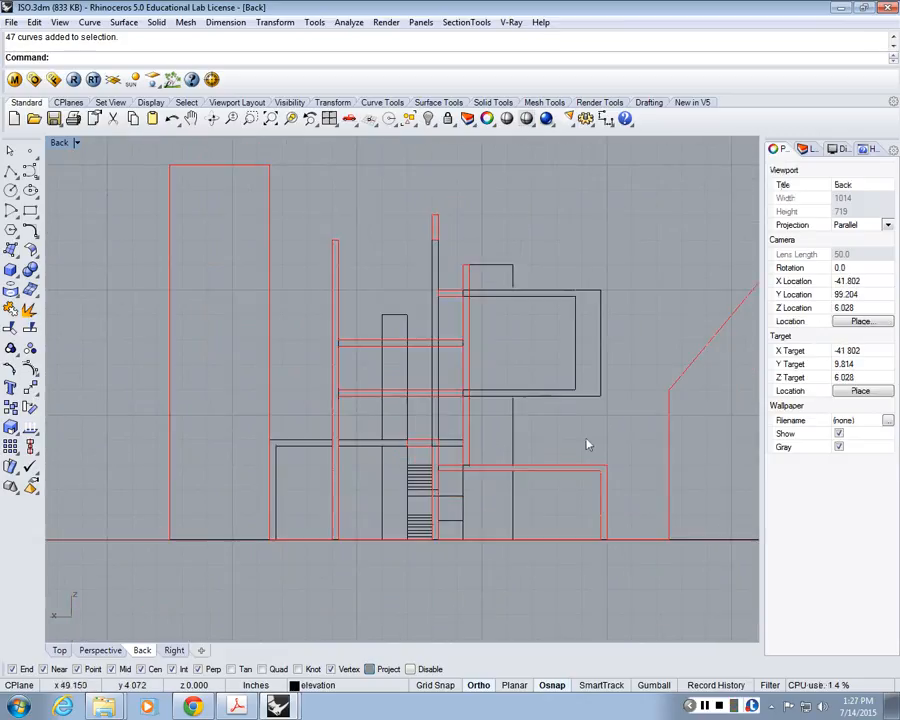
Select all objects on the section layer and inspect their display color and linetype options, keeping both By Layer
click(808, 149)
right_click(806, 361)
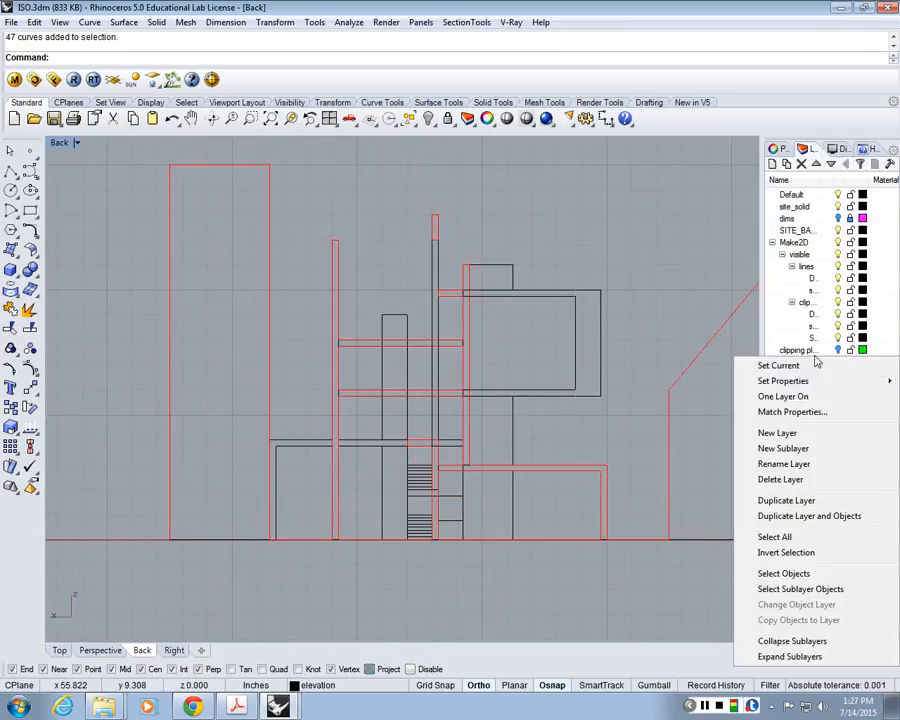
click(803, 572)
click(778, 149)
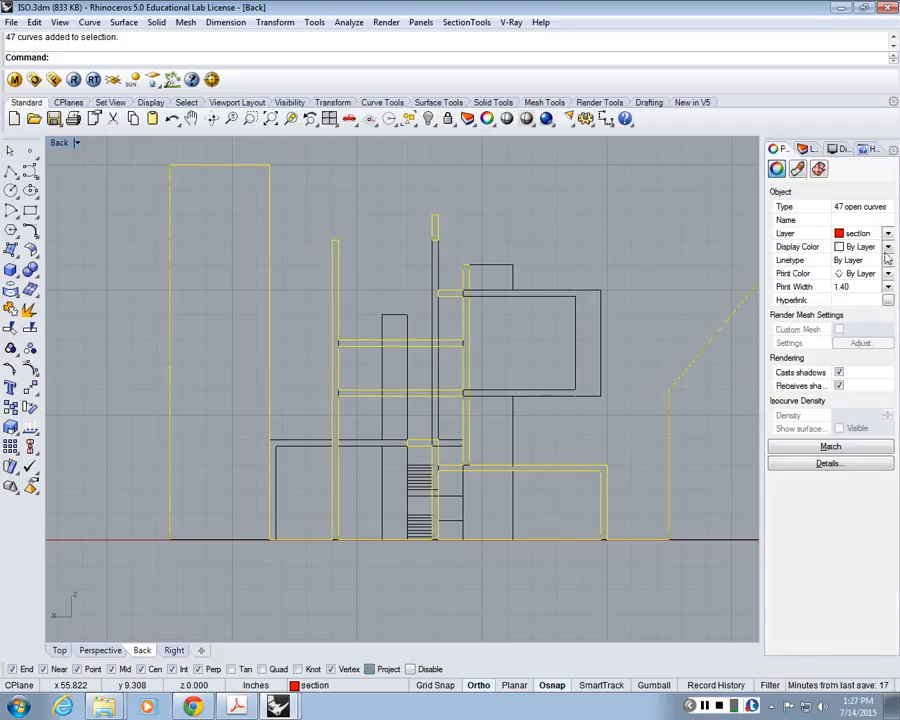
click(887, 247)
click(878, 258)
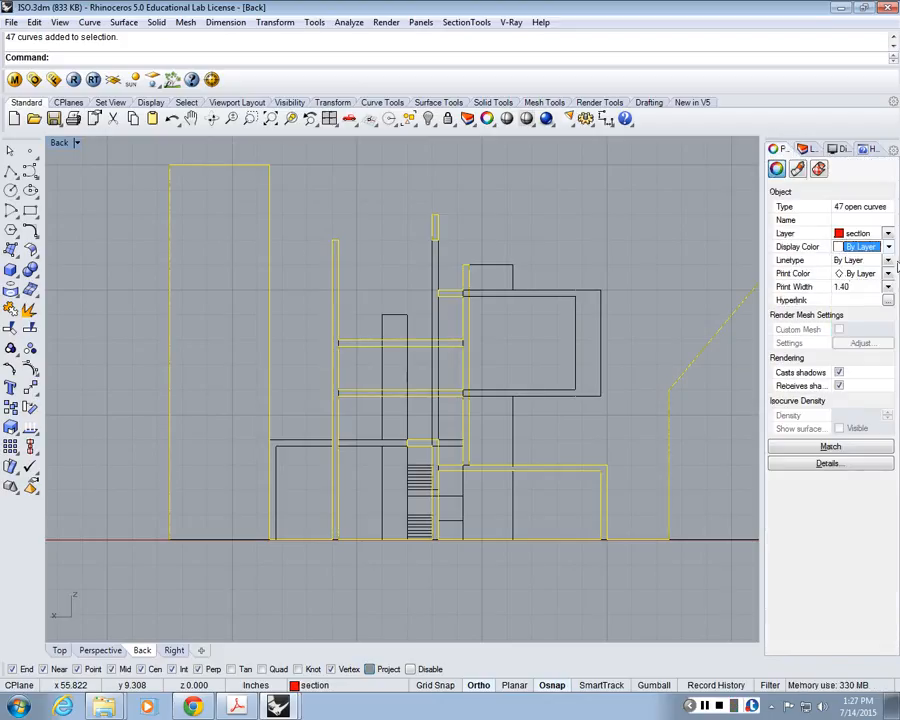
click(888, 261)
click(892, 266)
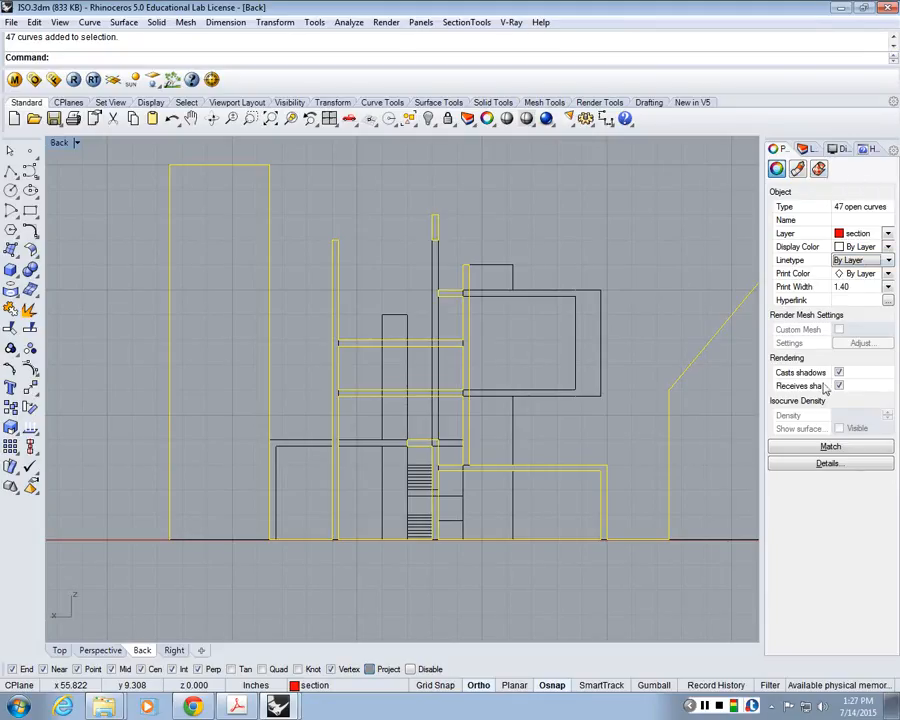
Inspect the detailed object description of the section curves, close it, and deselect the curves
click(829, 463)
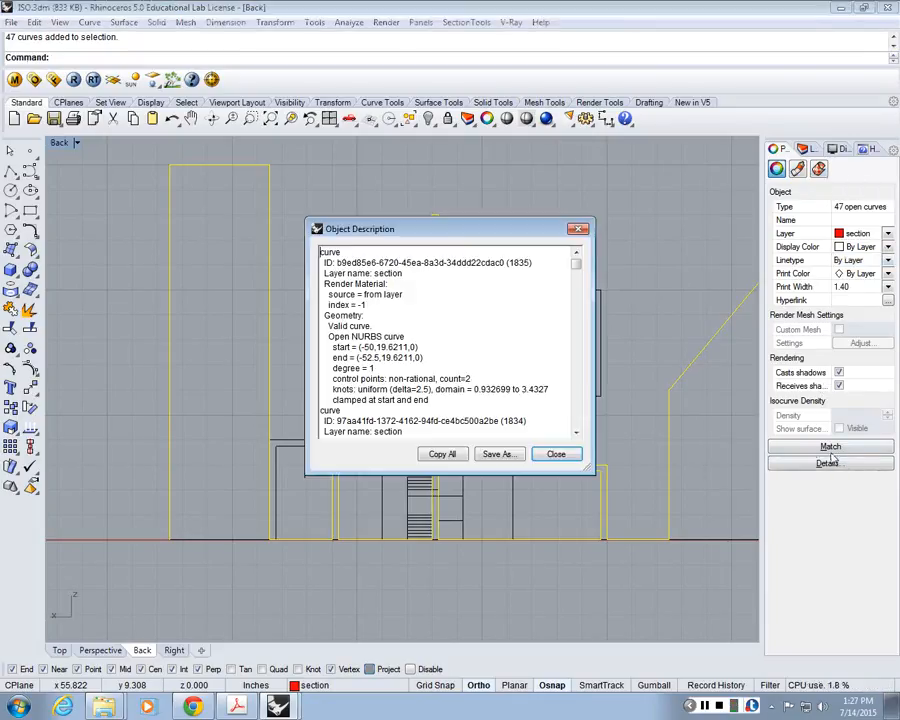
click(580, 231)
scroll(643, 246, down, 10)
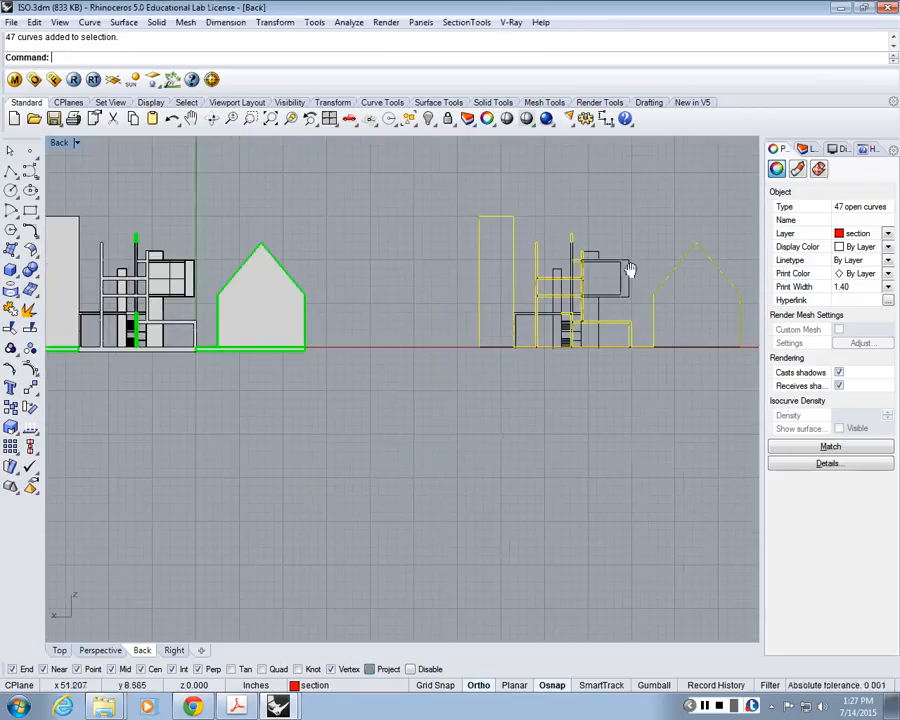
right_drag(630, 270, 450, 336)
click(524, 283)
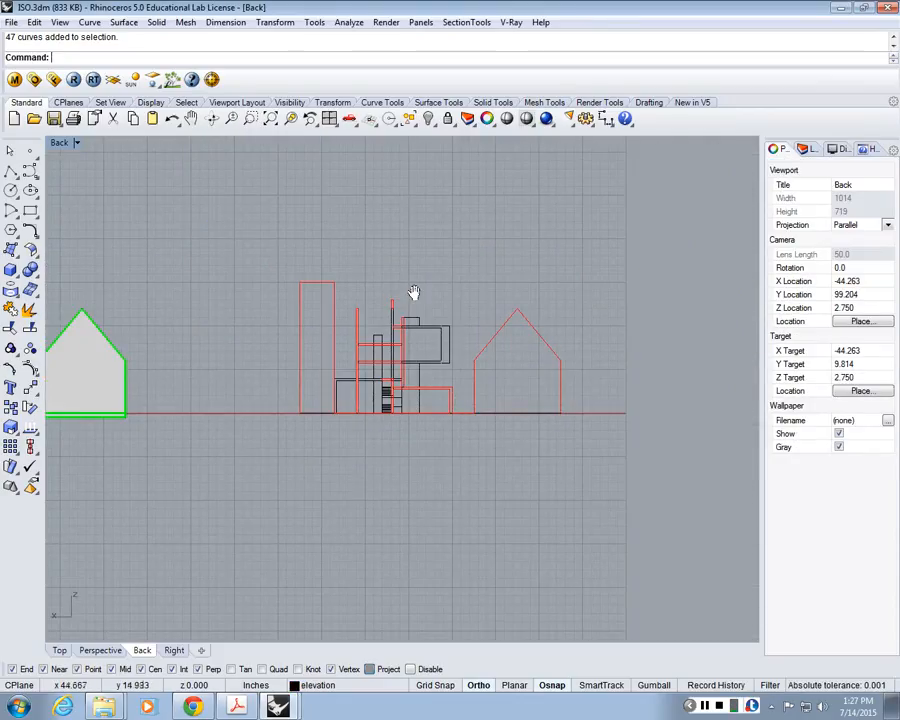
right_drag(413, 292, 416, 372)
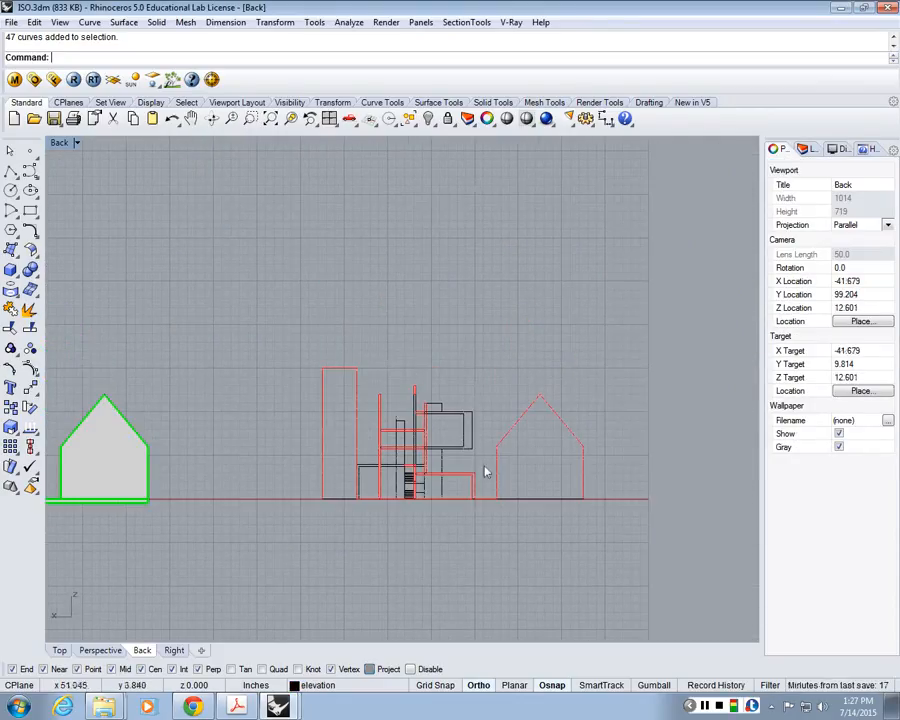
scroll(486, 470, up, 4)
right_drag(486, 470, 398, 414)
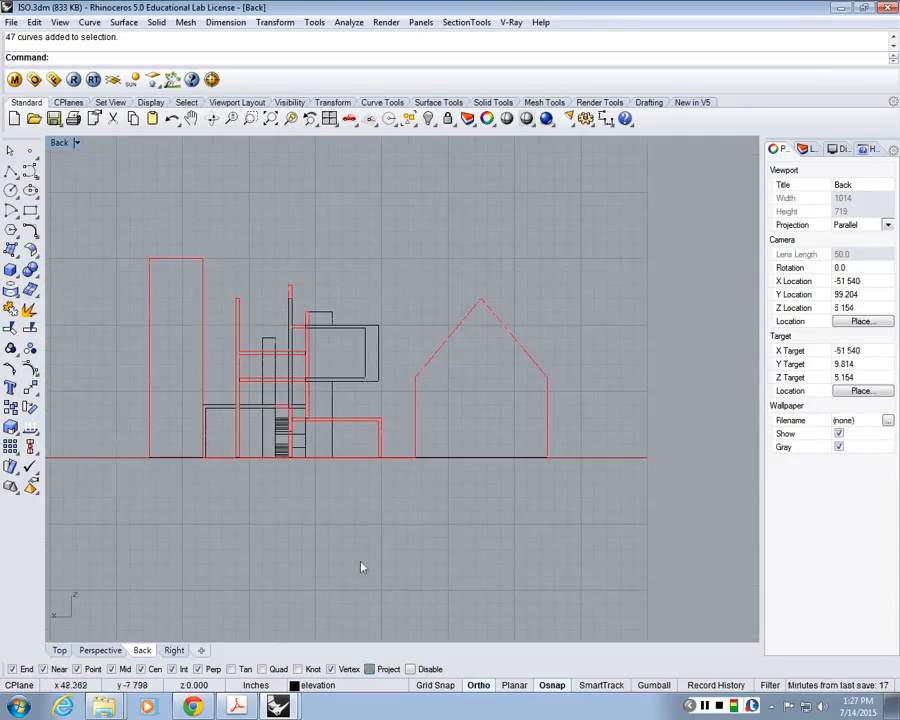
Measure the height of the tall rectangular building from the ground line to its top corner using the Polyline command
click(10, 170)
click(149, 456)
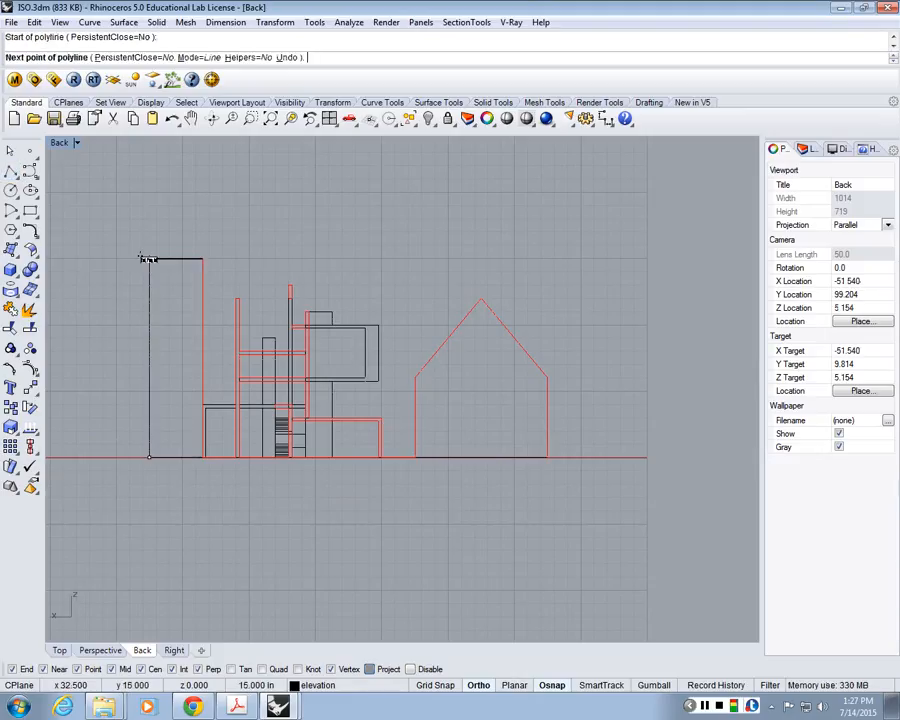
click(147, 259)
right_click(217, 288)
Measure the height of the house's tallest wall from the ground line to its top using Polyline, without keeping a line
right_click(228, 291)
click(291, 285)
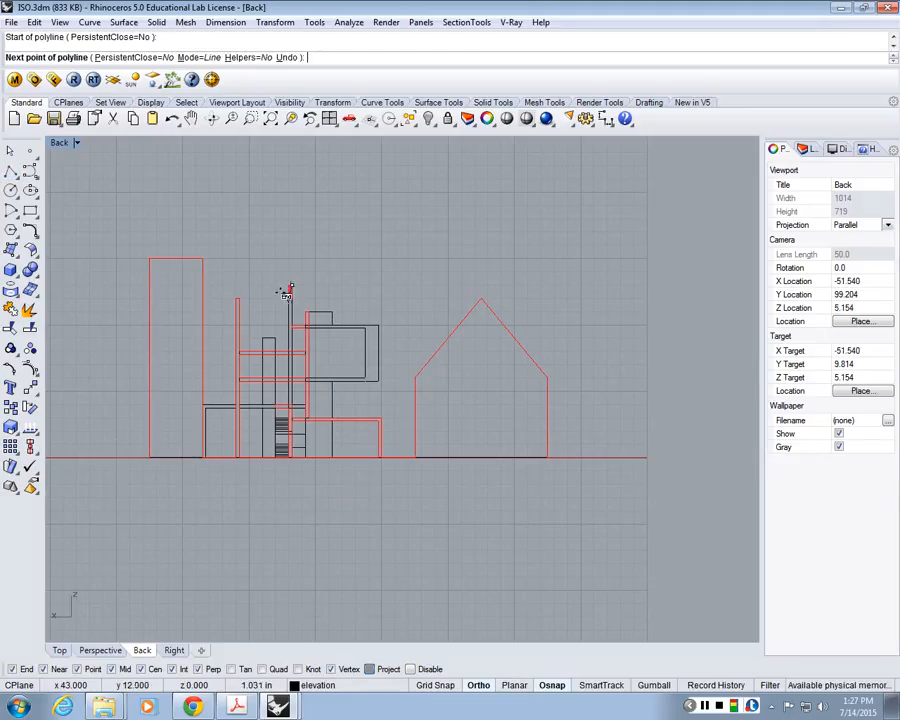
right_click(288, 455)
right_click(288, 456)
scroll(283, 468, up, 6)
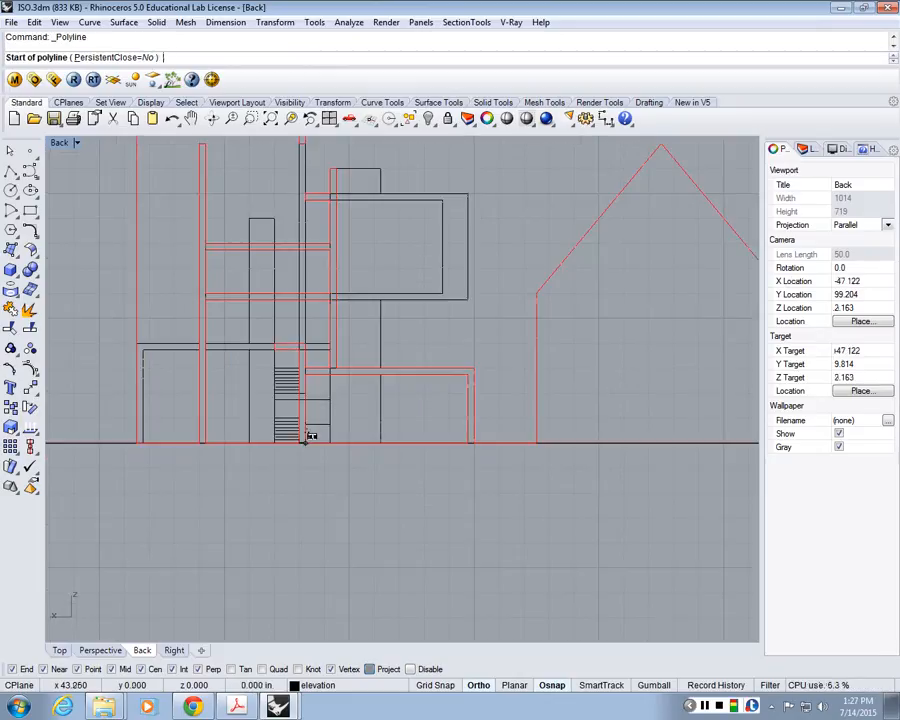
click(305, 440)
right_drag(305, 150, 312, 252)
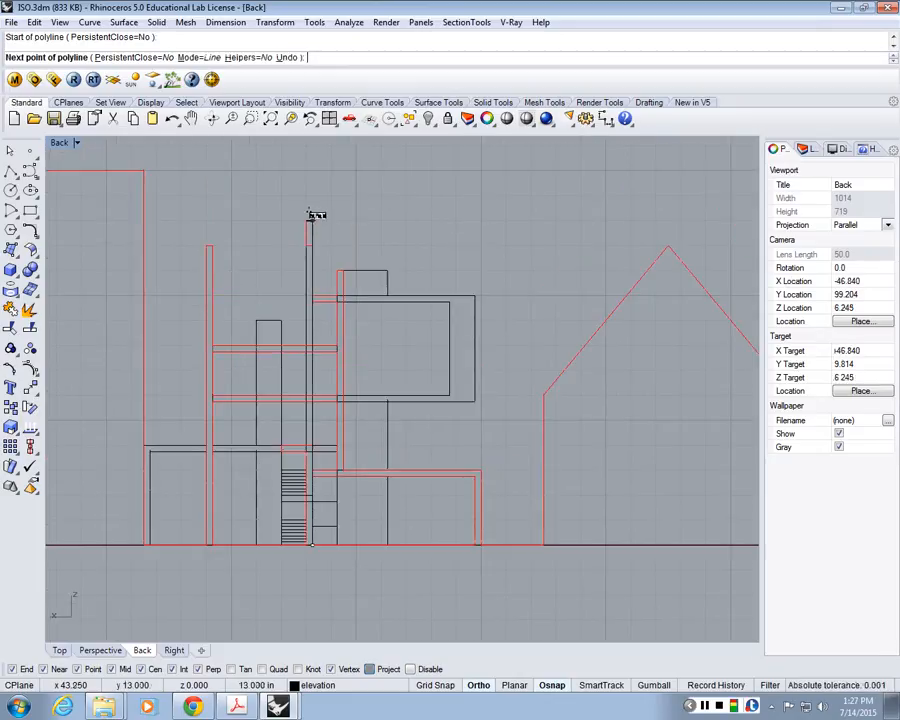
right_click(315, 216)
scroll(319, 226, down, 4)
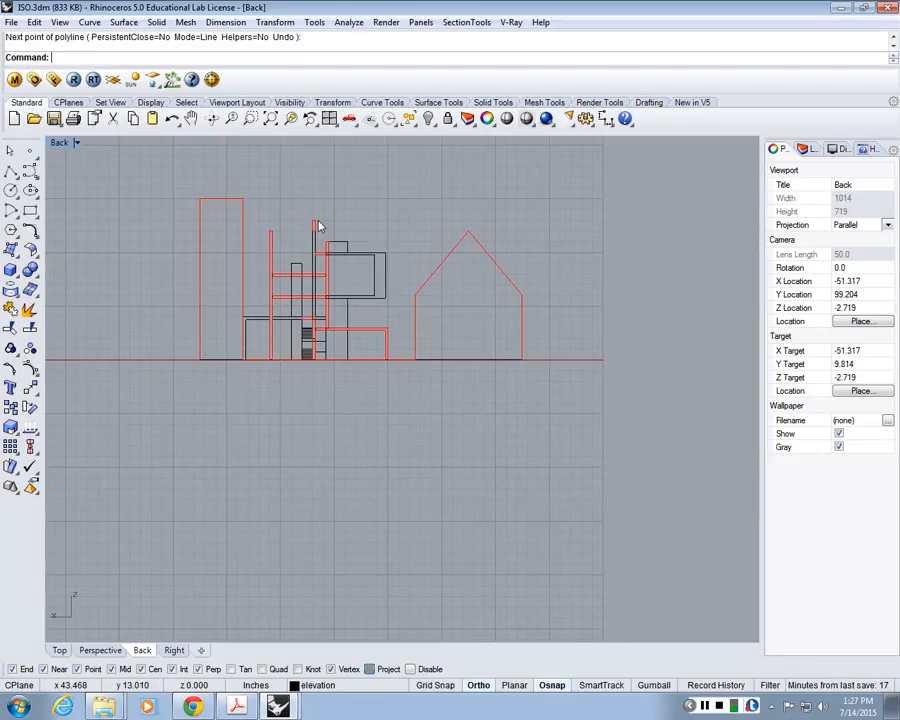
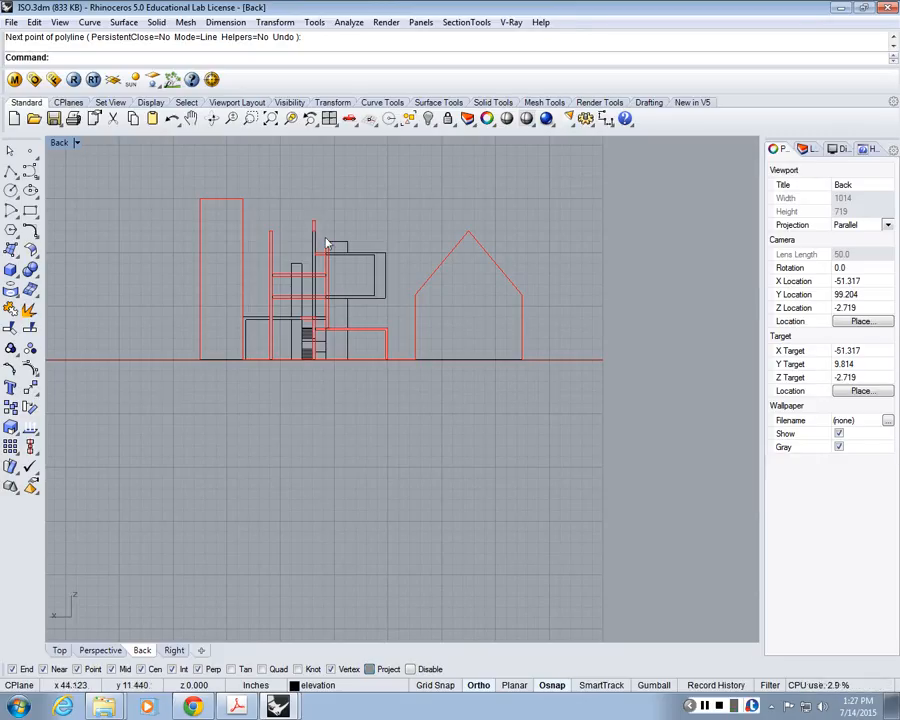
Switch to Chrome and check the required section drawing scale in the "RE: ISO sample" e-mail, and return to Rhino
scroll(390, 342, up, 4)
right_drag(372, 400, 378, 357)
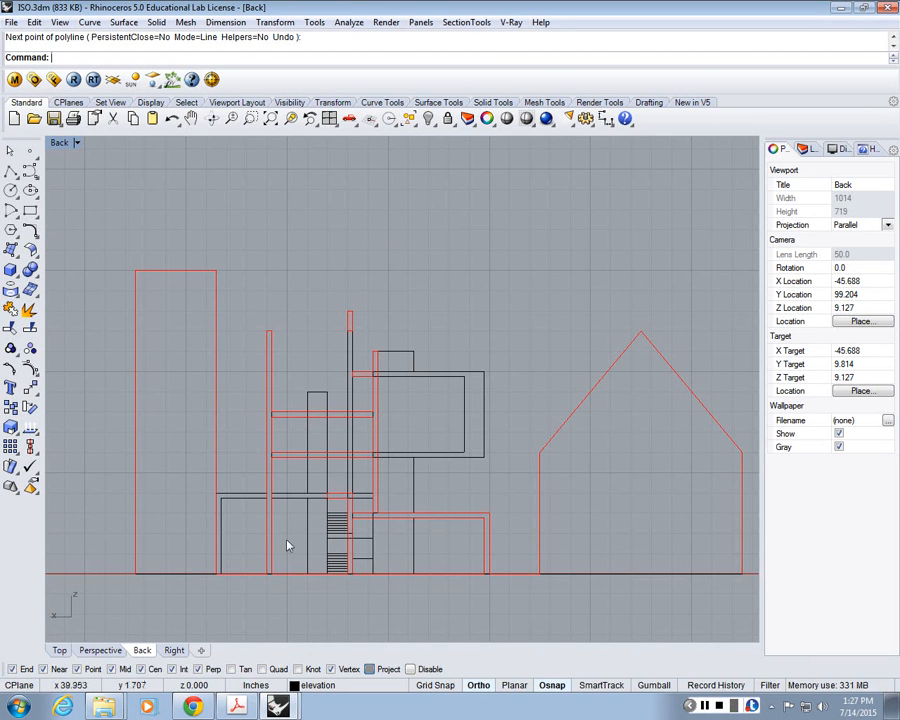
right_drag(287, 542, 292, 511)
click(212, 707)
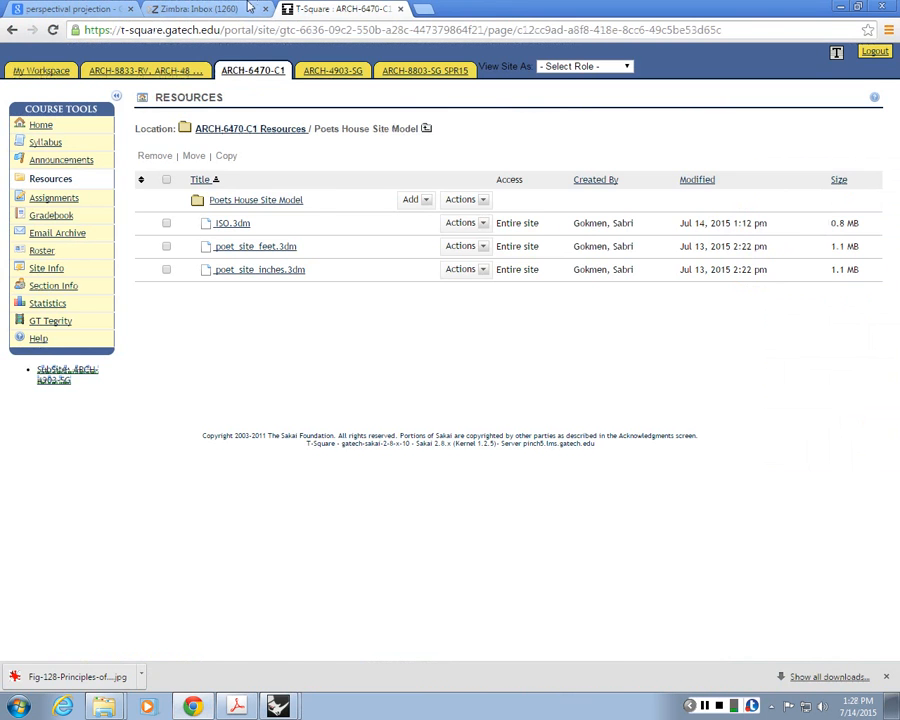
click(178, 8)
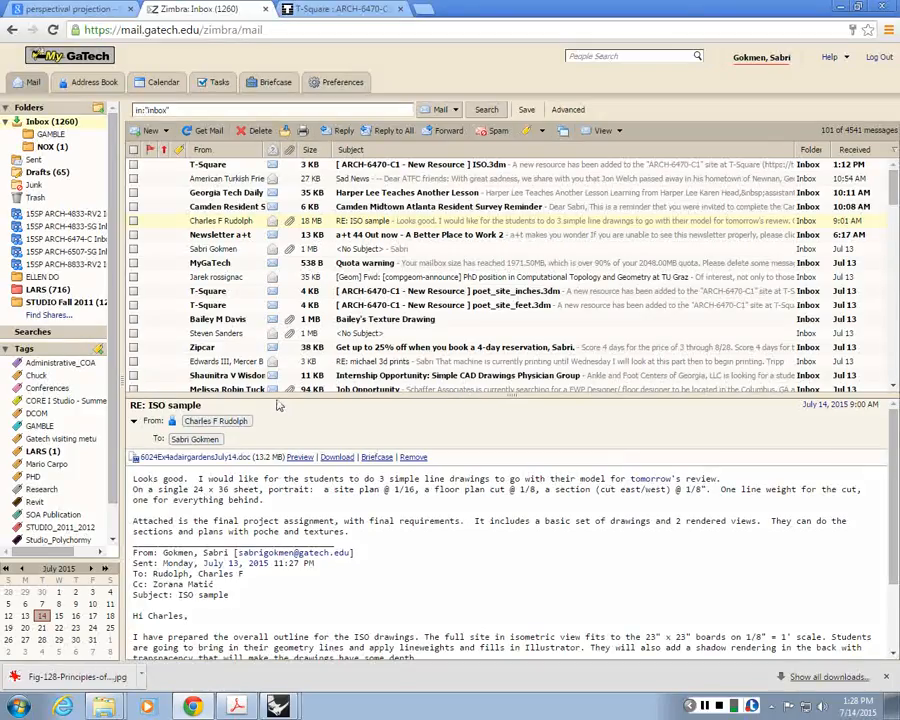
drag(278, 396, 292, 168)
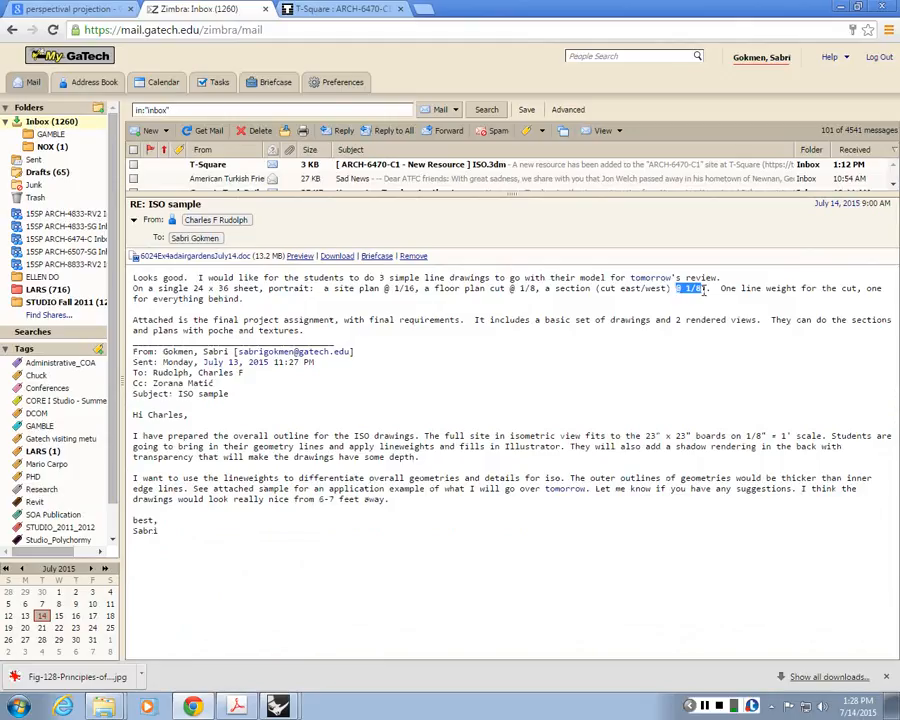
key(alt+Tab)
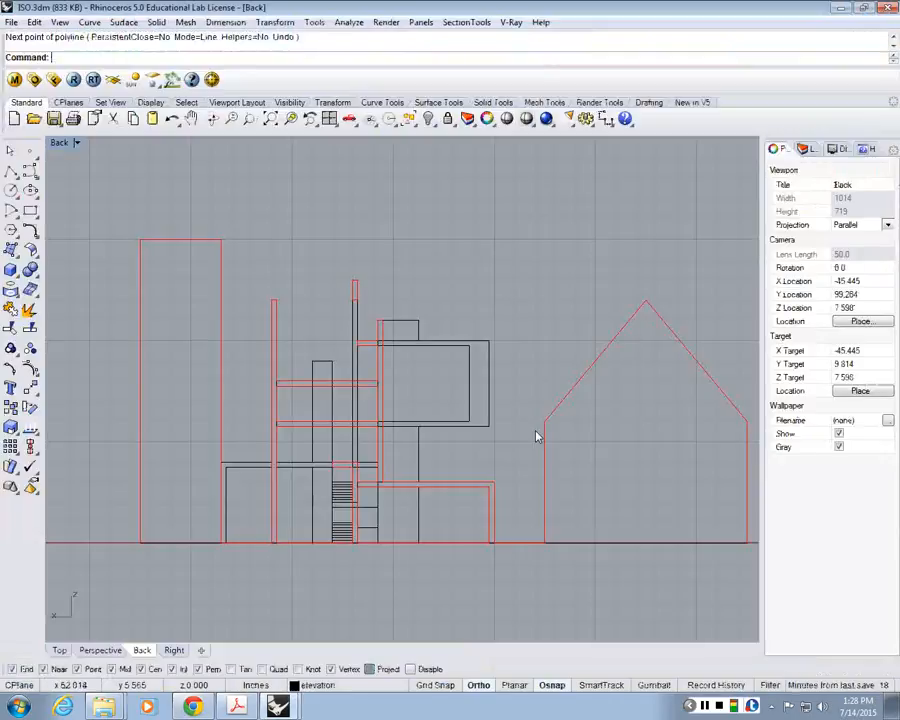
Scale the whole 2D section drawing by a factor of .5 from the gabled building's outer base corner
scroll(437, 352, down, 5)
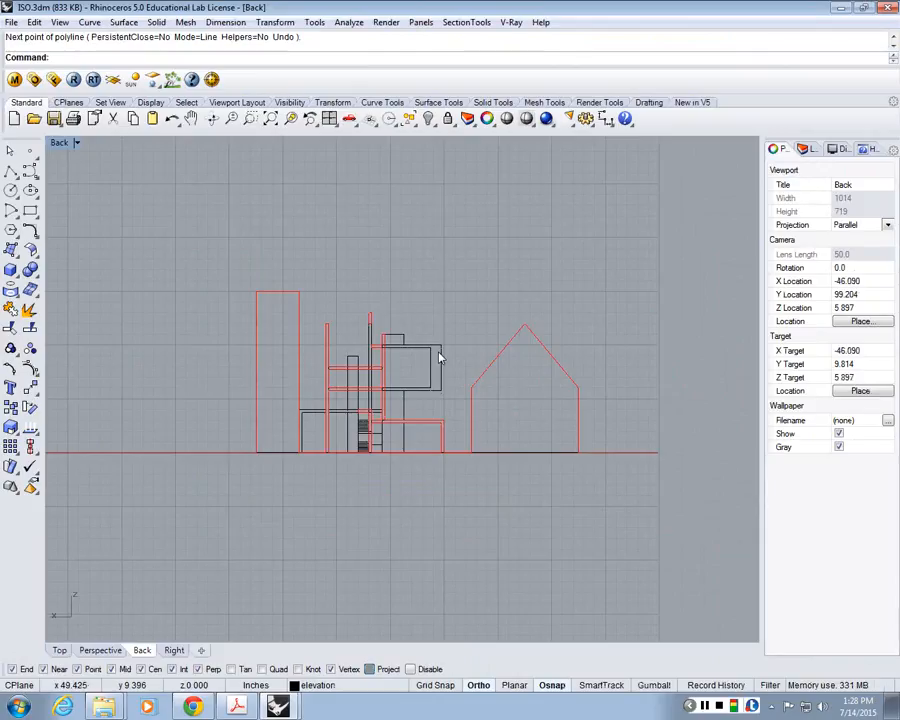
scroll(439, 355, down, 2)
text(Sc)
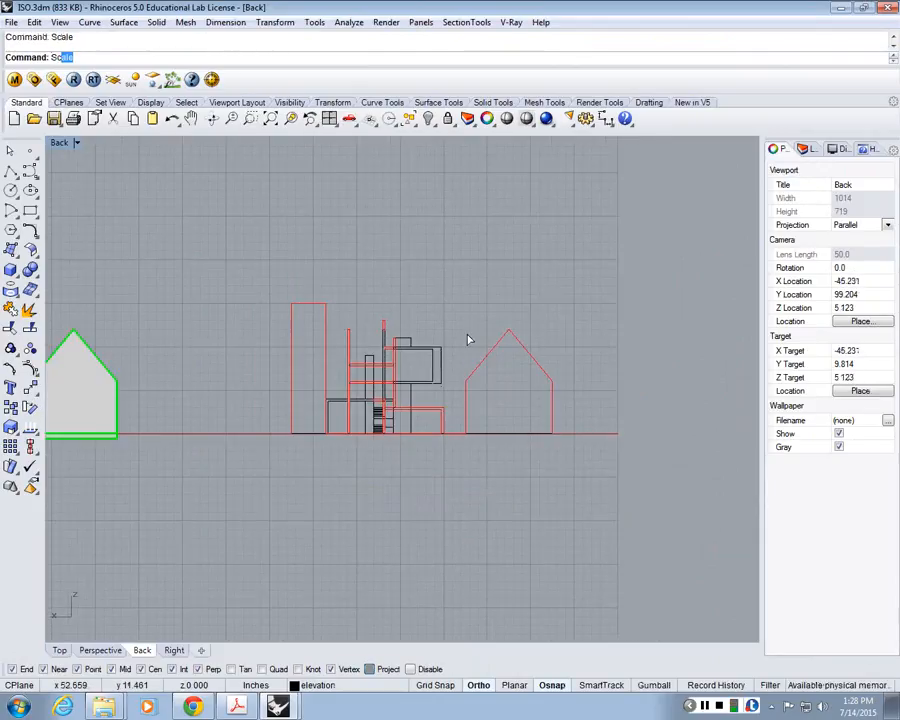
key(Return)
drag(250, 262, 673, 557)
key(Return)
click(552, 433)
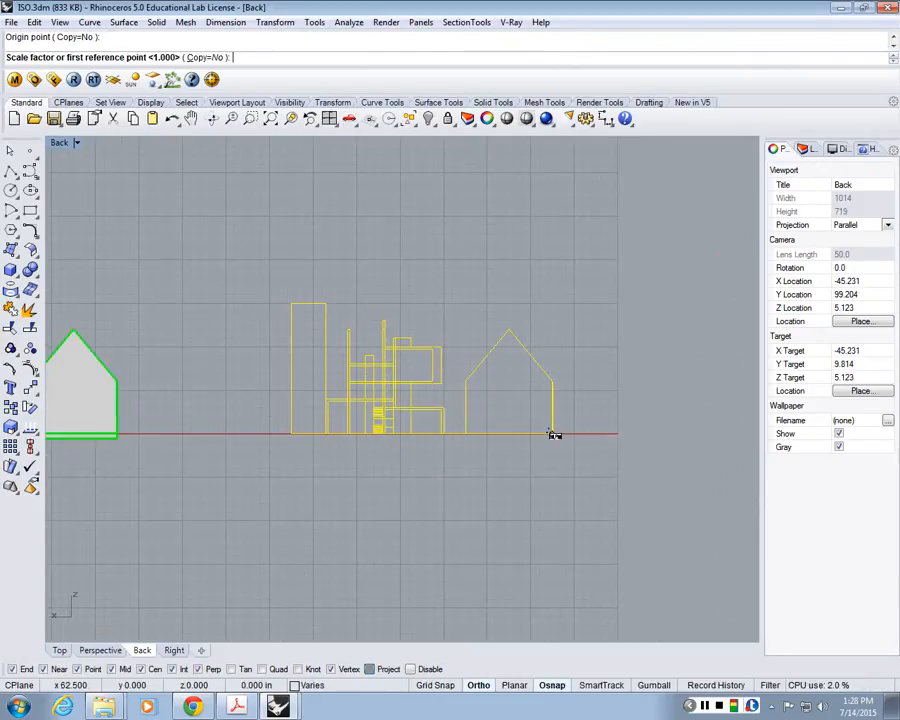
text(.5)
key(Return)
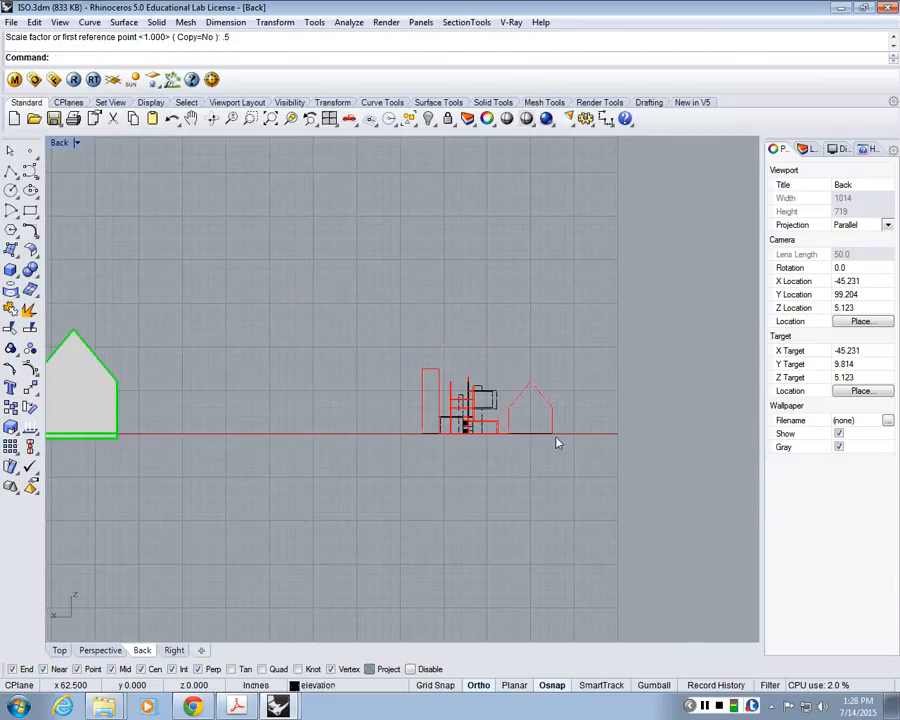
Draw a ground line as a polyline from the tall block's outer base corner to the gabled building's outer base corner
scroll(555, 437, up, 8)
click(10, 171)
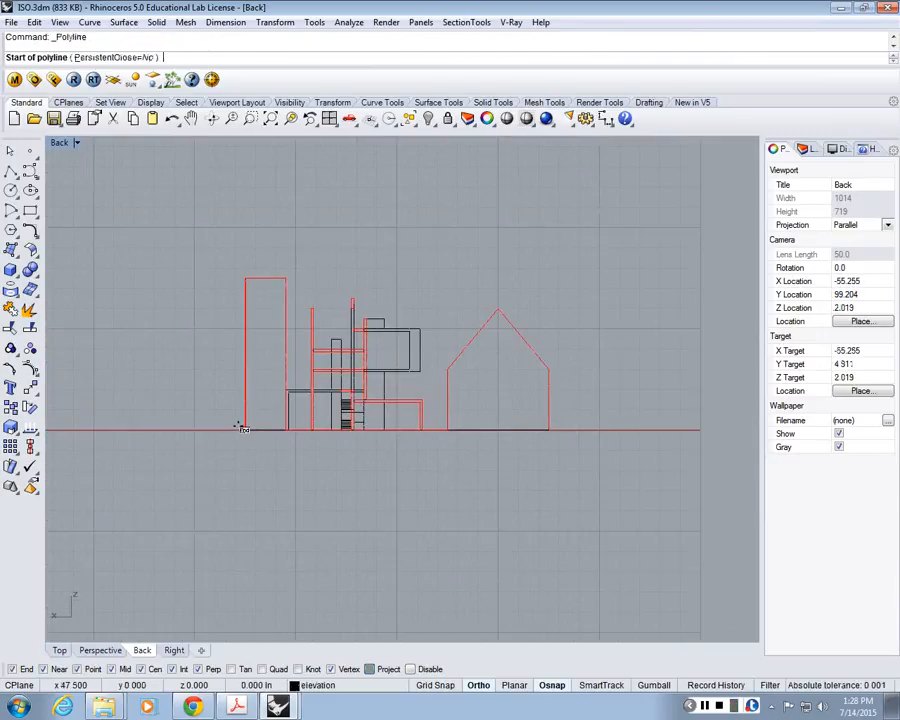
click(243, 429)
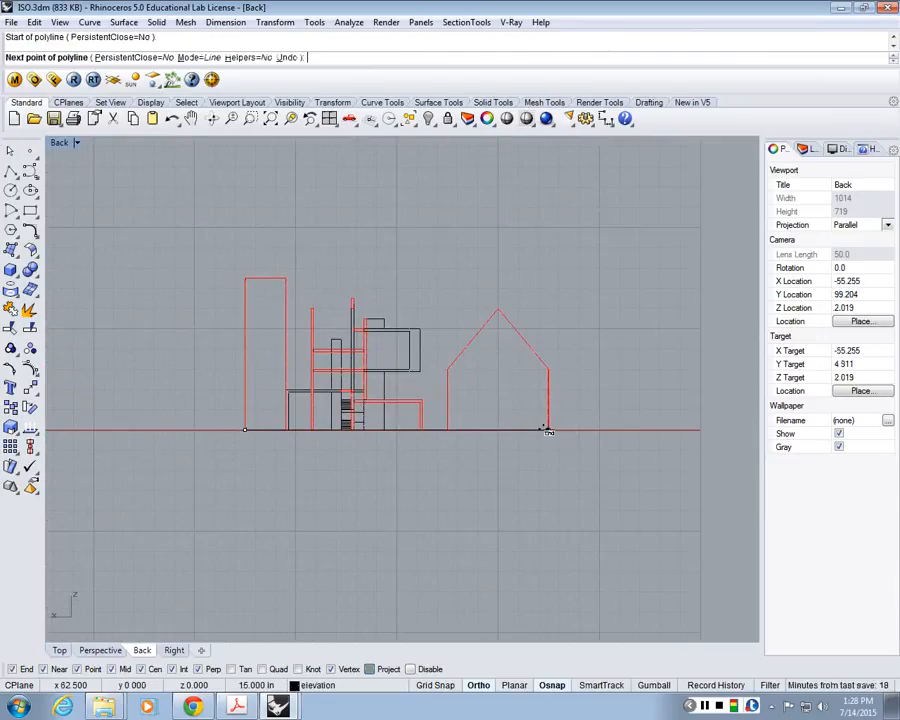
click(548, 430)
key(Return)
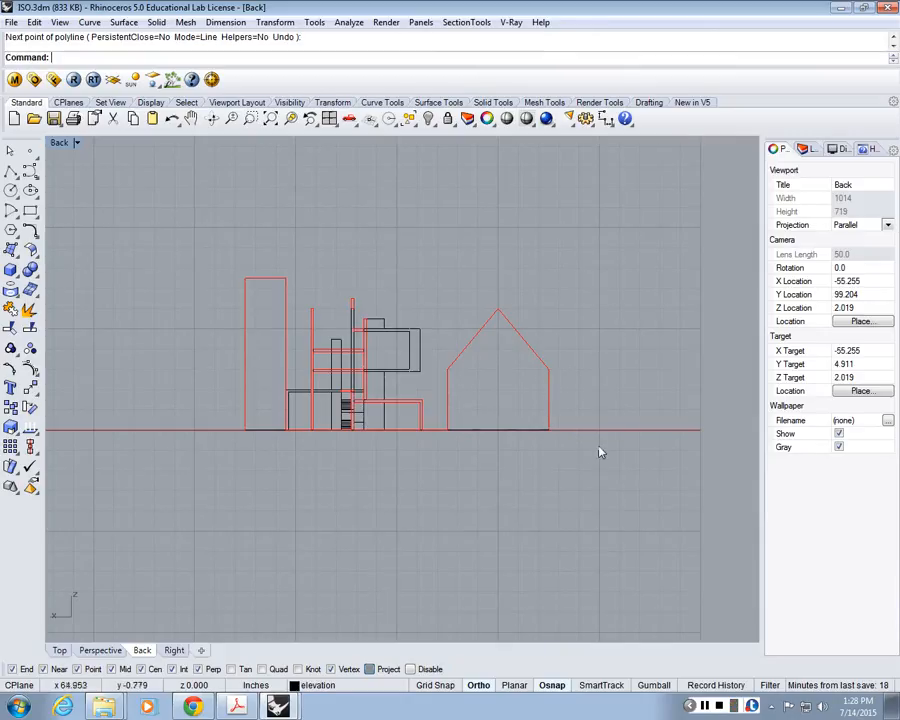
Export all curves of the scaled section drawing to the Desktop as an Adobe Illustrator file named "secto"
drag(598, 450, 211, 223)
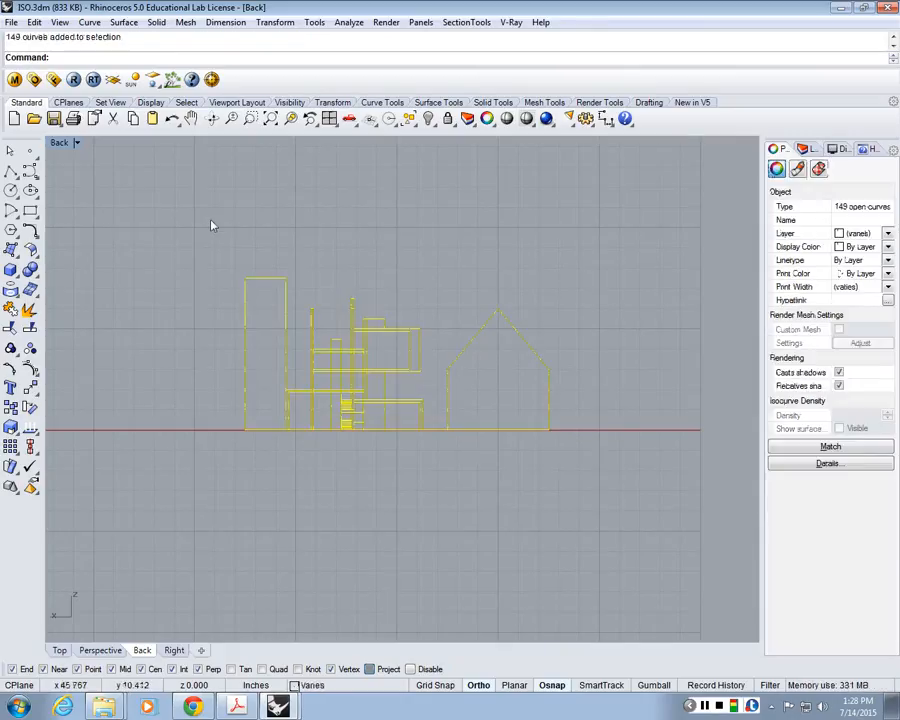
click(10, 22)
click(66, 207)
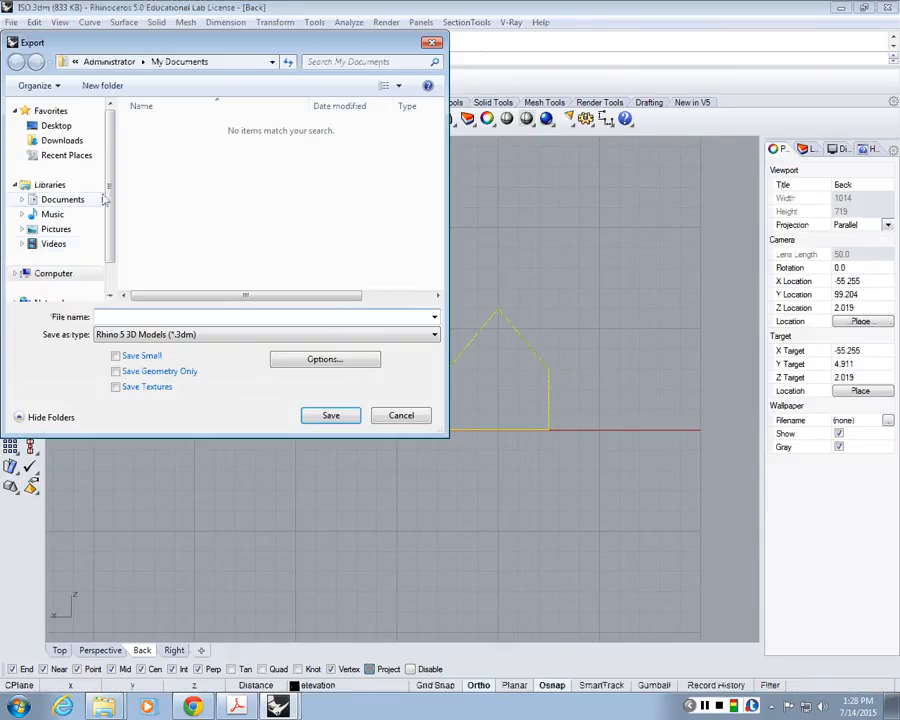
click(56, 125)
click(140, 334)
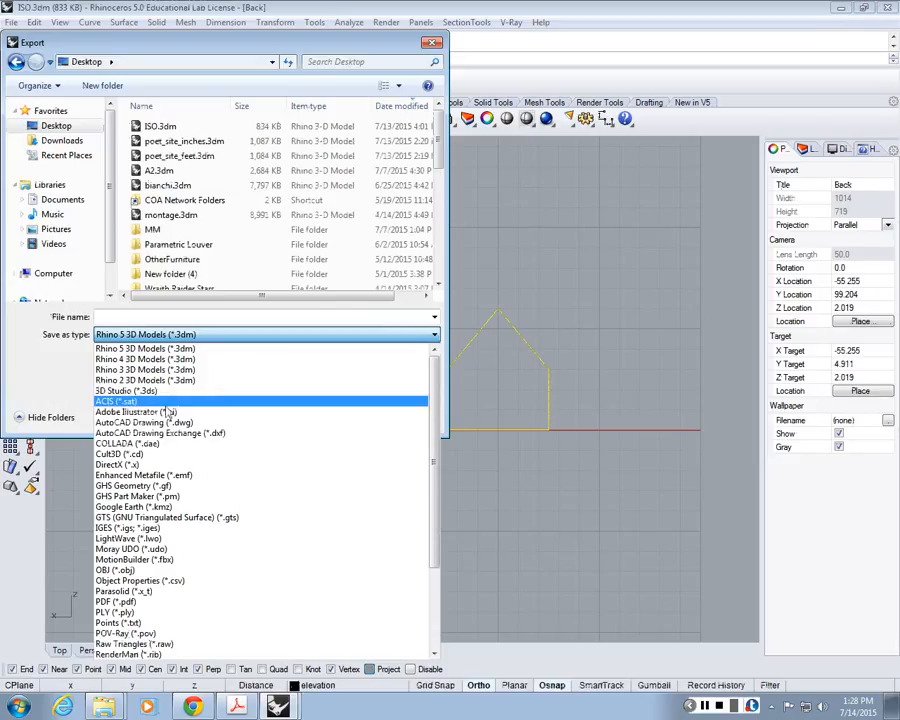
click(160, 350)
text(e)
key(BackSpace)
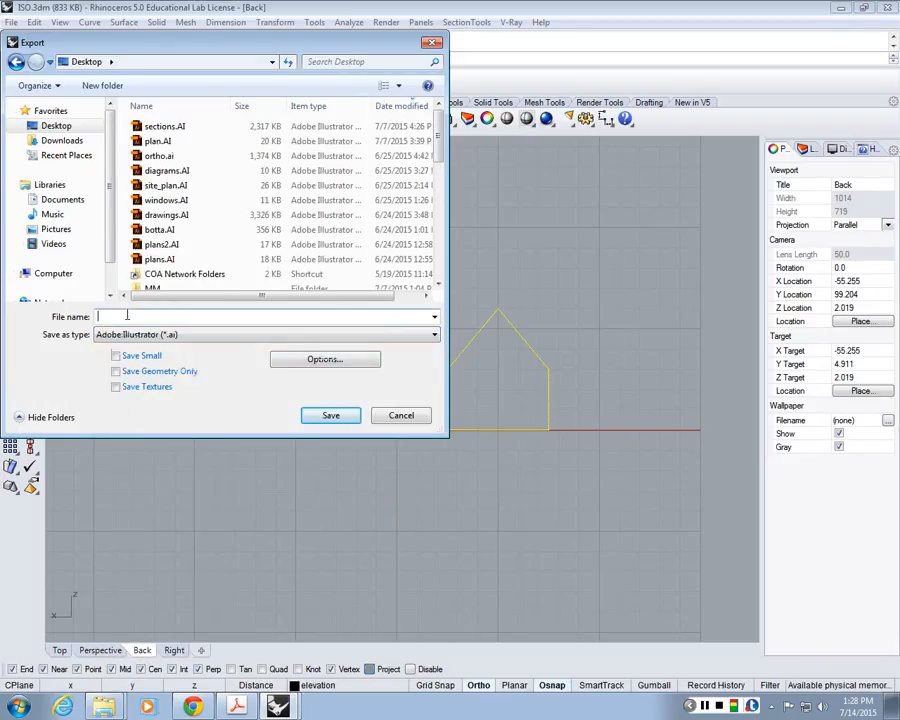
text(secto)
key(Return)
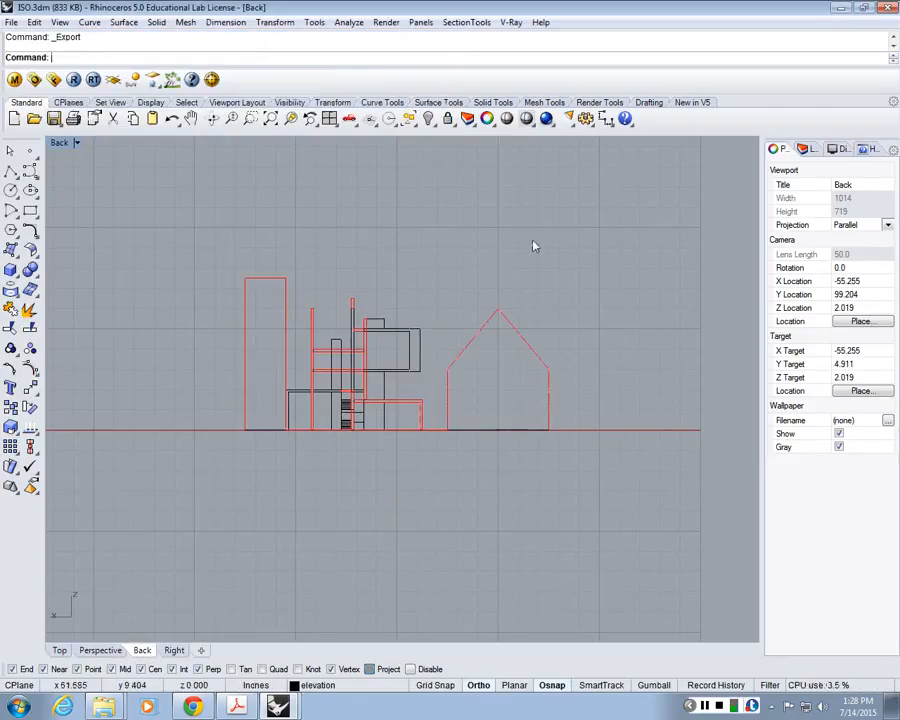
Maximize the Top view and make the clipping plane layer current so that its objects are shown
scroll(532, 244, down, 4)
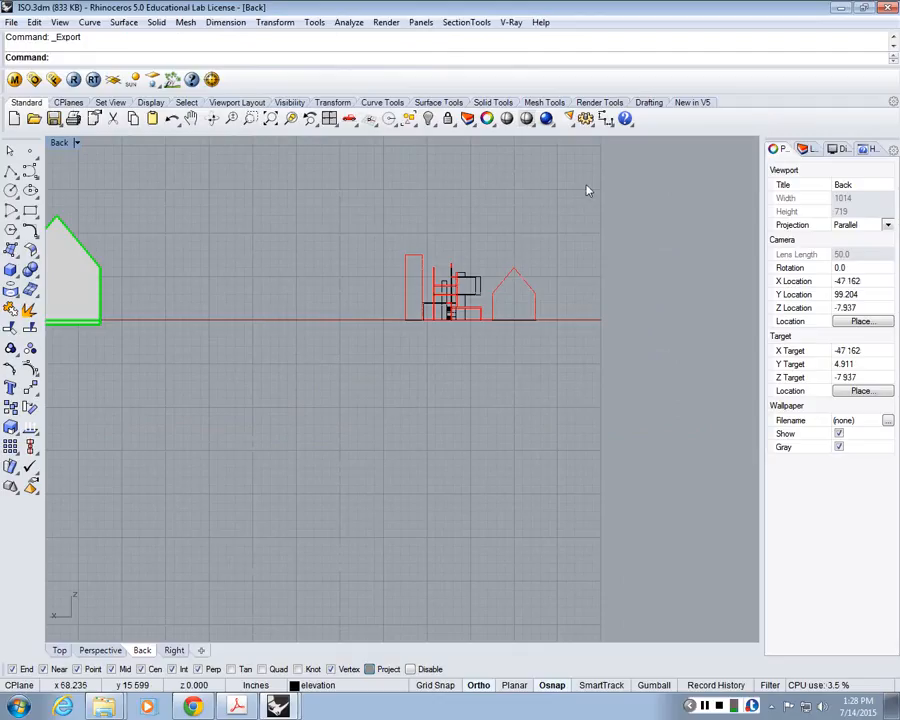
scroll(560, 181, down, 4)
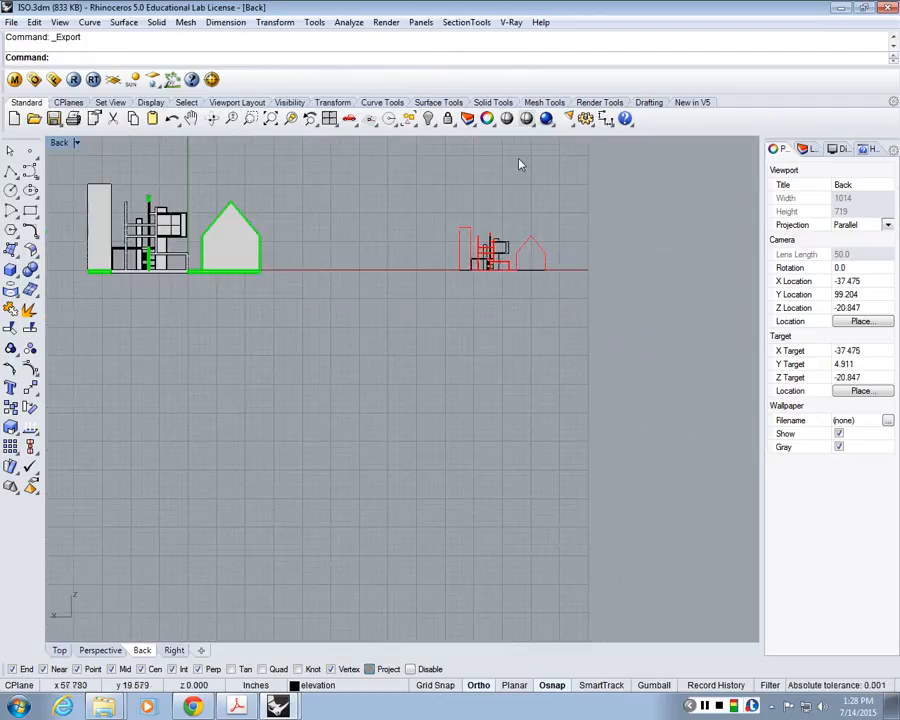
right_drag(520, 163, 619, 280)
double_click(59, 143)
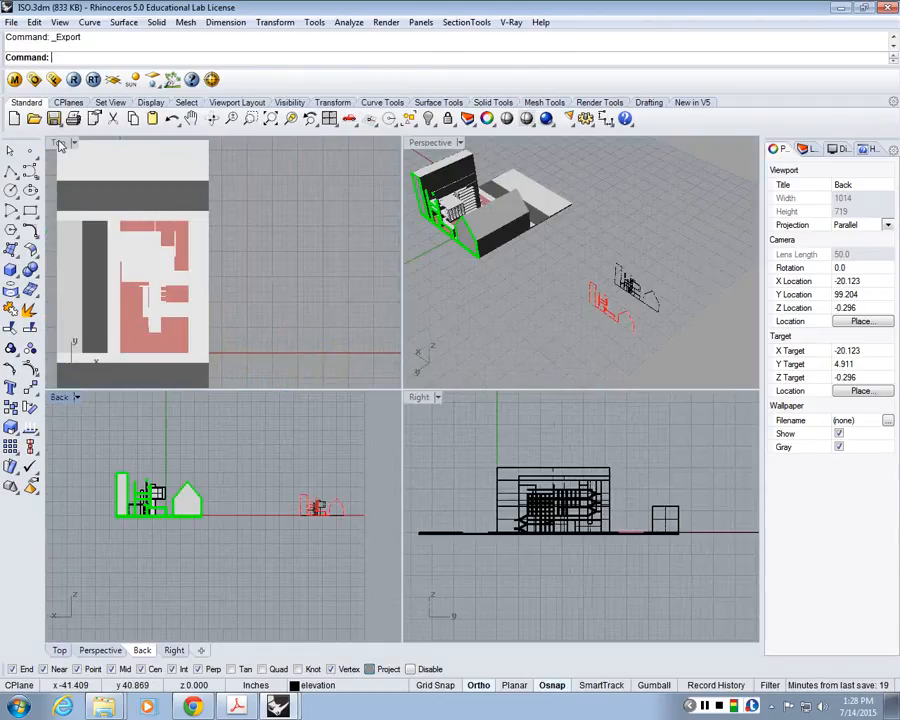
double_click(59, 143)
scroll(268, 273, down, 3)
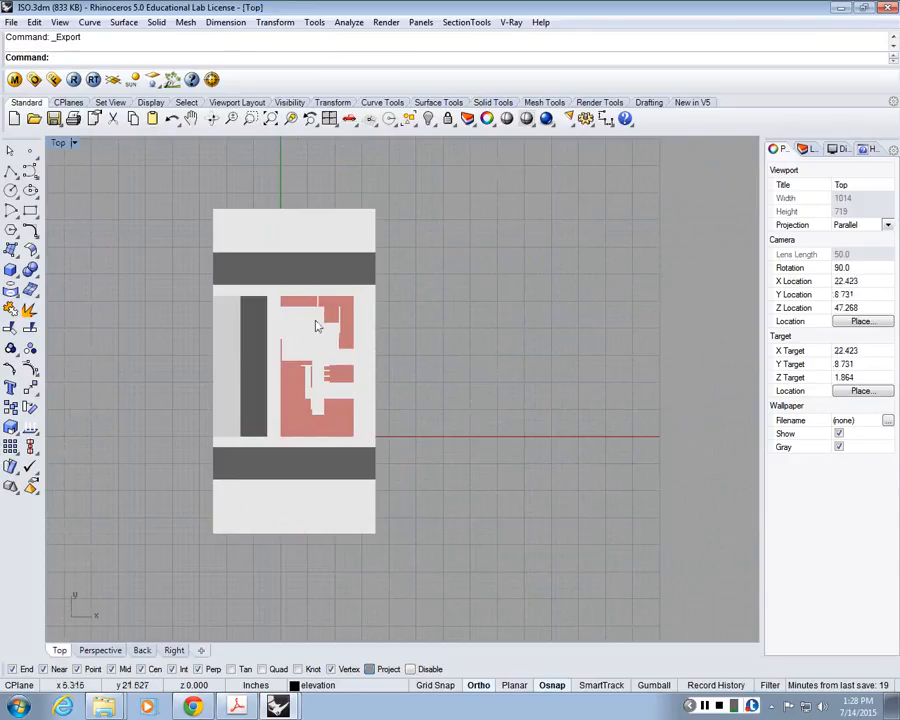
scroll(315, 317, down, 3)
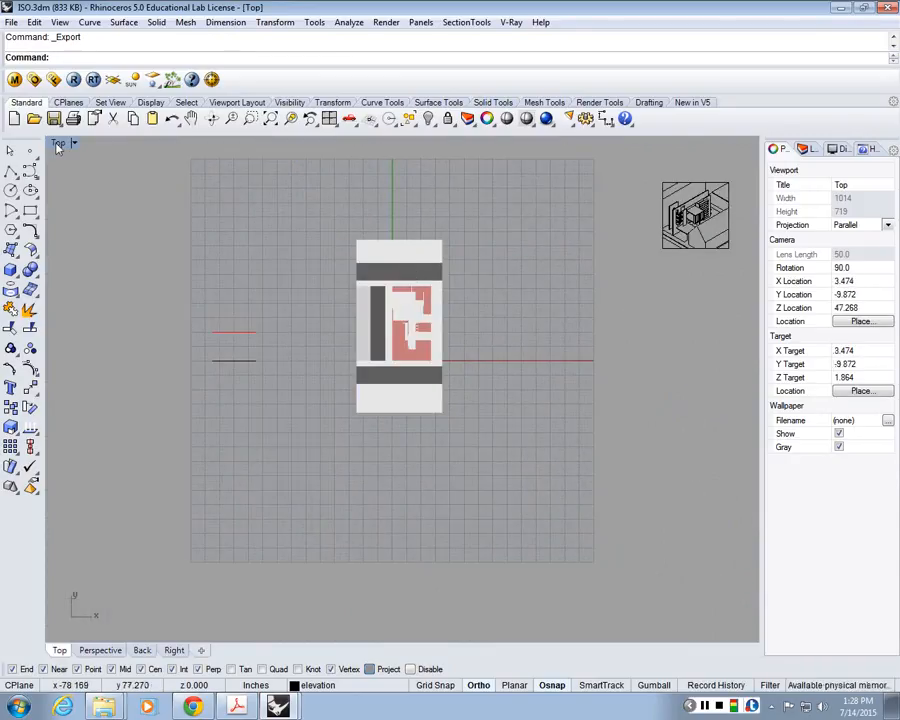
click(803, 148)
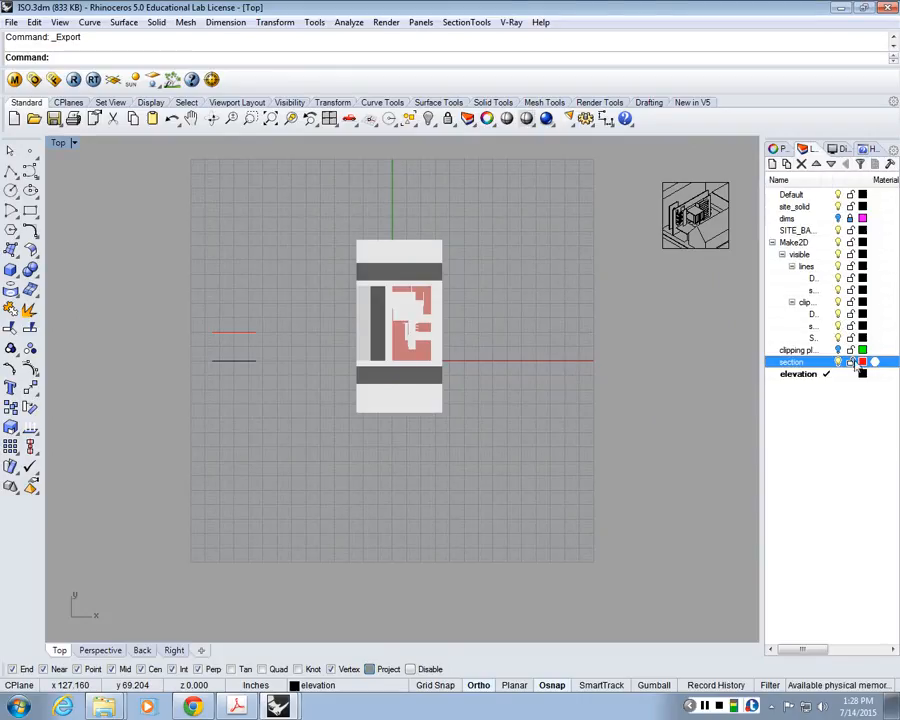
click(824, 349)
scroll(619, 360, up, 1)
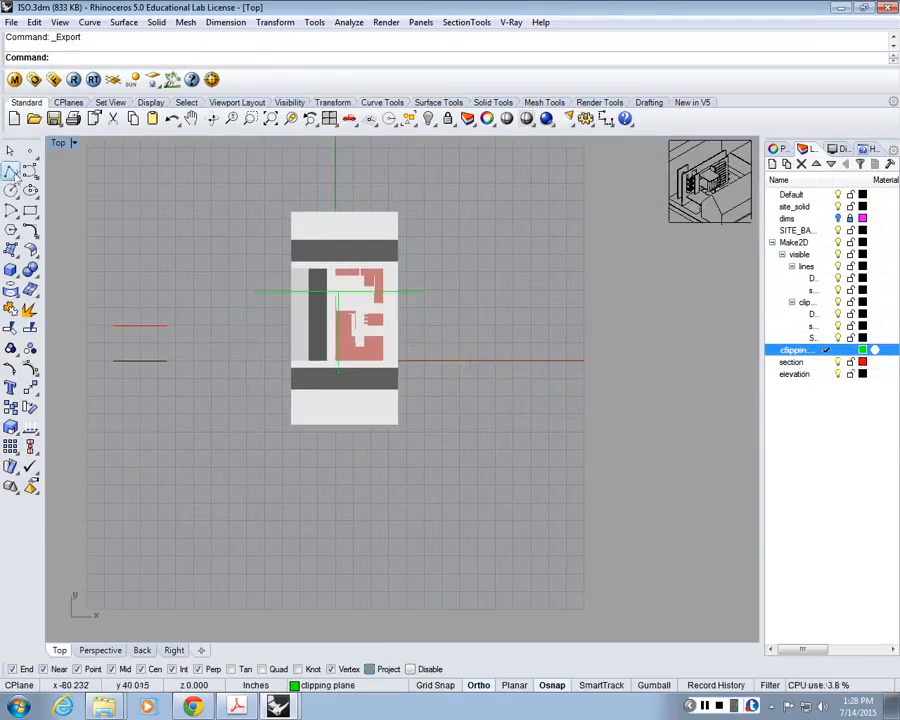
Disable the vertical clipping plane's clipping in the Perspective and Back views and deselect it
double_click(60, 145)
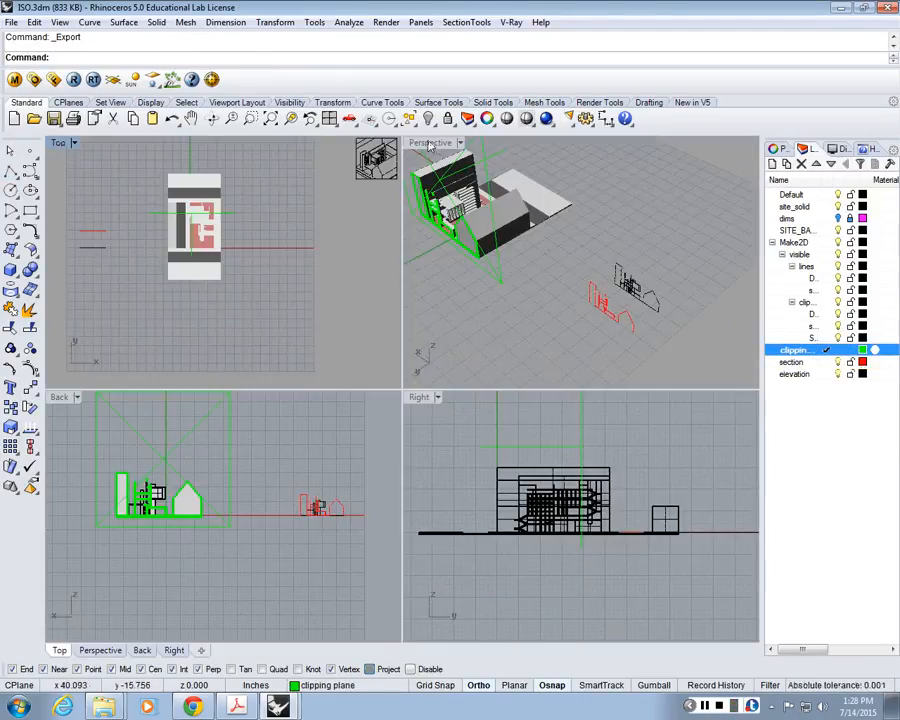
double_click(429, 143)
scroll(443, 410, up, 8)
click(422, 237)
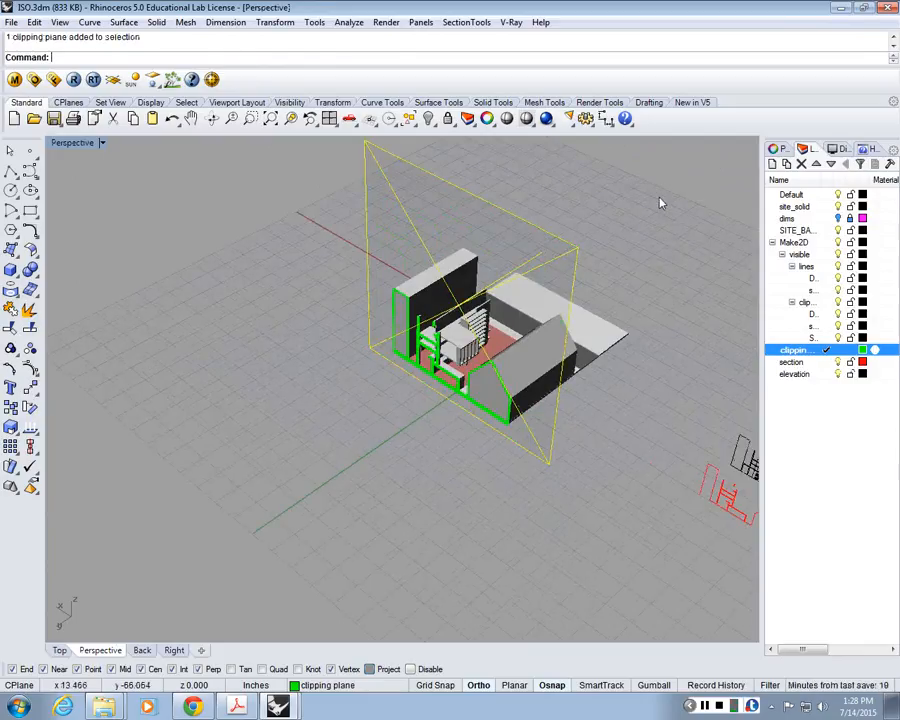
click(778, 148)
click(819, 169)
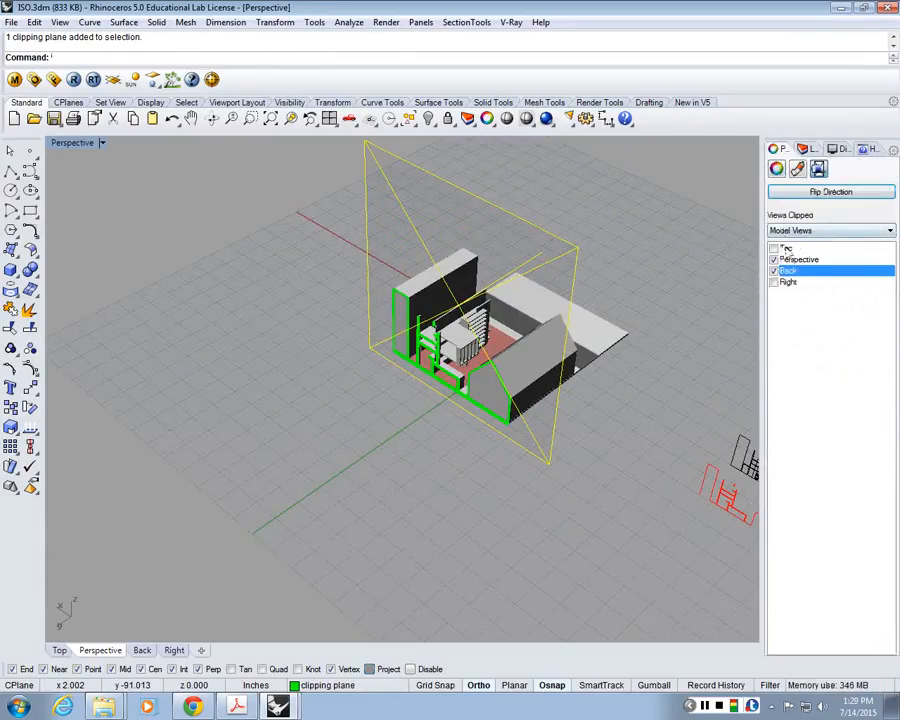
click(774, 260)
click(774, 271)
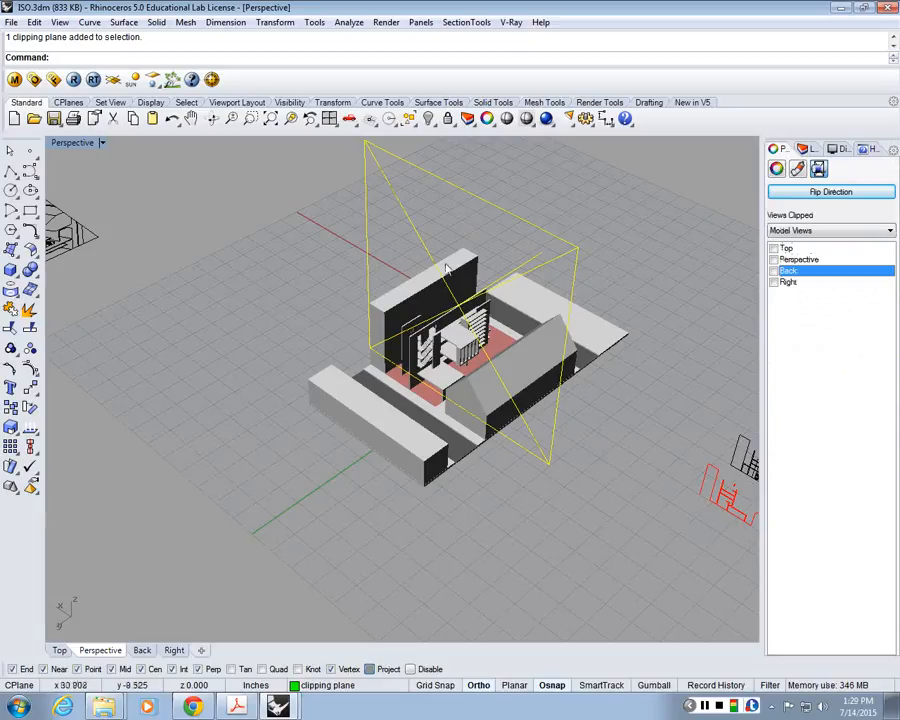
click(331, 368)
scroll(322, 335, down, 5)
scroll(340, 300, up, 3)
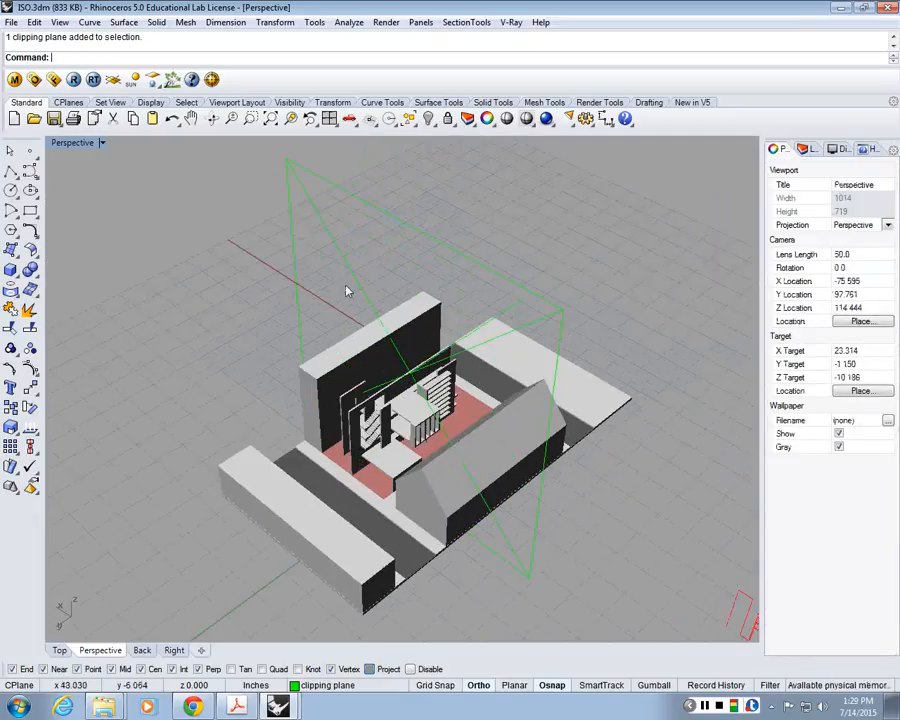
scroll(346, 291, down, 3)
scroll(237, 376, up, 2)
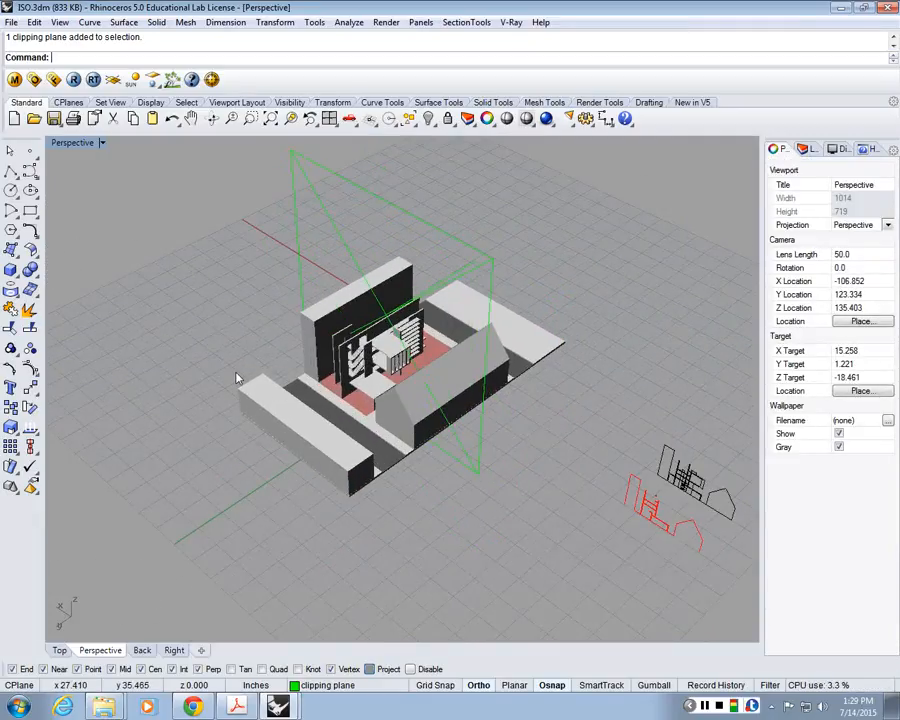
text(ClippingPlane)
key(Return)
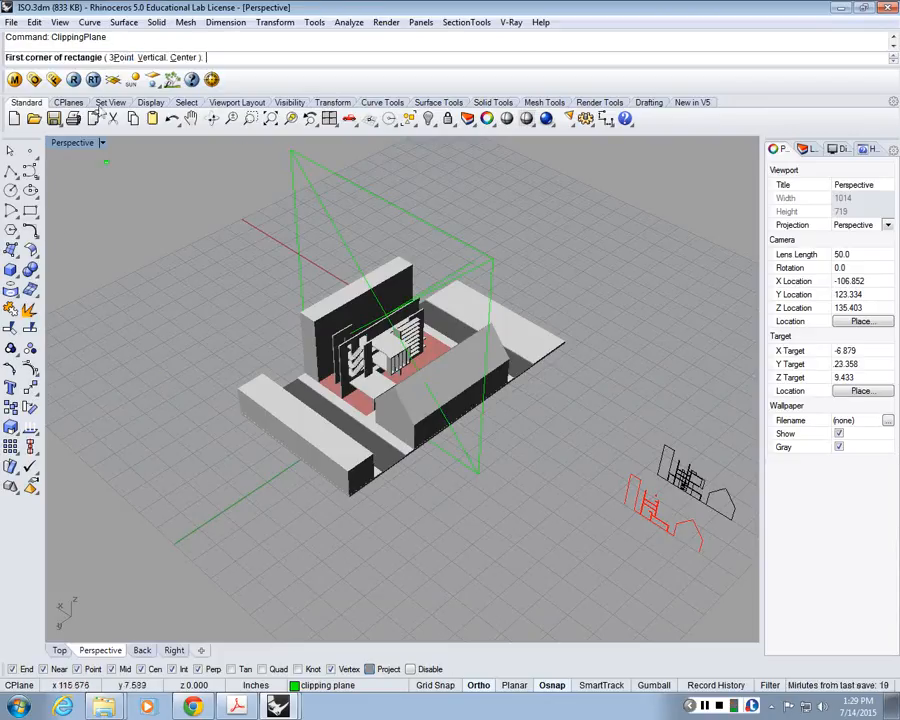
click(115, 56)
click(155, 395)
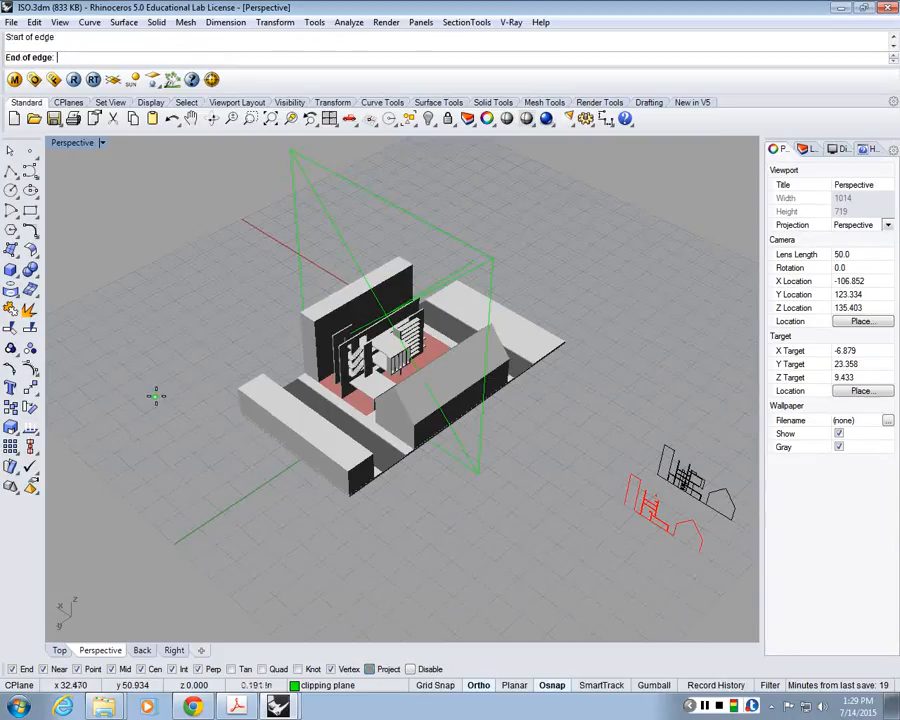
key(Escape)
Create a horizontal rectangular clipping plane at ground level that extends beyond the whole site model
right_click(290, 330)
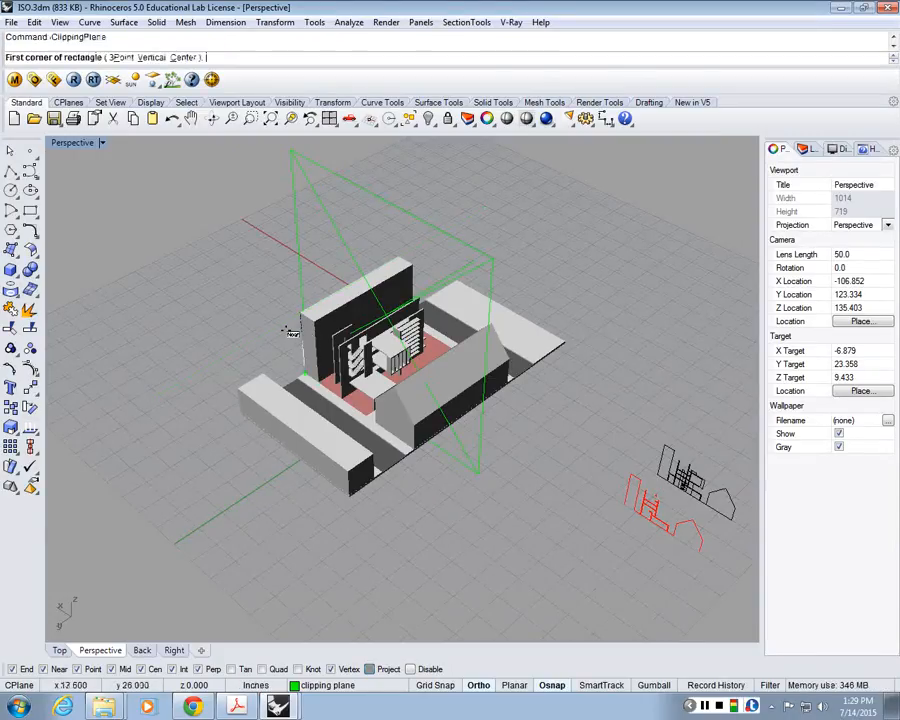
click(163, 374)
click(676, 380)
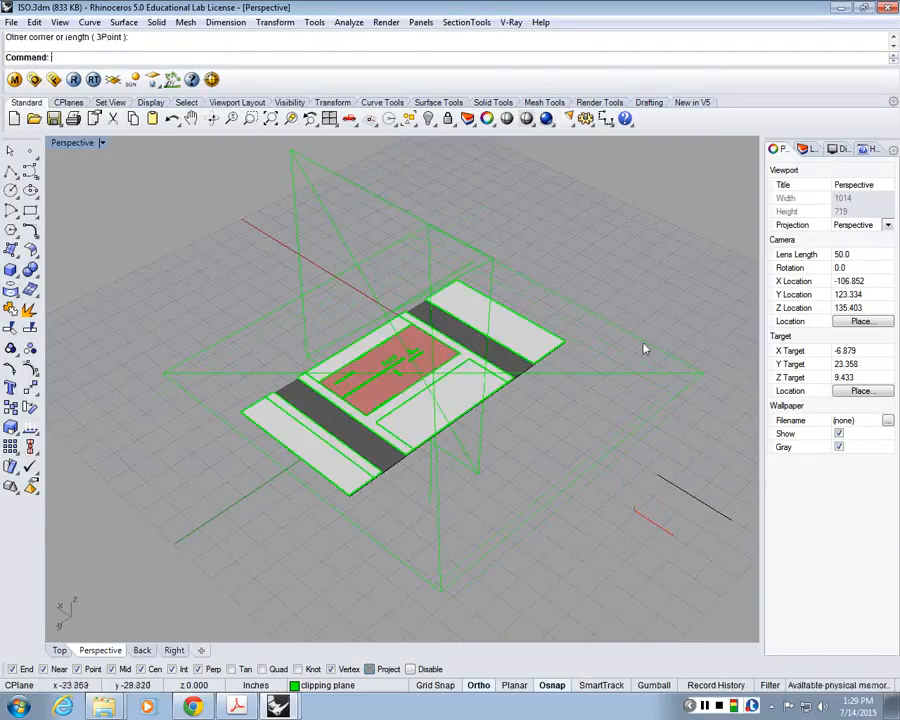
click(583, 376)
text(m)
key(Return)
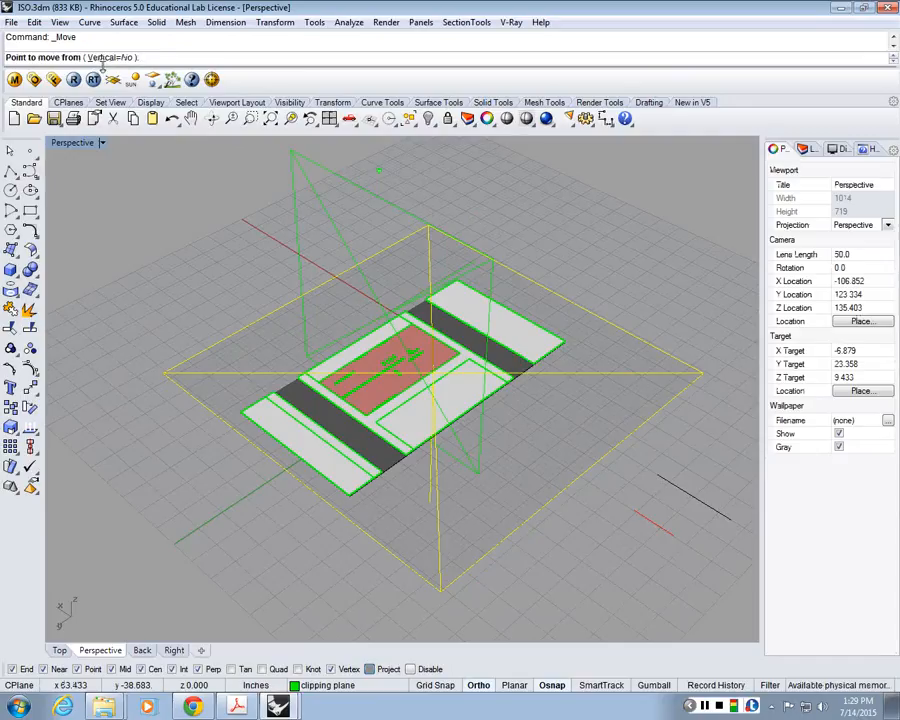
click(145, 143)
key(Escape)
key(Escape)
Try to move the horizontal clipping plane vertically from its corner in the Perspective view, with the Vertical option set to Yes
right_click(578, 513)
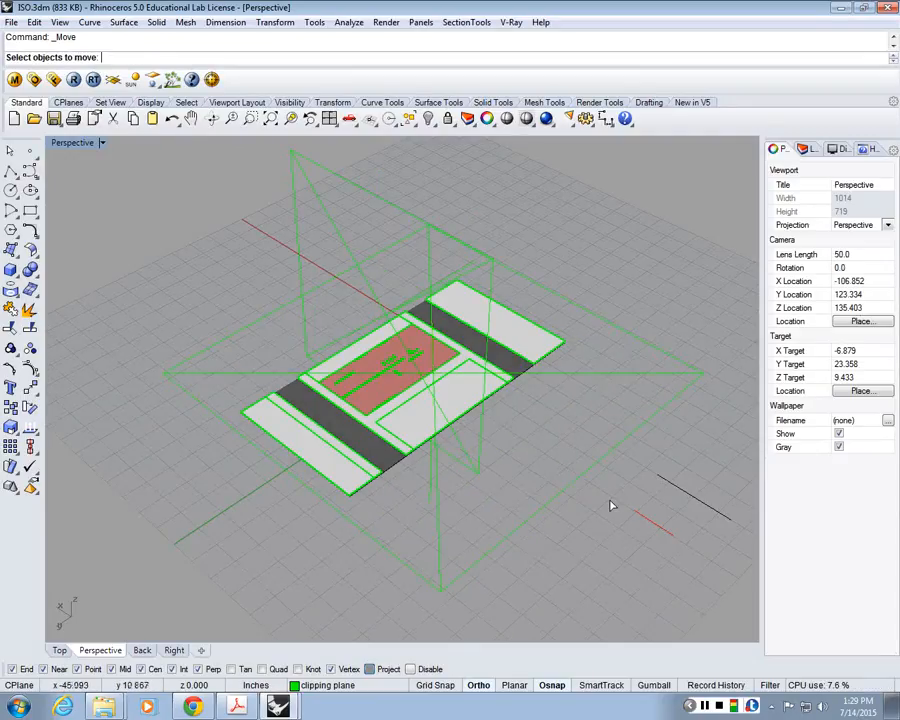
click(620, 376)
key(Return)
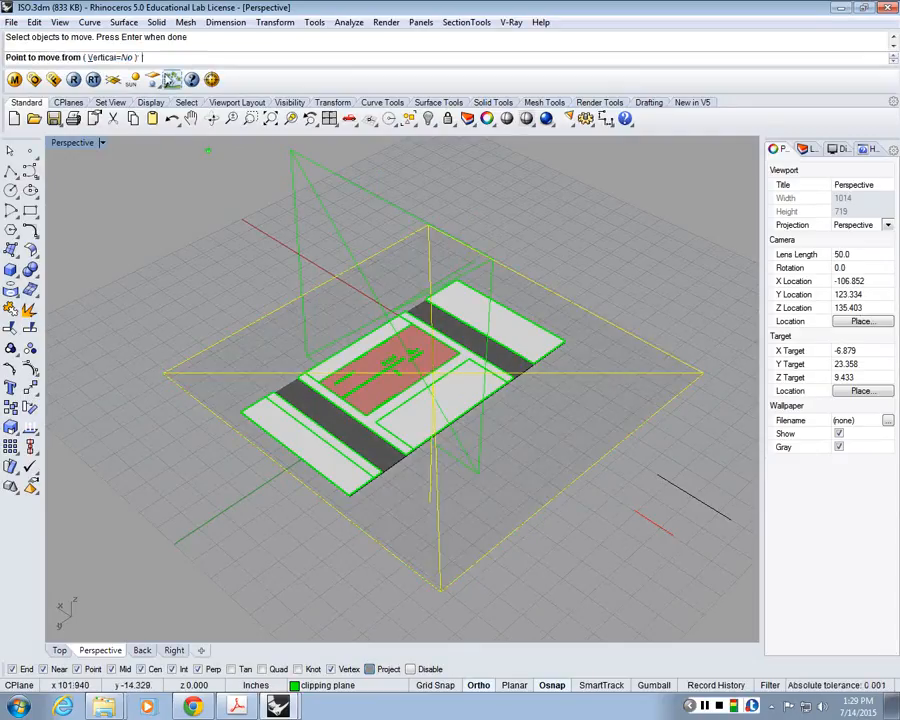
click(115, 57)
click(703, 374)
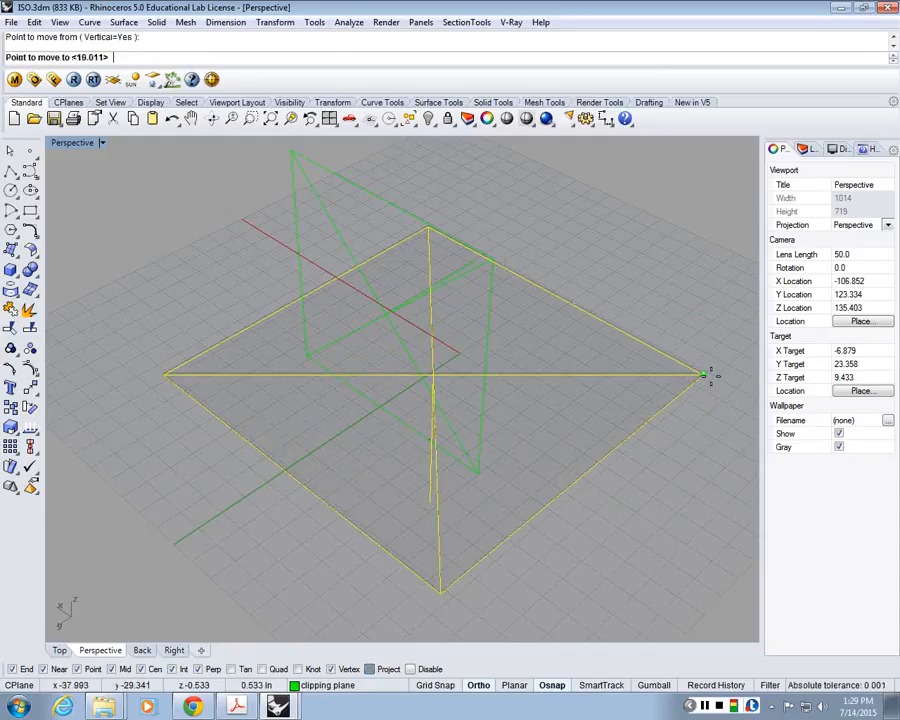
scroll(572, 296, up, 4)
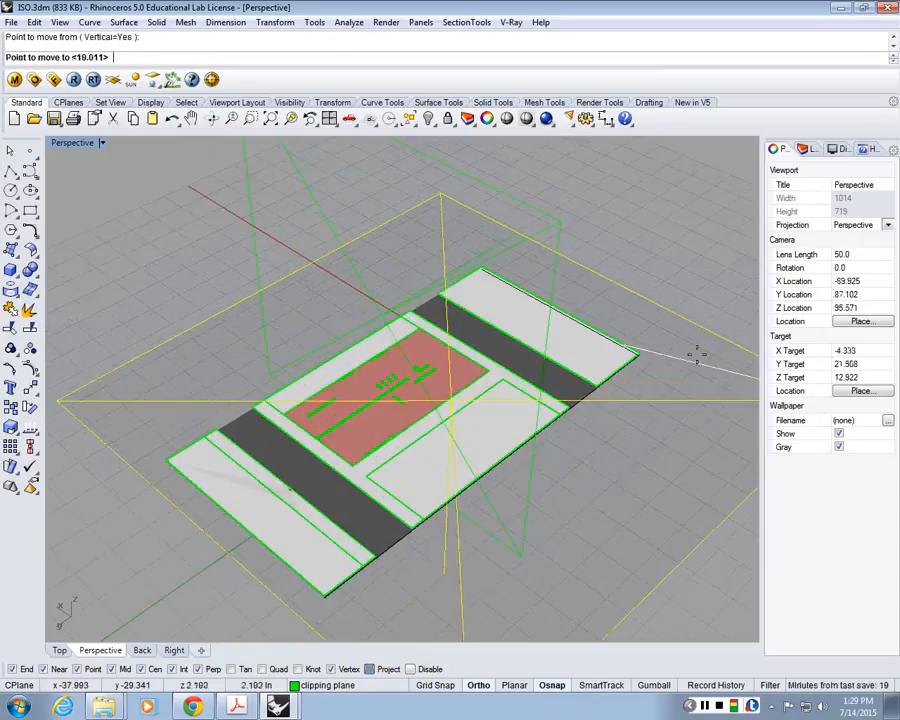
right_drag(727, 308, 642, 218)
scroll(402, 268, up, 6)
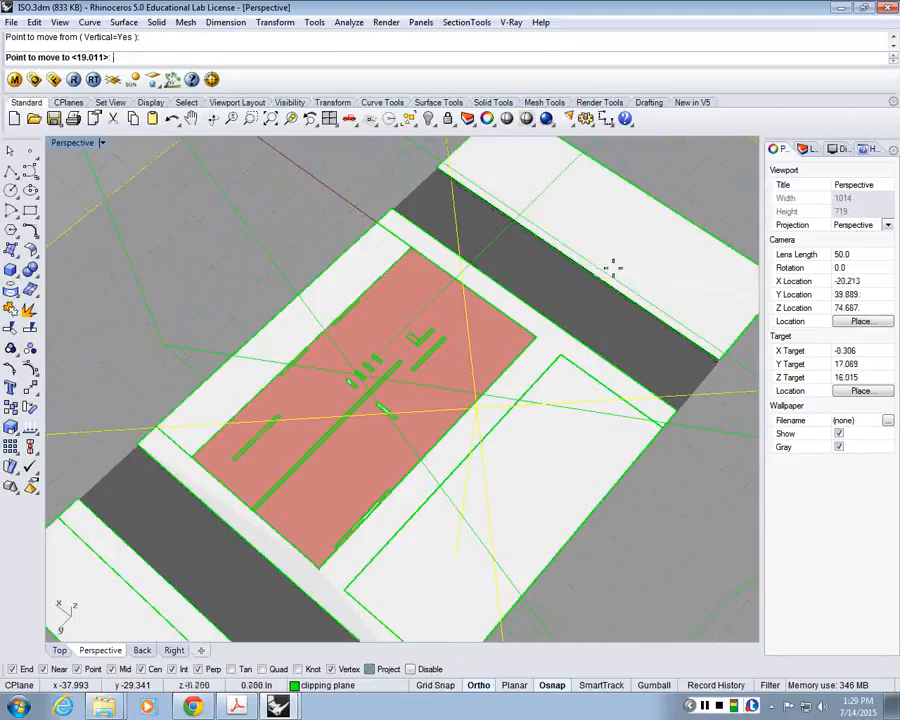
scroll(669, 222, down, 4)
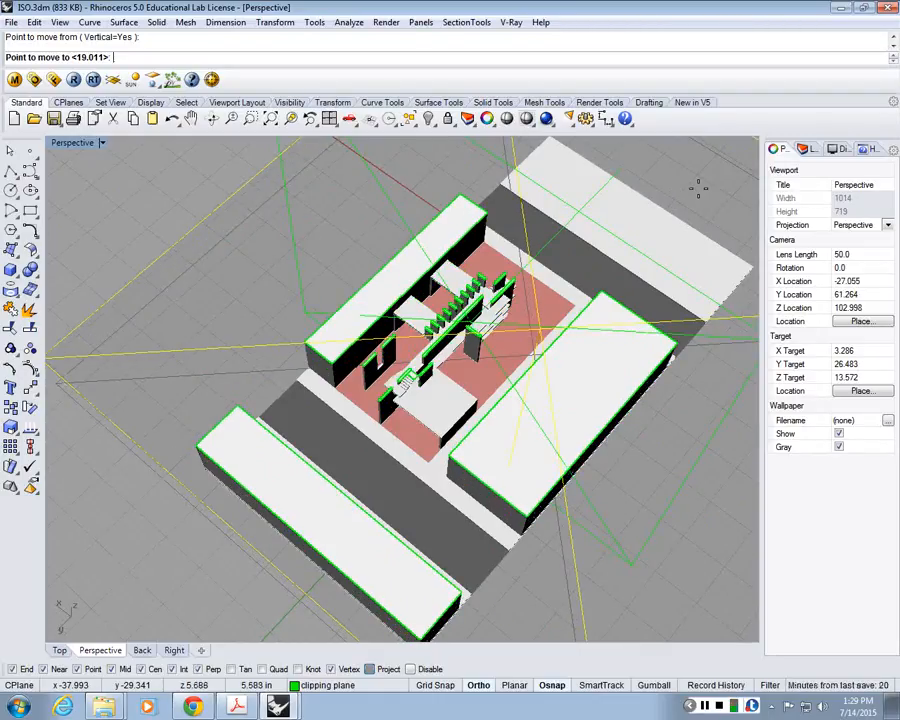
scroll(698, 188, up, 4)
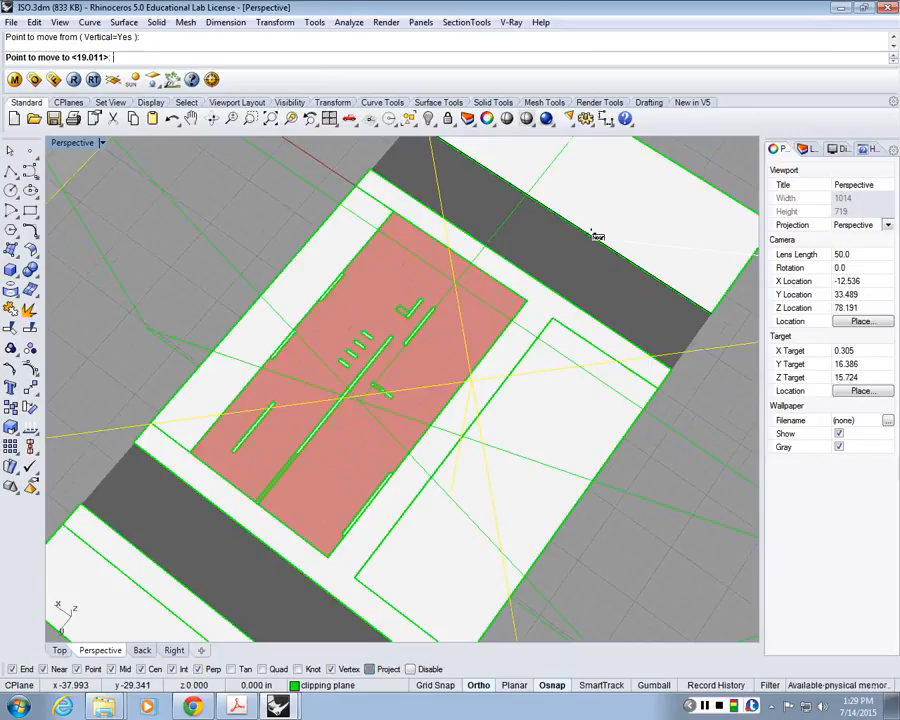
scroll(600, 235, down, 6)
right_drag(565, 201, 400, 145)
scroll(663, 259, down, 8)
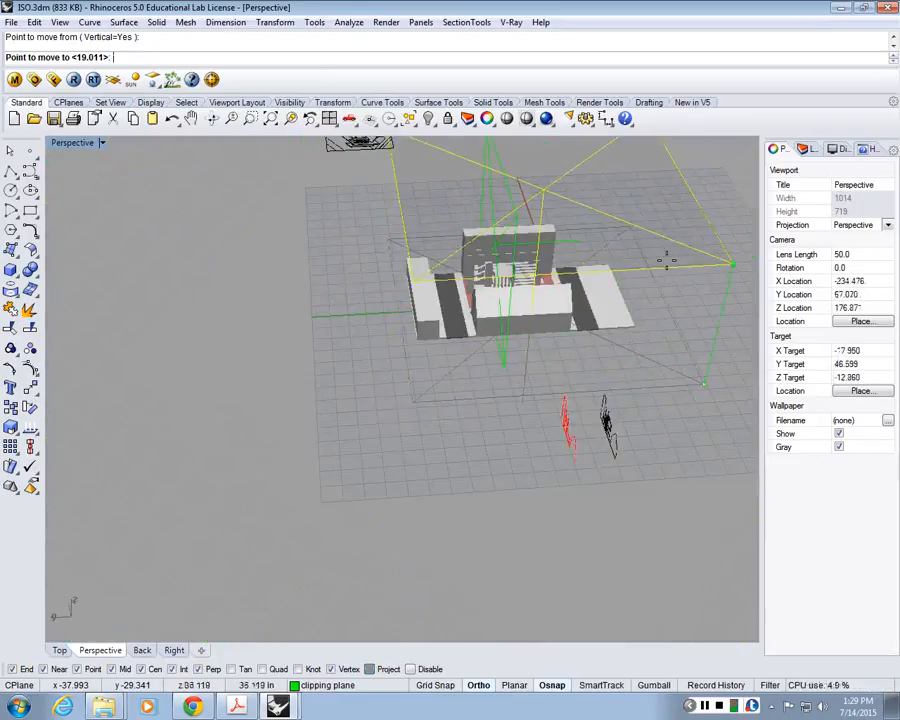
scroll(690, 282, up, 4)
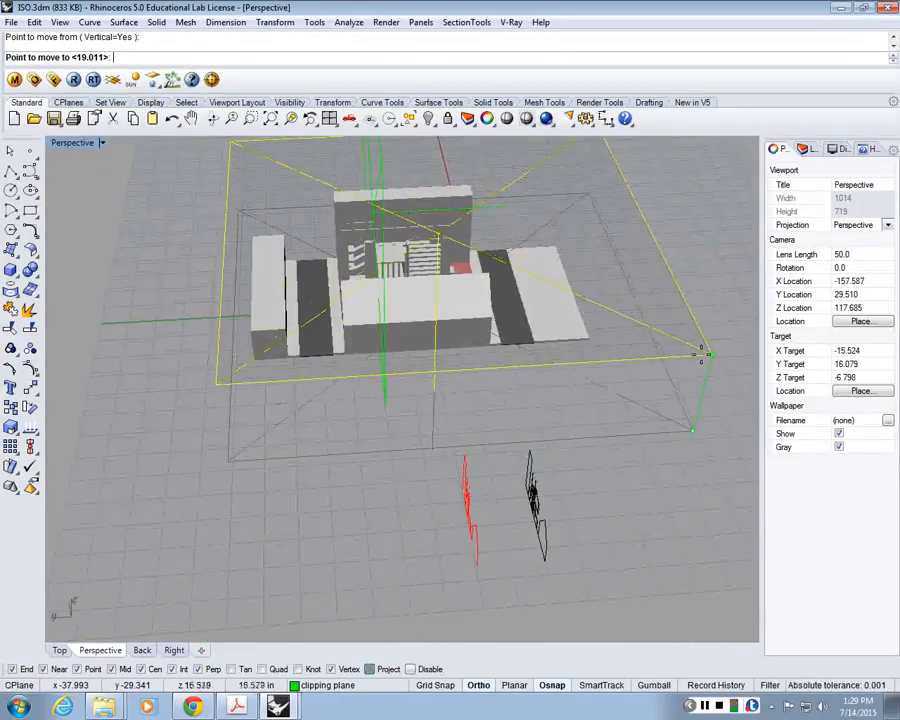
right_click(539, 388)
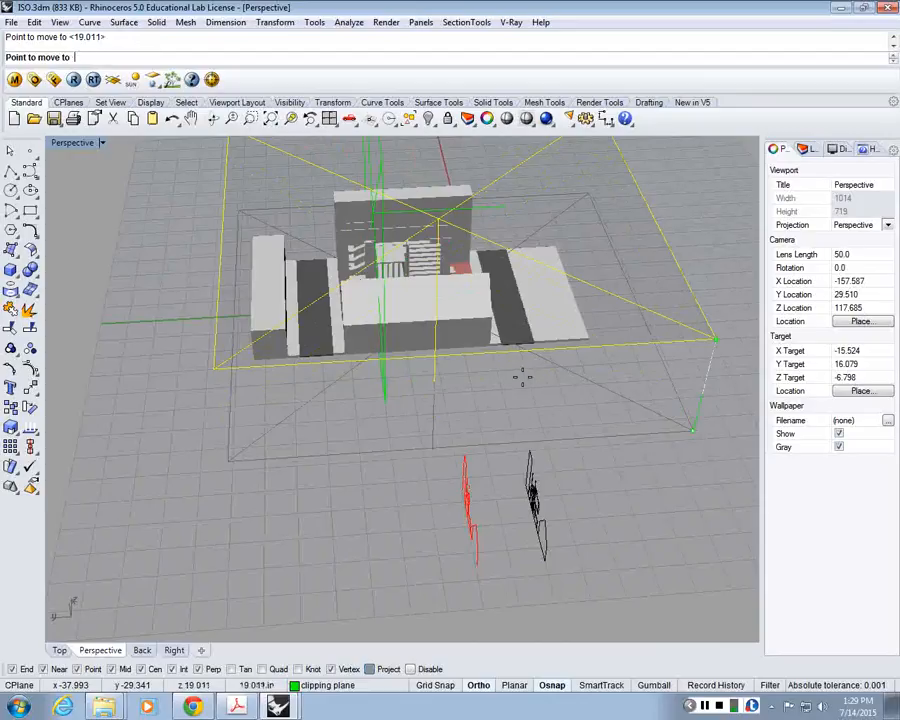
click(523, 377)
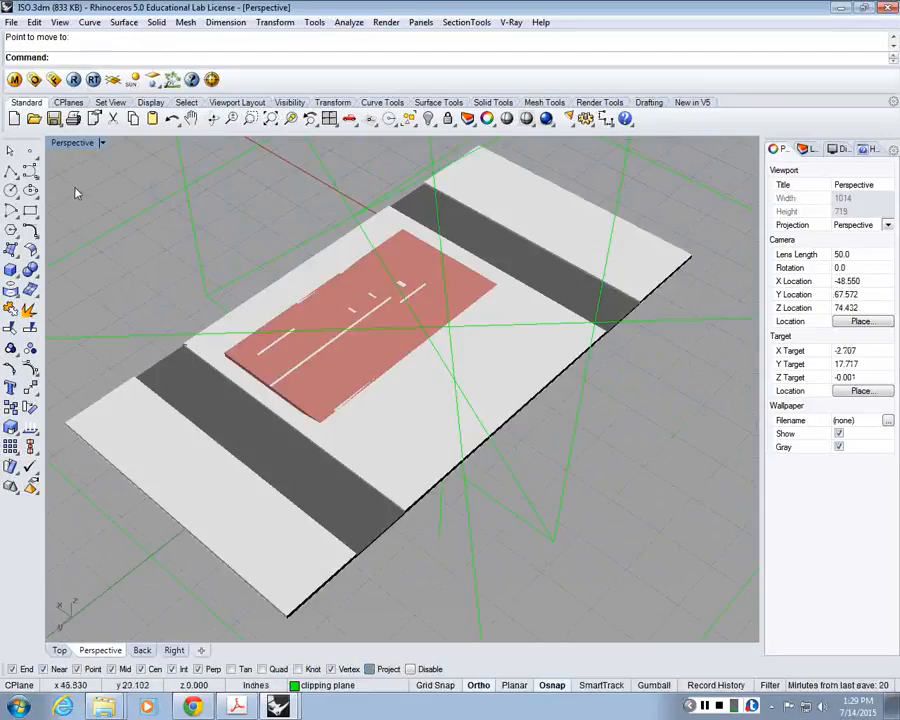
Restore the four-view layout and move the horizontal clipping plane straight up about 9.4 in in the Back view
key(ctrl+m)
scroll(587, 298, up, 5)
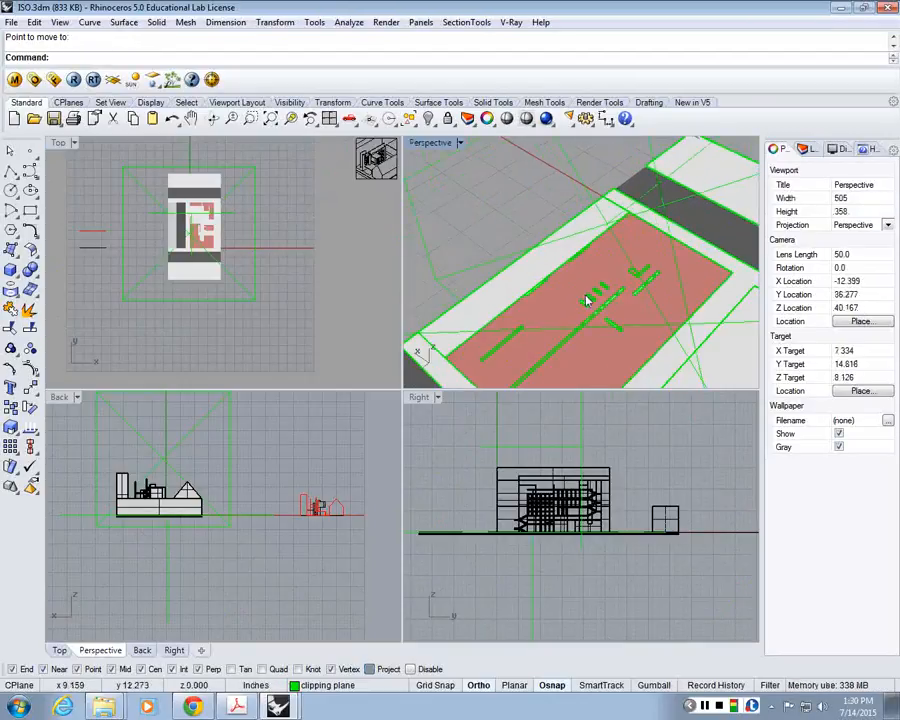
scroll(279, 531, up, 3)
click(279, 531)
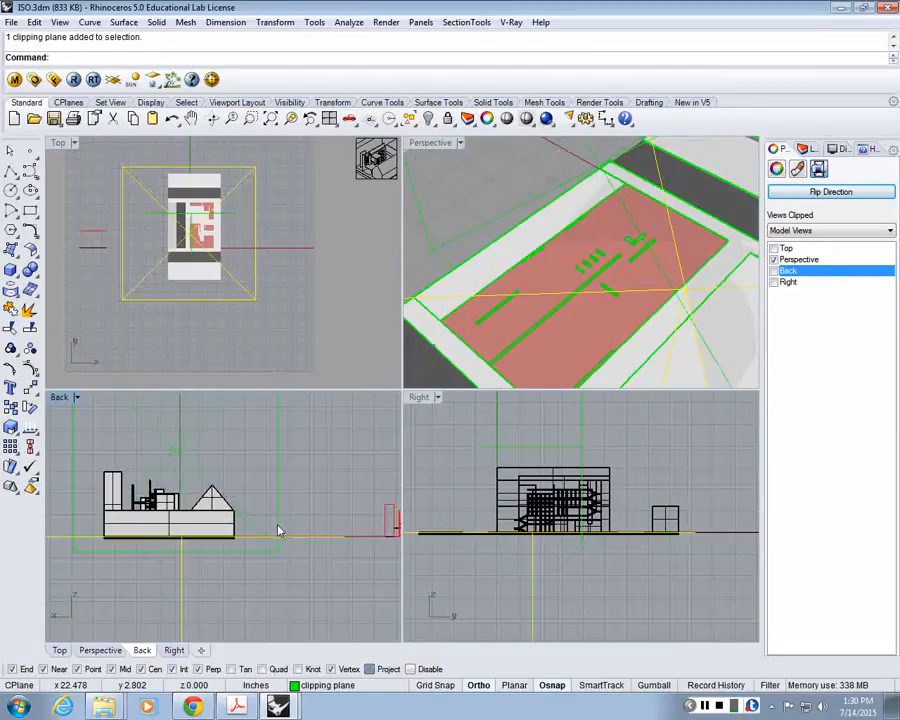
key(Return)
click(299, 598)
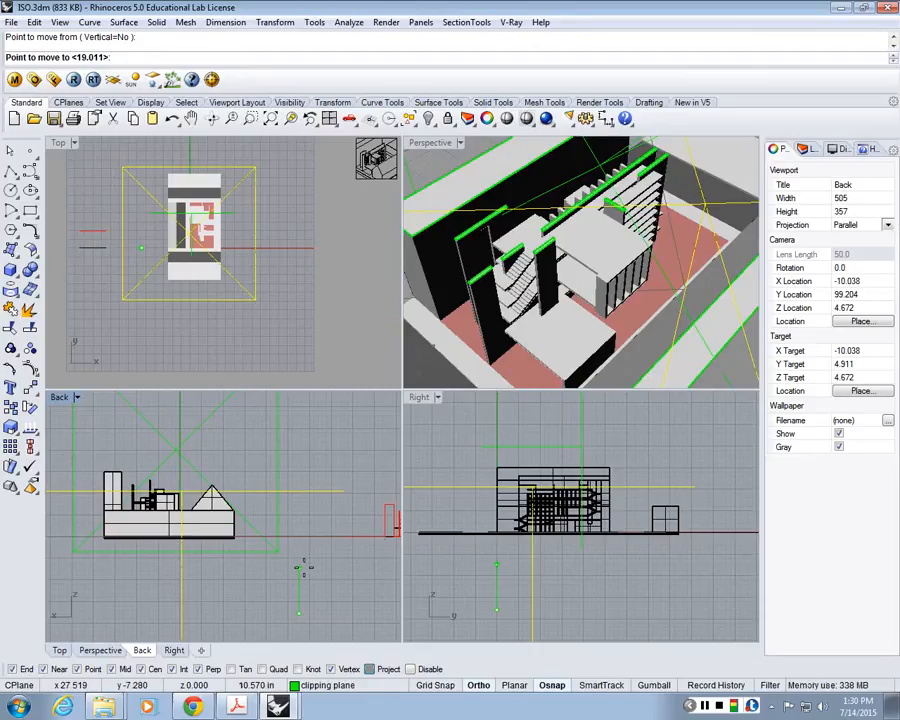
right_drag(304, 567, 294, 563)
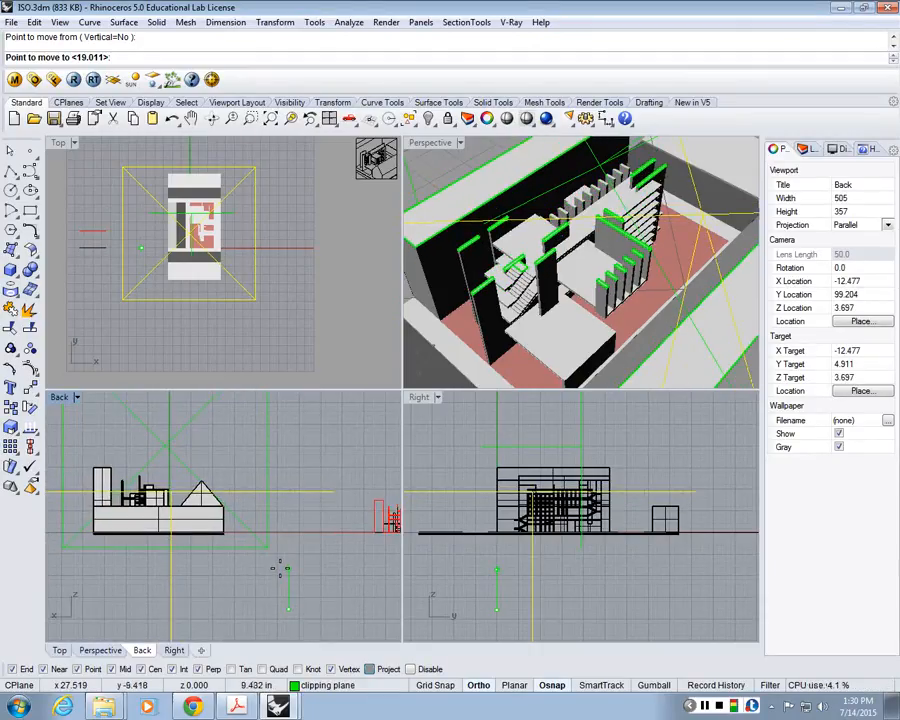
click(280, 567)
Move the horizontal clipping plane straight down about 2.2 in in the Back view to lower the plan cut
right_click(311, 470)
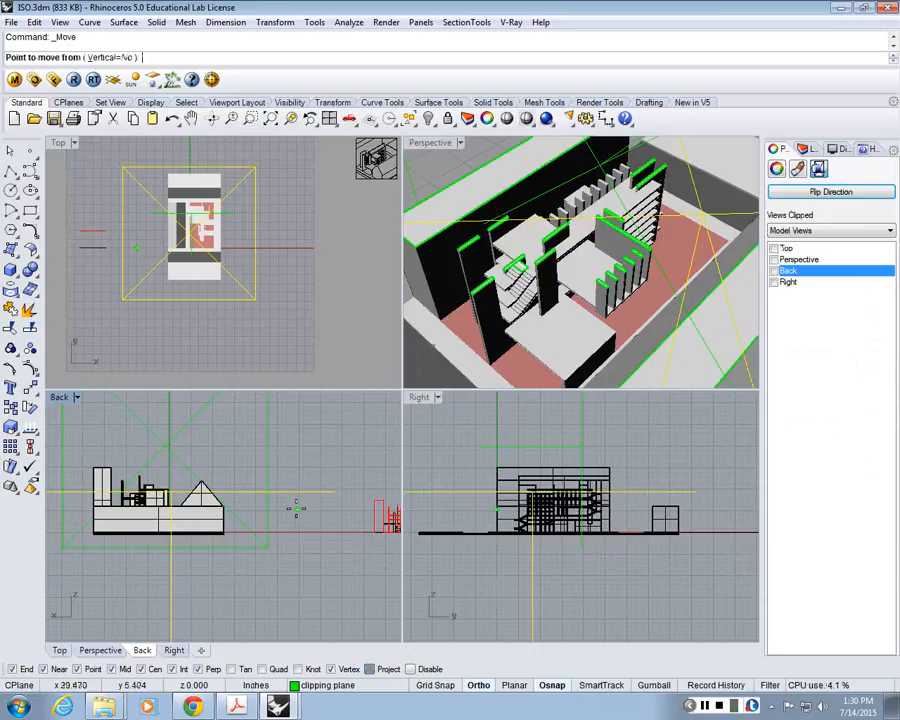
scroll(293, 505, up, 4)
right_drag(630, 256, 608, 232)
click(253, 514)
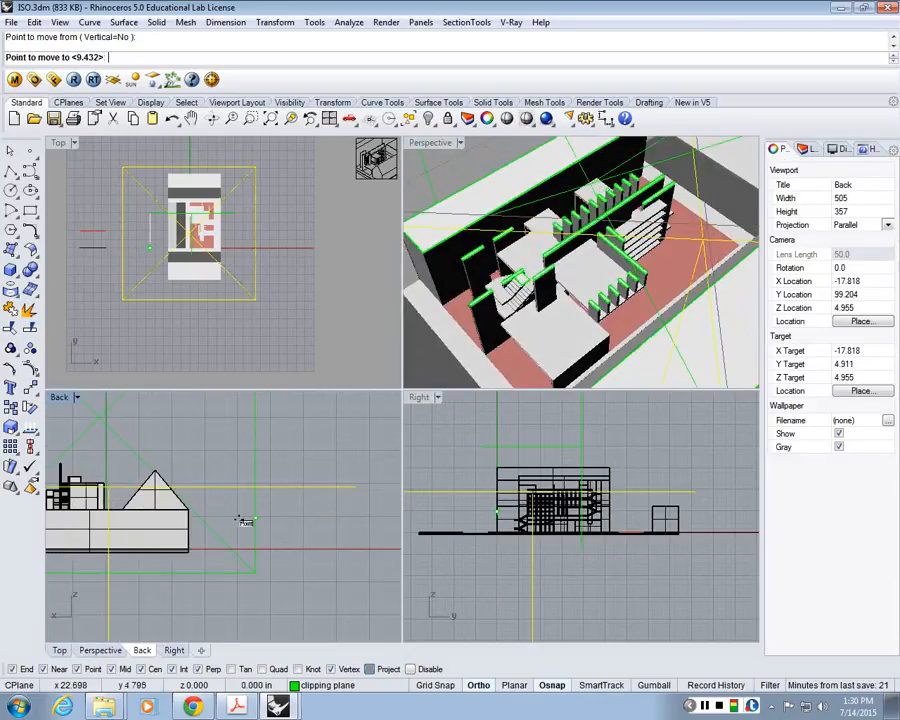
click(258, 520)
right_click(270, 518)
click(277, 515)
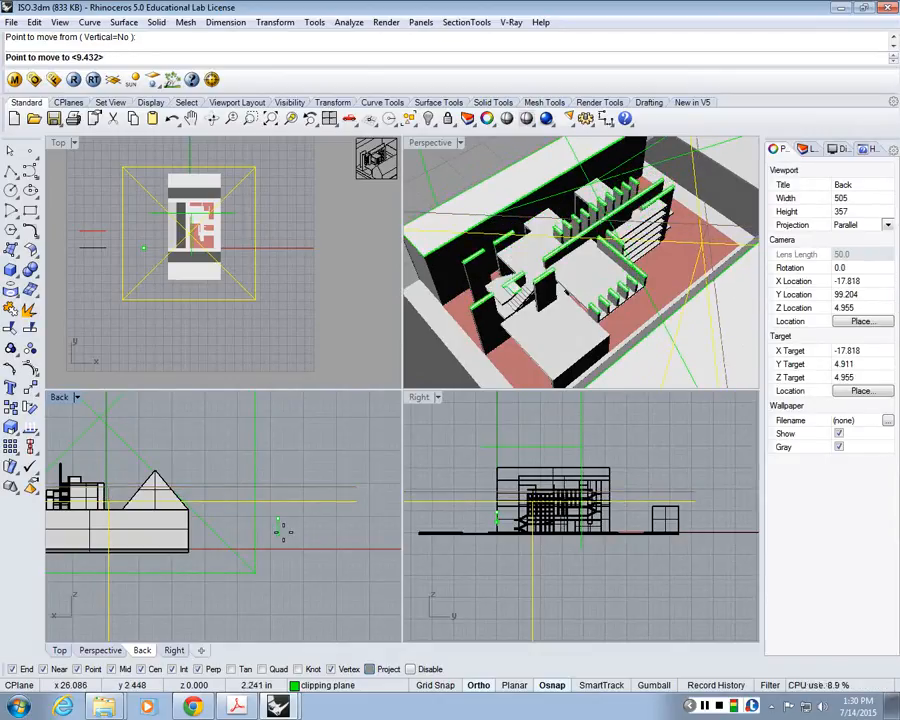
click(282, 530)
Examine where the clipping plane crosses the stairs and floors in the maximized Right view, and check the cut model in Perspective
right_drag(548, 275, 478, 426)
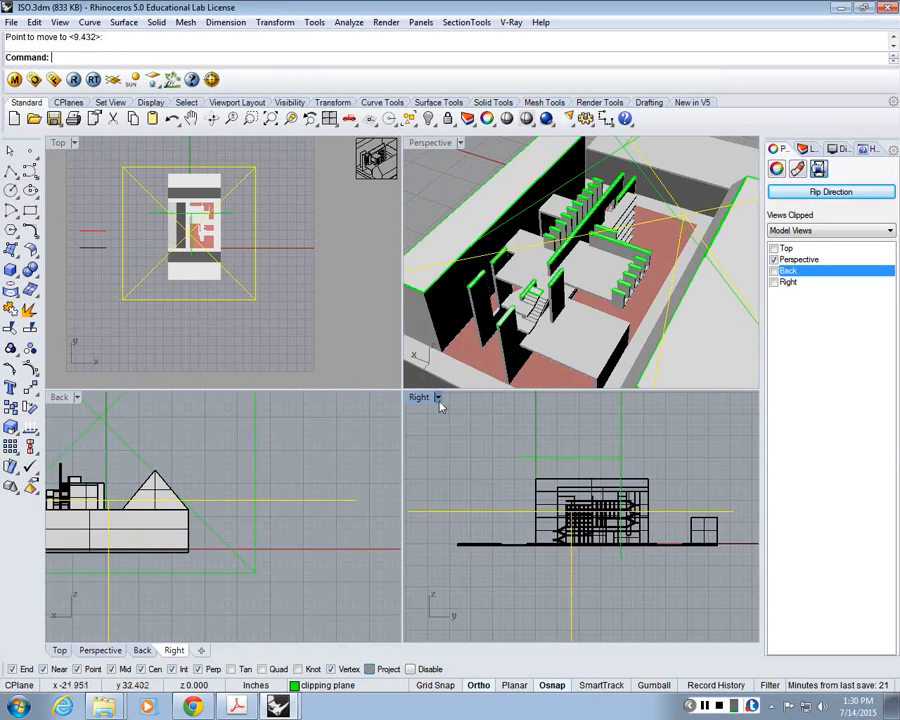
double_click(432, 397)
scroll(576, 333, up, 3)
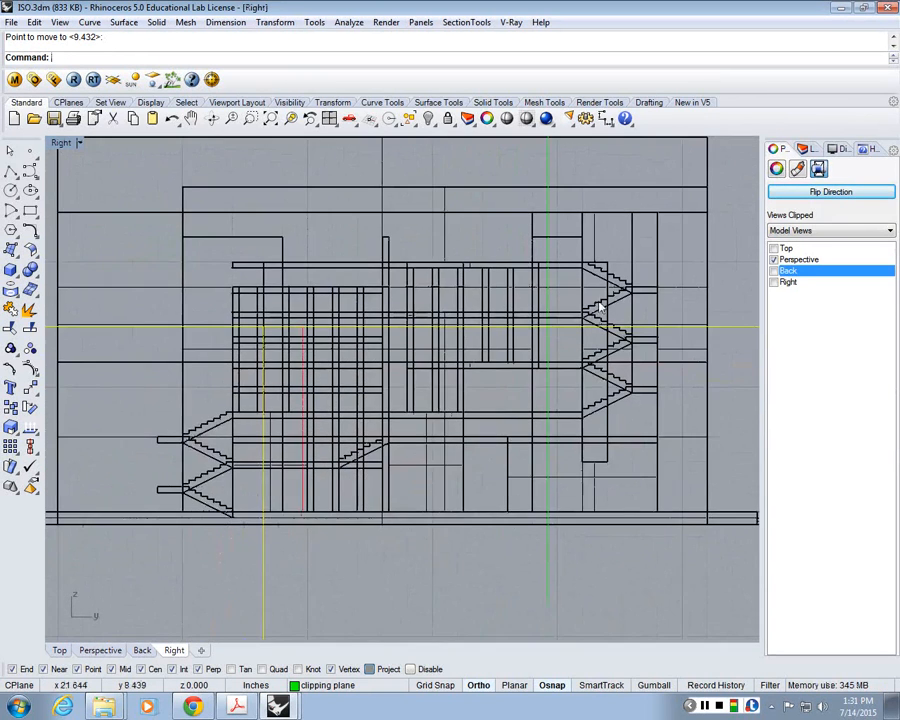
scroll(585, 336, up, 1)
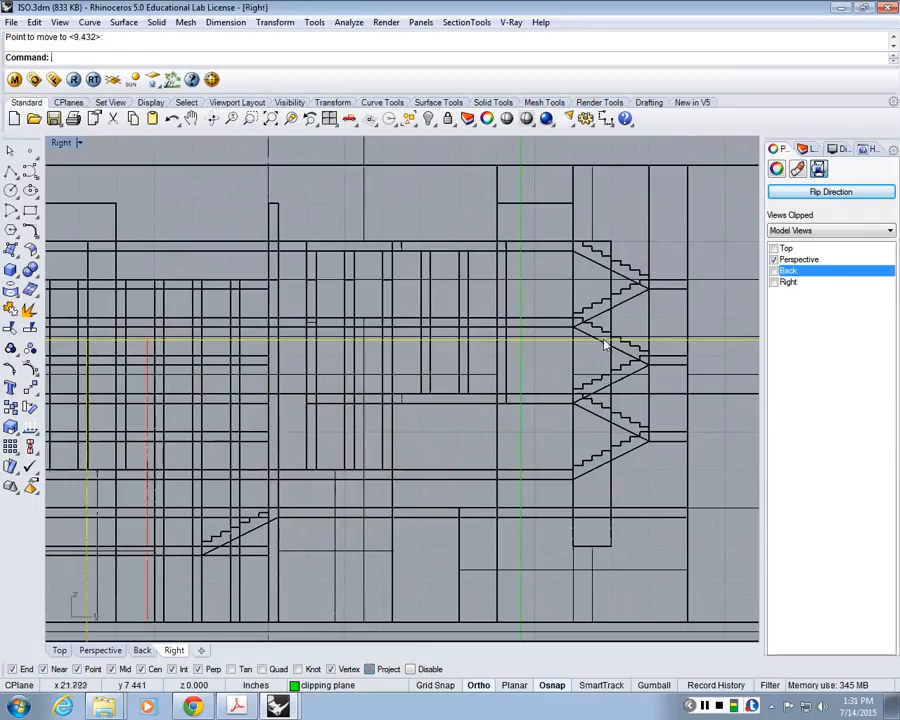
scroll(595, 342, up, 5)
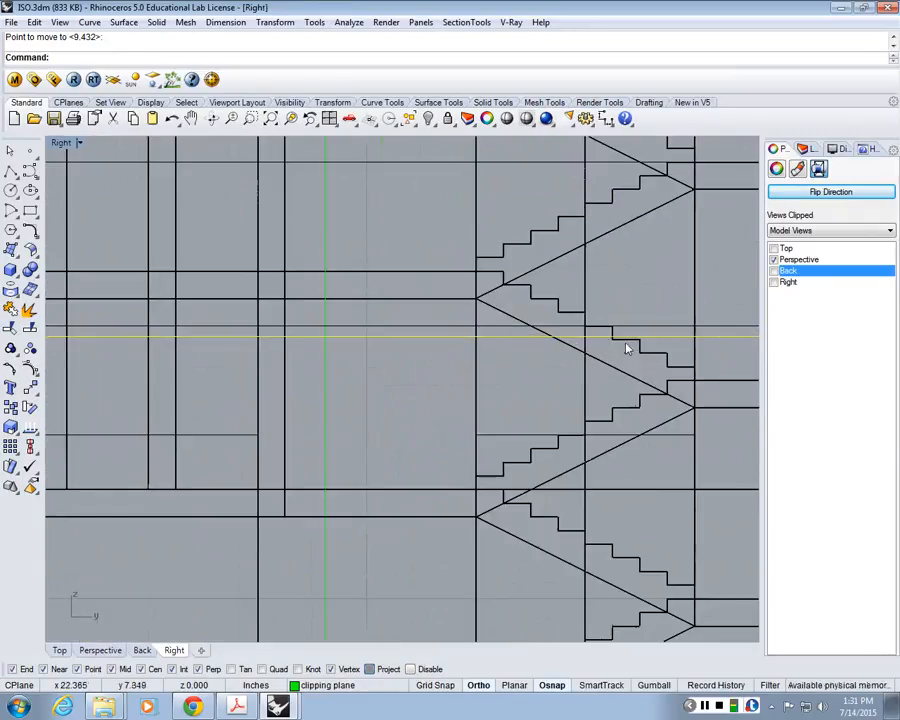
scroll(588, 341, down, 3)
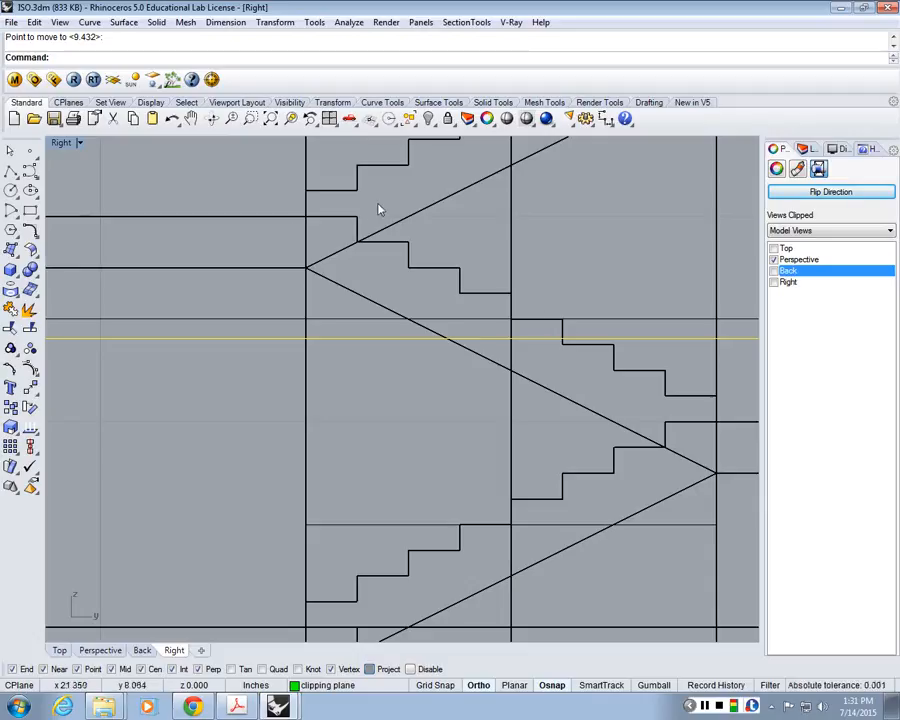
scroll(380, 215, down, 2)
scroll(476, 293, up, 1)
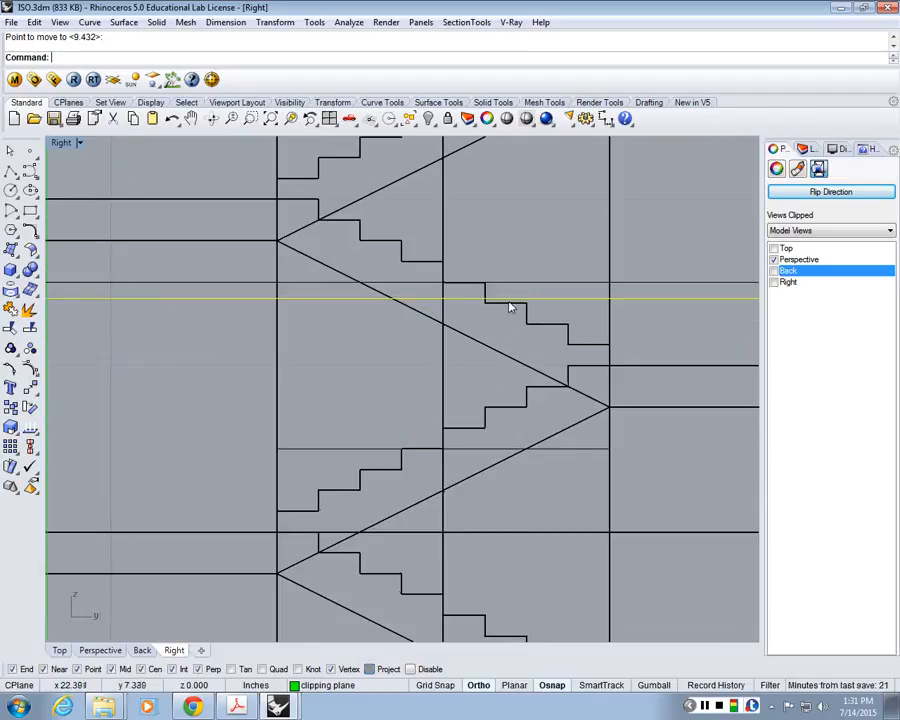
scroll(488, 330, down, 3)
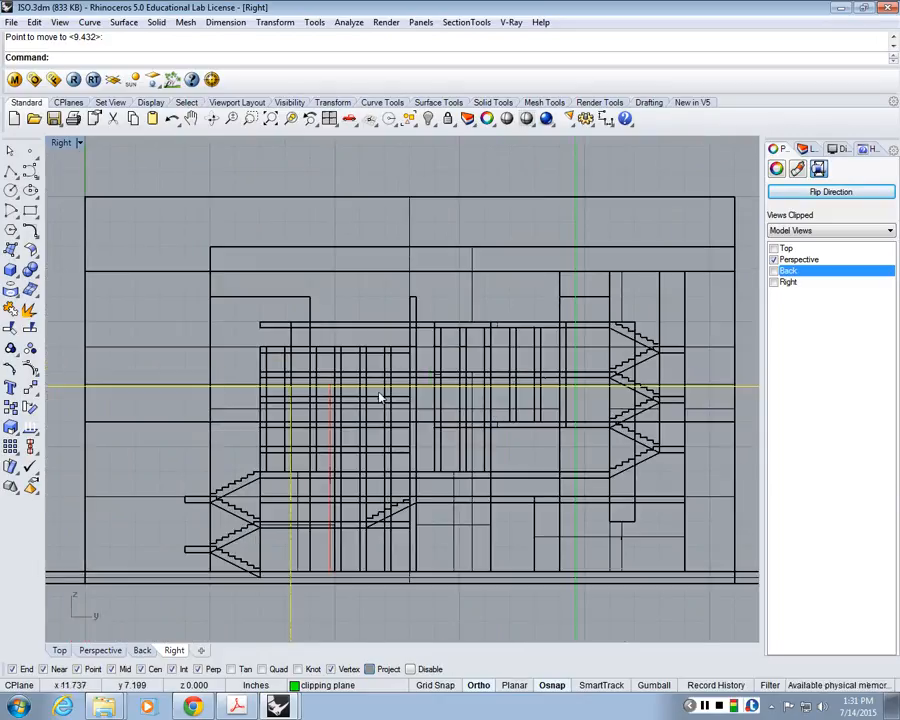
double_click(56, 142)
mouse_move(663, 233)
right_down()
mouse_move(683, 181)
mouse_move(621, 262)
mouse_move(650, 250)
right_up()
scroll(652, 250, up, 4)
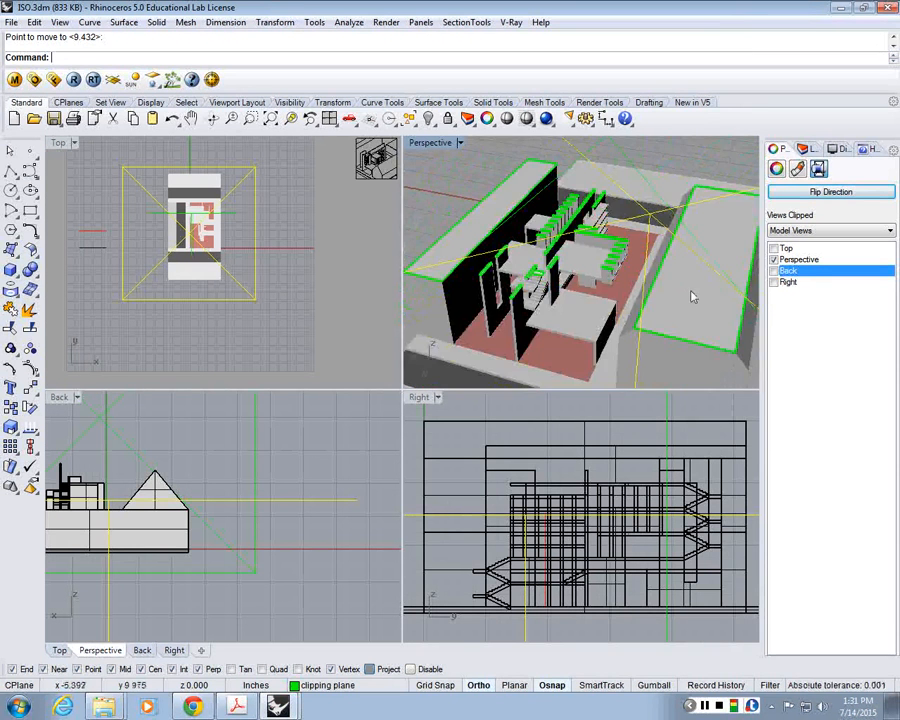
scroll(690, 291, down, 7)
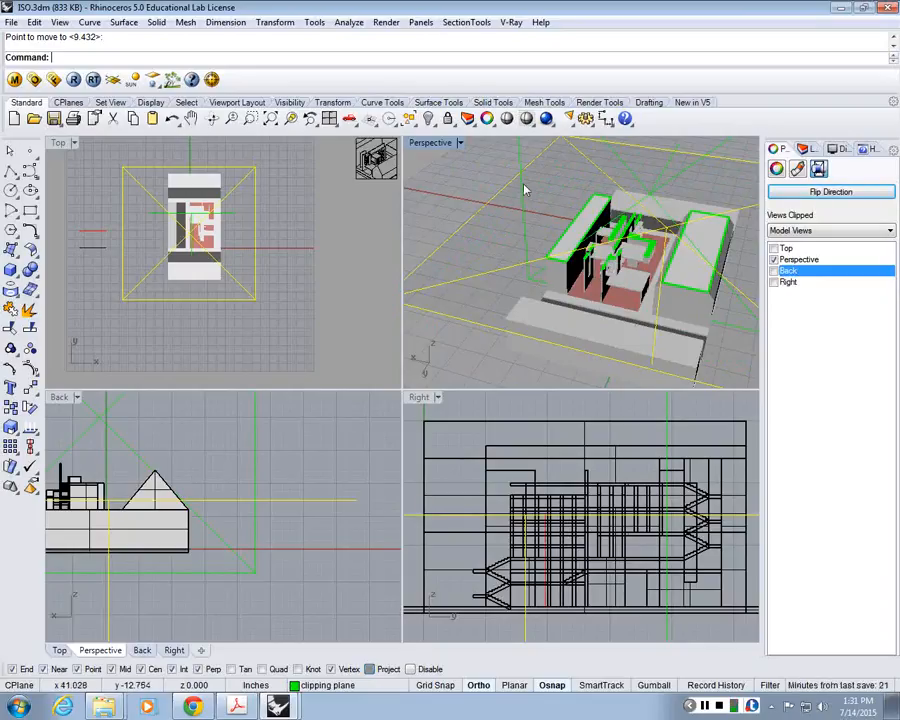
Maximize the Back view, deselect the clipping plane and make the section layer current
click(103, 415)
key(ctrl+m)
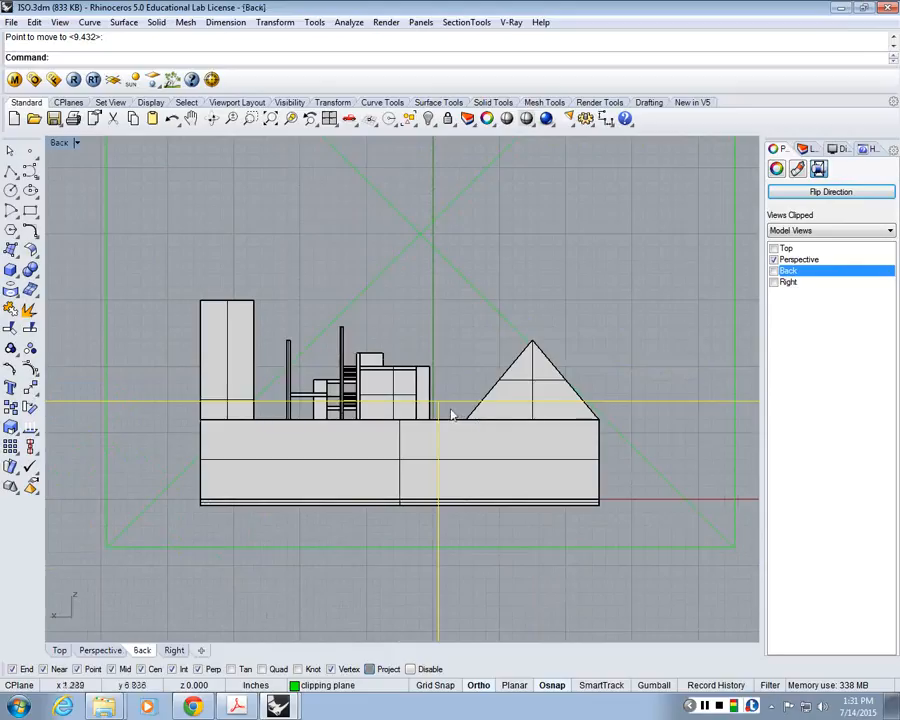
key(Escape)
scroll(451, 414, down, 3)
click(808, 148)
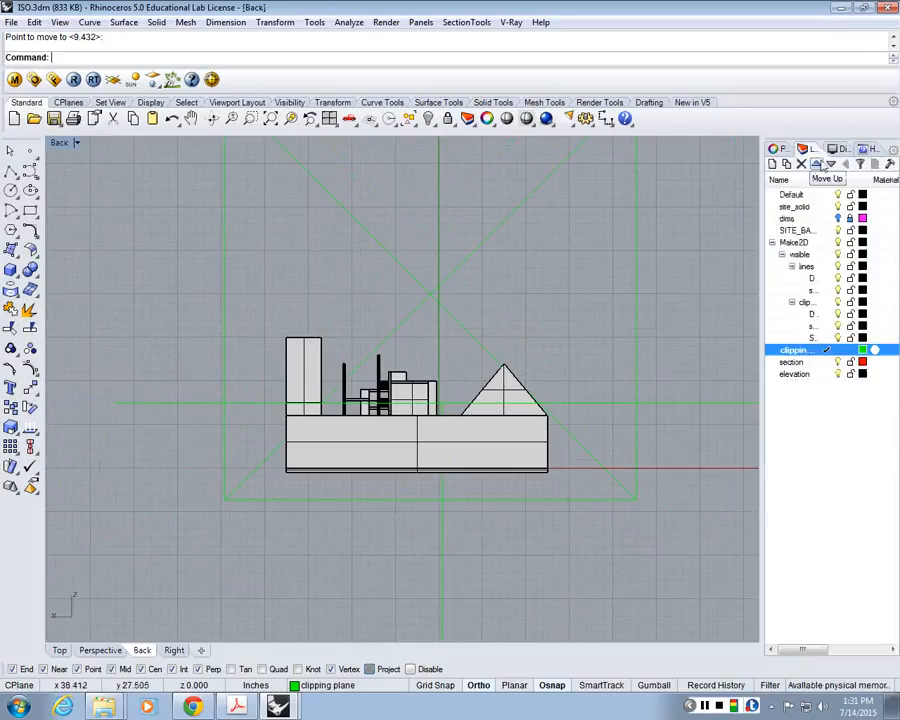
click(826, 362)
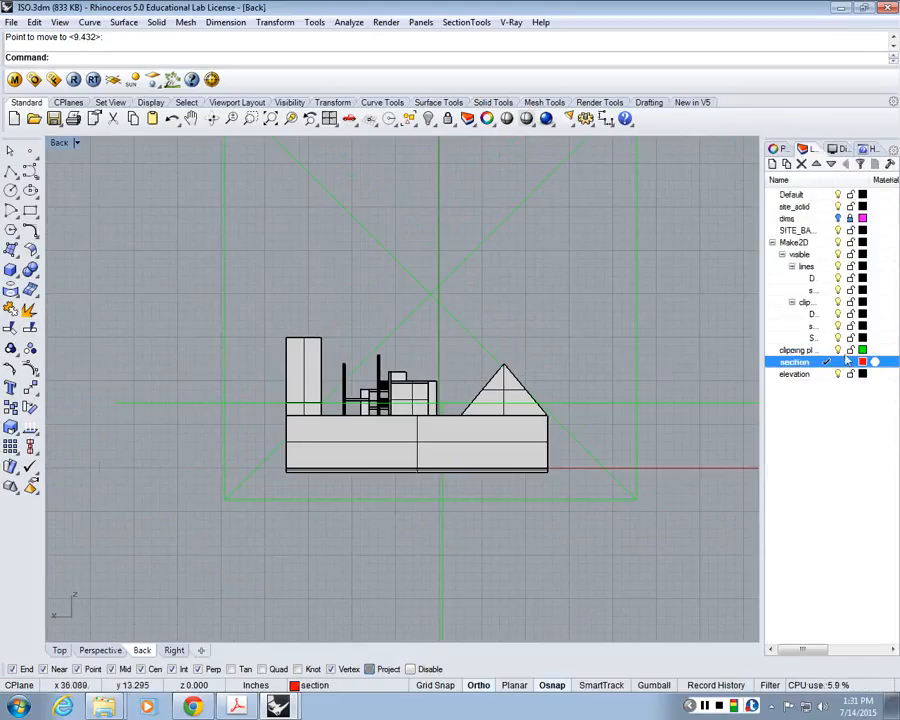
right_drag(641, 367, 602, 370)
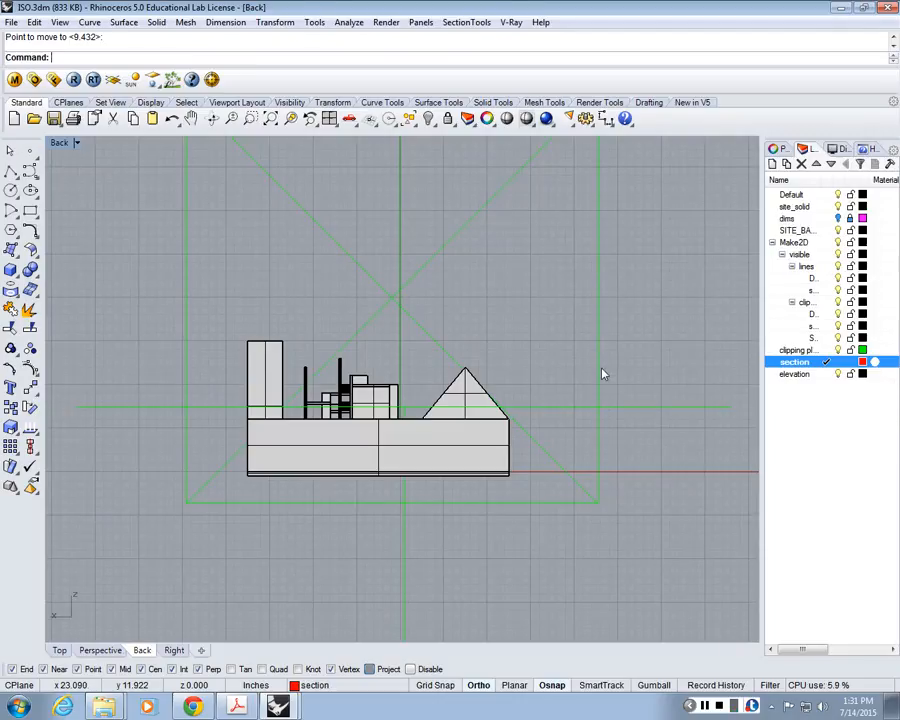
Create section curves through all the building objects, cutting along the horizontal clipping plane from end to end in the Back view
text(Section)
key(Return)
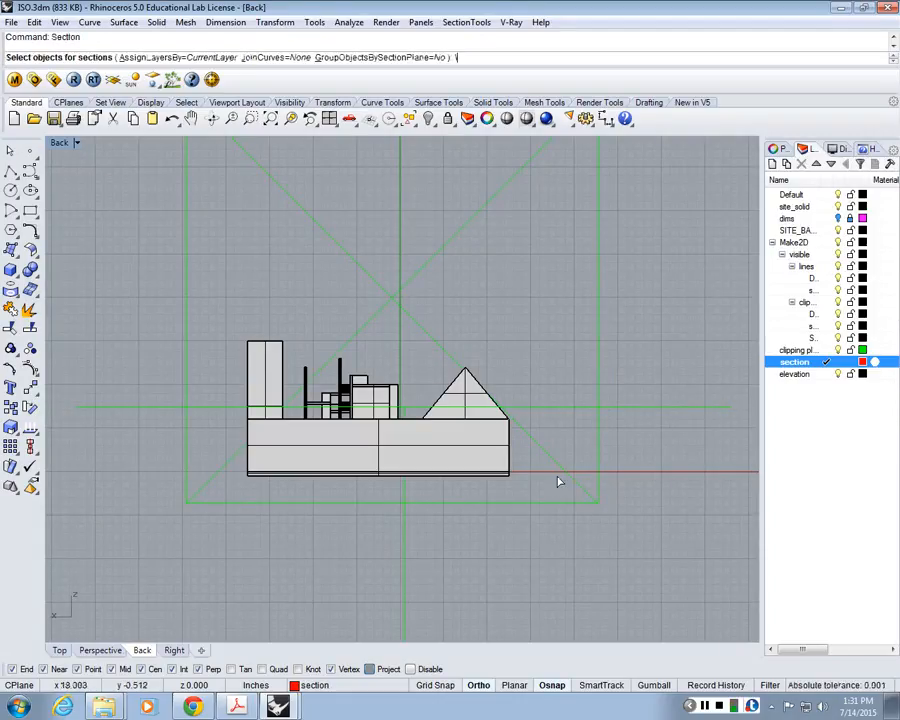
drag(202, 288, 529, 543)
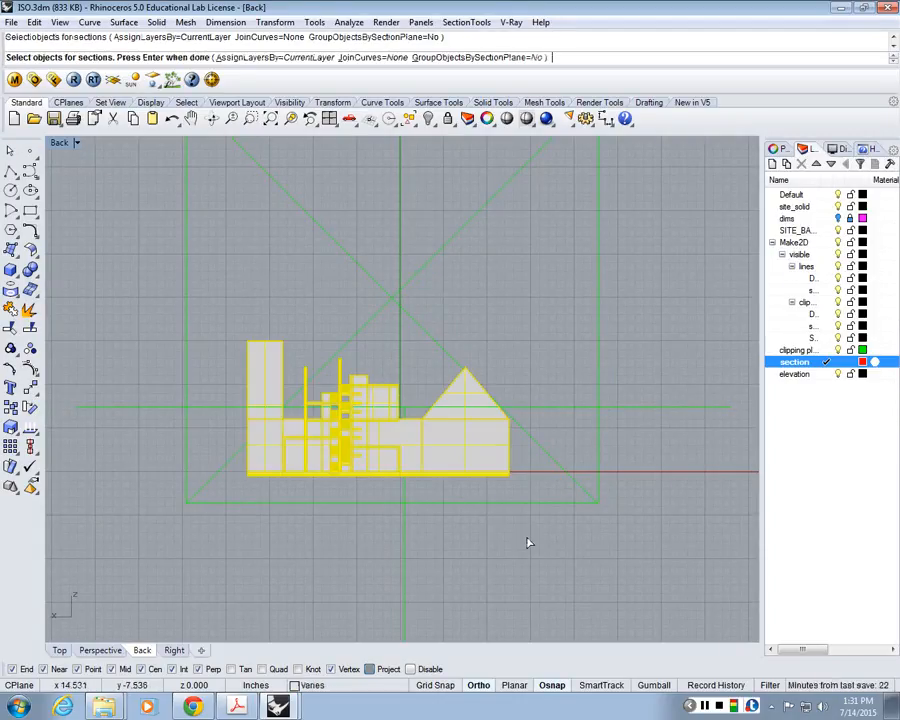
key(Return)
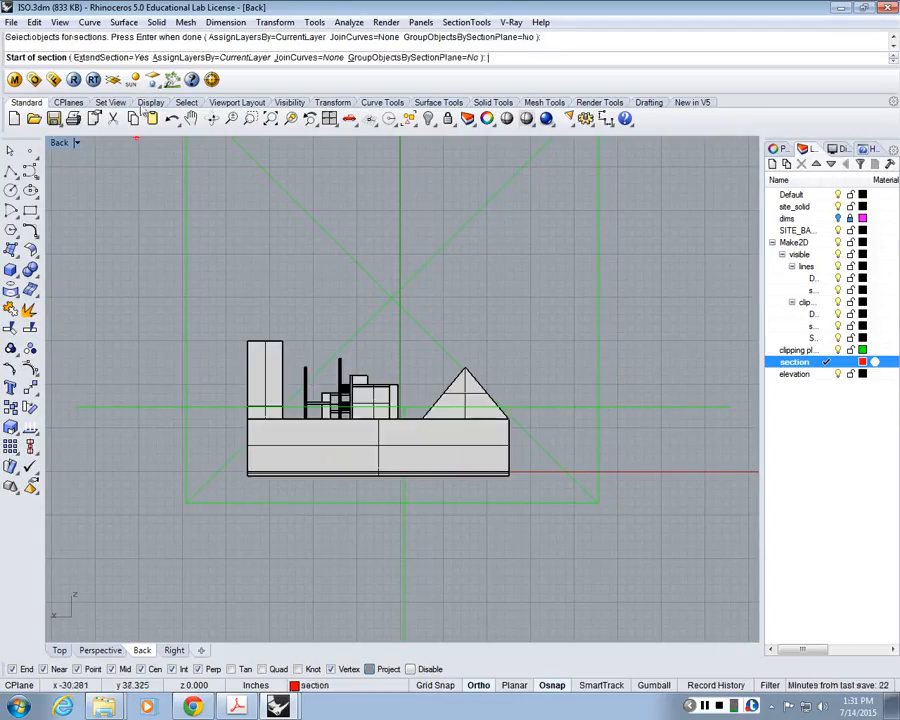
click(78, 406)
click(733, 406)
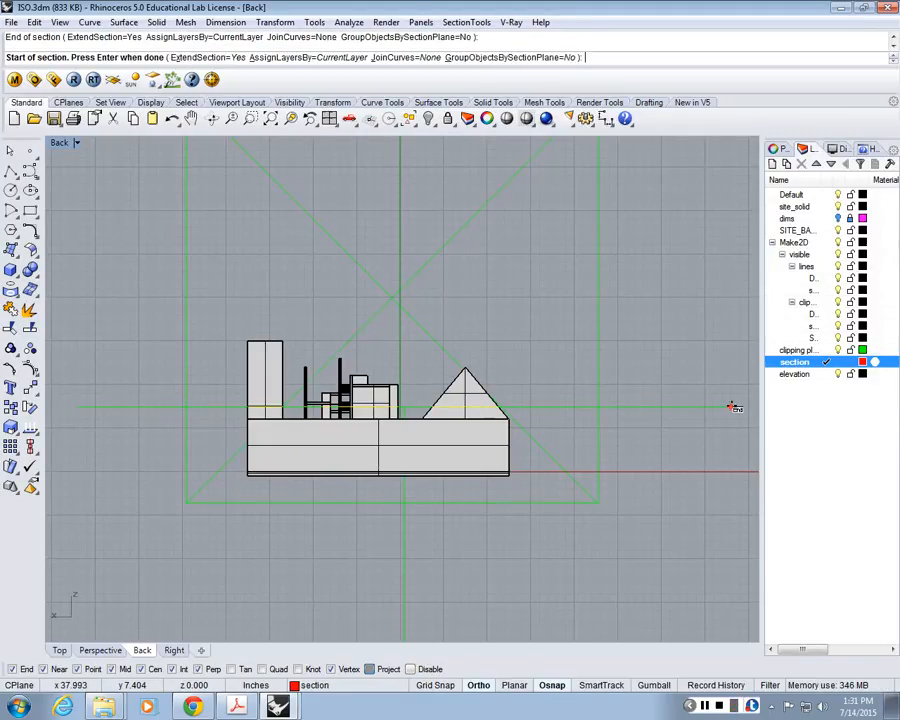
key(Return)
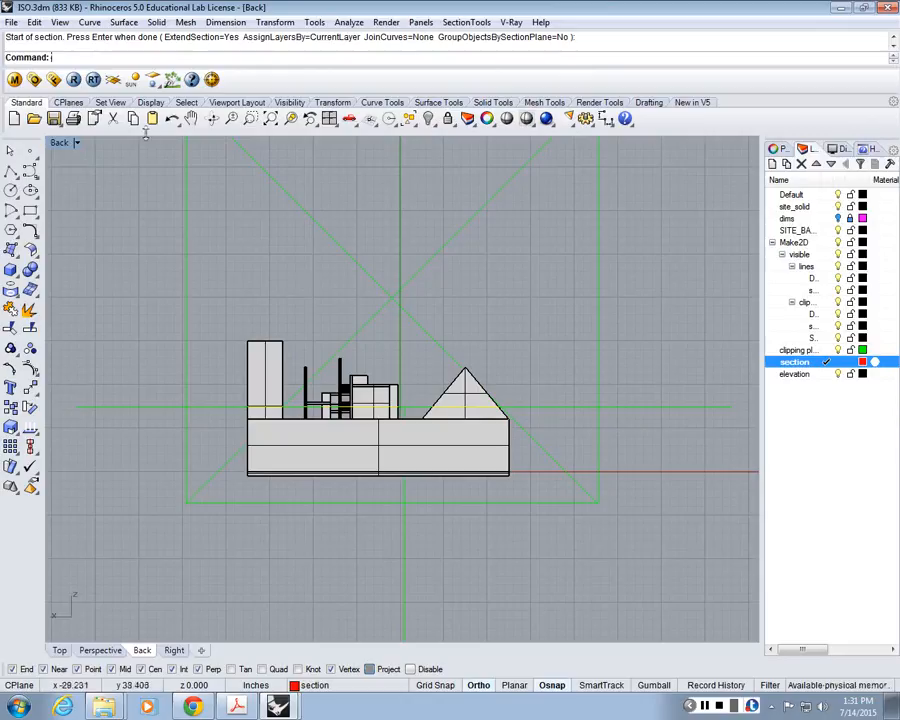
Move the new section curves 50 in horizontally in the Top view, placing them to the right of the model, and deselect them
double_click(59, 148)
double_click(60, 146)
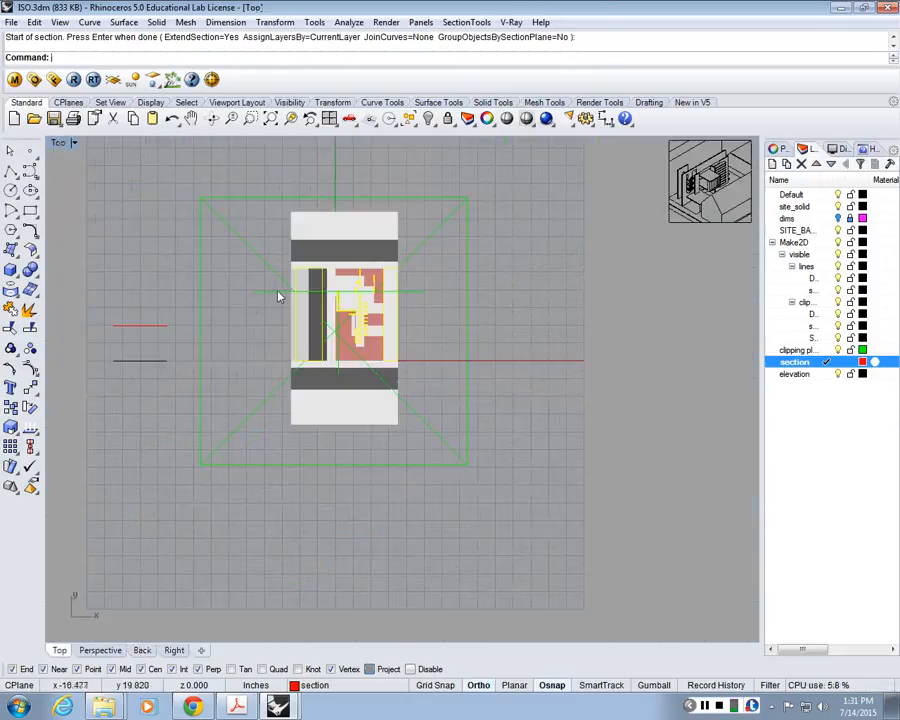
scroll(387, 295, up, 5)
scroll(346, 241, down, 5)
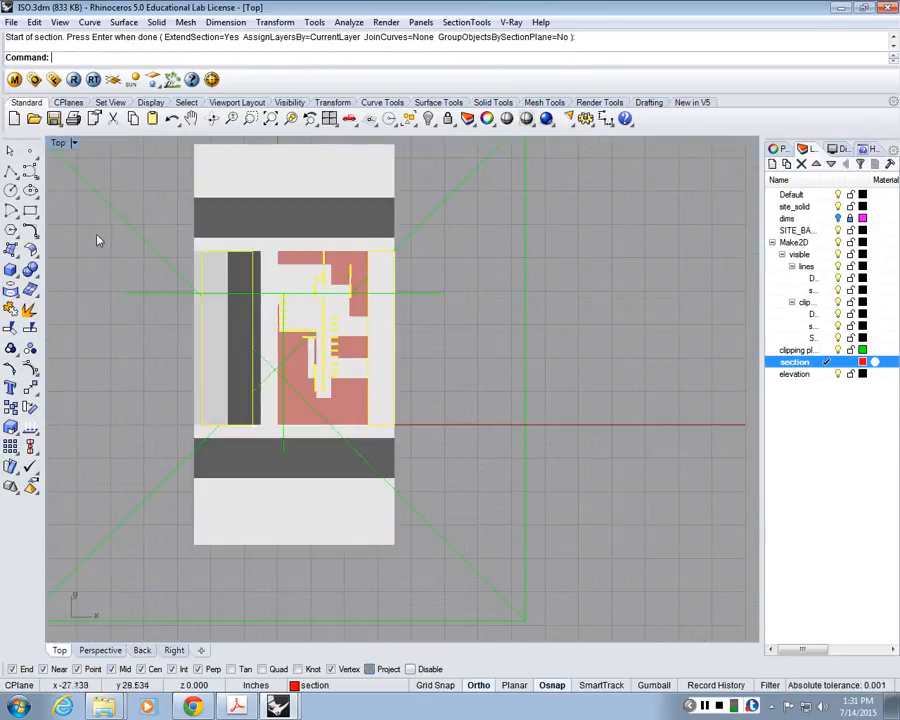
scroll(418, 428, down, 2)
text(M)
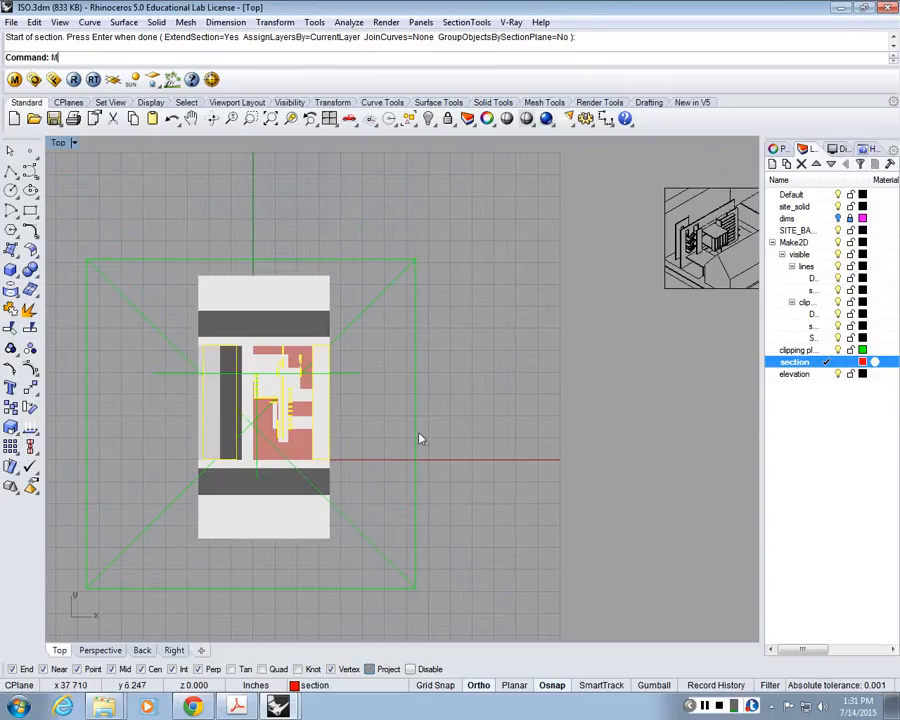
key(Return)
click(322, 218)
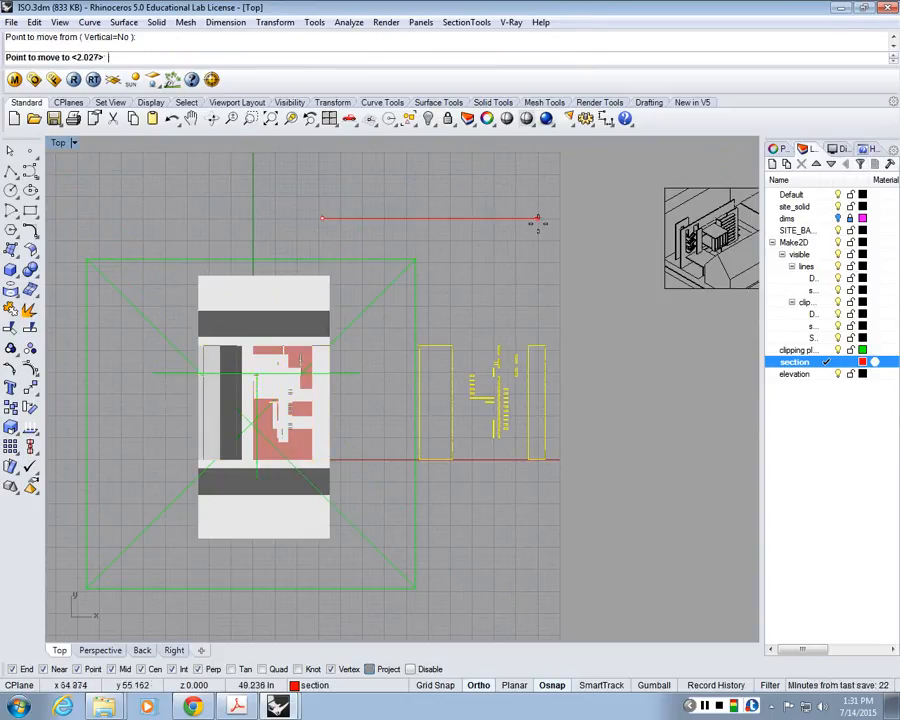
text(5)
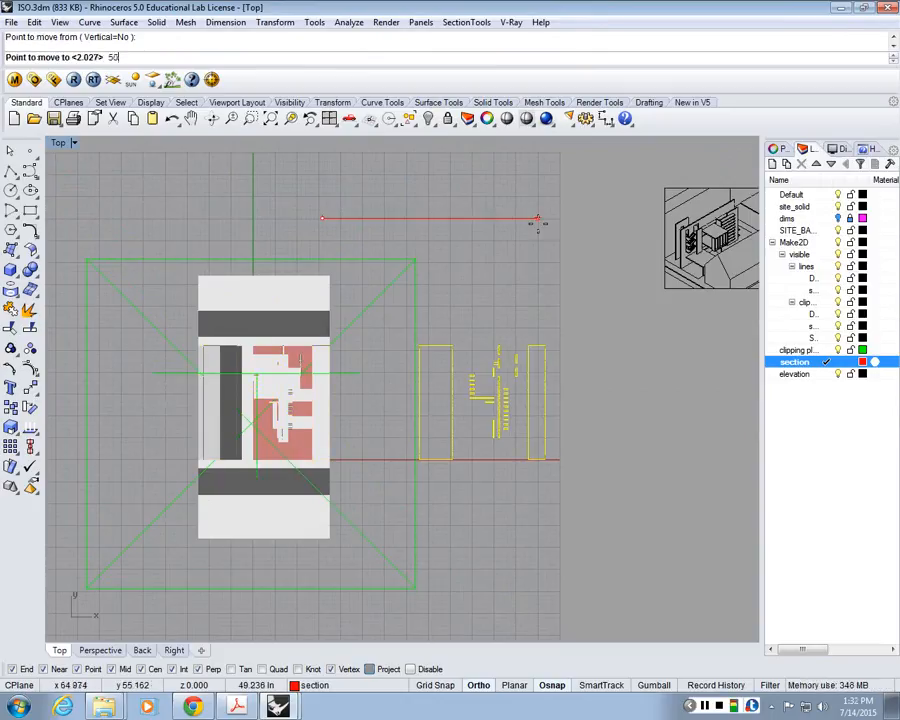
text(0)
key(Return)
click(540, 243)
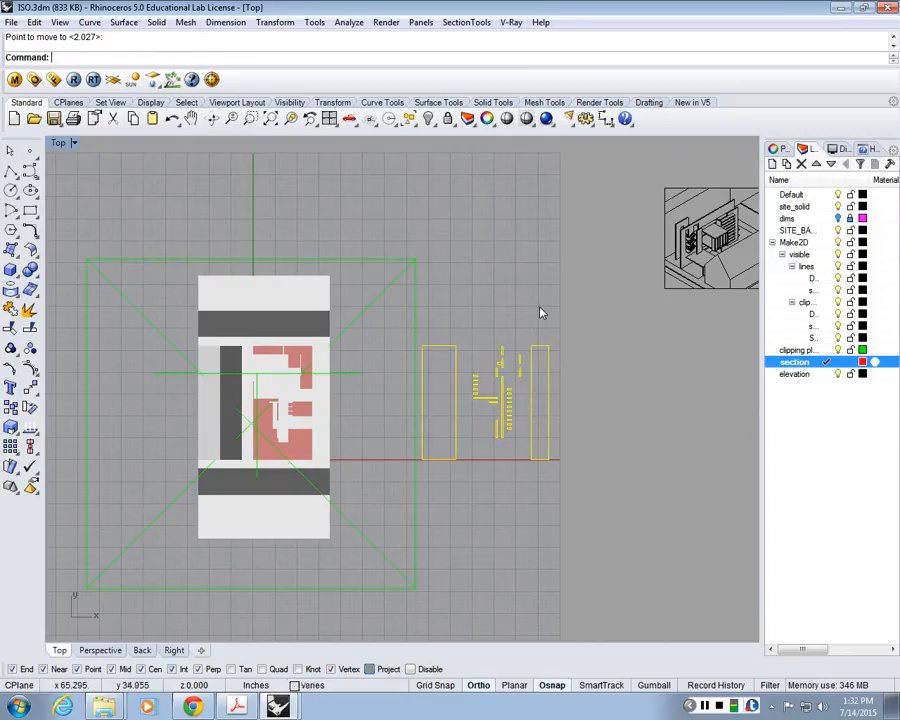
click(670, 404)
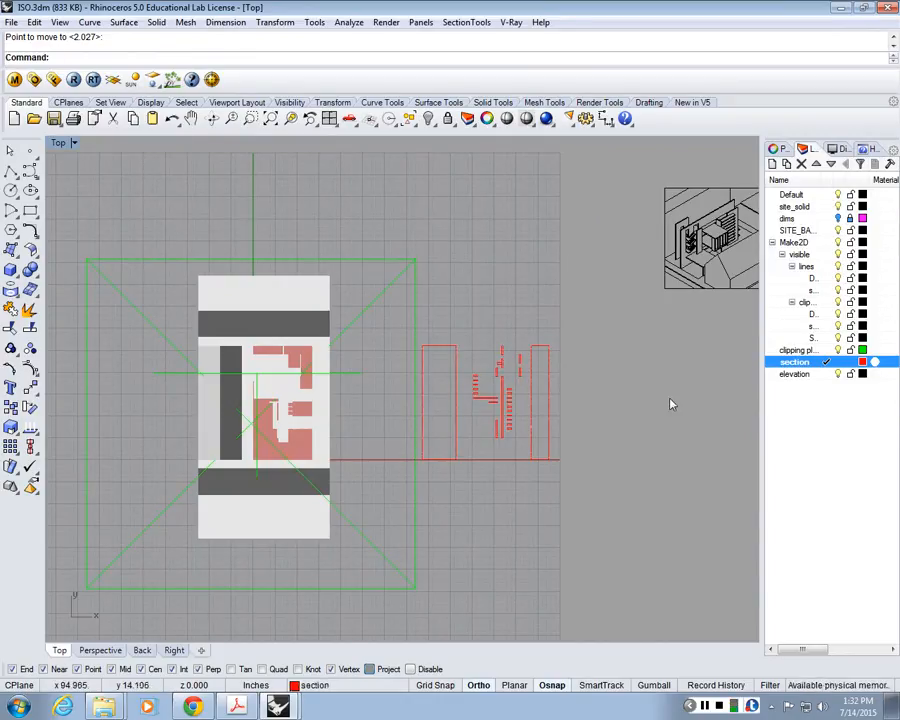
Select the horizontal clipping plane and enable its clipping in the Top view, then deselect it
scroll(490, 410, up, 6)
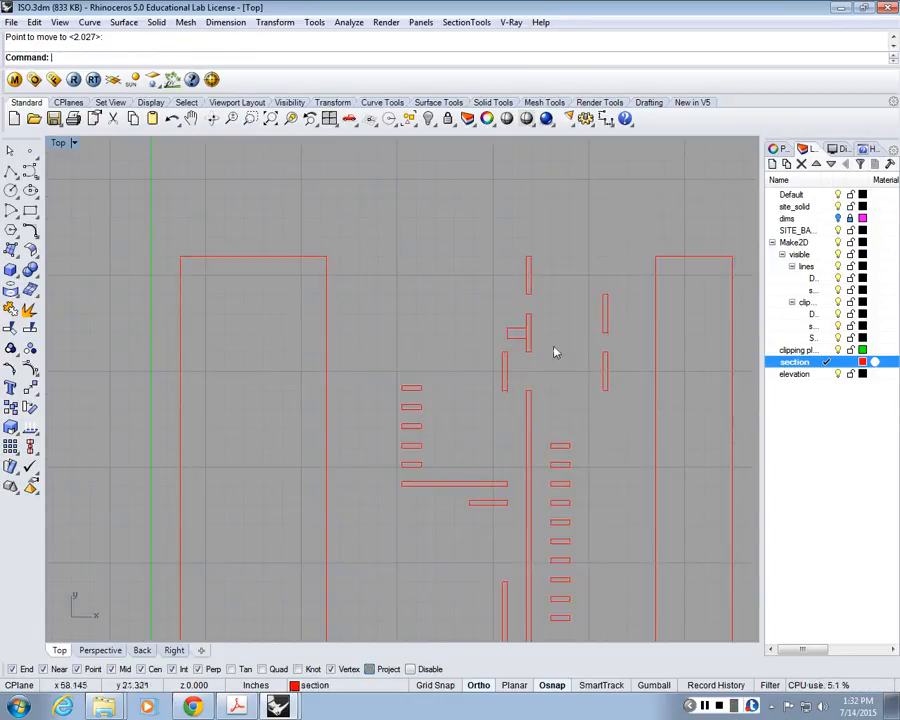
scroll(555, 352, down, 1)
scroll(534, 330, down, 5)
right_drag(390, 334, 511, 371)
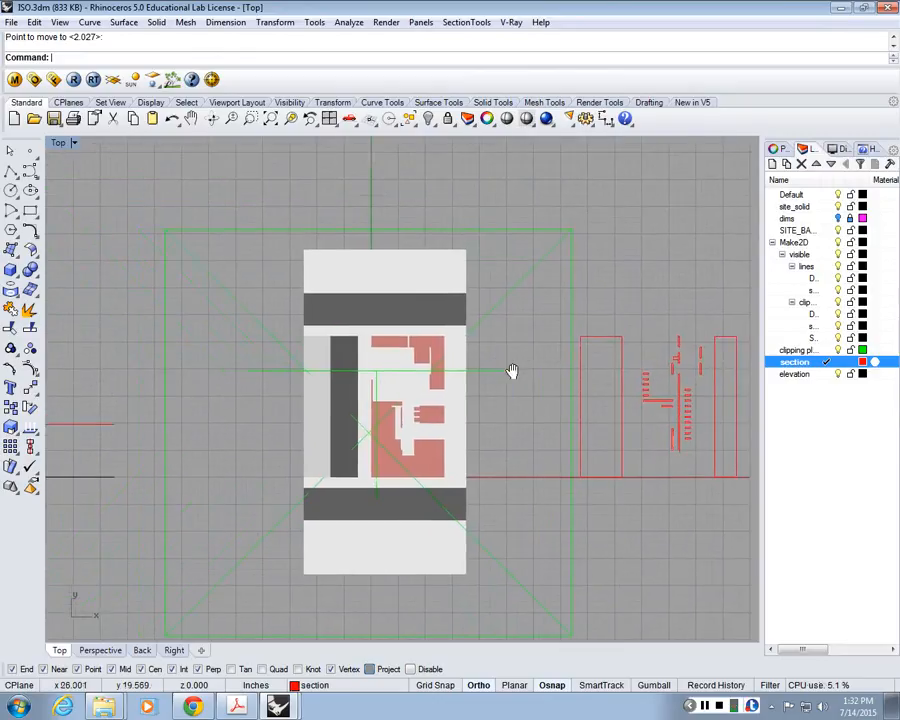
scroll(295, 420, up, 3)
scroll(303, 315, down, 3)
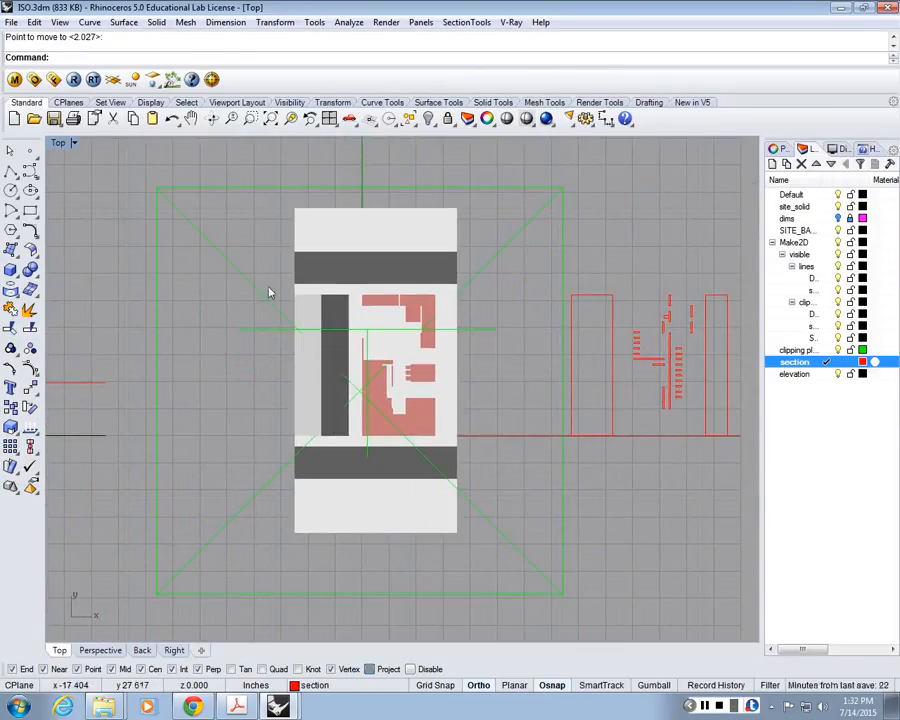
click(268, 294)
scroll(356, 314, up, 3)
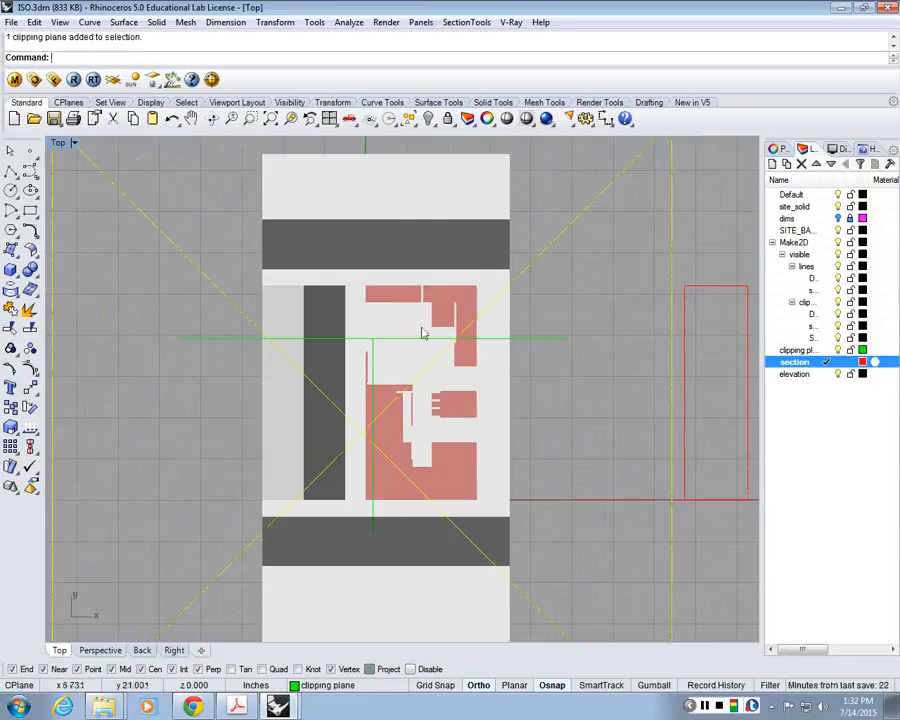
scroll(422, 331, down, 3)
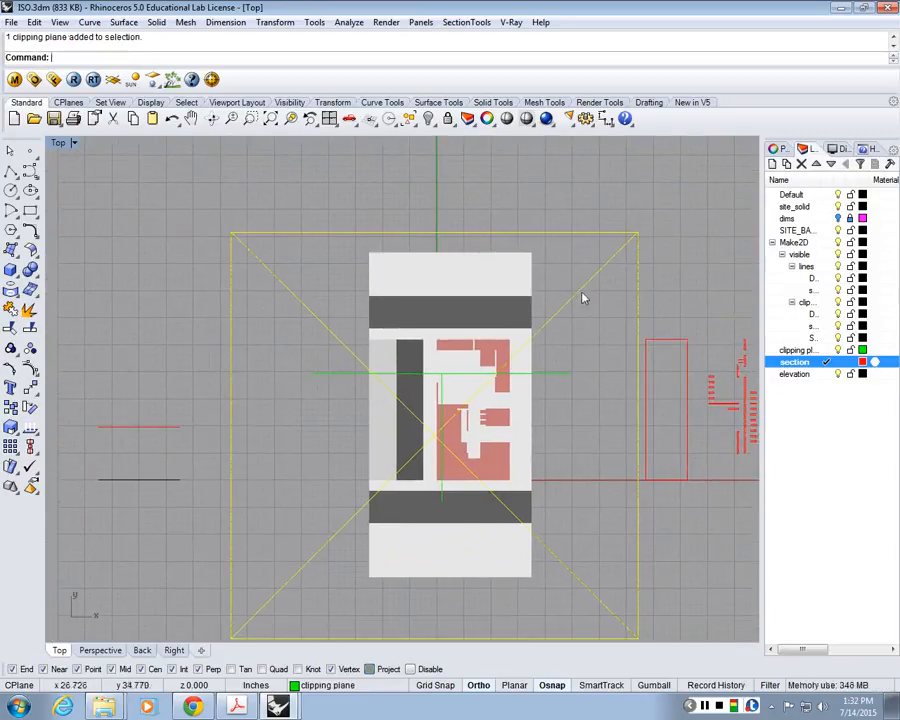
right_drag(683, 275, 605, 231)
click(778, 149)
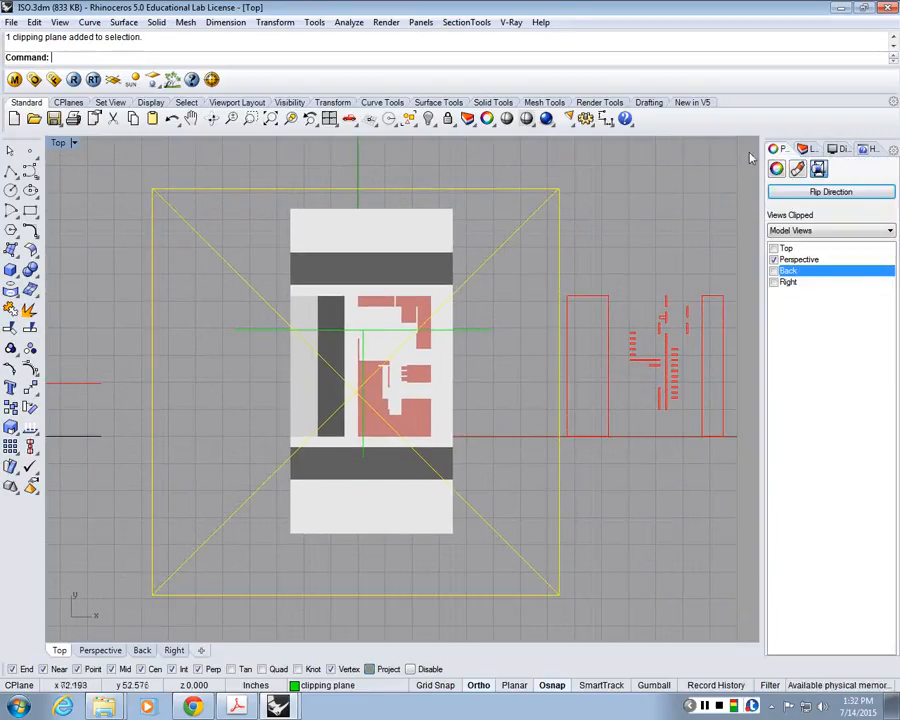
click(774, 249)
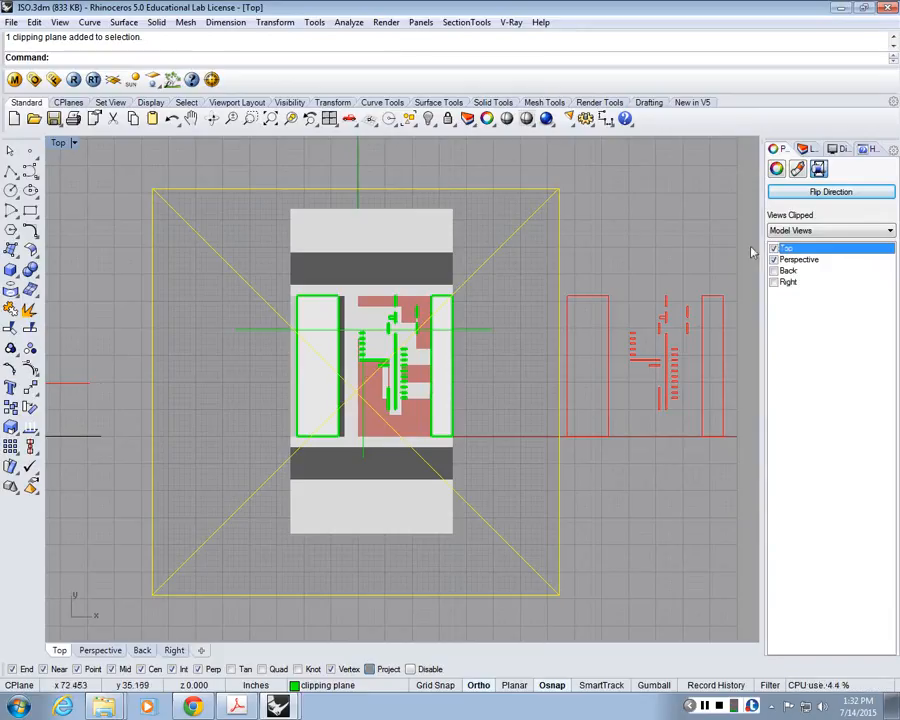
right_drag(629, 535, 644, 636)
click(558, 460)
scroll(558, 458, down, 4)
right_drag(558, 457, 562, 446)
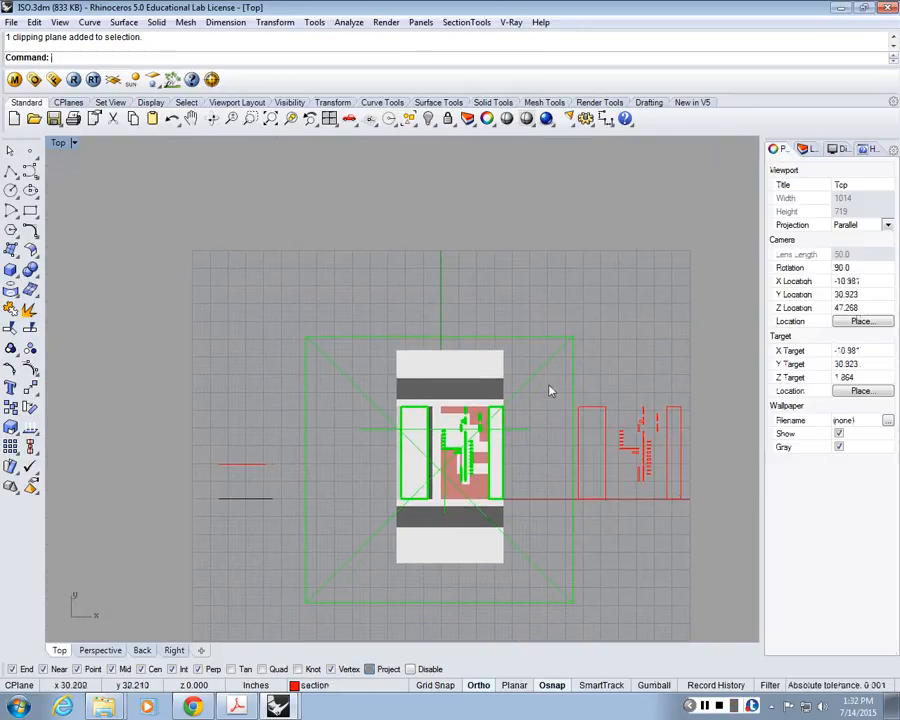
click(545, 386)
scroll(421, 417, up, 2)
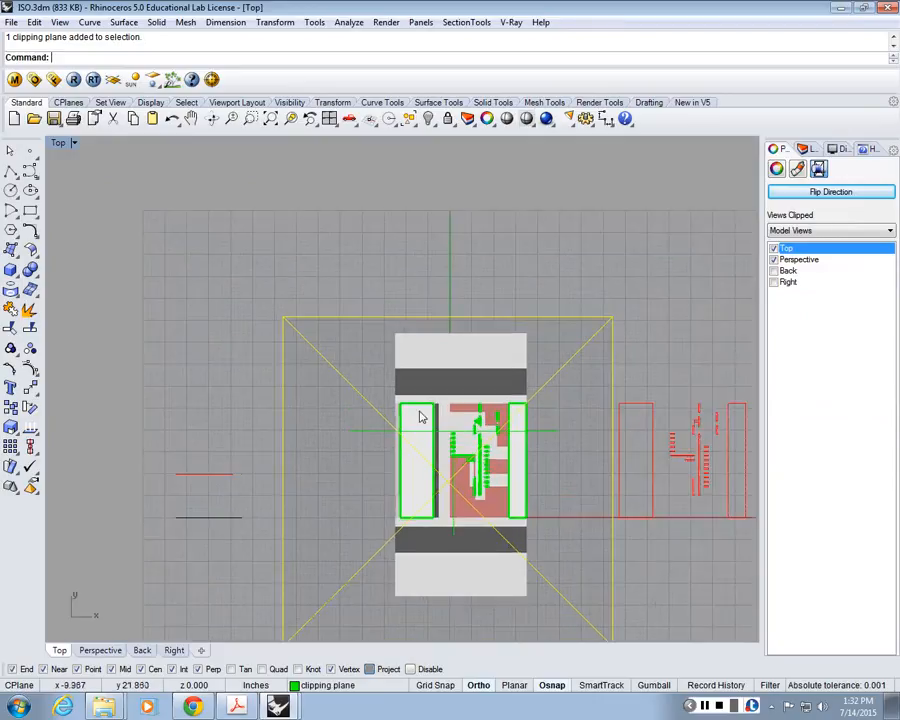
scroll(421, 417, up, 4)
right_drag(421, 417, 402, 352)
click(531, 222)
text(Mak)
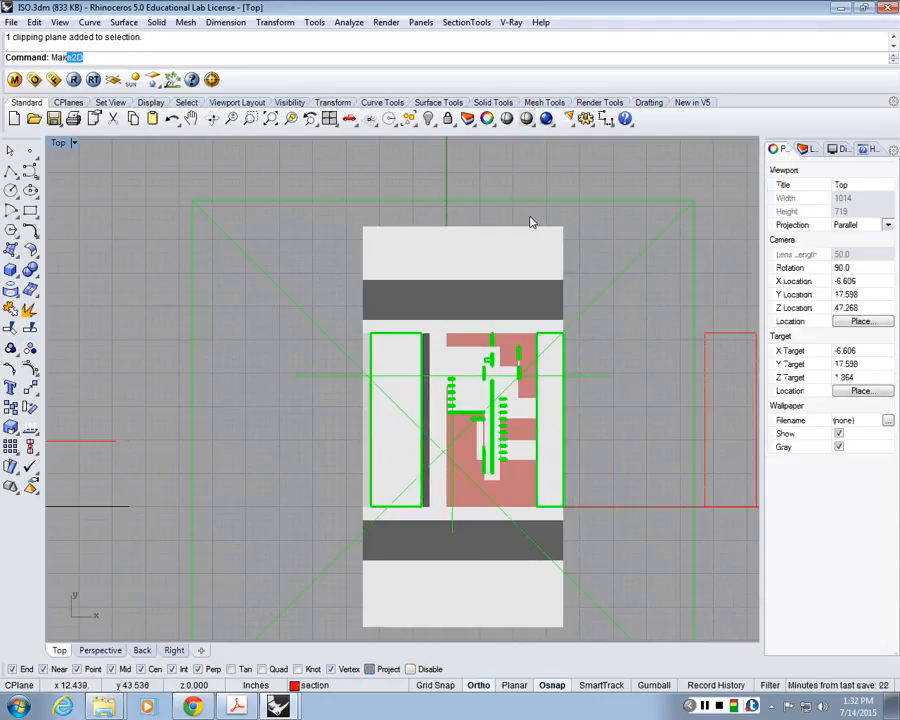
key(Escape)
Make a 2D drawing of the clipped model in the Top view with the Current CPlane layout, putting visible lines on the elevation layer
click(805, 148)
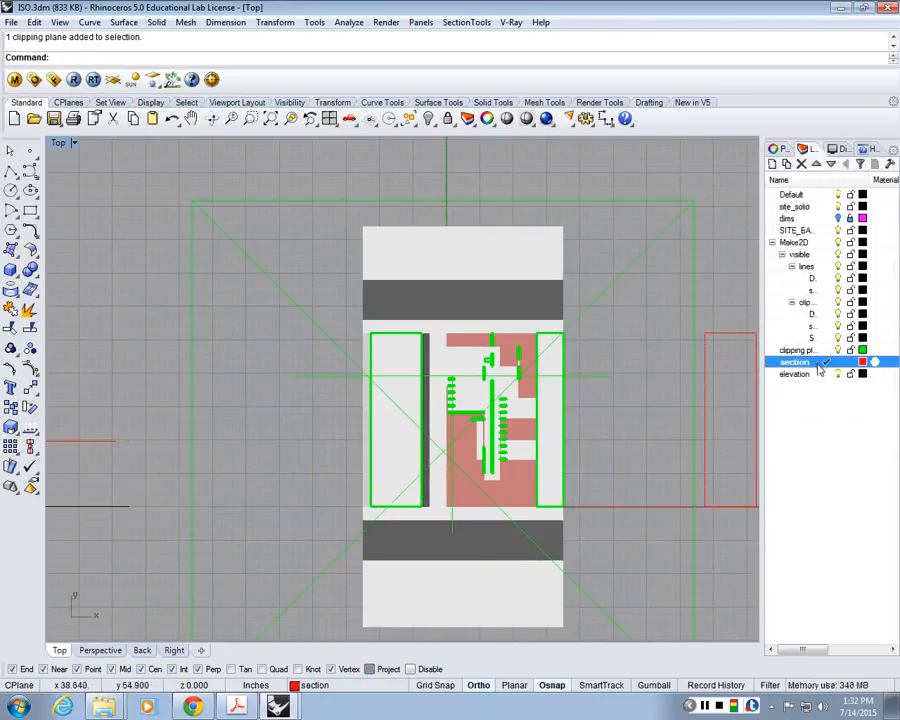
text(Mak)
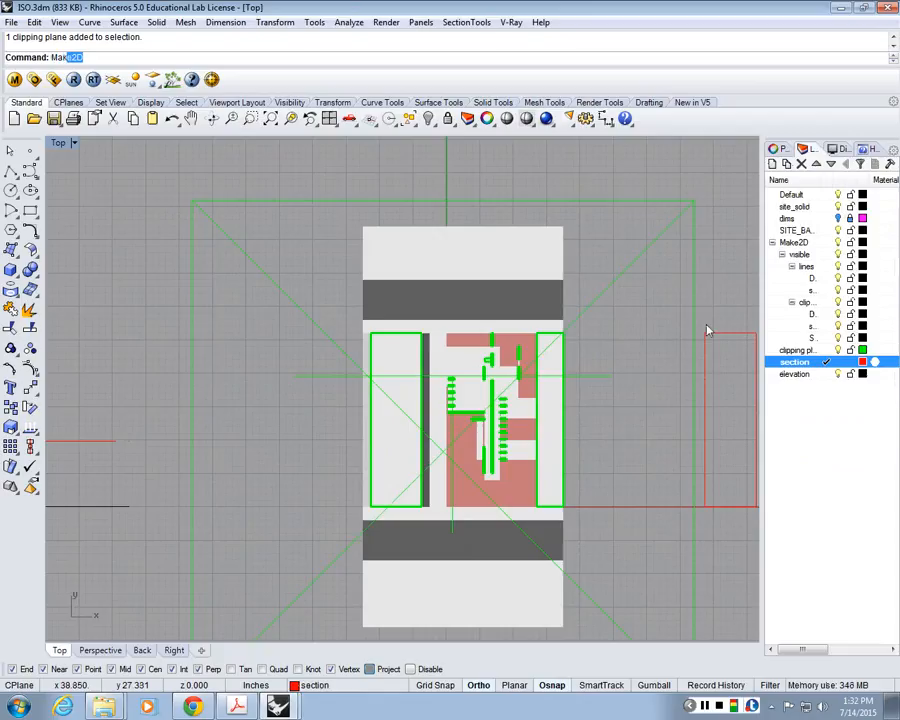
key(Return)
scroll(585, 262, down, 3)
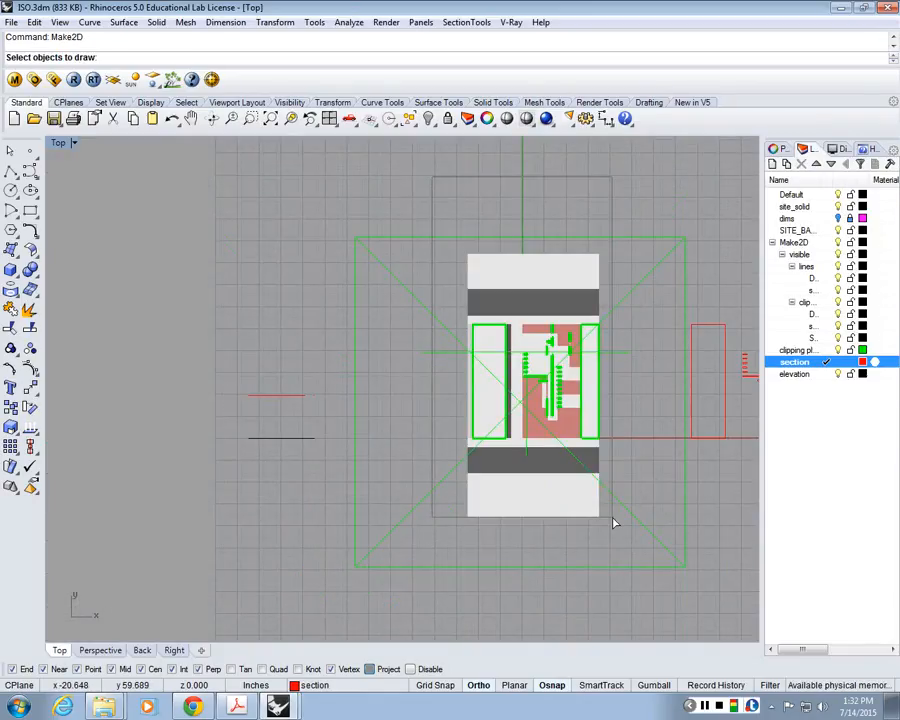
drag(614, 522, 512, 267)
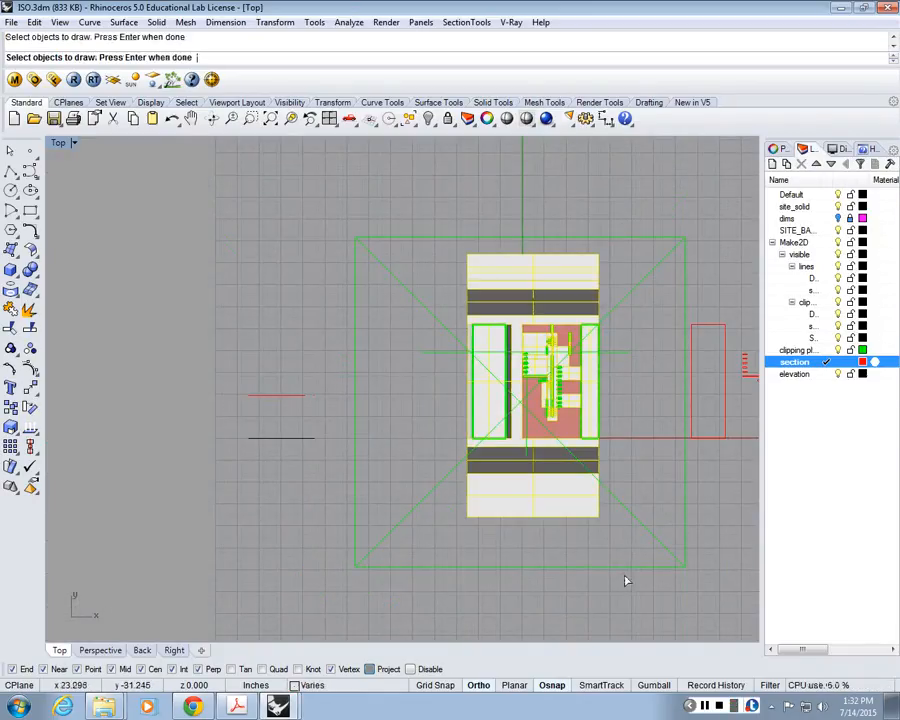
key(Return)
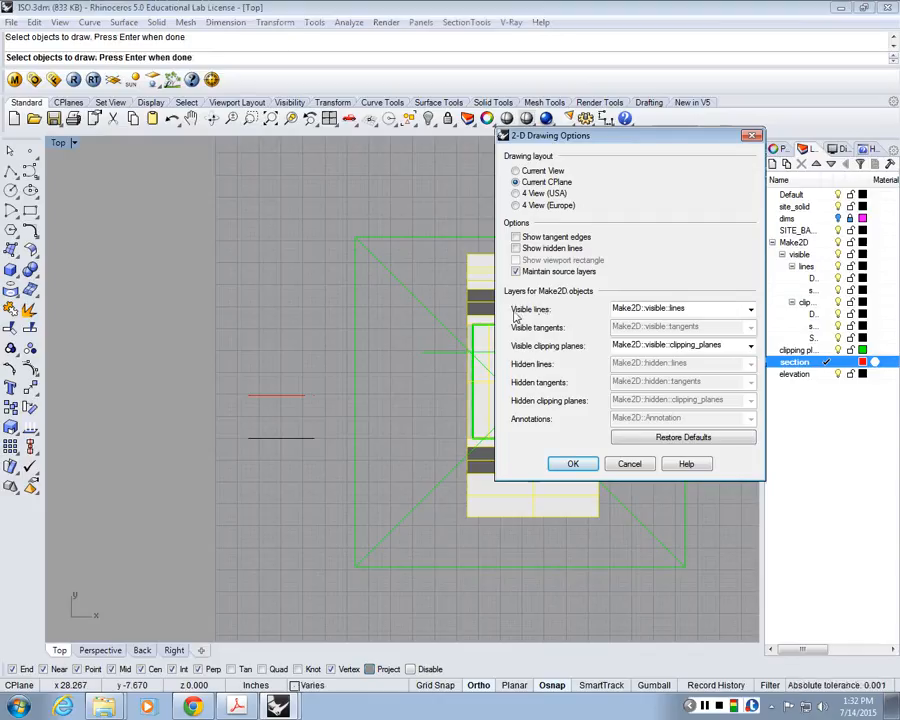
drag(614, 309, 744, 308)
click(750, 309)
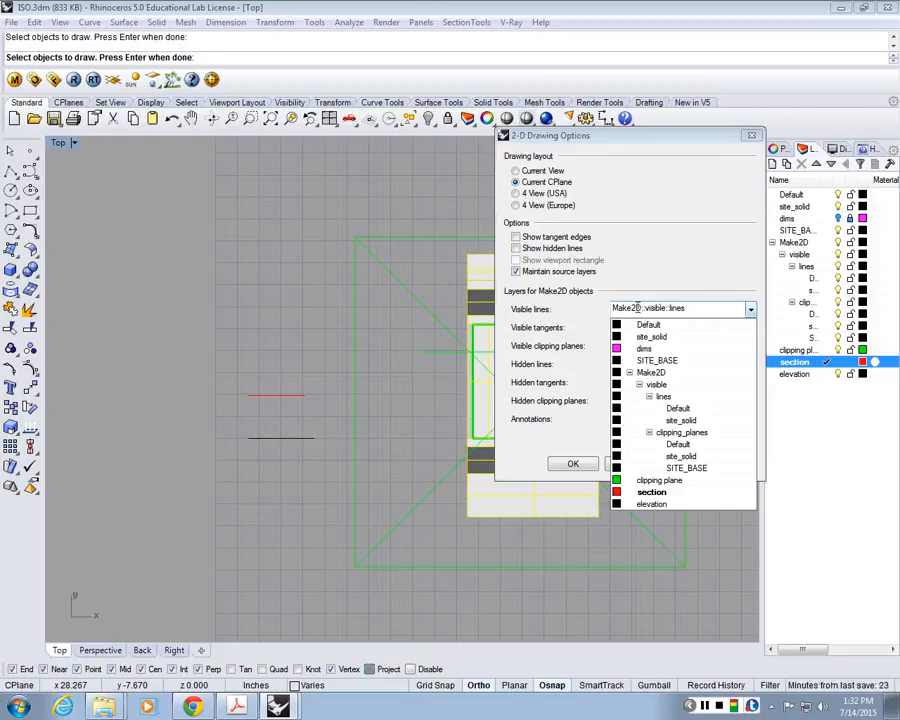
click(650, 504)
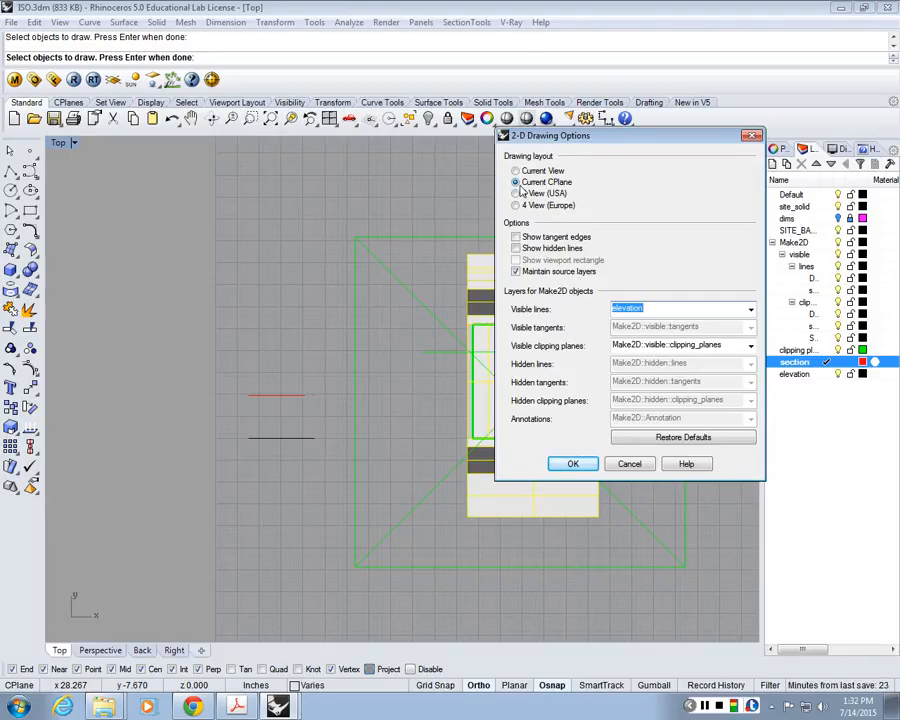
click(573, 465)
Move the generated 2D plan linework 50 in horizontally to the right so it overlays the section curves
scroll(480, 423, up, 5)
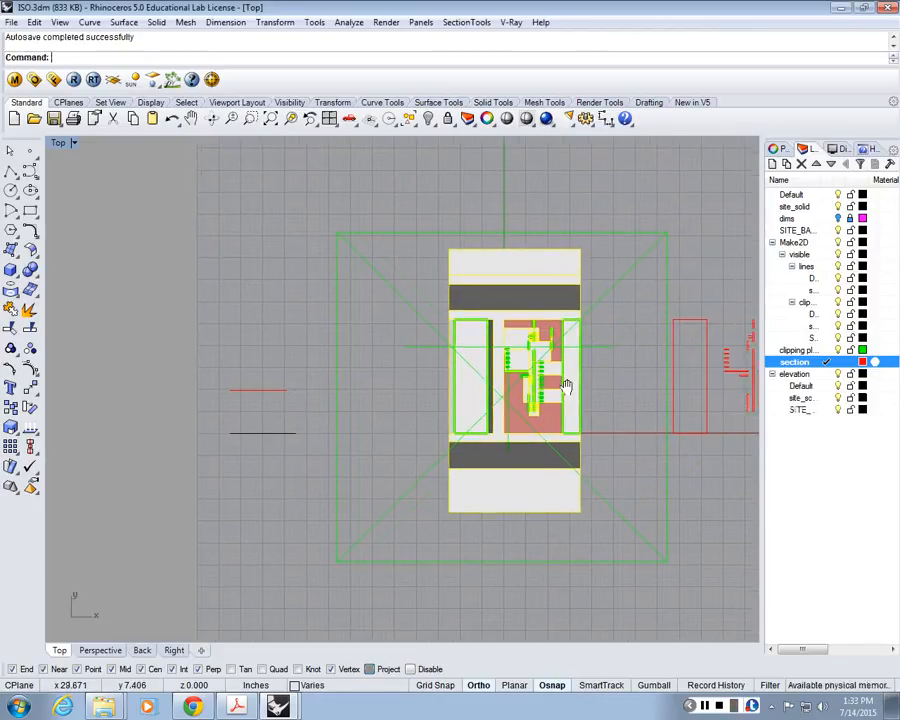
scroll(480, 423, down, 5)
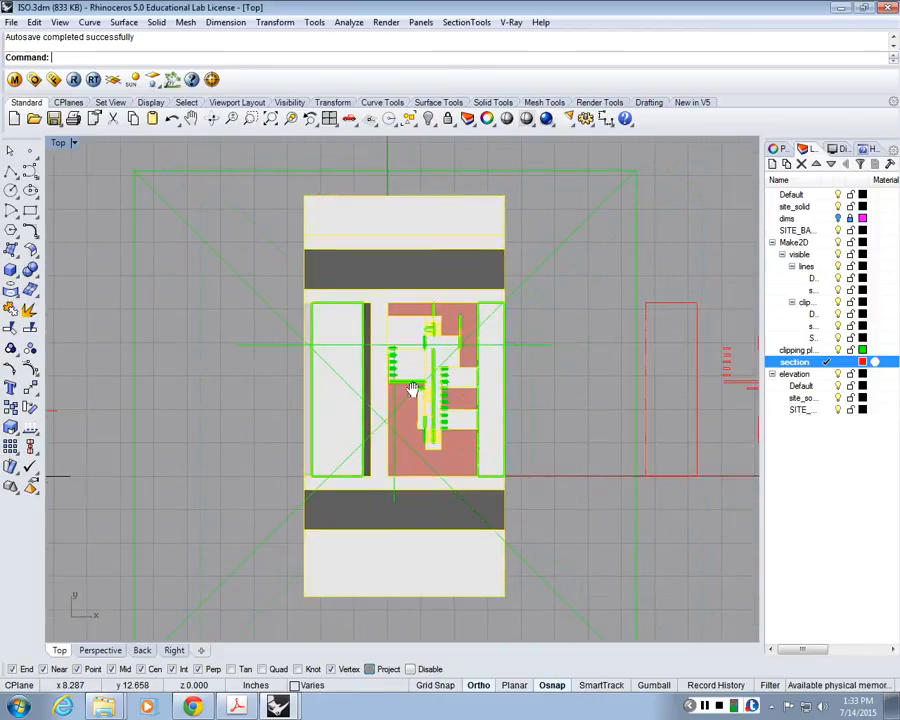
text(Move)
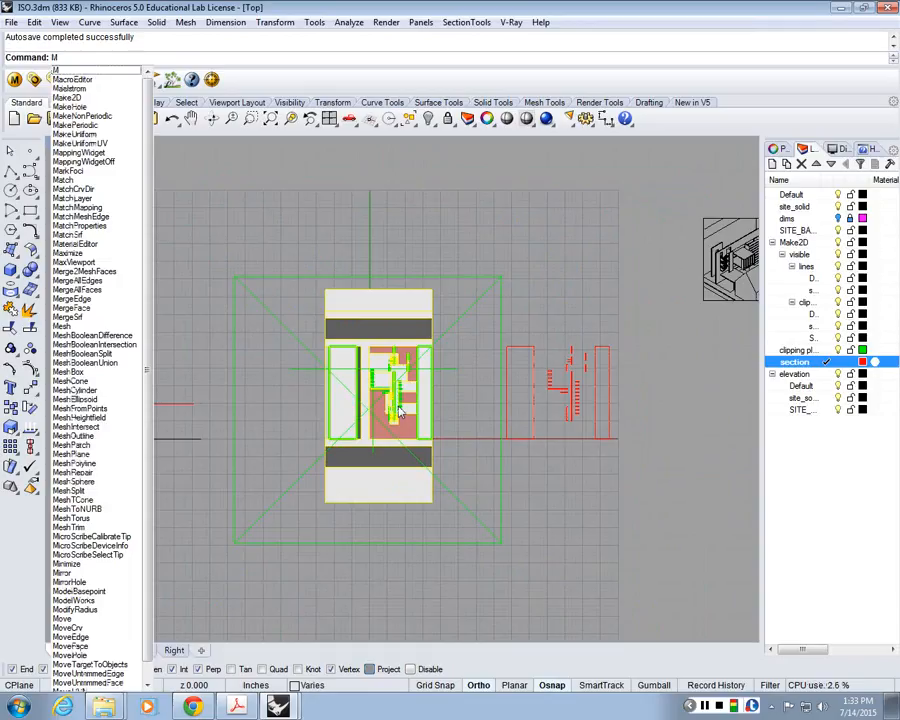
key(Return)
click(351, 230)
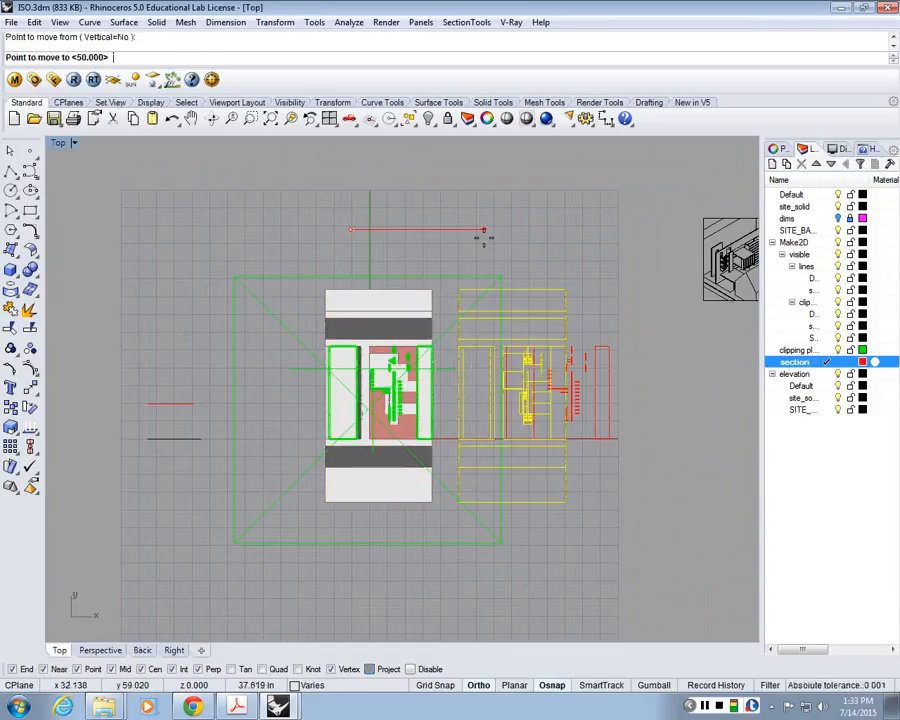
text(50)
key(Return)
click(576, 311)
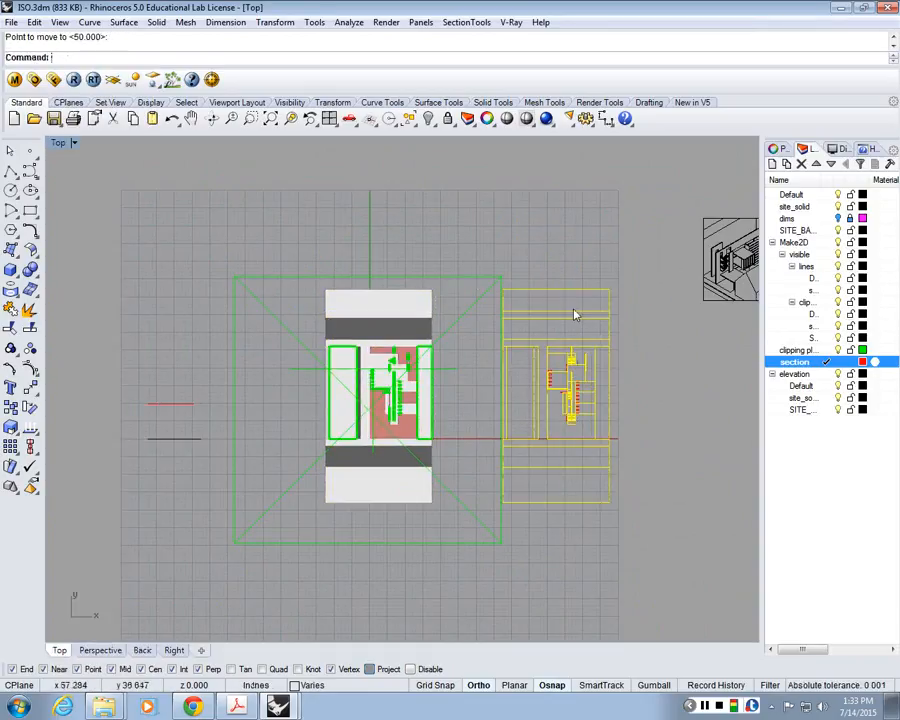
scroll(586, 381, up, 2)
scroll(595, 390, up, 4)
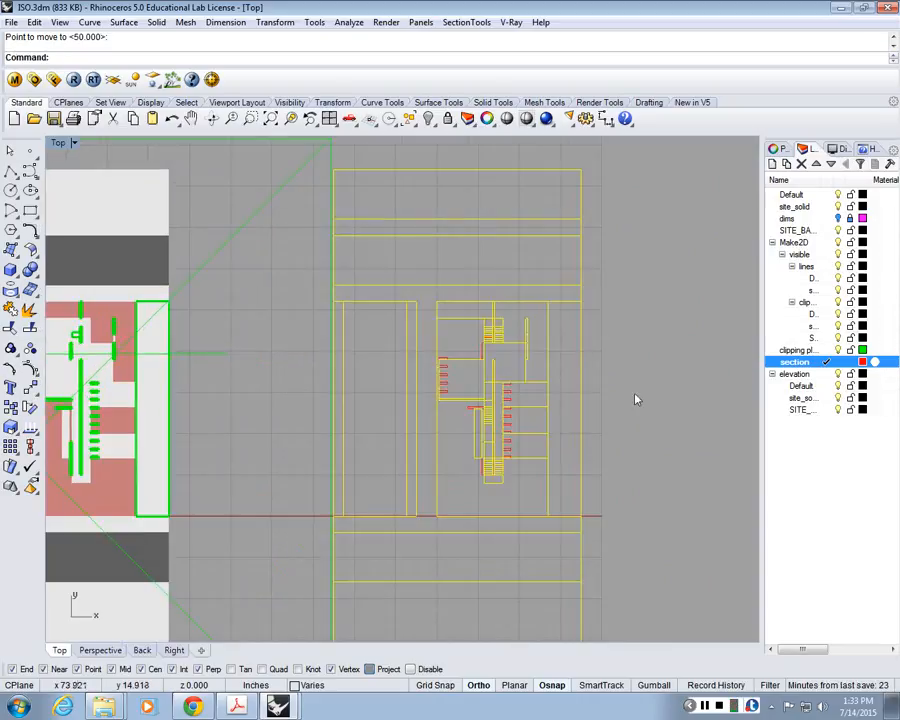
Deselect the moved linework and examine how the 2D plan lines and section curves overlay beside the model
key(Escape)
scroll(546, 416, down, 3)
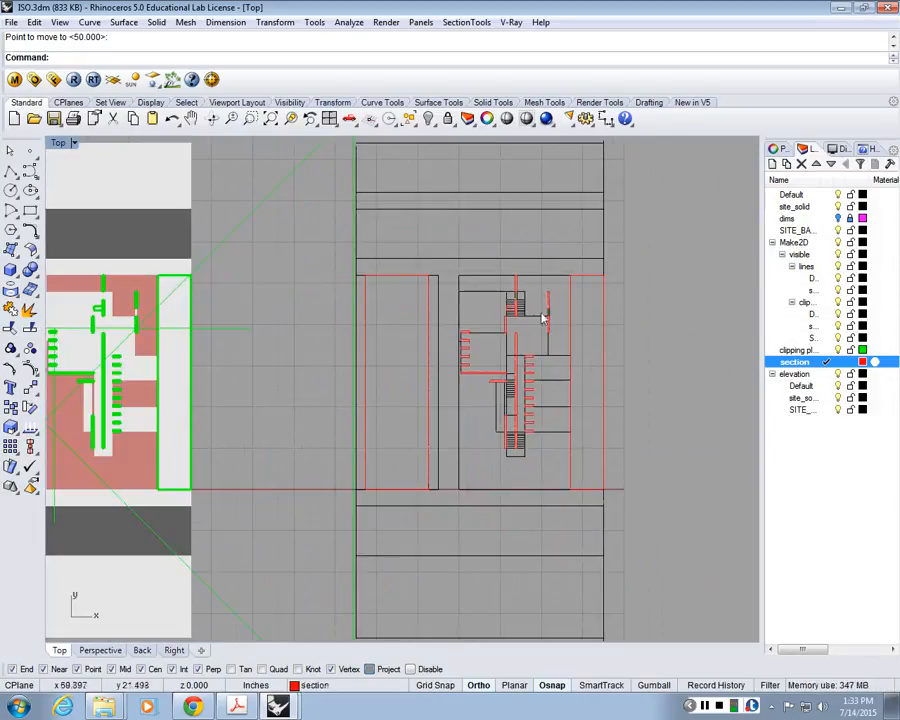
mouse_move(544, 311)
right_down()
mouse_move(542, 444)
mouse_move(540, 393)
right_up()
scroll(540, 393, up, 3)
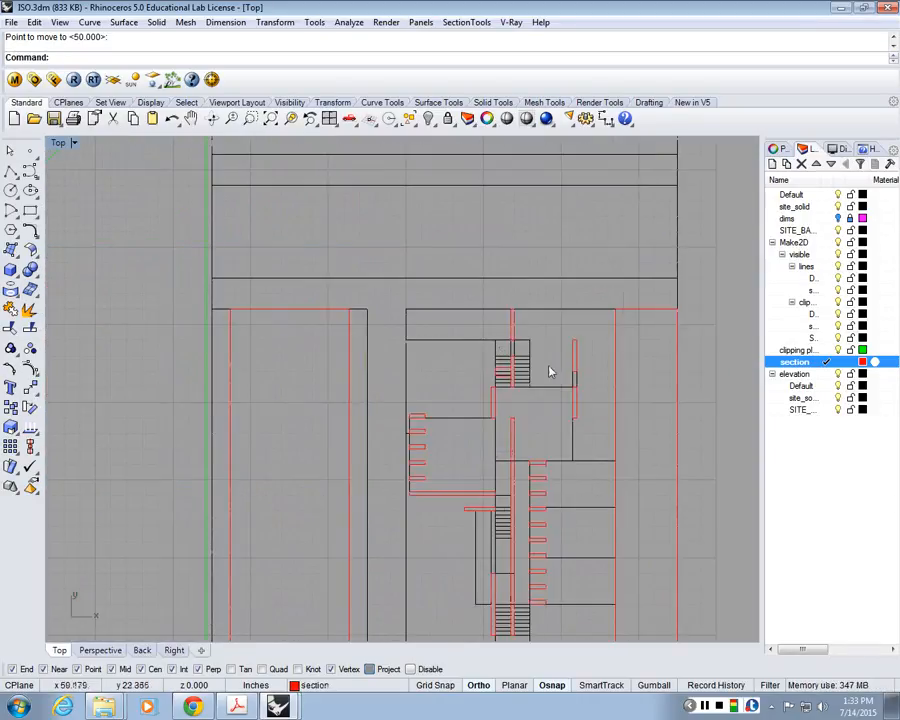
scroll(508, 474, down, 2)
scroll(474, 455, down, 2)
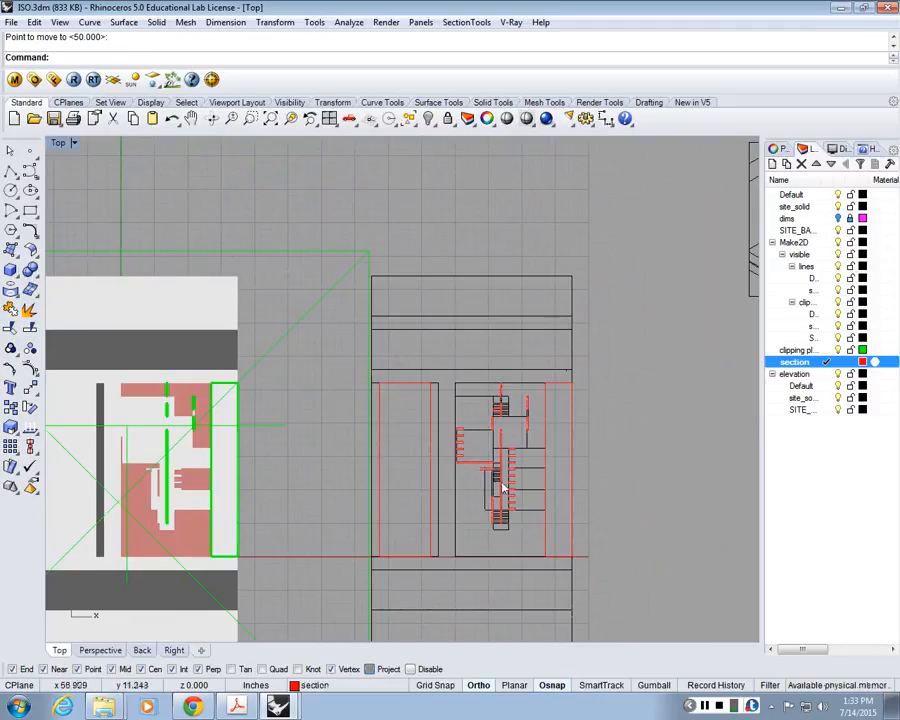
scroll(514, 371, up, 2)
scroll(513, 374, down, 2)
scroll(513, 374, down, 1)
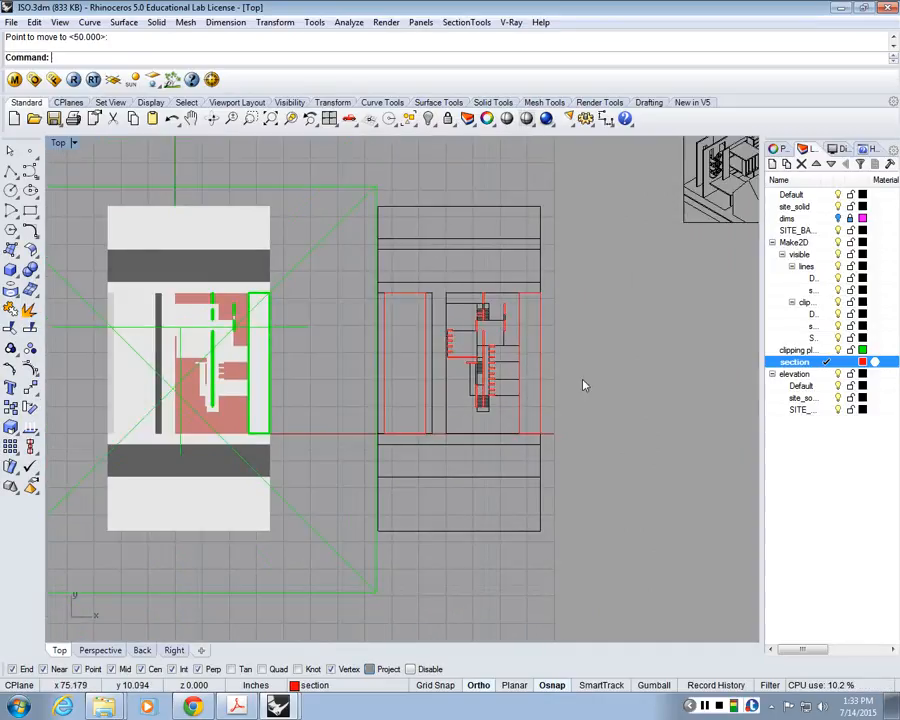
drag(357, 154, 584, 536)
key(Escape)
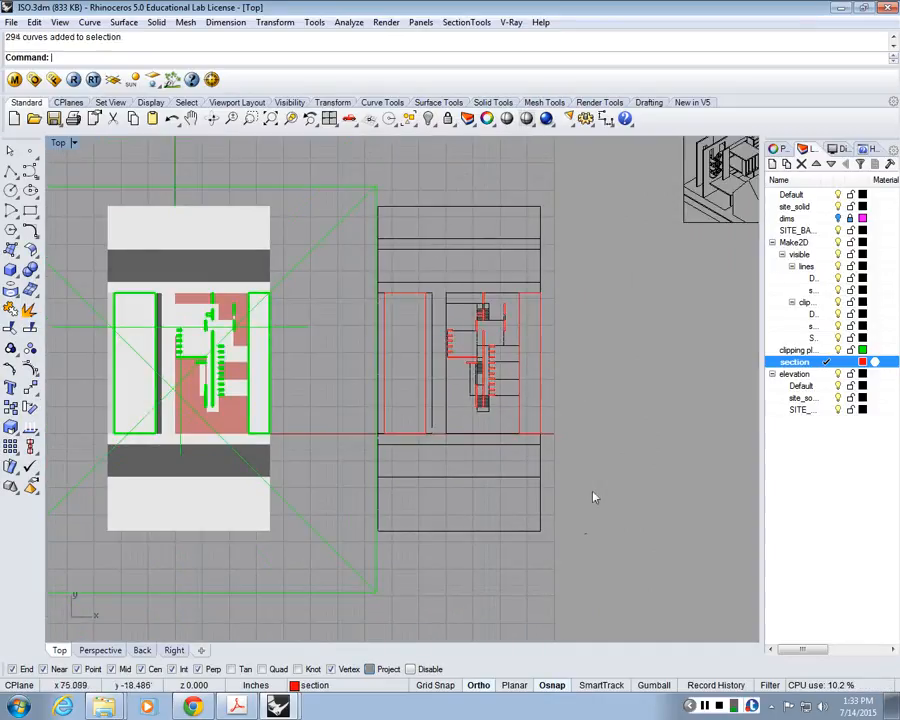
Examine the upper staircase in the plan drawing, where section curves cut across the treads
scroll(402, 344, up, 5)
right_drag(403, 342, 424, 323)
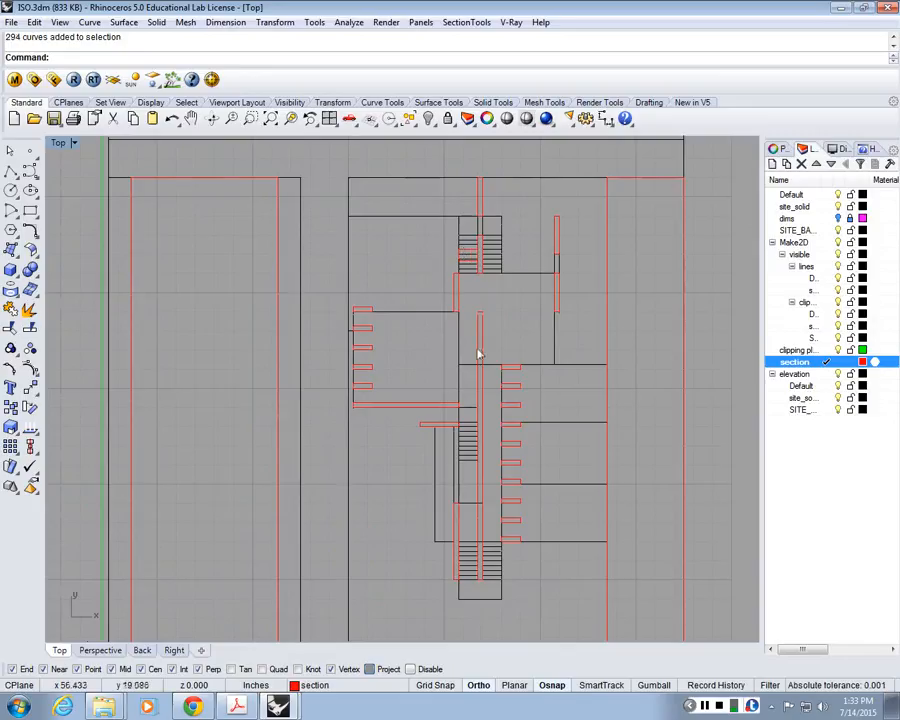
right_drag(494, 404, 504, 440)
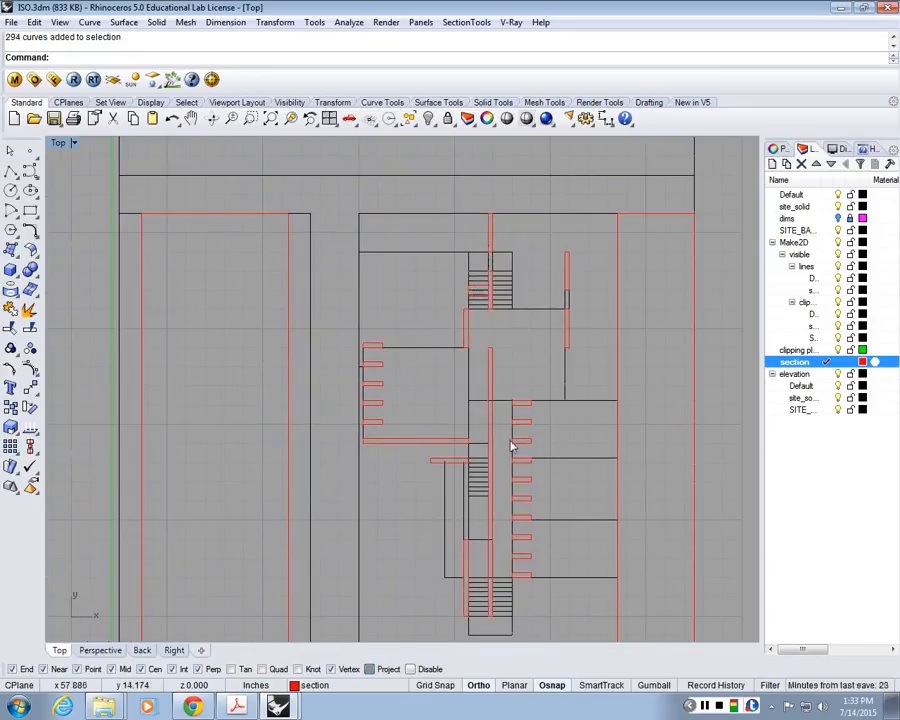
scroll(536, 422, up, 1)
scroll(516, 301, up, 4)
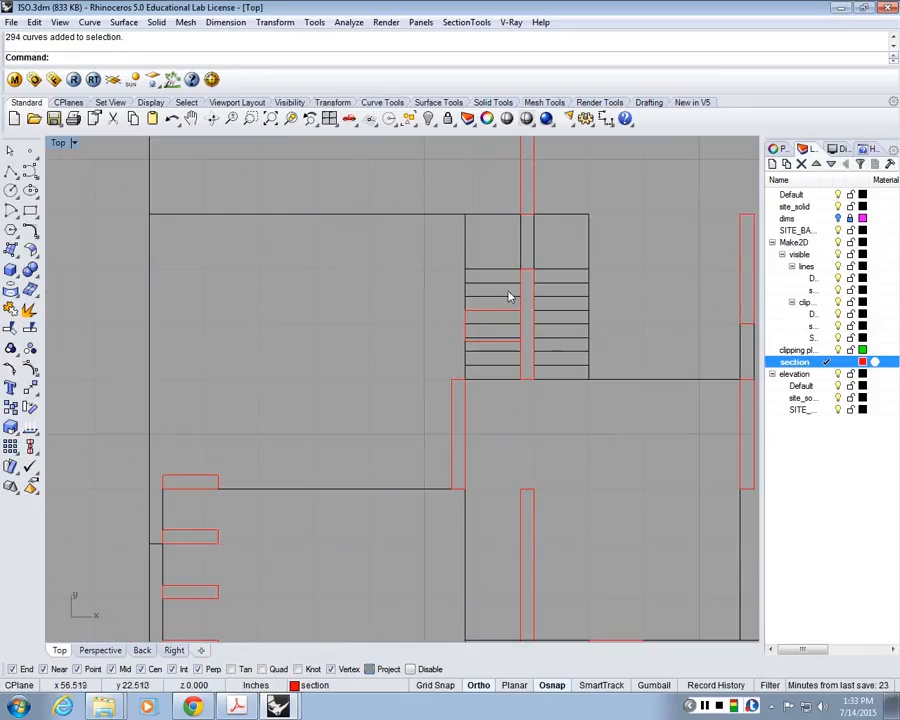
scroll(586, 303, down, 2)
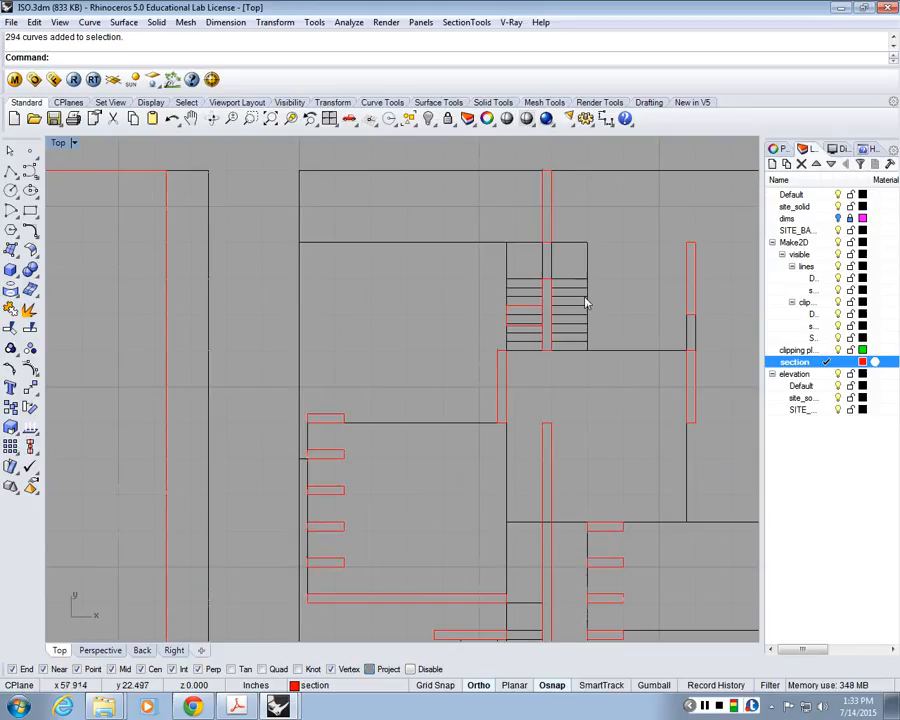
scroll(470, 310, down, 3)
scroll(488, 297, up, 4)
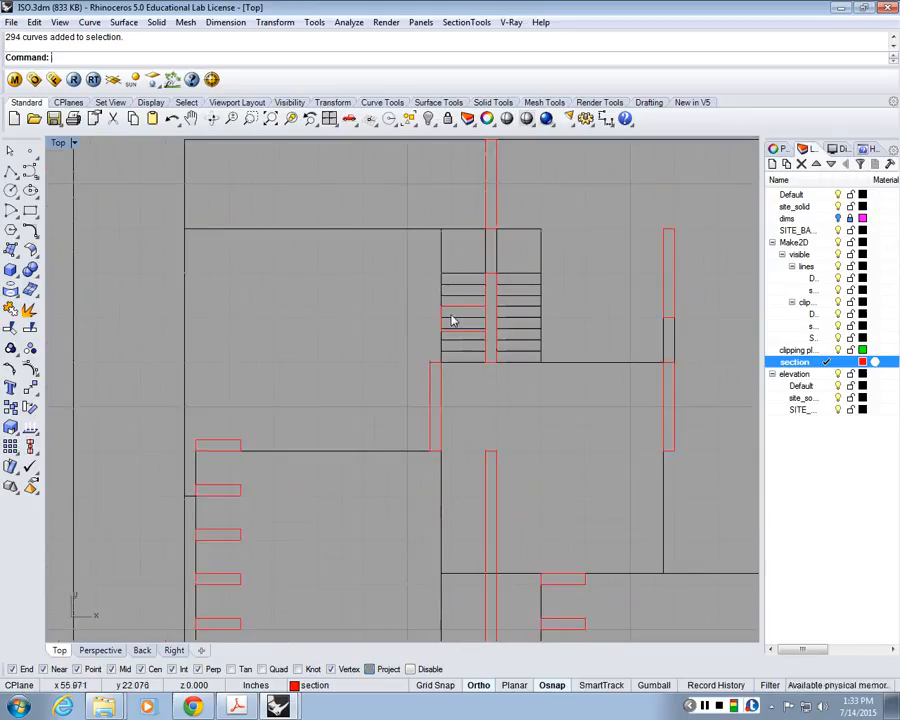
scroll(500, 316, down, 2)
scroll(516, 318, up, 4)
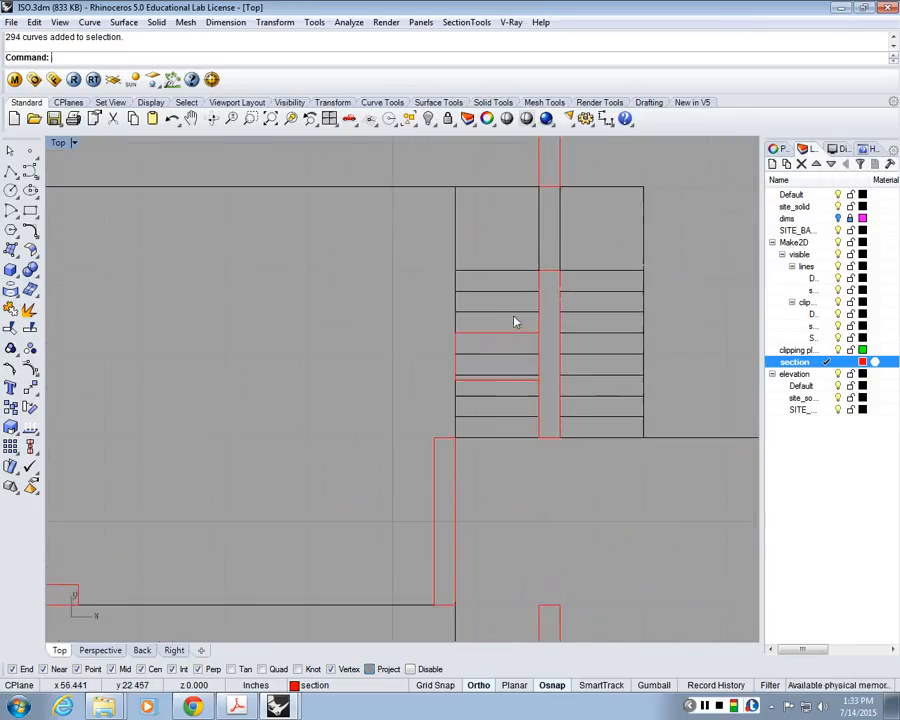
scroll(515, 321, up, 2)
right_drag(588, 302, 503, 371)
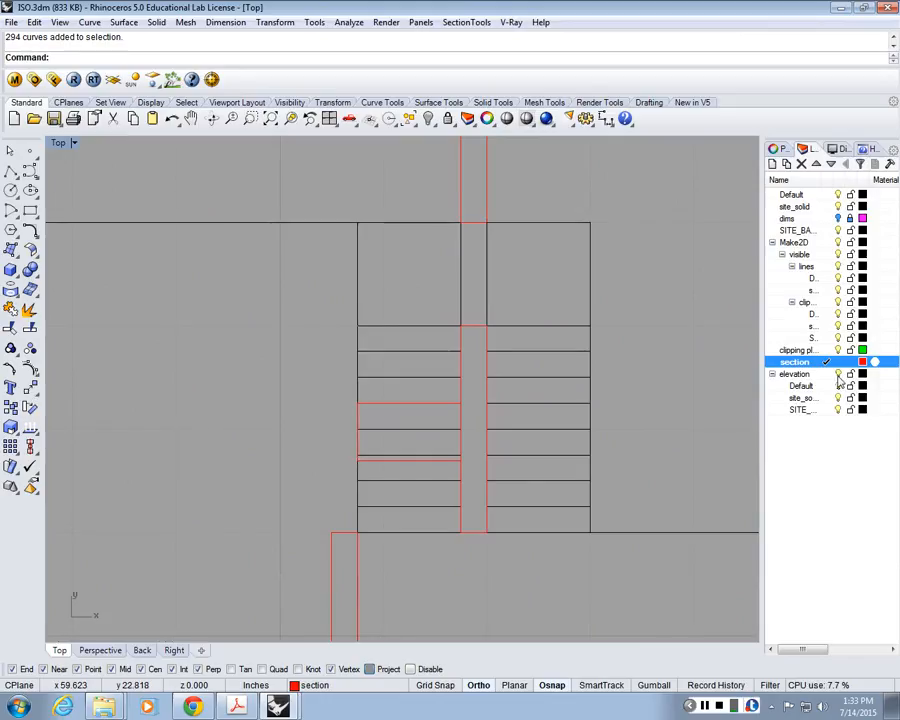
Make the elevation layer the current layer, keeping it visible
click(839, 376)
click(839, 375)
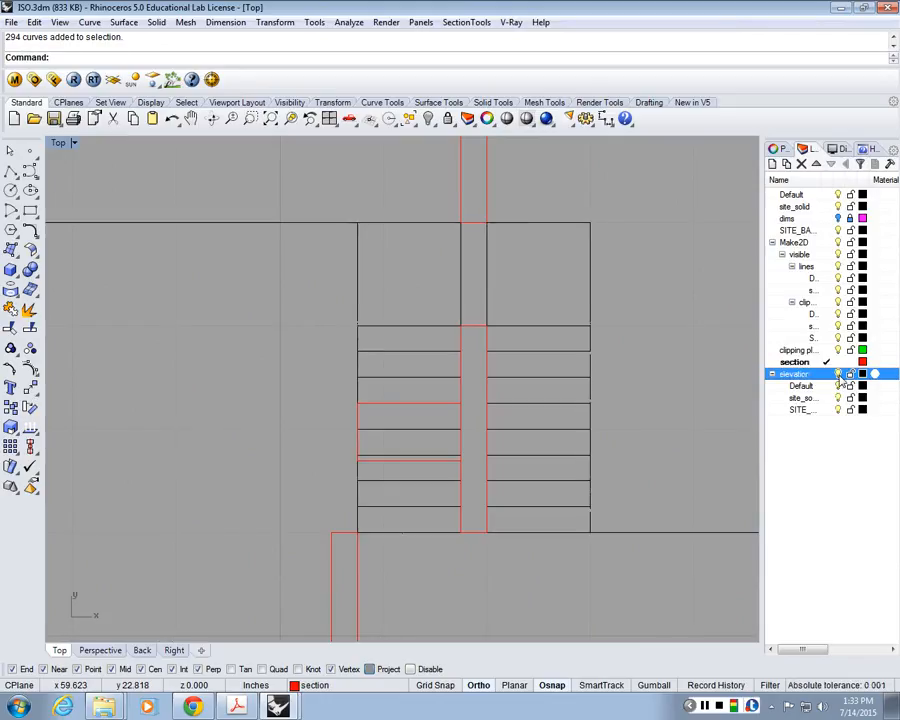
click(839, 375)
click(839, 375)
click(839, 375)
click(826, 375)
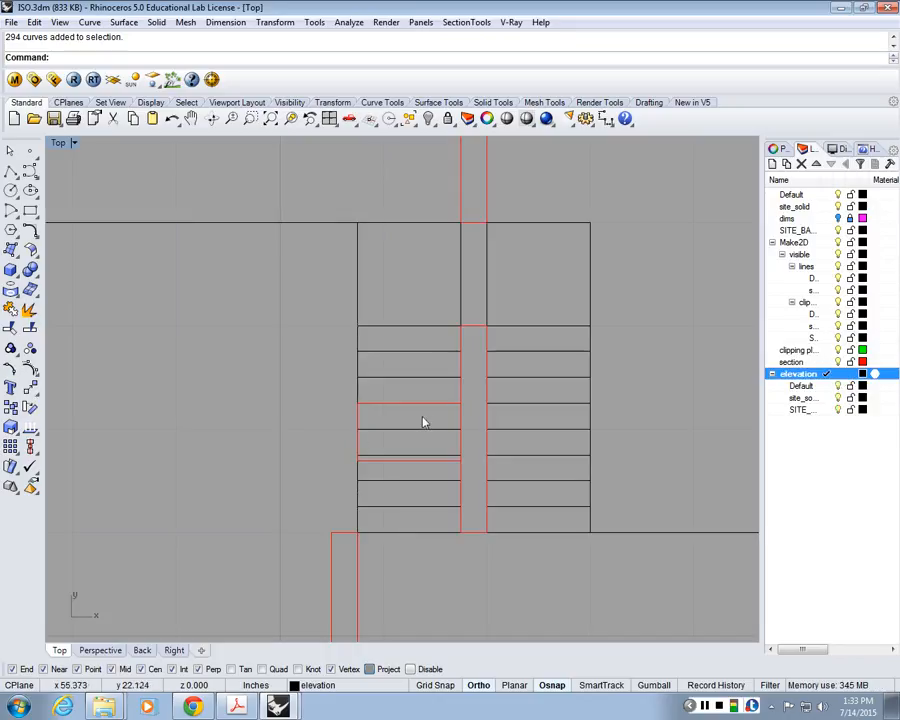
With grid snap on and ortho off, draw a 45-degree polyline segment spanning 1 in by 1 in beside the upper staircase
scroll(425, 421, up, 4)
scroll(480, 349, down, 3)
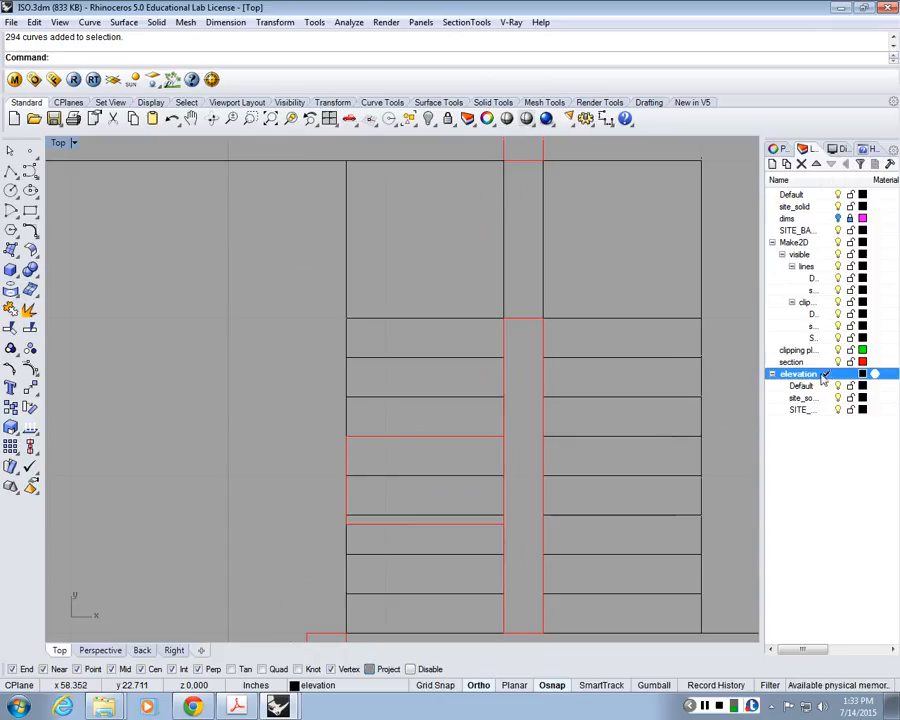
click(10, 171)
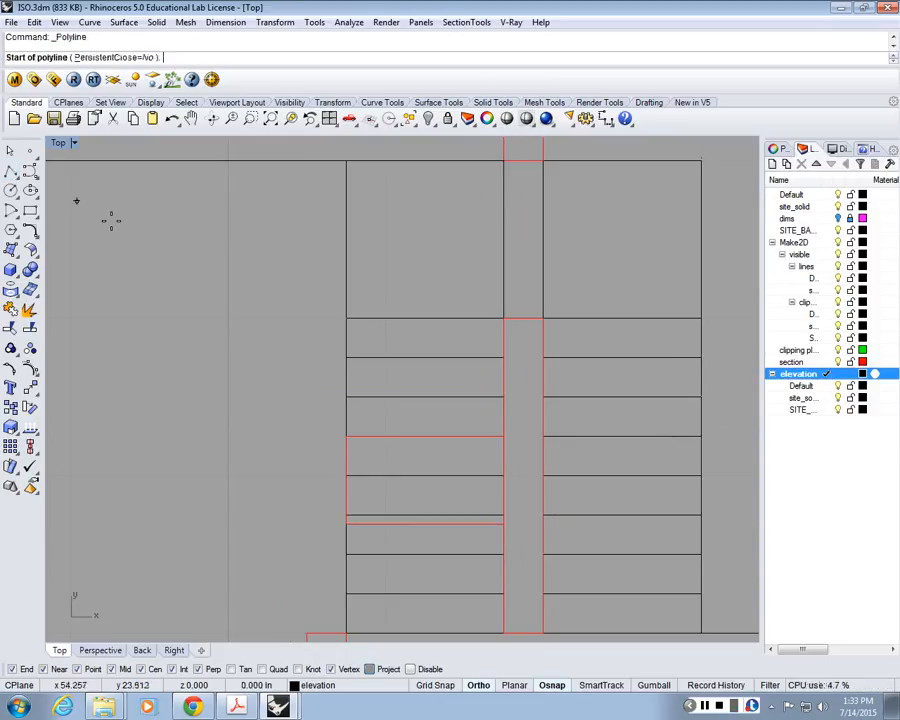
scroll(240, 416, down, 3)
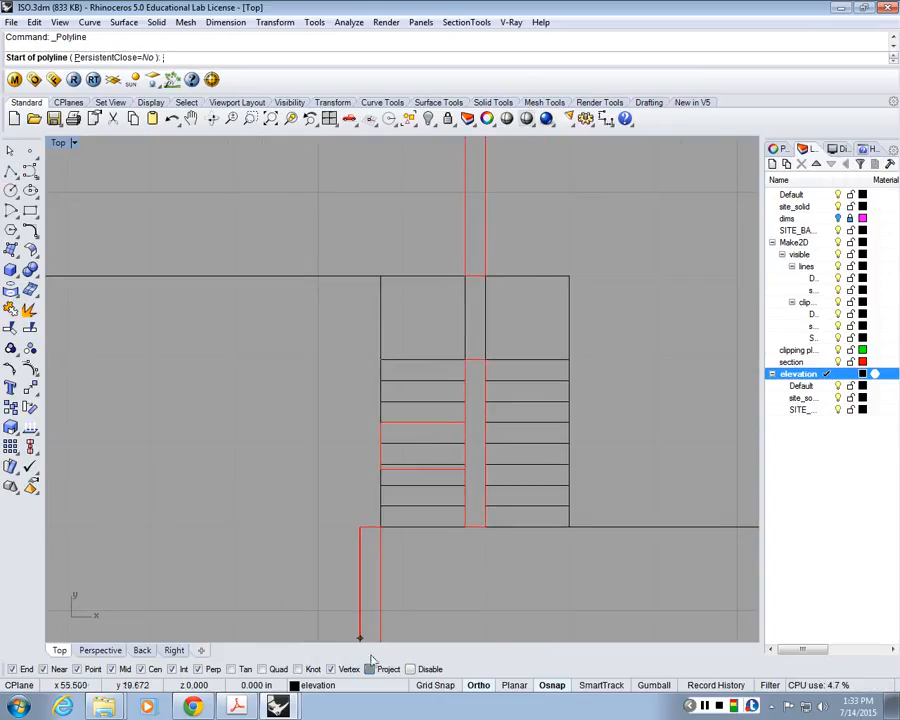
click(235, 443)
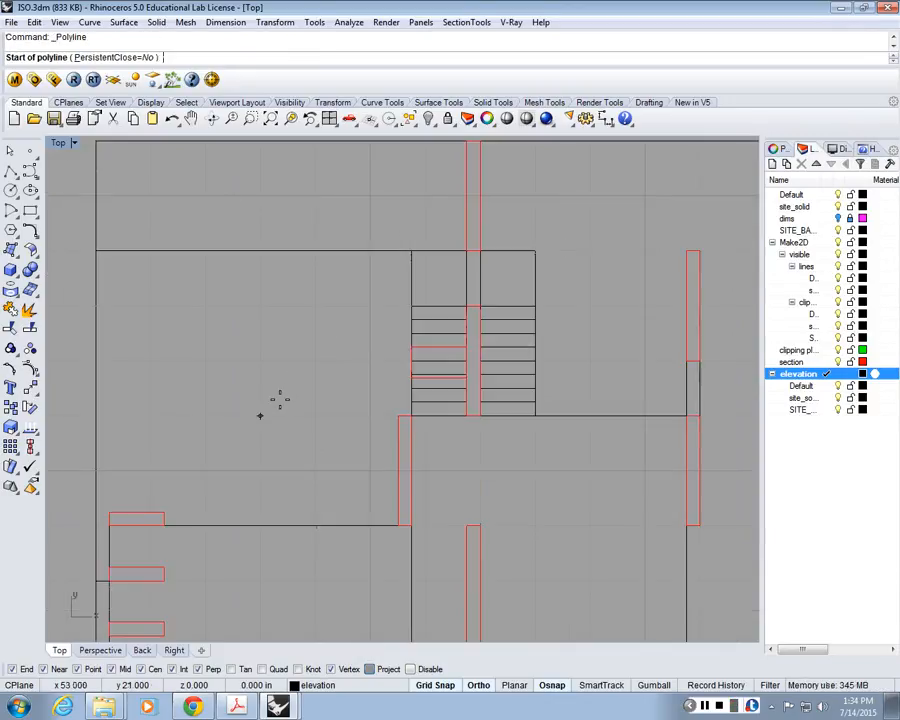
click(279, 400)
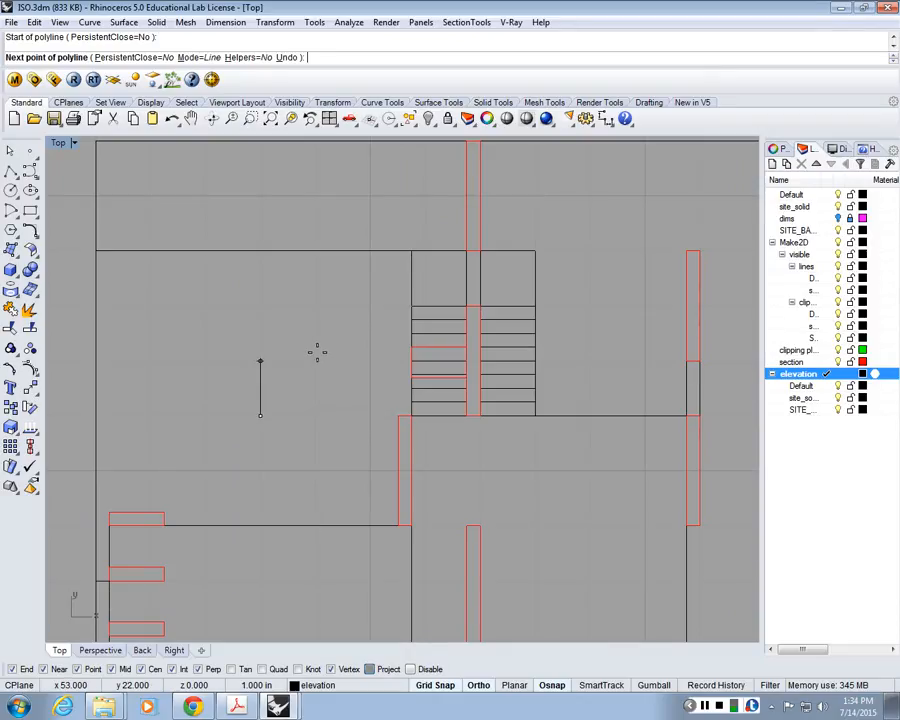
scroll(317, 351, up, 5)
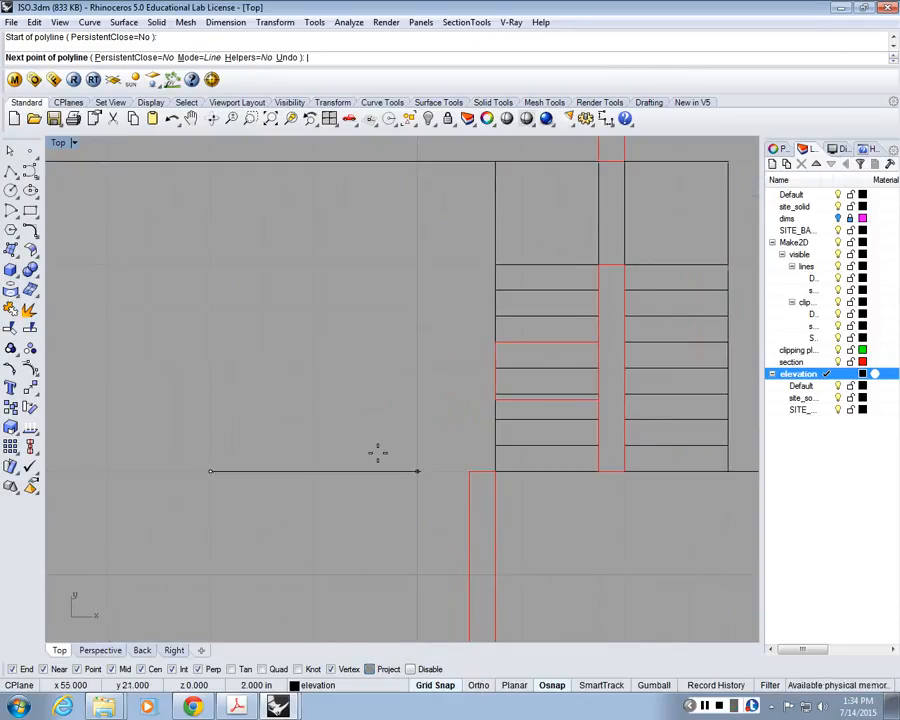
click(312, 366)
key(Return)
Move the diagonal line by its upper end onto the cut stair flight, meeting the tread line at the central wall
click(285, 400)
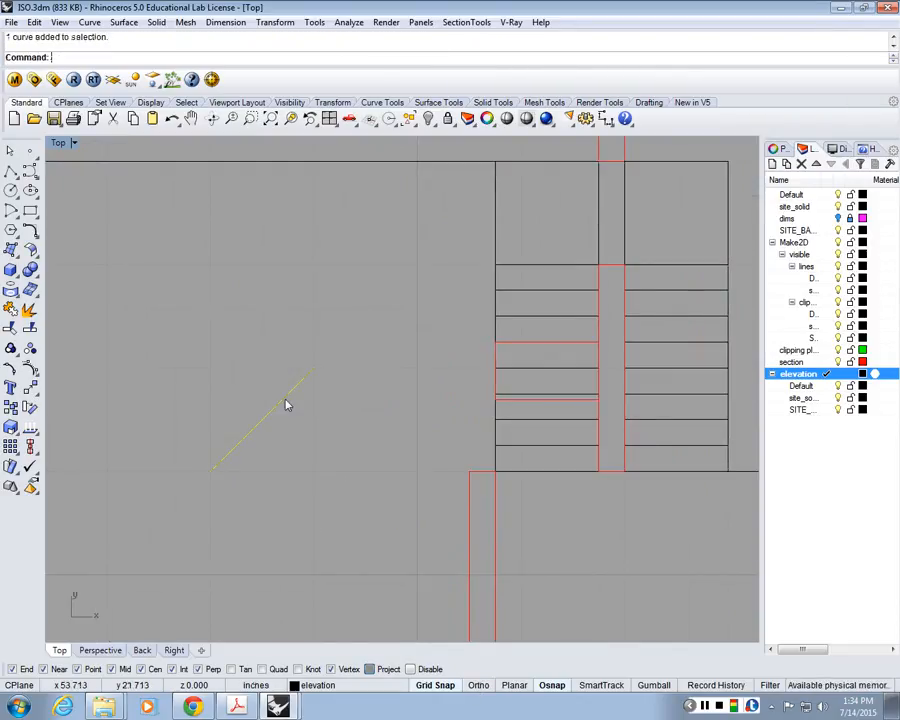
text(m)
key(Return)
click(314, 367)
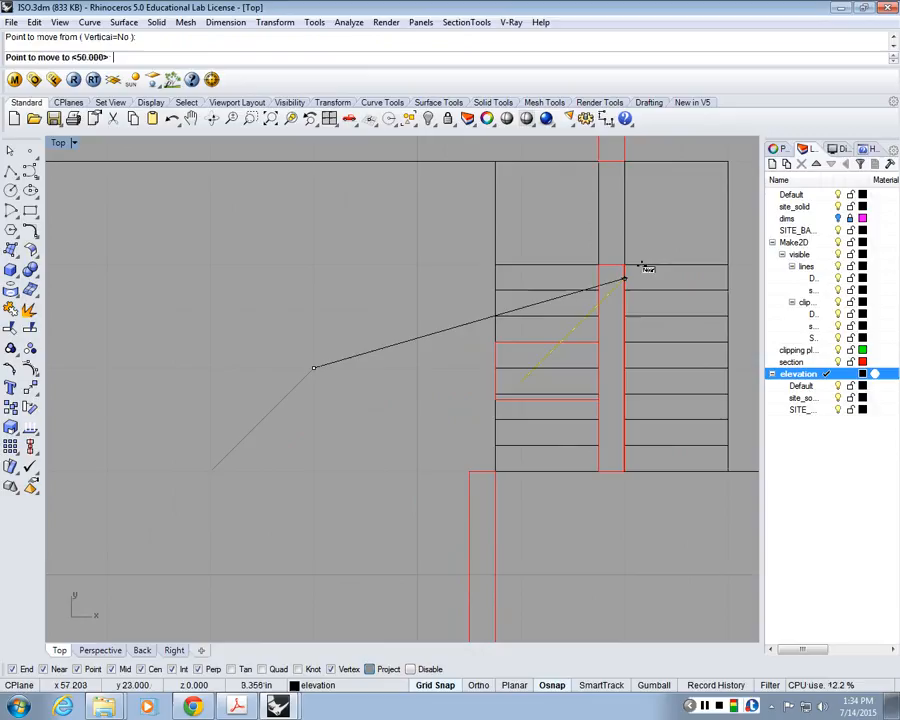
click(594, 286)
scroll(567, 278, up, 3)
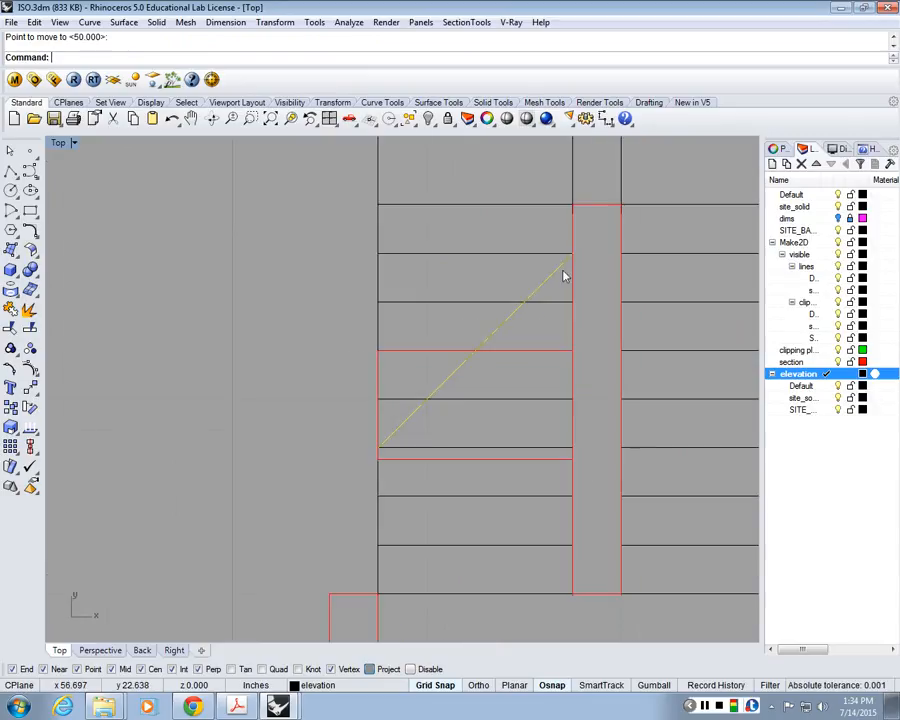
Copy the diagonal line 0.1 in straight down to form a double break line across the stair flight
text(copy)
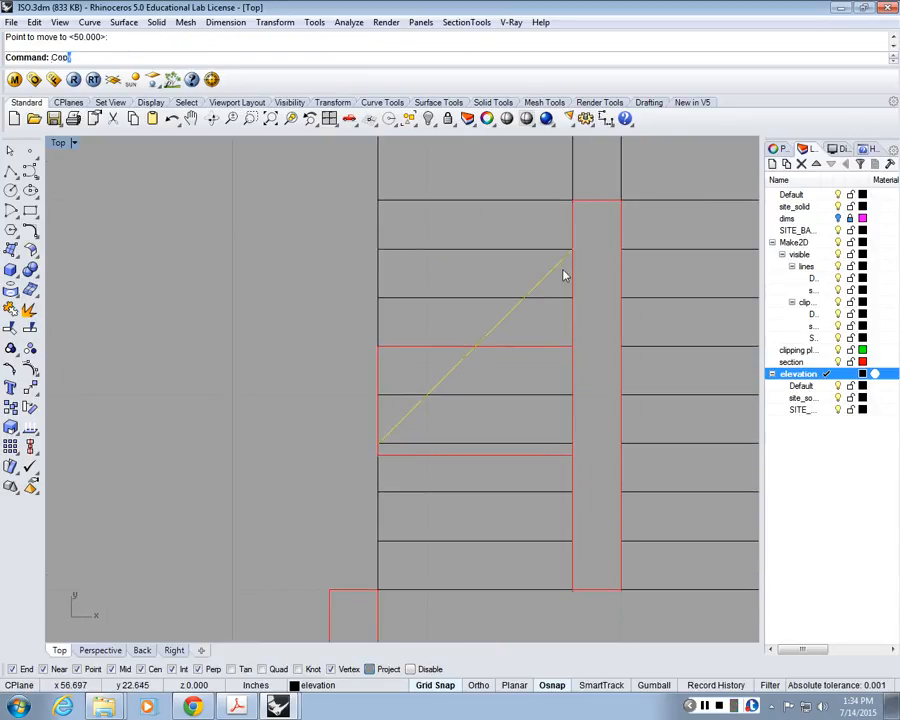
key(Return)
click(583, 249)
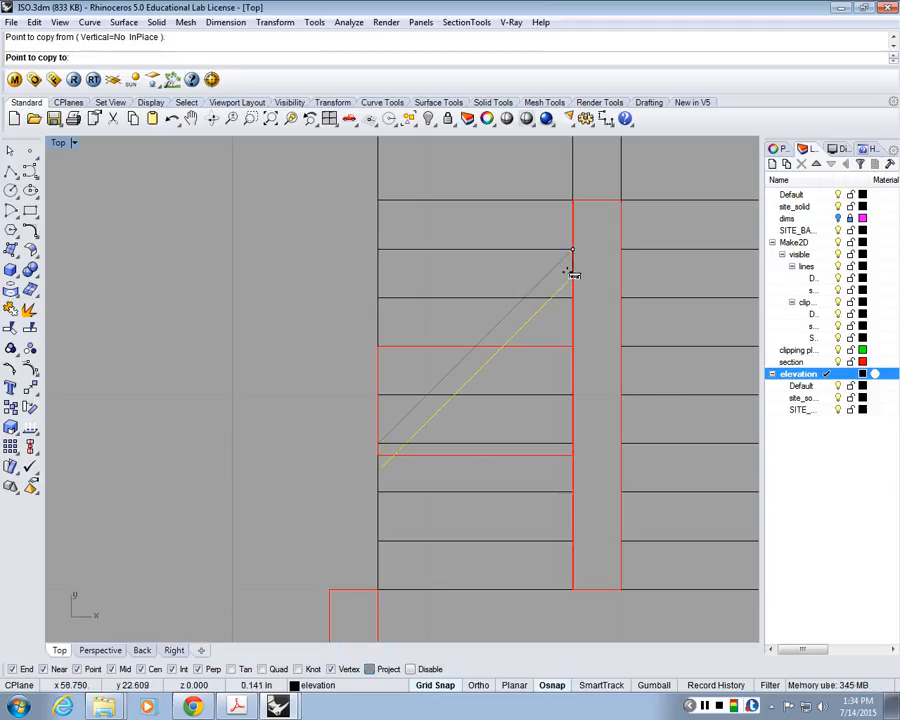
text(.1)
key(Return)
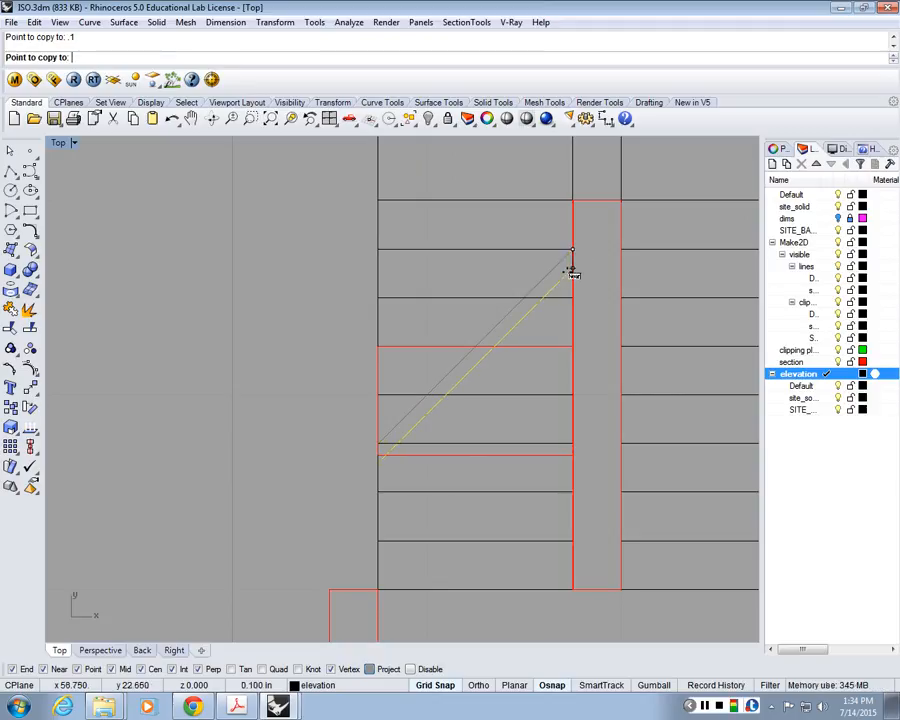
click(573, 342)
key(Return)
right_drag(530, 312, 480, 325)
scroll(487, 303, up, 2)
scroll(487, 303, down, 8)
scroll(480, 325, up, 3)
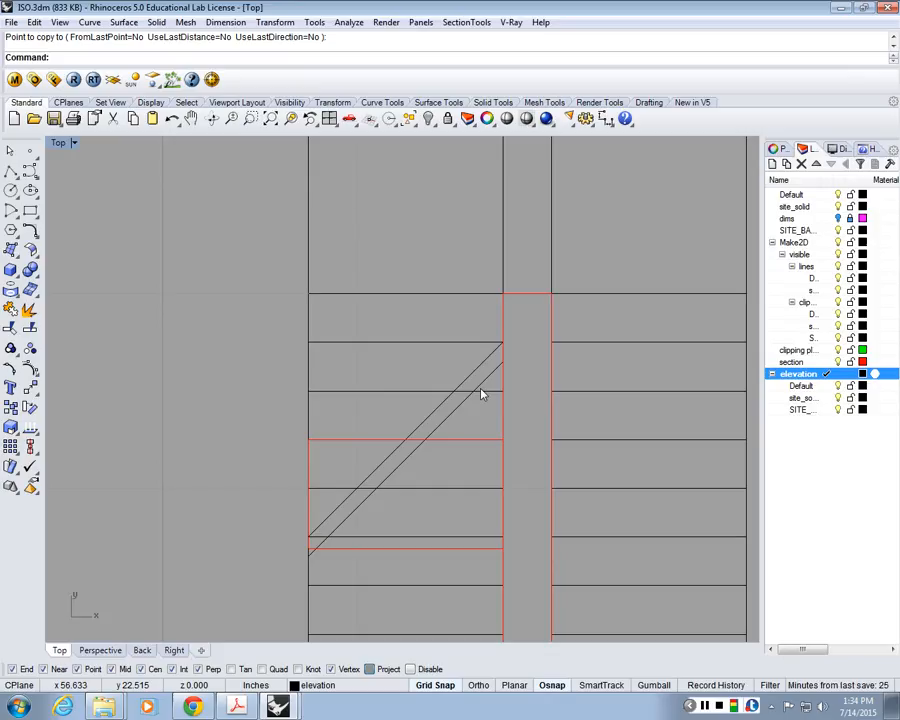
Delete the red section curves outlining the cut treads on the stair flight with the break line
click(467, 440)
click(257, 425)
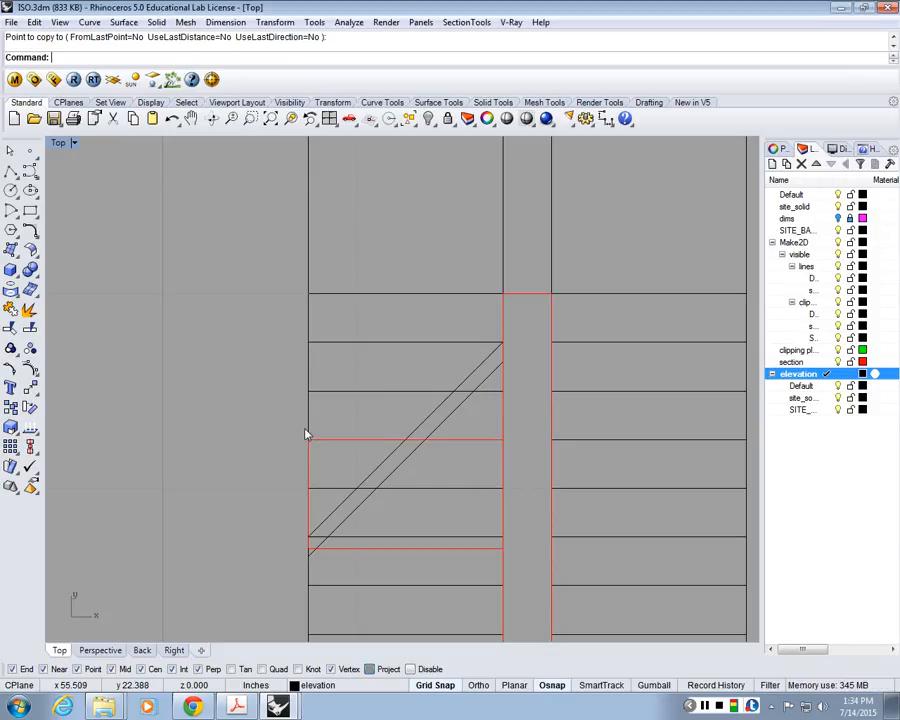
click(369, 440)
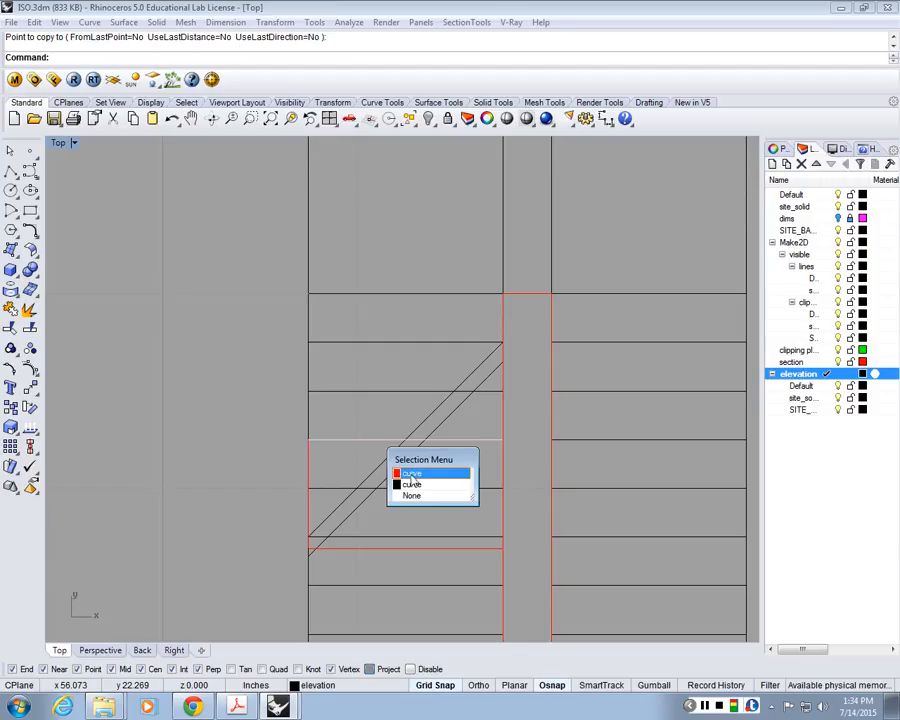
click(313, 468)
click(352, 499)
key(Delete)
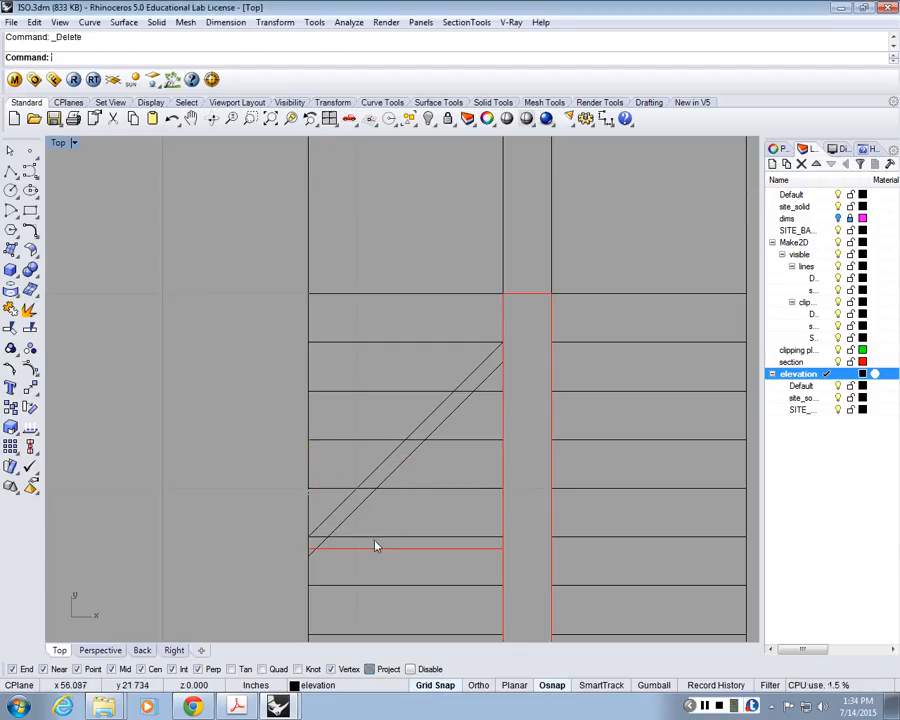
click(378, 547)
key(Delete)
scroll(412, 386, down, 3)
scroll(416, 374, up, 3)
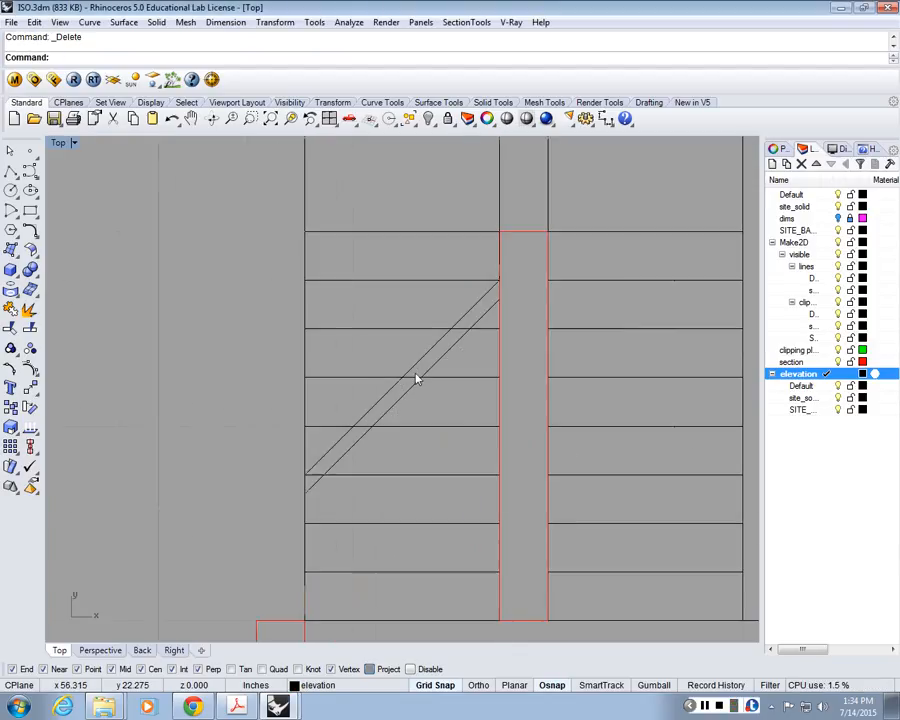
Trim the tread and stair edge lines between the two diagonal break lines, using both diagonals as cutting objects
text(tr)
key(Return)
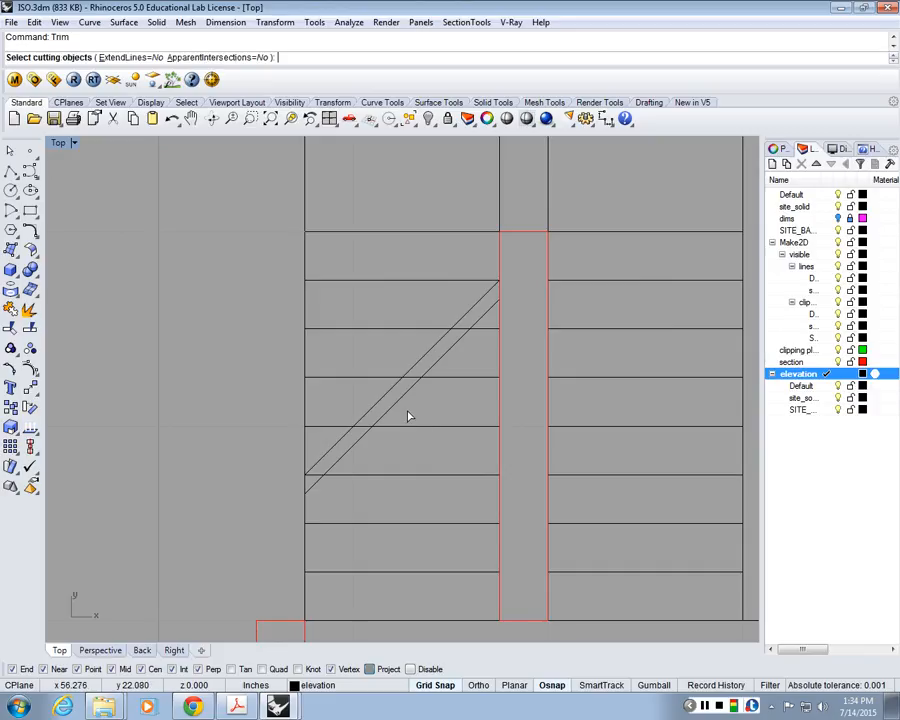
drag(407, 412, 364, 398)
key(Return)
scroll(356, 438, up, 4)
click(358, 424)
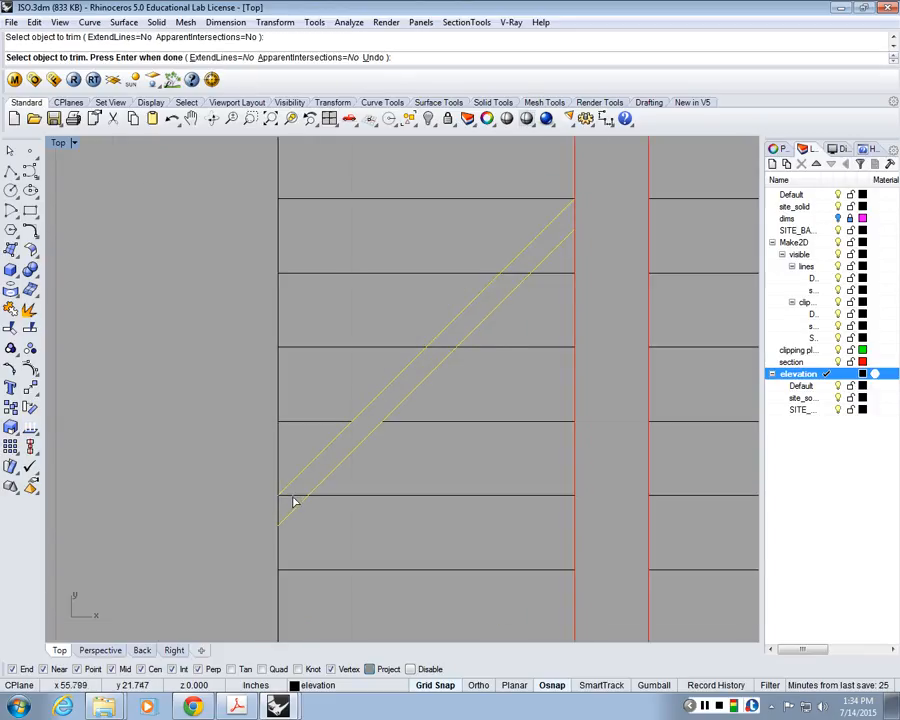
click(293, 498)
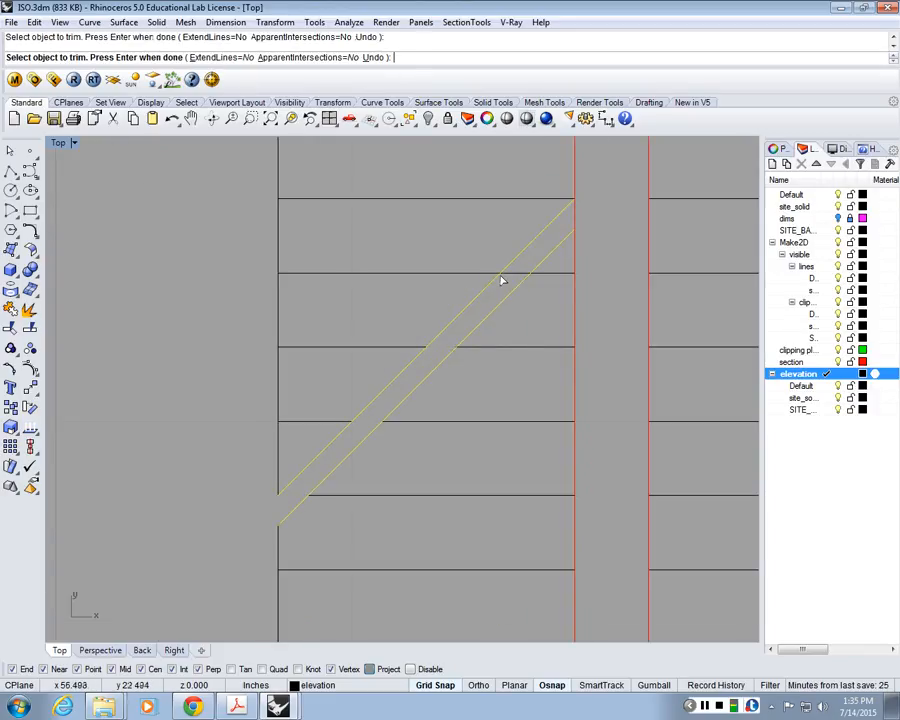
scroll(512, 279, down, 2)
scroll(524, 276, down, 3)
key(Return)
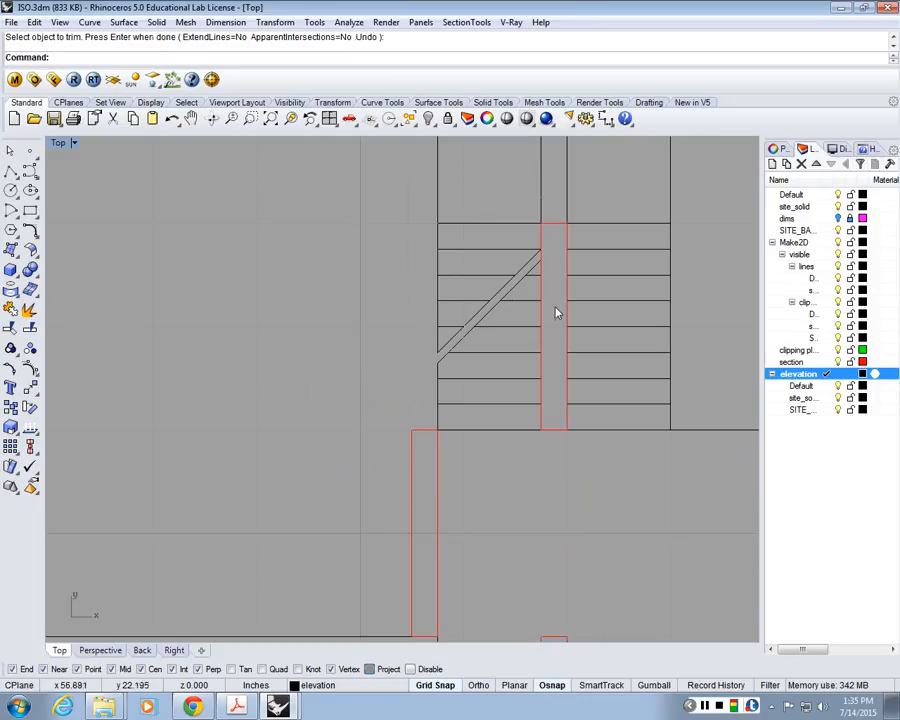
Examine the double break line and the trimmed treads on the cut stair flight
scroll(542, 274, up, 1)
scroll(495, 345, up, 3)
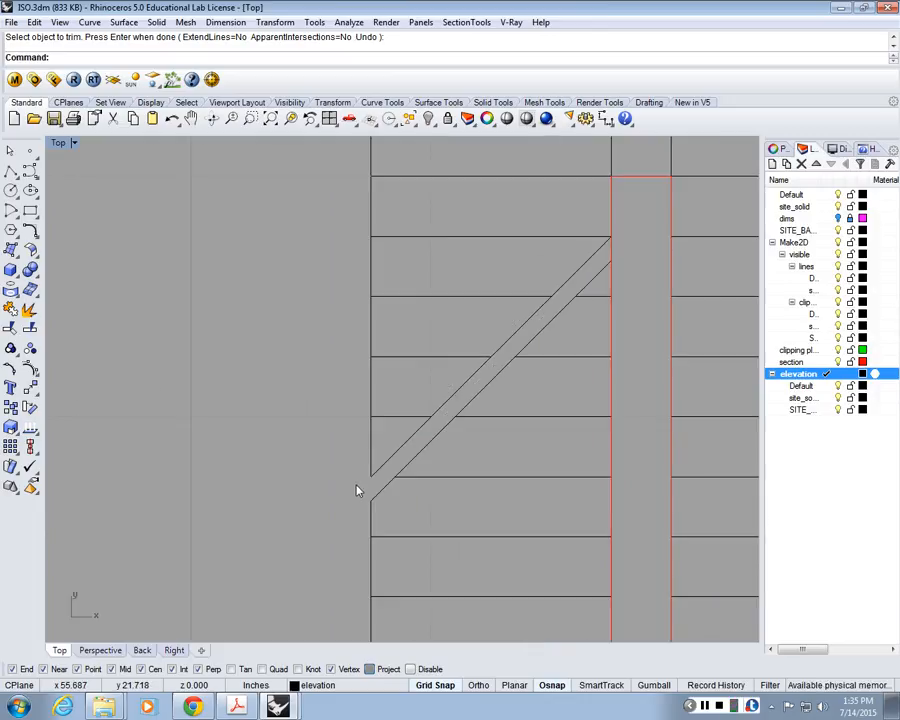
scroll(368, 505, down, 2)
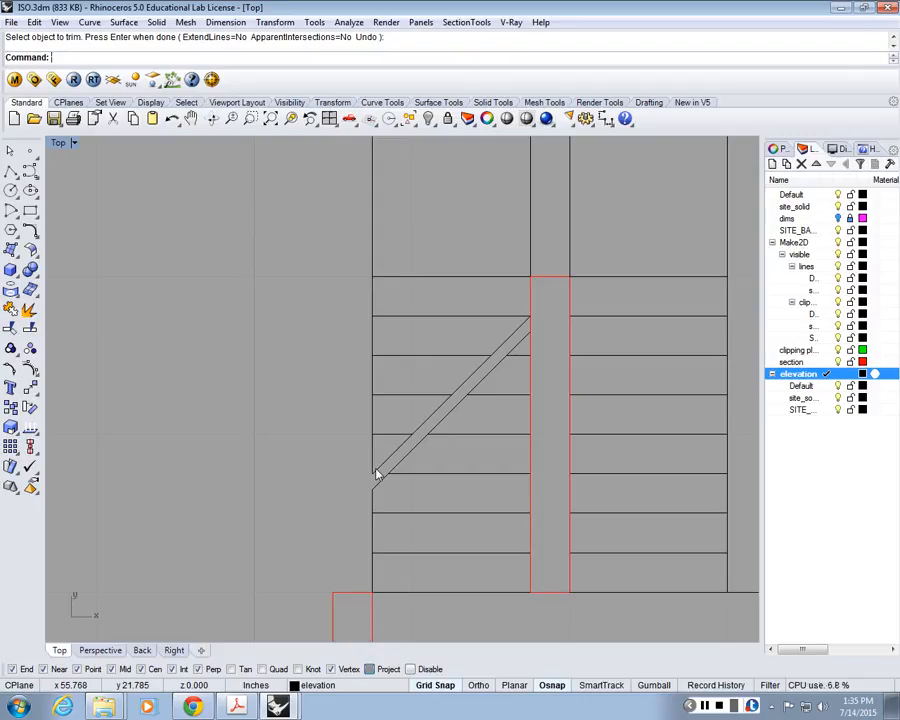
scroll(430, 498, down, 5)
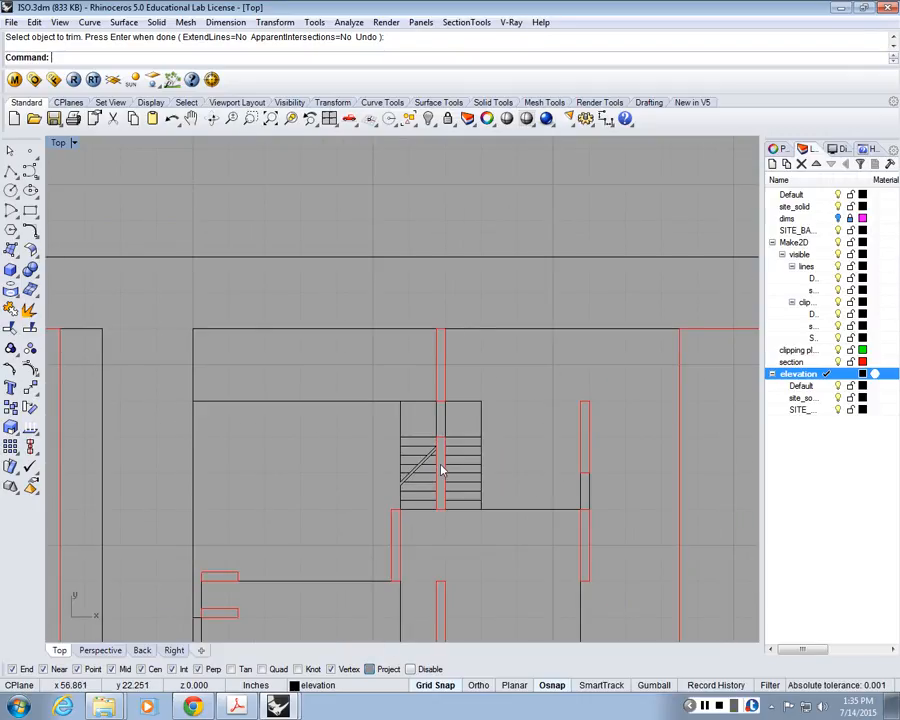
scroll(443, 470, up, 3)
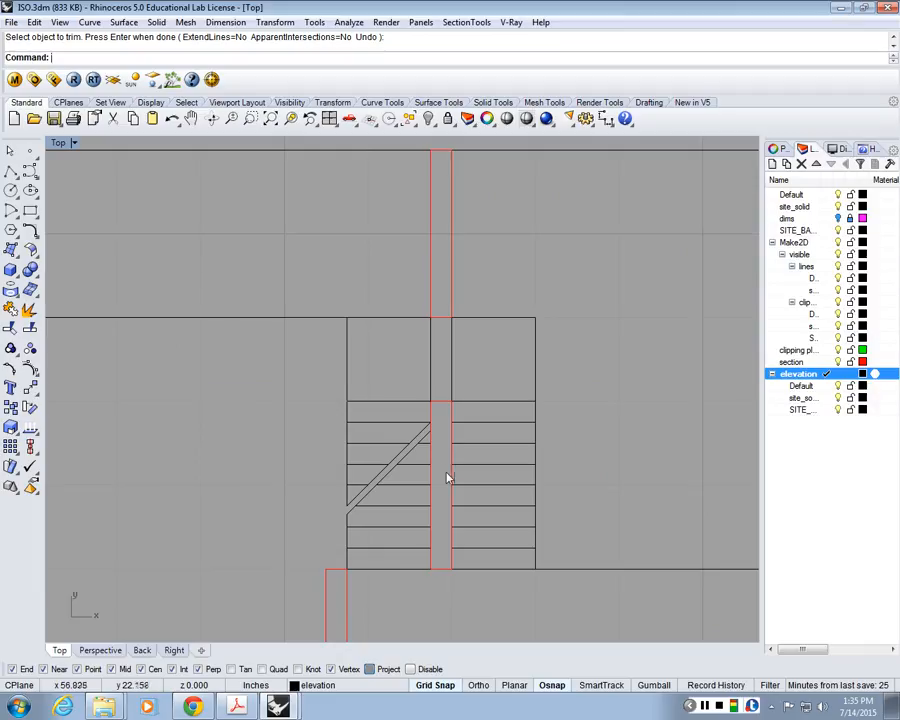
scroll(445, 476, up, 3)
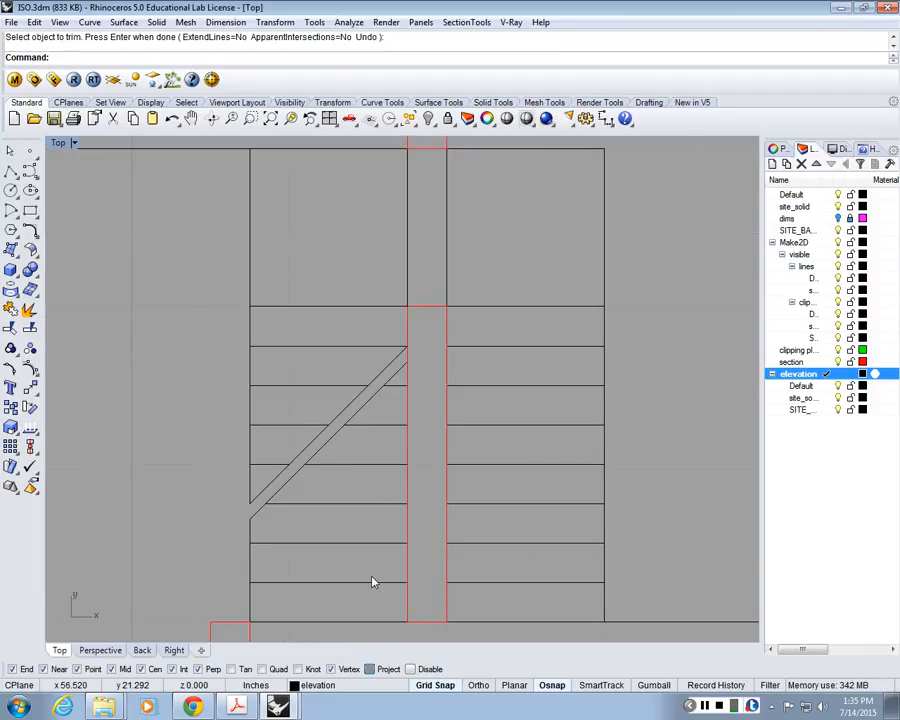
scroll(408, 370, up, 2)
click(409, 297)
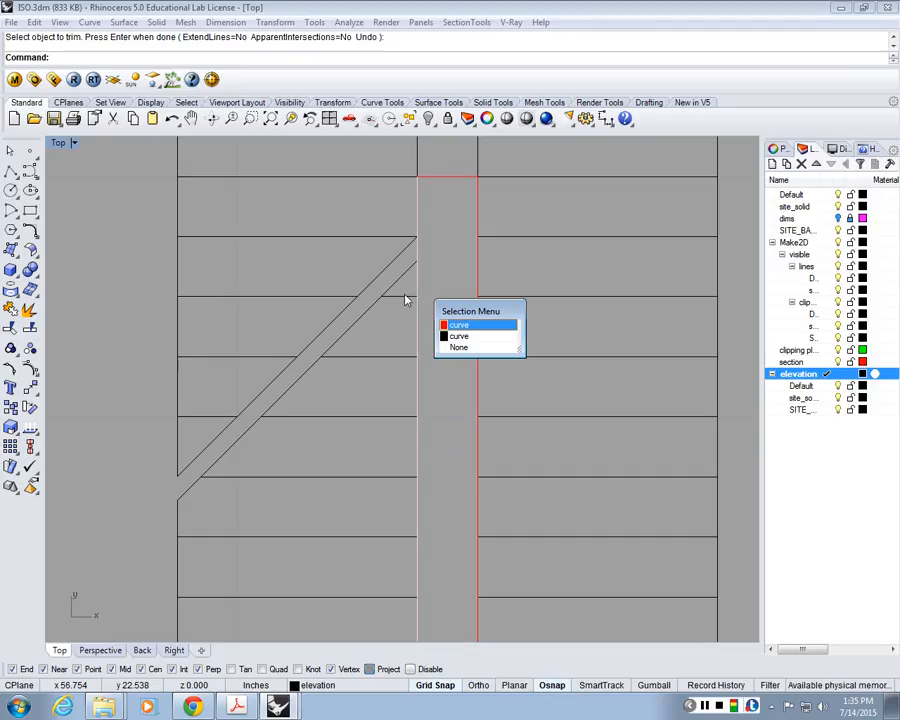
click(410, 293)
drag(405, 290, 380, 341)
right_drag(380, 341, 404, 256)
drag(405, 251, 140, 539)
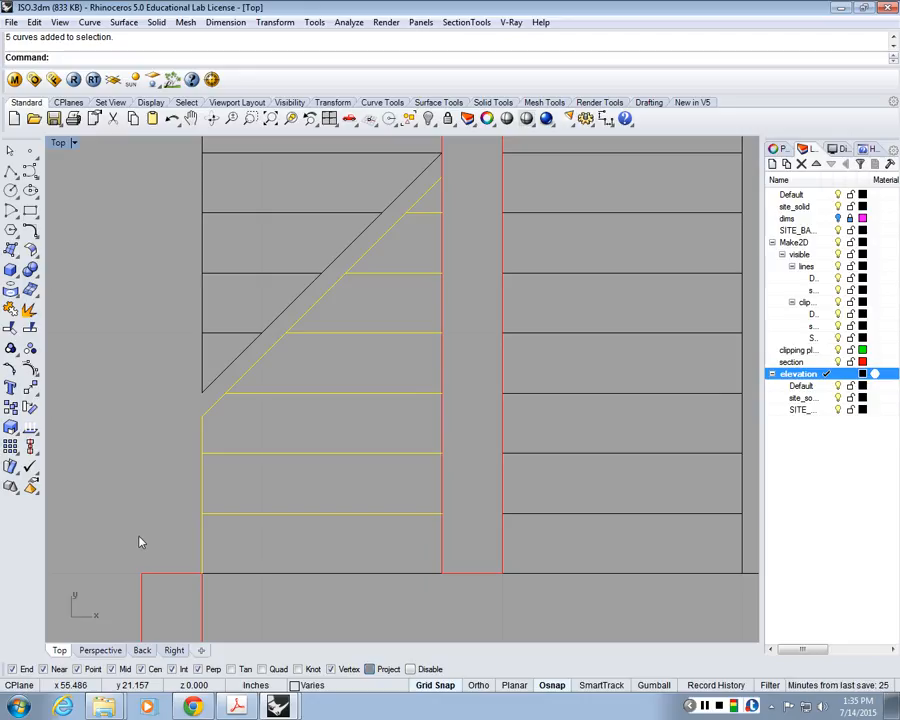
key(Escape)
scroll(140, 538, down, 6)
scroll(227, 336, up, 2)
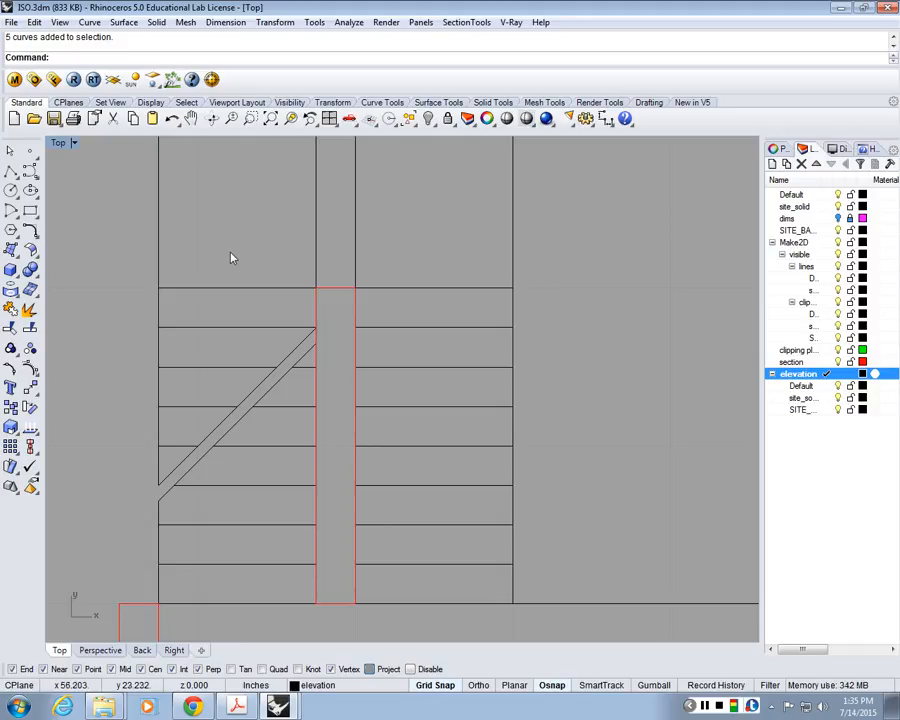
Delete the two vertical wall edge lines crossing the stair landing between the red wall sections
scroll(230, 258, down, 8)
right_drag(251, 268, 368, 317)
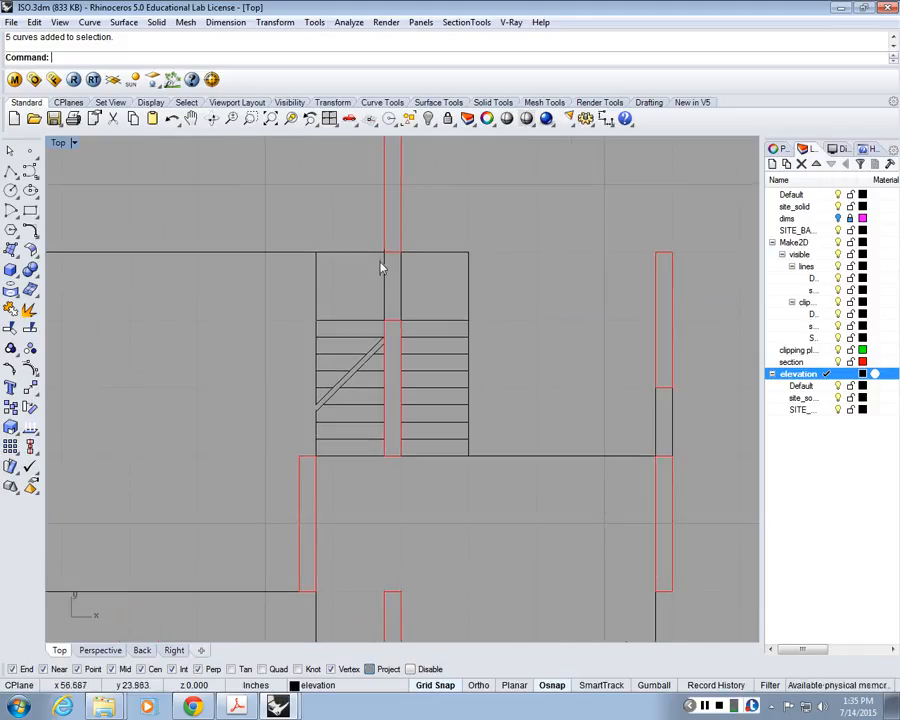
scroll(382, 265, up, 4)
right_drag(410, 287, 472, 309)
scroll(472, 309, up, 3)
drag(492, 305, 416, 341)
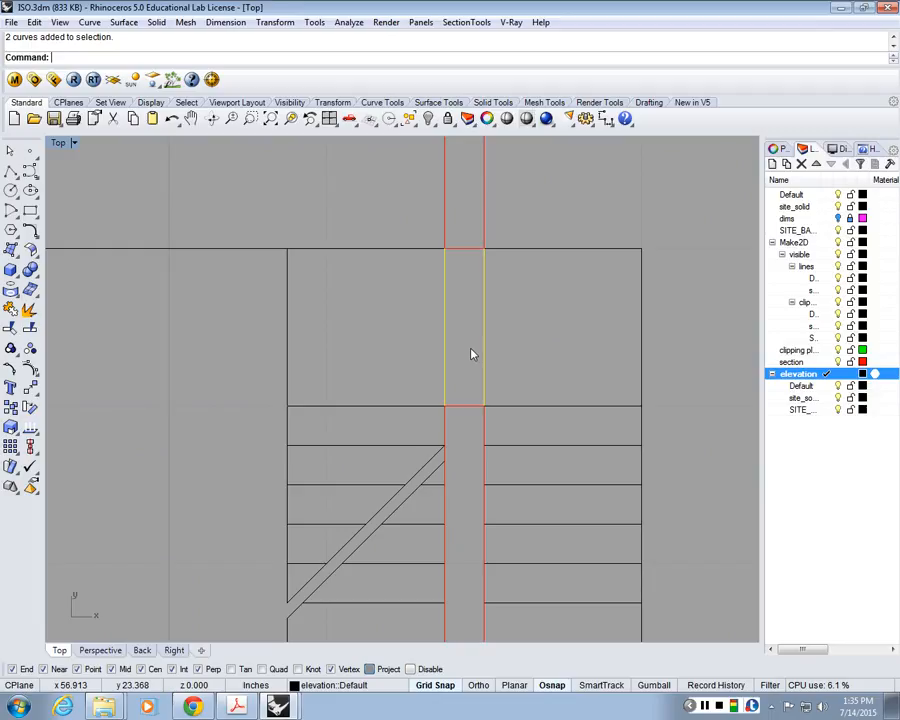
key(Delete)
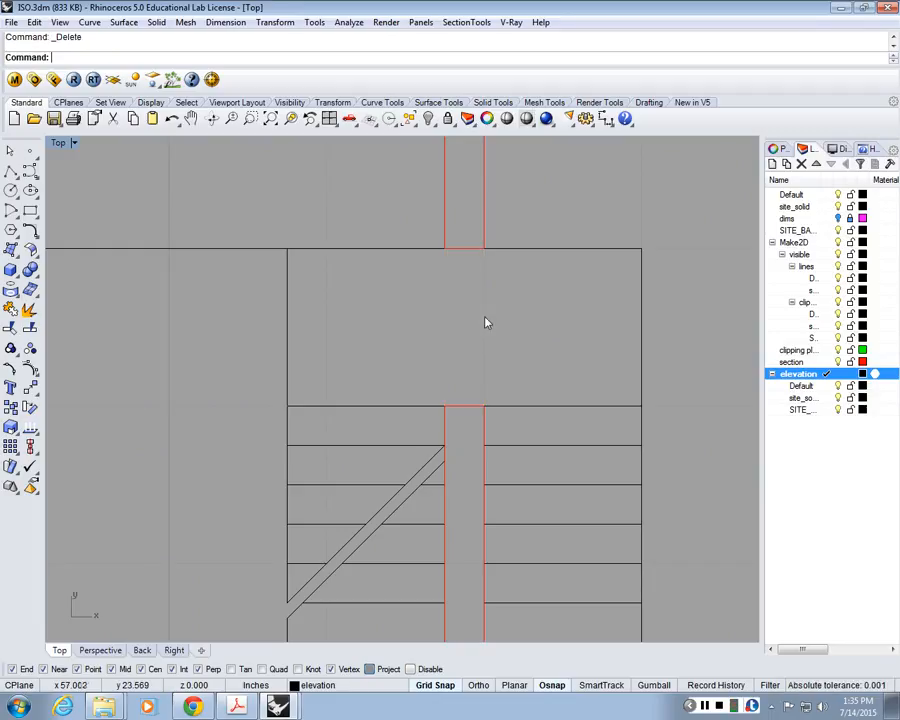
key(ctrl+z)
key(Escape)
click(483, 306)
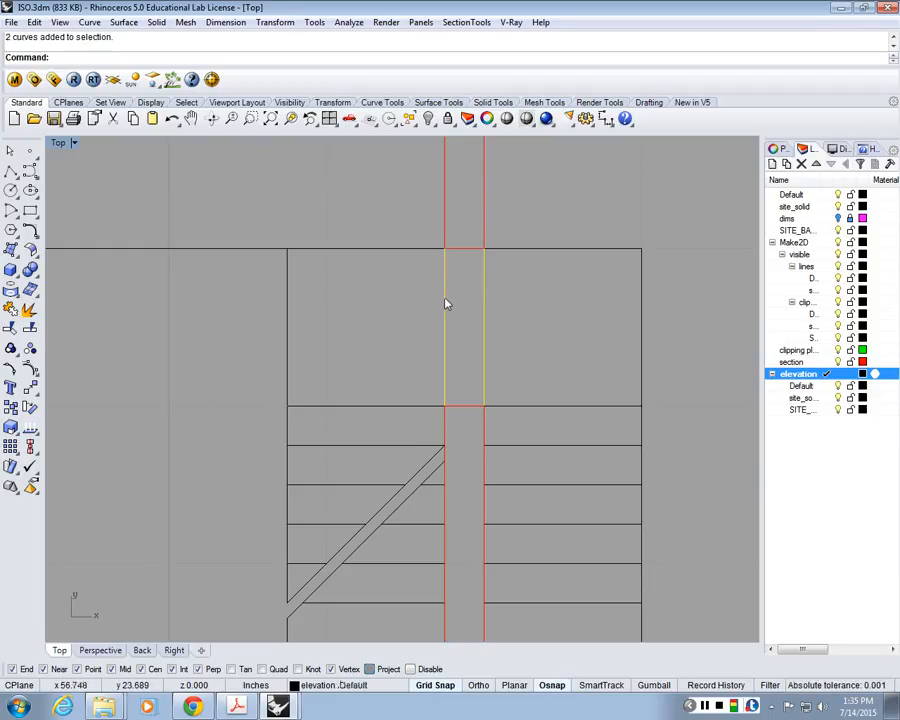
key(Delete)
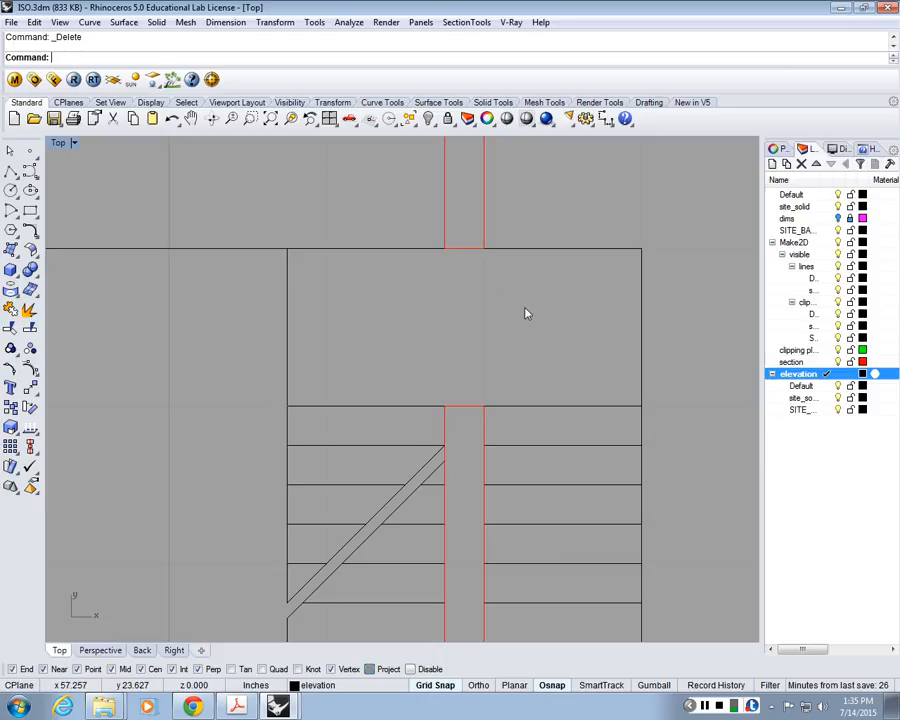
scroll(432, 350, down, 10)
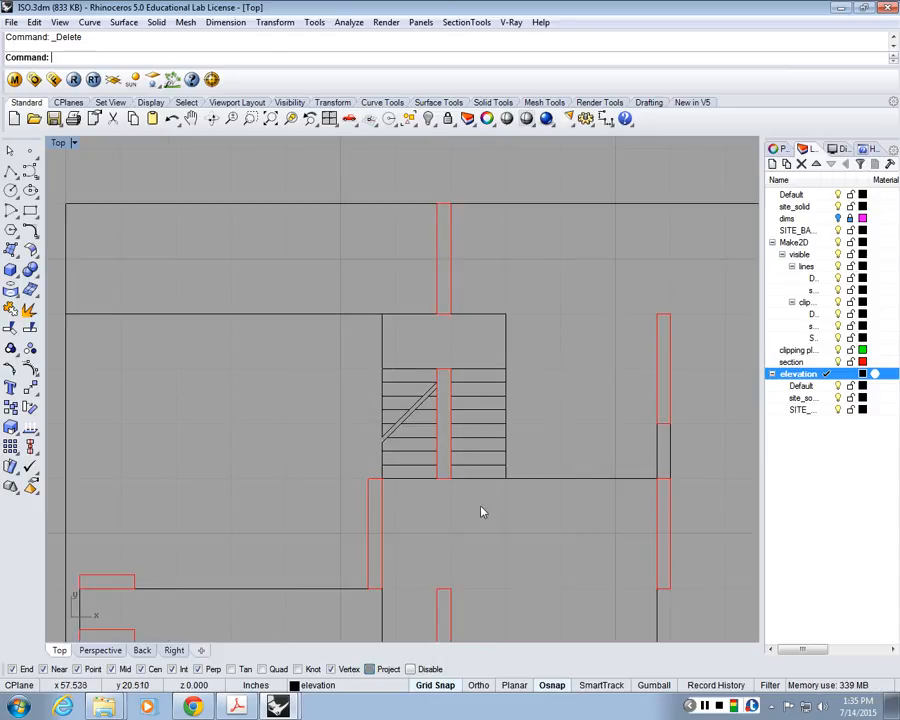
Undo the deletion of the horizontal slab edge line running right from the long central wall
scroll(482, 508, down, 6)
right_drag(482, 545, 484, 270)
scroll(478, 262, up, 5)
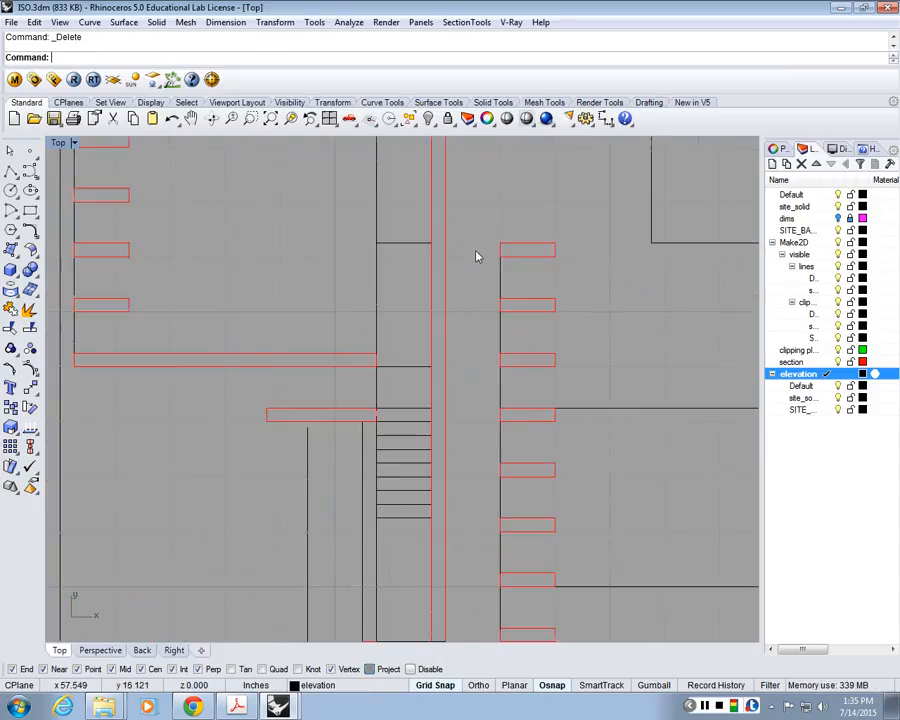
scroll(510, 225, down, 3)
scroll(545, 260, up, 3)
key(ctrl+z)
scroll(548, 264, down, 3)
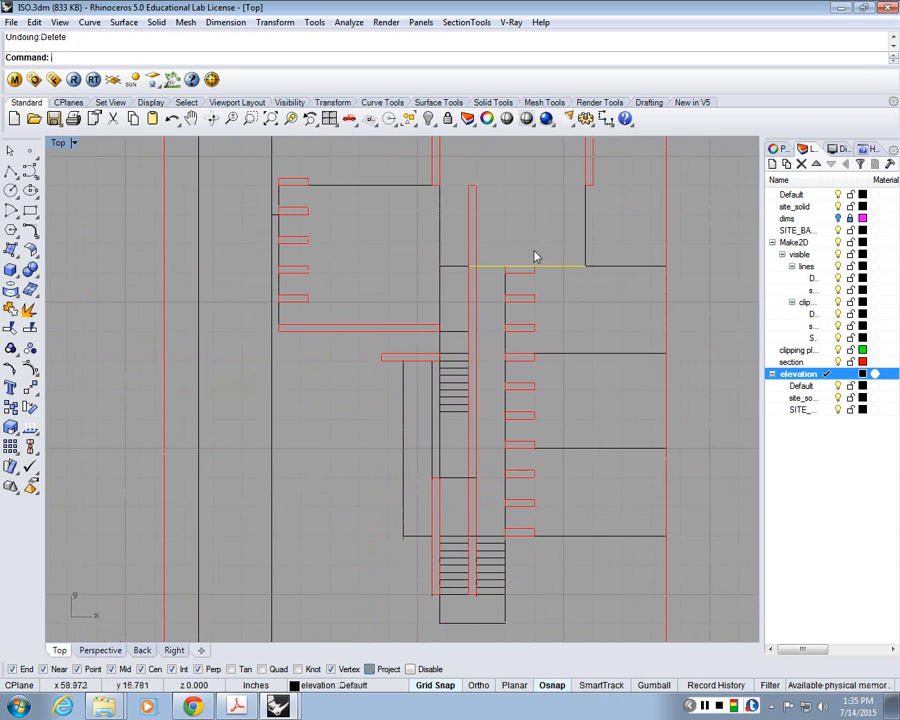
scroll(688, 346, down, 3)
Examine in the perspective view how the floor slabs meet around the long central wall and the stairs
double_click(80, 145)
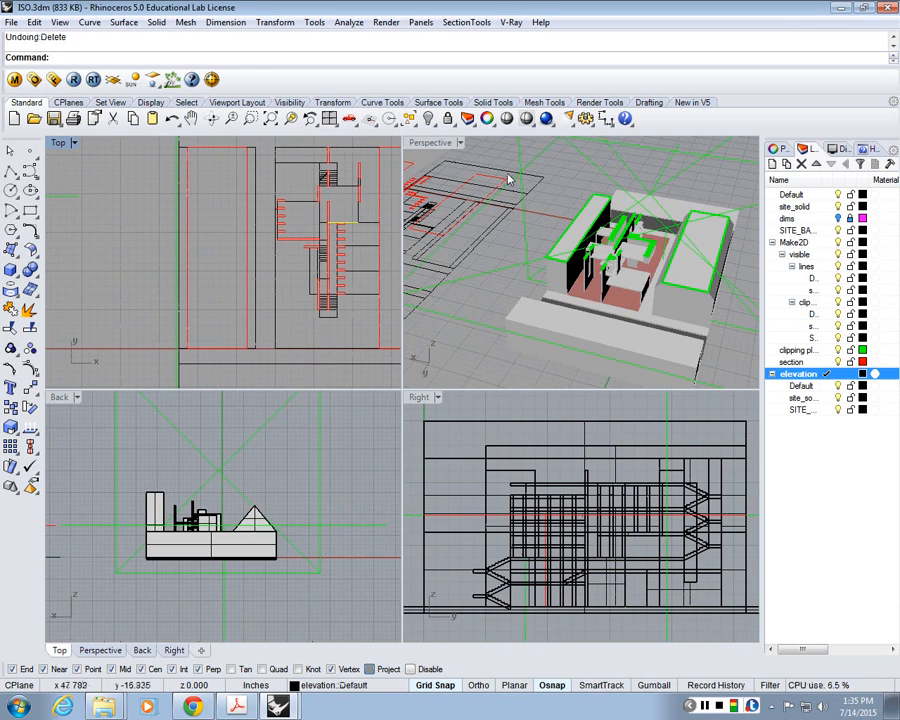
click(512, 226)
key(ctrl+m)
scroll(518, 290, up, 10)
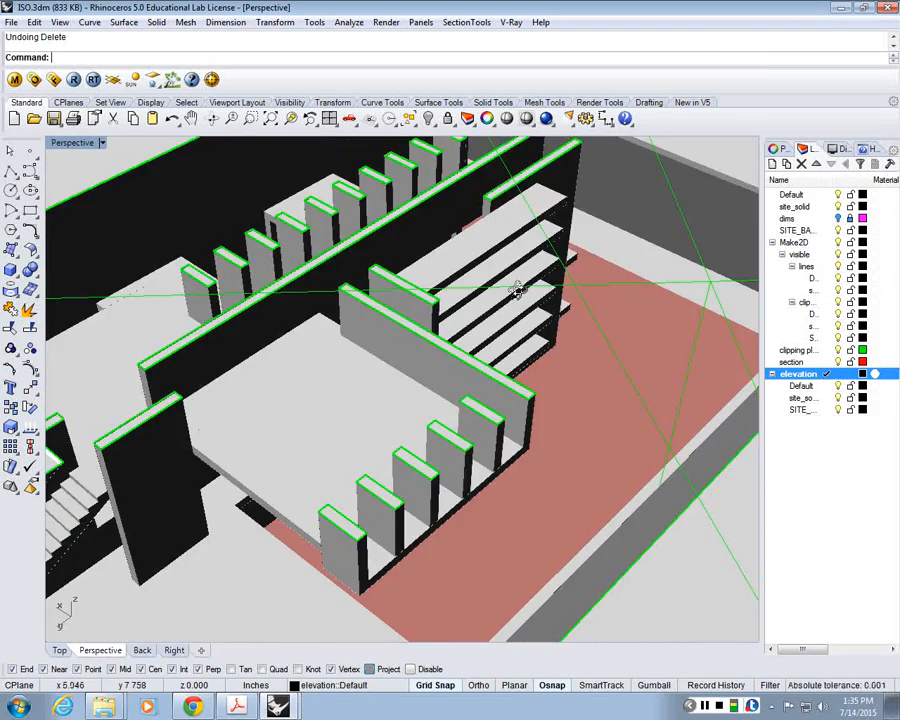
scroll(518, 290, up, 4)
mouse_move(518, 290)
right_down()
mouse_move(491, 263)
mouse_move(491, 312)
mouse_move(305, 377)
mouse_move(161, 346)
mouse_move(611, 362)
mouse_move(545, 348)
mouse_move(510, 281)
right_up()
scroll(491, 270, down, 6)
scroll(510, 281, up, 10)
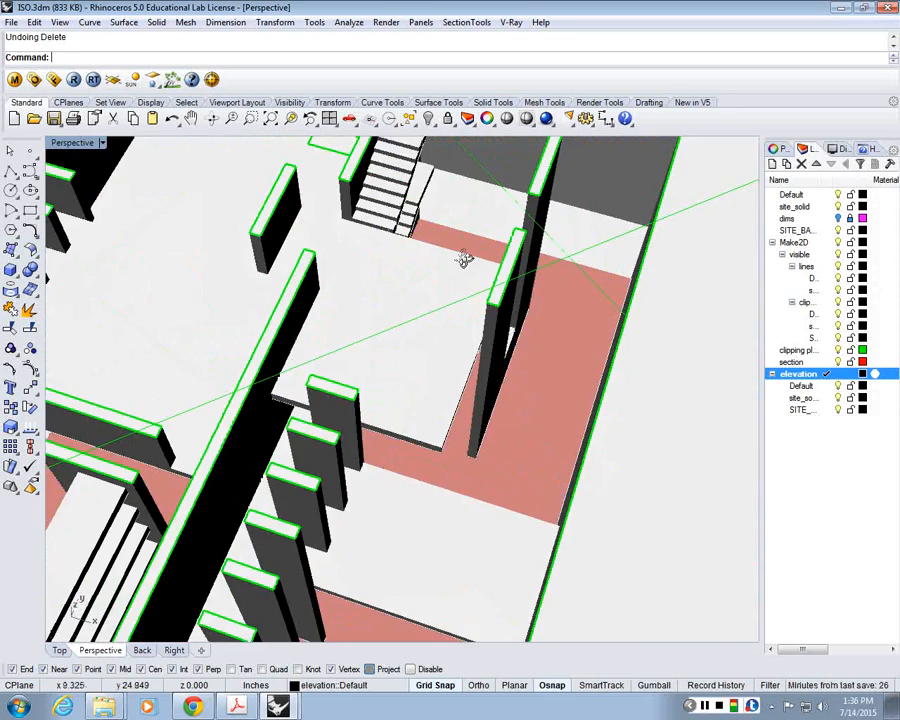
right_drag(464, 257, 392, 357)
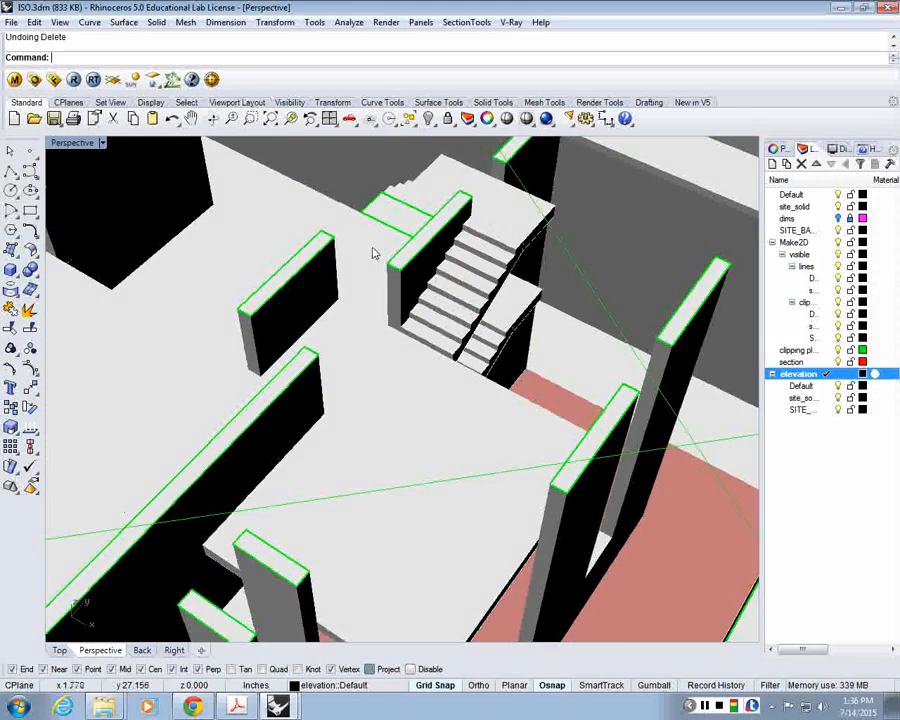
scroll(375, 254, down, 5)
right_drag(376, 256, 338, 328)
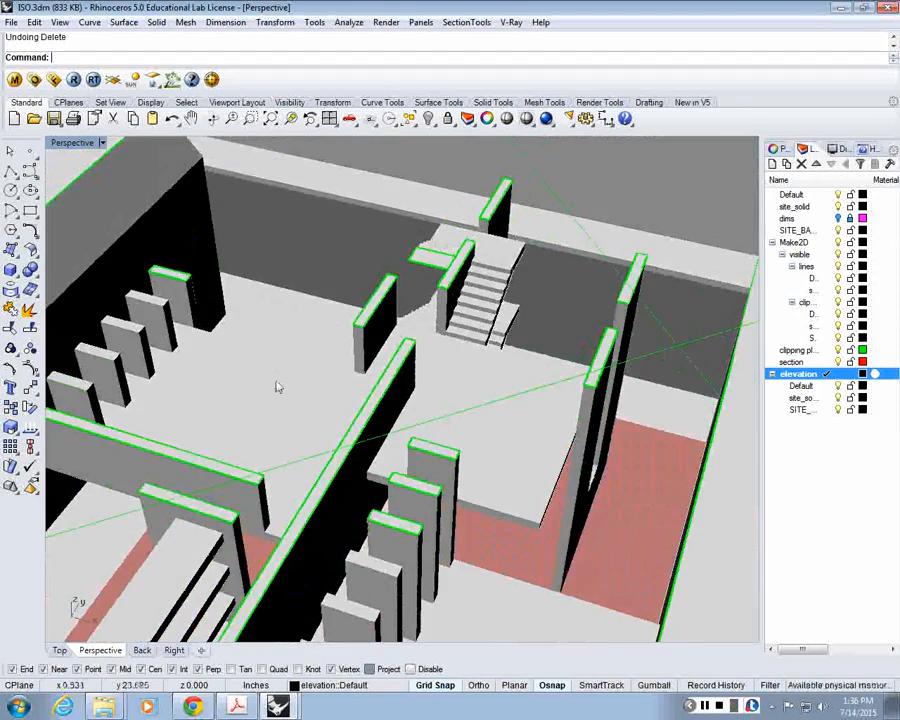
right_drag(277, 384, 341, 430)
scroll(341, 430, up, 3)
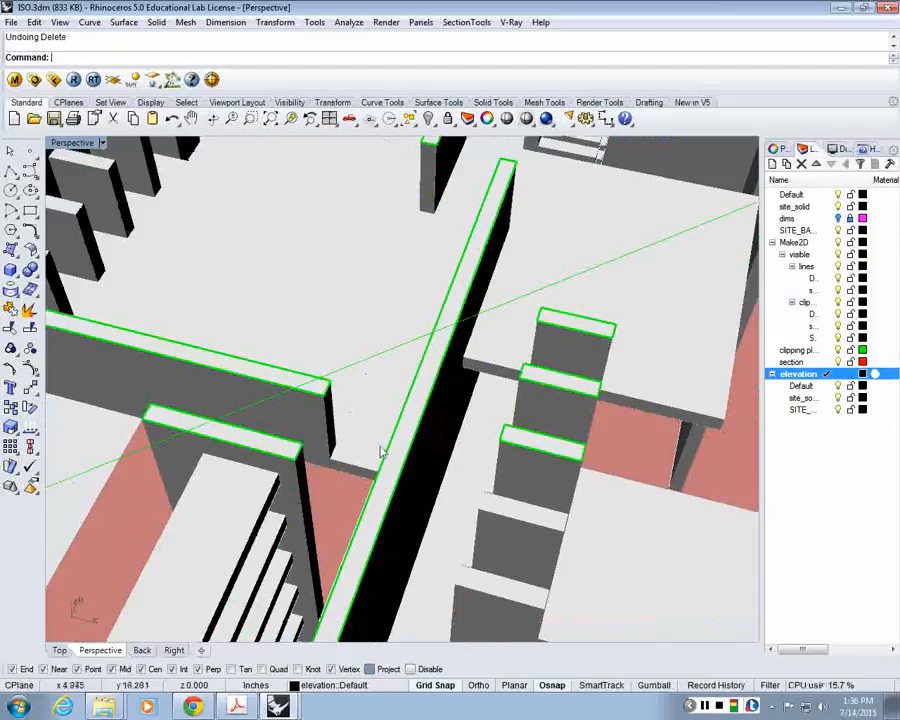
Delete the horizontal and vertical slab edge lines between the long central wall and the room to its left
double_click(88, 145)
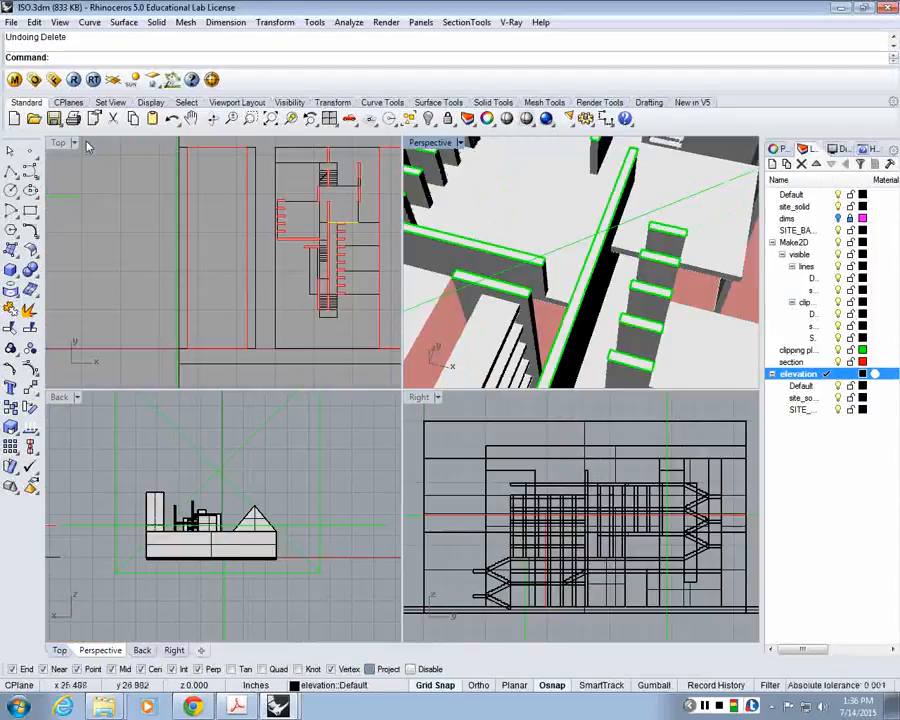
scroll(305, 183, up, 3)
scroll(290, 245, up, 2)
click(293, 243)
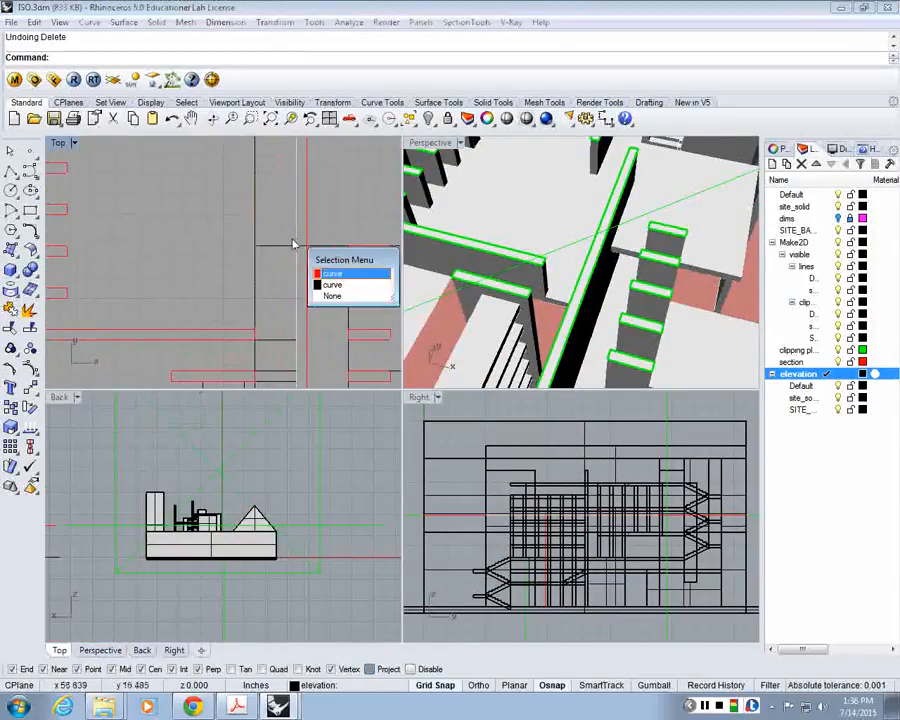
click(332, 273)
scroll(281, 254, down, 3)
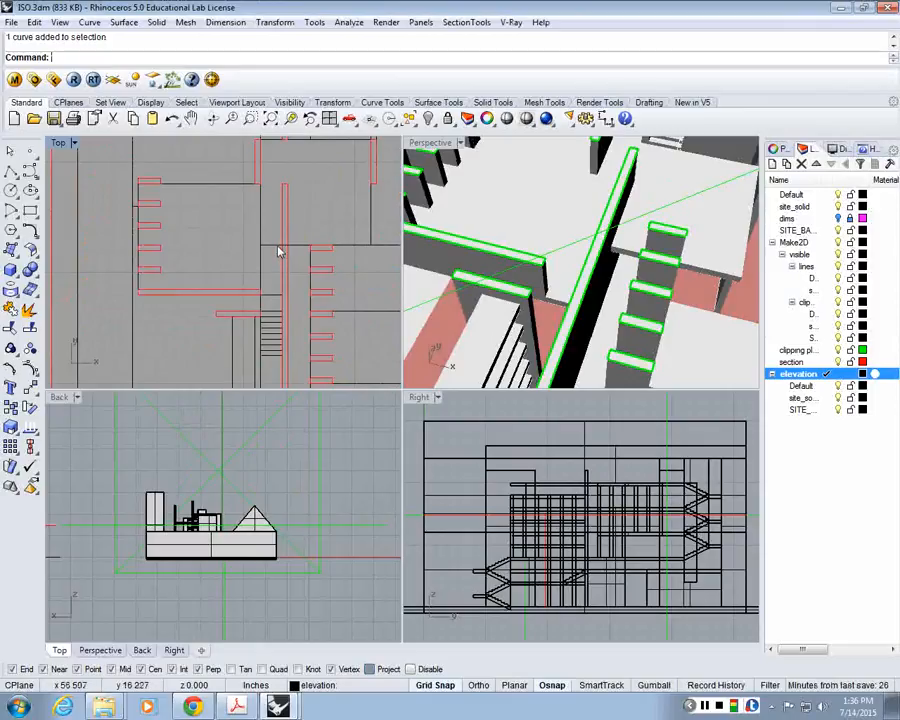
scroll(267, 205, up, 1)
scroll(268, 204, up, 1)
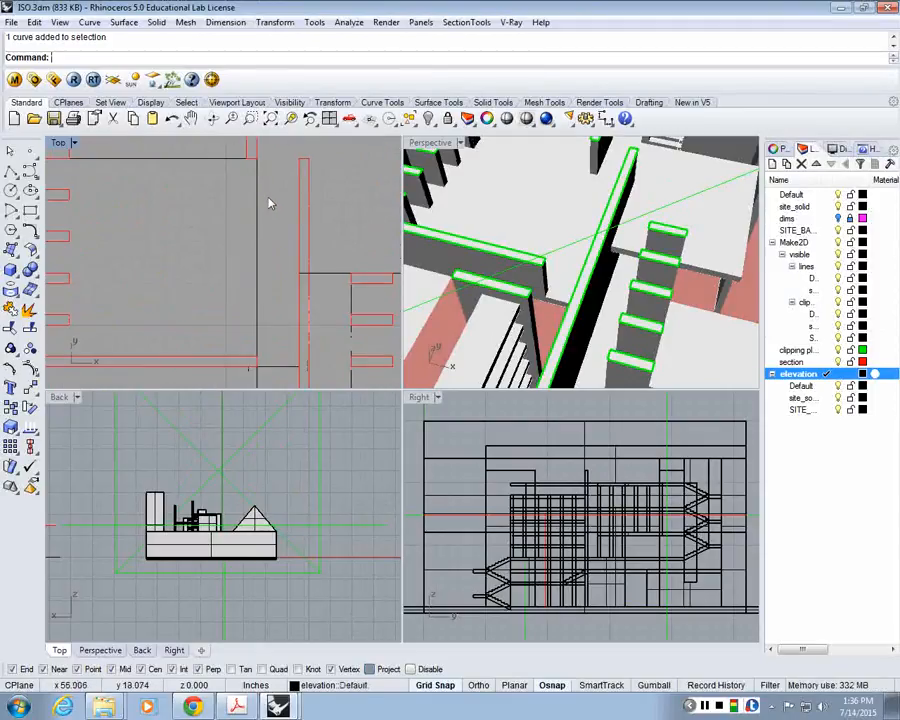
key(Delete)
scroll(263, 201, down, 1)
scroll(280, 240, down, 2)
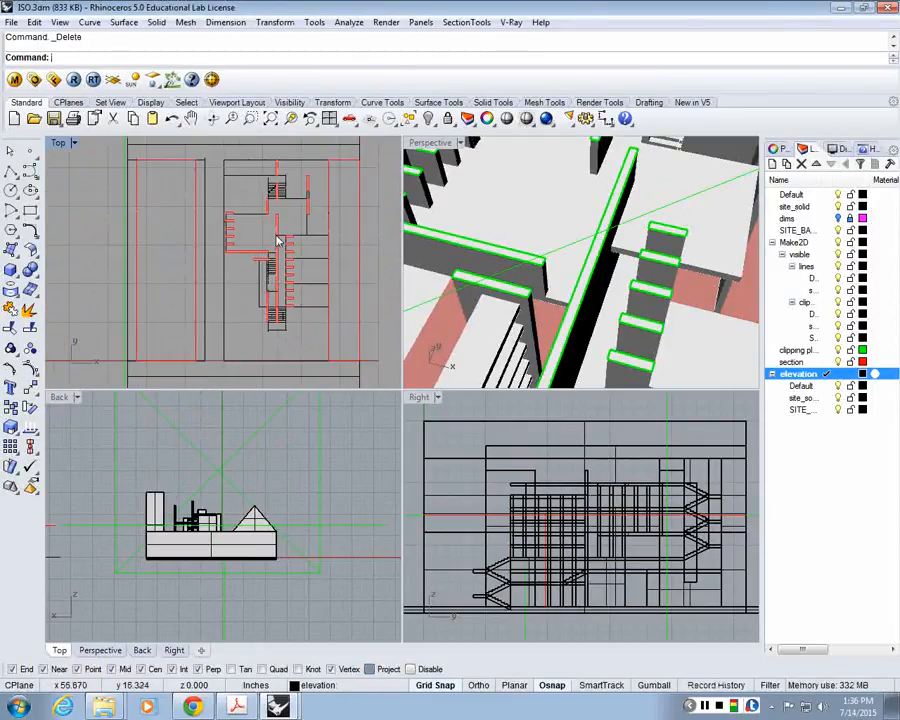
Compare the plan linework around the central wall, stairs and fins with the cut model in perspective
scroll(279, 241, up, 2)
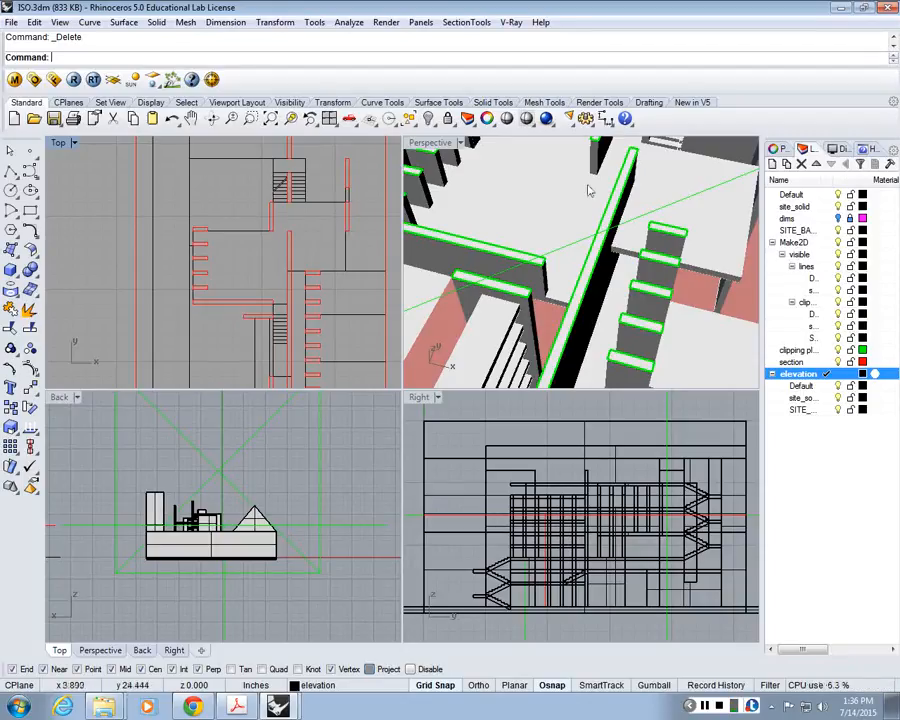
right_drag(589, 187, 643, 214)
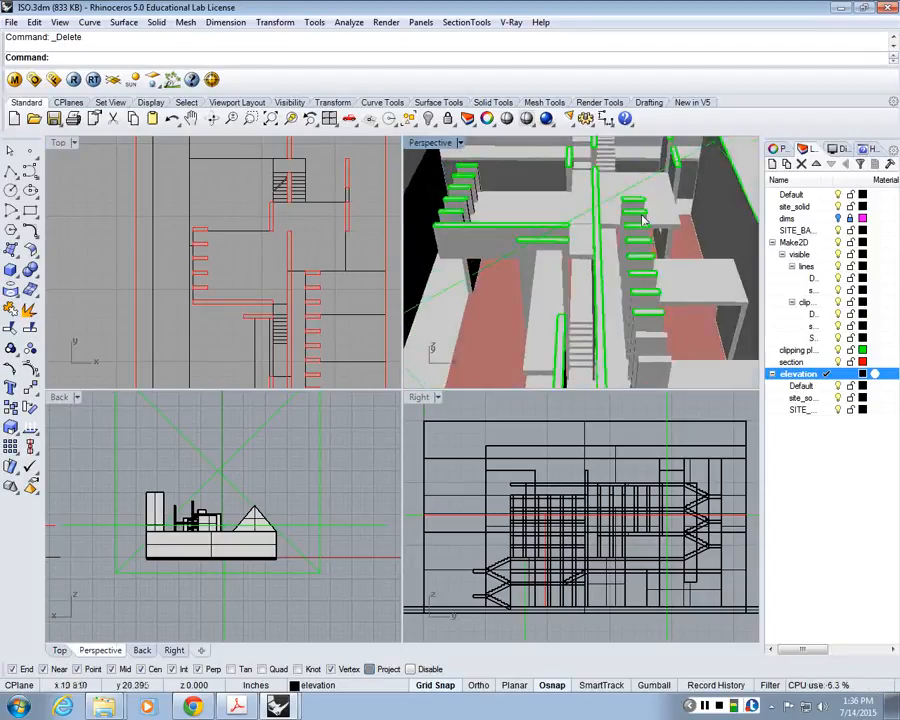
right_drag(353, 301, 347, 271)
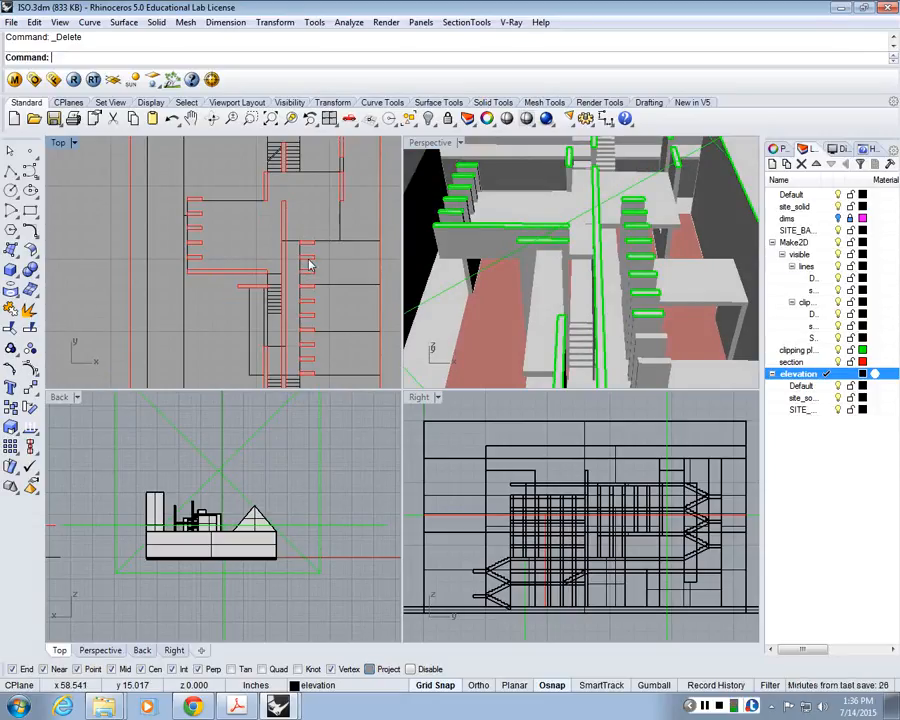
right_drag(310, 265, 284, 264)
right_drag(627, 261, 588, 292)
right_drag(208, 322, 212, 305)
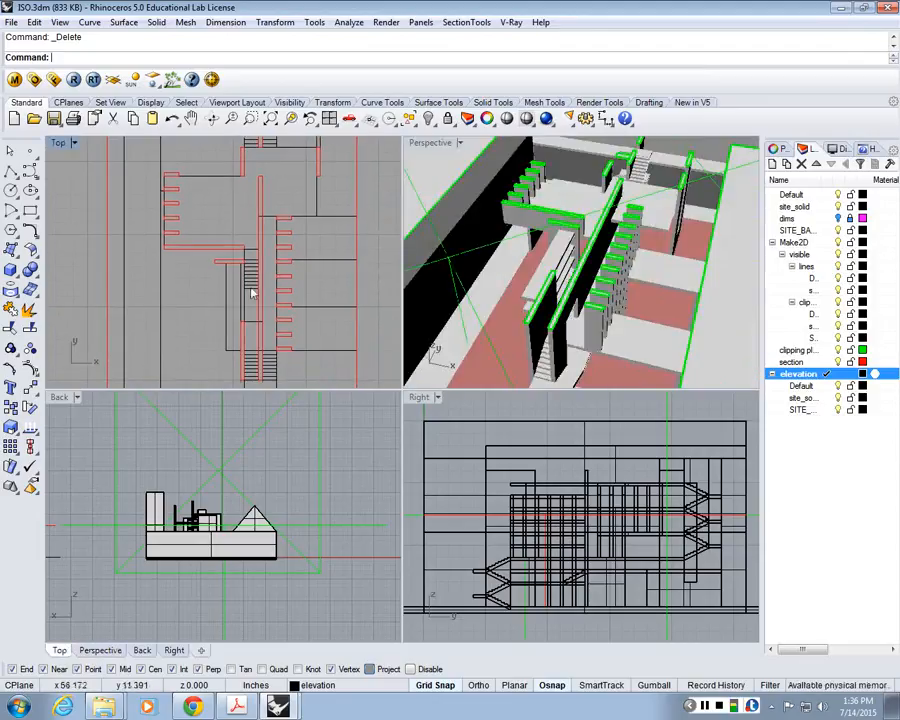
scroll(250, 264, up, 8)
scroll(244, 246, down, 6)
right_drag(600, 204, 594, 240)
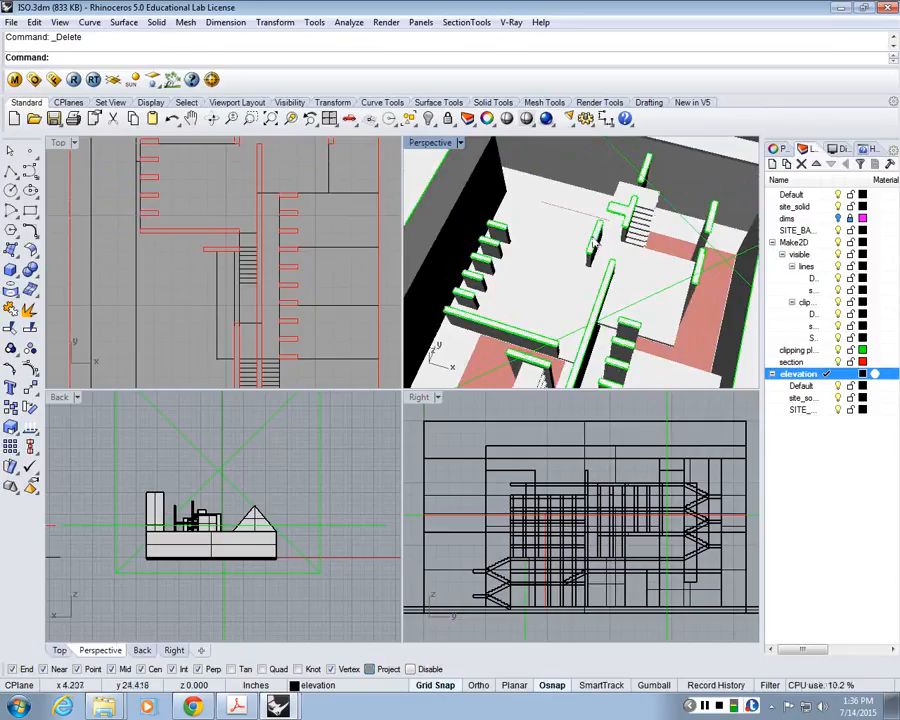
right_drag(246, 164, 245, 199)
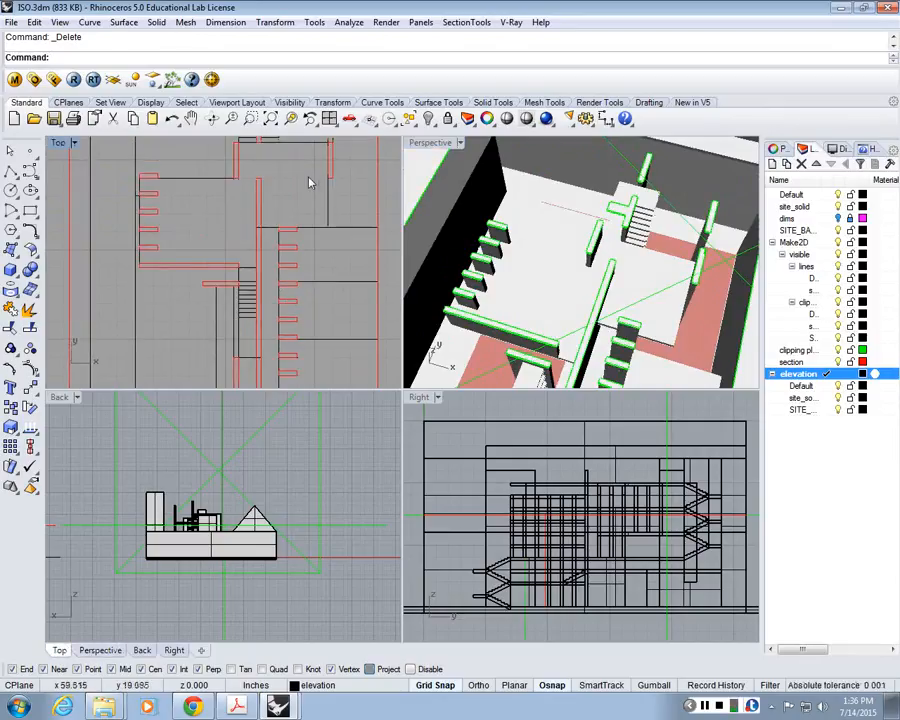
right_drag(377, 229, 313, 202)
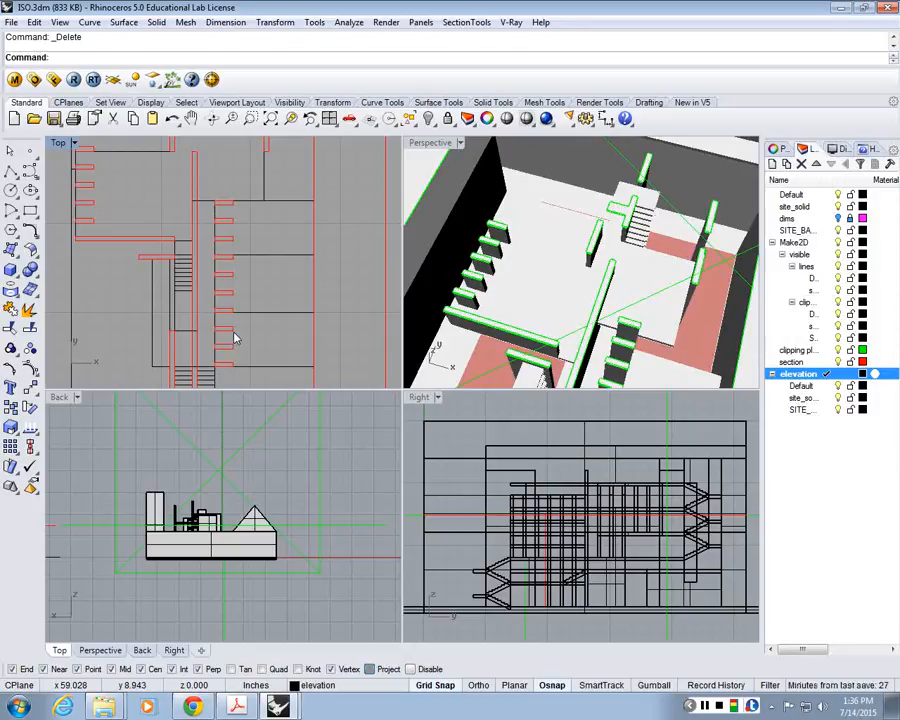
double_click(55, 145)
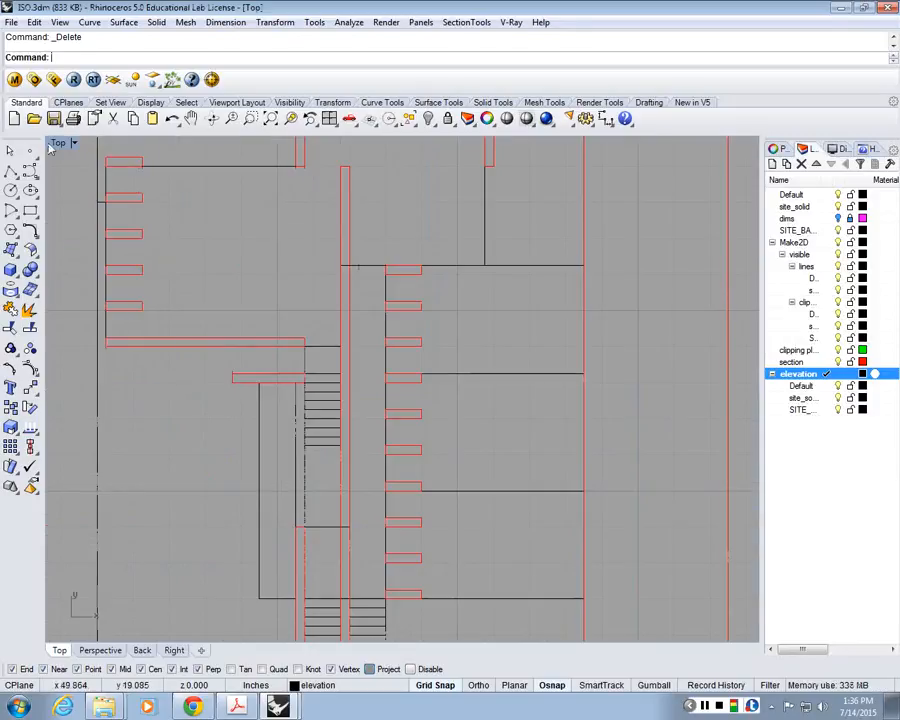
Select the four horizontal floor lines right of the fins and create a new layer named Light
scroll(330, 260, down, 4)
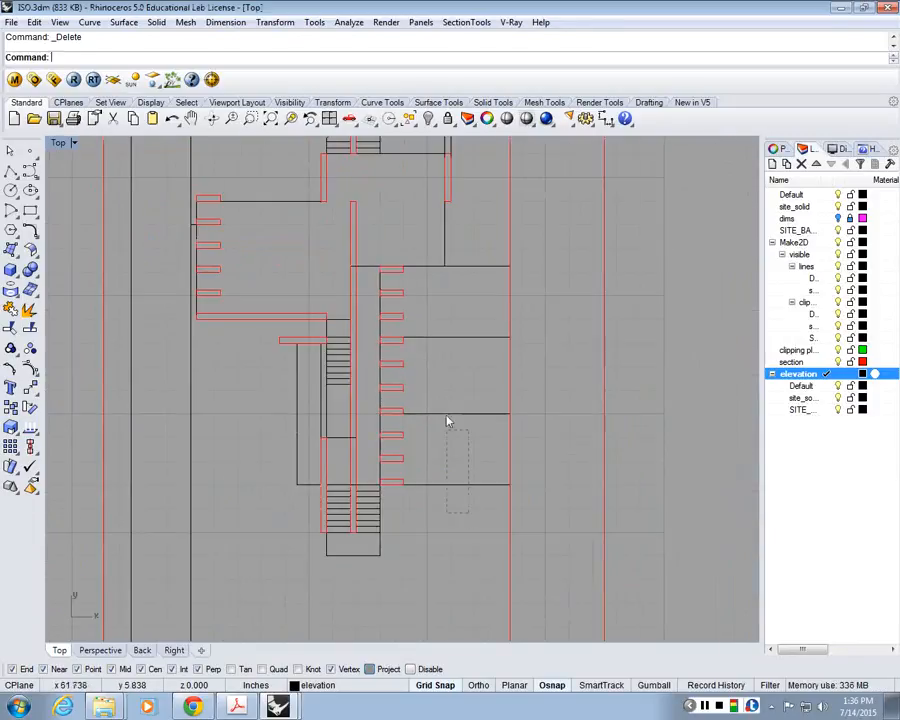
drag(447, 421, 450, 258)
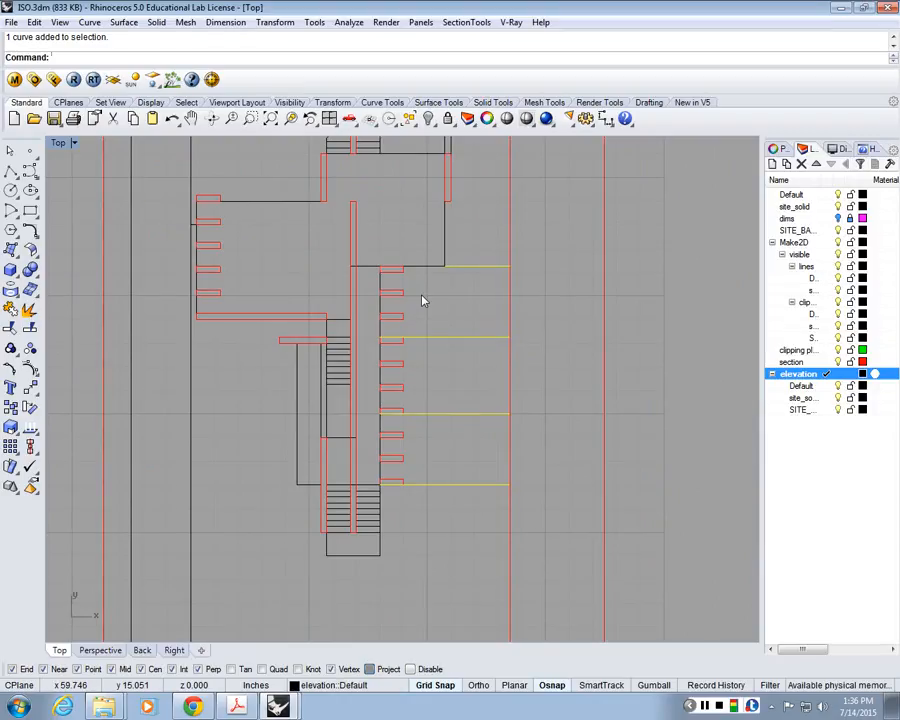
scroll(340, 340, up, 2)
right_drag(376, 375, 401, 309)
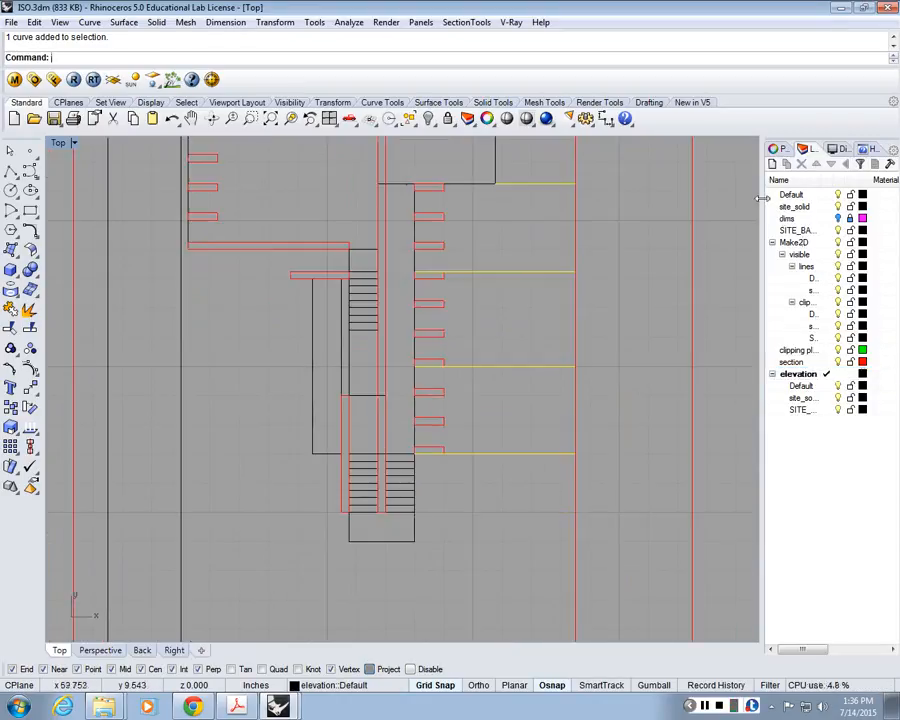
click(773, 164)
text(Uprig)
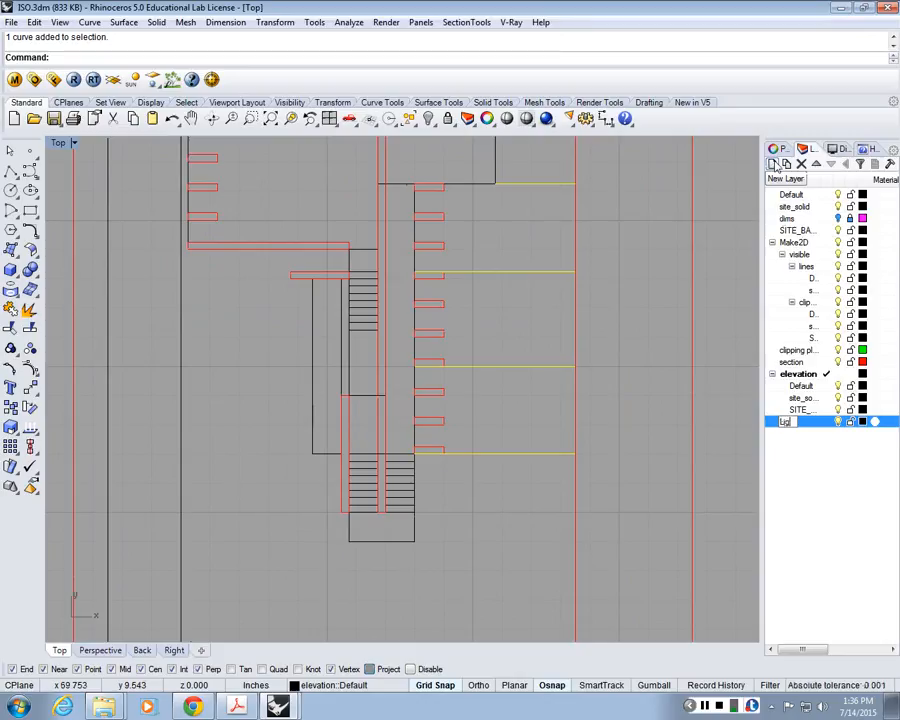
text(ht V)
key(Return)
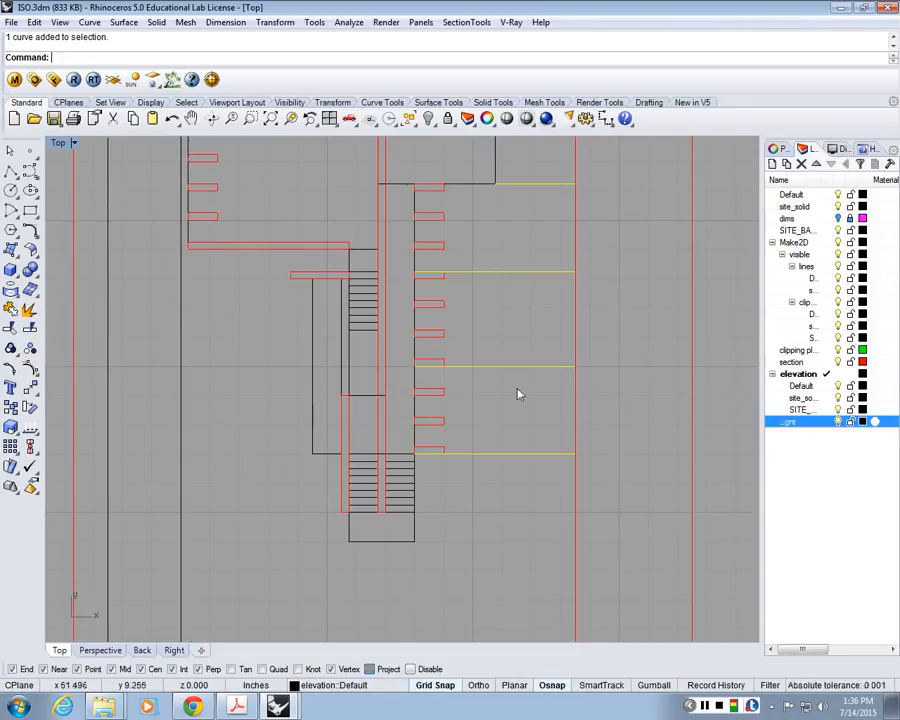
drag(428, 542, 401, 460)
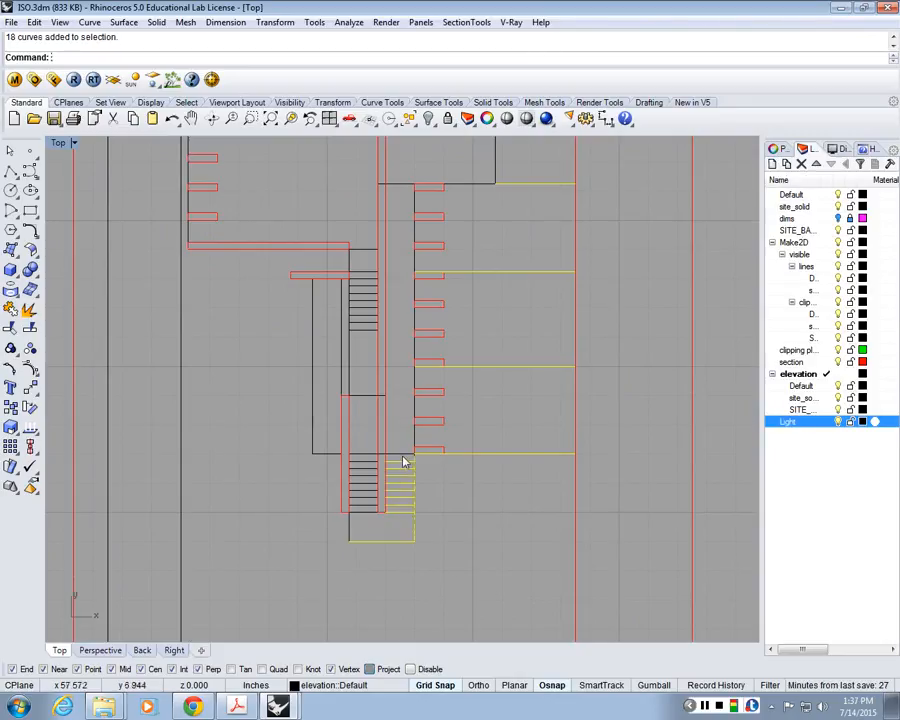
key(Escape)
scroll(404, 459, up, 2)
drag(427, 544, 391, 461)
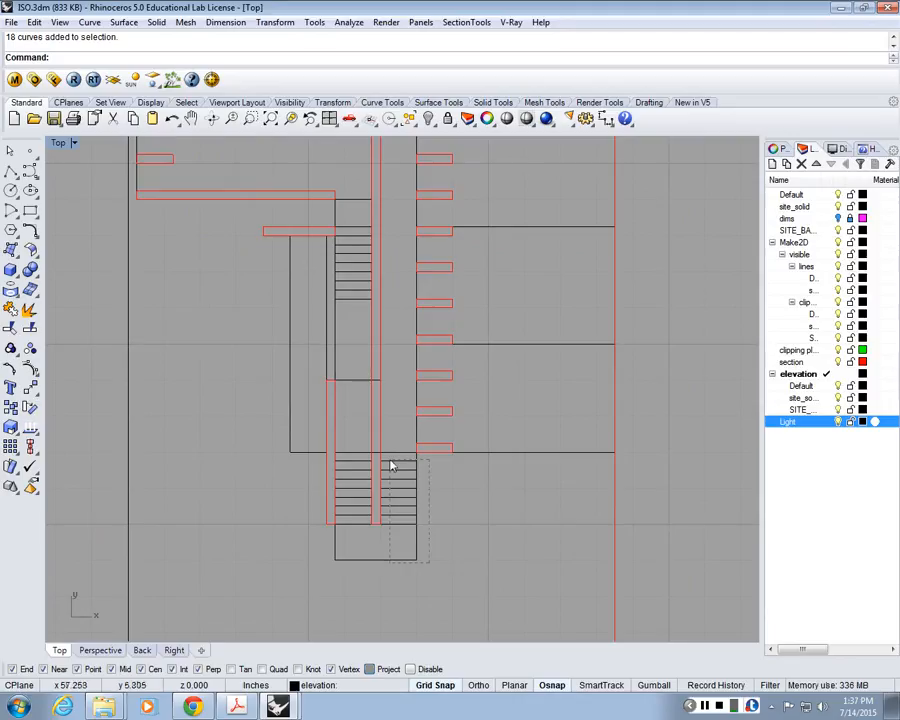
right_drag(391, 461, 410, 518)
key(Escape)
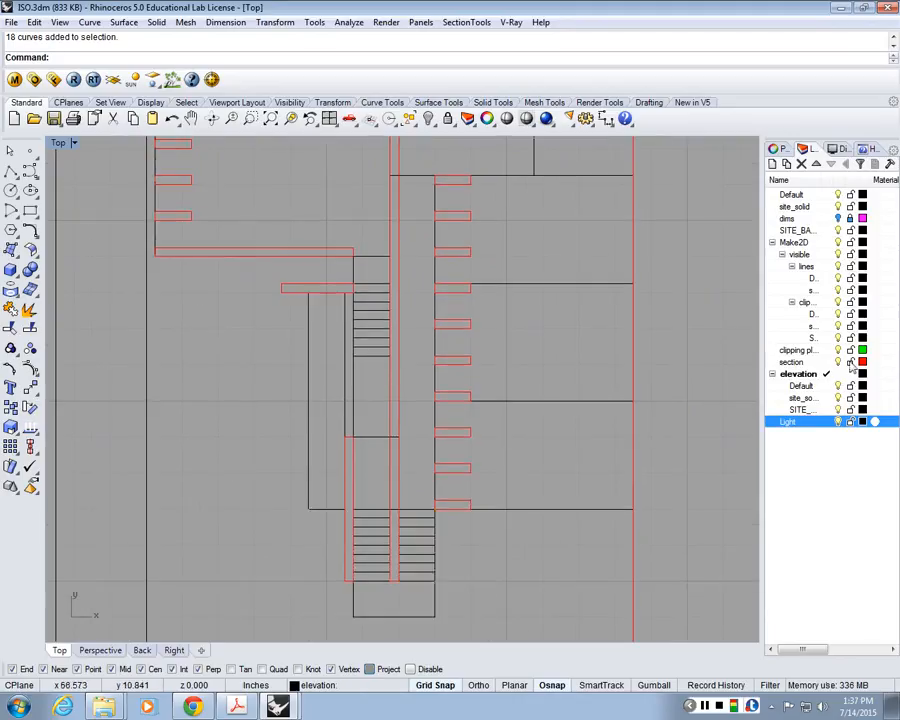
Lock the section layer and move the stair lines and the floor edge lines around the lower central wall and fins to the Light layer
click(845, 362)
scroll(502, 348, down, 2)
scroll(544, 588, down, 2)
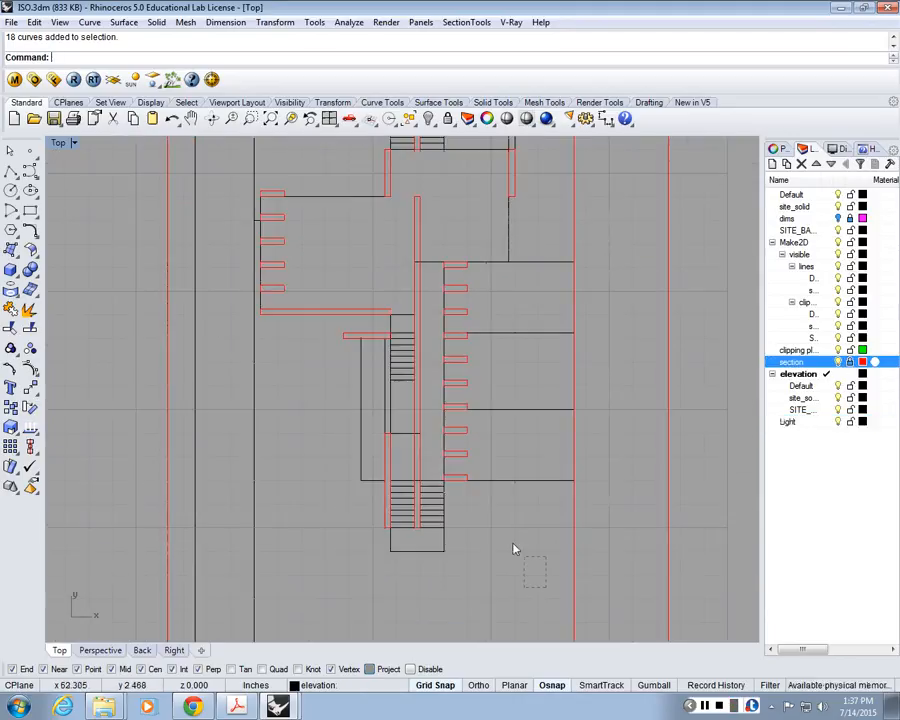
drag(513, 543, 333, 322)
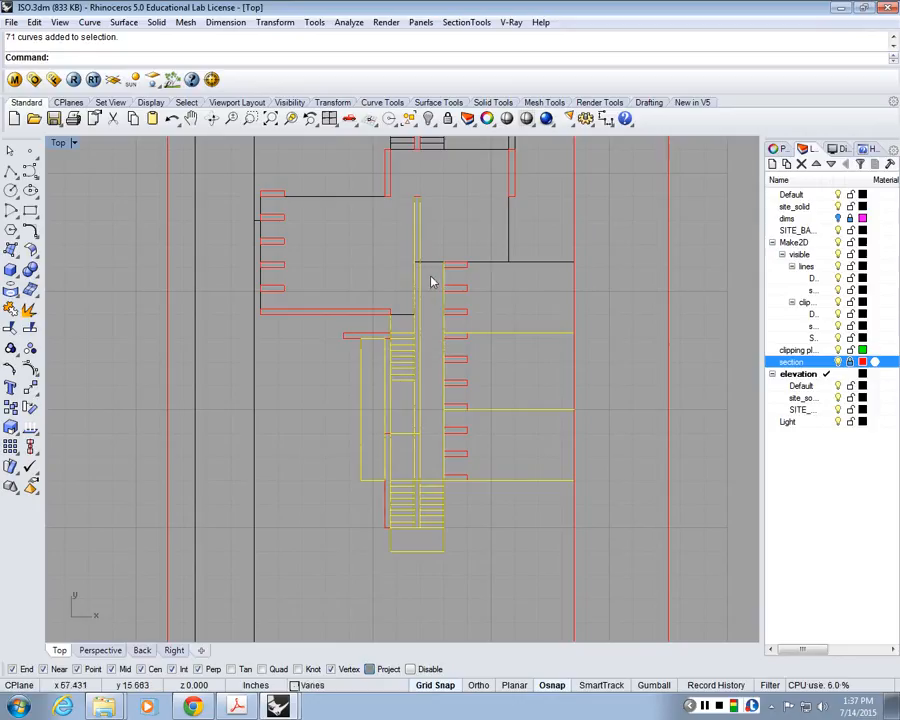
shift+click(408, 319)
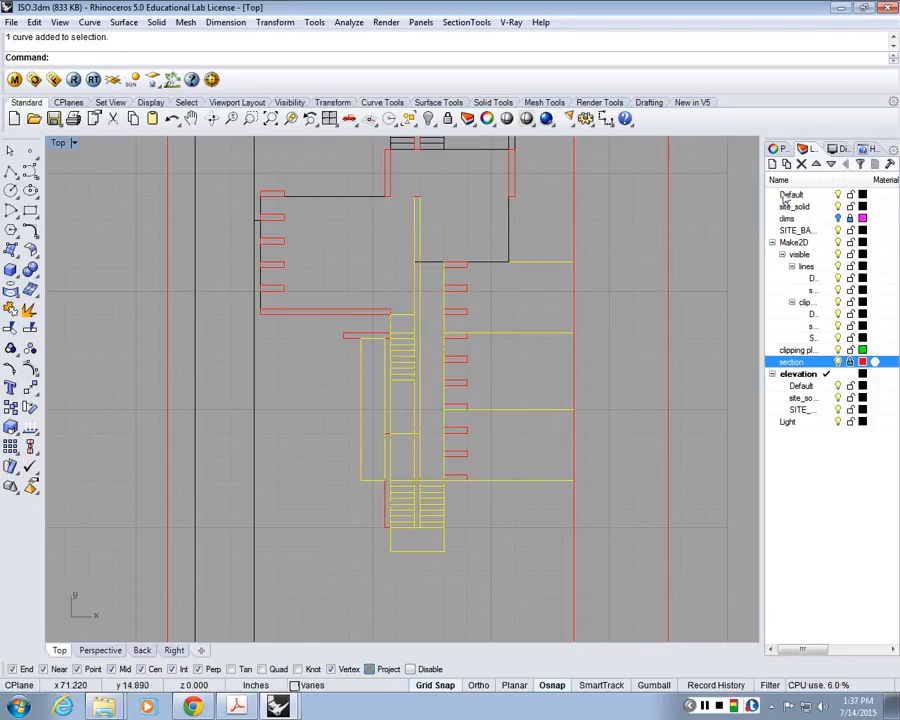
click(779, 149)
click(777, 170)
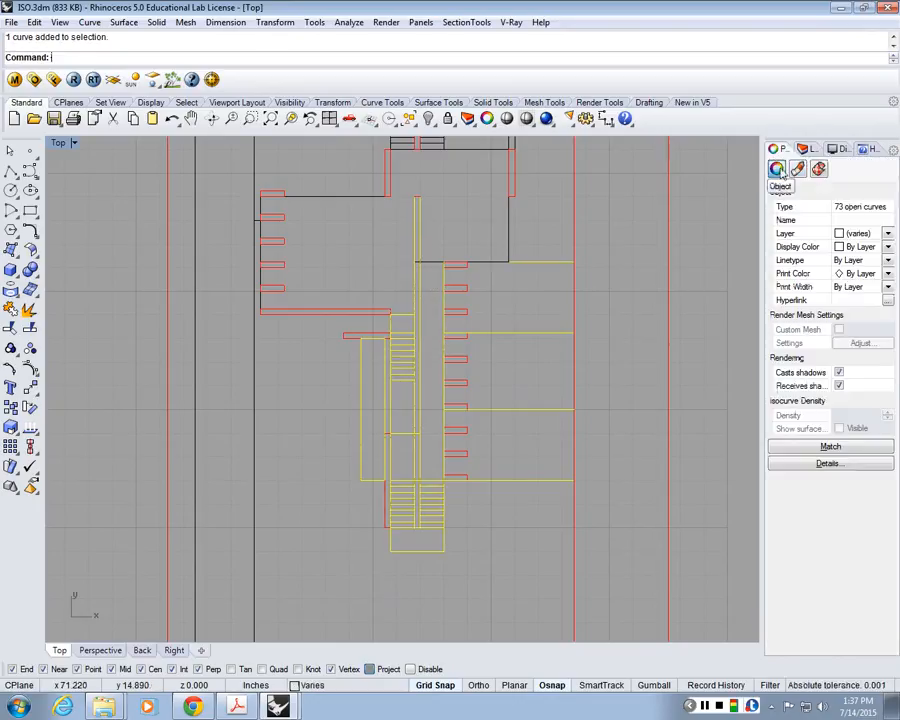
click(868, 233)
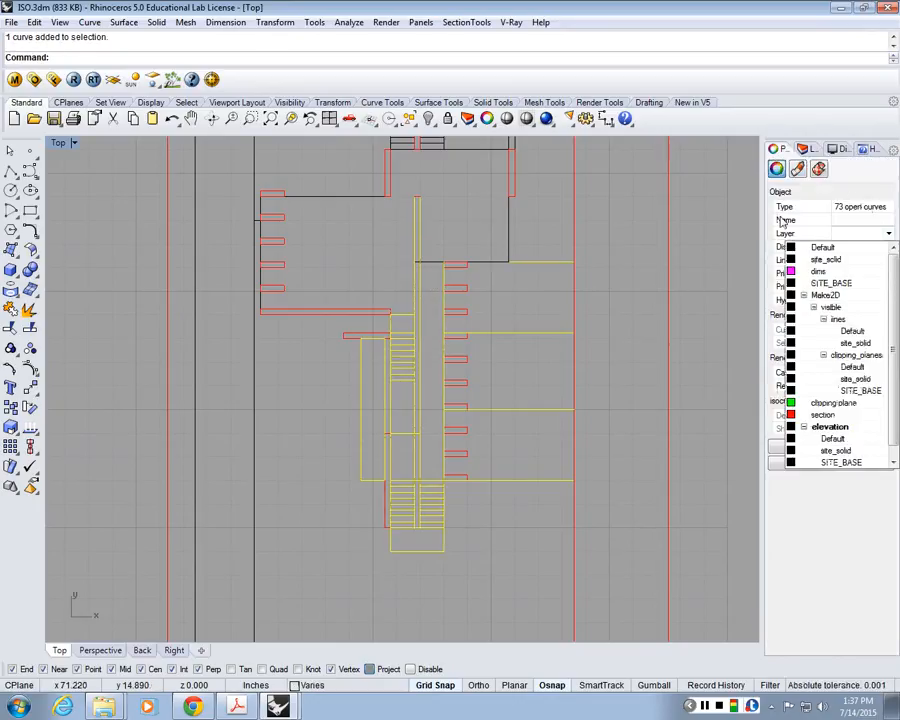
click(824, 465)
Set the colour of the Light layer to Magenta
click(805, 149)
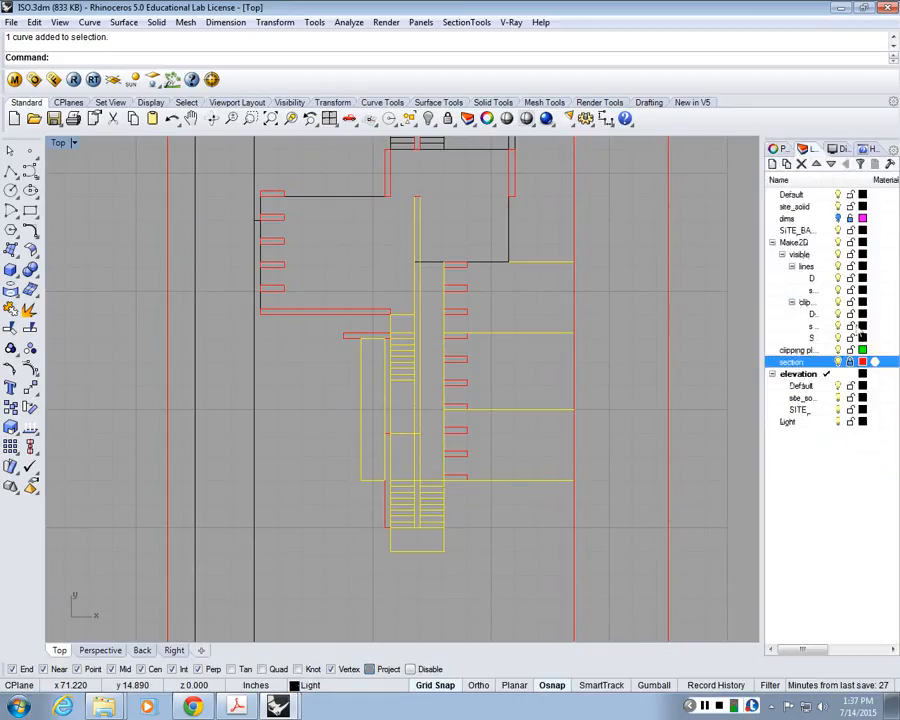
click(864, 421)
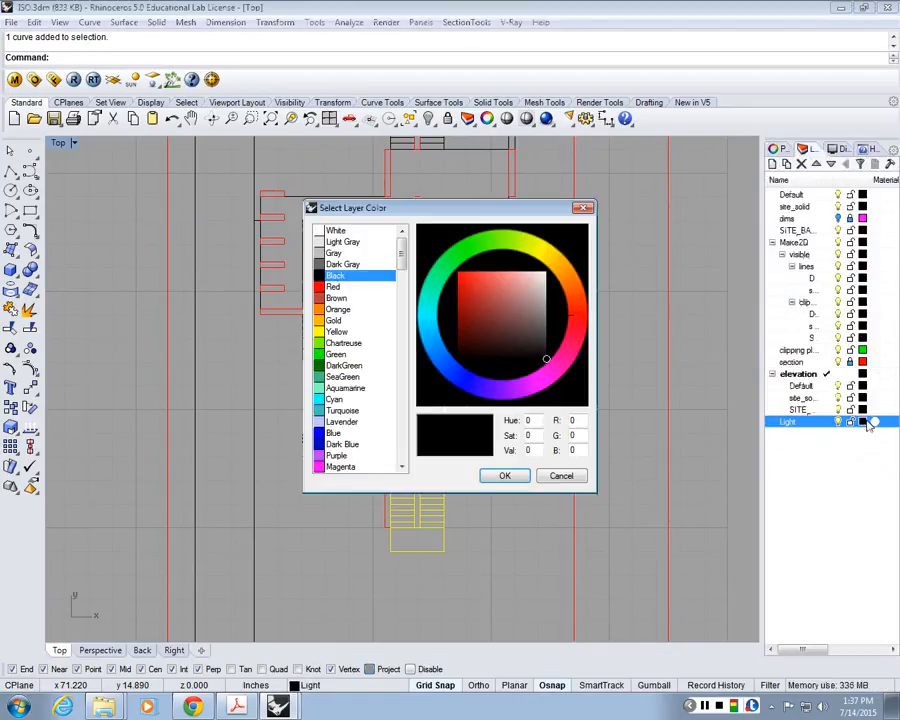
click(340, 467)
click(502, 477)
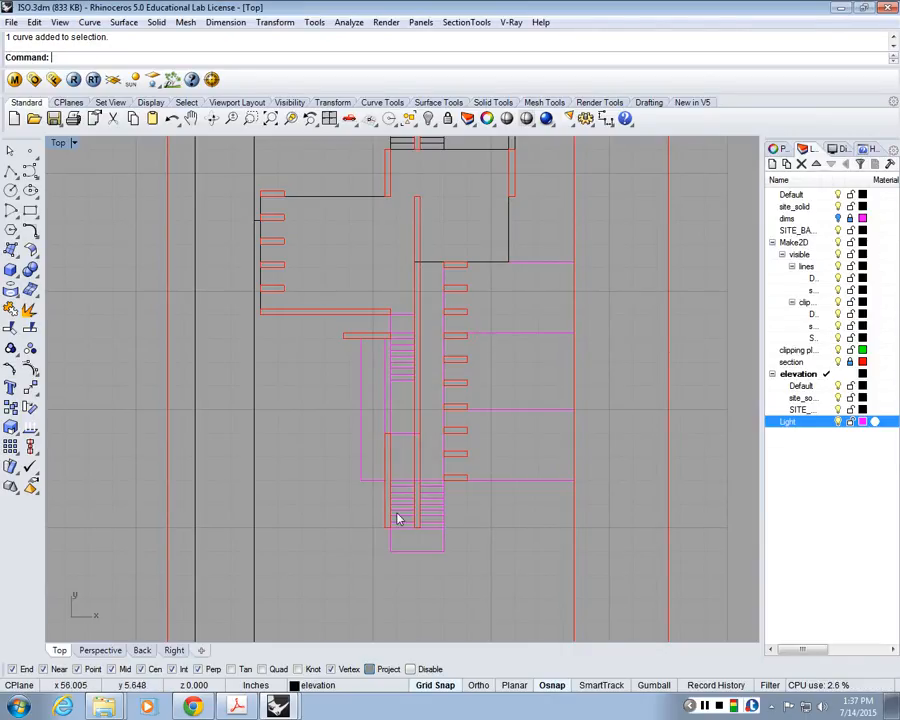
Move the short horizontal line between the room's lower wall and the long central wall back to the elevation layer
right_drag(337, 203, 363, 265)
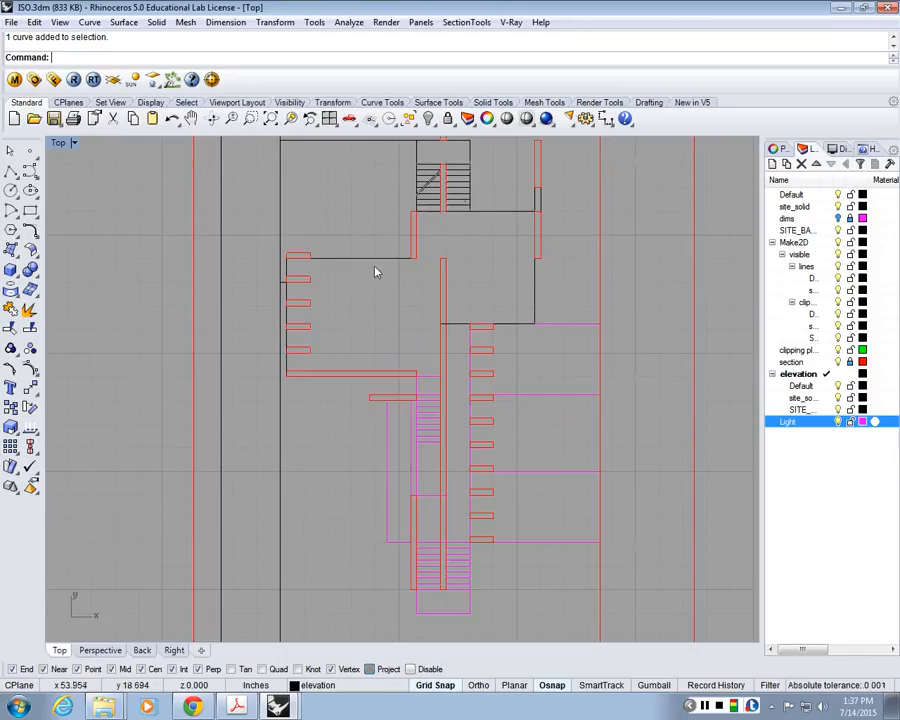
scroll(376, 272, up, 2)
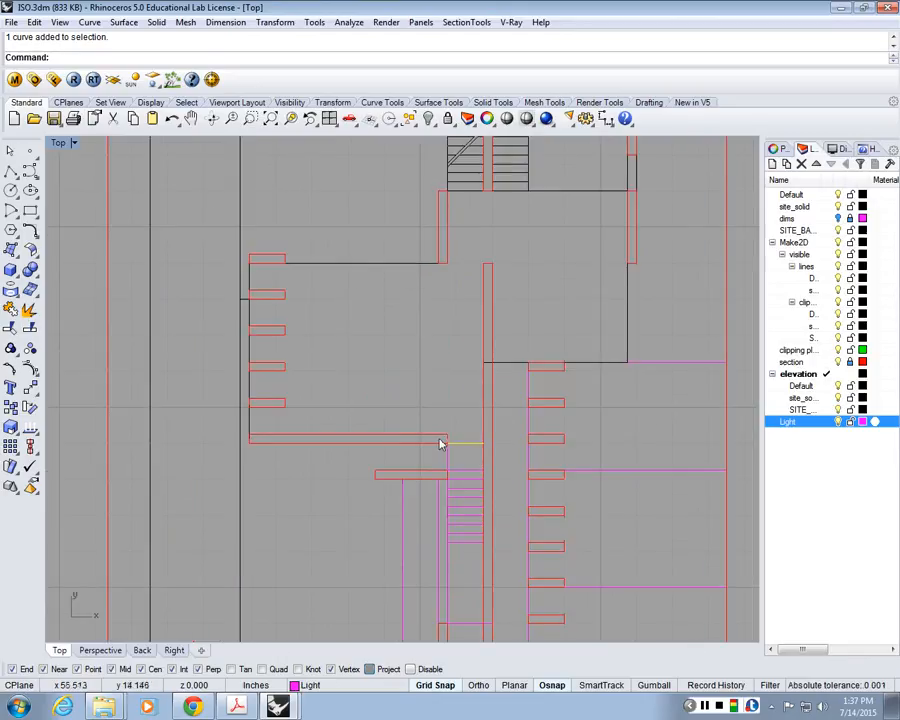
click(778, 148)
click(888, 233)
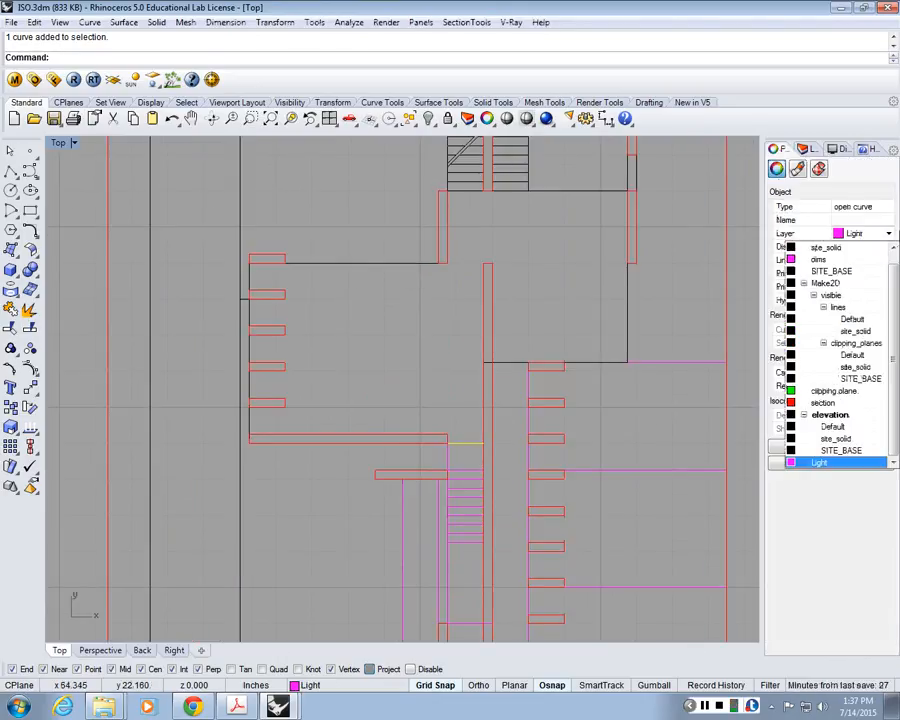
click(830, 414)
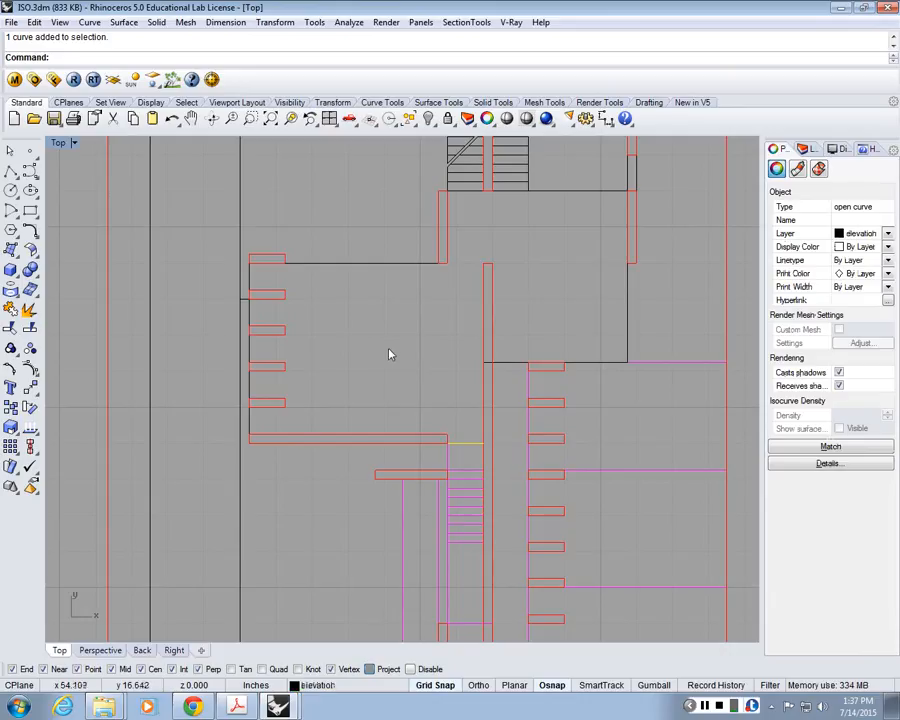
click(389, 353)
Review the plan's line layers around the stairs, rooms and site outline, and how the drawing sits beside the model
right_drag(493, 235, 490, 283)
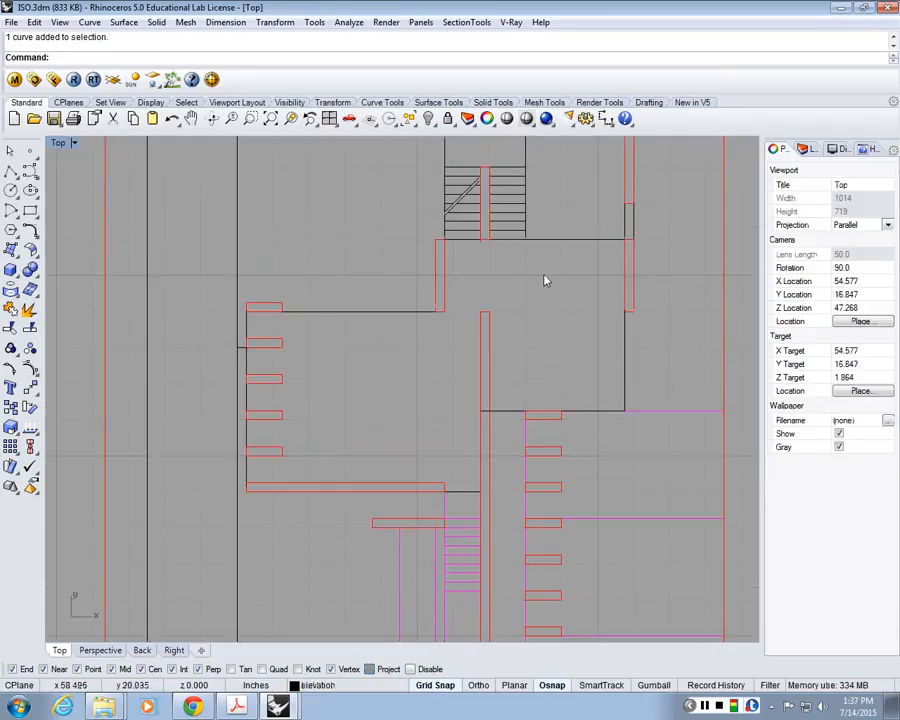
right_drag(616, 420, 560, 266)
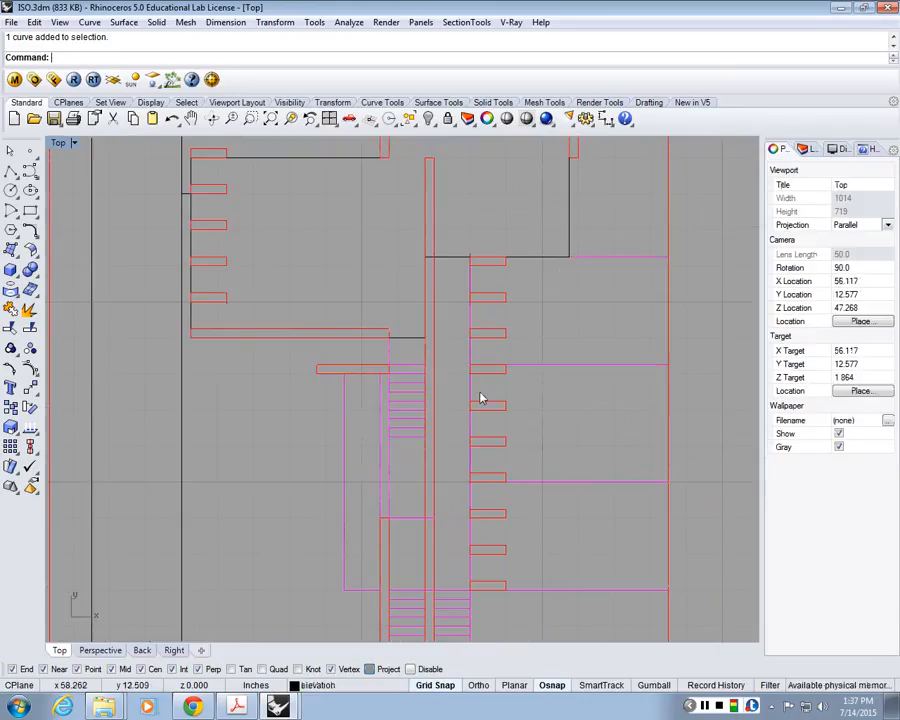
scroll(405, 310, down, 4)
scroll(280, 223, up, 2)
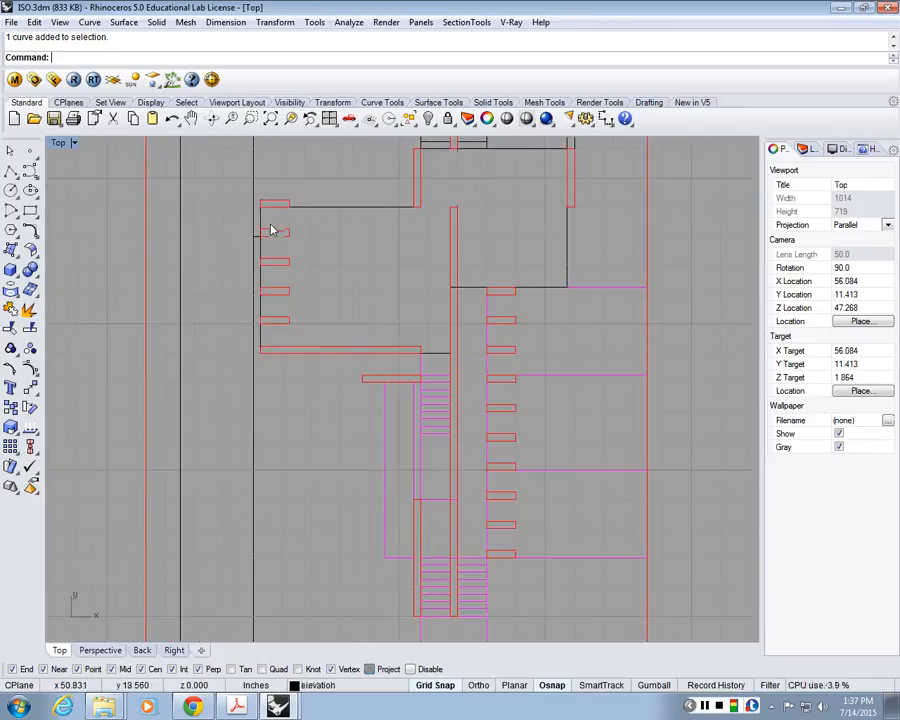
scroll(272, 224, down, 4)
right_drag(306, 217, 350, 351)
right_drag(380, 214, 371, 258)
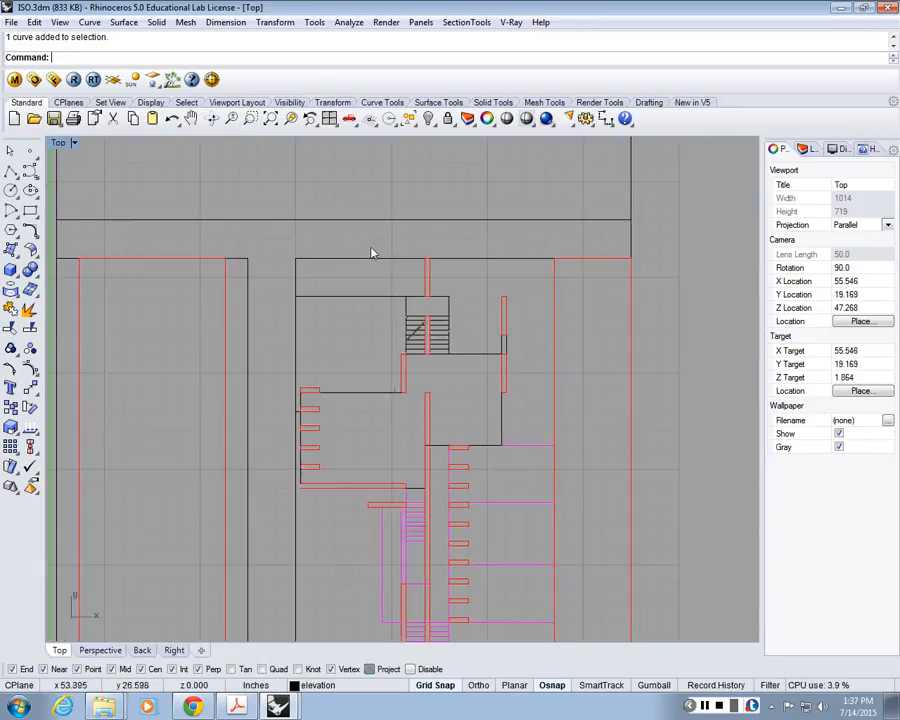
click(476, 262)
scroll(356, 320, down, 5)
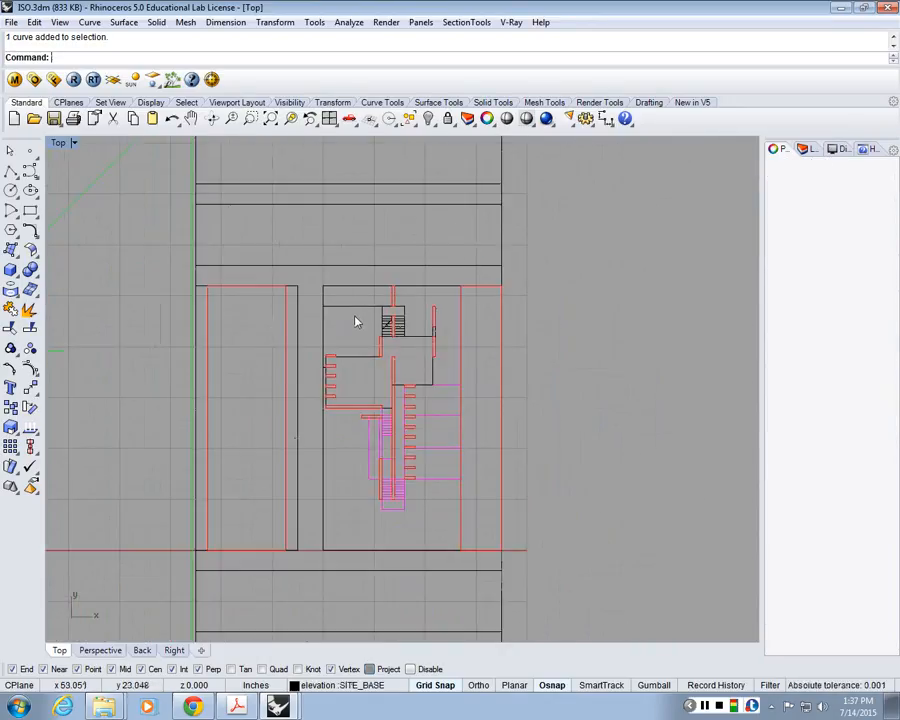
scroll(396, 341, down, 3)
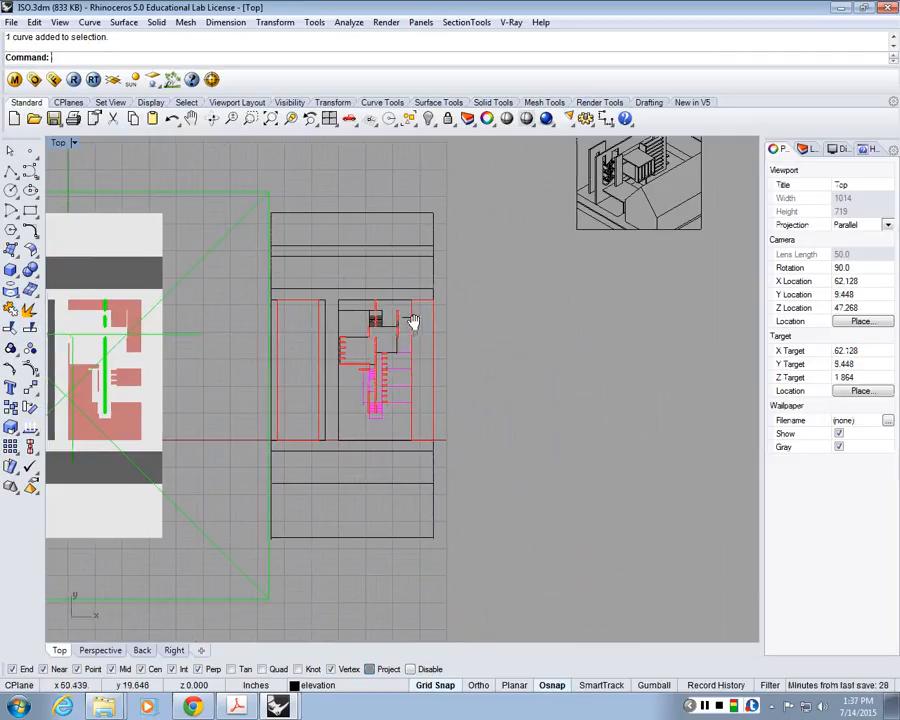
scroll(388, 321, down, 2)
scroll(388, 321, up, 2)
scroll(388, 321, up, 3)
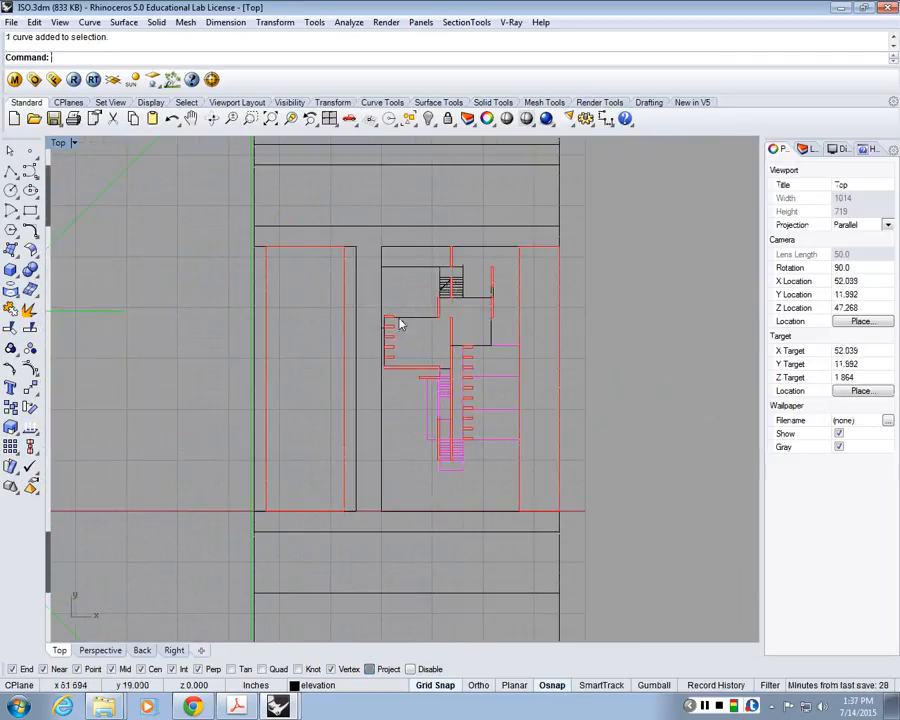
scroll(476, 324, down, 2)
scroll(476, 324, down, 2)
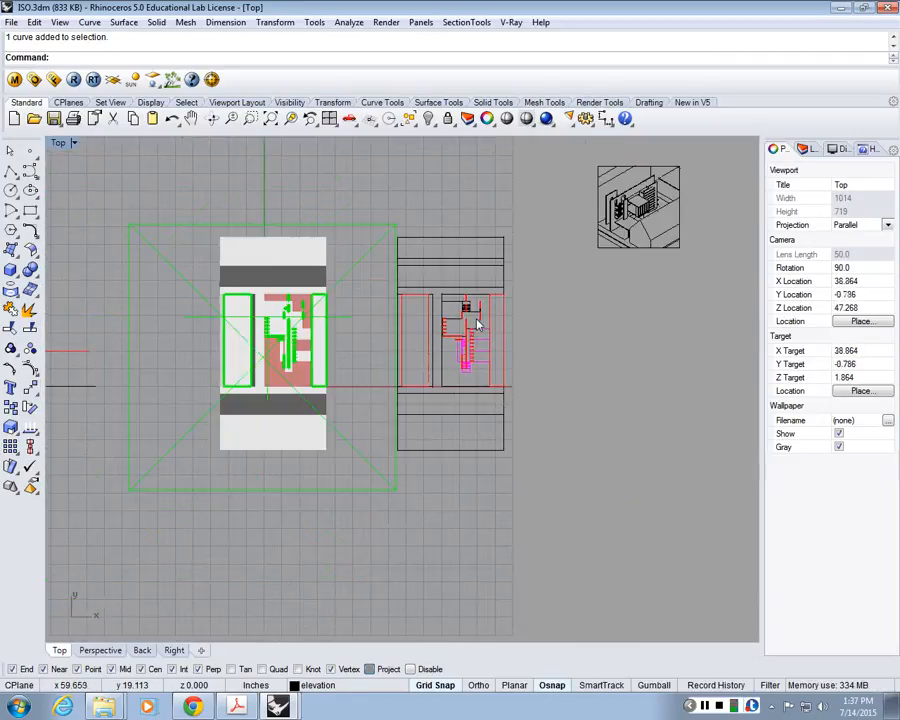
scroll(530, 358, down, 2)
scroll(531, 357, up, 2)
right_drag(530, 357, 402, 289)
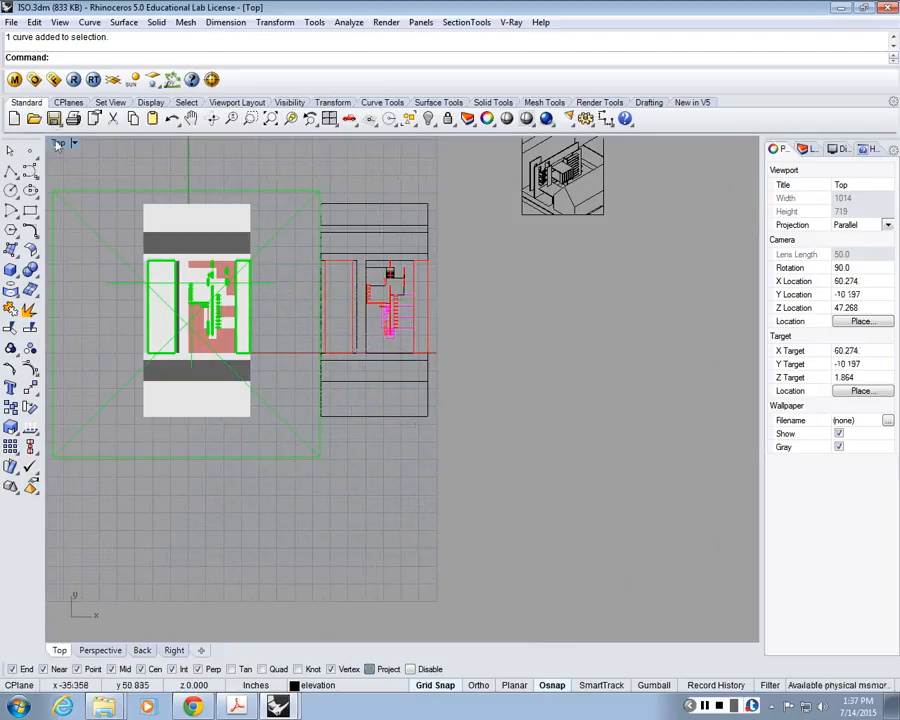
Switch to the four-viewport layout and select the complete plan drawing beside the model in the Top view
double_click(57, 143)
scroll(265, 226, down, 10)
right_drag(292, 264, 239, 228)
scroll(252, 221, up, 12)
drag(273, 329, 185, 151)
scroll(178, 208, down, 4)
right_drag(175, 205, 212, 258)
drag(178, 187, 280, 342)
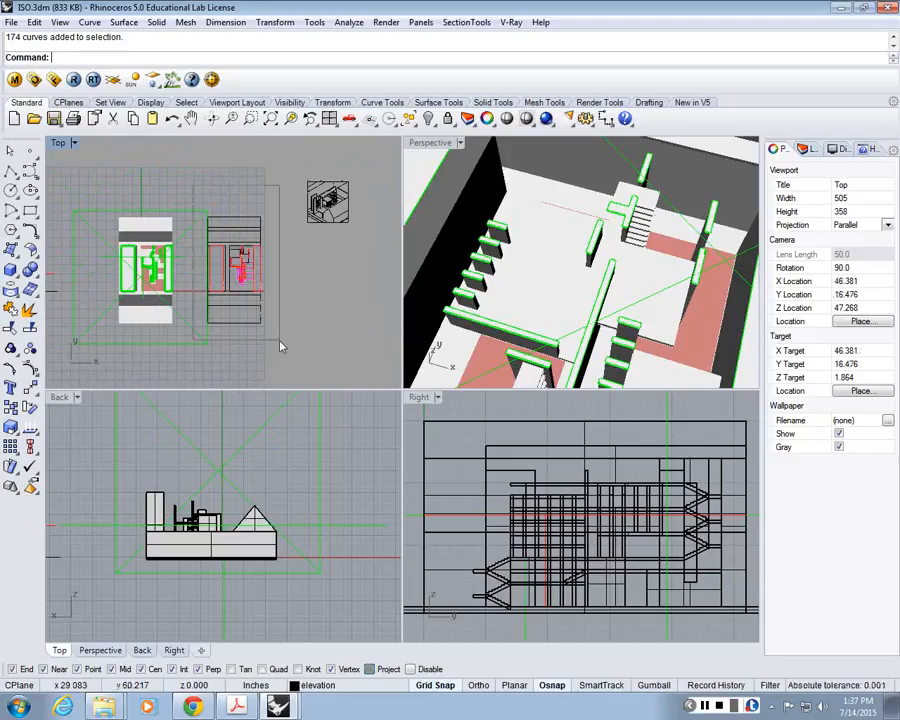
Export the selected plan drawing to the Desktop as iso_plan in Adobe Illustrator (*.ai) format
click(10, 22)
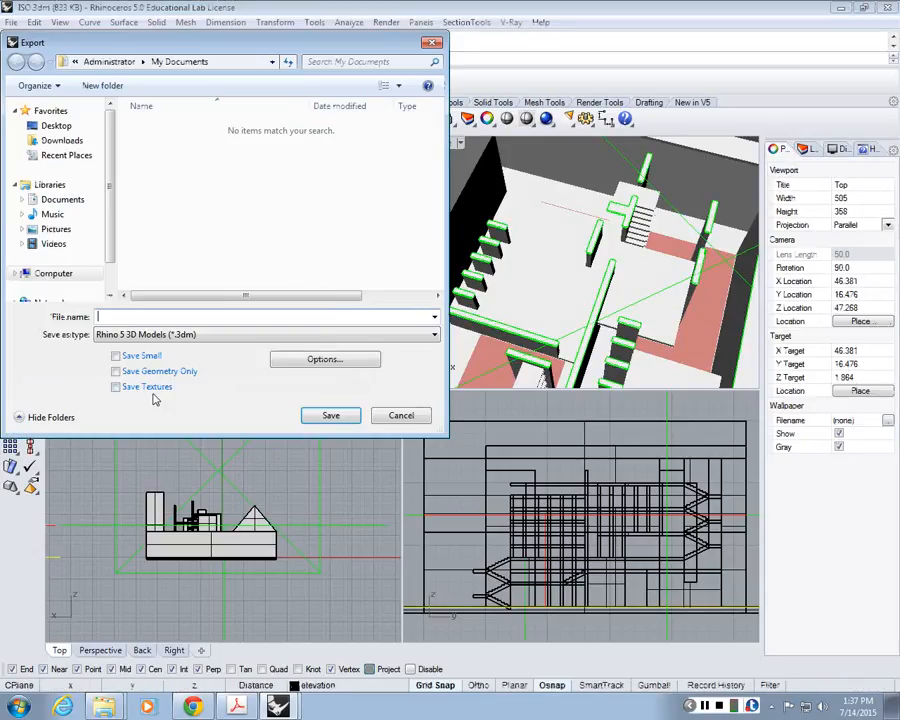
click(60, 203)
text(plan)
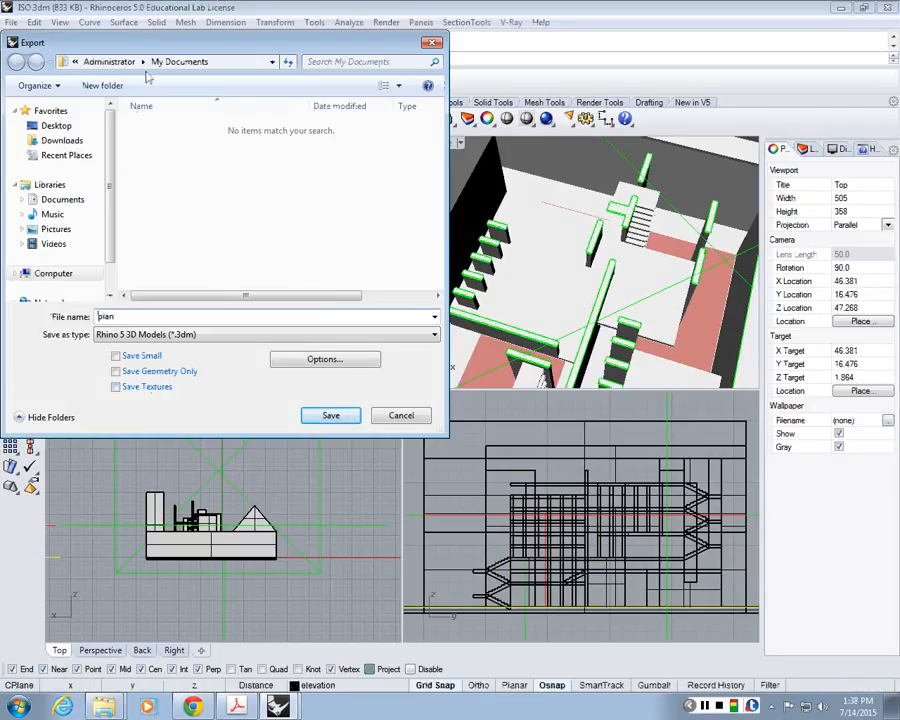
click(56, 126)
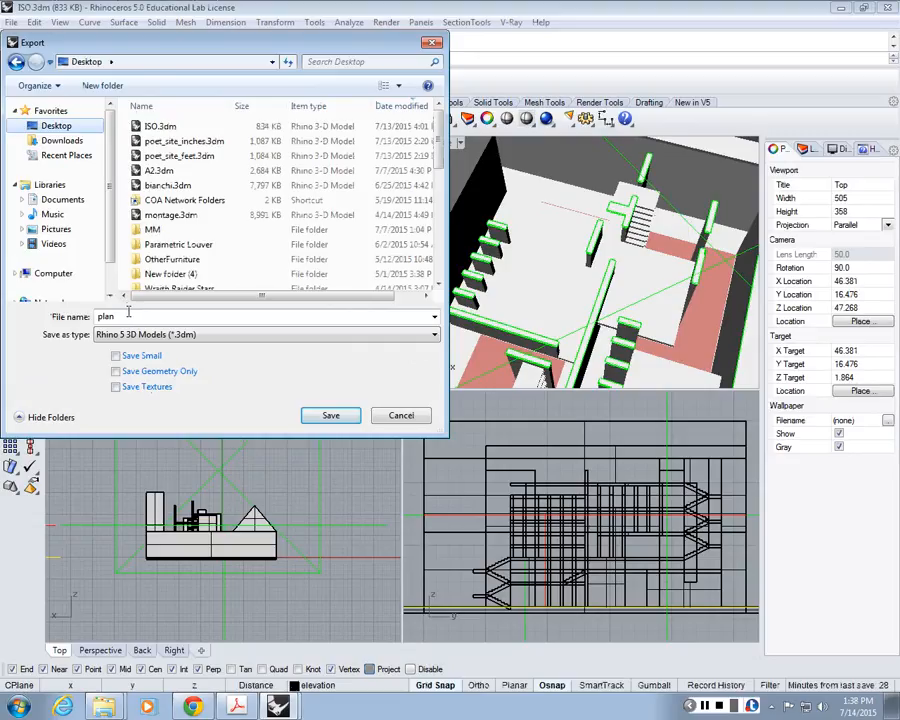
drag(129, 312, 6, 305)
text(iso_plan)
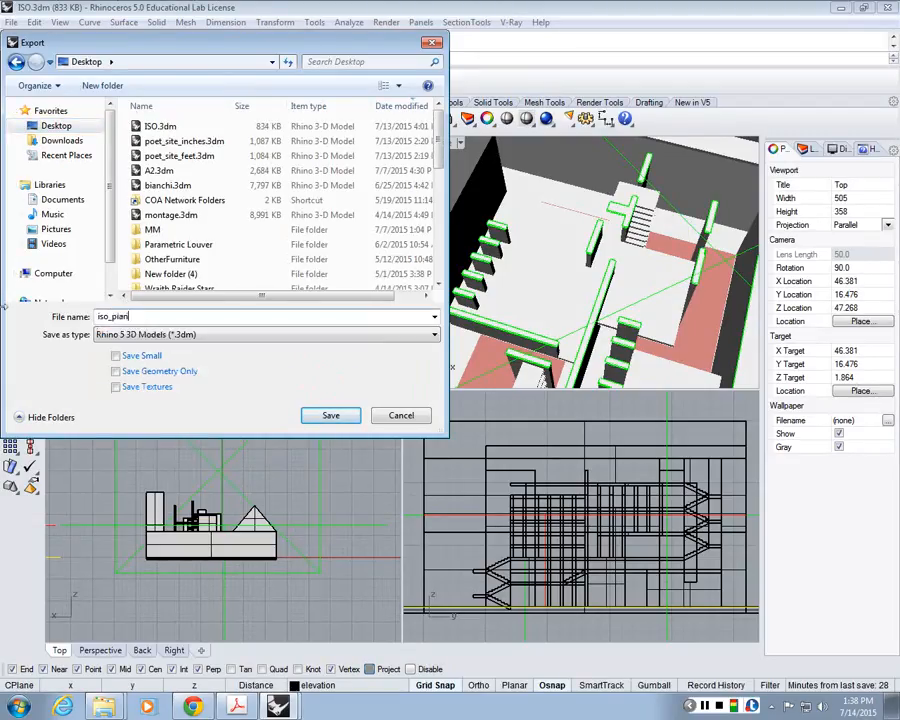
click(98, 335)
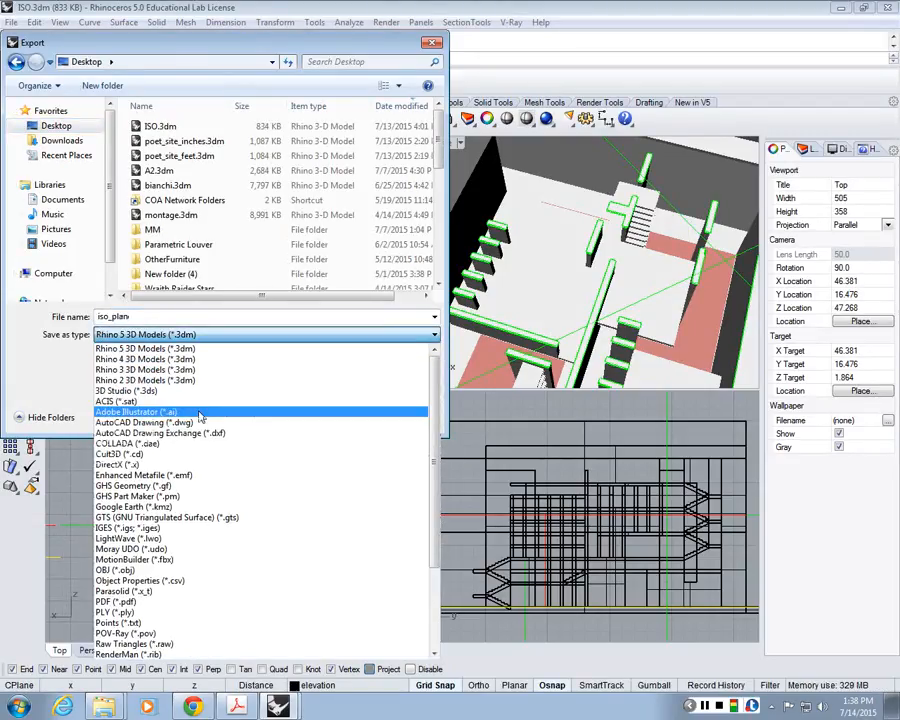
click(199, 413)
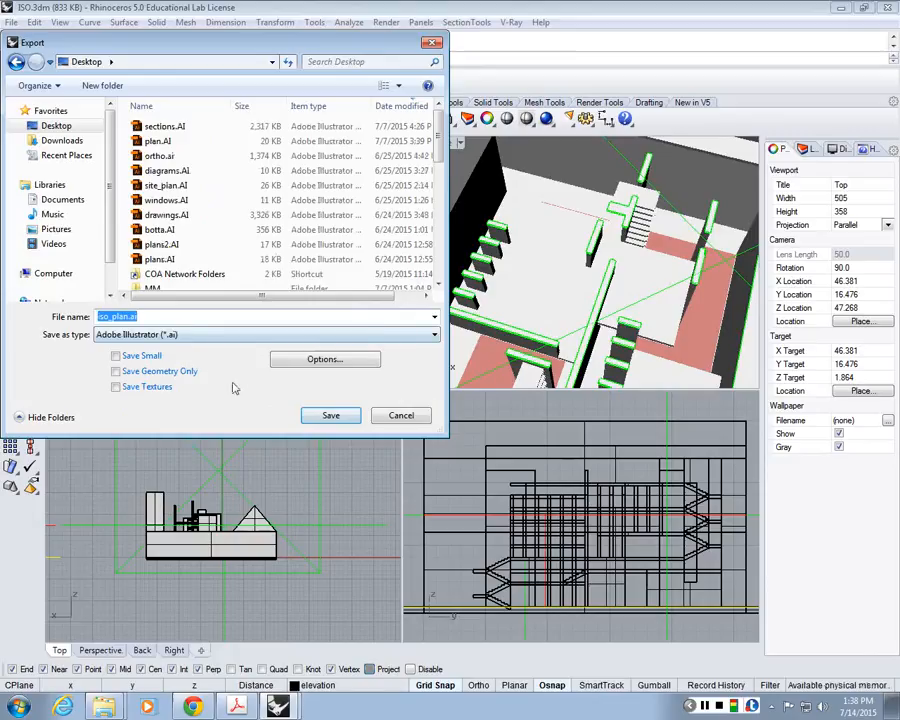
click(310, 414)
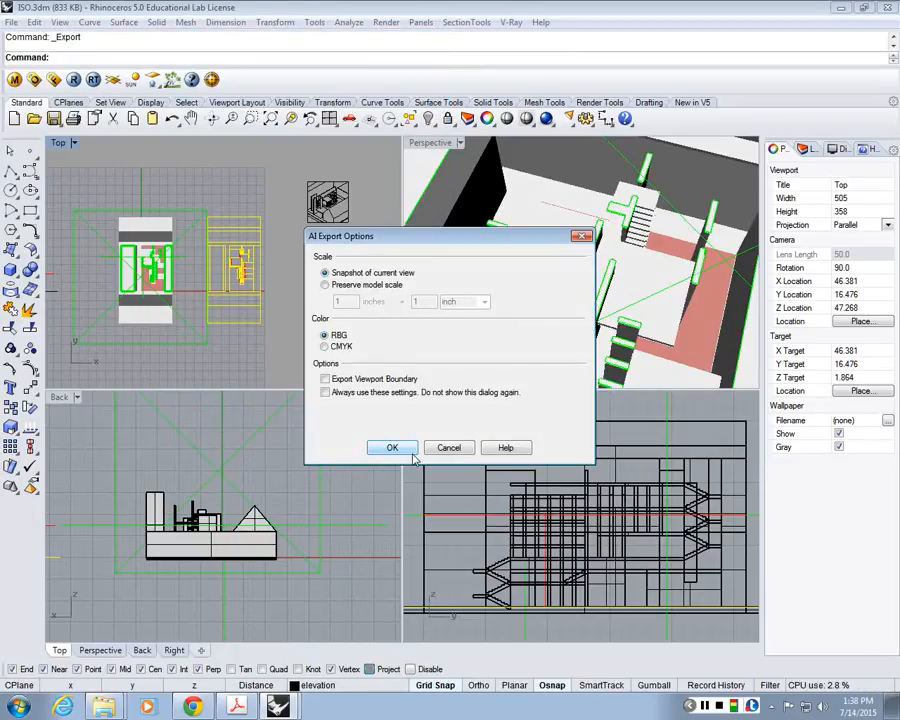
Set the Illustrator export to preserve model scale at 1 inch = 0.5 inch and write the plan file
click(345, 288)
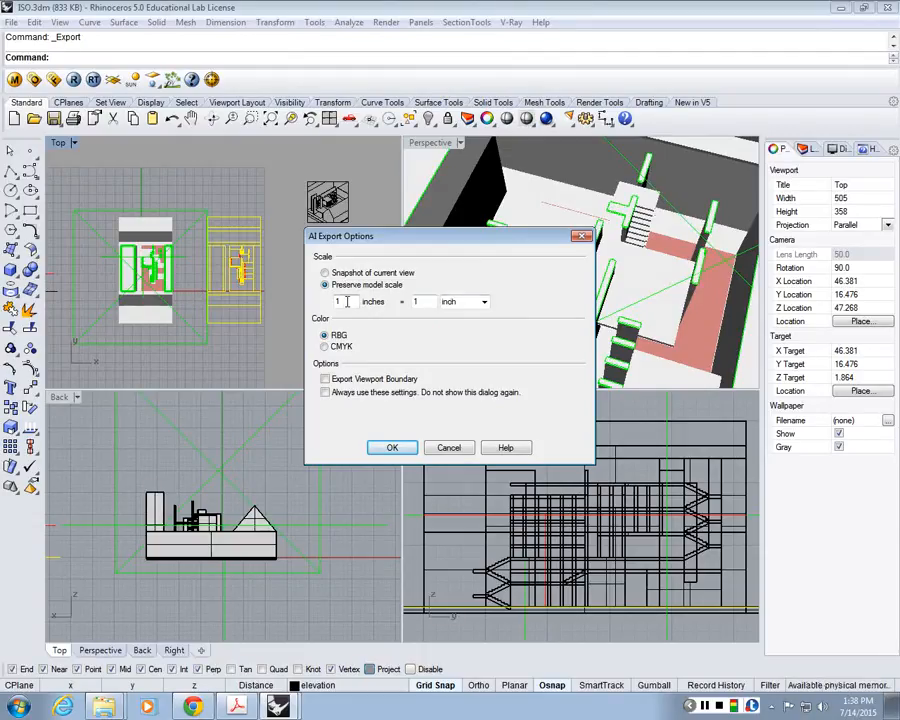
double_click(416, 301)
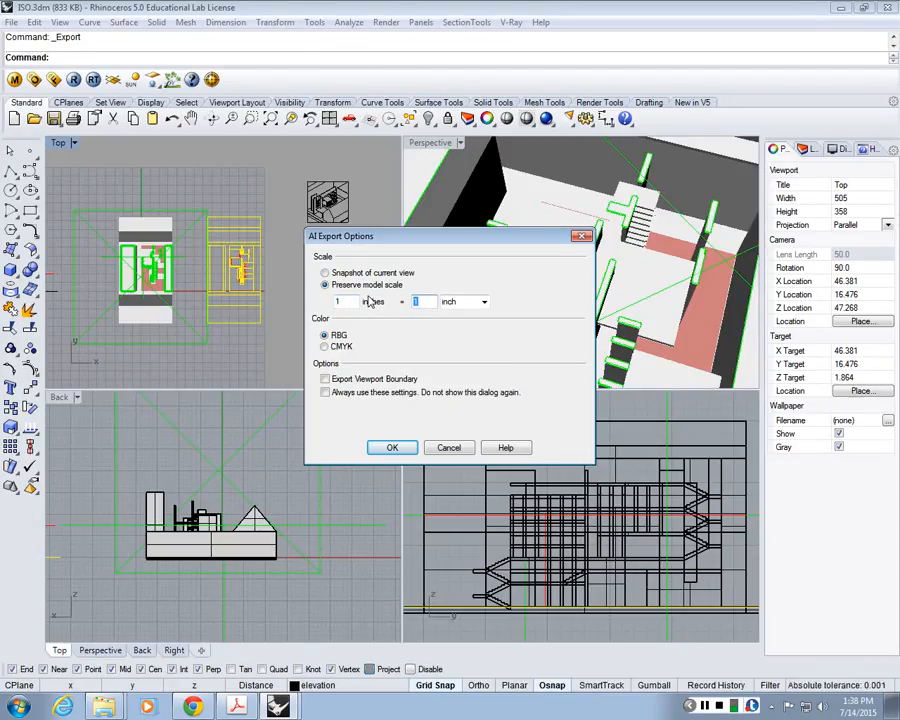
text(.5)
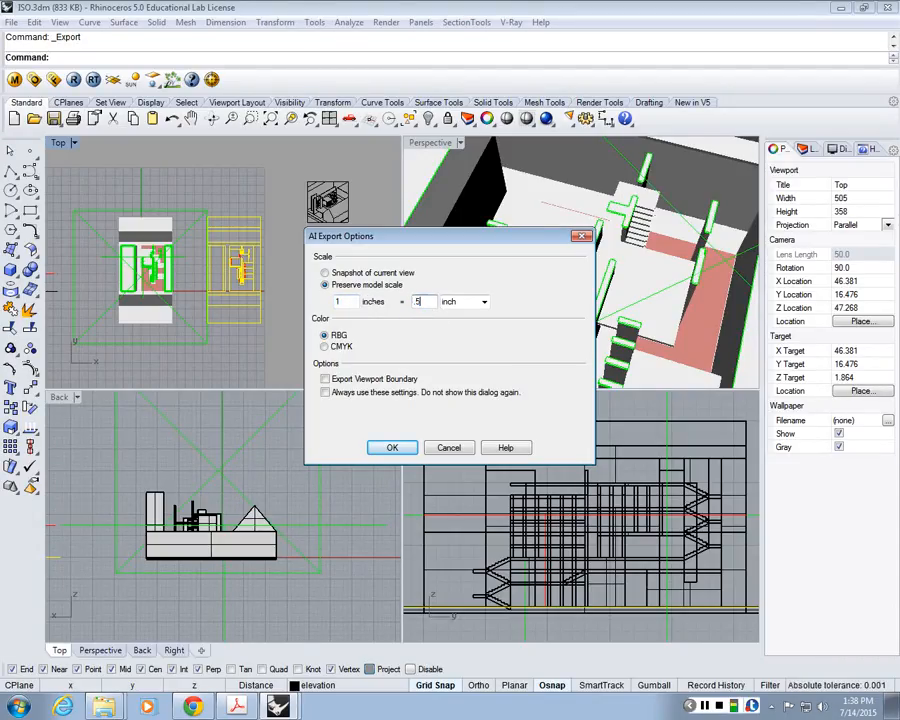
click(352, 302)
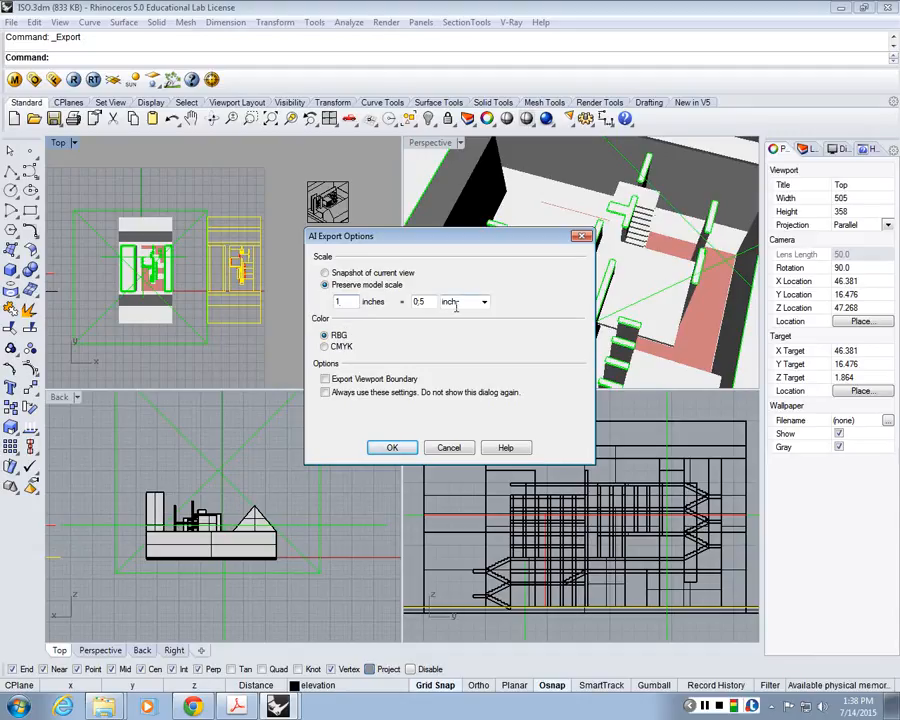
click(410, 448)
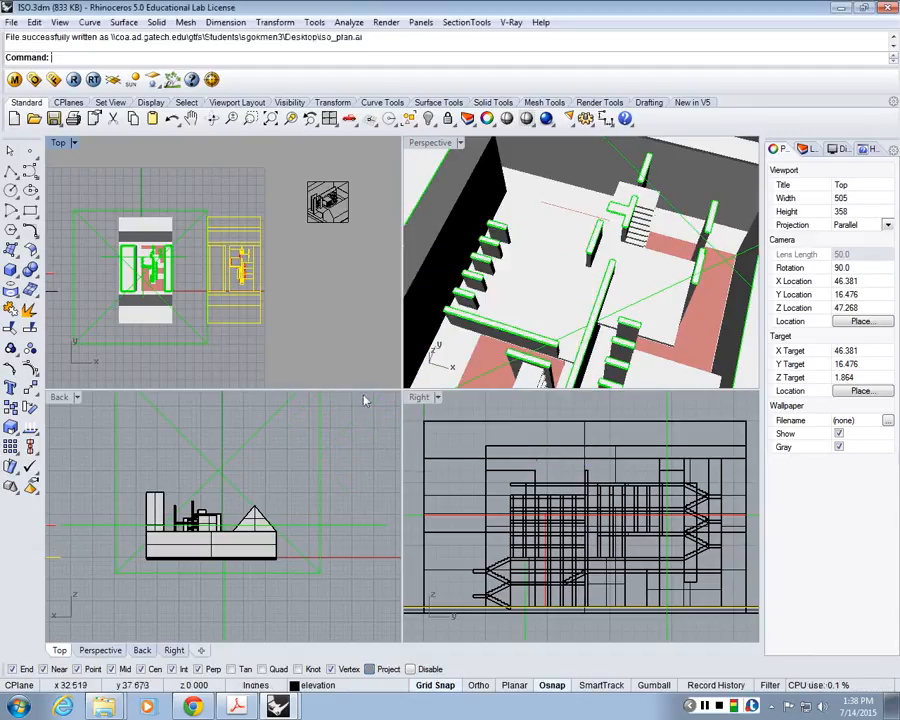
Select the complete section drawing beside the model in the Back view of the four-viewport layout
scroll(282, 283, down, 4)
right_drag(250, 357, 225, 217)
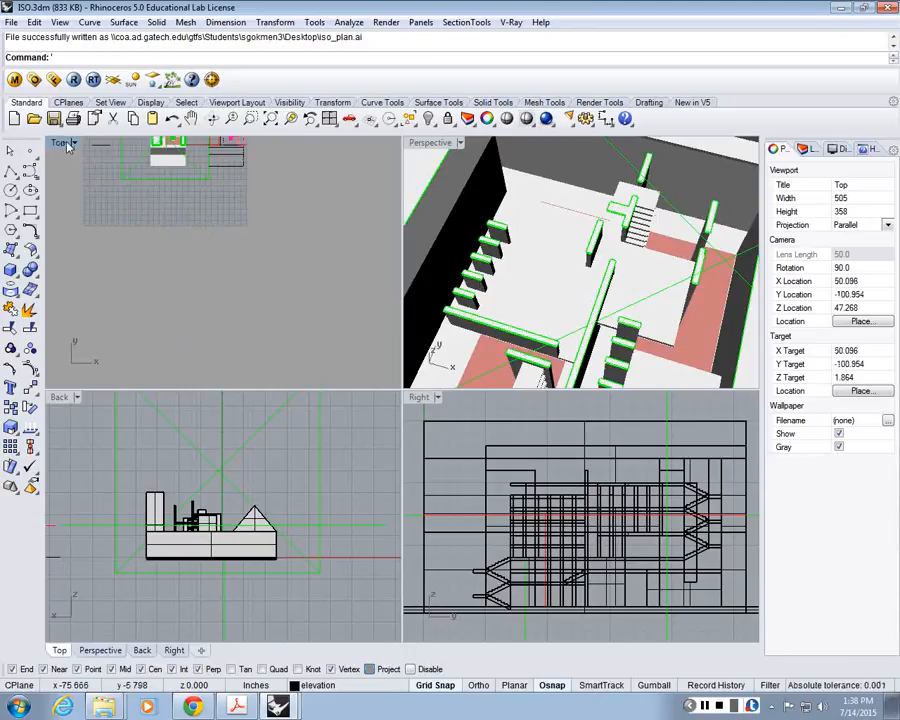
double_click(67, 146)
scroll(460, 372, up, 4)
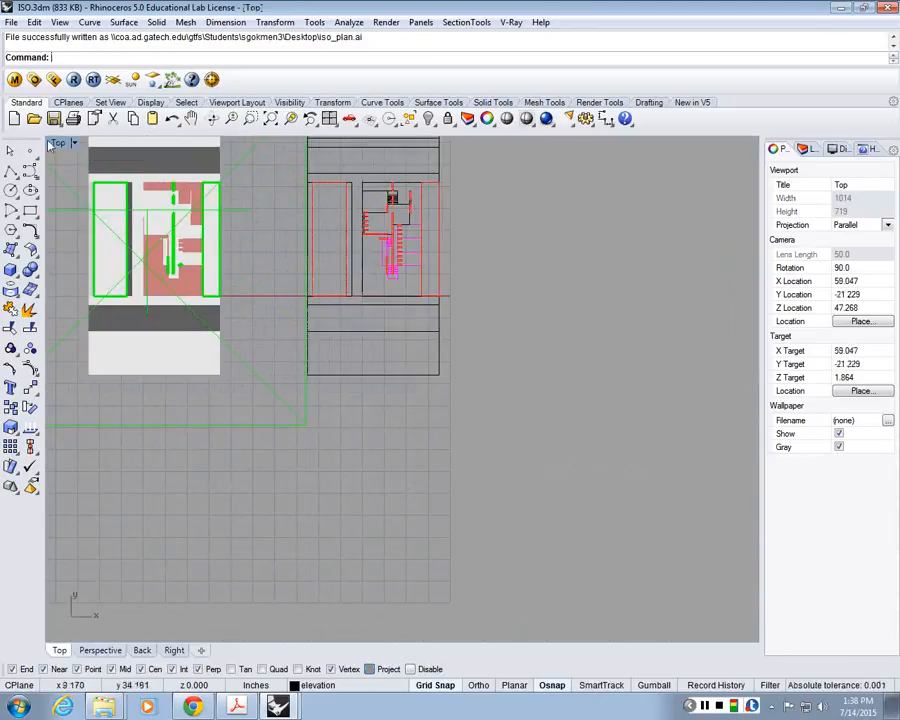
double_click(52, 144)
scroll(470, 440, down, 10)
scroll(237, 482, down, 5)
right_drag(237, 482, 141, 487)
scroll(142, 487, down, 4)
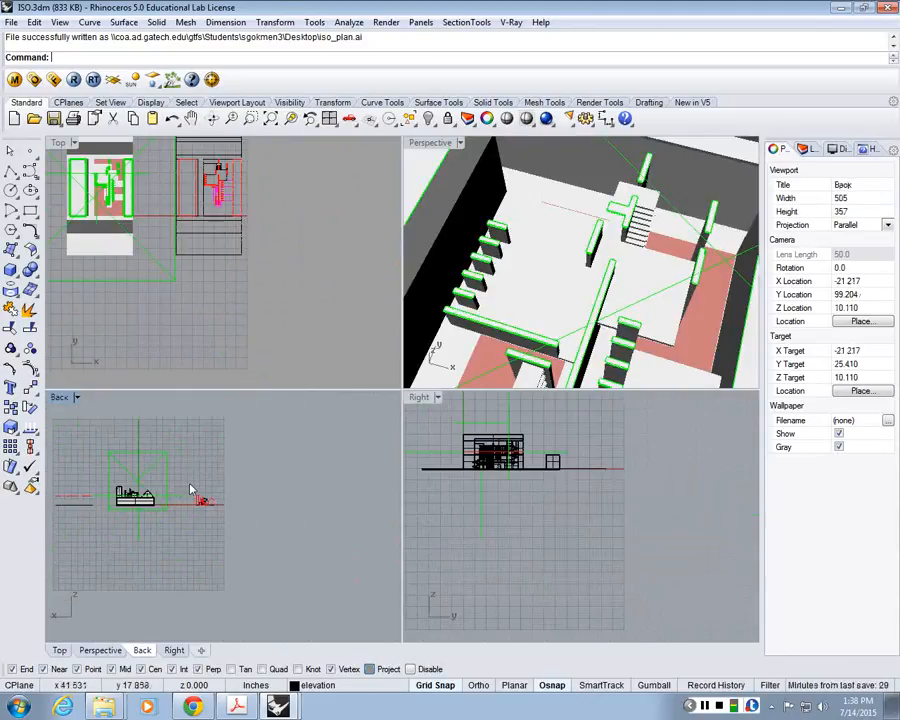
scroll(197, 494, up, 14)
drag(142, 424, 402, 569)
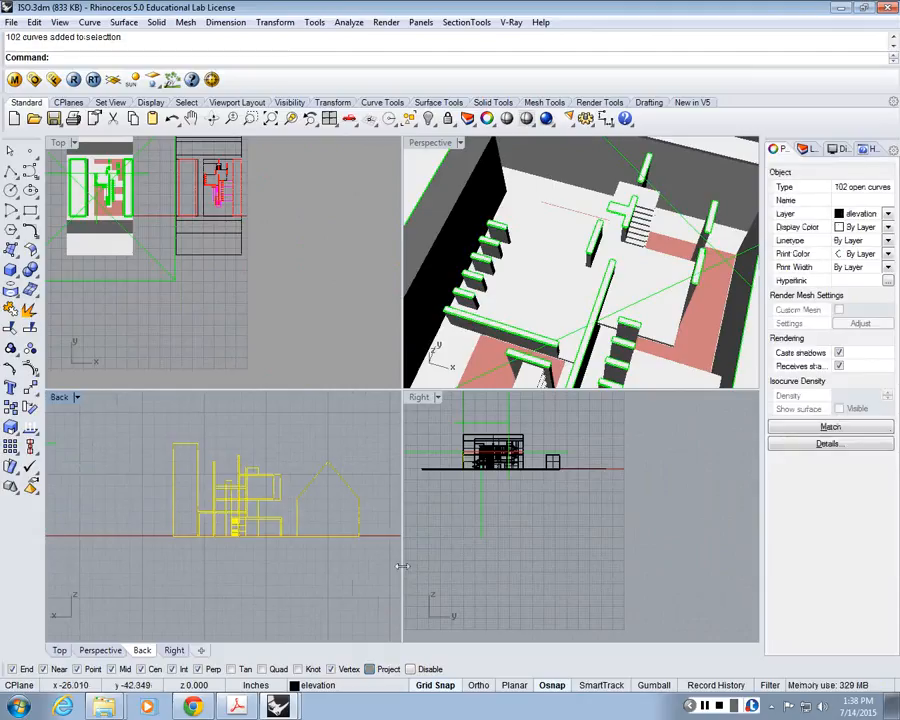
right_drag(260, 502, 290, 520)
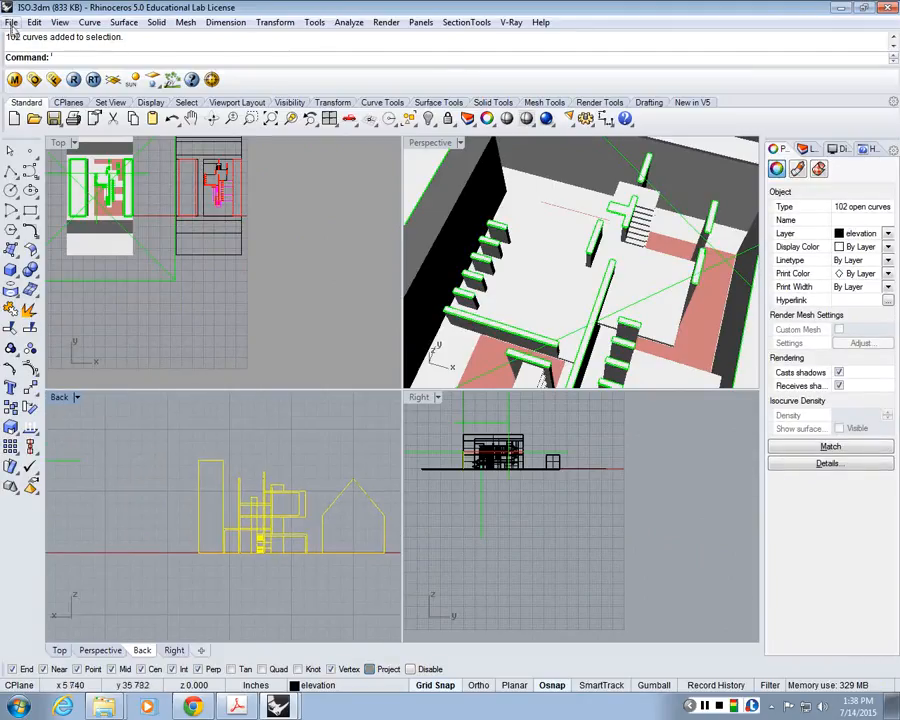
Export the selected section drawing to the Desktop as iso_section in Adobe Illustrator (*.ai) format
click(11, 22)
click(63, 207)
click(165, 334)
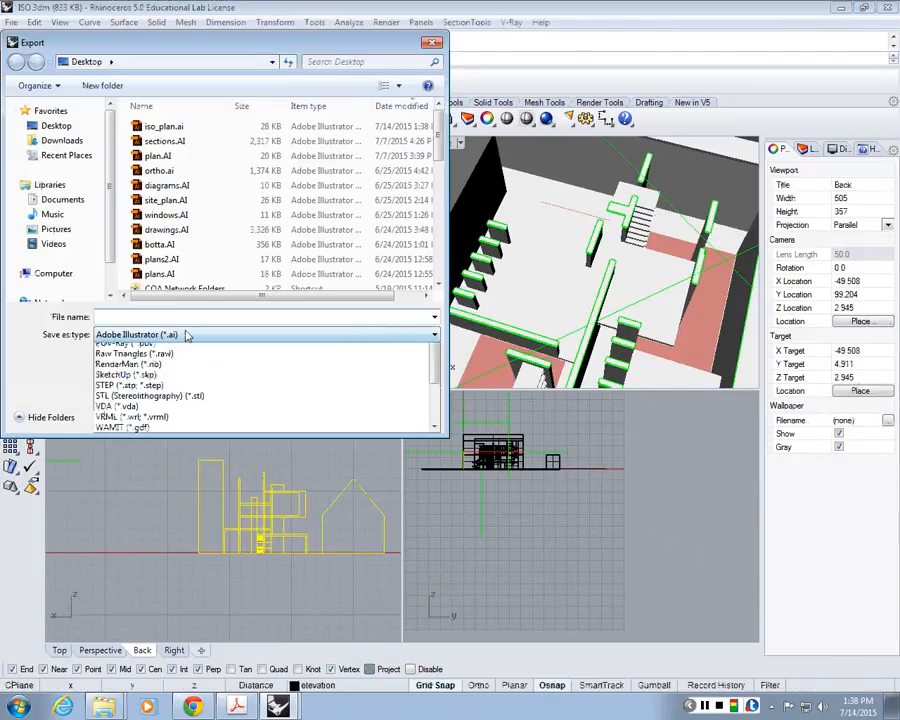
click(165, 316)
text(sect)
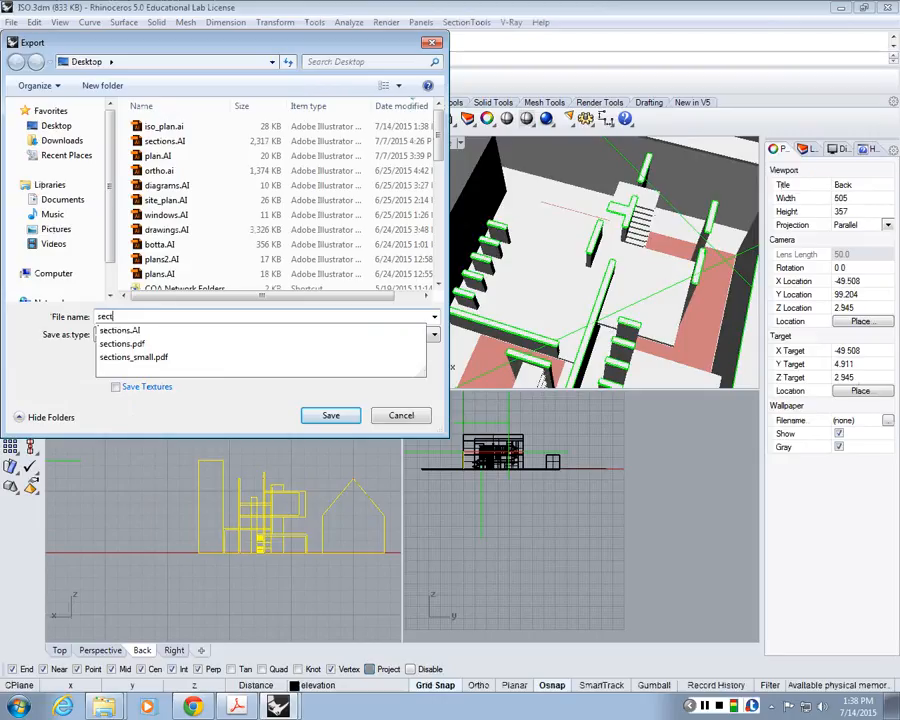
text(ion)
click(4, 302)
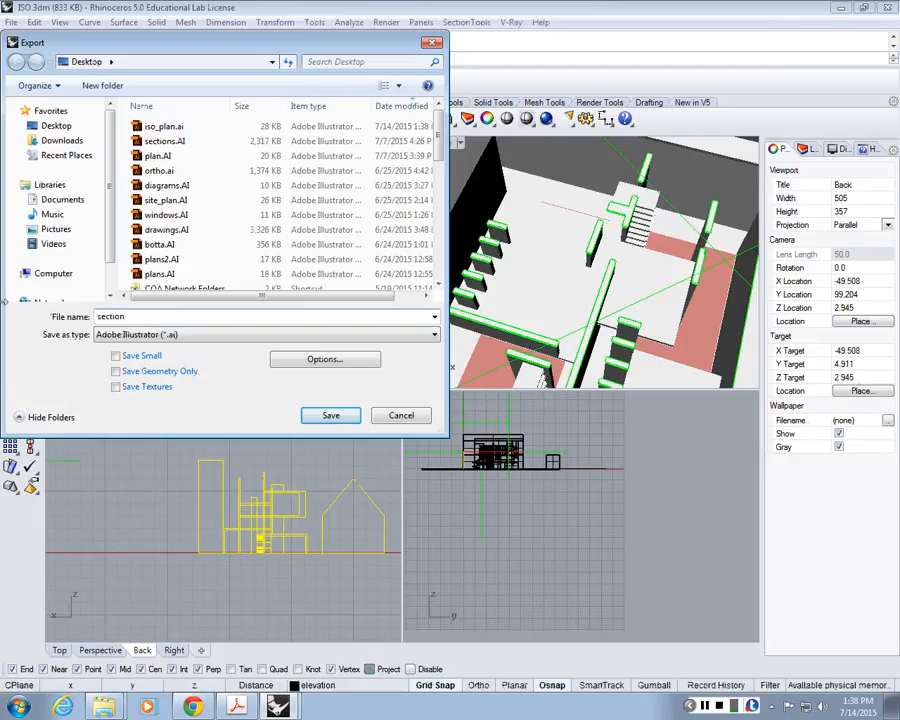
key(Home)
text(iso_)
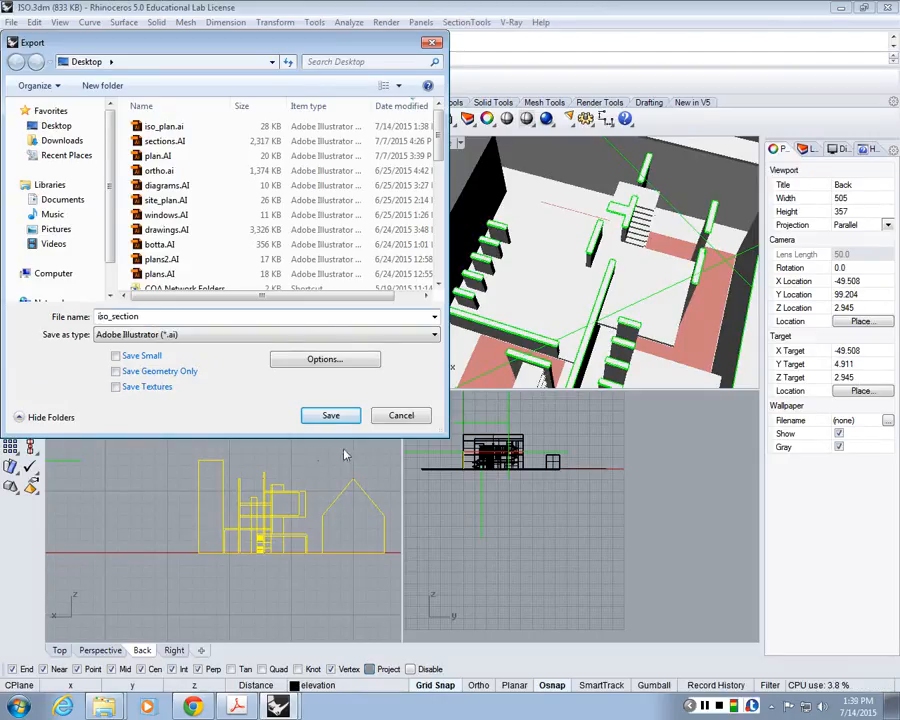
key(Return)
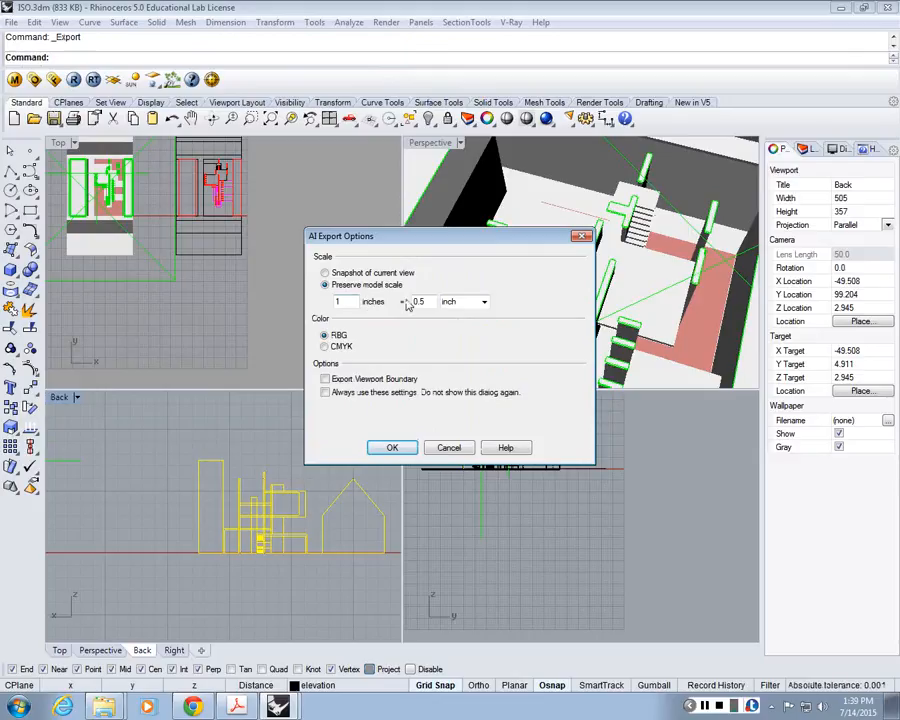
Set the section's preserved export scale to 1 inch = 1 inch and write the file
drag(428, 302, 373, 301)
text(1)
click(386, 448)
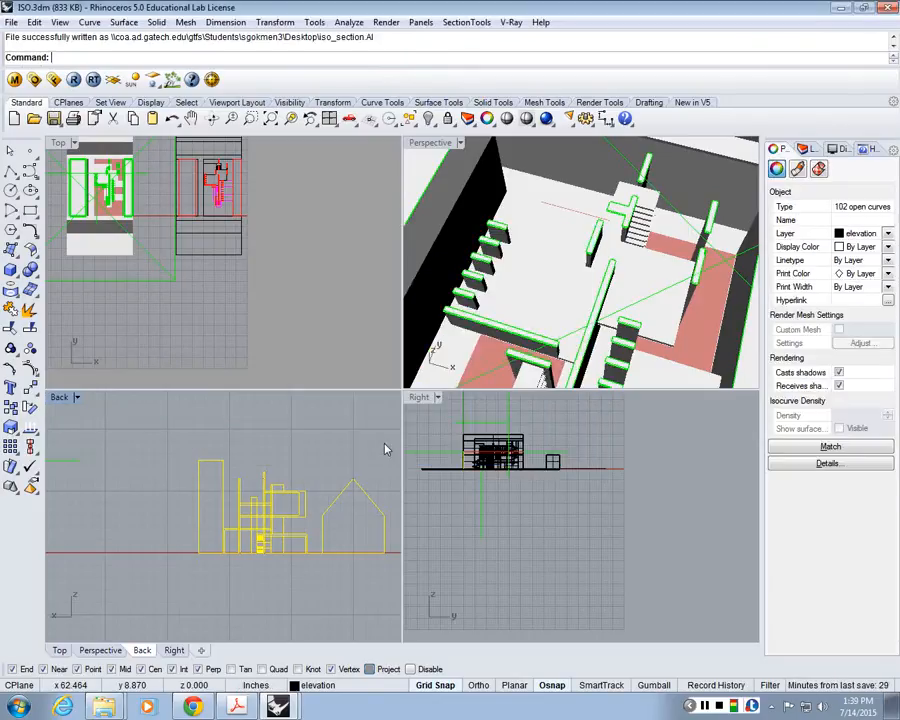
Switch to the Desktop folder in Windows Explorer and open the exported iso_plan.ai in Illustrator
click(838, 8)
click(836, 66)
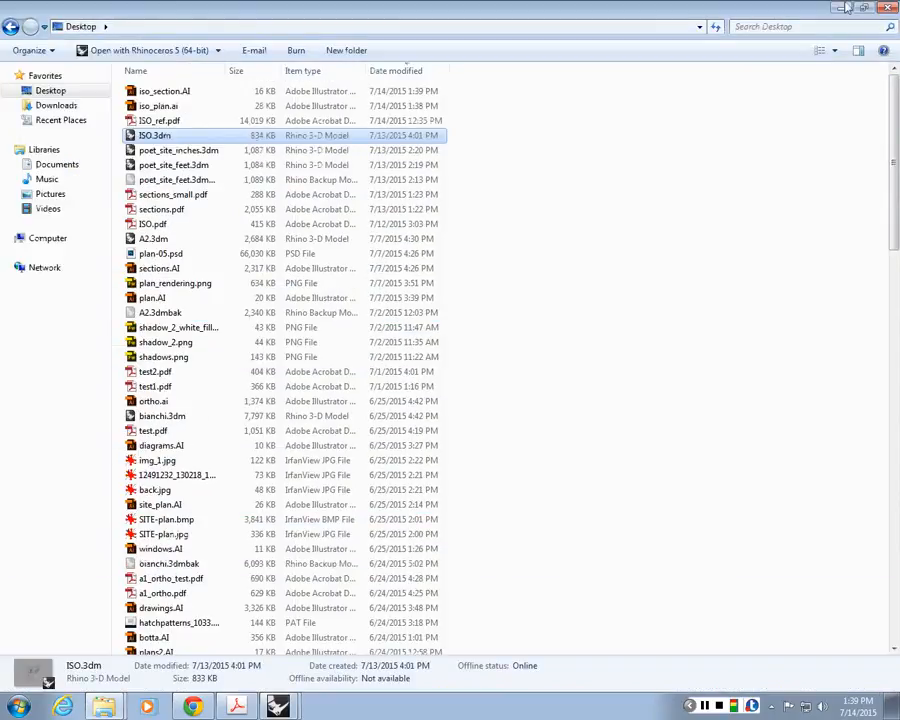
click(860, 8)
click(157, 111)
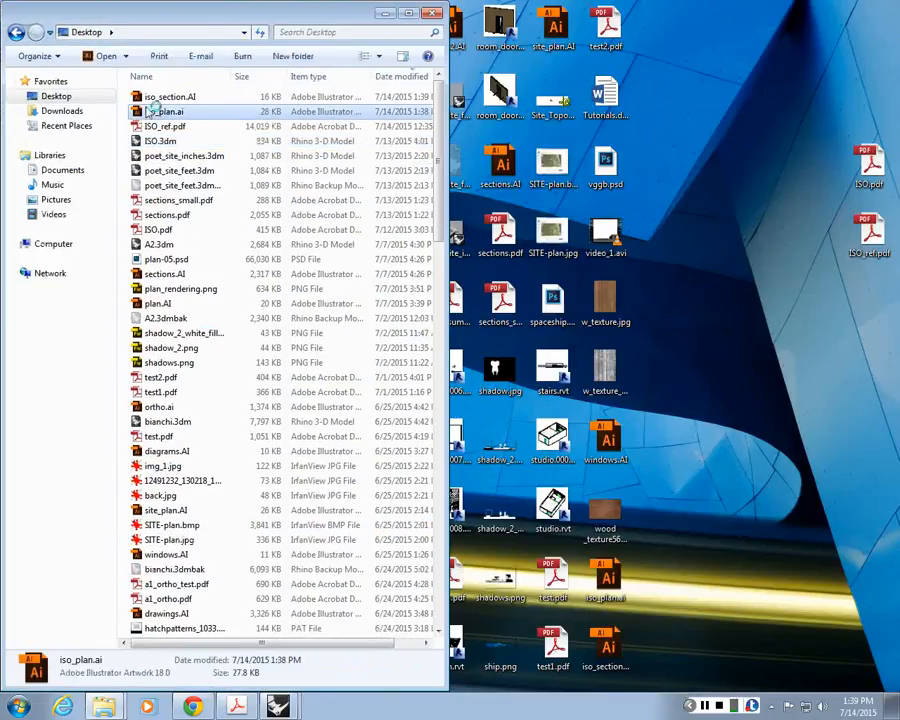
double_click(155, 108)
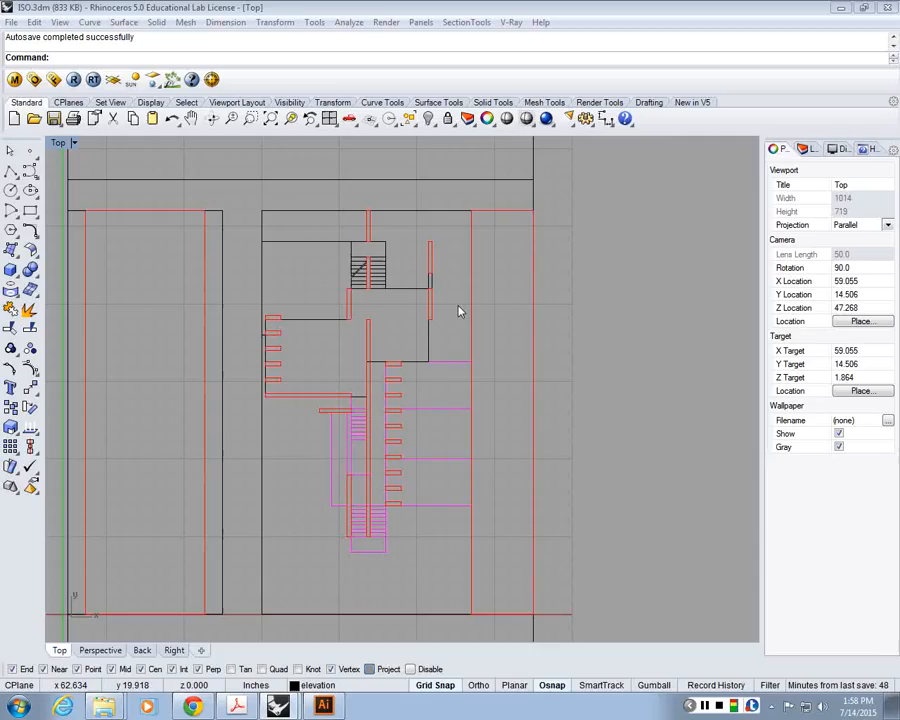
Examine the plan's line layers and how the drawing compares with the clipped model in the Top view
right_drag(347, 256, 424, 281)
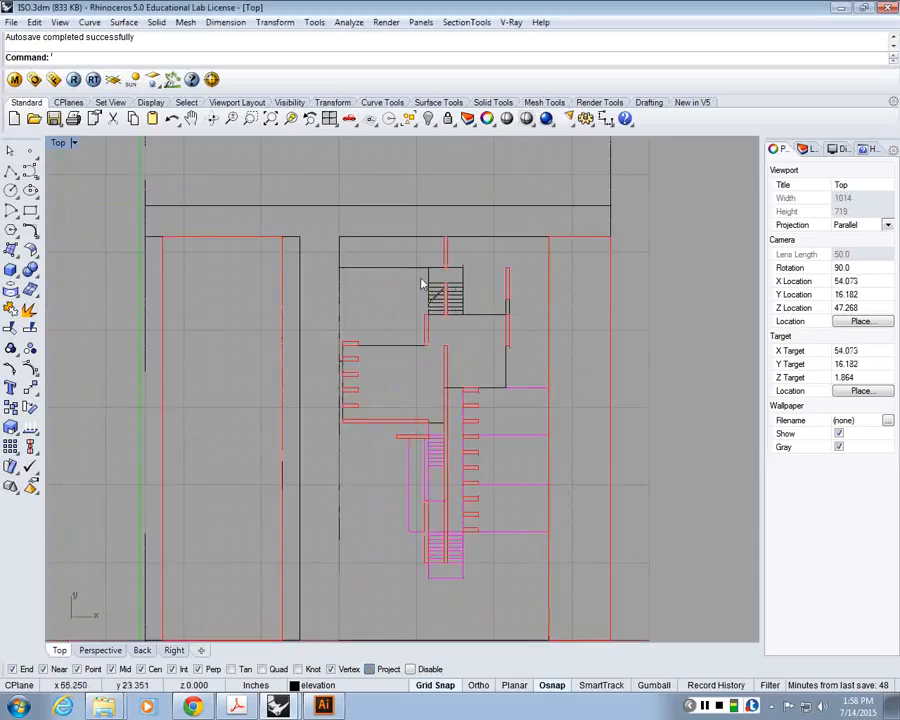
scroll(438, 257, up, 2)
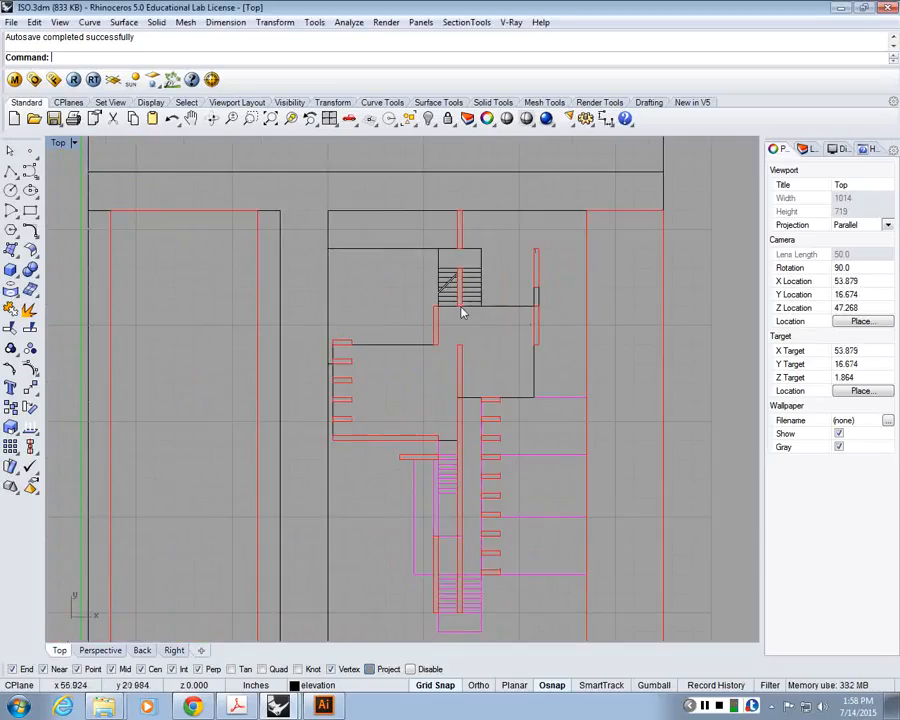
right_drag(543, 445, 525, 390)
scroll(487, 334, down, 4)
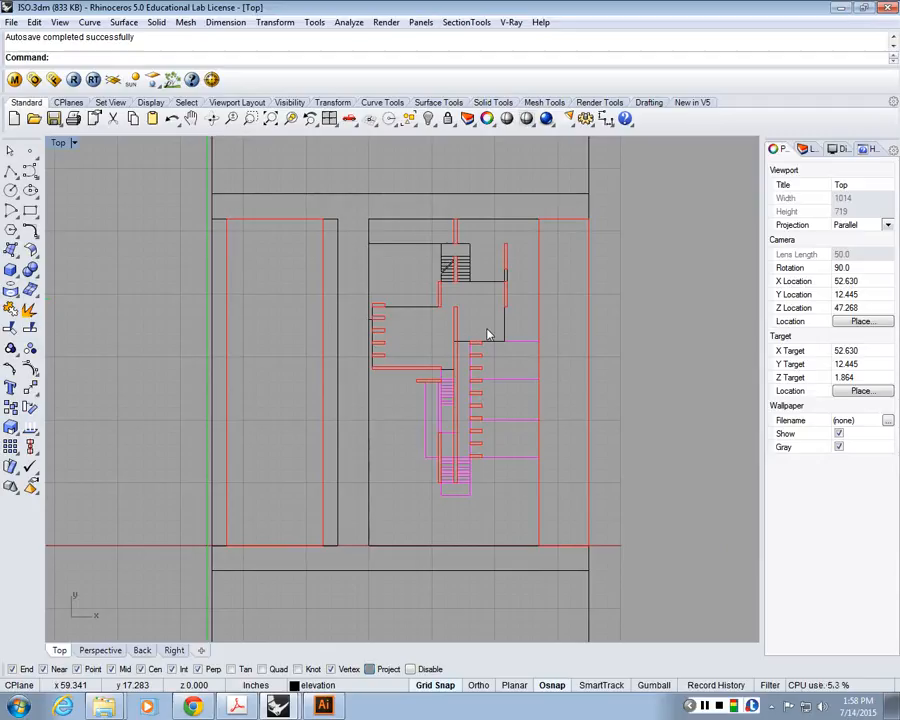
scroll(539, 338, down, 6)
right_drag(356, 366, 419, 373)
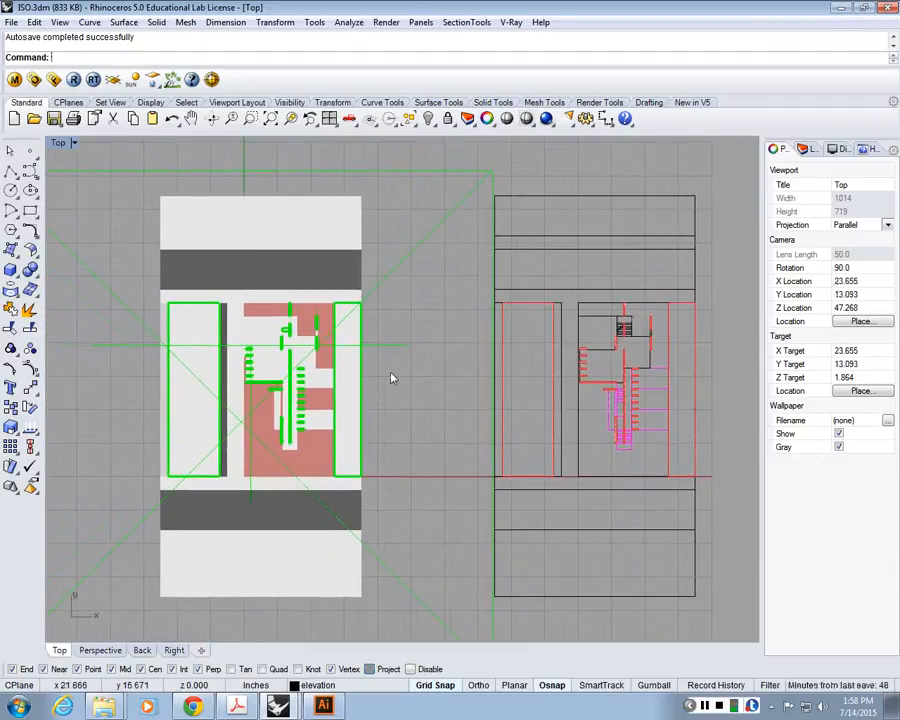
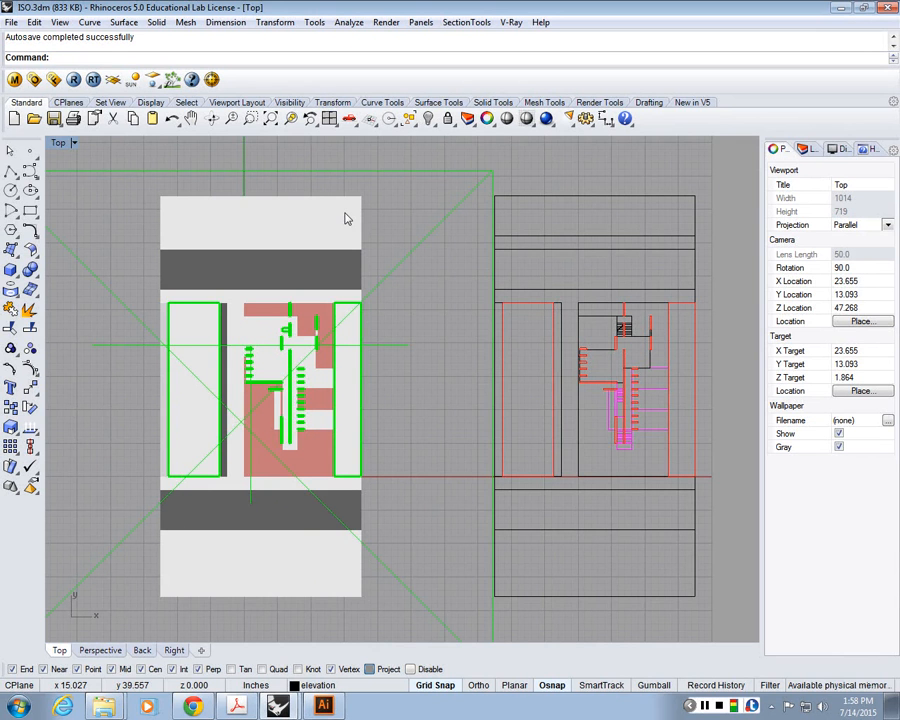
Flip the direction of the horizontal clipping plane in the Perspective view so the upper part of the model is kept
double_click(60, 143)
double_click(430, 143)
scroll(472, 425, down, 8)
right_drag(472, 430, 483, 370)
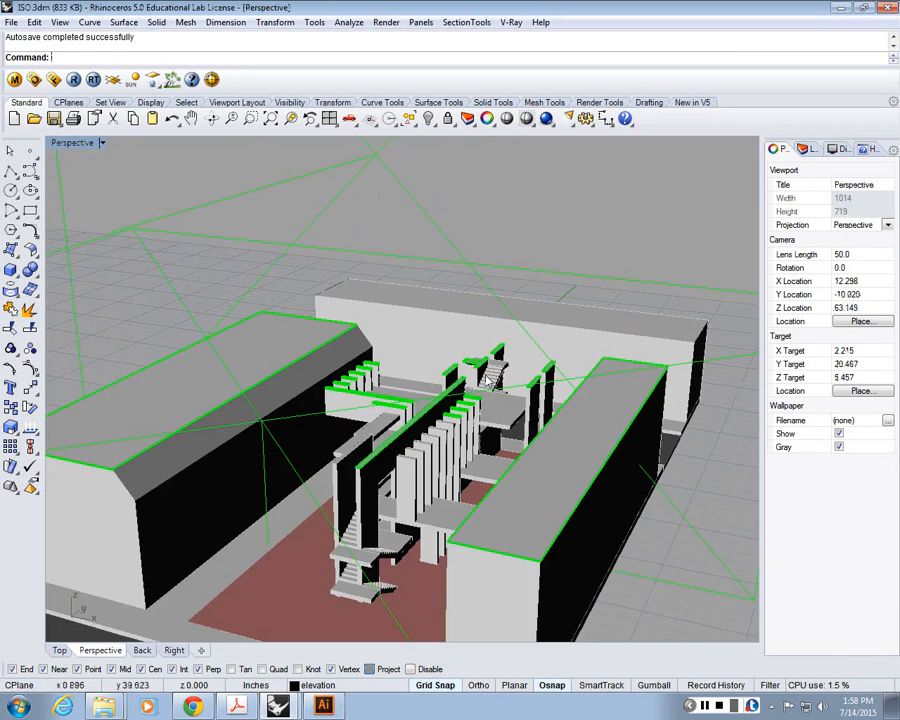
scroll(483, 368, down, 8)
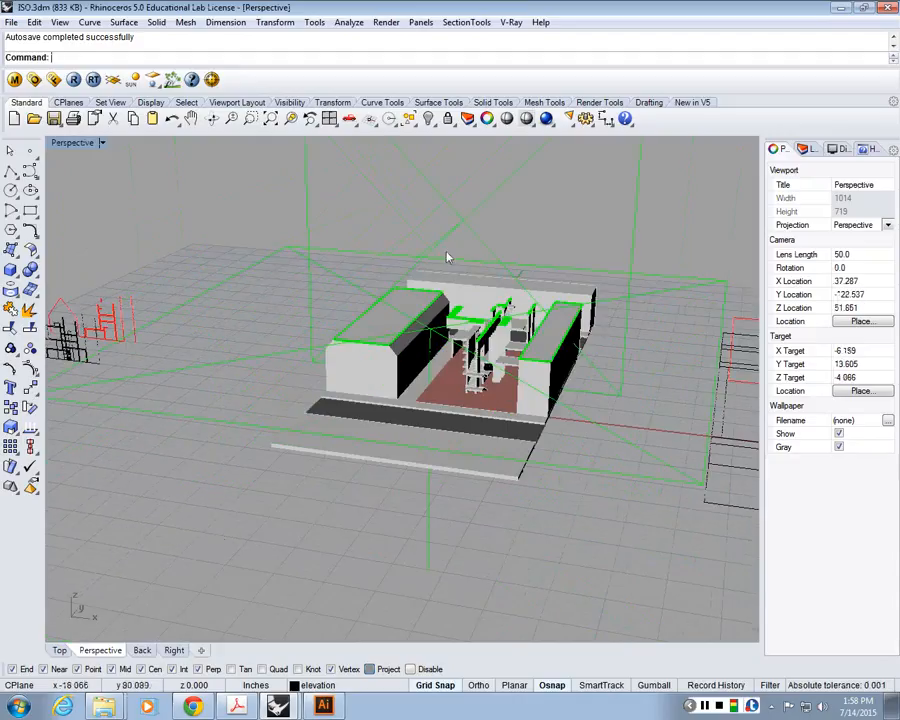
right_drag(470, 268, 420, 300)
click(255, 268)
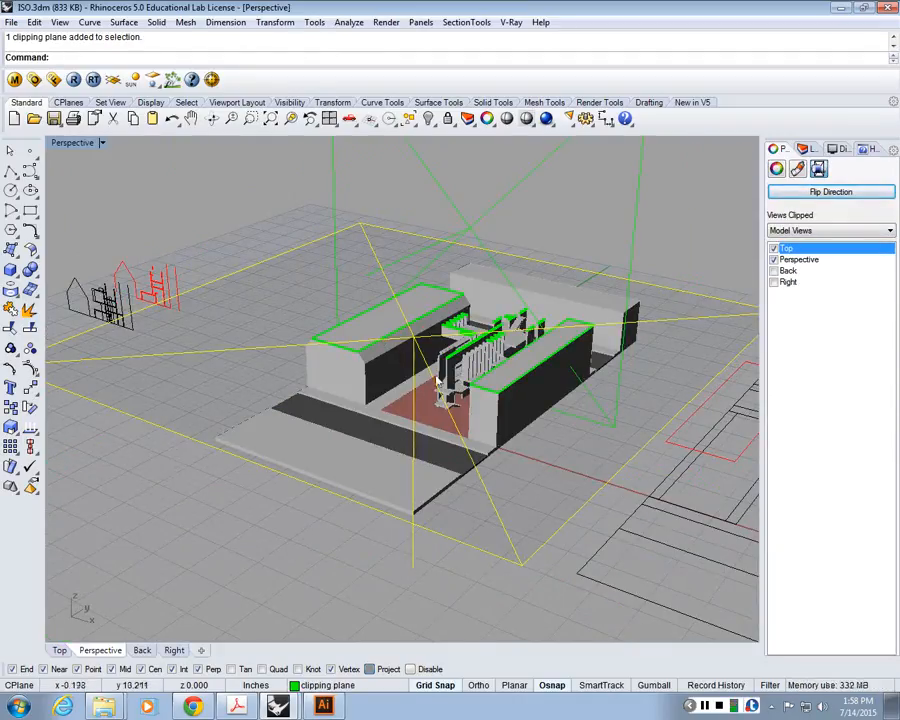
right_drag(402, 357, 442, 313)
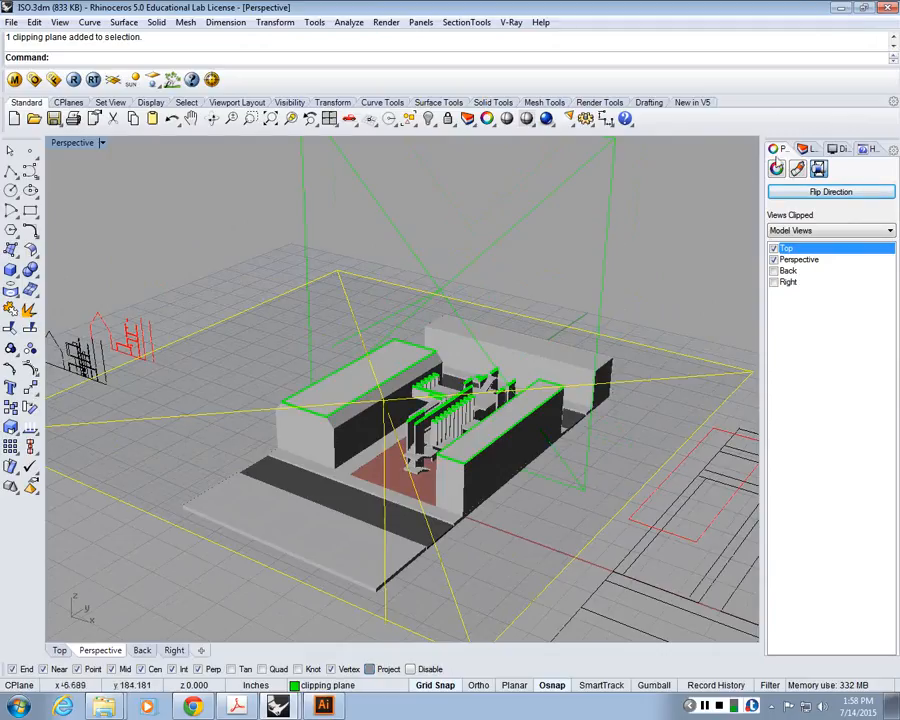
click(830, 193)
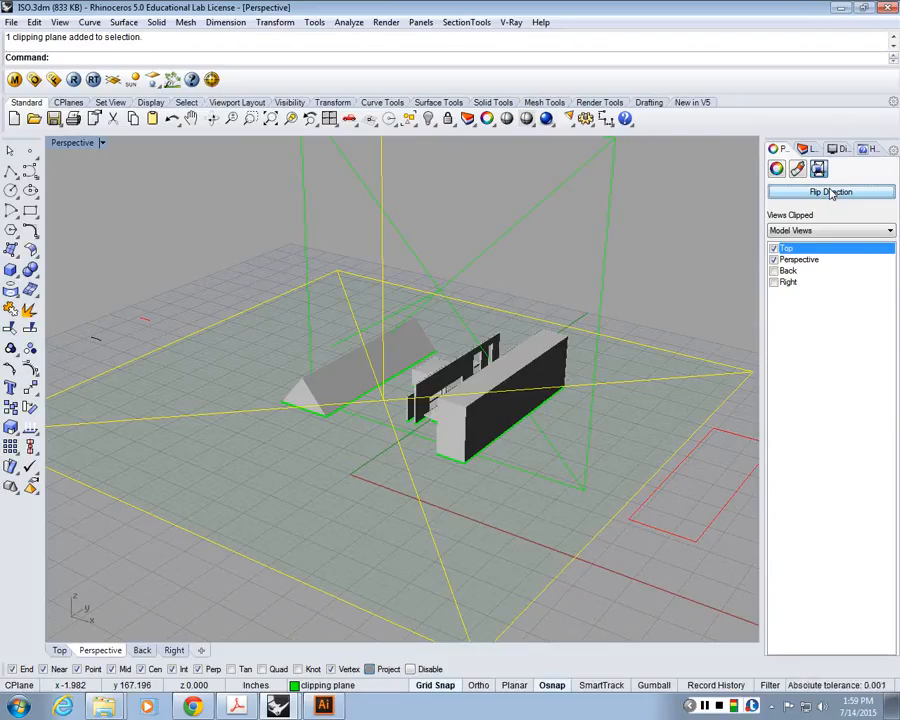
right_drag(508, 402, 299, 237)
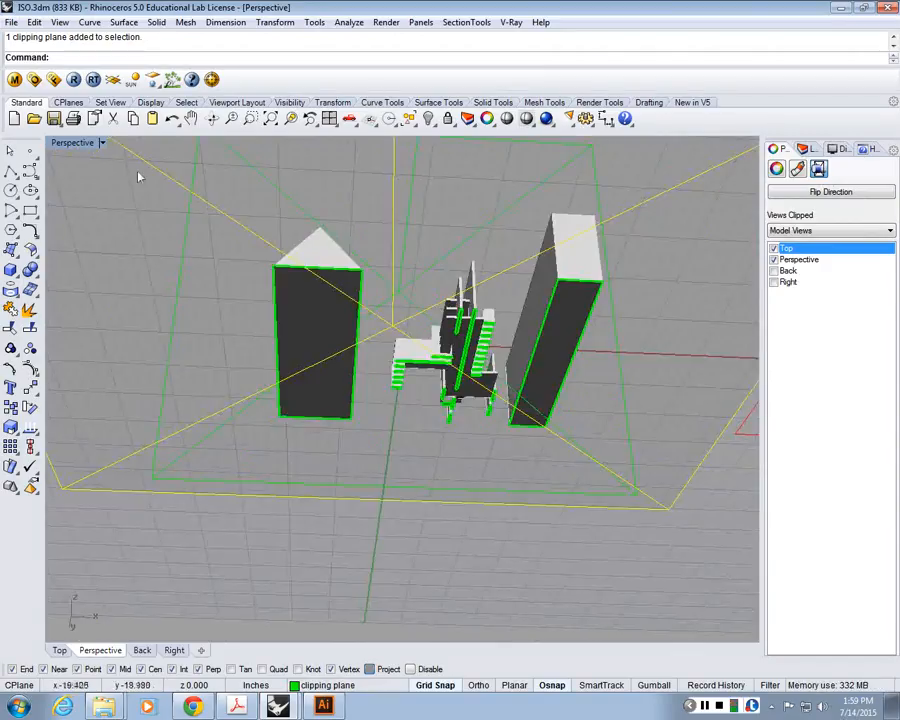
Return to the four-viewport layout and change the Top viewport to the Bottom view, centred on the clipped model
double_click(74, 144)
scroll(163, 445, down, 3)
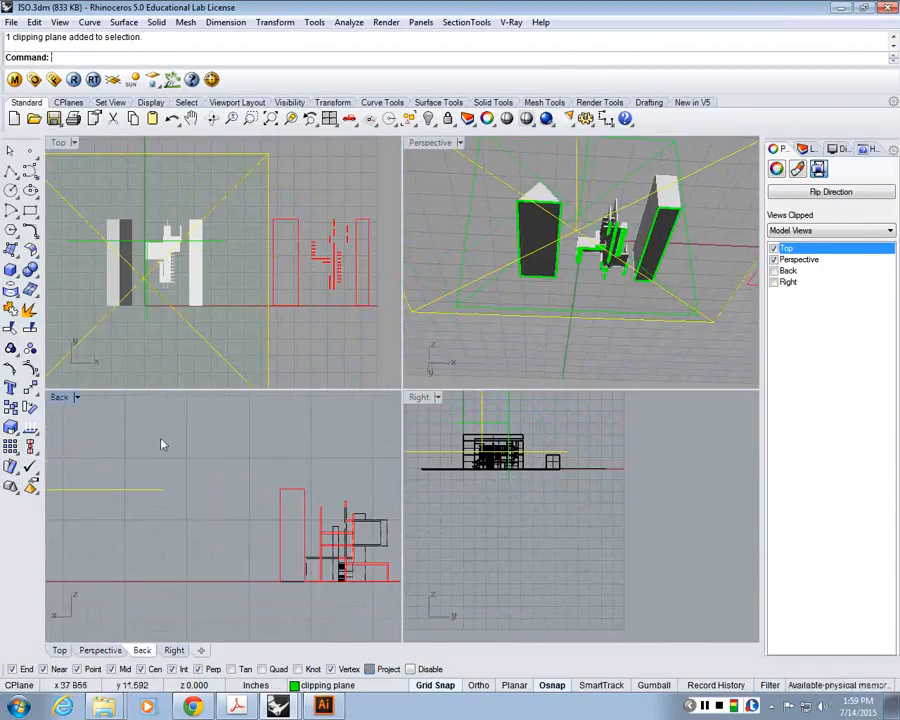
scroll(168, 446, down, 2)
right_drag(163, 269, 249, 284)
scroll(245, 267, up, 4)
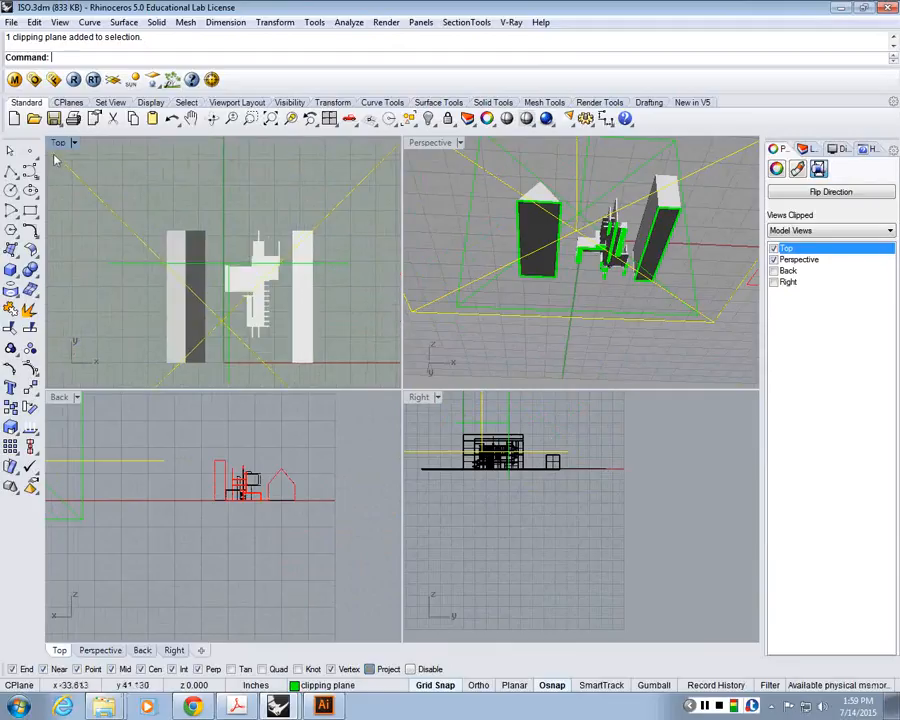
click(60, 143)
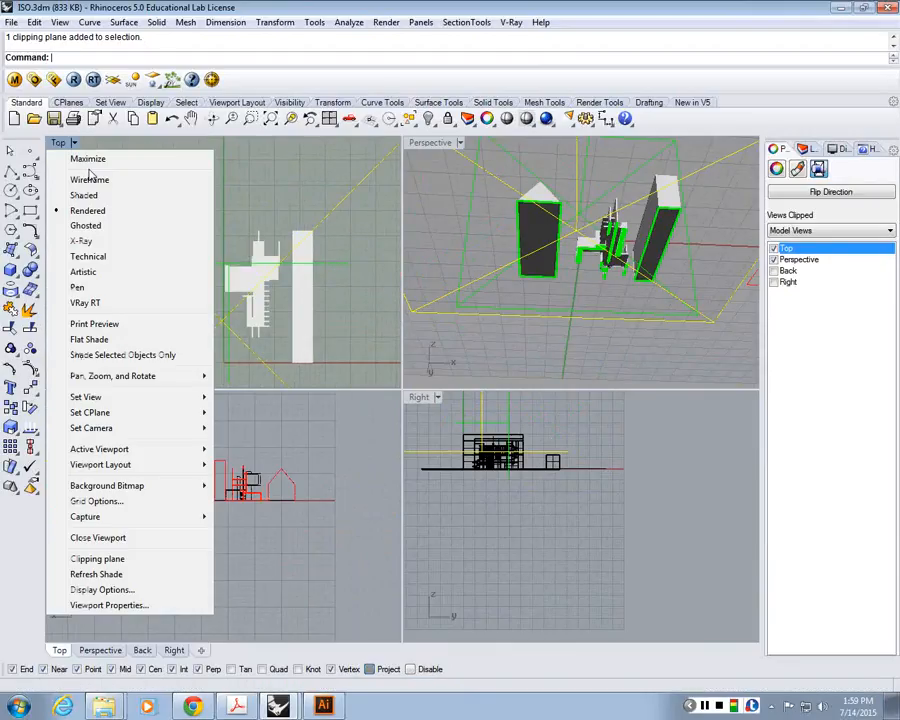
mouse_move(176, 396)
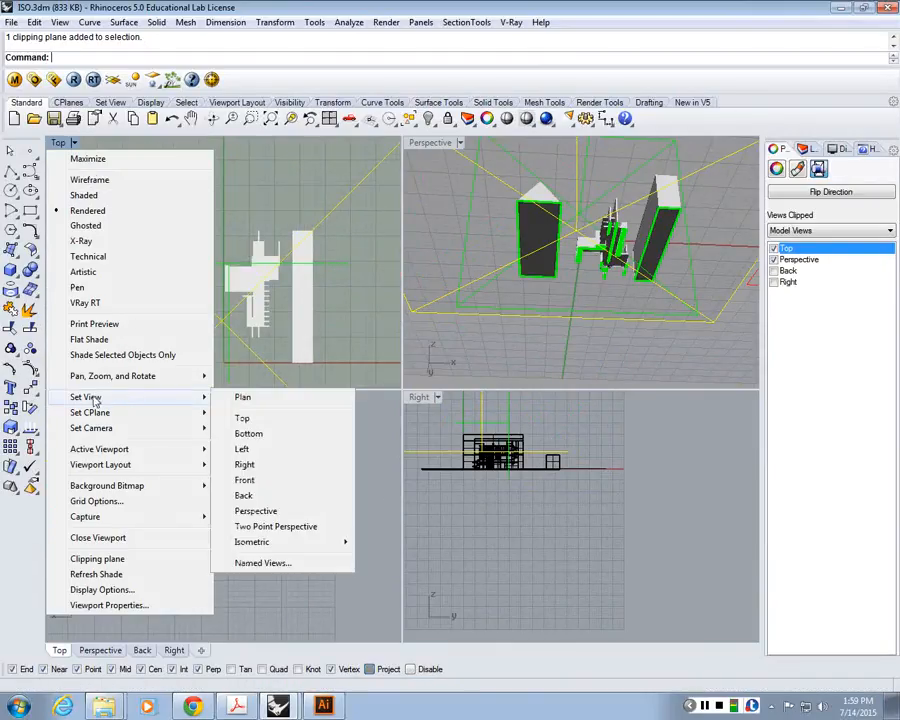
click(248, 433)
scroll(194, 224, down, 3)
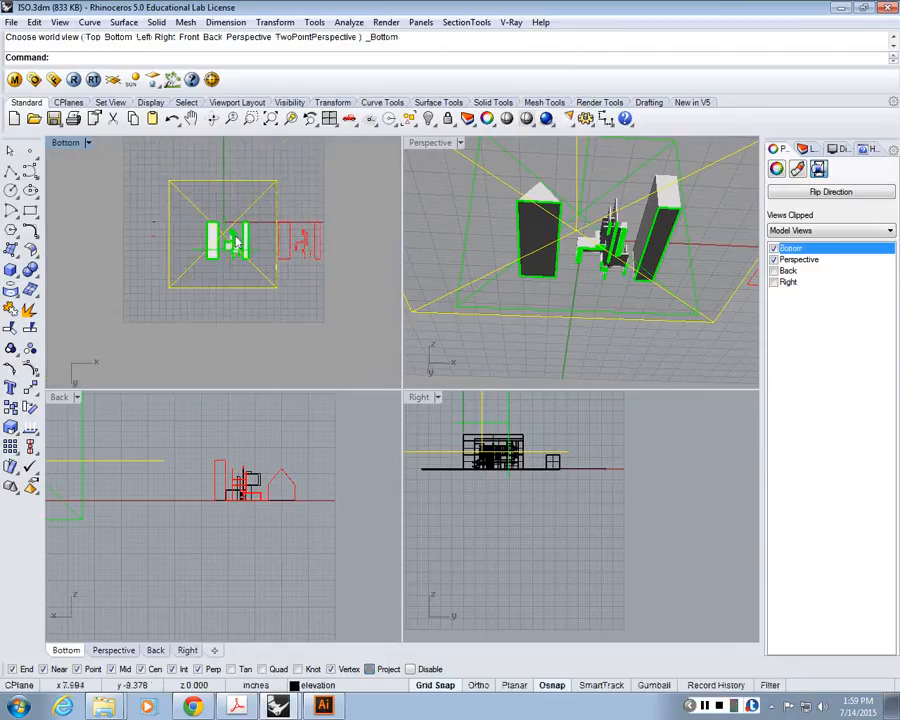
scroll(265, 248, up, 2)
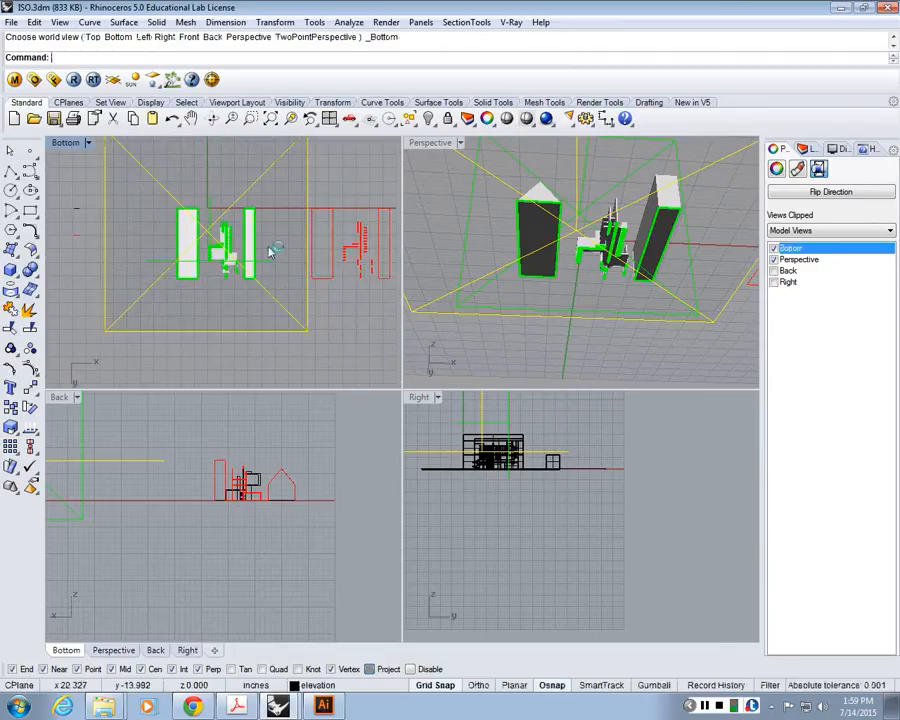
scroll(240, 235, up, 2)
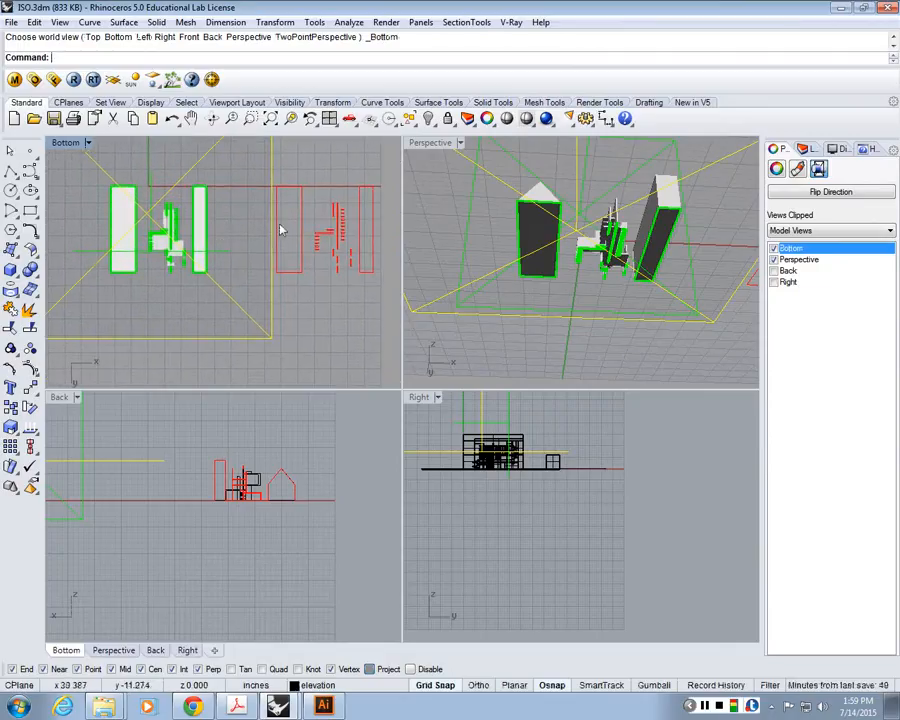
right_drag(171, 225, 228, 251)
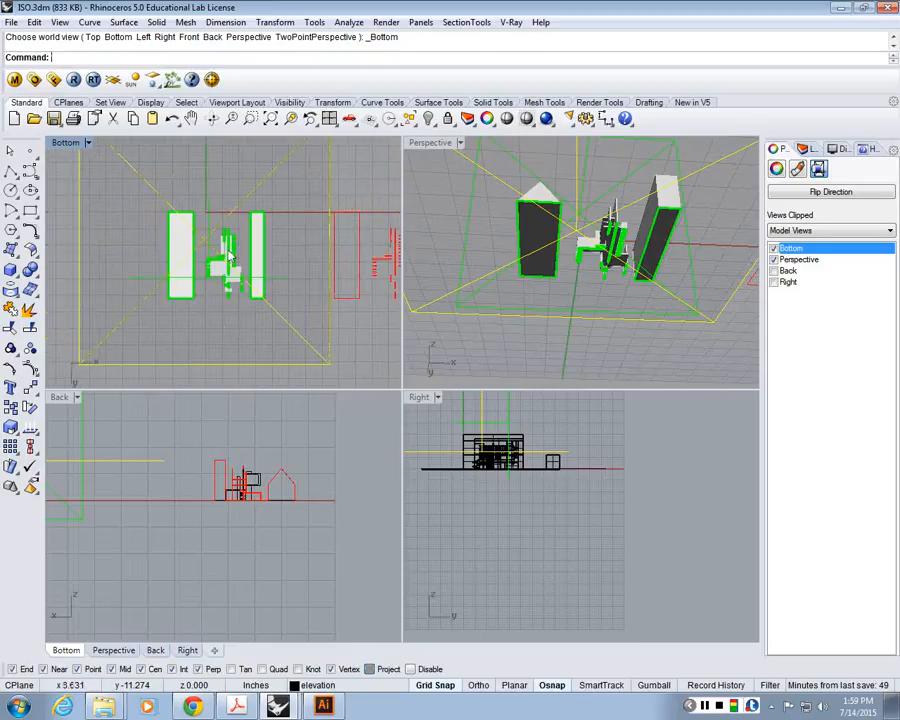
Create a new layer named overhead and set its color to Orange
click(803, 148)
click(772, 164)
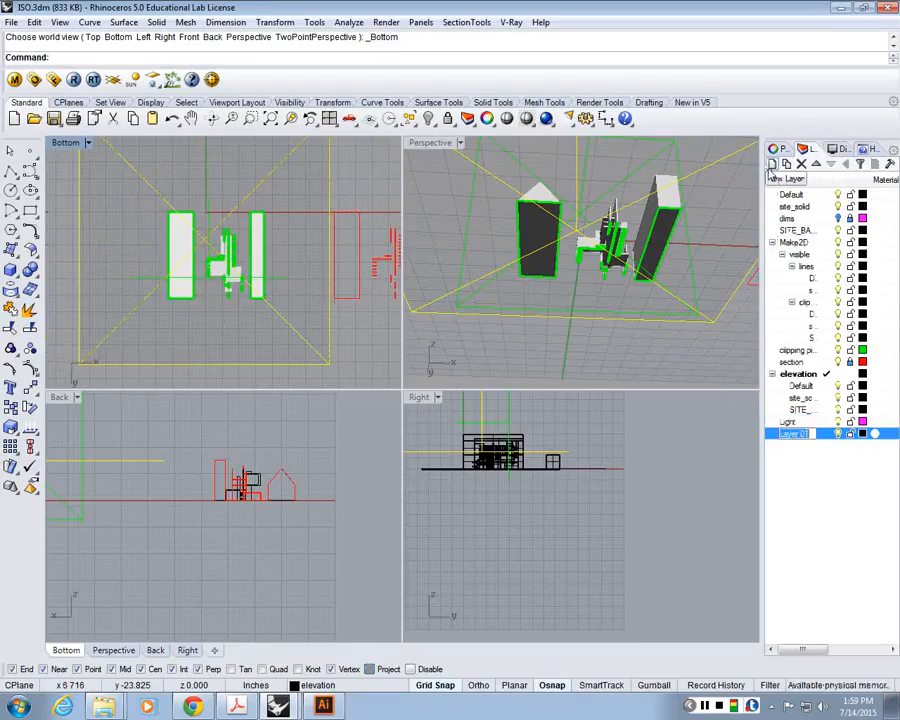
text(overhaead)
key(Return)
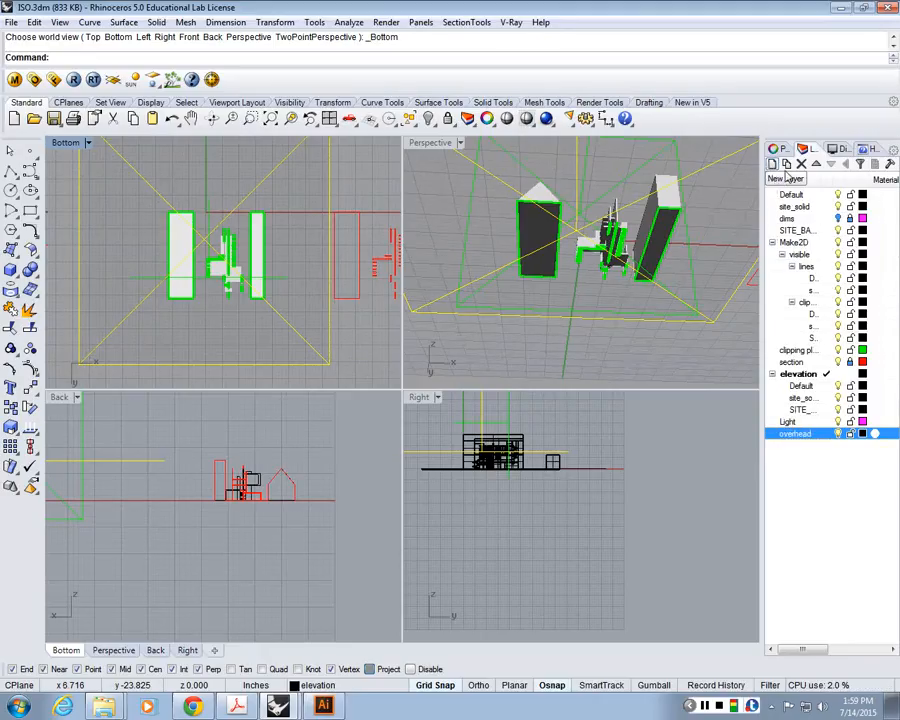
click(875, 433)
click(340, 309)
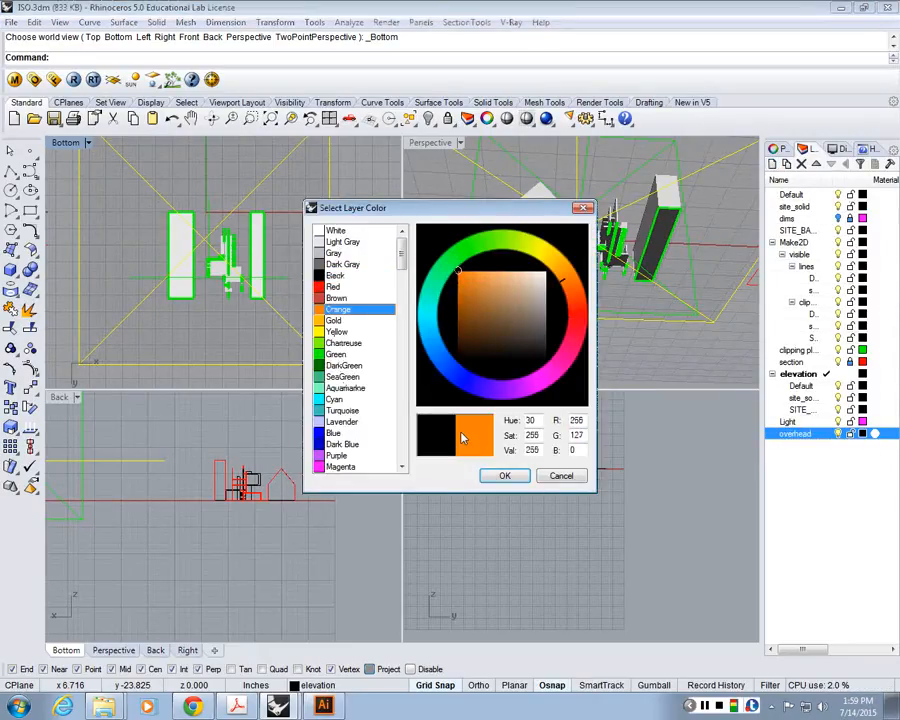
click(505, 475)
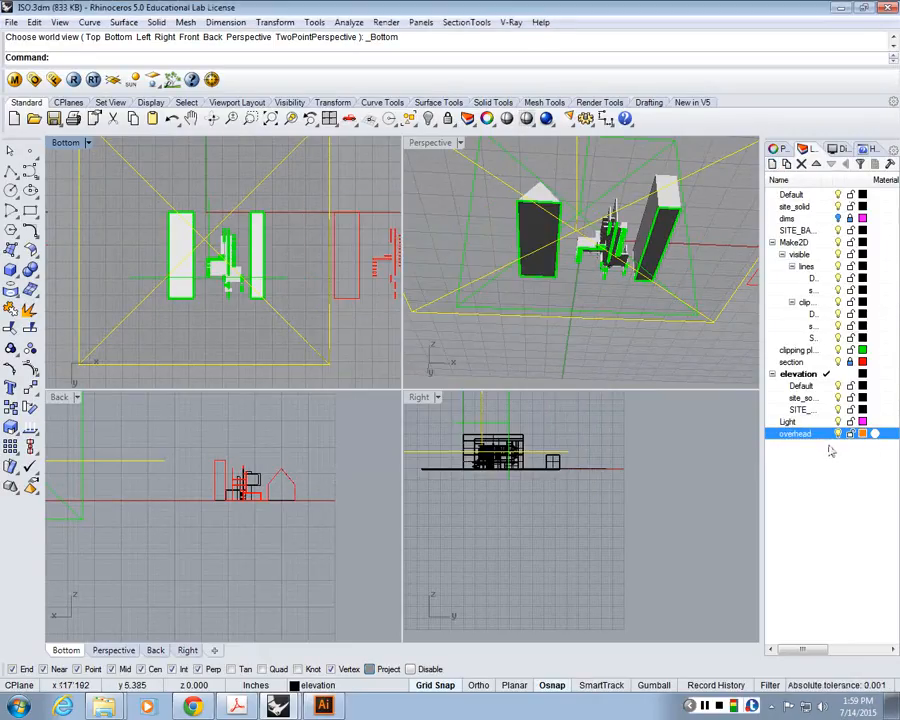
Run Make2D on the clipped model in the Bottom view, placing the visible lines on the overhead layer
right_click(351, 374)
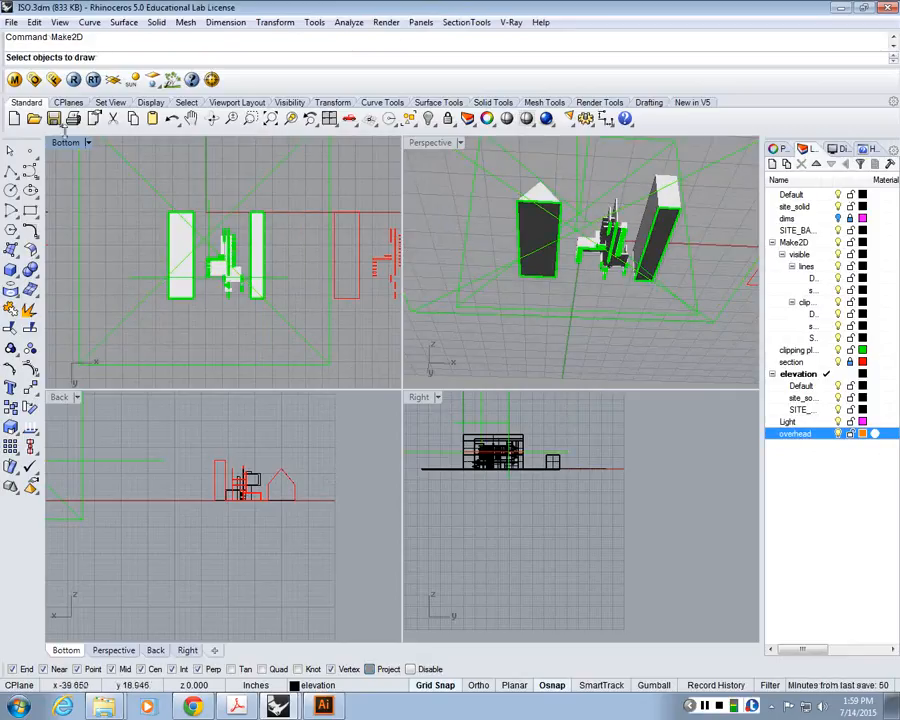
drag(164, 147, 290, 326)
scroll(187, 209, up, 2)
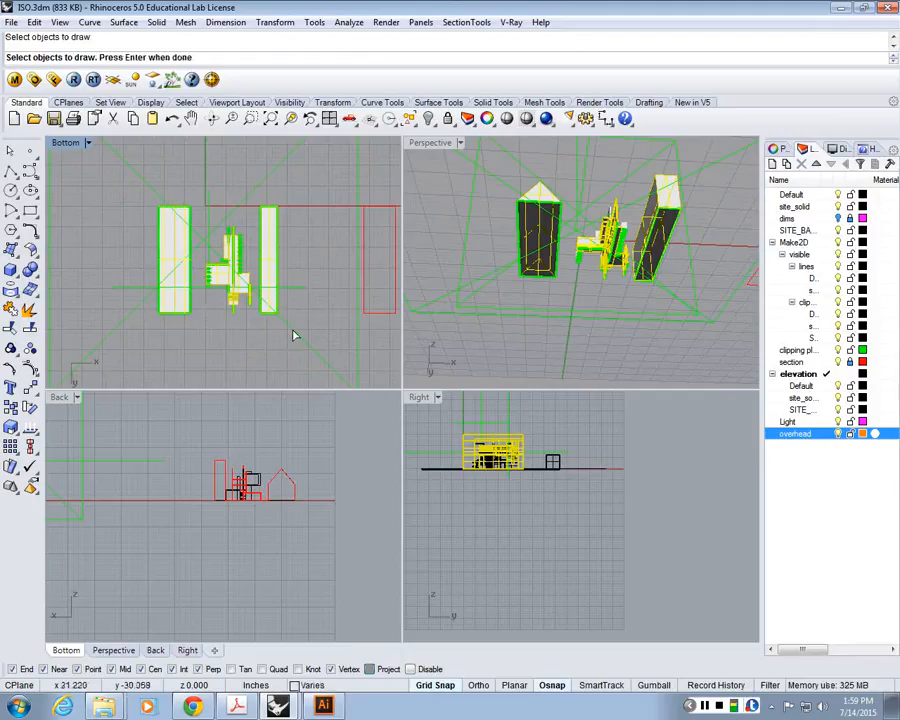
key(Return)
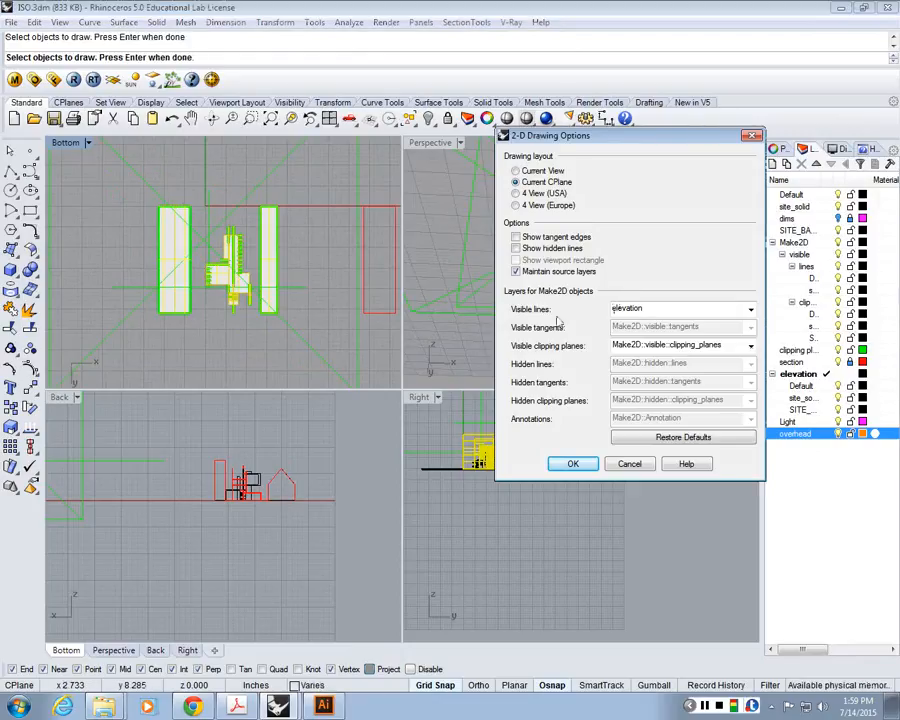
click(750, 309)
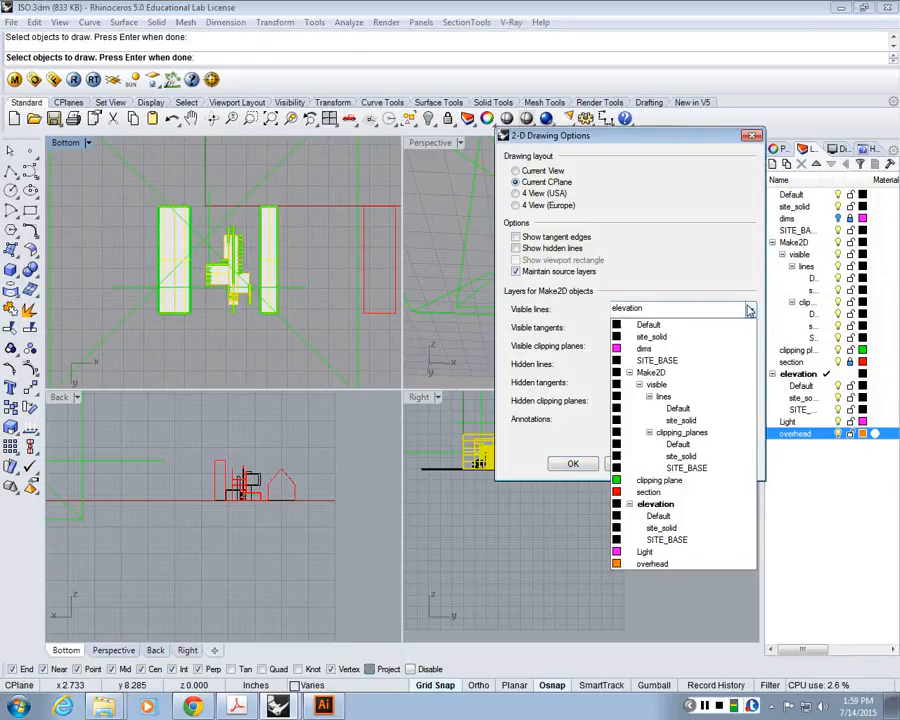
click(680, 563)
click(573, 464)
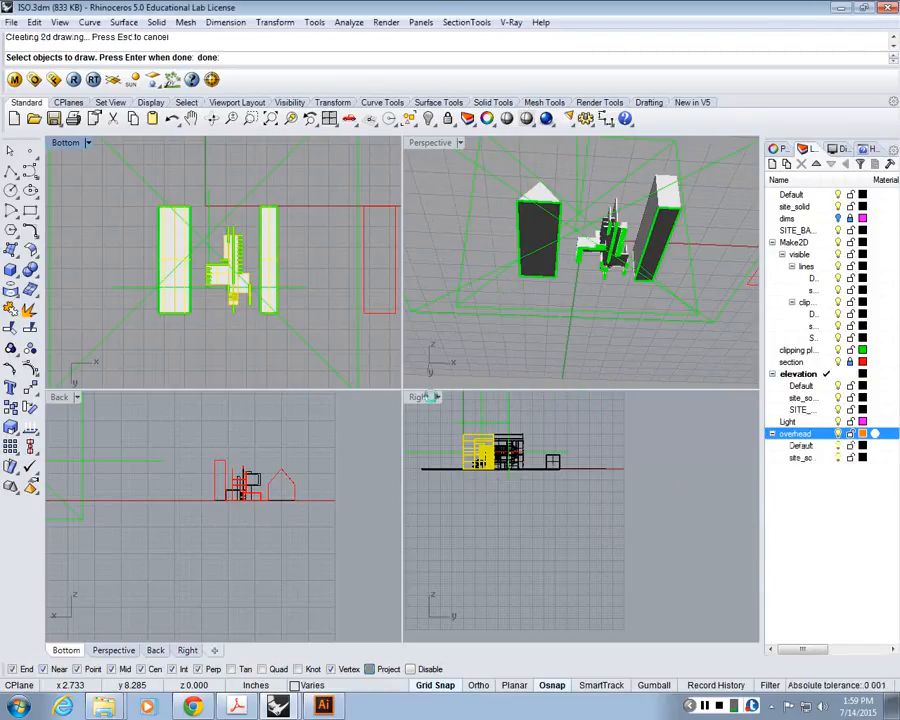
Try to move the new overhead linework from the corner of the clipped buildings toward the red plan section lines
scroll(245, 230, down, 2)
text(m)
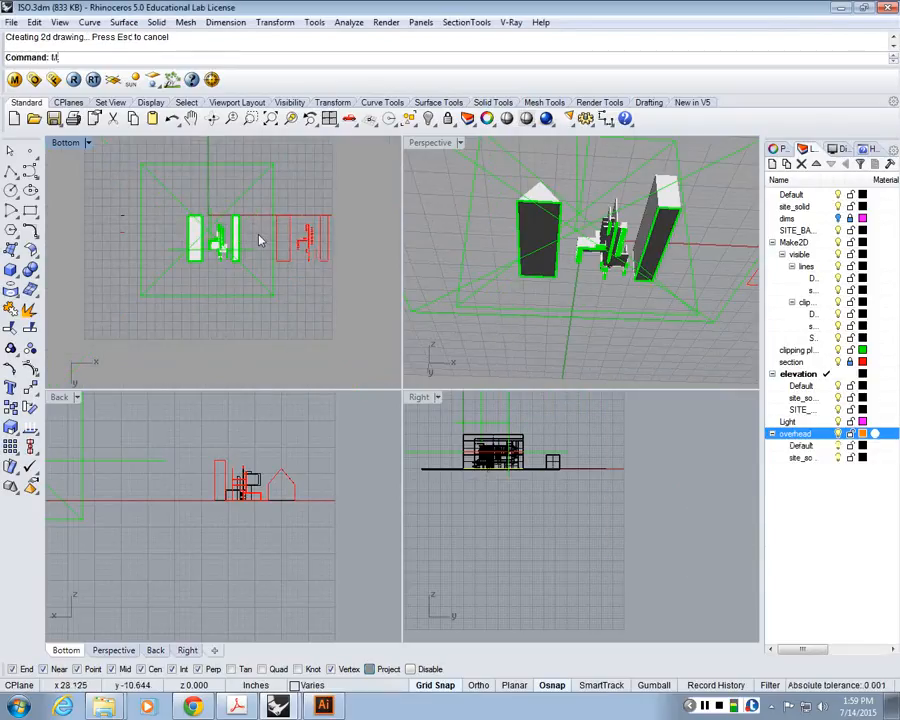
key(Return)
scroll(243, 204, up, 5)
click(232, 222)
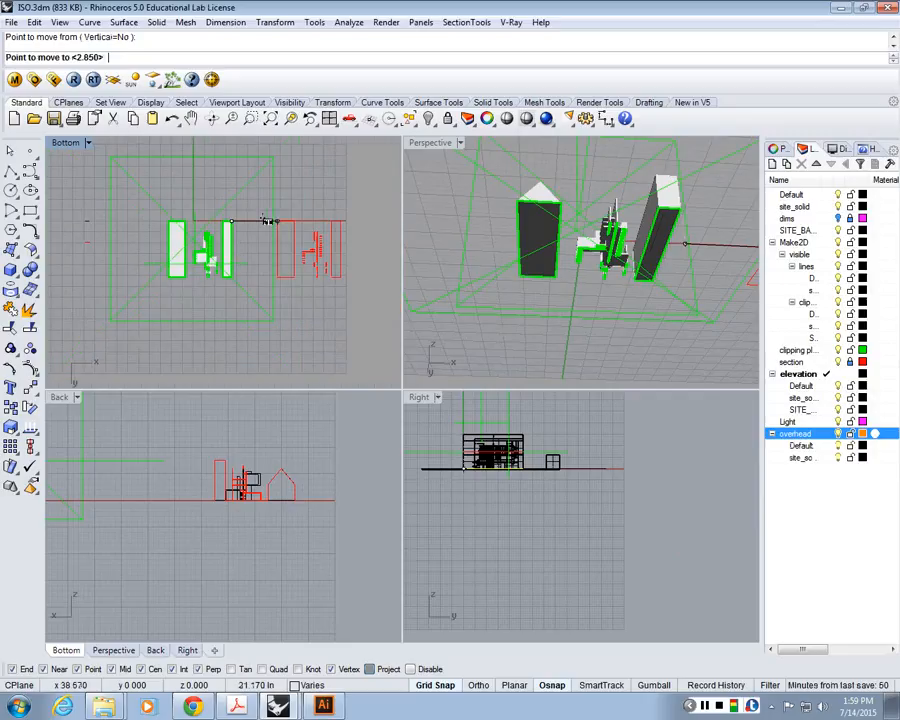
click(231, 220)
scroll(194, 204, up, 3)
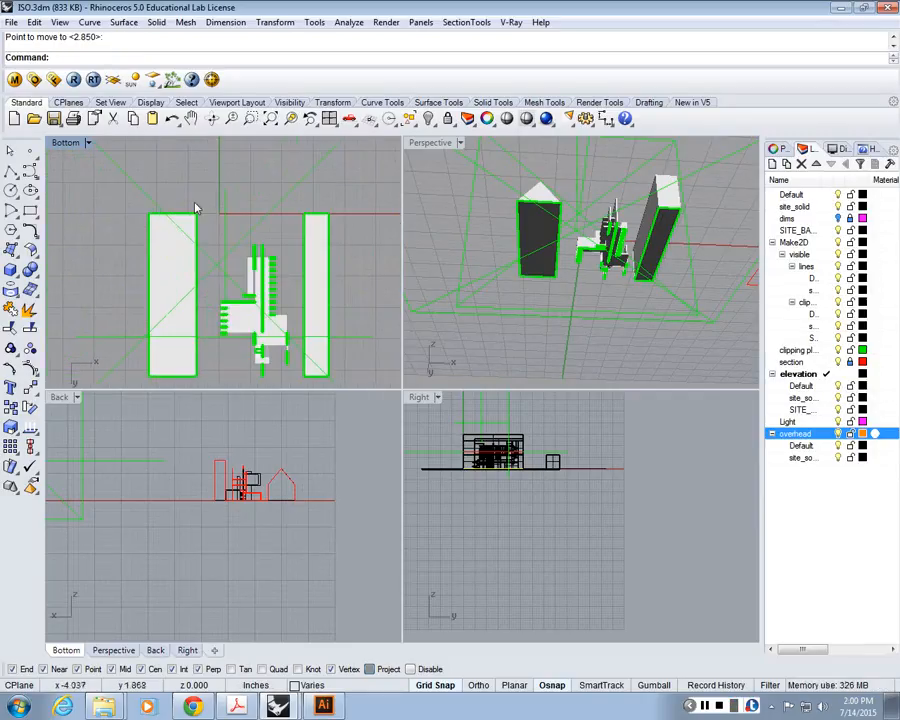
click(186, 219)
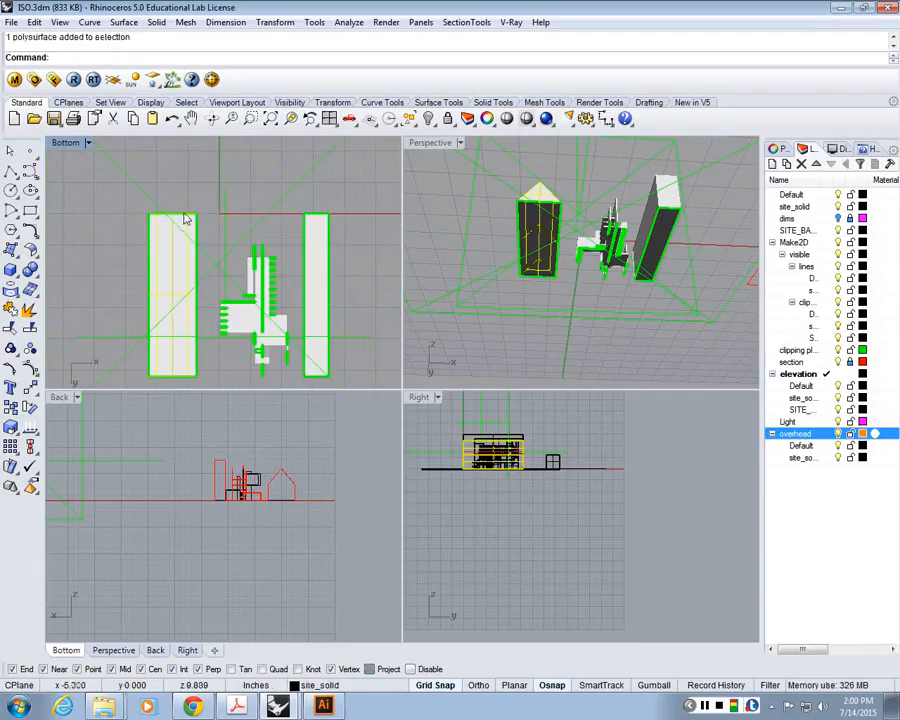
click(193, 185)
scroll(193, 185, down, 4)
Run Make2D again on the whole clipped model in the Bottom view, keeping overhead as the visible lines layer
text(Ma)
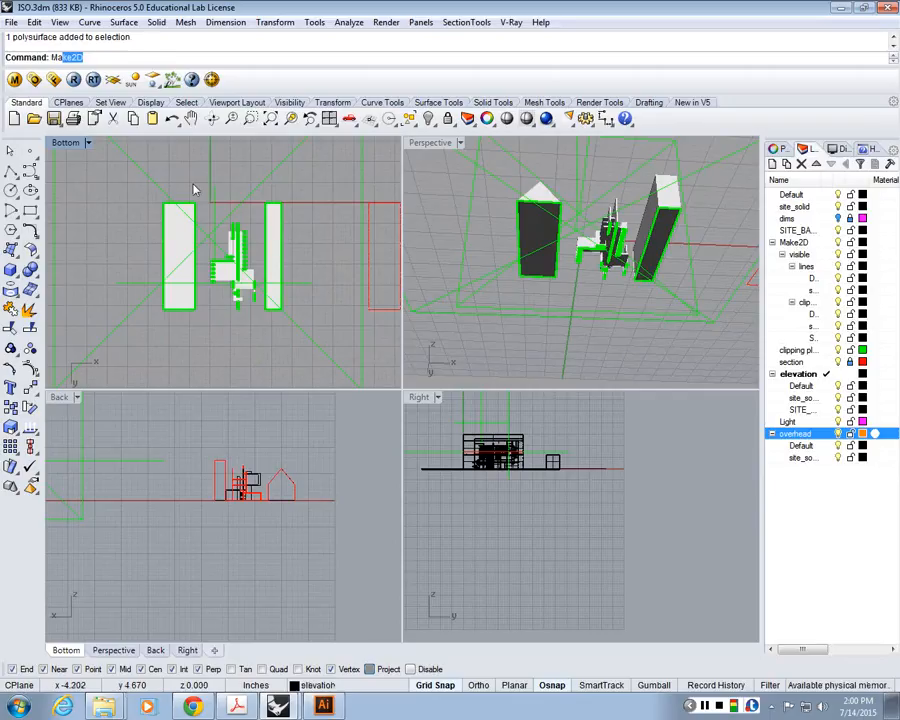
key(Return)
drag(291, 314, 131, 171)
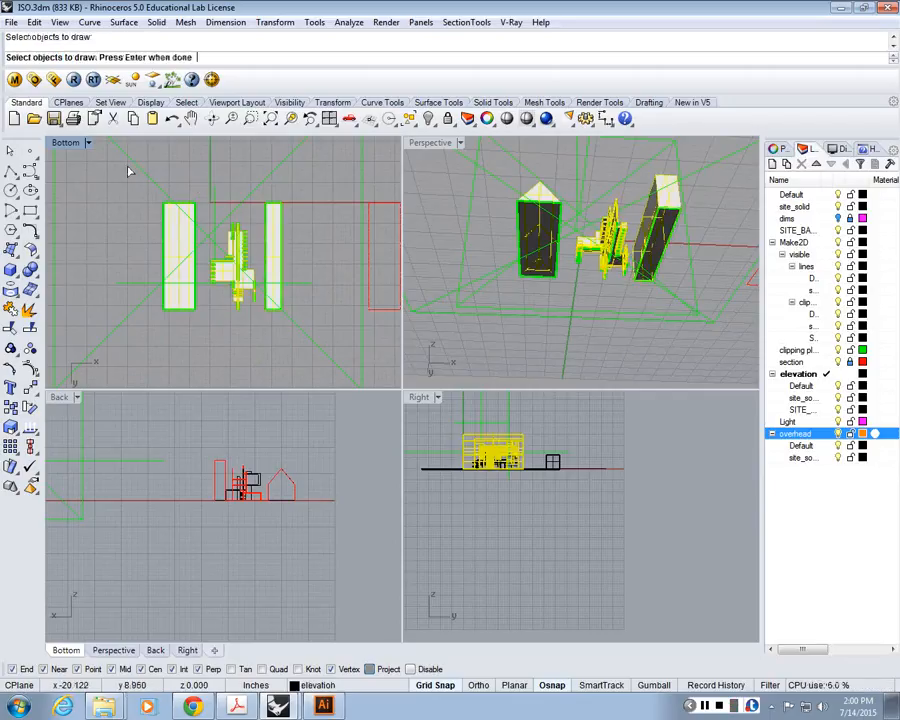
key(Return)
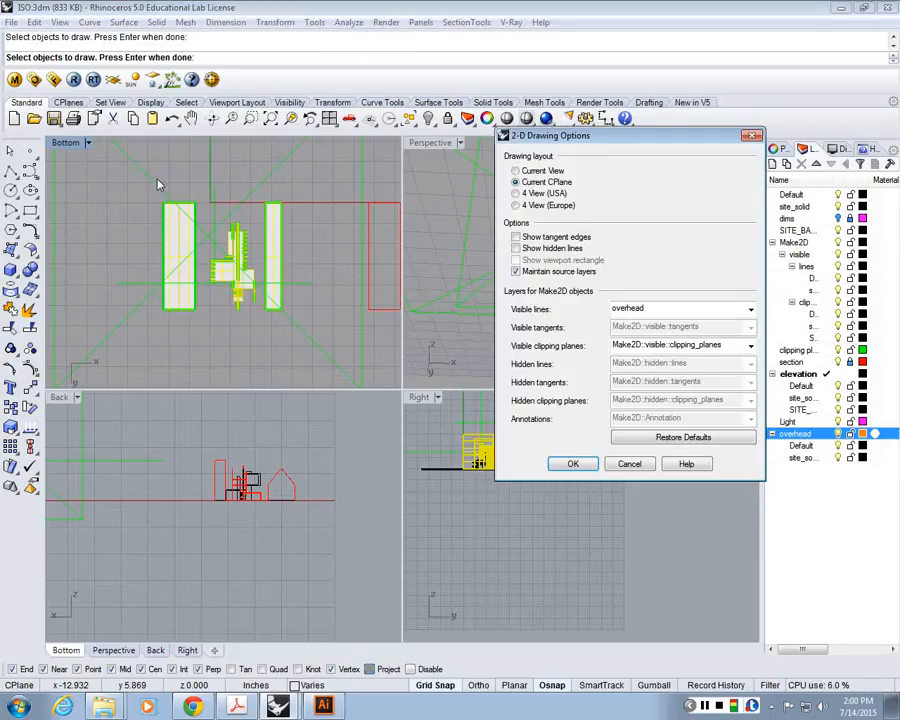
click(572, 463)
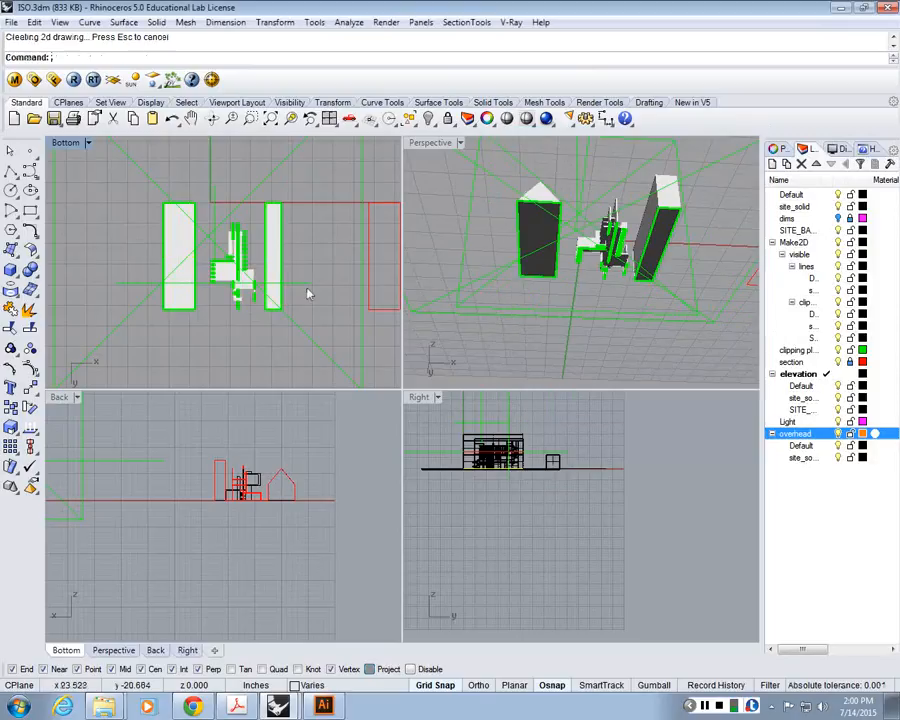
Maximize the Perspective view, display it in wireframe, and hide the horizontal clipping plane
double_click(444, 142)
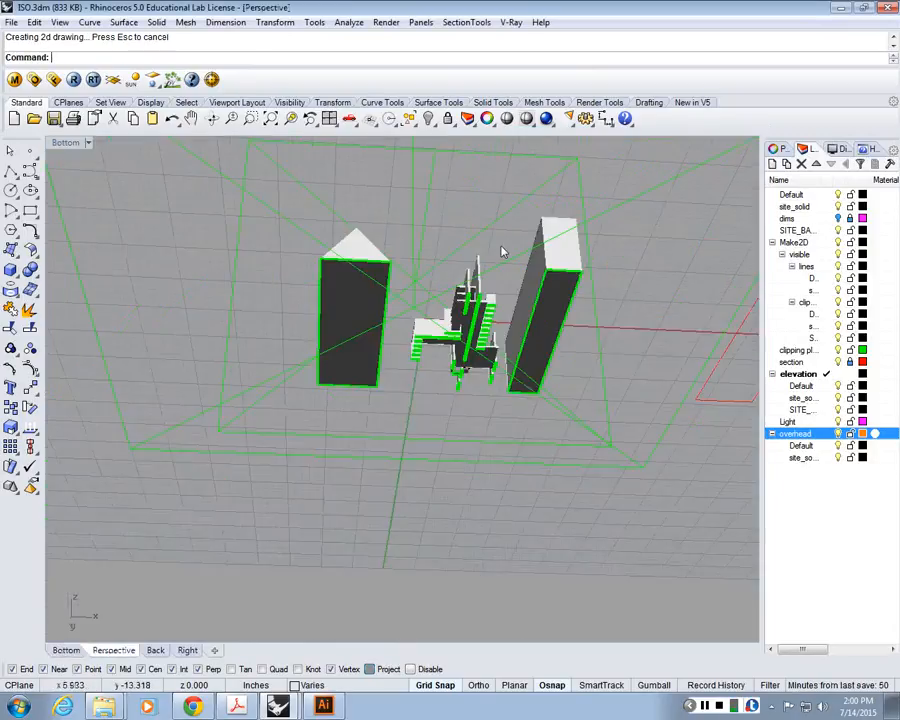
right_drag(502, 251, 283, 367)
right_click(86, 142)
click(105, 182)
click(295, 360)
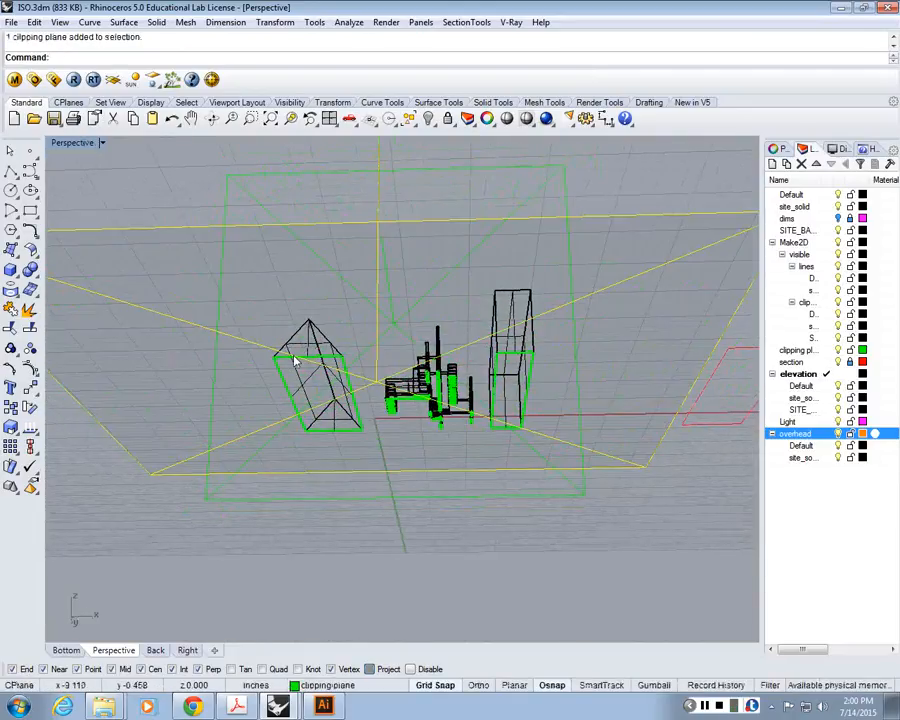
text(-h)
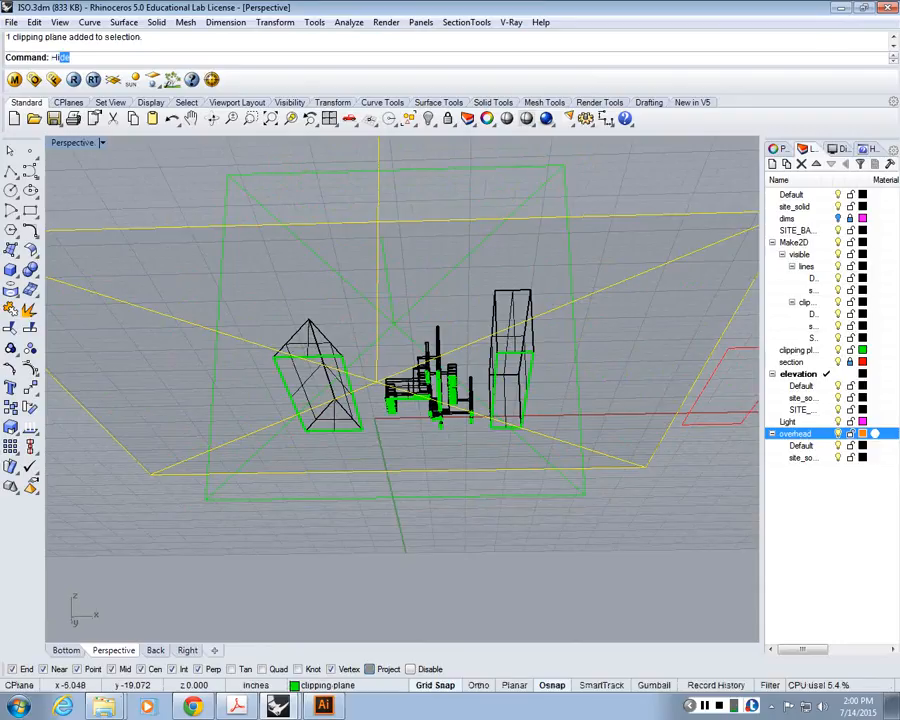
key(Return)
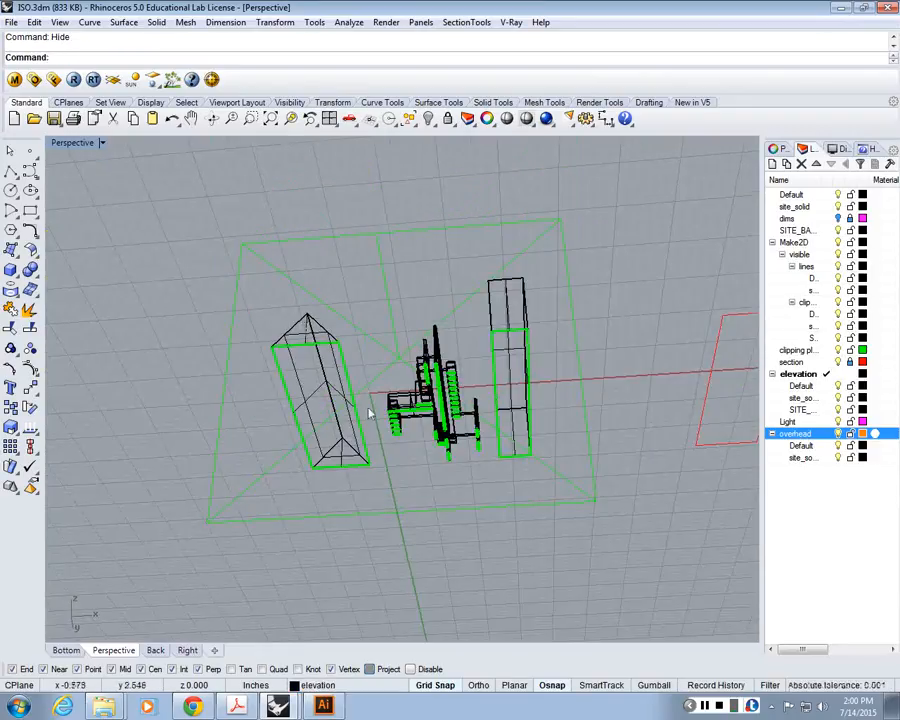
Select all curves in the Perspective view, then restore the four-viewport layout
right_drag(368, 412, 379, 527)
text(sel)
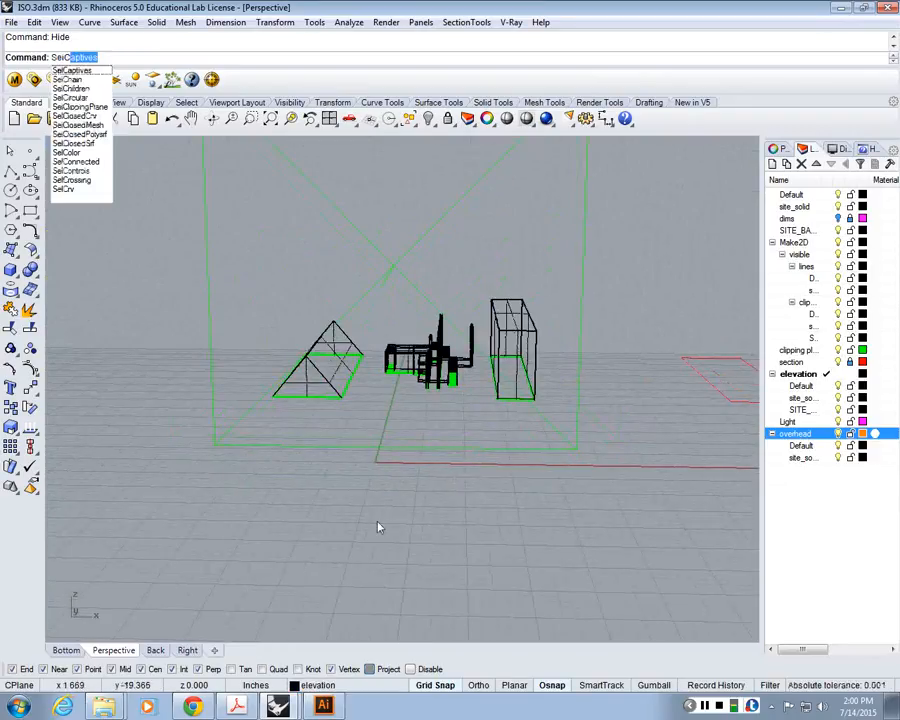
key(Return)
text(SelCrv)
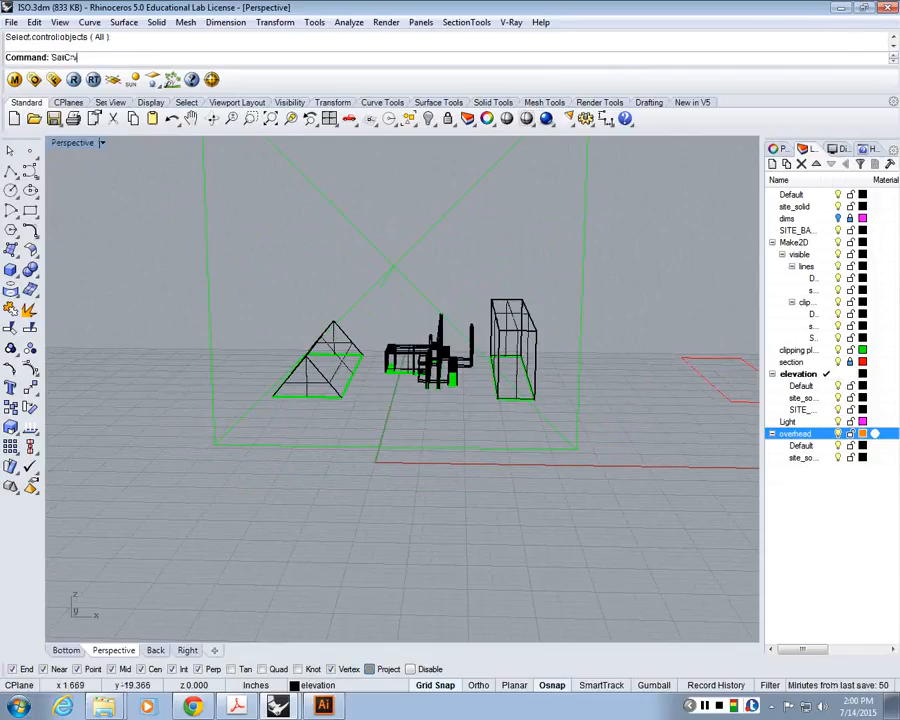
key(Return)
double_click(77, 143)
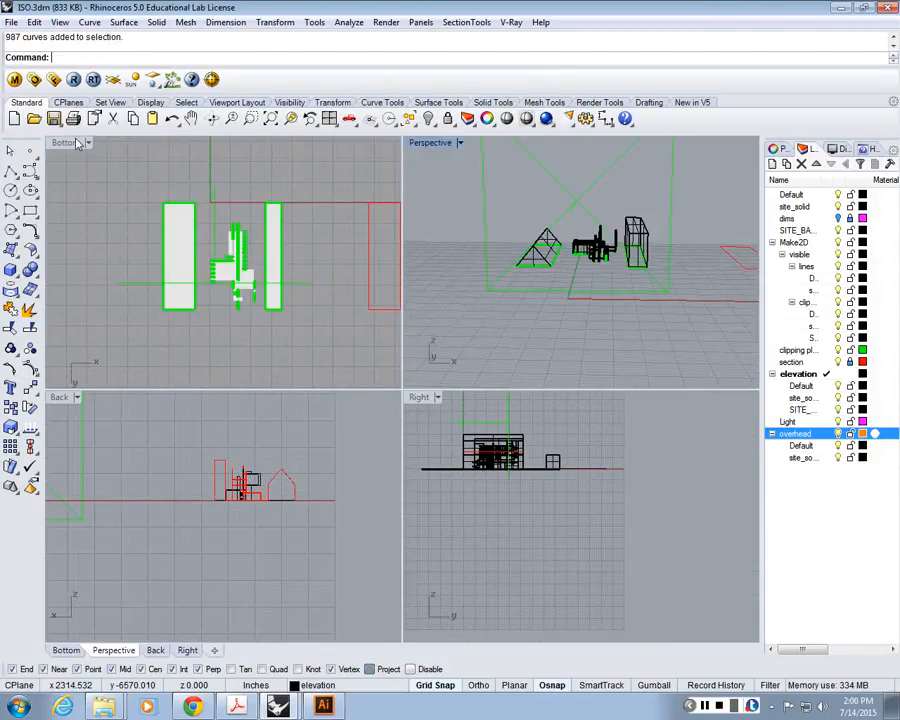
Run Make2D on the clipped buildings in the Bottom view, using the current CPlane and overhead as the visible lines layer
right_drag(226, 321, 244, 359)
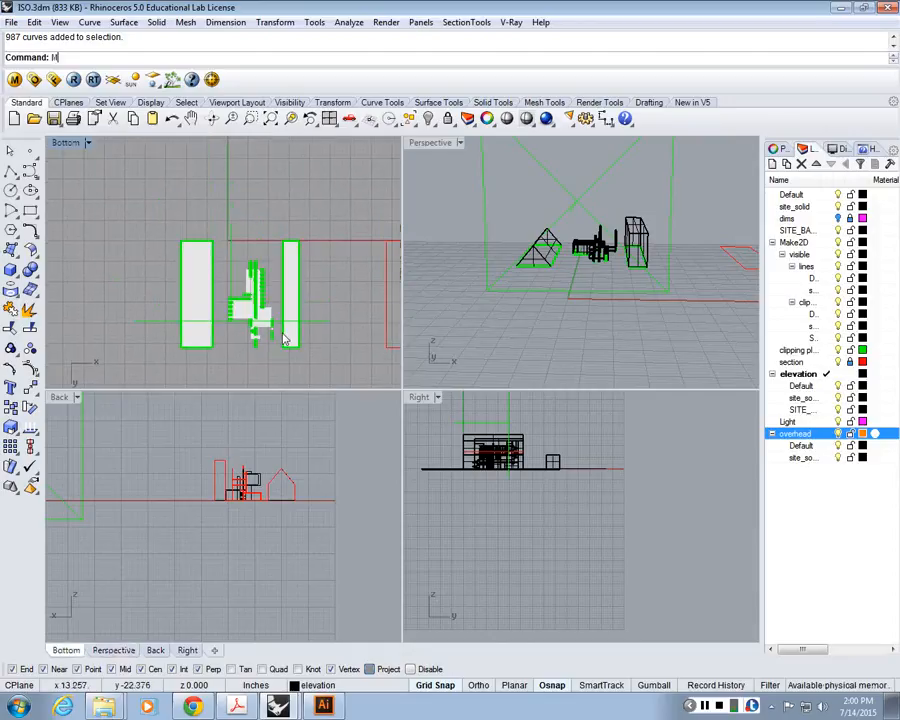
text(Make2D)
key(Return)
drag(333, 378, 112, 177)
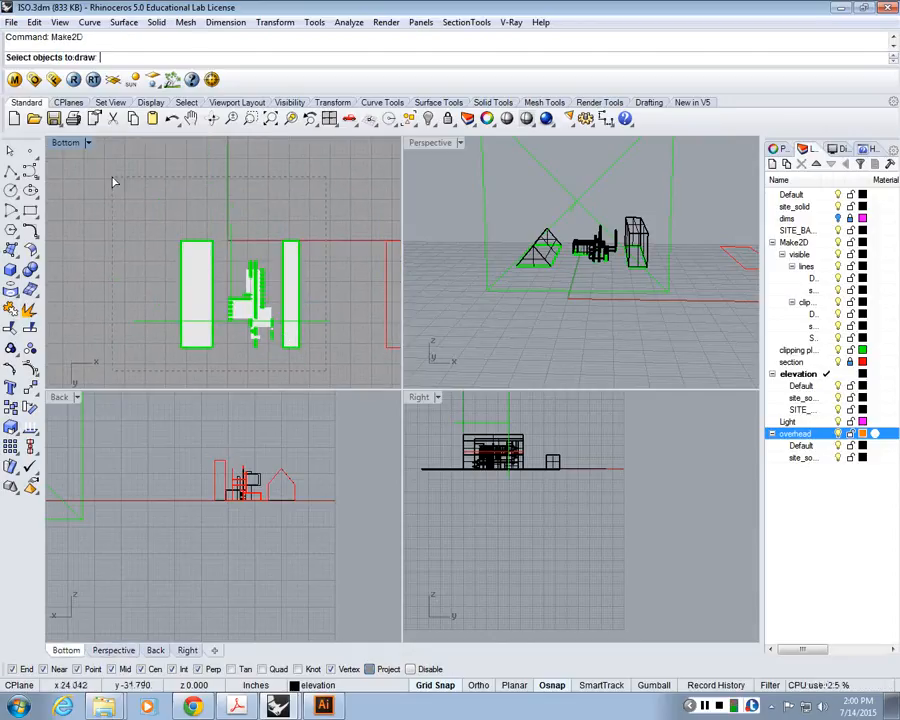
right_drag(228, 316, 191, 278)
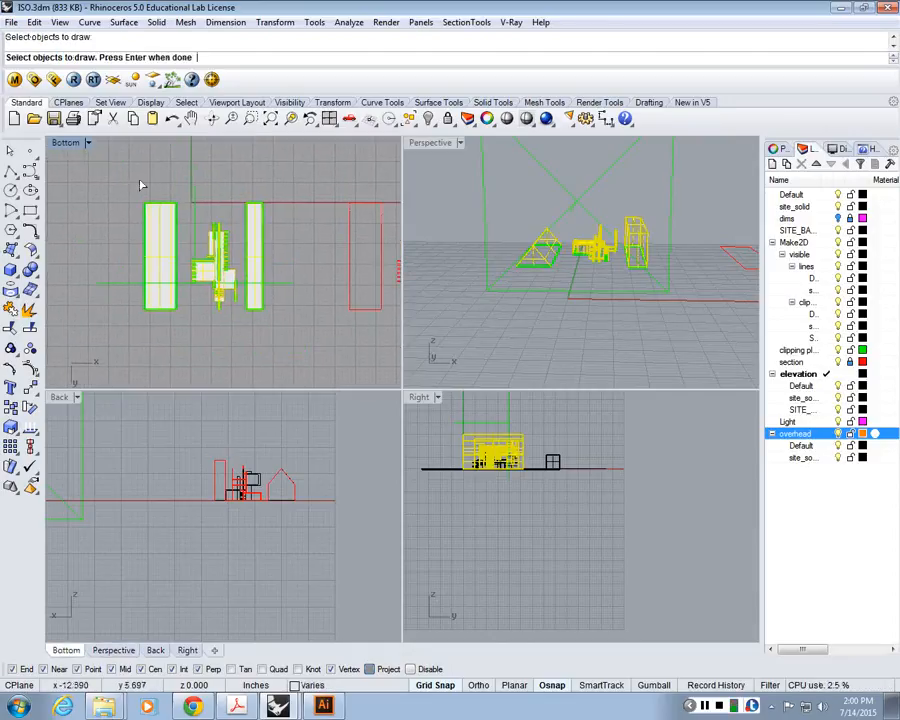
key(Return)
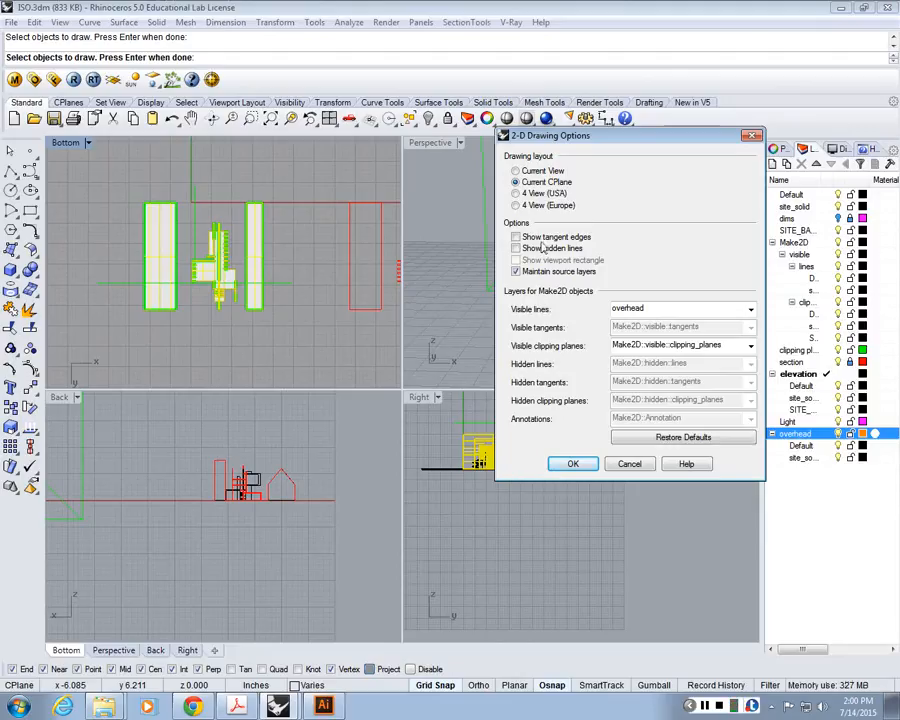
click(573, 463)
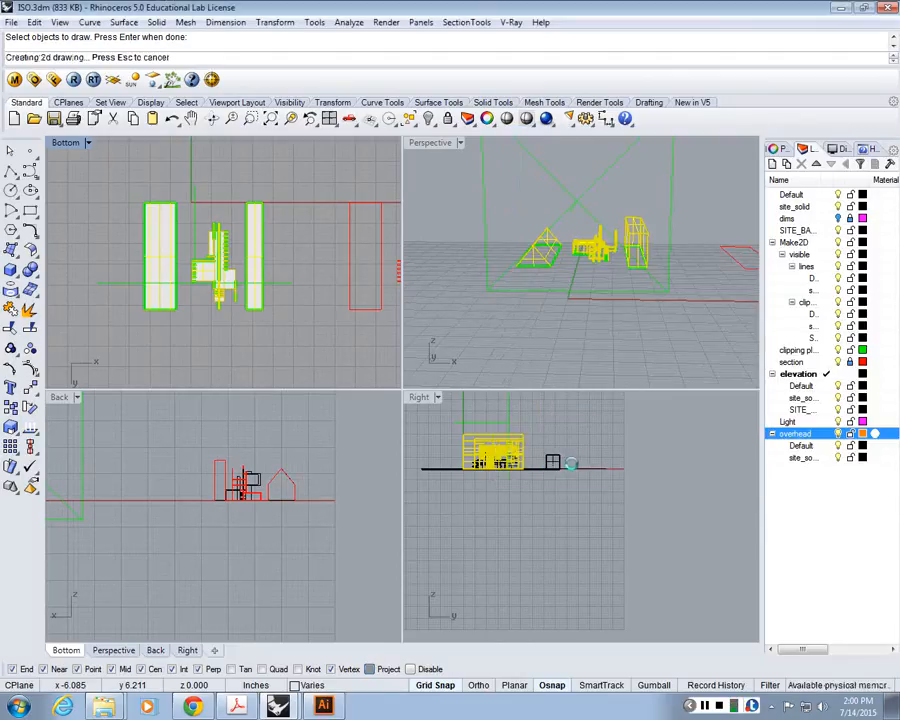
Try to move the new 2D linework away from the clipped buildings in the Bottom view
text(m)
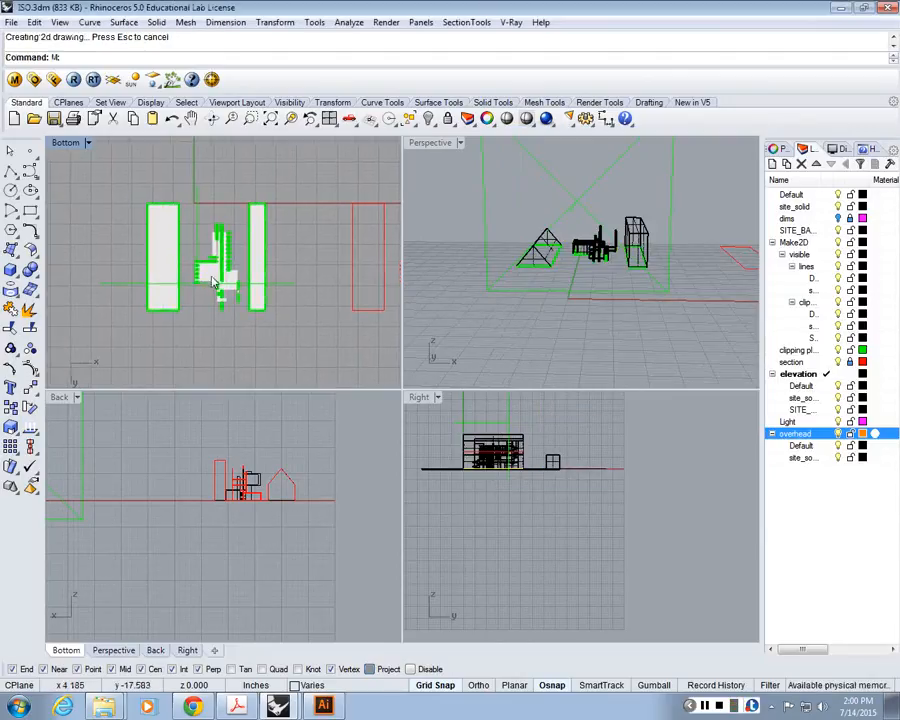
key(Return)
scroll(213, 275, down, 6)
click(212, 263)
click(278, 187)
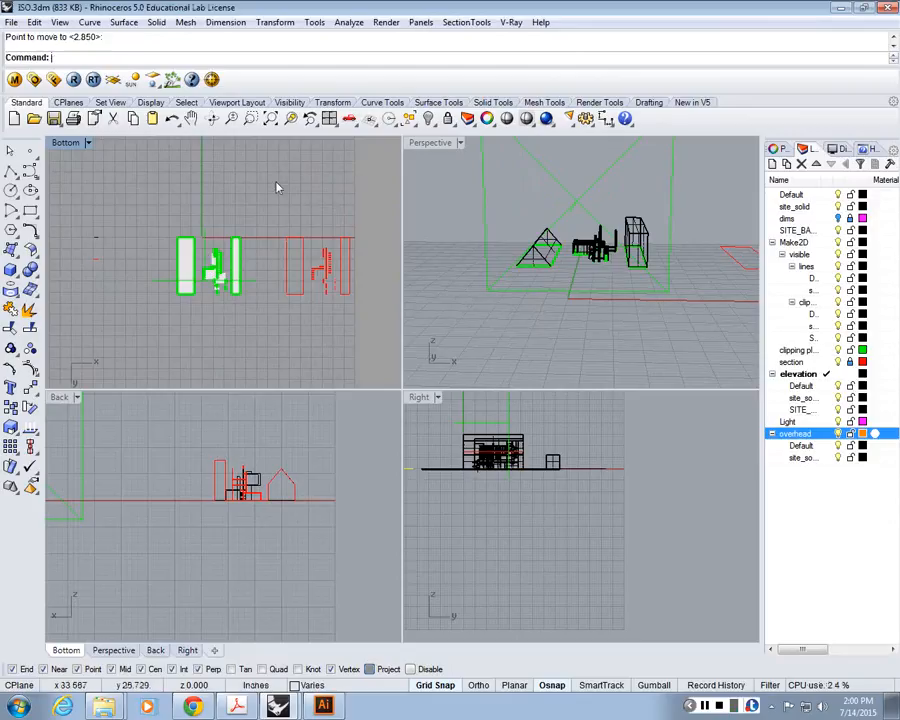
Display the Bottom view in wireframe
scroll(278, 187, down, 2)
click(68, 143)
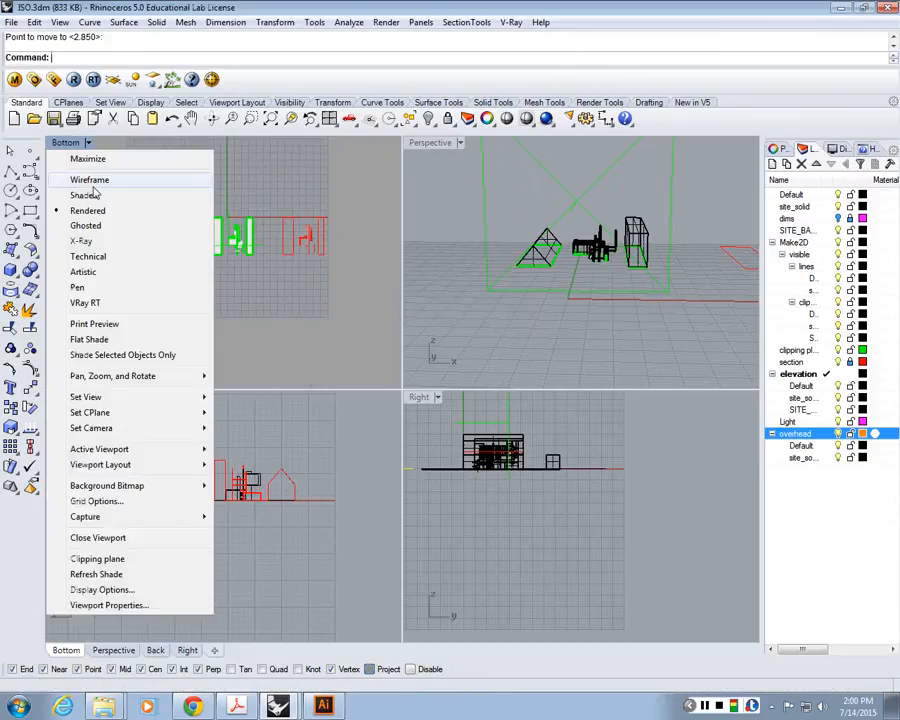
click(90, 177)
scroll(230, 232, up, 8)
scroll(153, 210, down, 3)
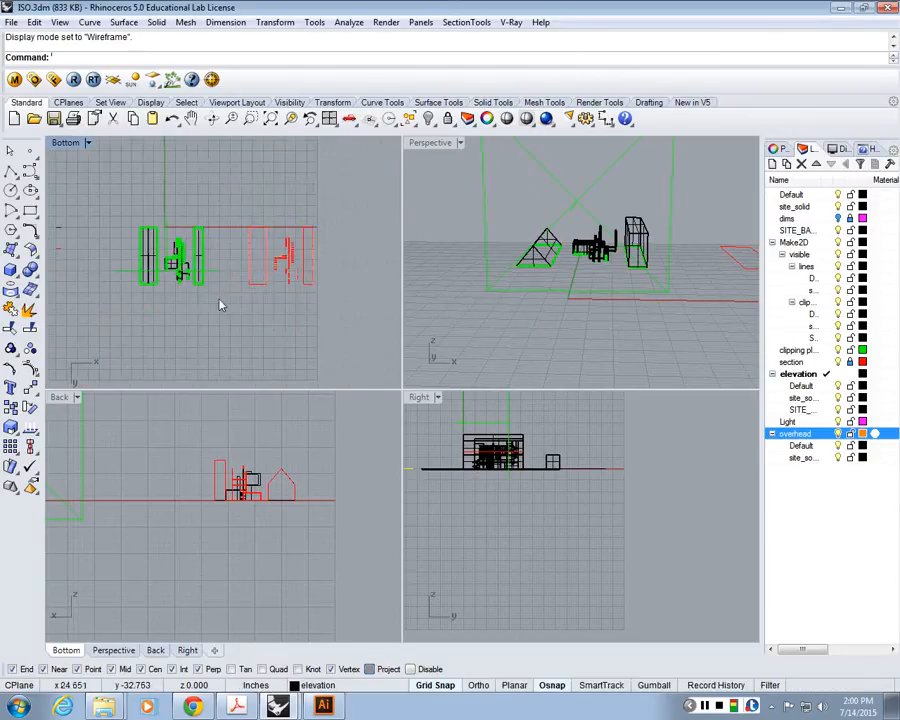
scroll(153, 210, up, 3)
Try to select the objects on the overhead layer and look for the new linework in the Bottom view
click(140, 215)
key(Escape)
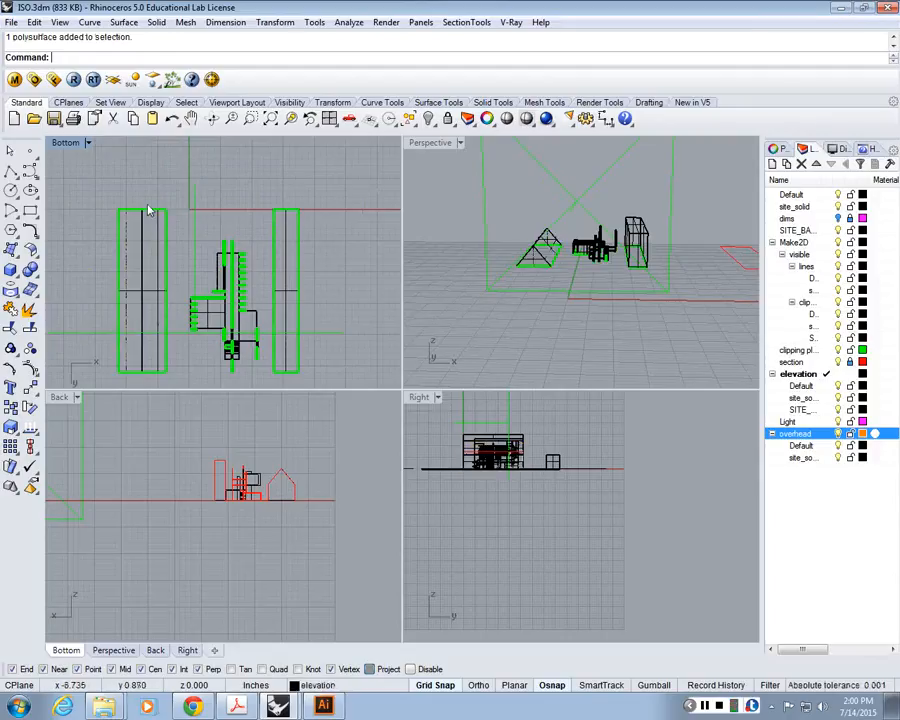
right_click(826, 437)
click(782, 337)
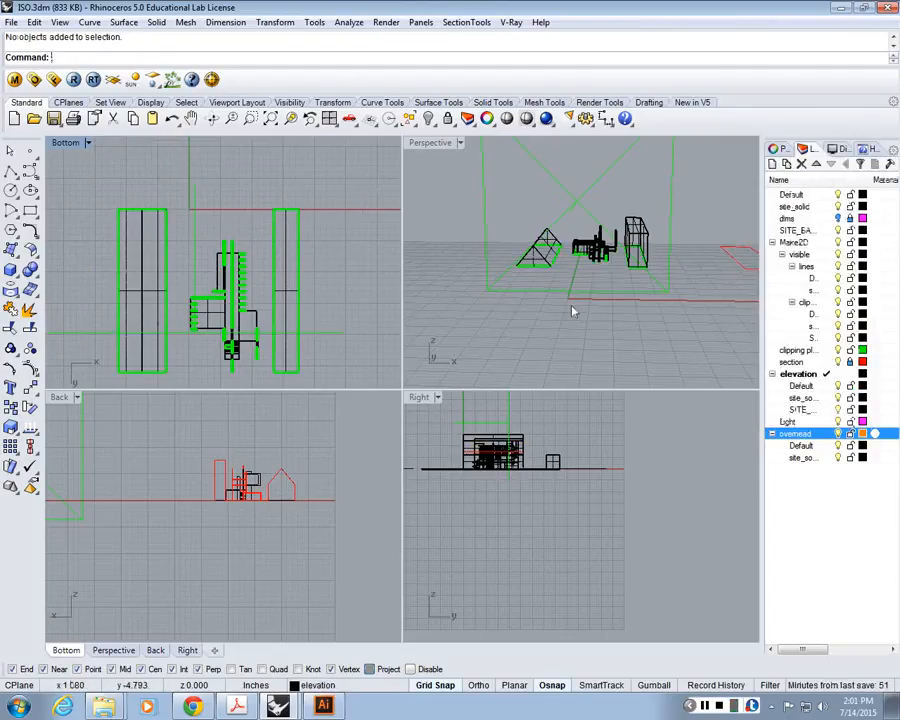
scroll(253, 214, down, 4)
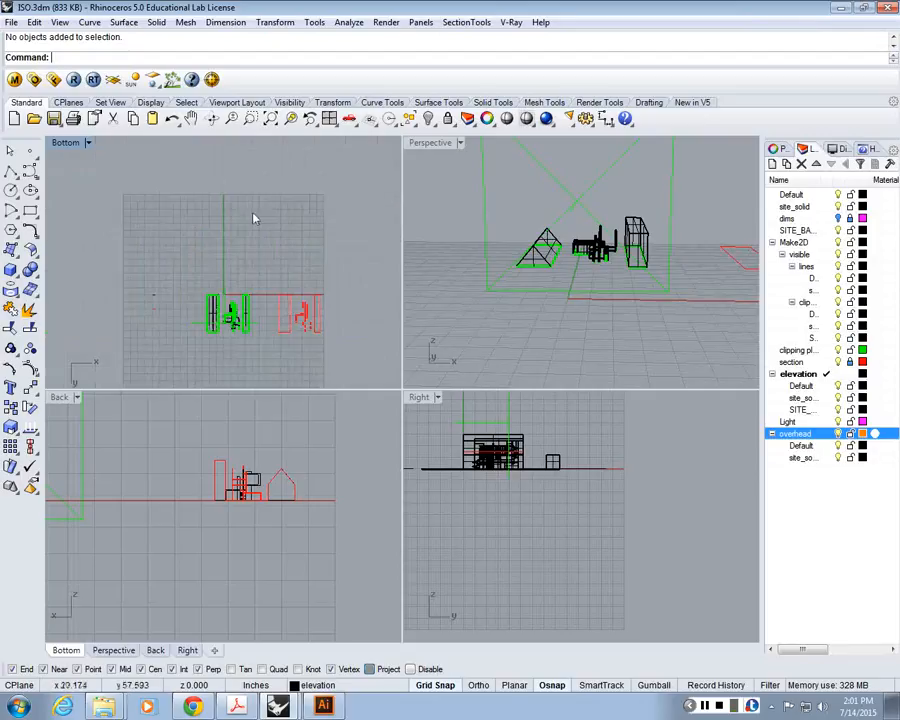
scroll(278, 448, down, 6)
scroll(168, 440, up, 6)
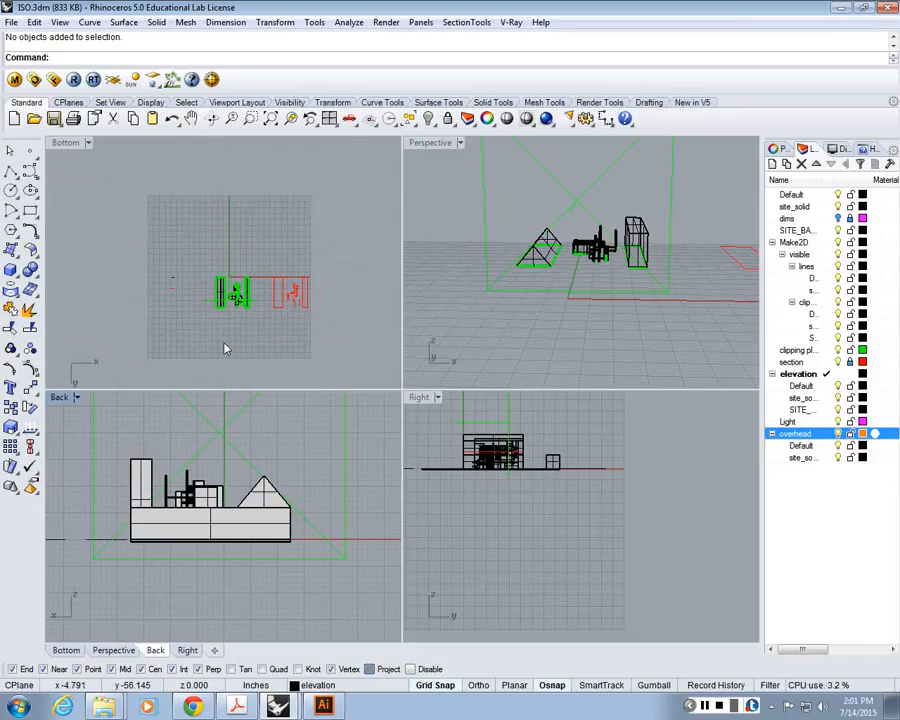
Run Make2D on the clipped buildings in the wireframe Bottom view with tangent edges shown and visible lines on the overhead layer
text(M)
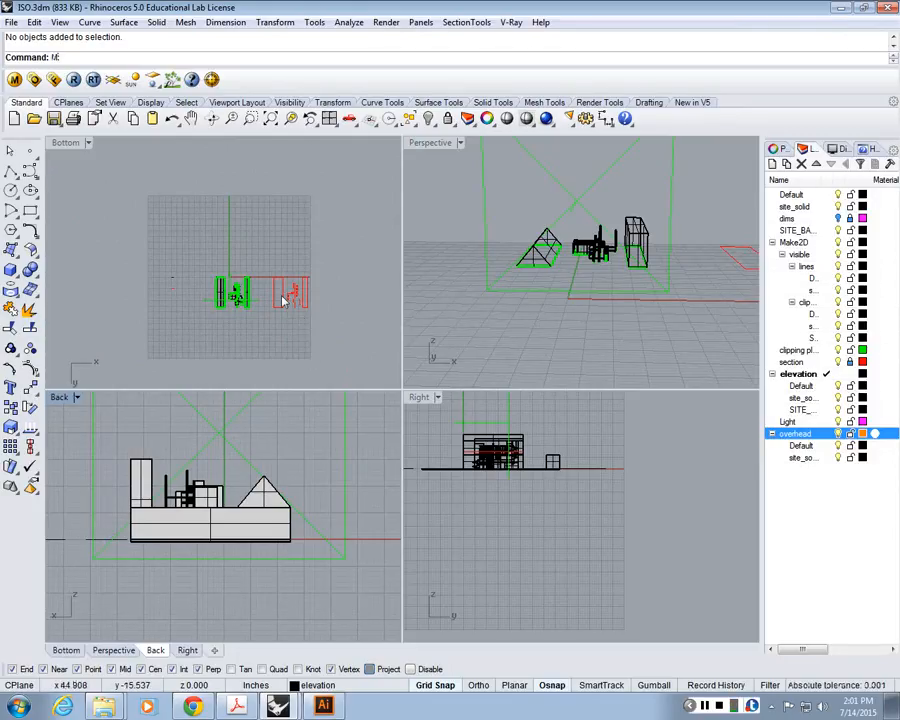
text(ake2D)
key(Return)
scroll(272, 272, up, 3)
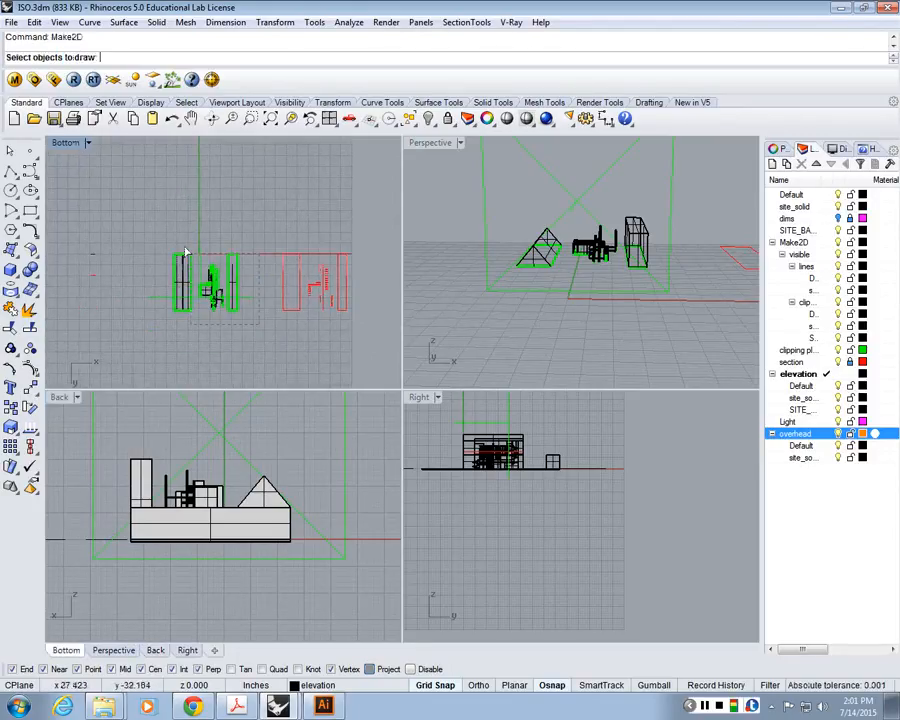
key(ctrl+a)
scroll(187, 287, up, 3)
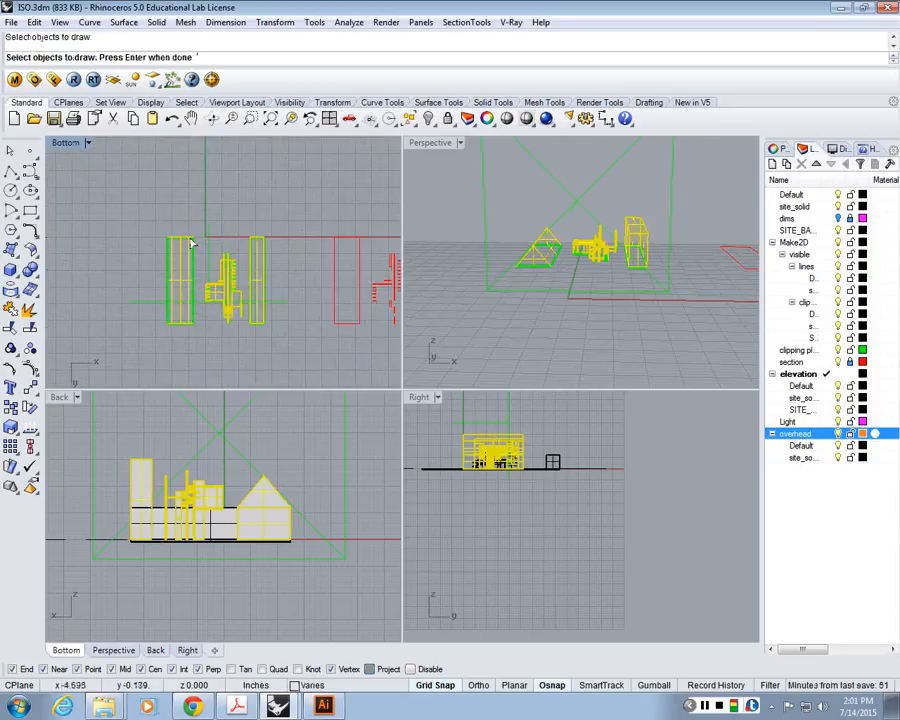
key(Return)
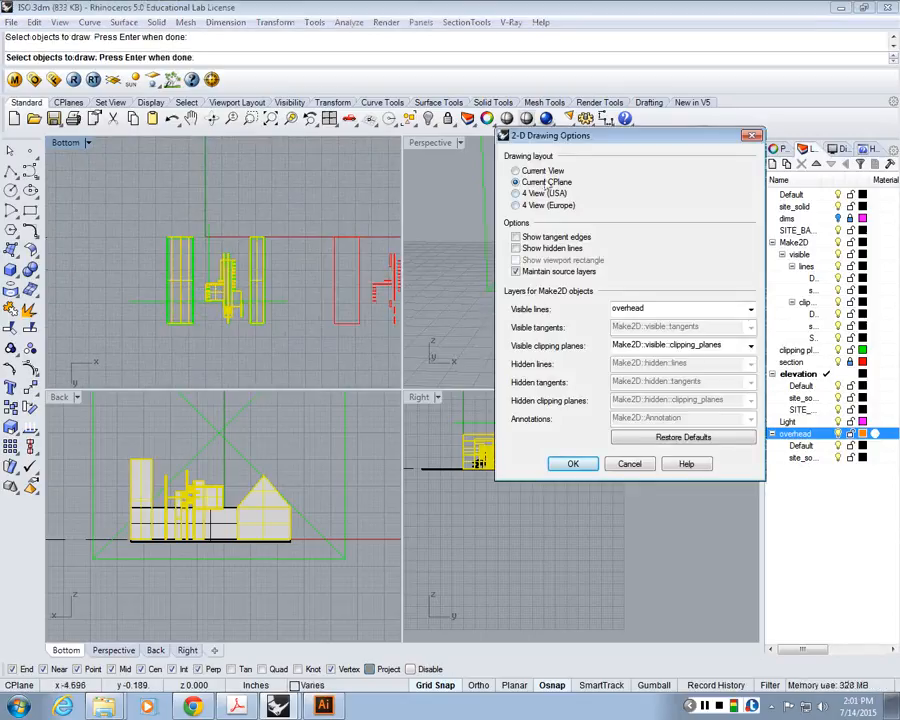
click(518, 237)
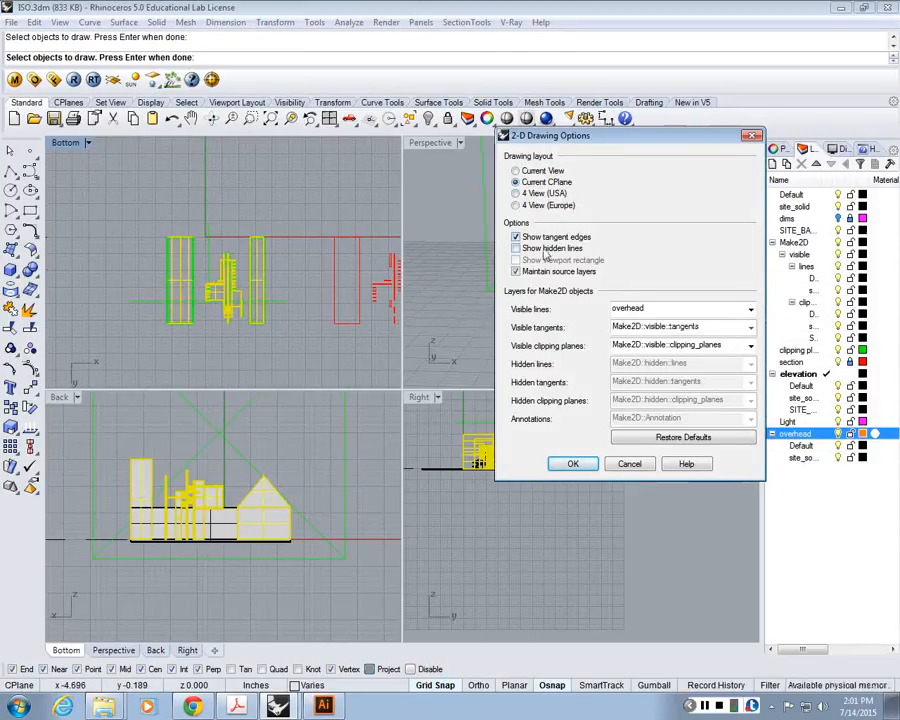
click(572, 466)
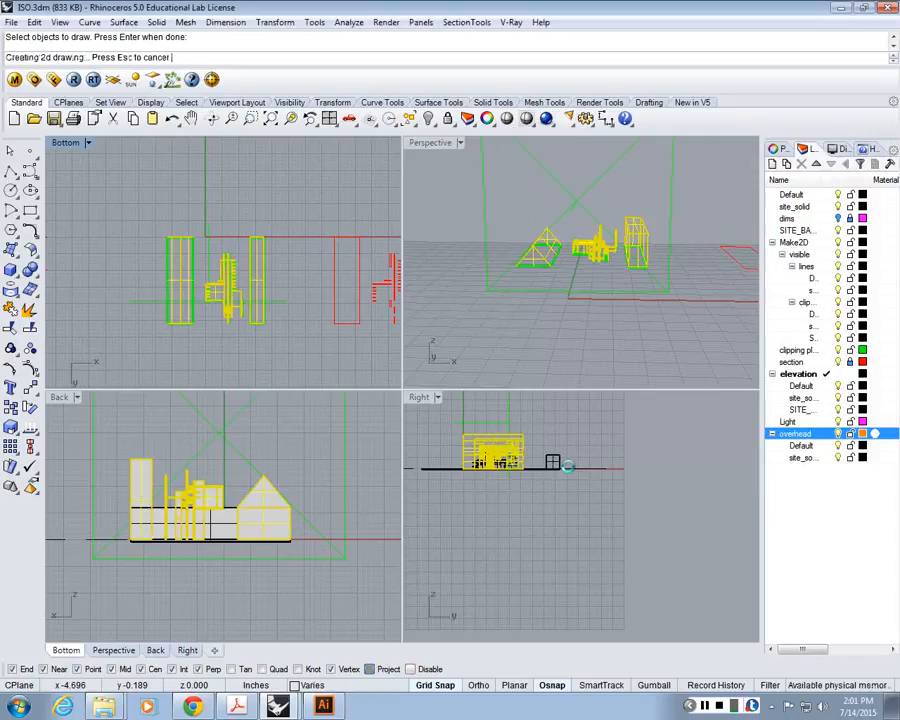
Move the 2D drawing with tangent edges clear of the model in the Bottom view
text(m)
key(Return)
scroll(237, 252, down, 8)
click(231, 256)
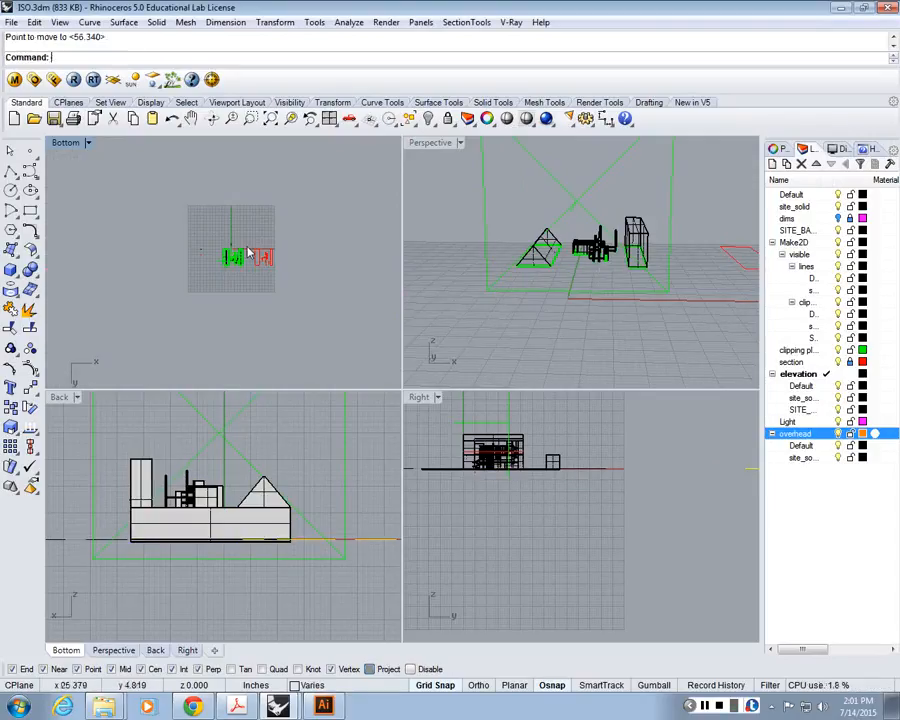
Switch the Bottom viewport in the upper row to the Top view
click(242, 249)
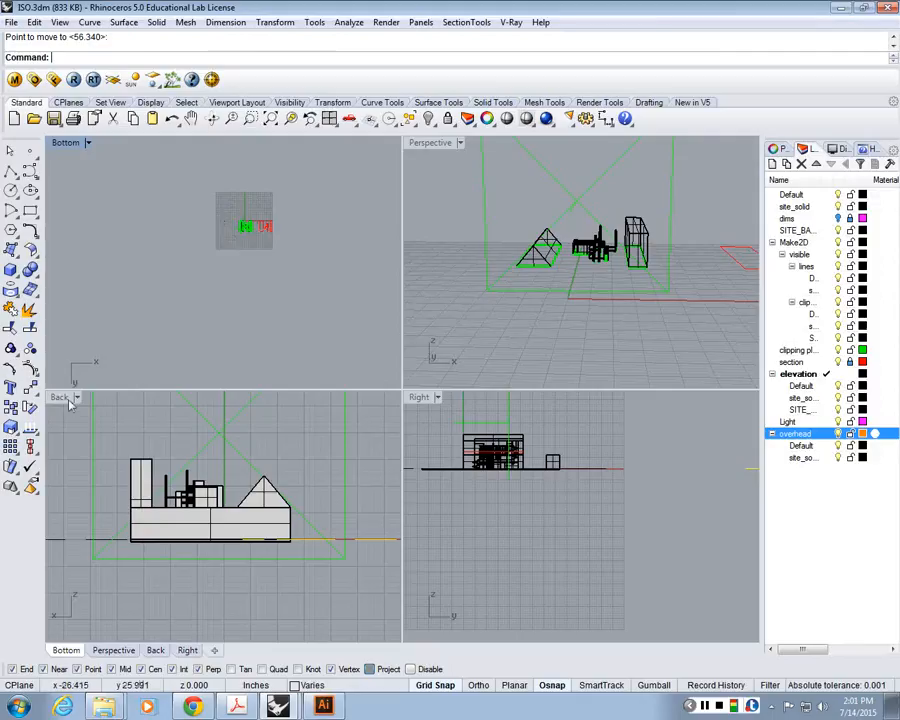
click(65, 142)
mouse_move(150, 397)
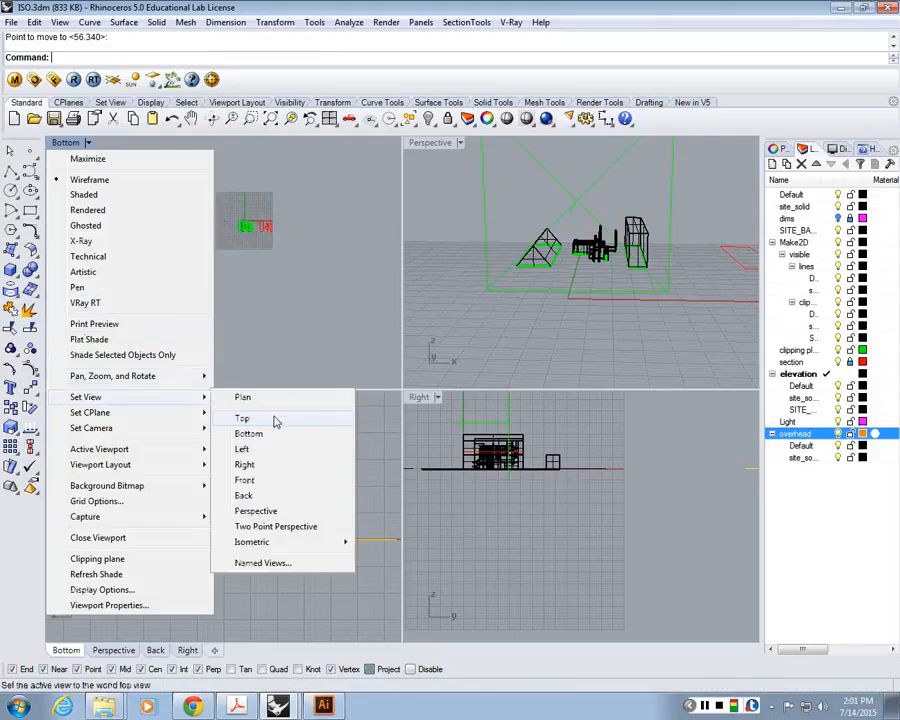
click(272, 418)
scroll(260, 299, up, 2)
right_drag(260, 298, 254, 253)
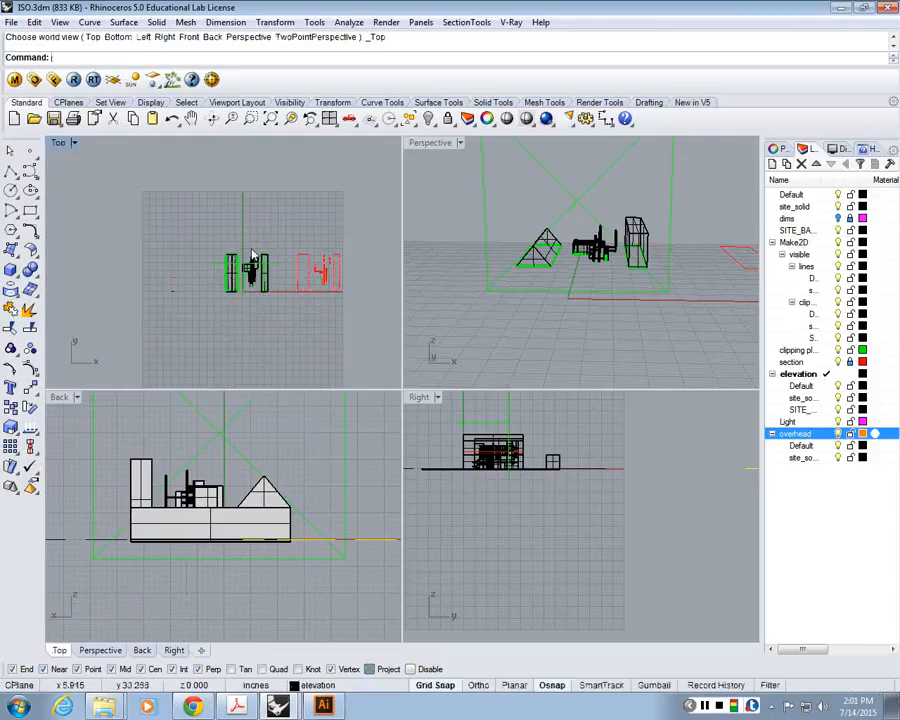
Try to move the 2D drawing away from the model in the Top view
right_drag(373, 504, 289, 481)
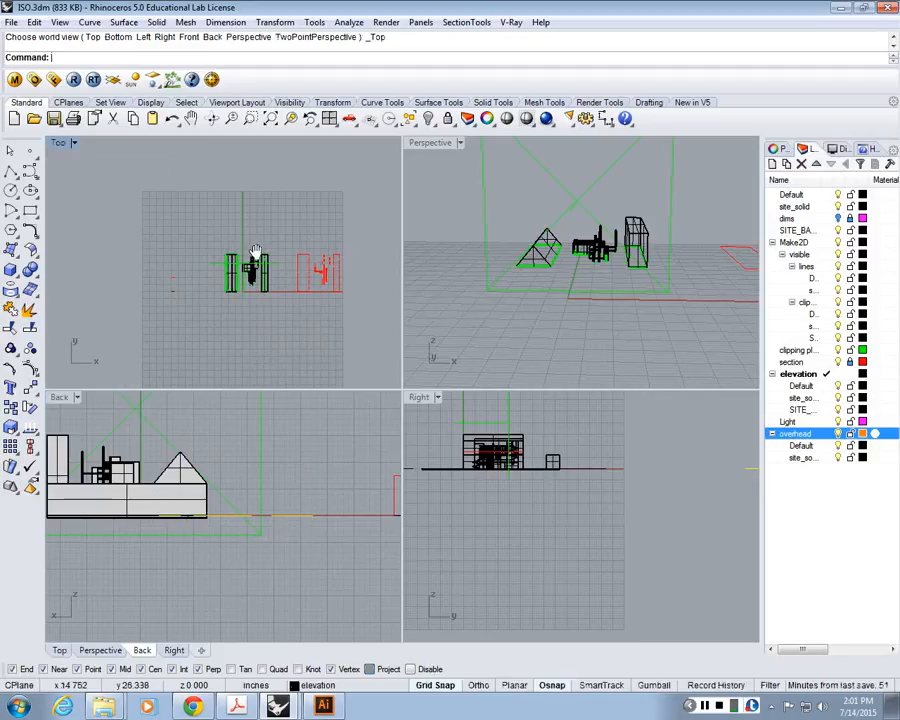
scroll(220, 250, down, 3)
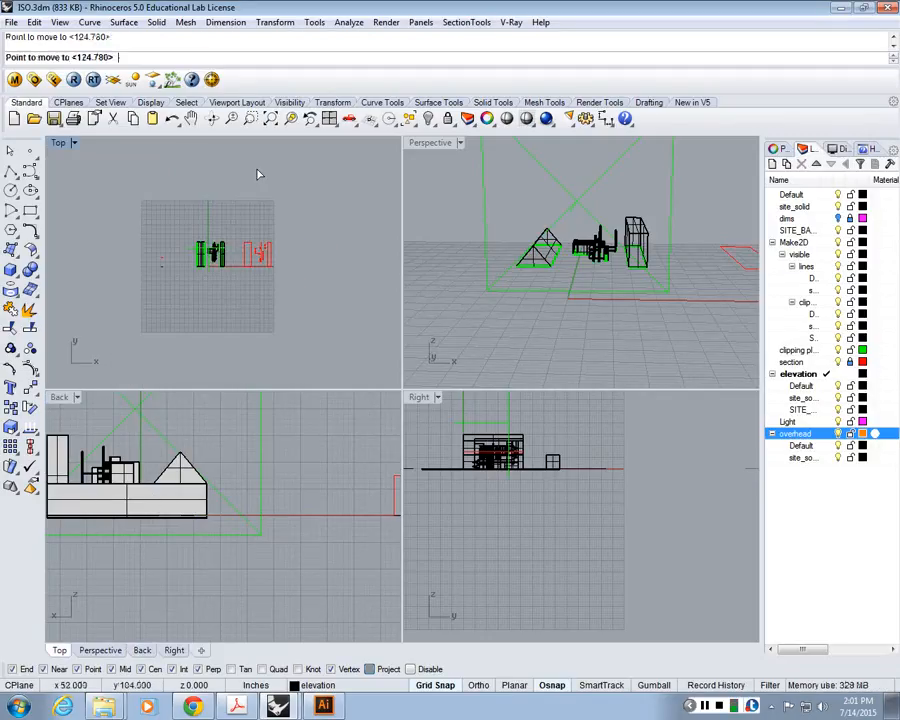
scroll(215, 245, up, 1)
scroll(205, 248, down, 2)
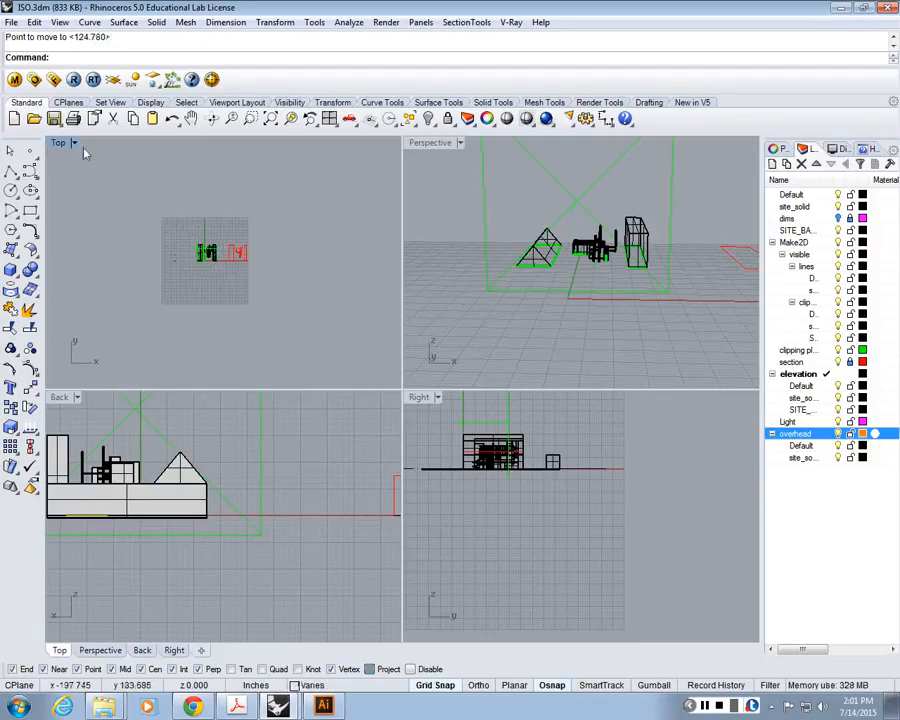
scroll(205, 220, up, 3)
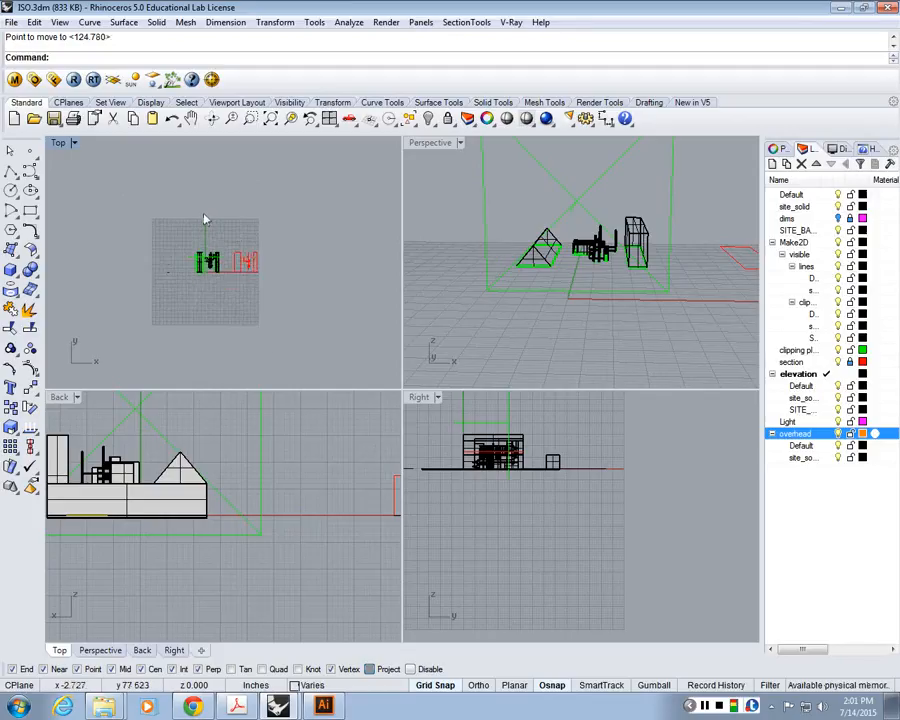
text(M)
key(Return)
click(224, 277)
click(286, 173)
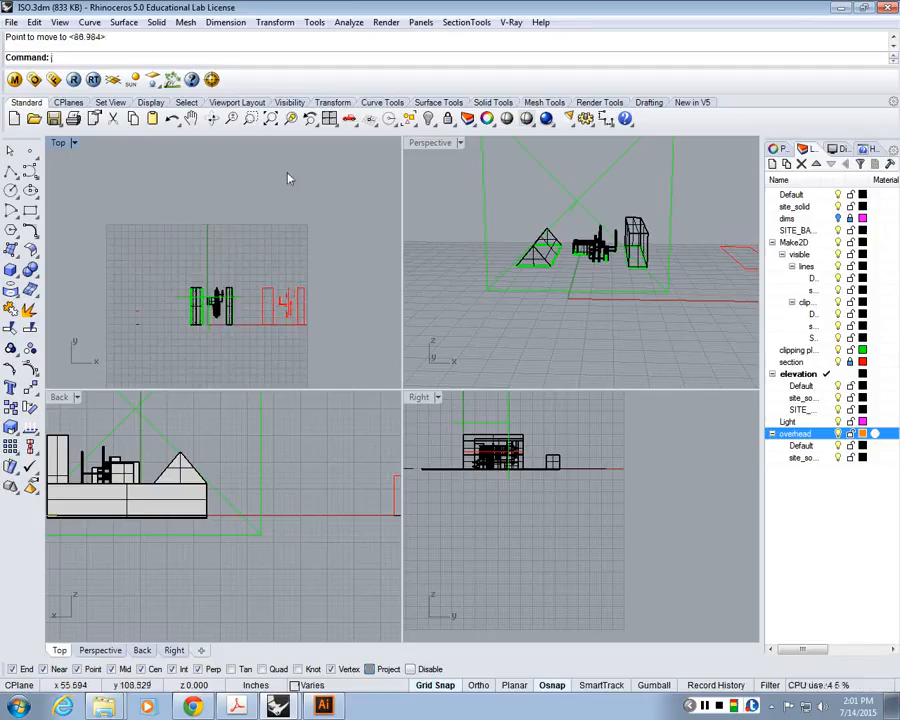
key(Escape)
right_drag(325, 286, 308, 259)
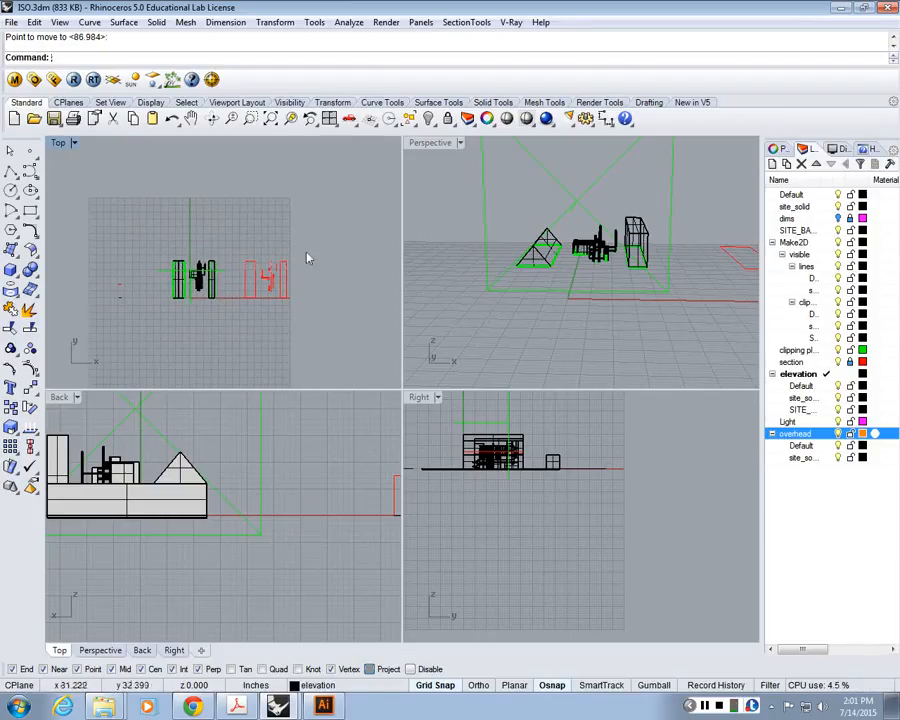
Show all hidden objects and check which views the horizontal clipping plane clips
text(Show)
key(Return)
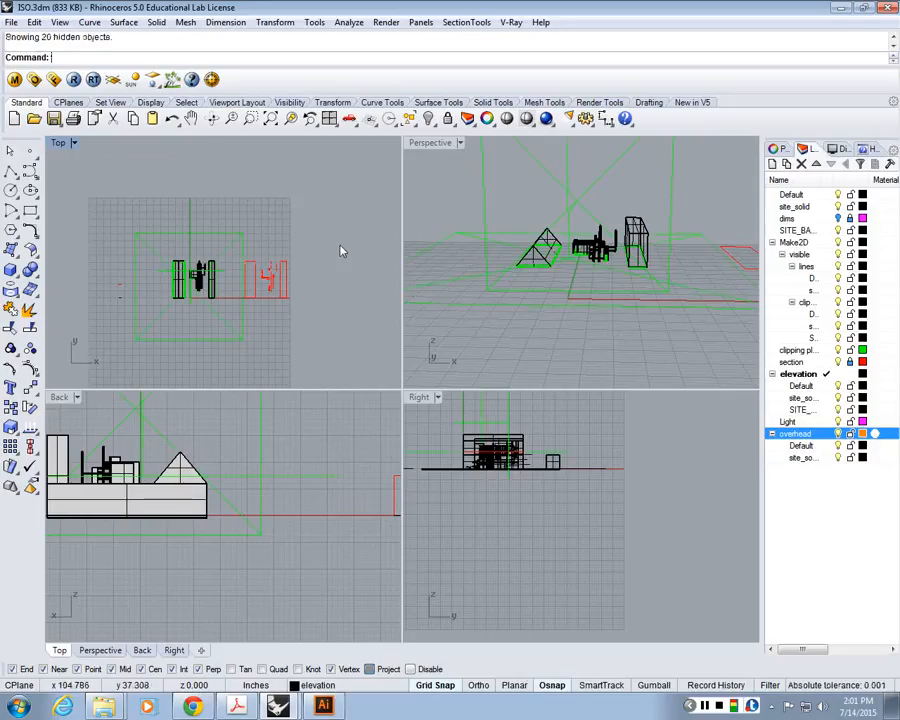
click(465, 235)
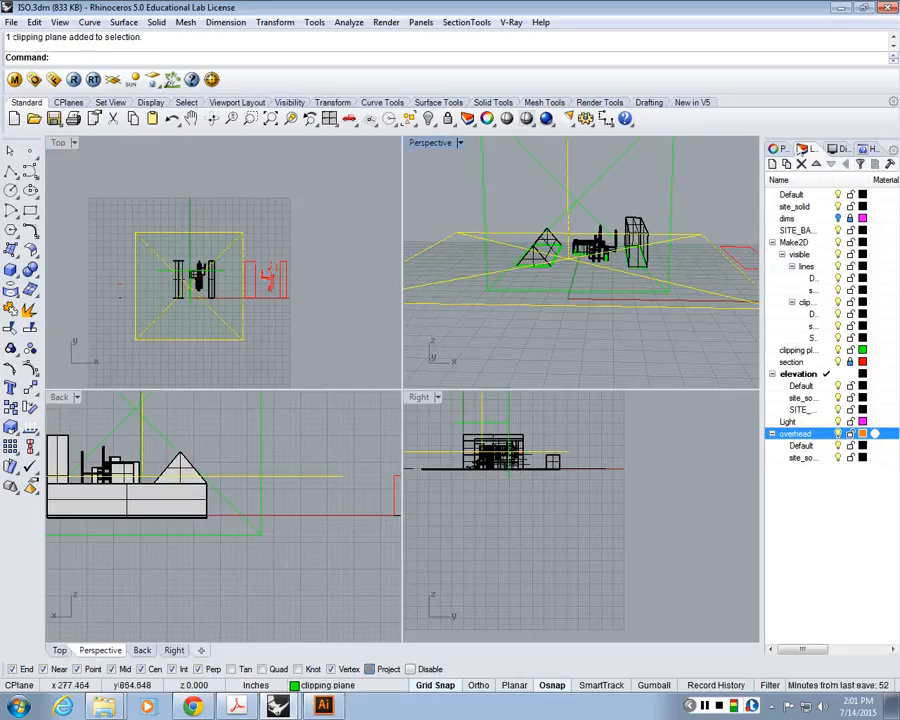
click(788, 148)
click(774, 259)
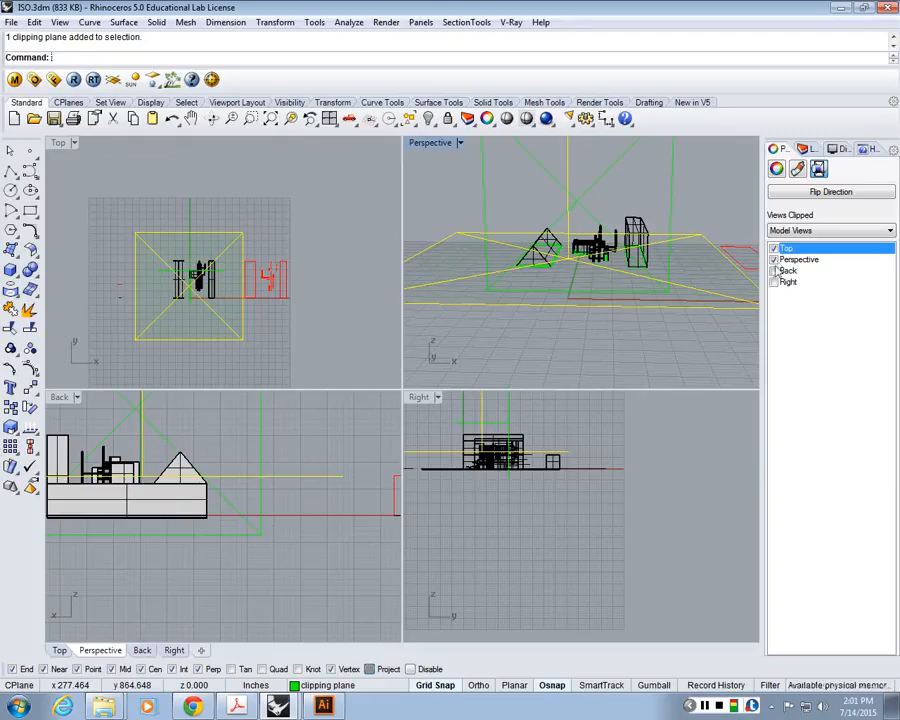
click(267, 346)
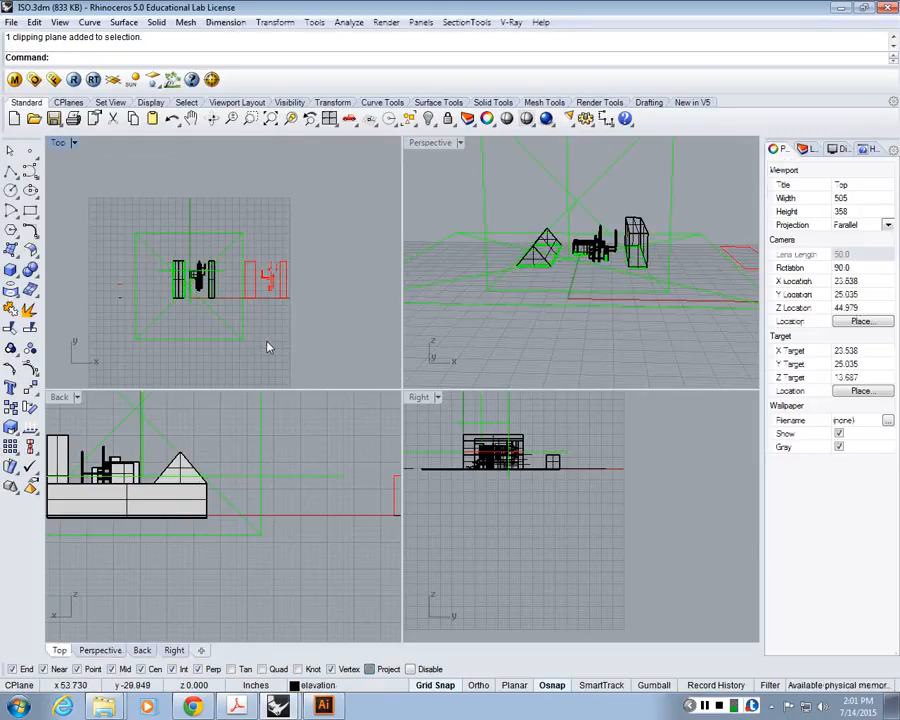
Undo the recent operations back past the Make2D drawing and the creation of the overhead layer
key(ctrl+z)
key(ctrl+z)
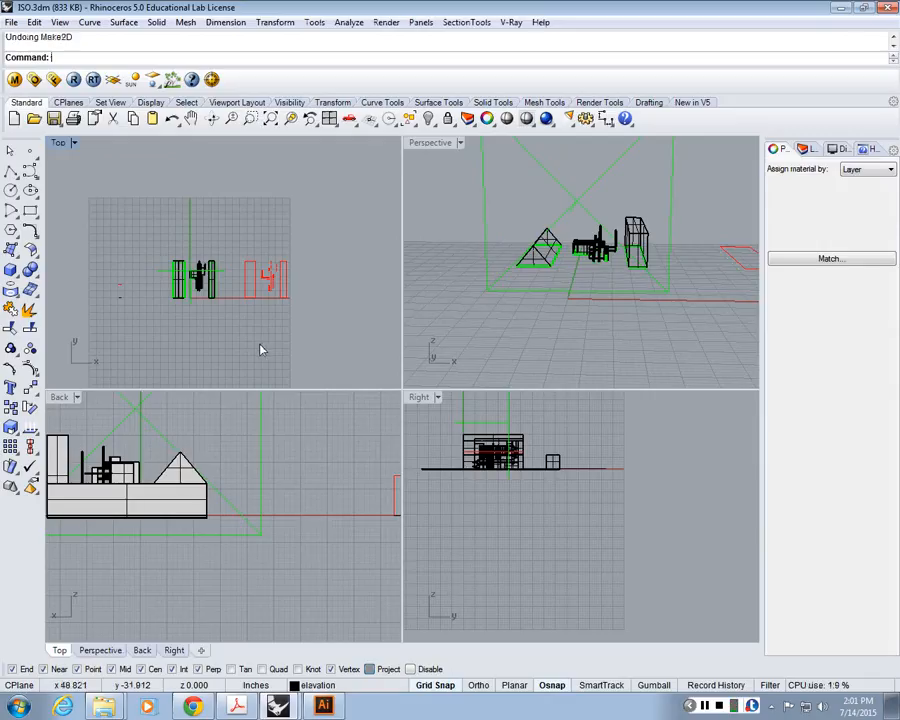
key(ctrl+z)
key(ctrl+z)
key(ctrl+z)
right_drag(211, 245, 280, 269)
Create a new layer named overhead
click(806, 148)
click(773, 164)
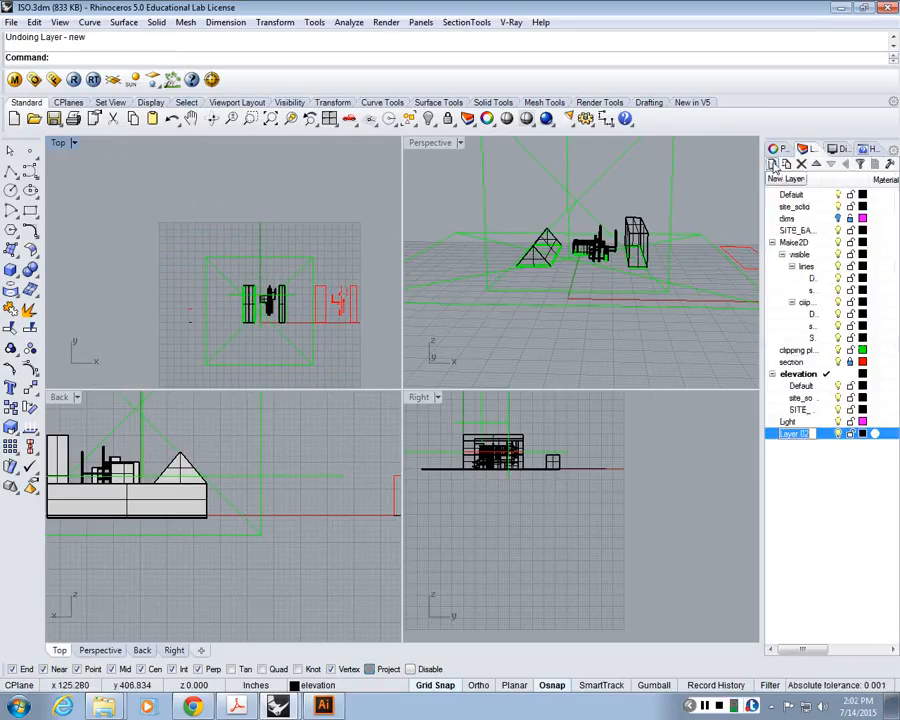
text(overhead)
key(Return)
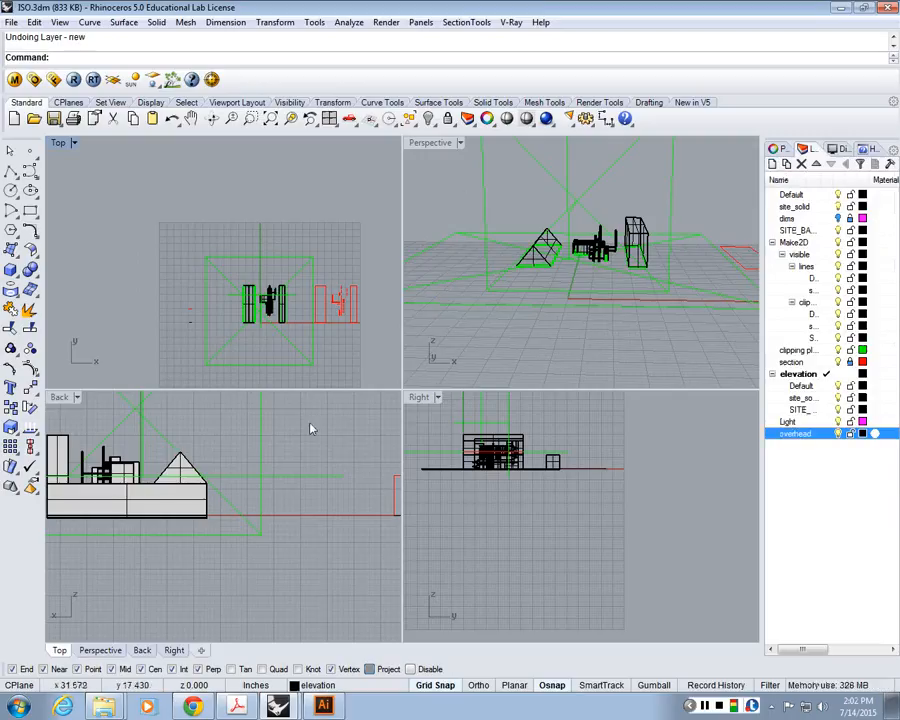
Switch the Back viewport to the Bottom view and fit the model in it
right_drag(143, 454, 230, 491)
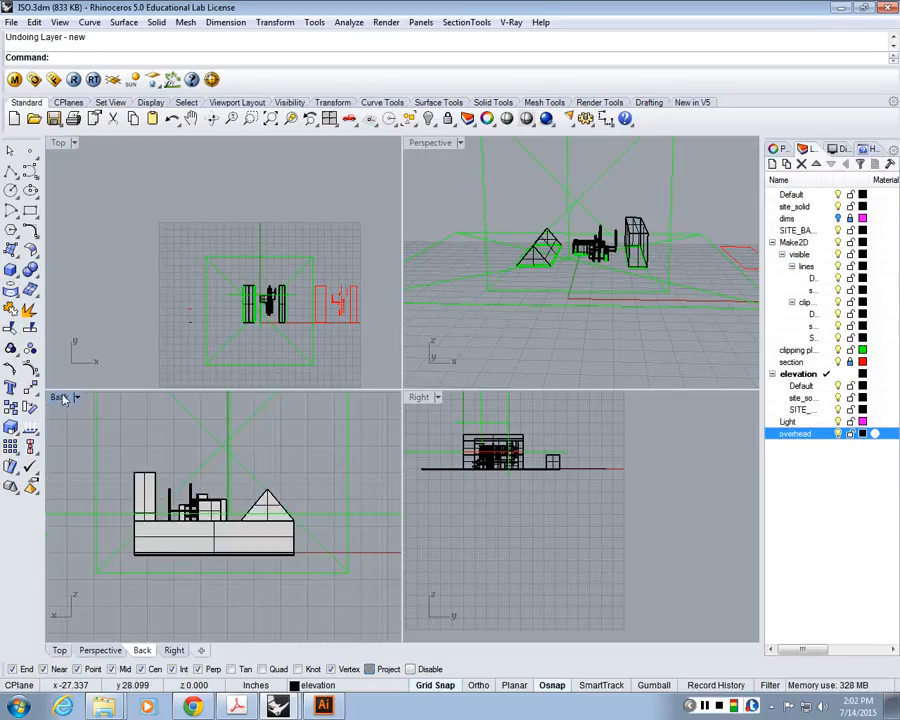
click(62, 399)
mouse_move(228, 473)
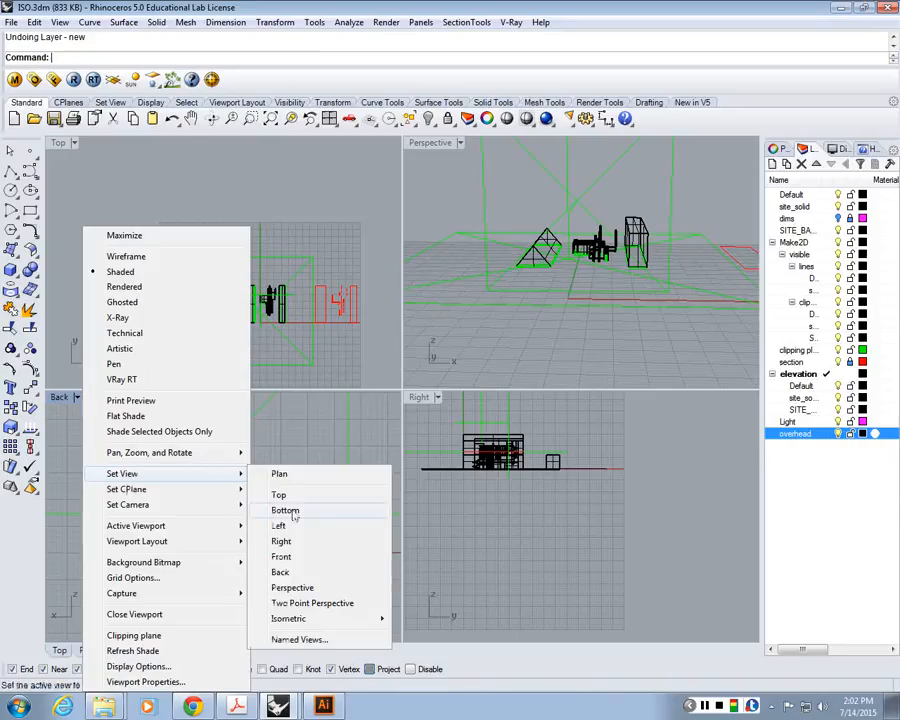
click(289, 455)
scroll(293, 514, down, 5)
Make the horizontal clipping plane clip the Bottom view and stop it clipping the Top view
click(300, 450)
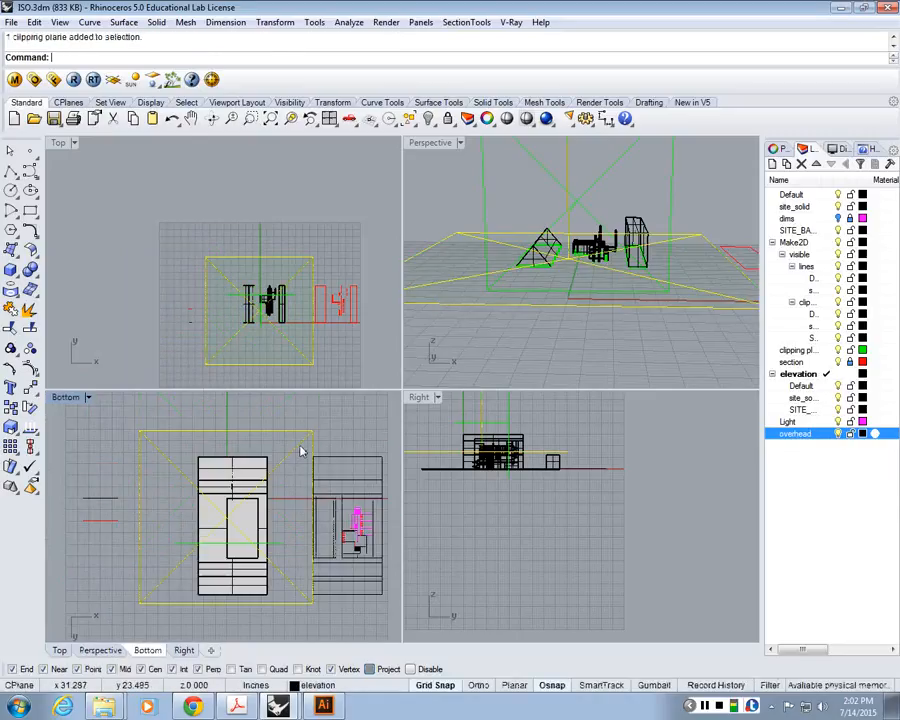
click(778, 148)
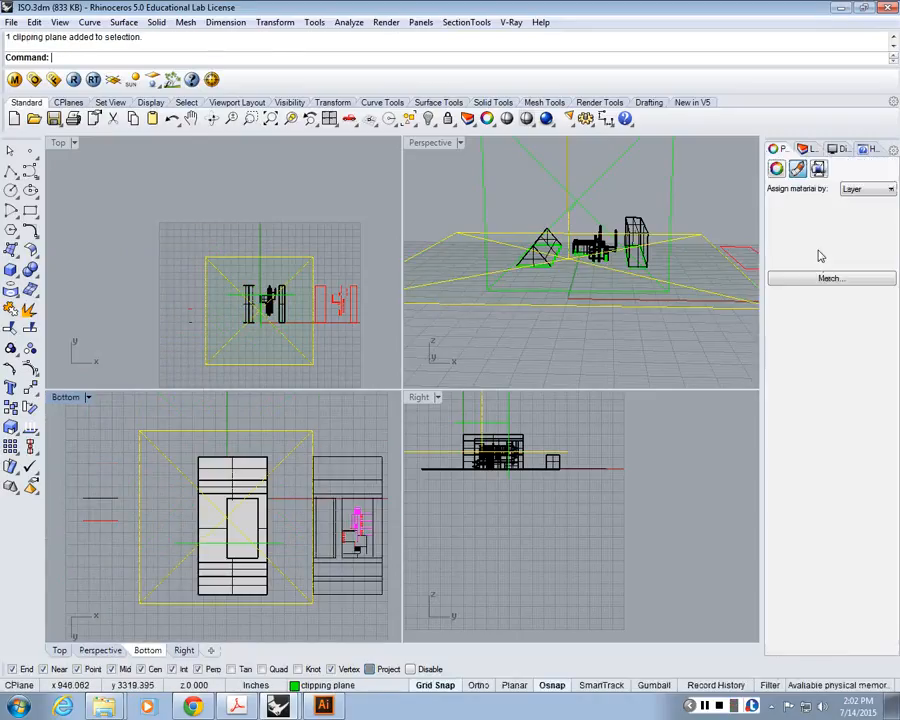
click(818, 168)
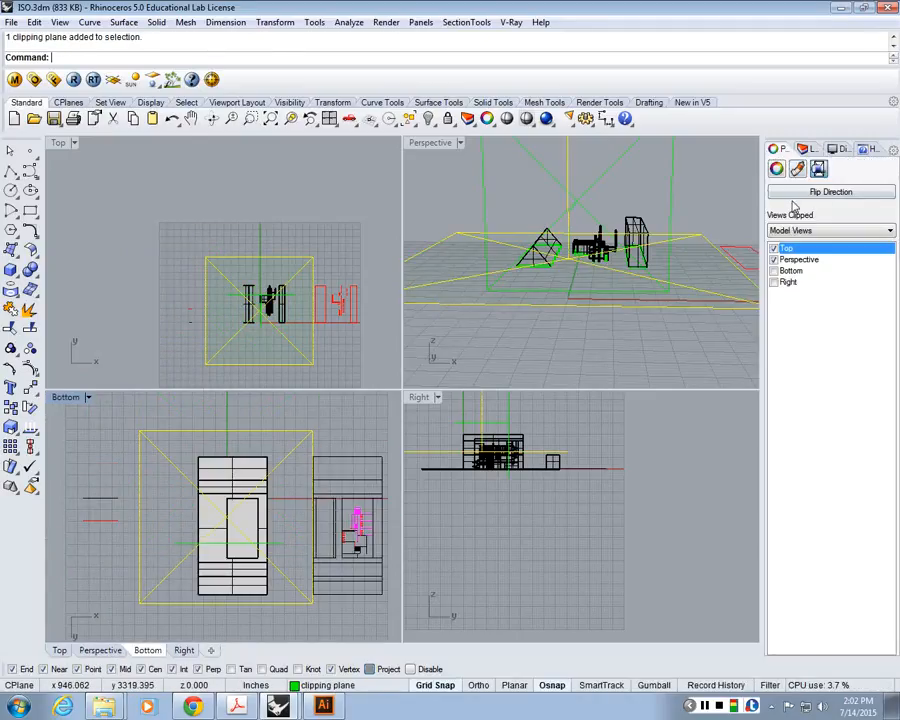
click(774, 271)
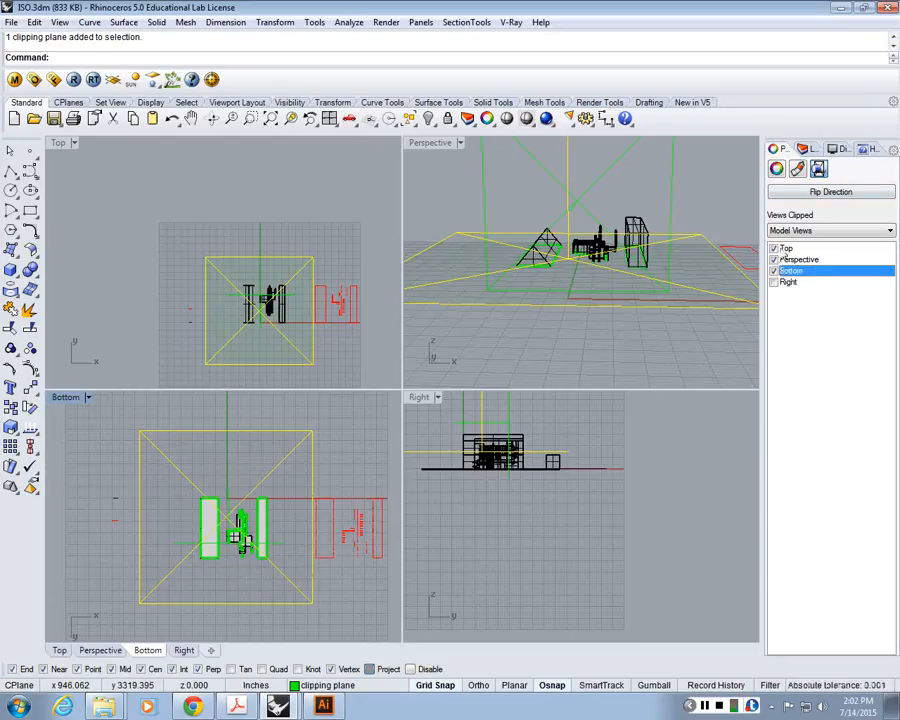
click(775, 249)
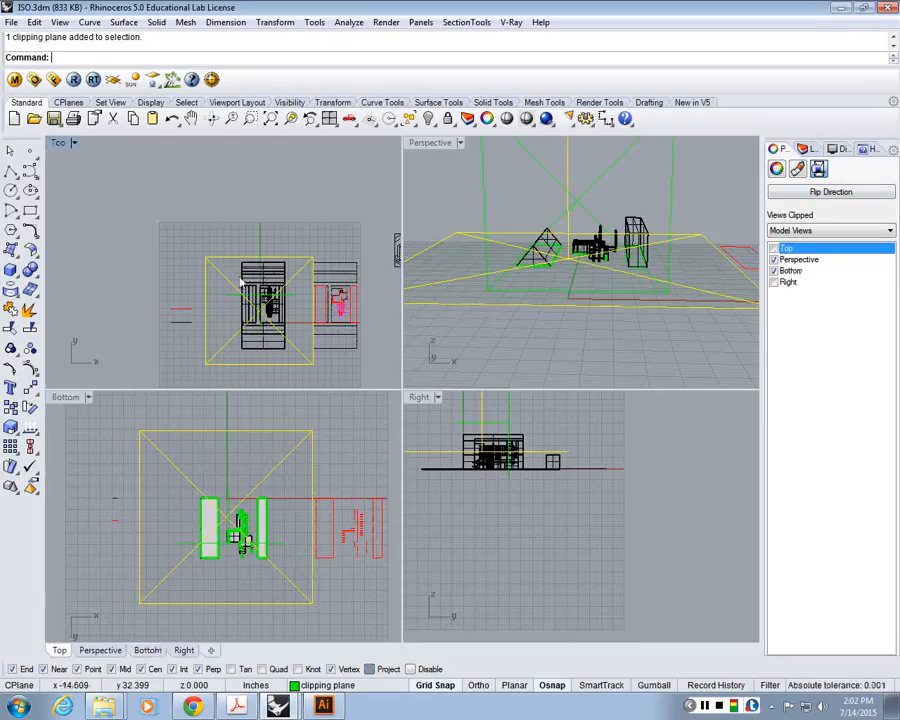
Run Make2D on the clipped buildings in the Bottom view, with visible lines on the overhead layer and tangent edges off
right_drag(236, 262, 174, 247)
scroll(196, 524, up, 5)
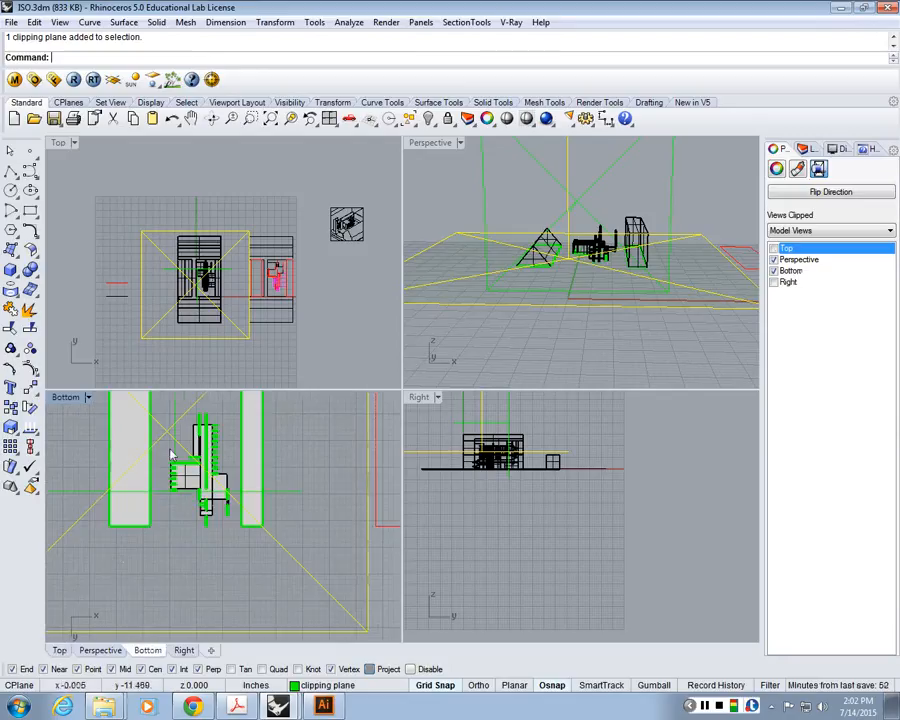
right_drag(190, 491, 192, 549)
click(189, 592)
right_click(189, 592)
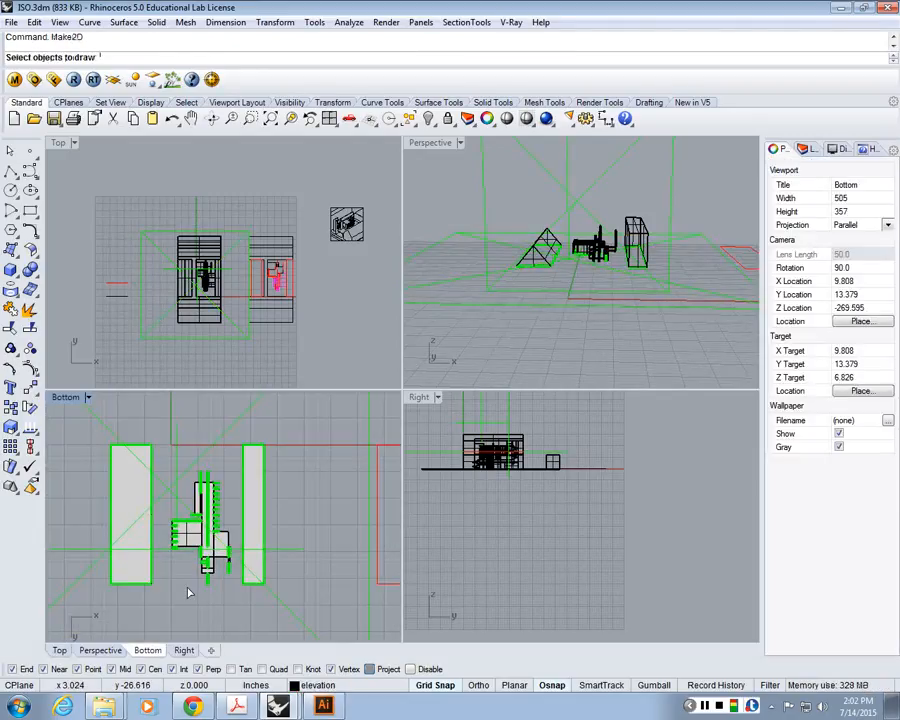
drag(312, 611, 202, 521)
drag(118, 436, 118, 436)
right_click(201, 452)
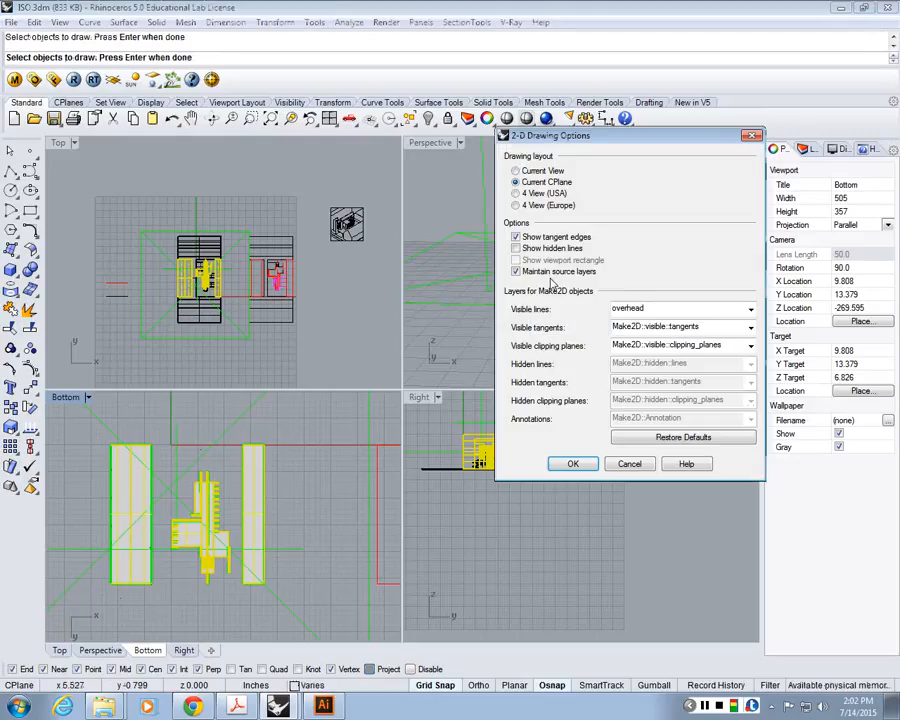
click(552, 237)
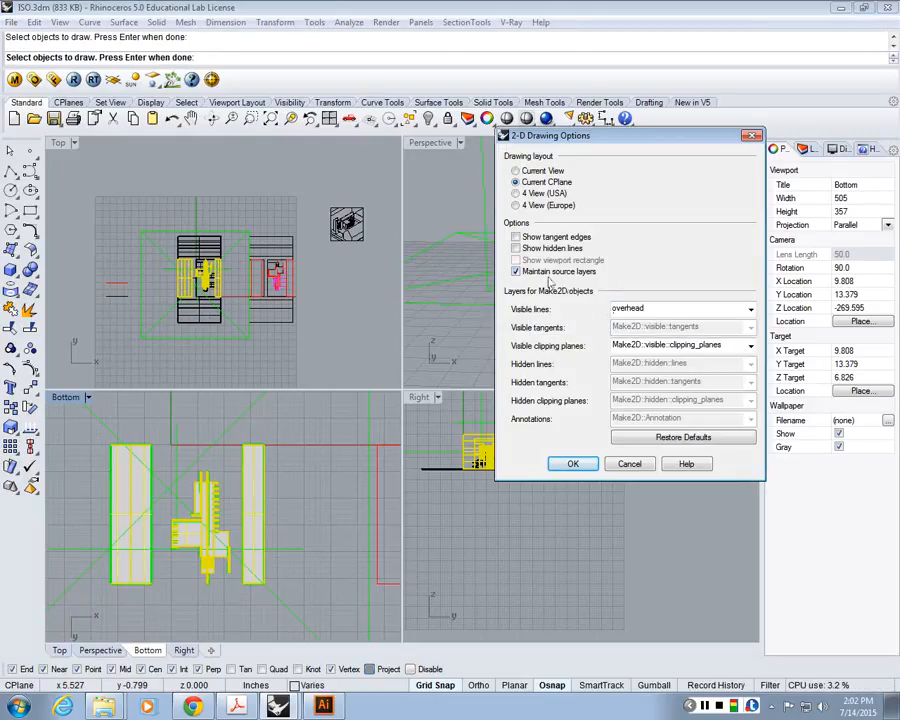
click(573, 465)
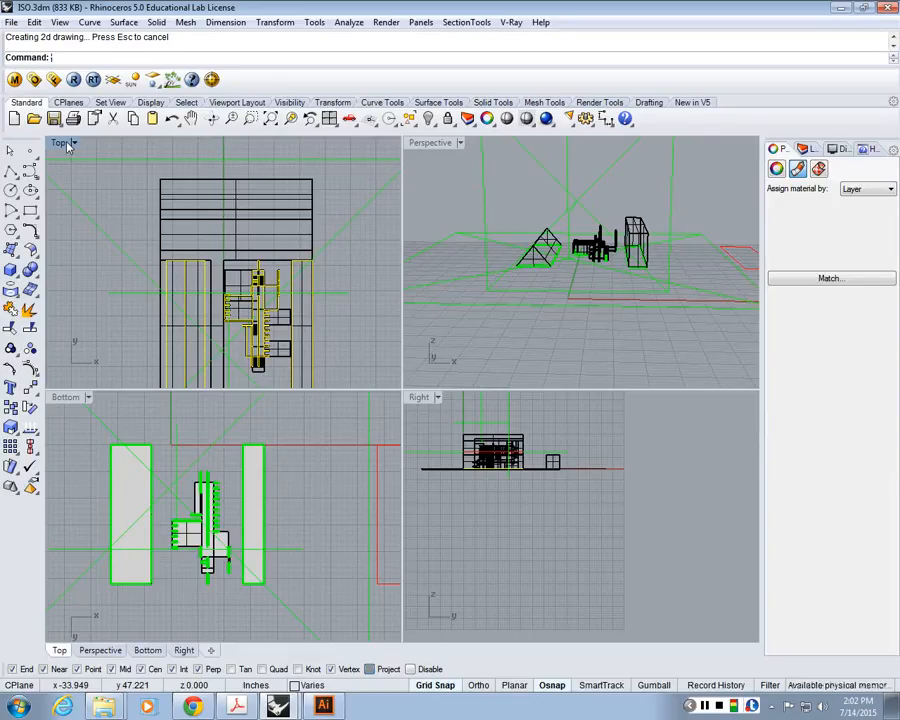
Try to move the new 2D drawing onto the plan drawing beside the model in the maximized Top view, and delete it
double_click(68, 147)
right_drag(275, 315, 189, 250)
scroll(189, 250, down, 10)
text(m)
key(Return)
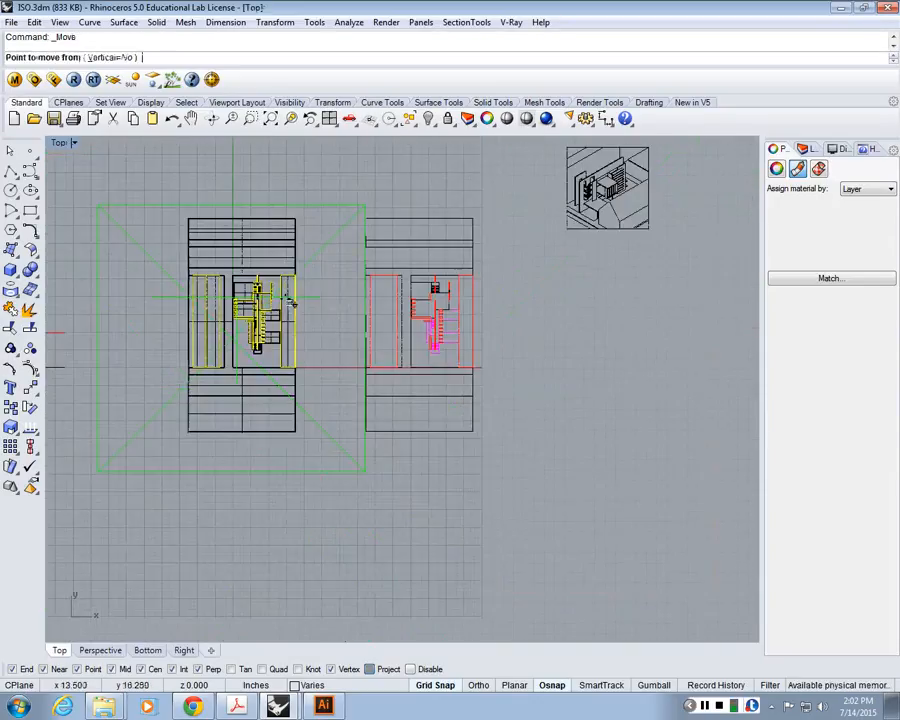
click(297, 289)
scroll(451, 291, up, 5)
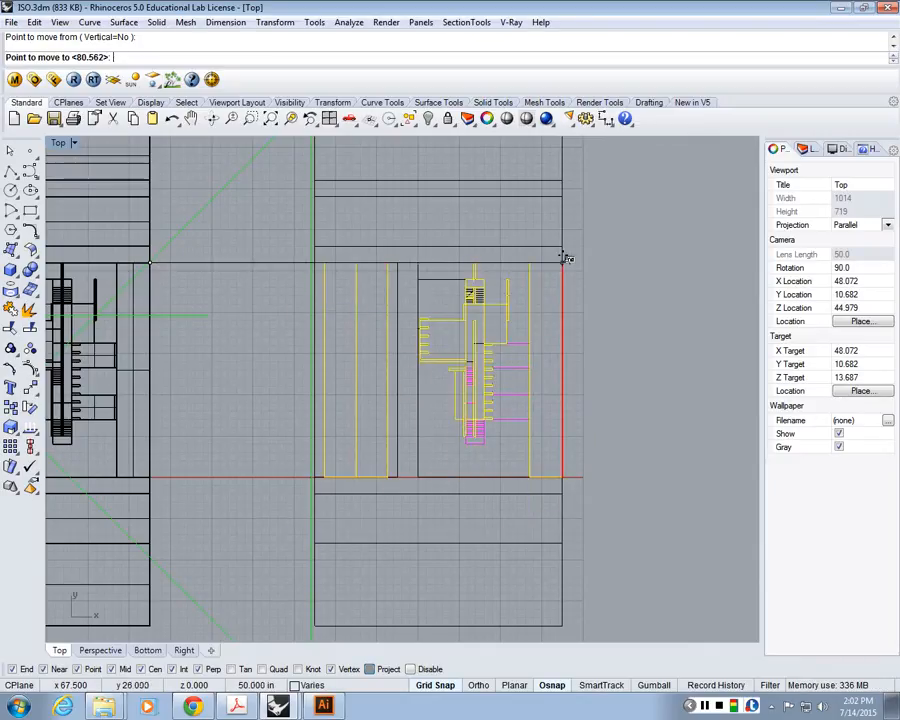
scroll(566, 259, down, 4)
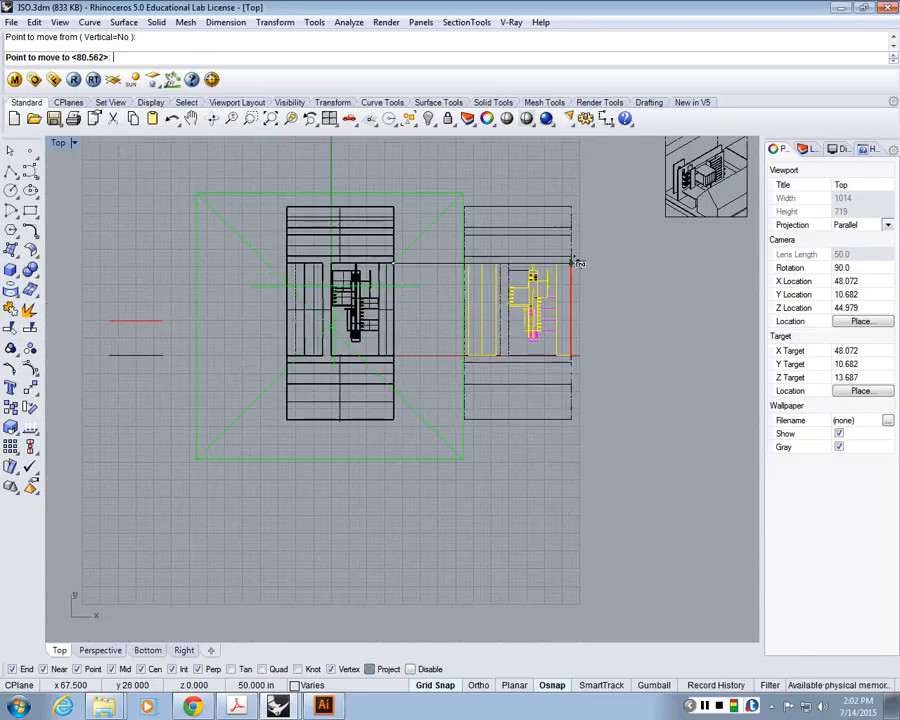
key(Escape)
key(Delete)
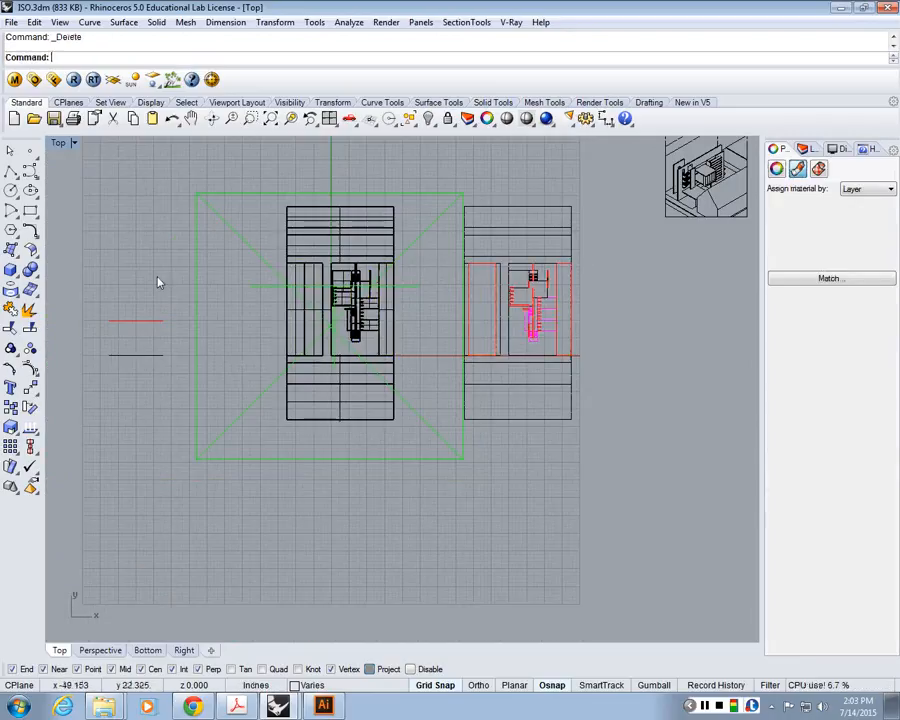
In the maximized Perspective view, make the horizontal clipping plane clip the Top view instead of the Bottom view and flip its direction
double_click(59, 143)
double_click(424, 143)
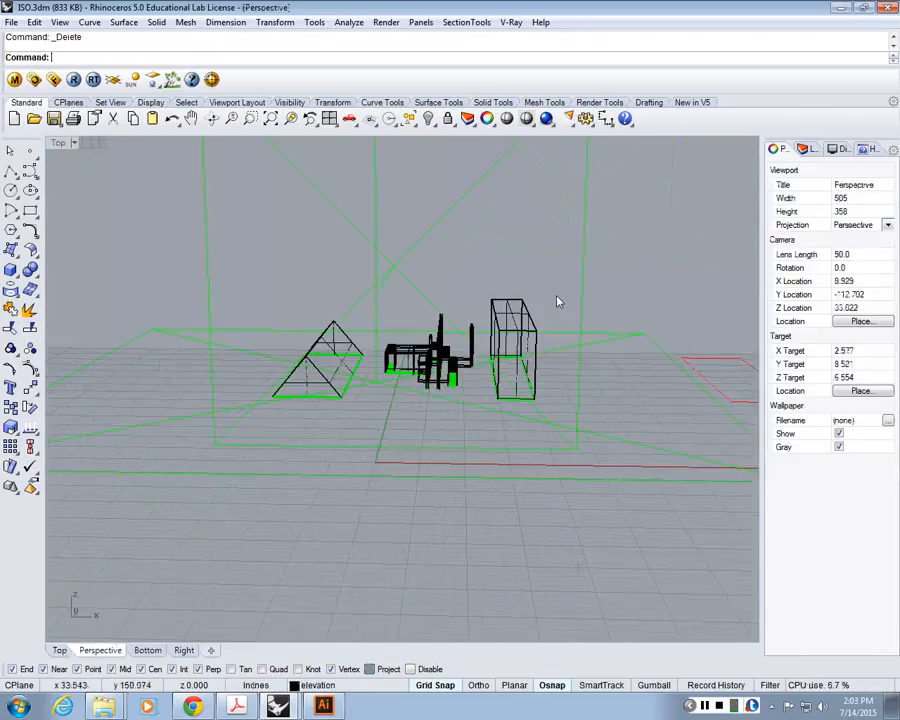
right_drag(557, 299, 341, 283)
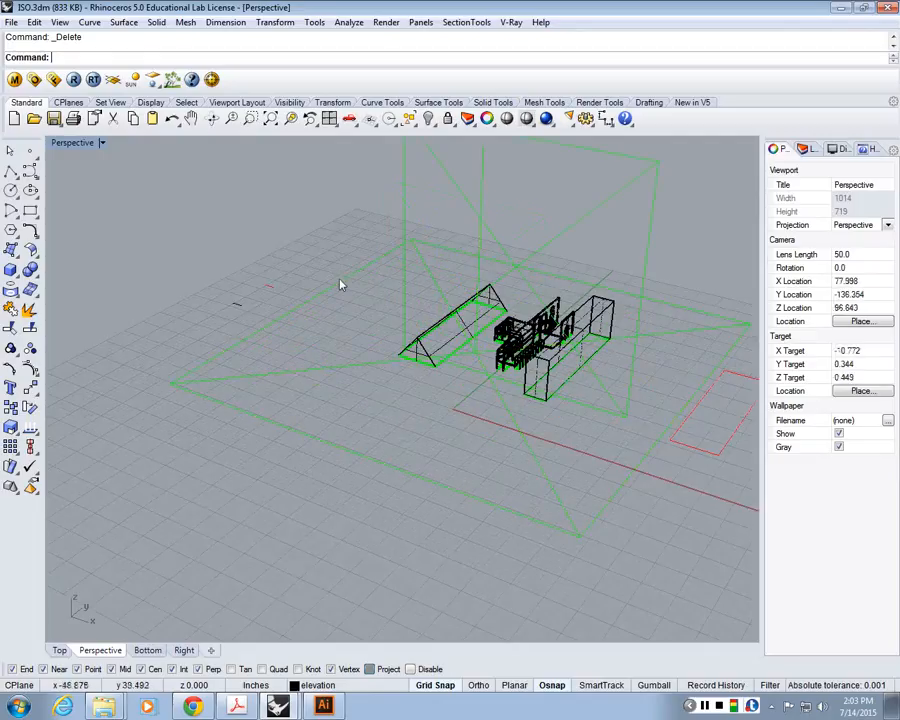
click(340, 285)
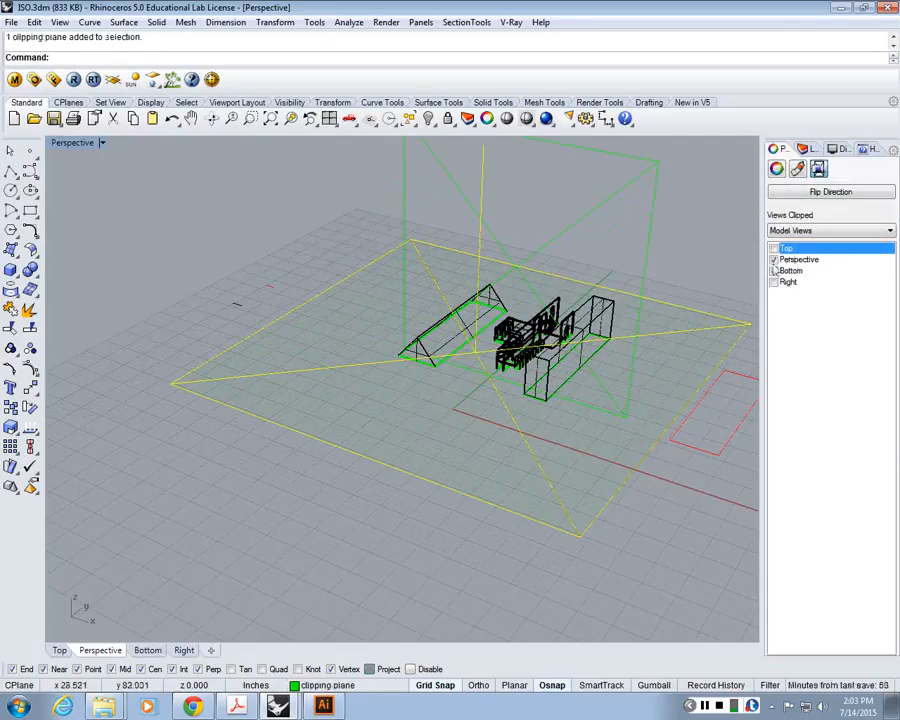
click(773, 271)
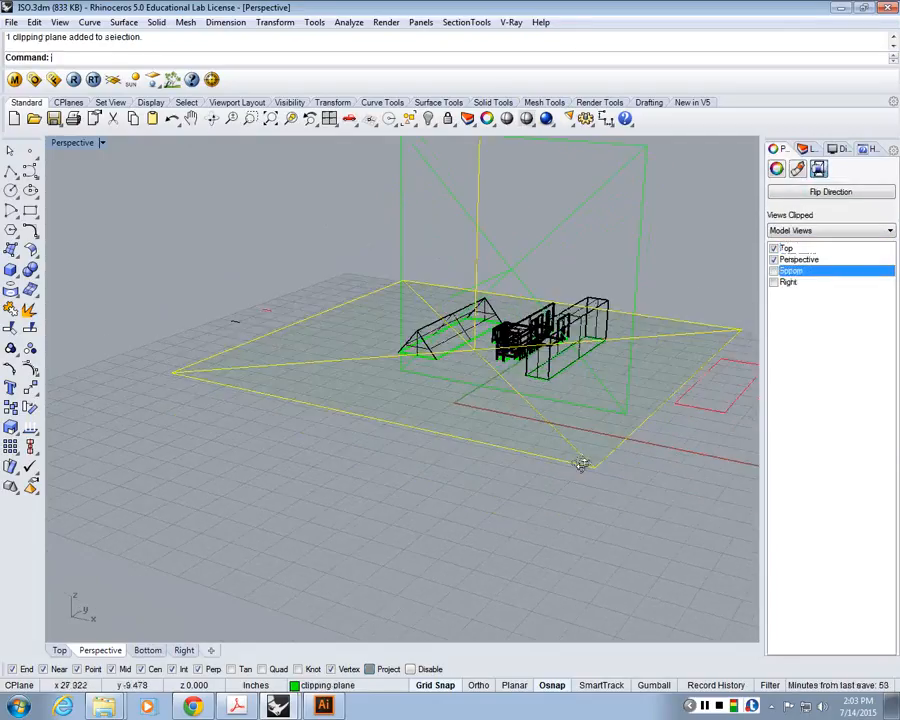
click(818, 192)
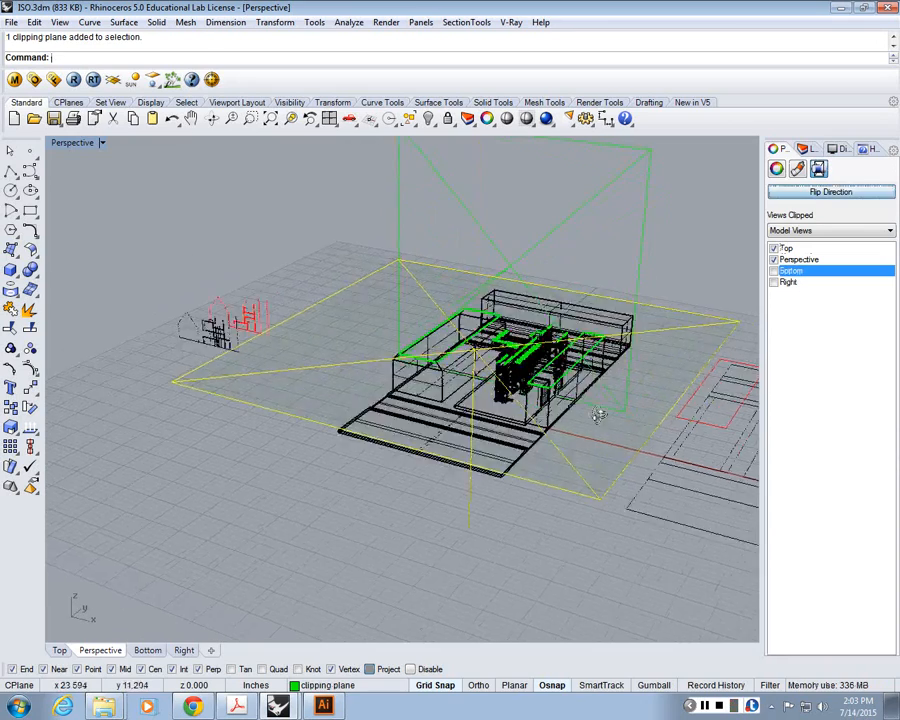
Set the Perspective view to Rendered display and examine the cut buildings from several angles
right_drag(600, 412, 600, 468)
right_drag(712, 270, 680, 268)
click(101, 142)
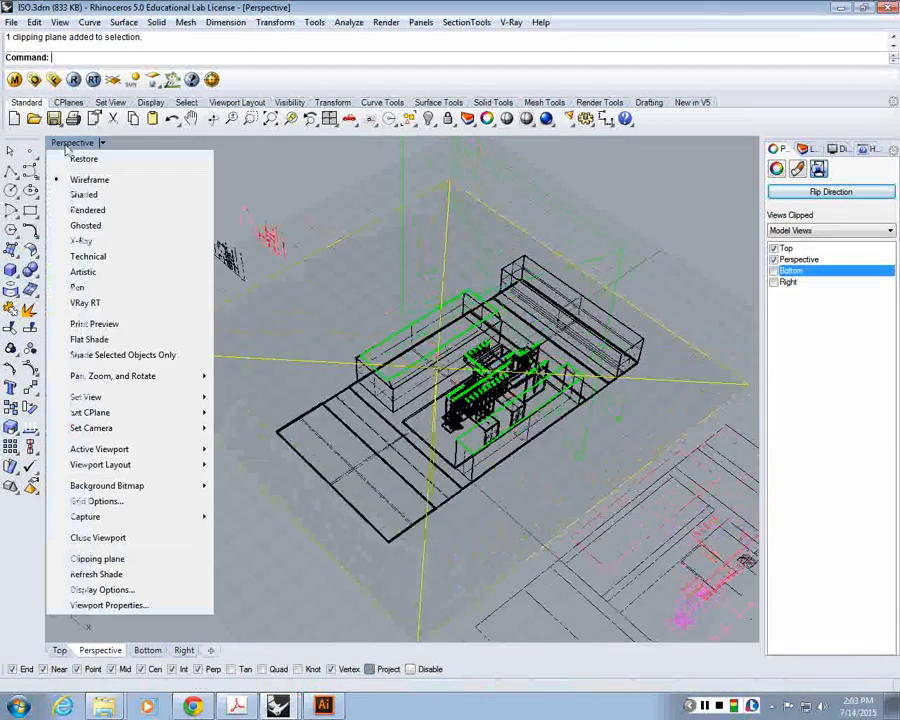
click(88, 206)
right_drag(512, 376, 661, 285)
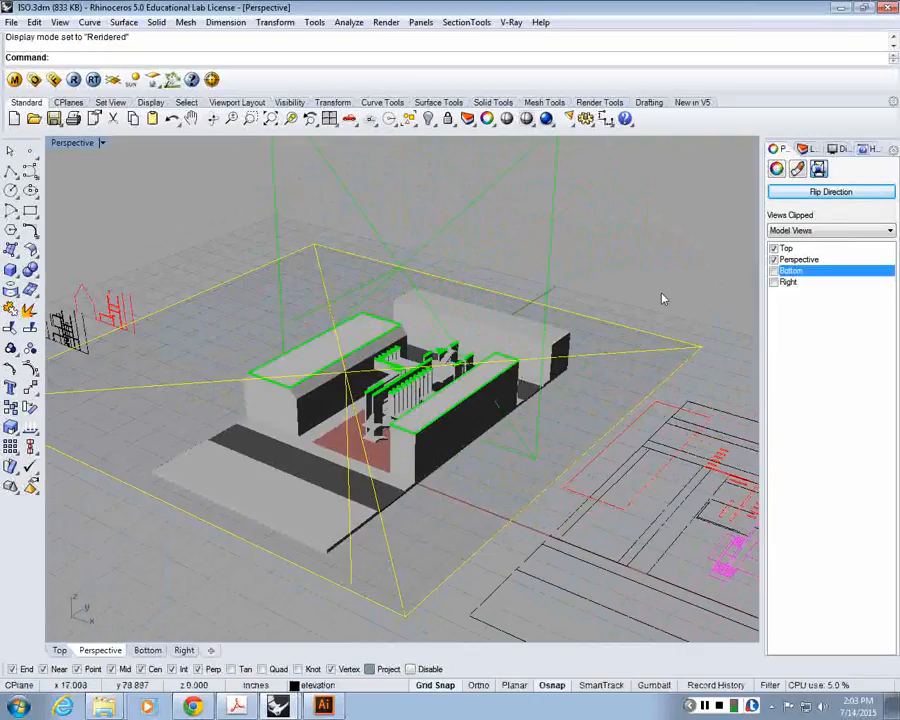
right_drag(662, 298, 410, 528)
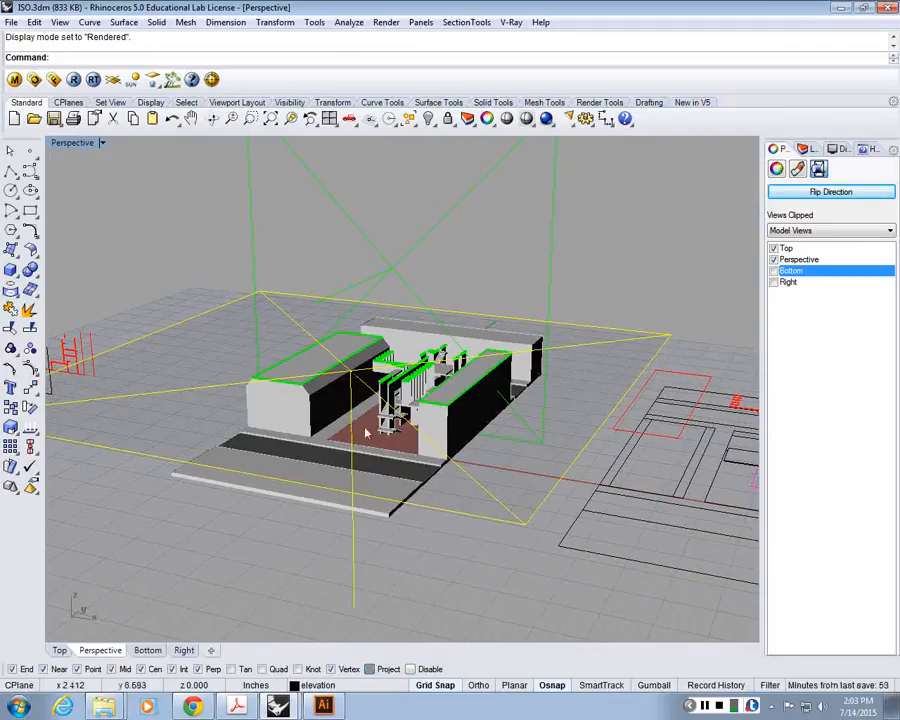
Flip the horizontal clipping plane's direction again, examine the cut from below, and return to the four-viewport layout
click(832, 192)
right_drag(304, 458, 409, 237)
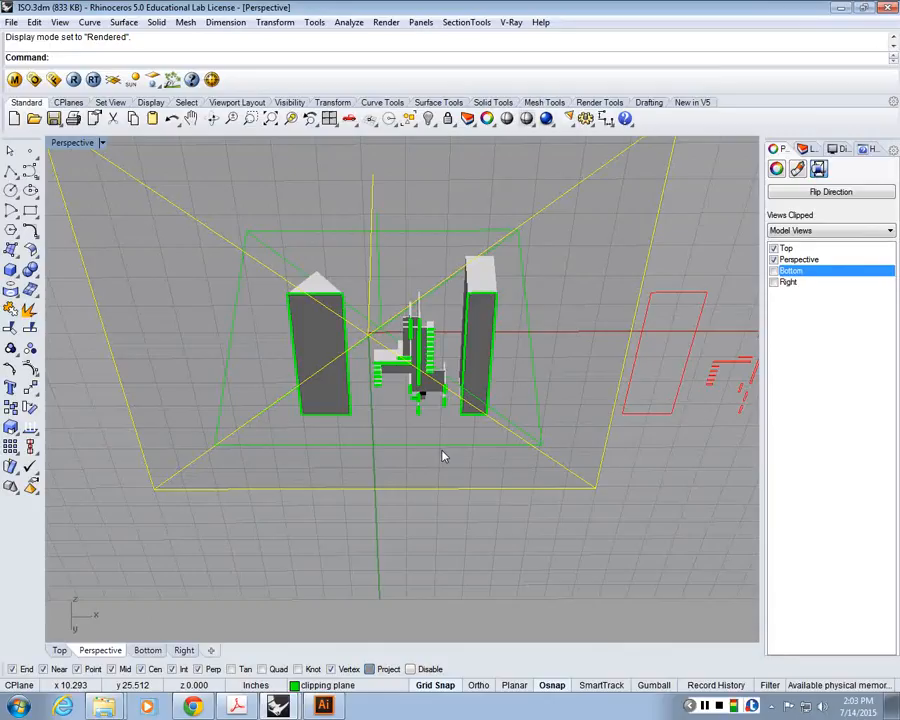
double_click(62, 144)
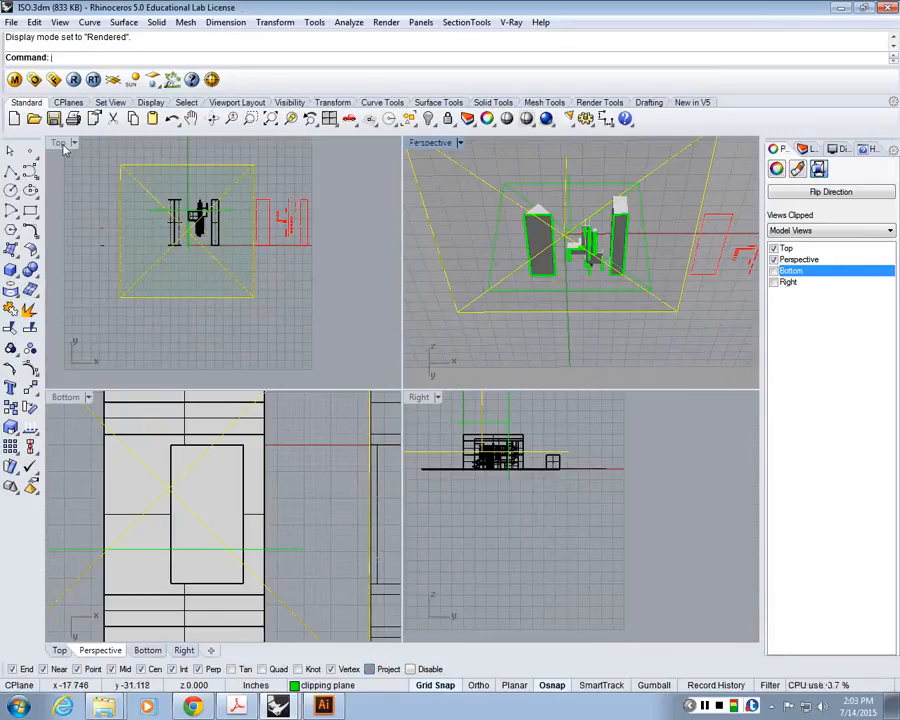
Make the horizontal clipping plane clip the Bottom view again and stop it clipping the Top view
scroll(191, 452, down, 5)
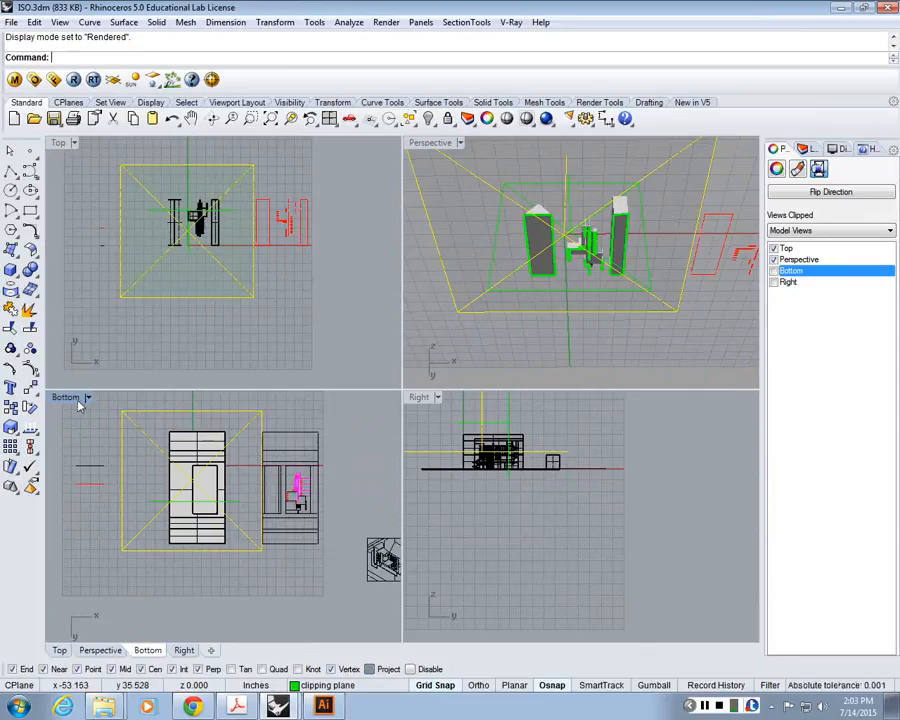
right_drag(137, 394, 193, 399)
scroll(193, 399, up, 2)
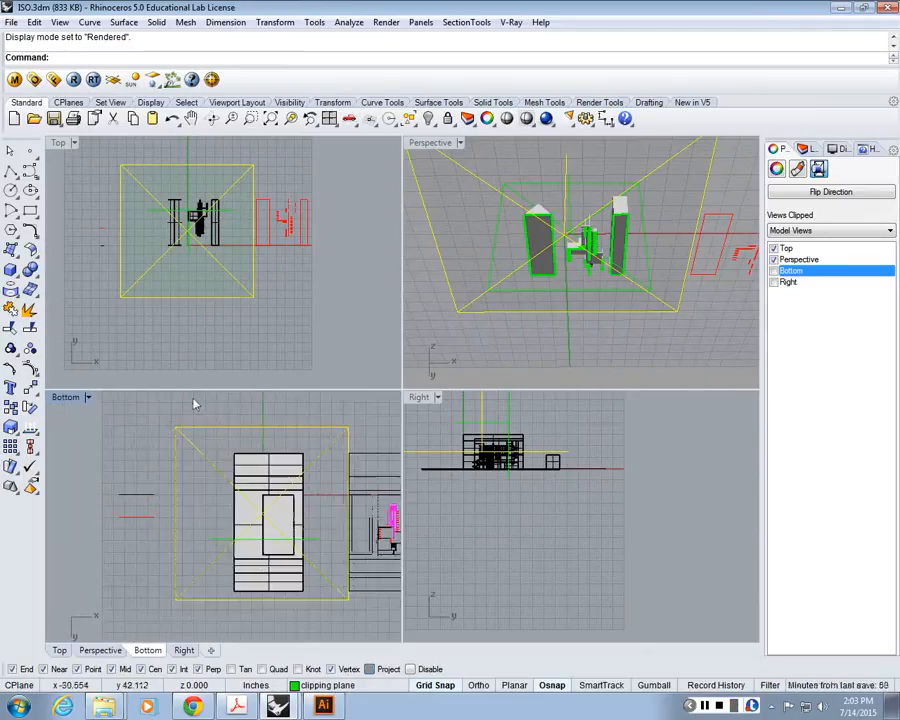
click(193, 399)
click(256, 430)
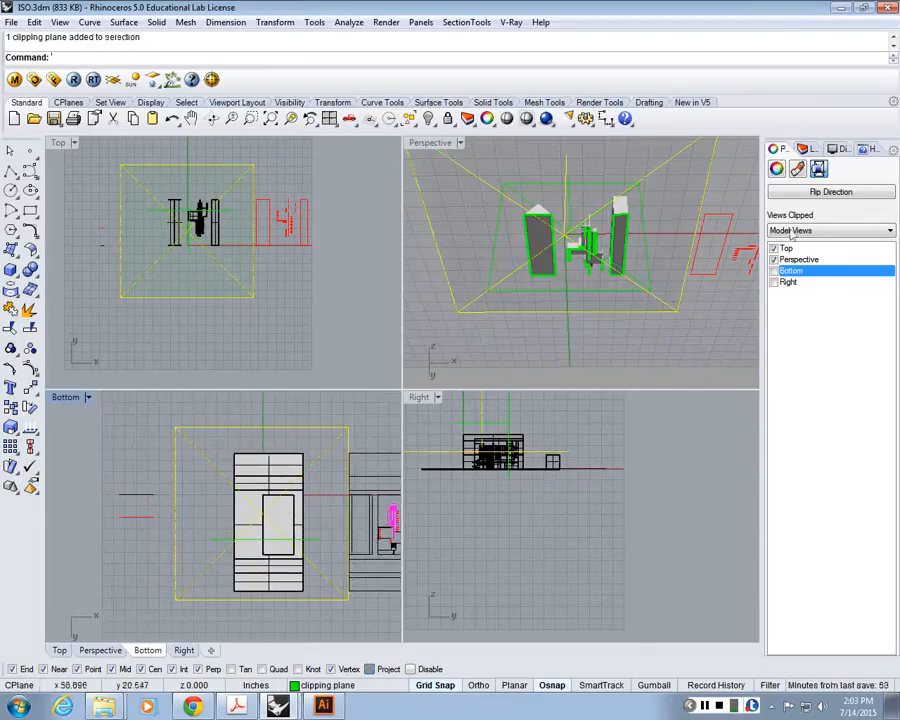
click(773, 271)
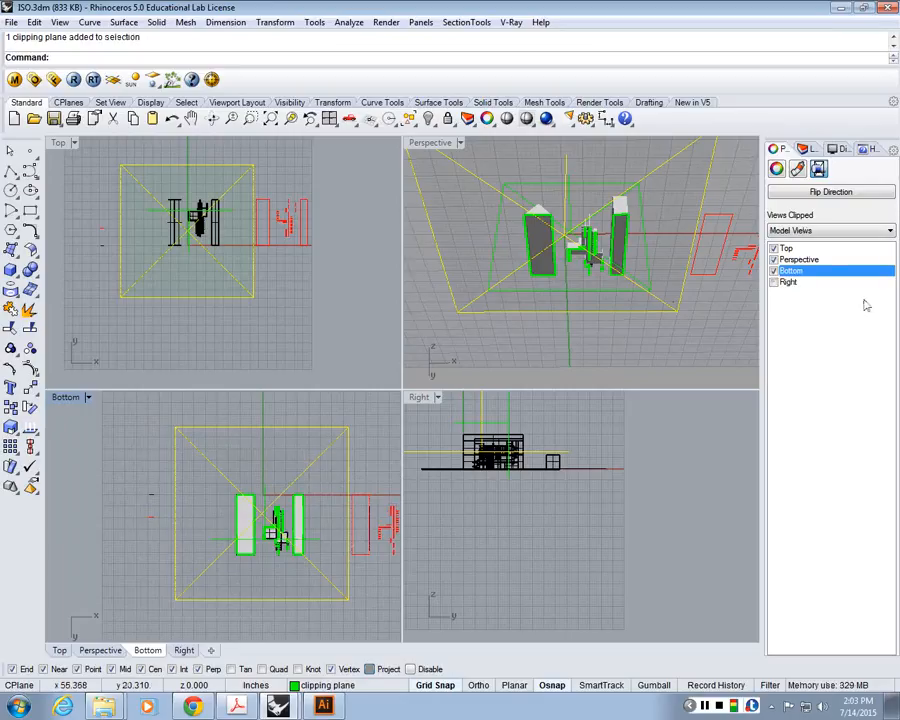
click(773, 249)
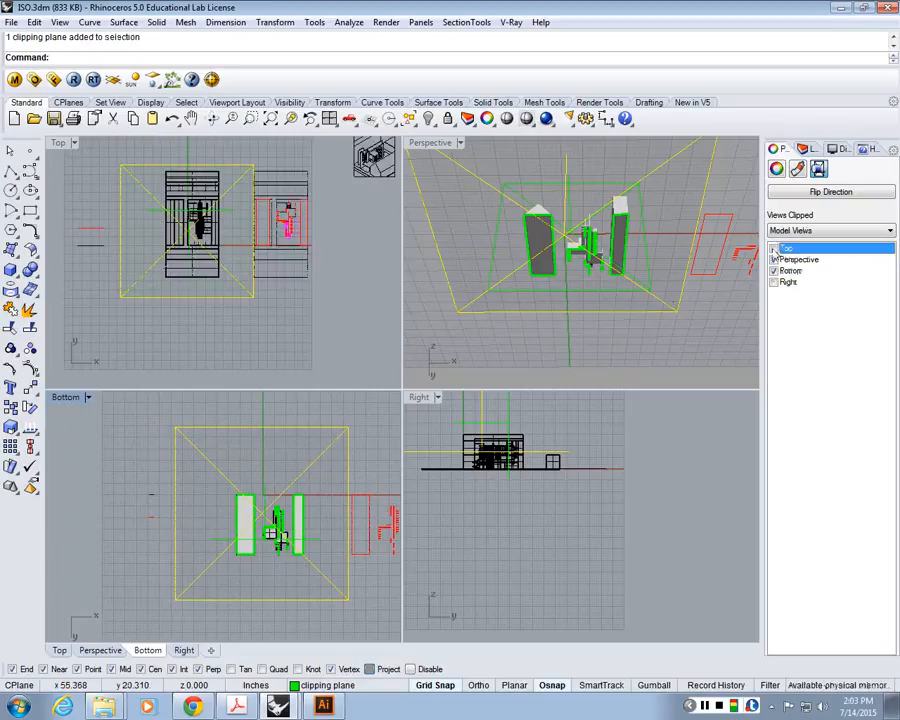
Set the Bottom view to Rendered display, and undo the deletion of the horizontal clipping plane
right_drag(265, 469, 219, 456)
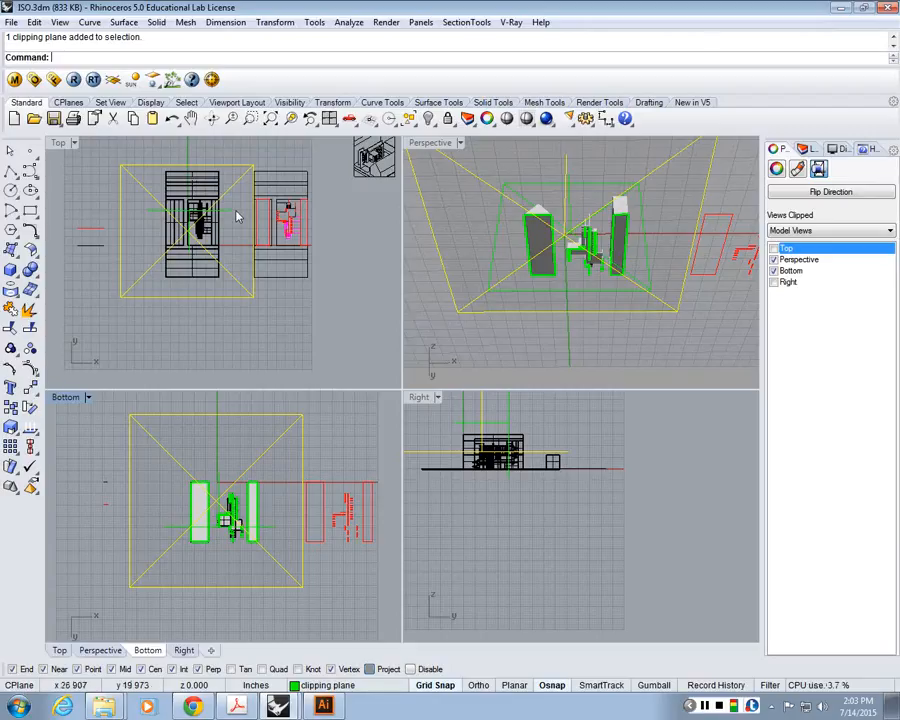
key(ctrl+alt+r)
key(Delete)
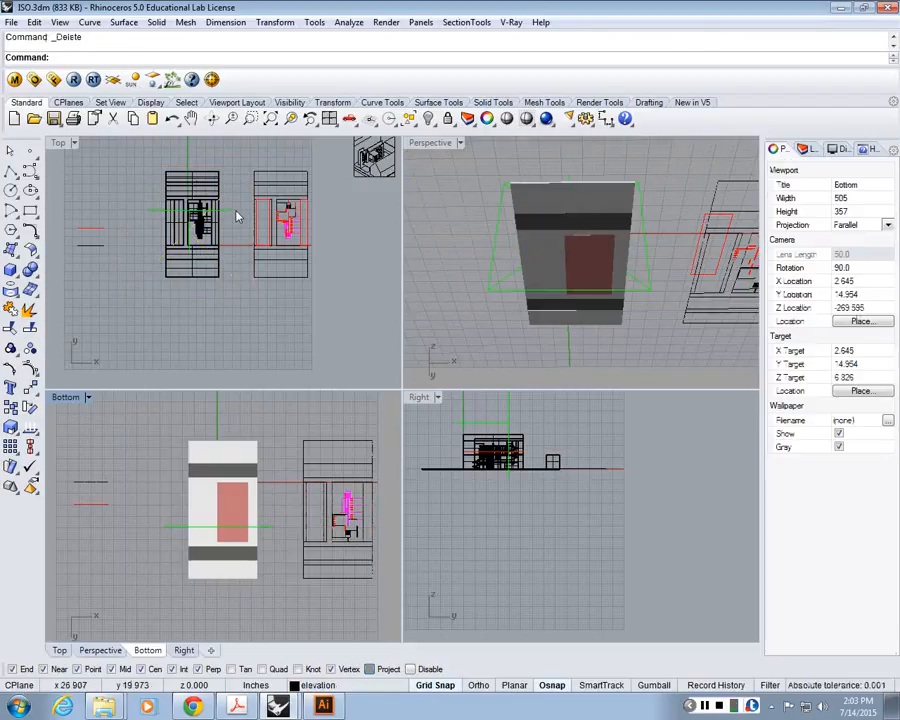
key(ctrl+z)
key(Escape)
Run Make2D on the clipped buildings in the Bottom view, using the current CPlane layout and the overhead layer for visible lines
text(Mak)
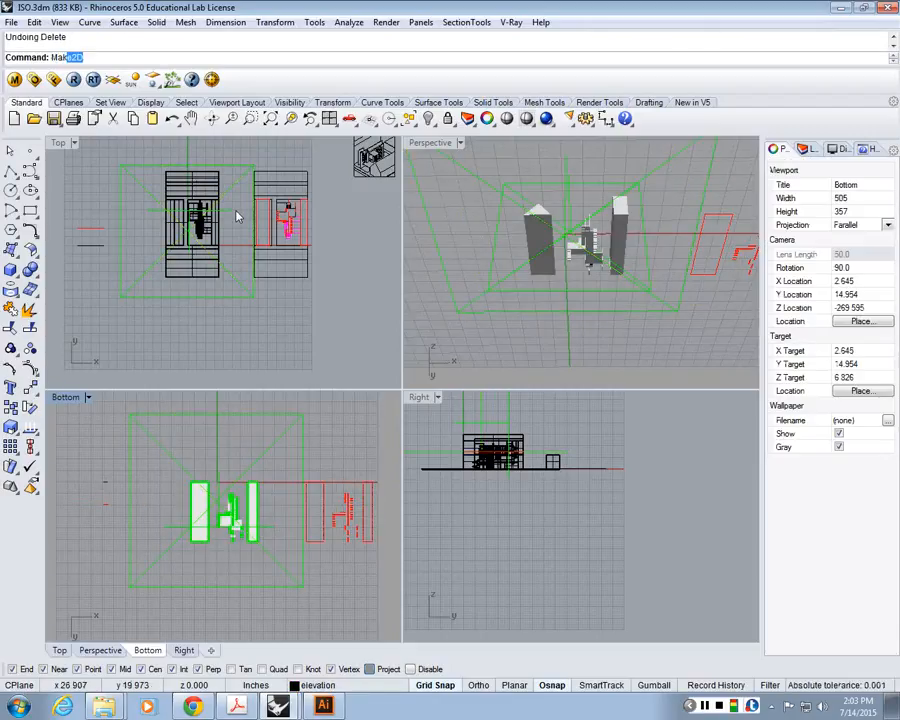
key(Return)
right_drag(262, 506, 261, 486)
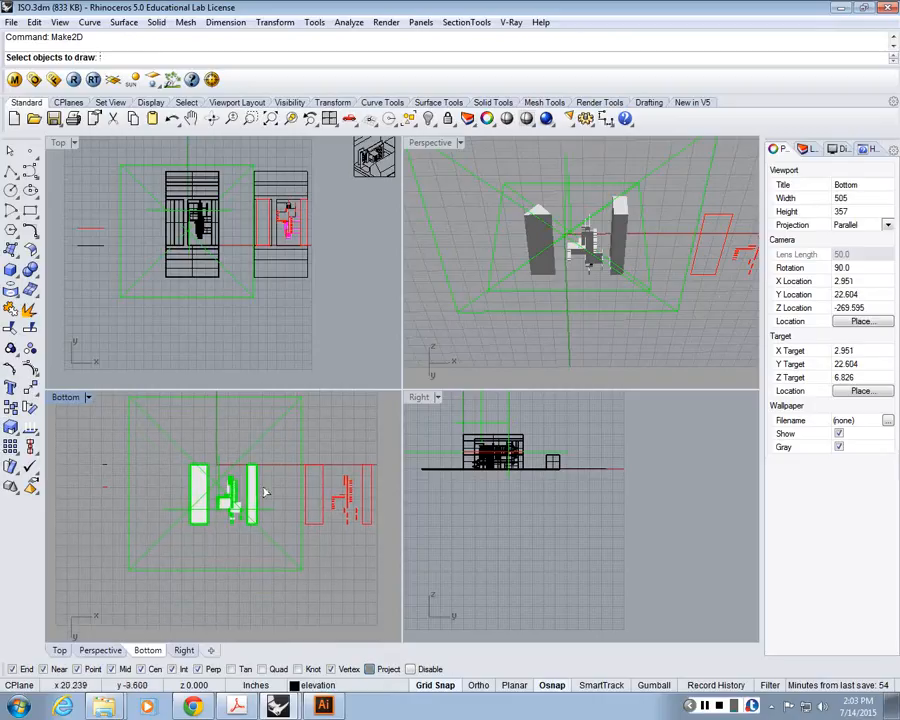
scroll(239, 481, up, 3)
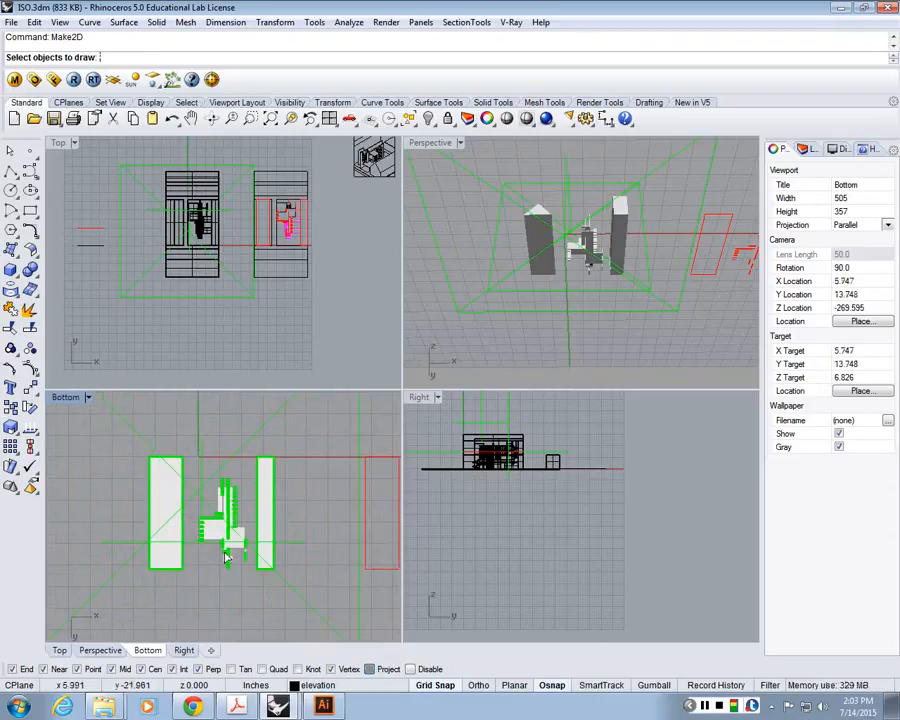
drag(310, 588, 192, 405)
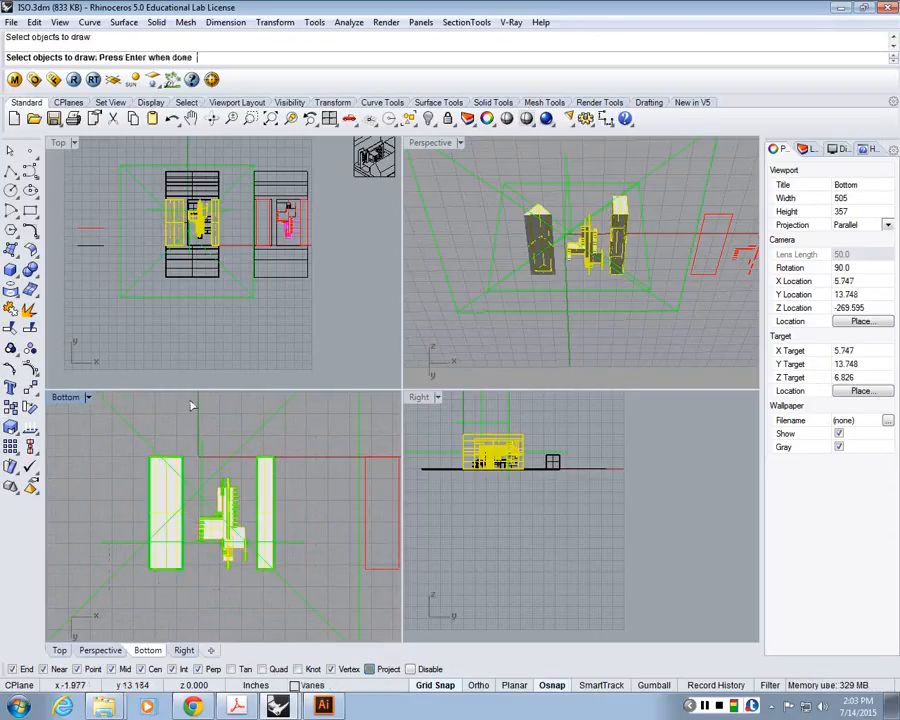
key(Return)
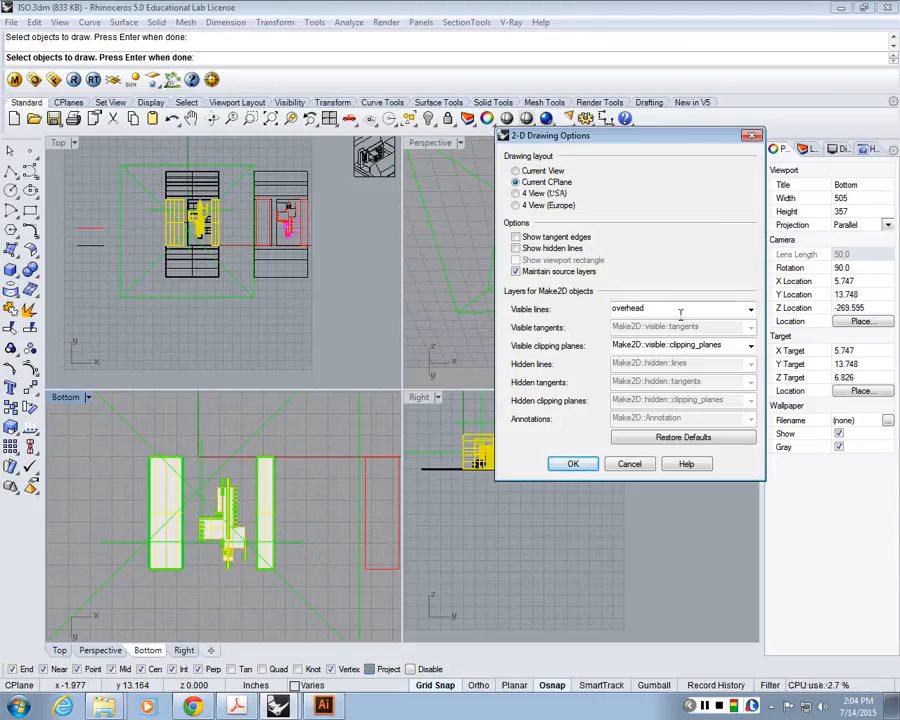
click(573, 465)
Move the new 2D linework 50 inches along x in the Top view, from the model onto the plan drawing
scroll(287, 241, down, 2)
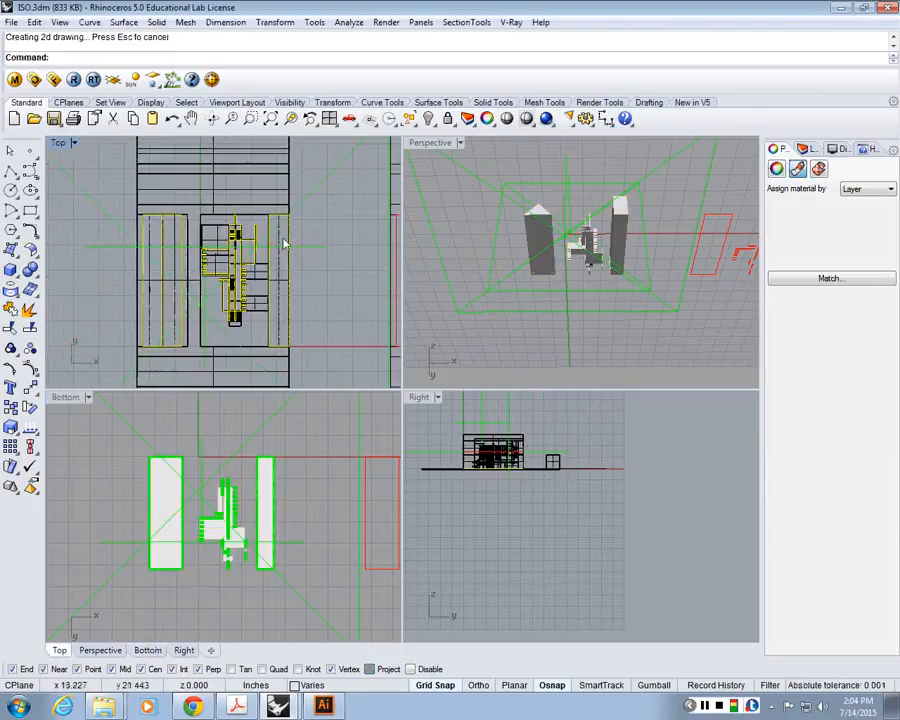
scroll(340, 250, down, 2)
right_drag(357, 220, 266, 213)
text(m)
key(Return)
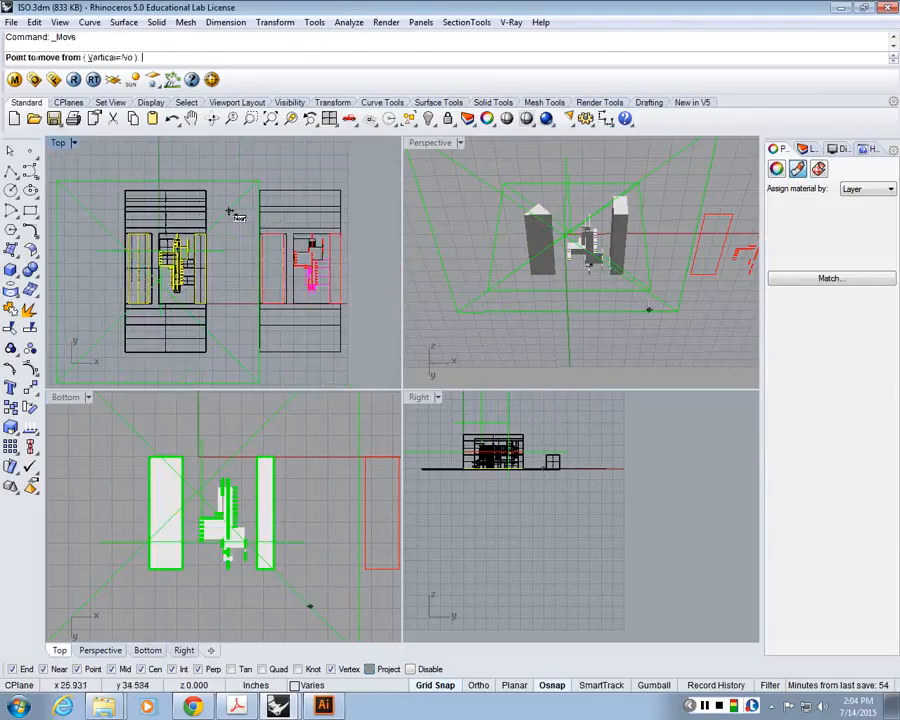
click(206, 233)
text(50)
key(Return)
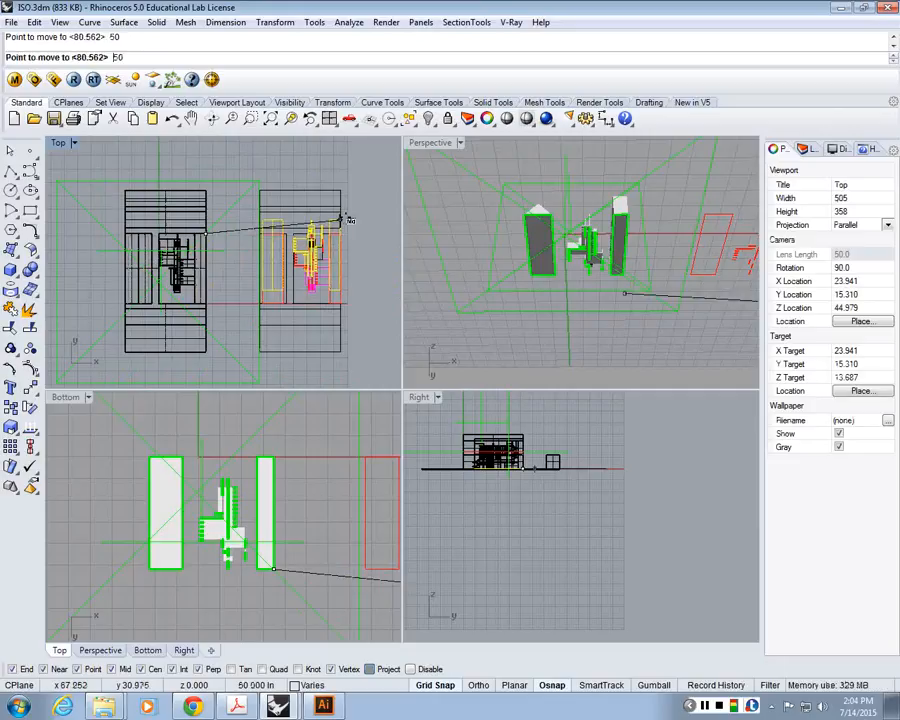
click(375, 235)
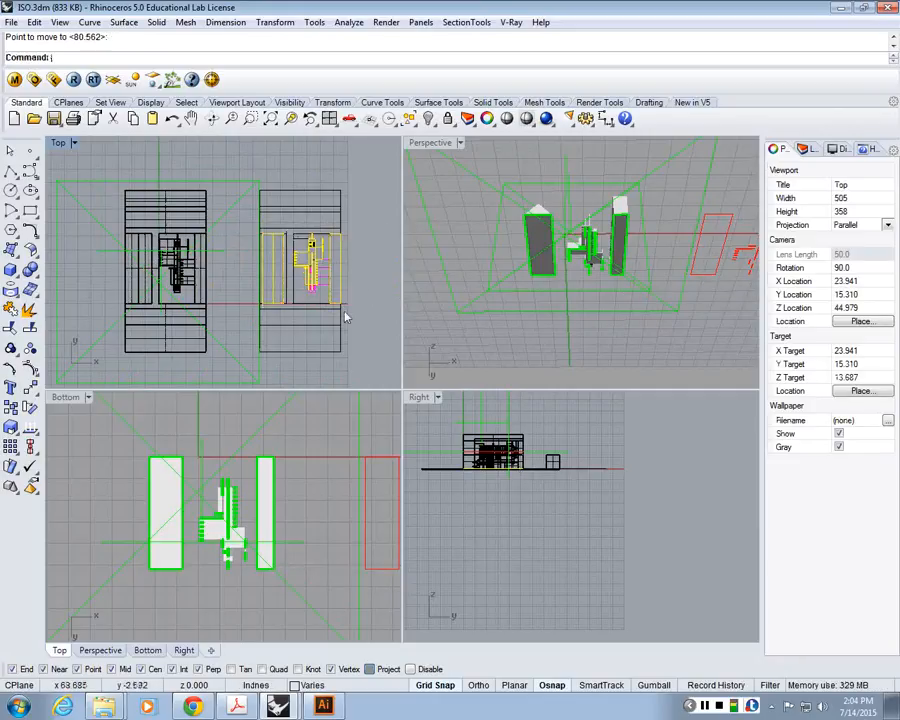
Check how the moved linework overlays the plan drawing in the Top view, and delete it
scroll(391, 292, up, 2)
scroll(391, 292, up, 1)
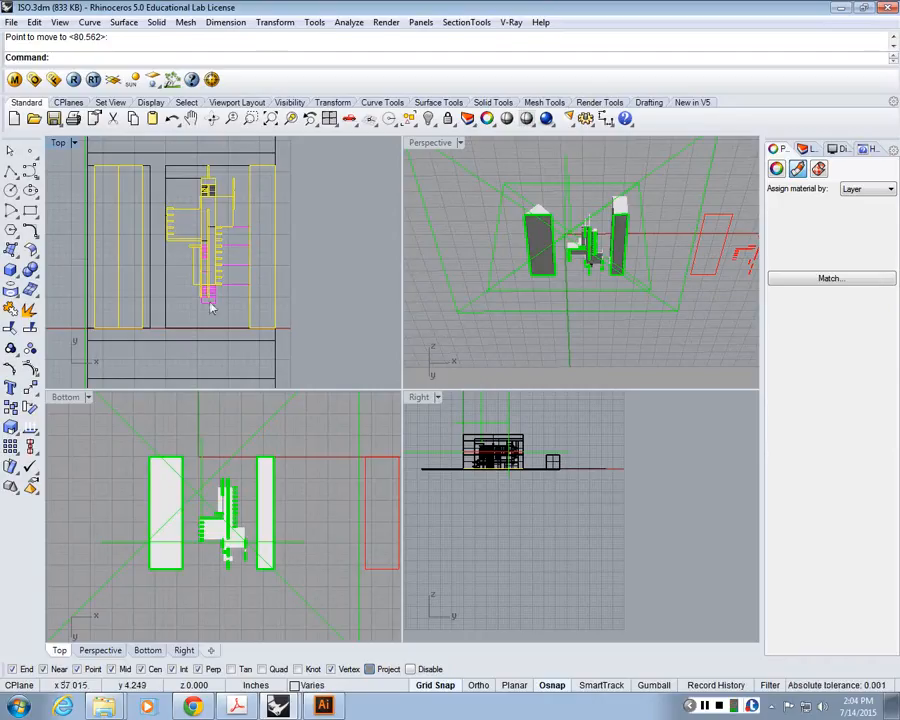
scroll(197, 185, up, 1)
scroll(198, 185, up, 3)
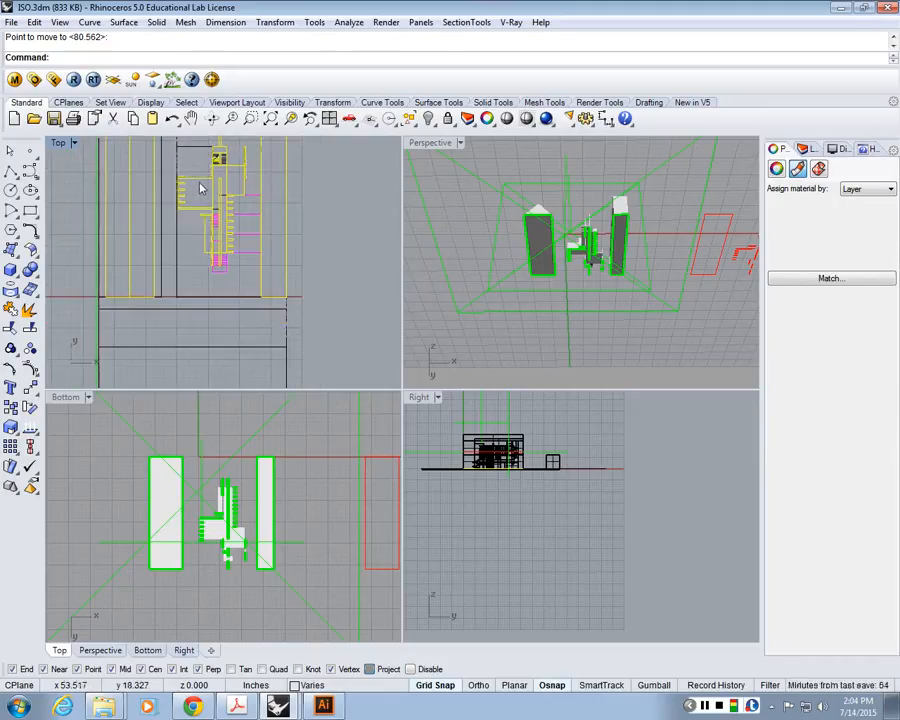
key(Delete)
scroll(230, 224, up, 1)
scroll(230, 224, down, 4)
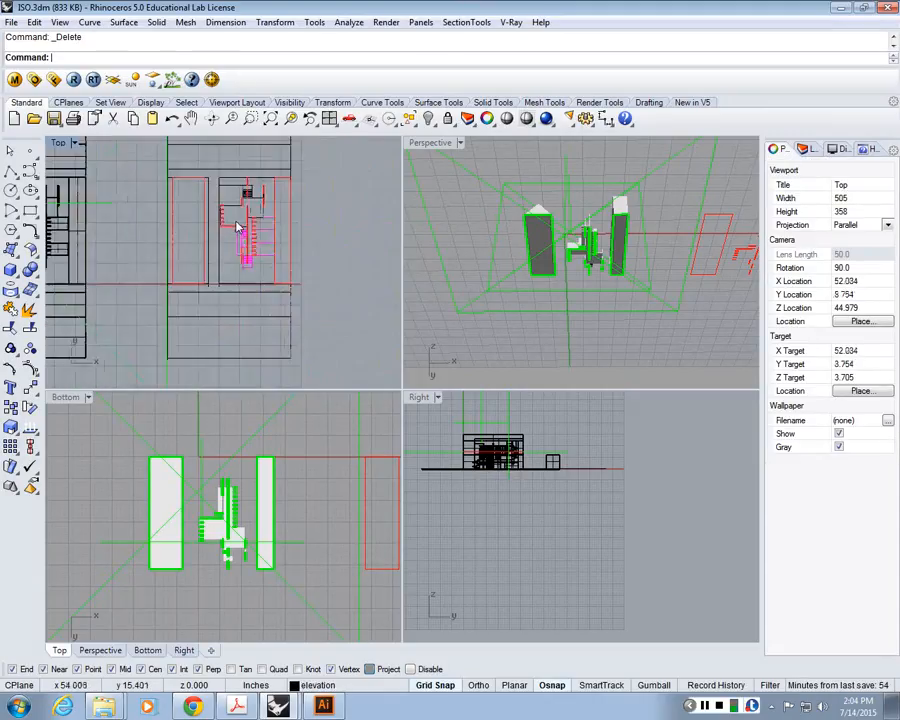
Maximize the Top view, leave Rhino, and open iso_section.AI from the Desktop folder in Illustrator, showing the whole artboard
double_click(60, 143)
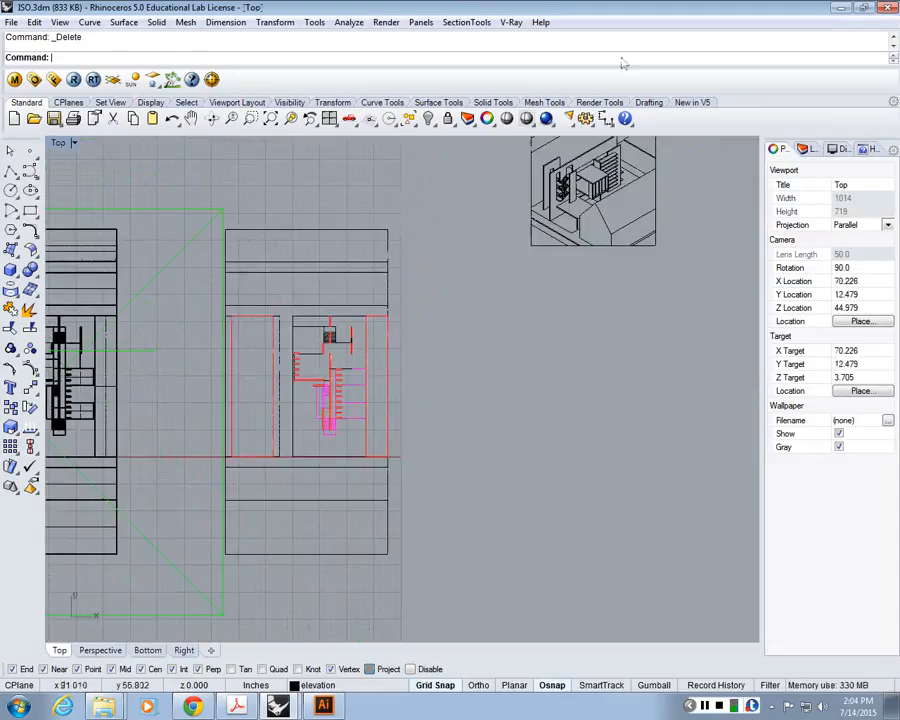
click(842, 7)
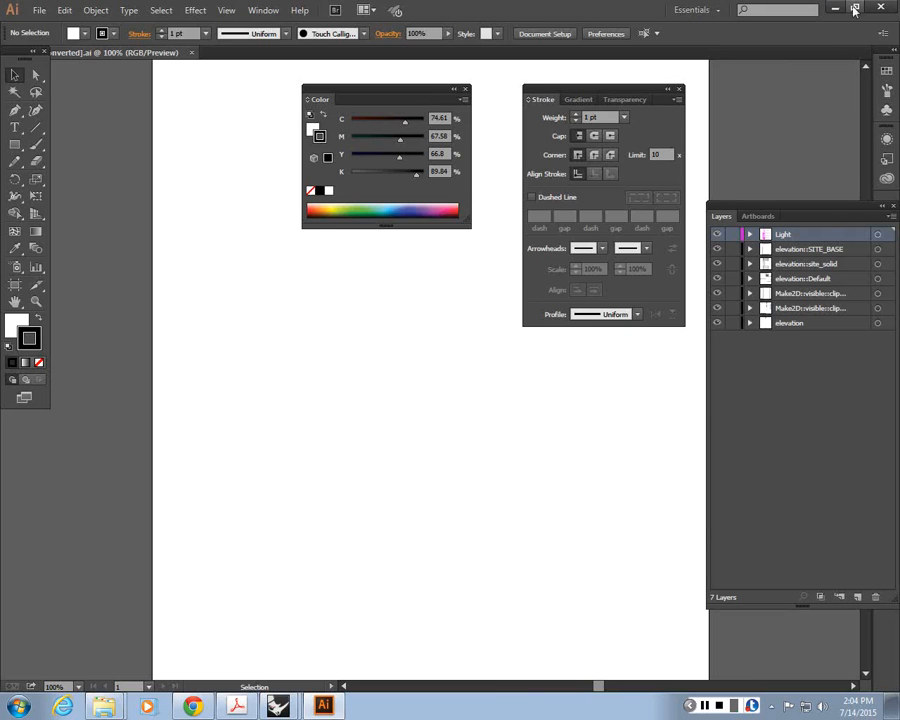
click(836, 9)
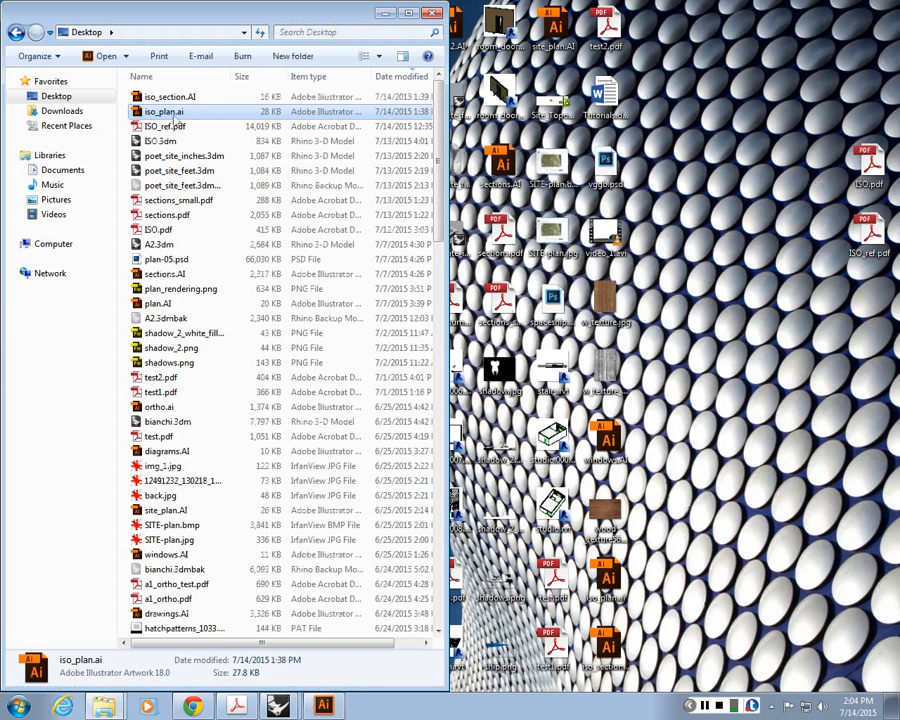
double_click(168, 97)
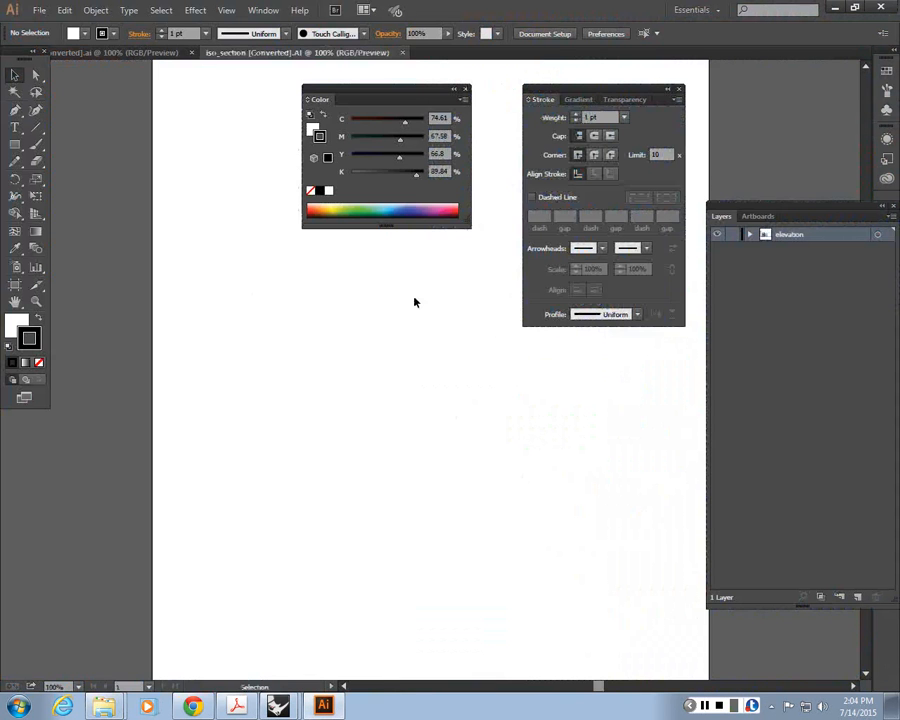
key(ctrl+minus)
key(ctrl+minus)
key(ctrl+minus)
key(ctrl+minus)
key(ctrl+minus)
Switch to ortho.ai and select the artwork across all its artboards
drag(606, 10, 1, 302)
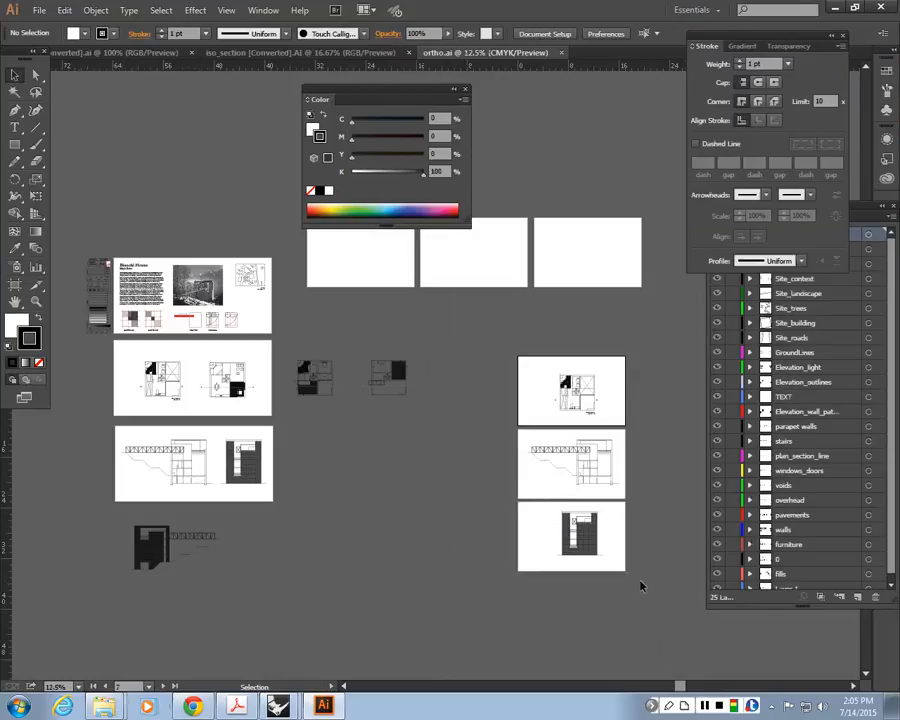
drag(647, 595, 120, 176)
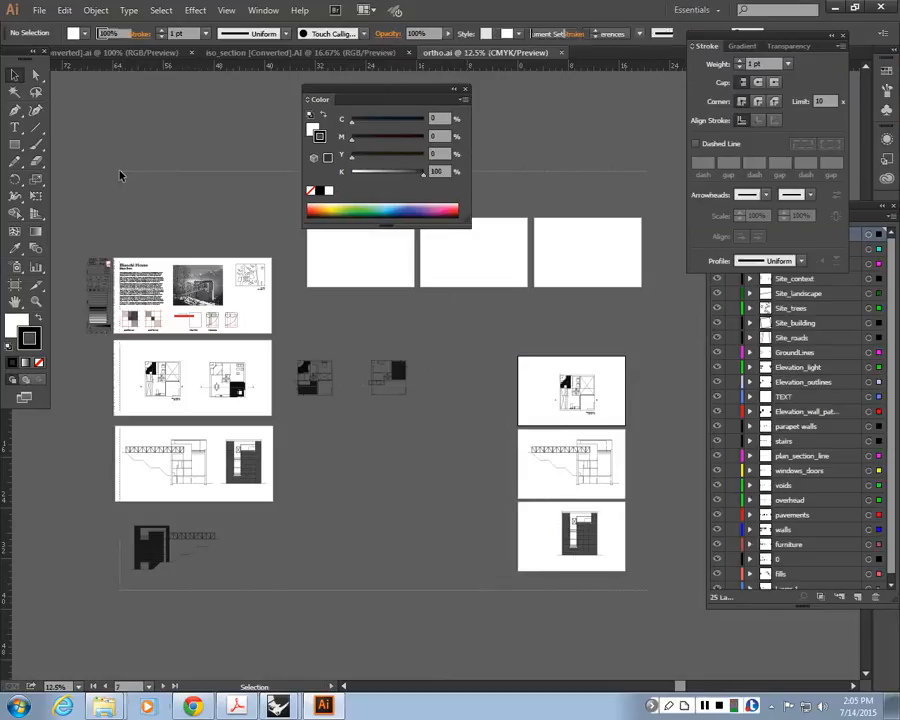
Delete the selected artwork in ortho.ai and every artboard except Artboard 1
key(Delete)
drag(238, 266, 290, 292)
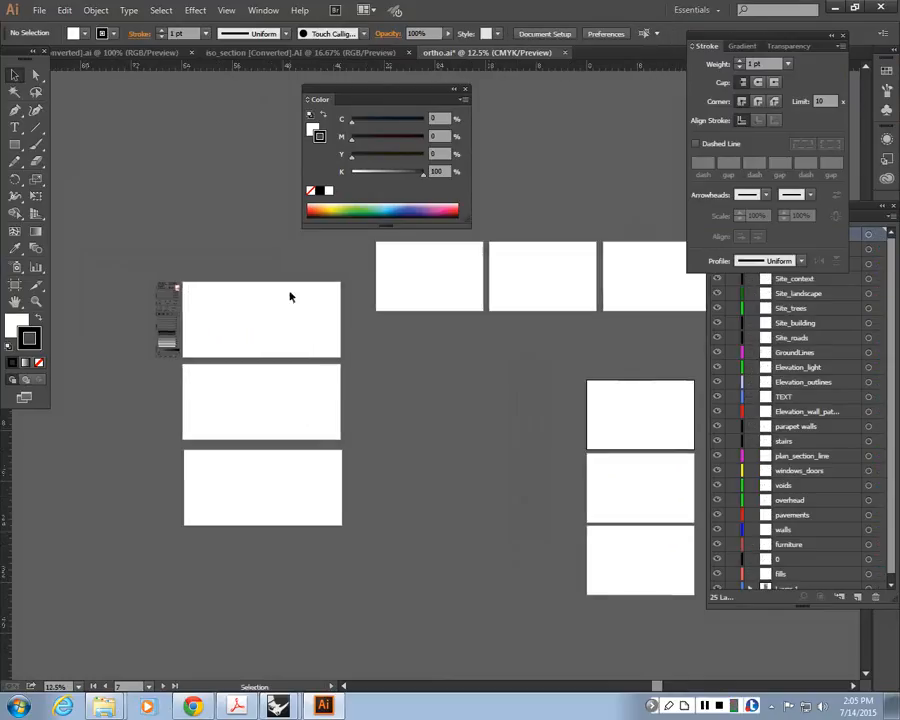
click(550, 36)
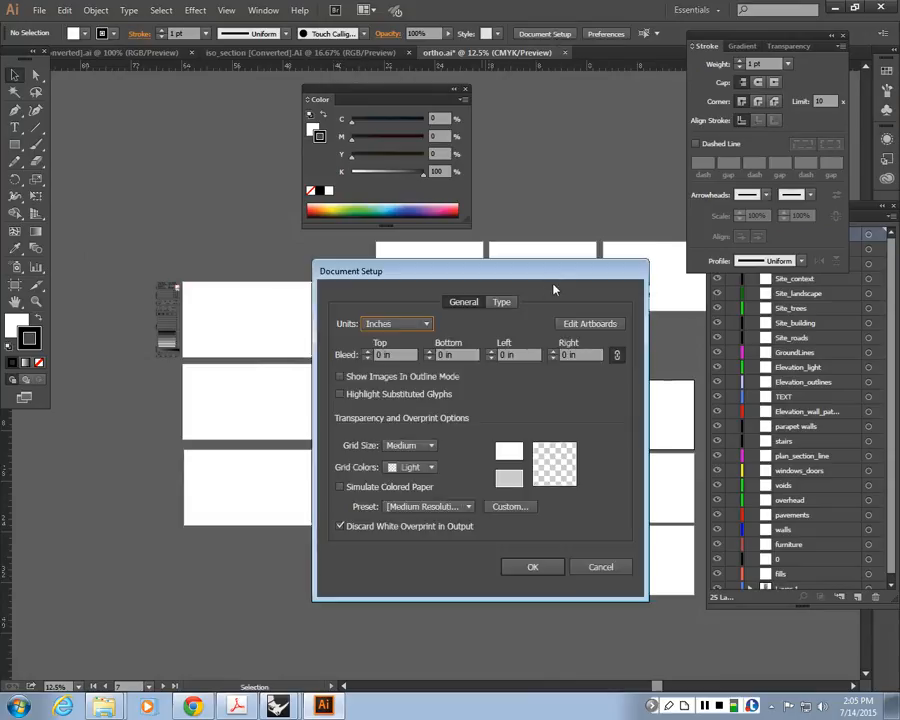
click(590, 323)
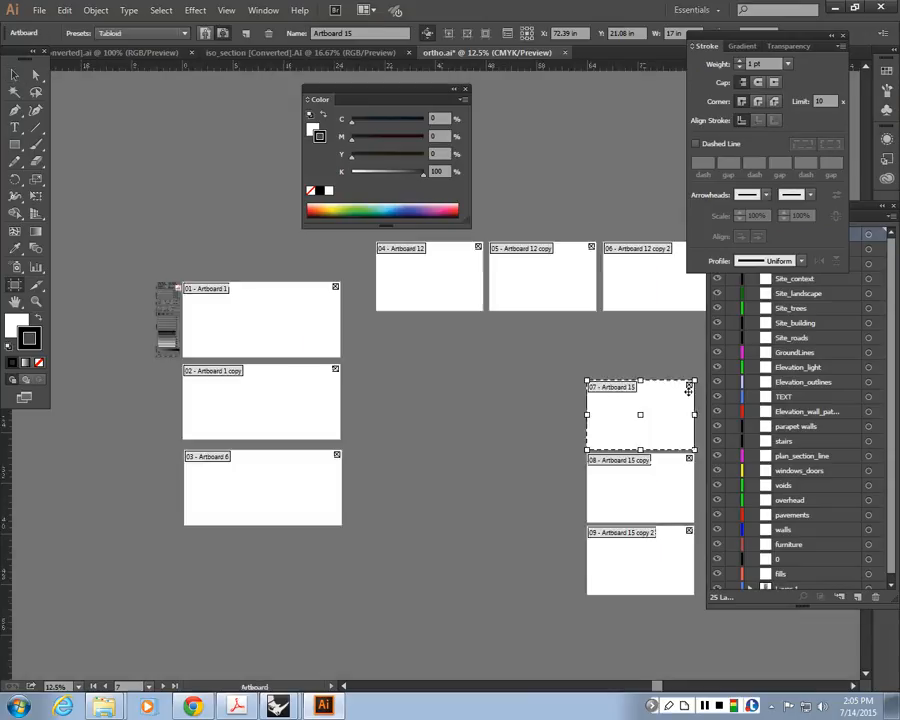
key(Delete)
key(Delete)
key(Delete)
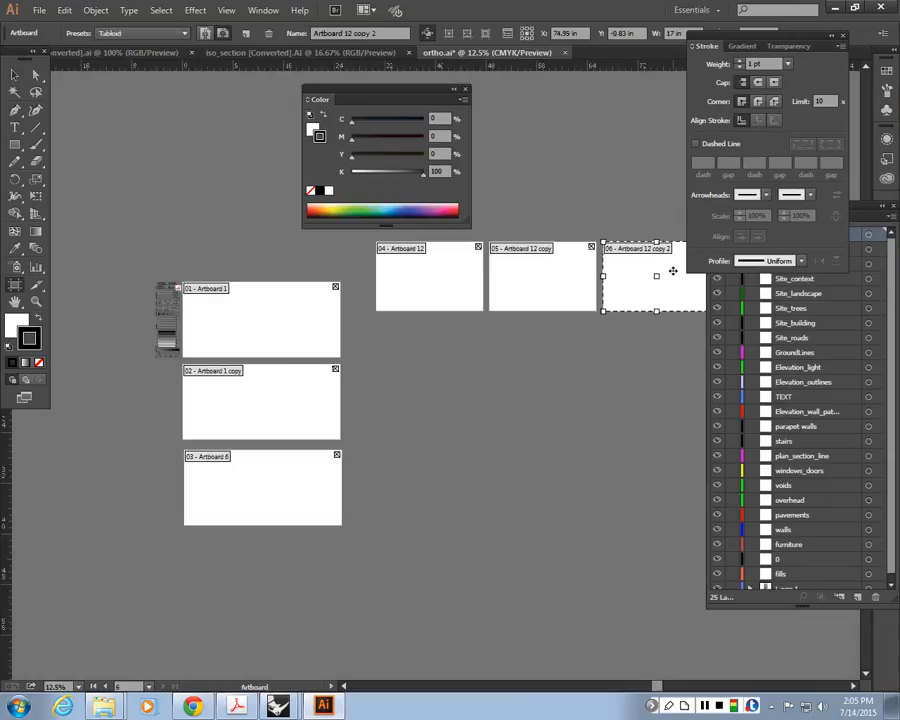
key(Delete)
key(Delete)
key(Delete)
click(310, 380)
key(Delete)
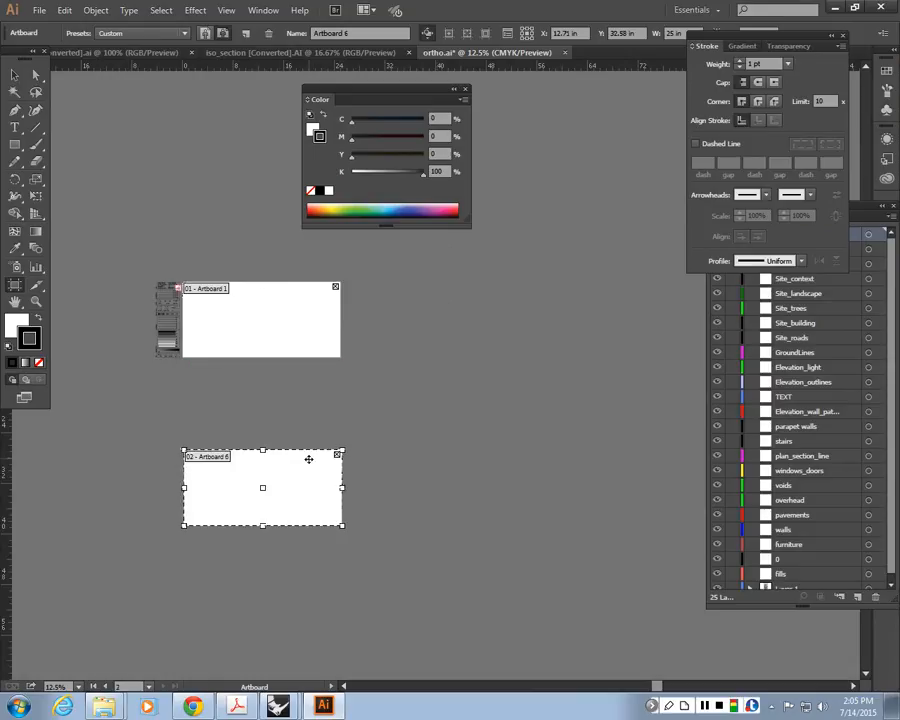
key(Delete)
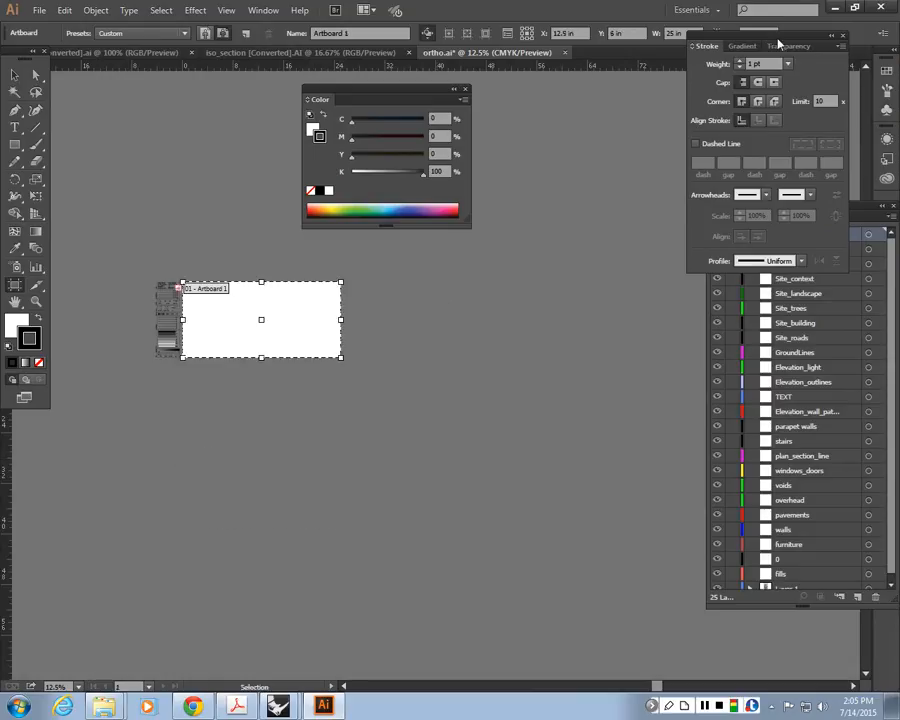
Resize Artboard 1 to 24 in wide by 36 in high and finish editing artboards
drag(775, 37, 826, 111)
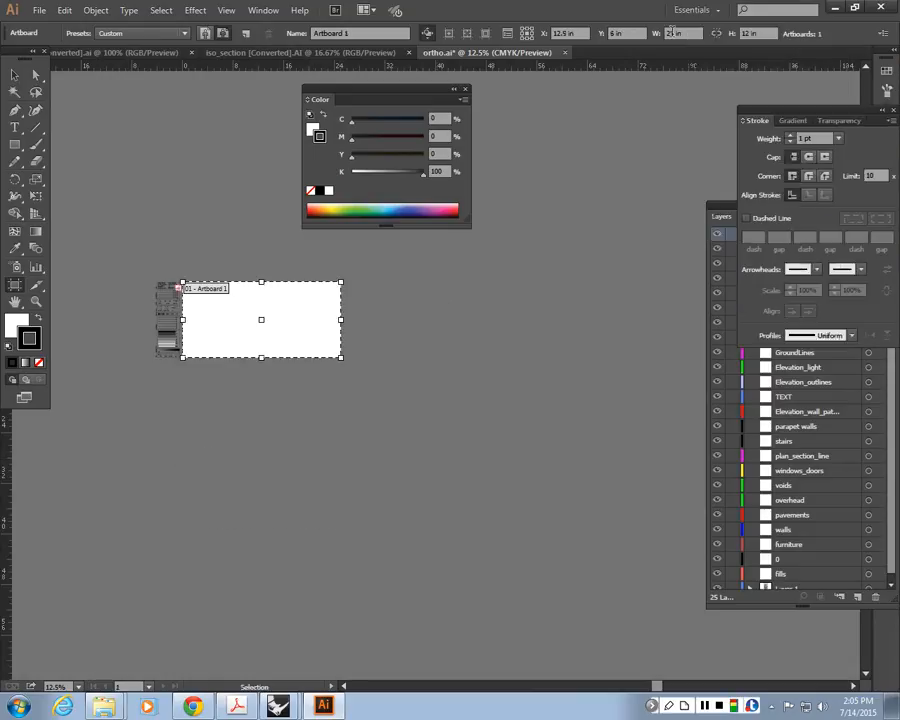
double_click(673, 33)
key(Tab)
text(36)
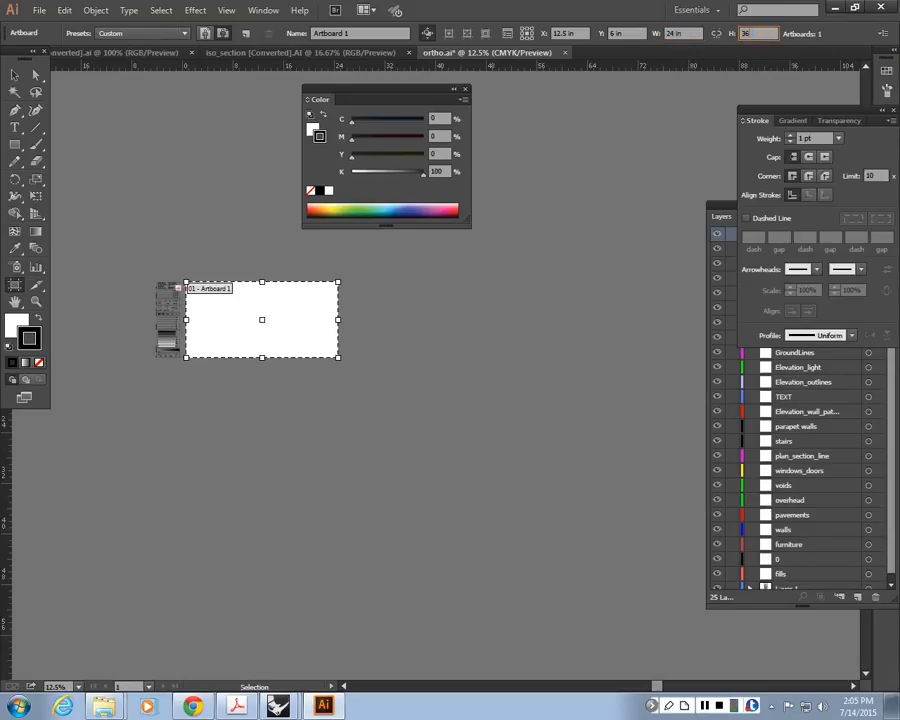
key(Return)
drag(305, 271, 298, 349)
click(15, 76)
Close the Color panel to clear the workspace around the blank artboard
key(space)
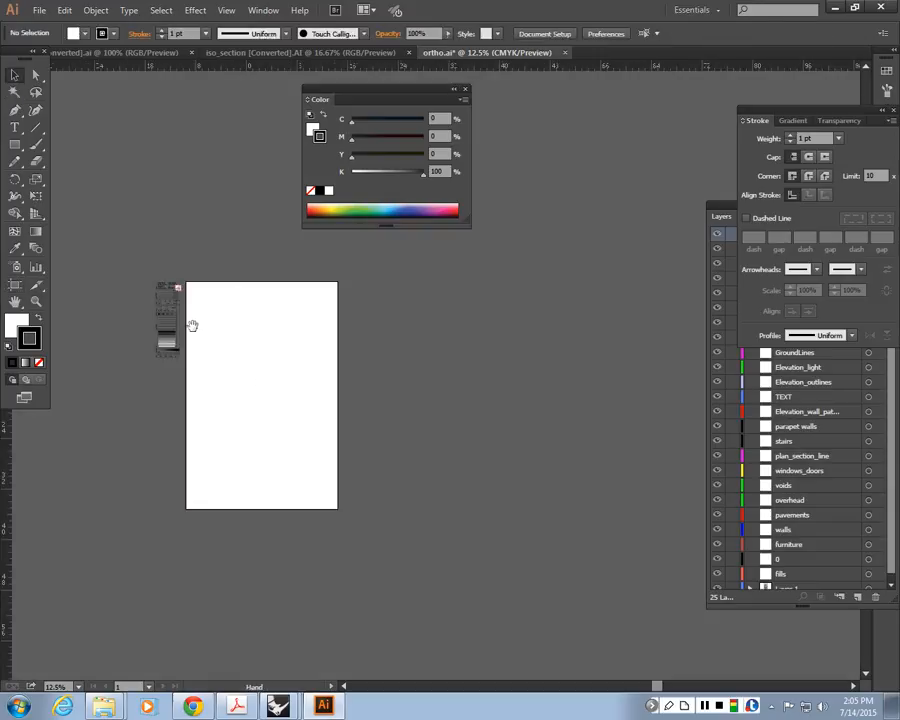
drag(191, 326, 279, 354)
click(465, 89)
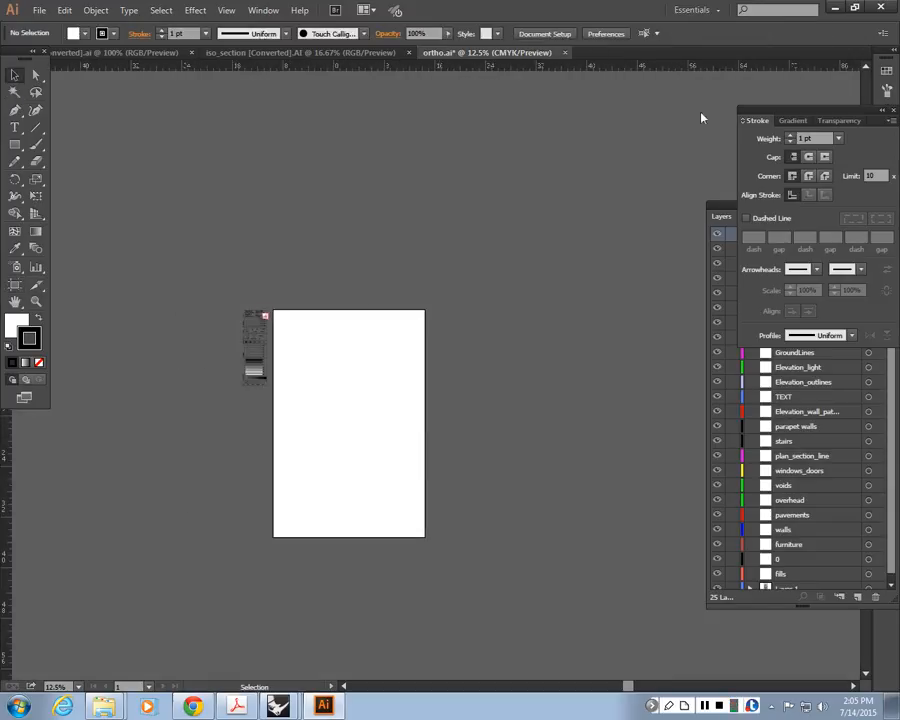
drag(827, 108, 886, 64)
key(ctrl+plus)
key(ctrl+plus)
key(space)
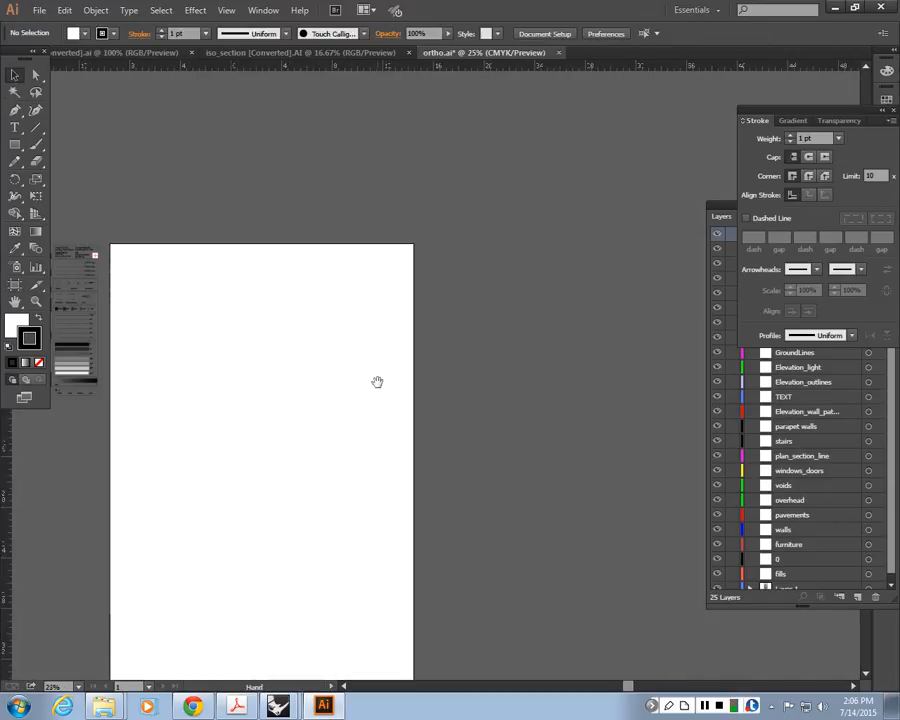
drag(418, 366, 490, 327)
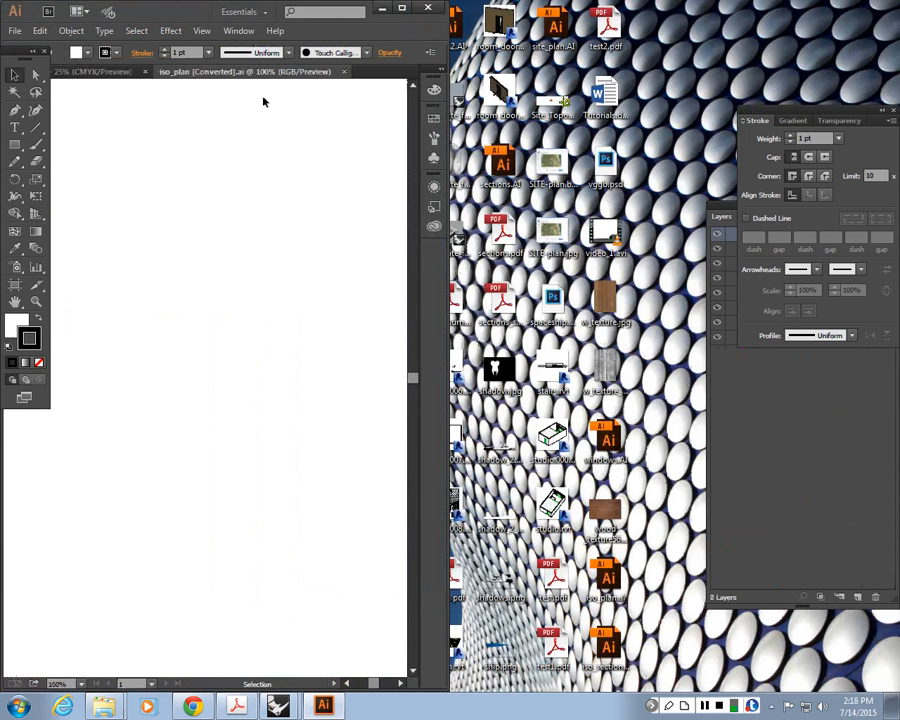
Maximize the iso_plan window, bring the whole plan drawing into view, and select its linework
click(401, 8)
key(ctrl+minus)
key(ctrl+minus)
key(ctrl+minus)
key(ctrl+minus)
key(ctrl+minus)
key(ctrl+minus)
key(ctrl+minus)
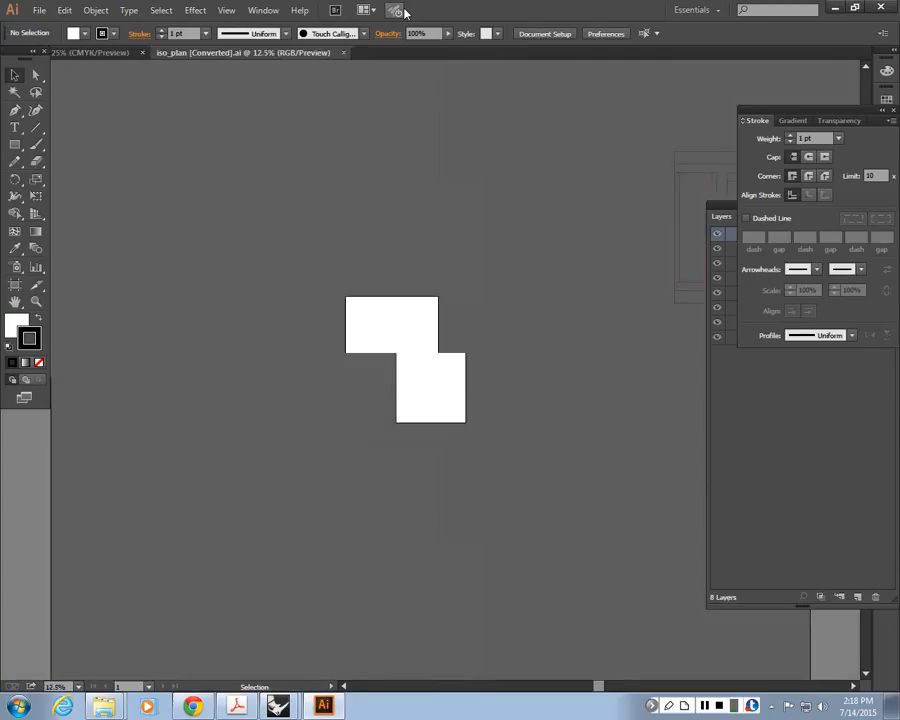
drag(388, 241, 610, 412)
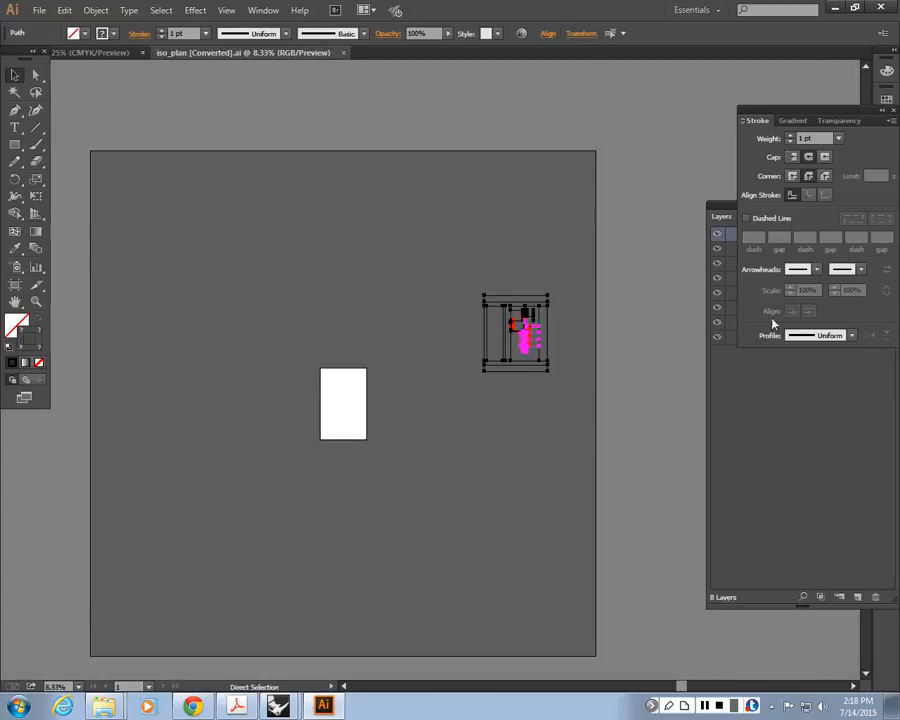
Move the Layers panel clear of the Stroke panel, open its options, and deselect the plan linework
drag(718, 208, 669, 376)
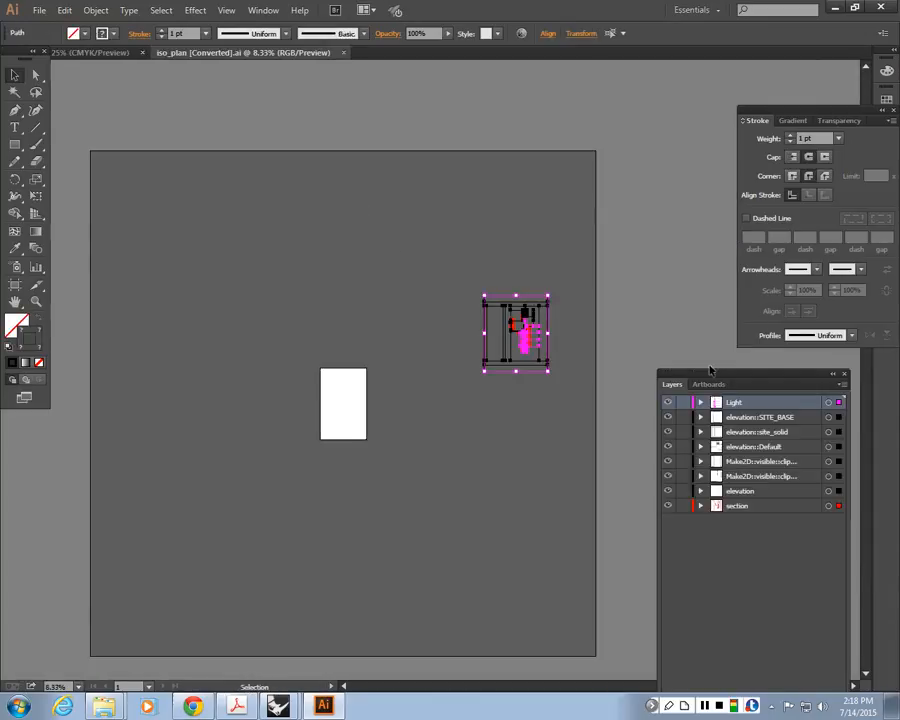
click(843, 384)
click(543, 277)
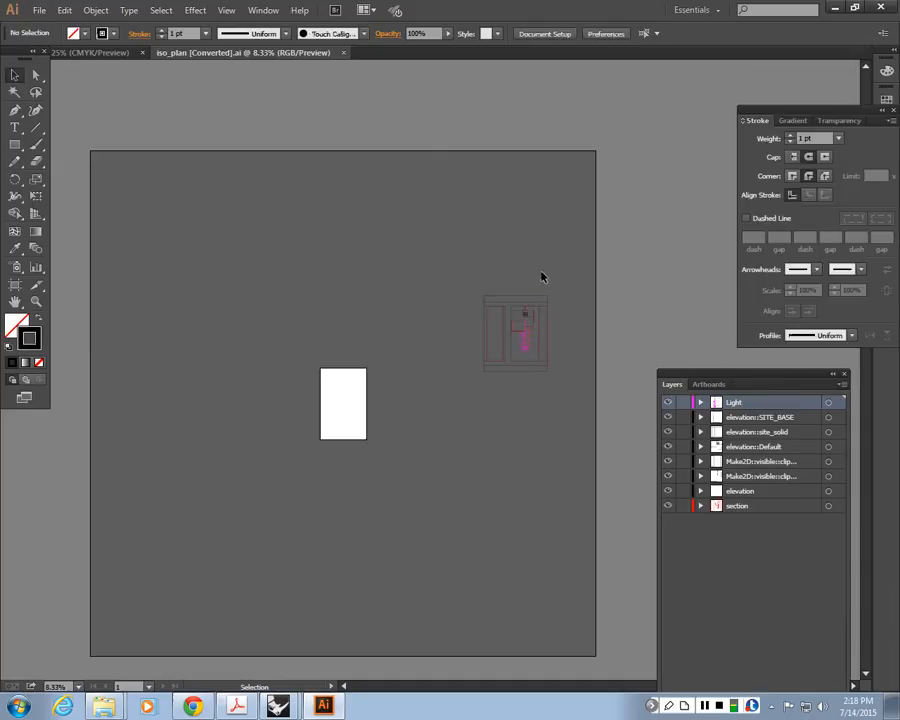
Copy the plan linework from iso_plan into ortho.ai and place it in the upper part of the artboard
drag(459, 257, 593, 430)
drag(551, 309, 465, 345)
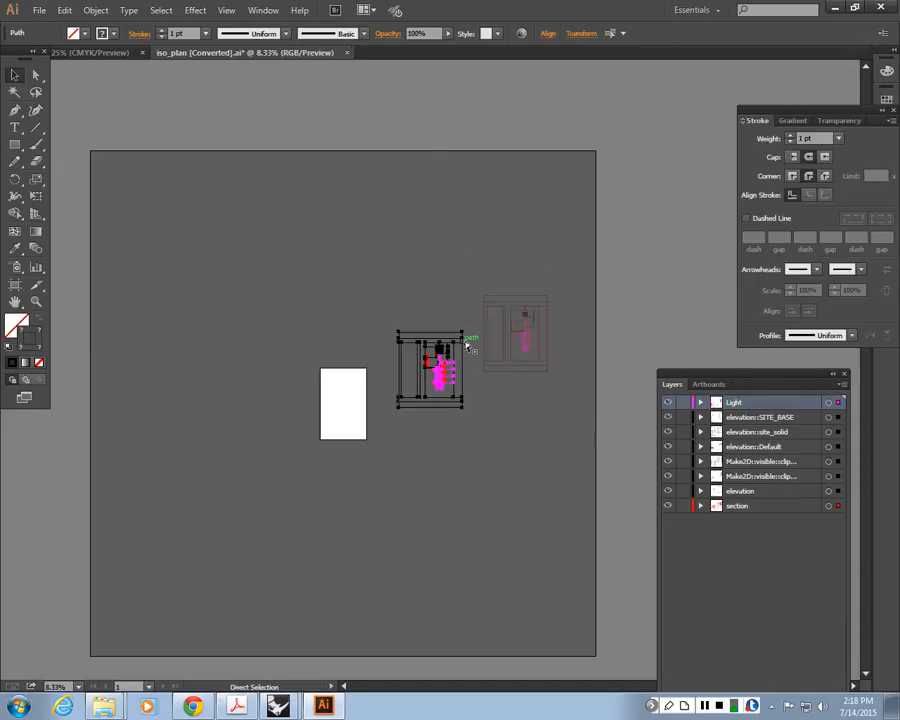
key(ctrl+z)
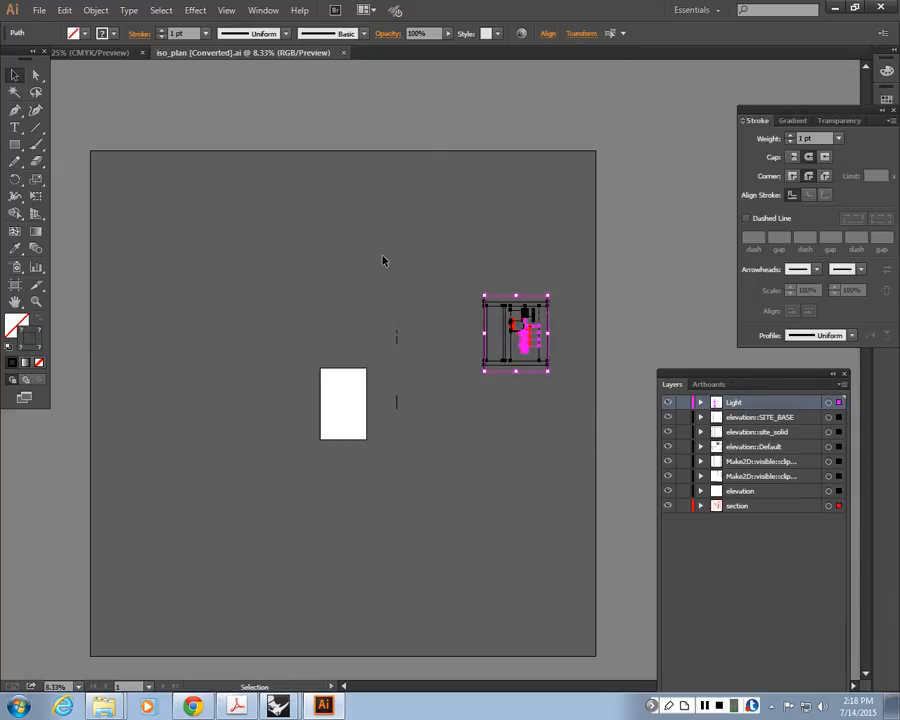
click(57, 51)
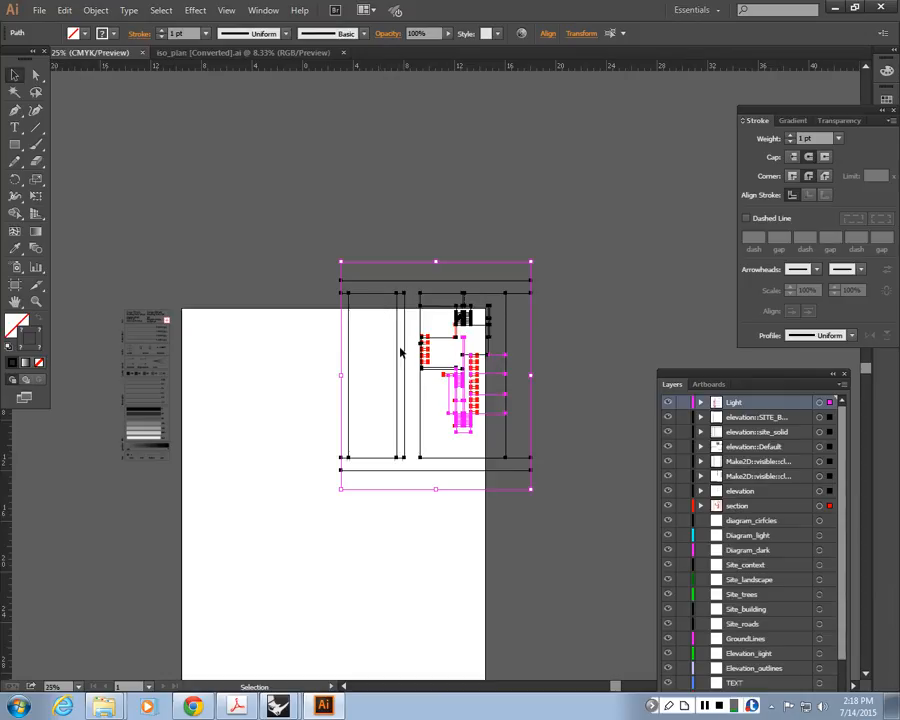
drag(399, 352, 296, 411)
drag(293, 298, 303, 174)
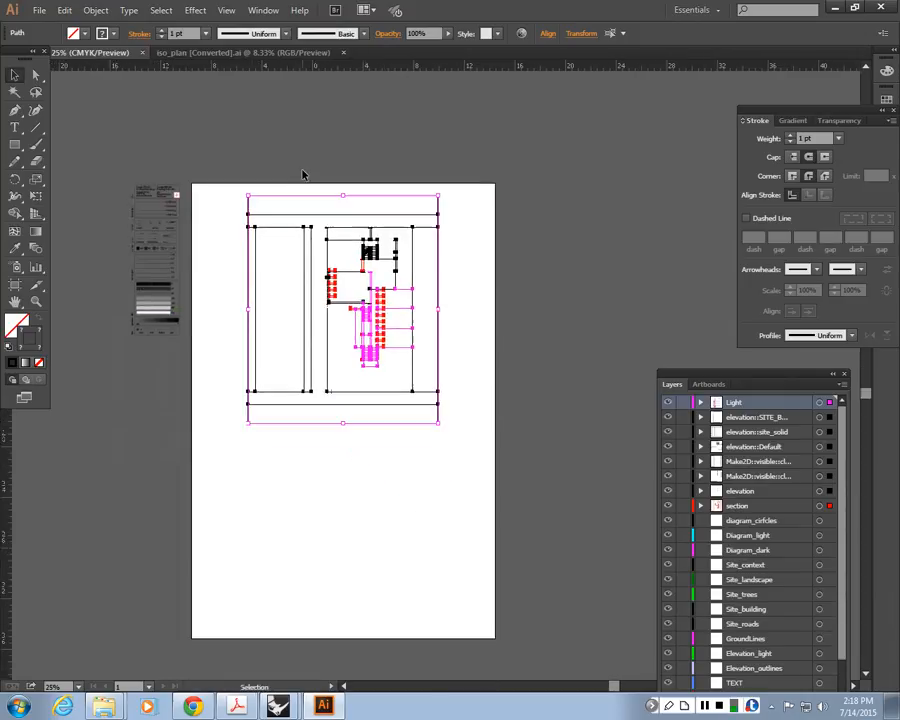
click(301, 167)
Open iso_section.AI from the Desktop folder in Illustrator and maximize its window, with the whole drawing in view
click(857, 8)
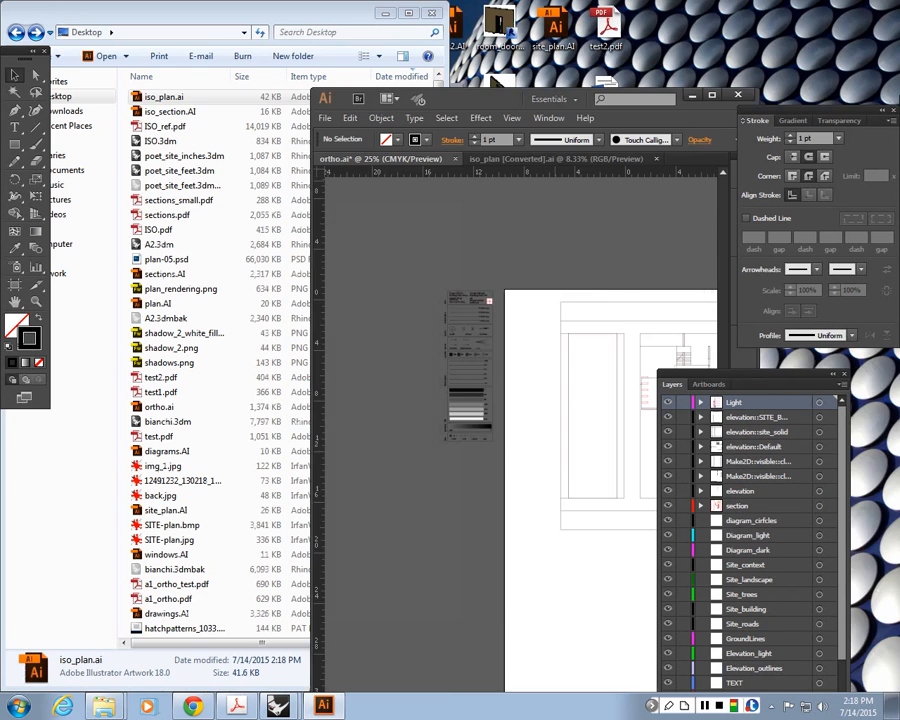
key(super+Right)
double_click(174, 115)
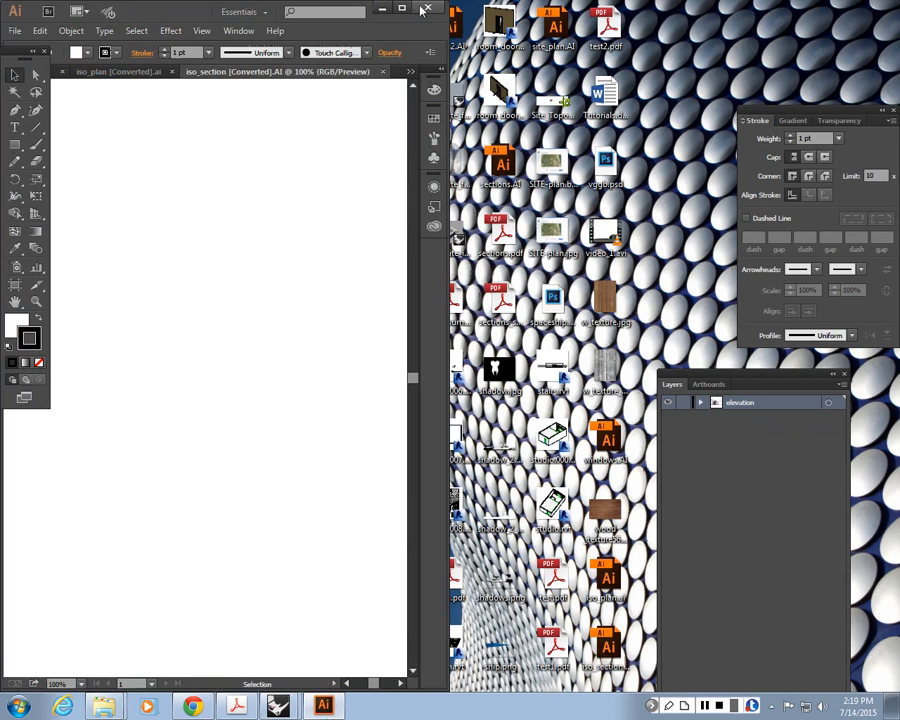
click(401, 8)
key(ctrl+0)
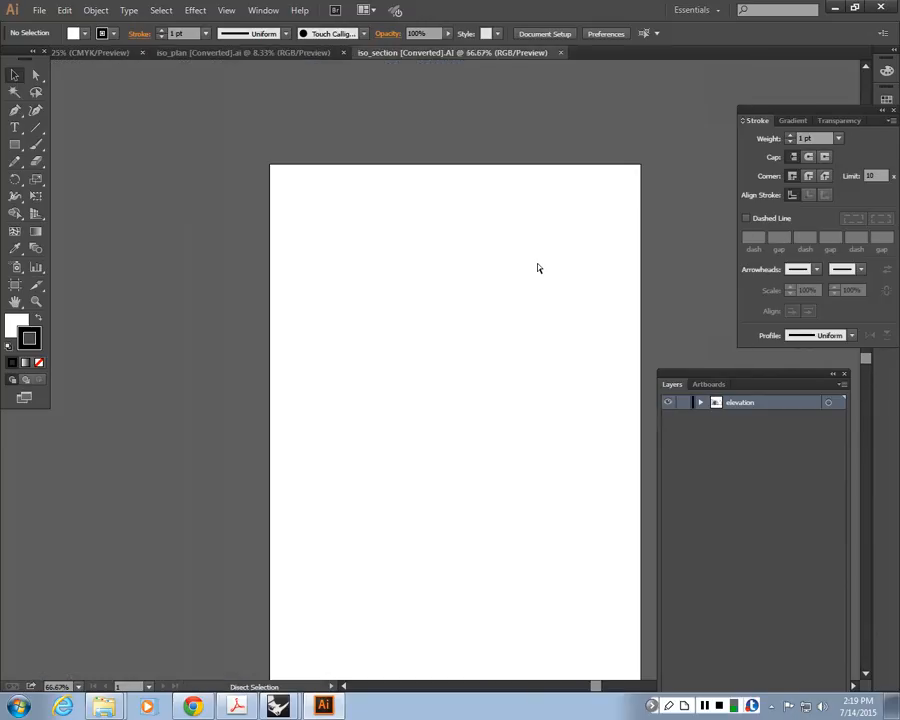
key(ctrl+minus)
key(ctrl+minus)
key(ctrl+minus)
key(ctrl+minus)
key(ctrl+minus)
Copy the section linework into ortho.ai and place it directly below the plan, aligned with the plan's sides
drag(419, 257, 757, 509)
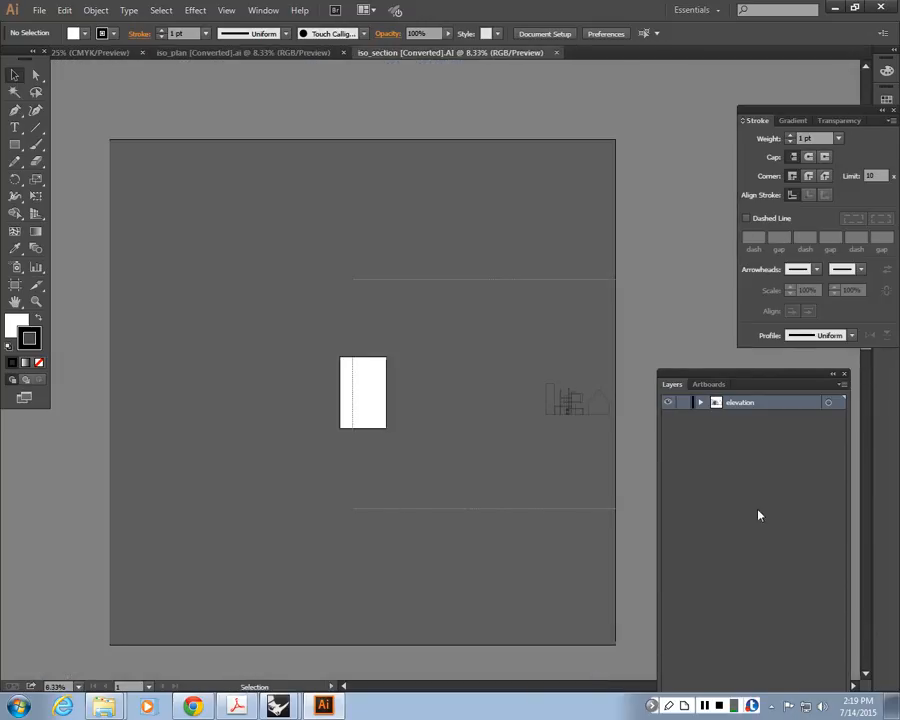
key(ctrl+c)
click(94, 53)
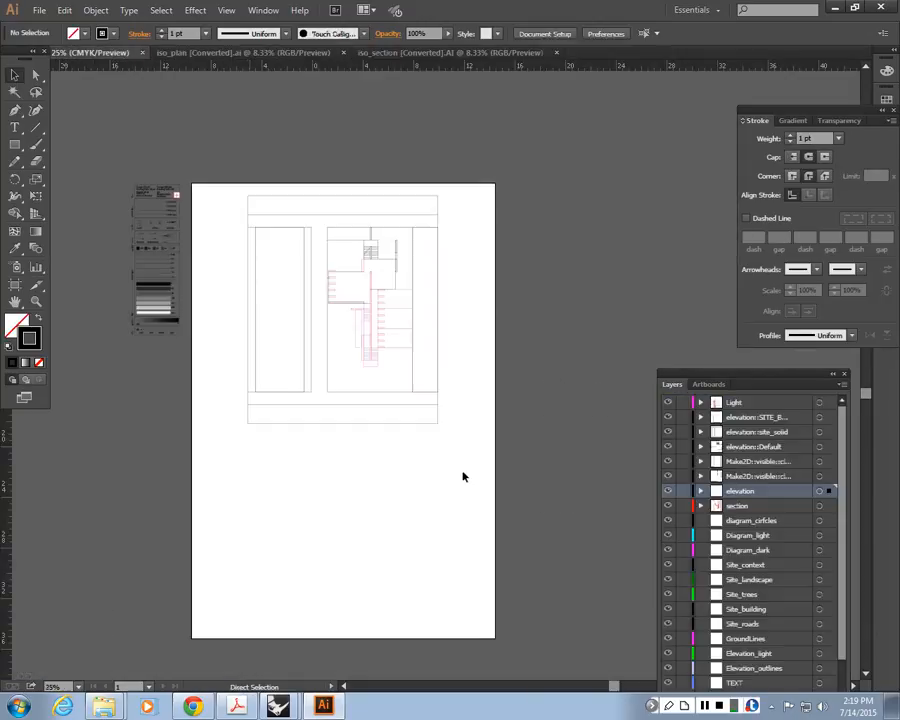
key(ctrl+v)
drag(468, 398, 376, 520)
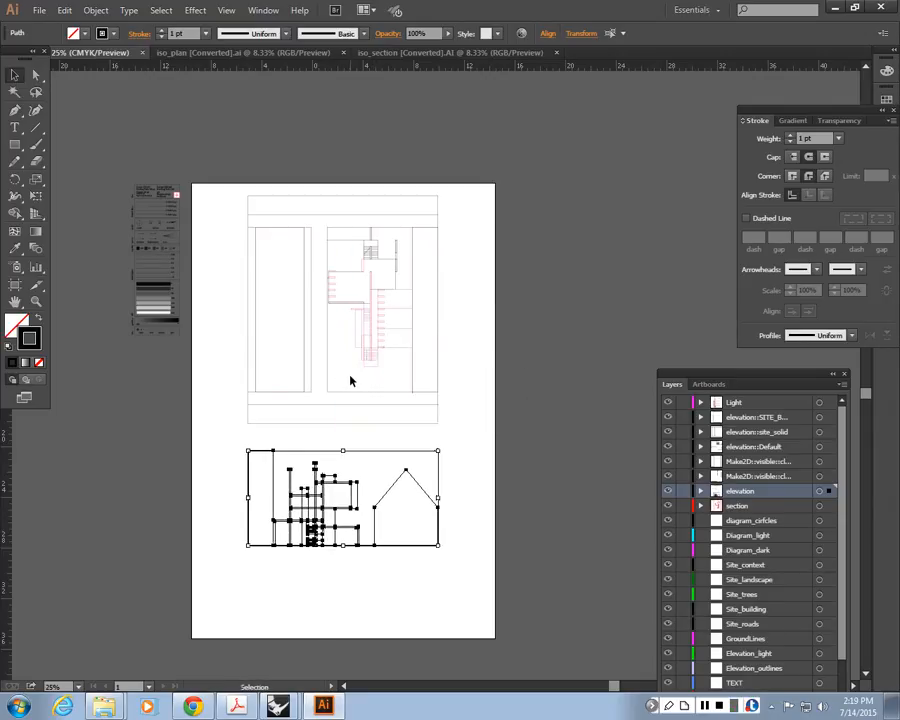
click(458, 434)
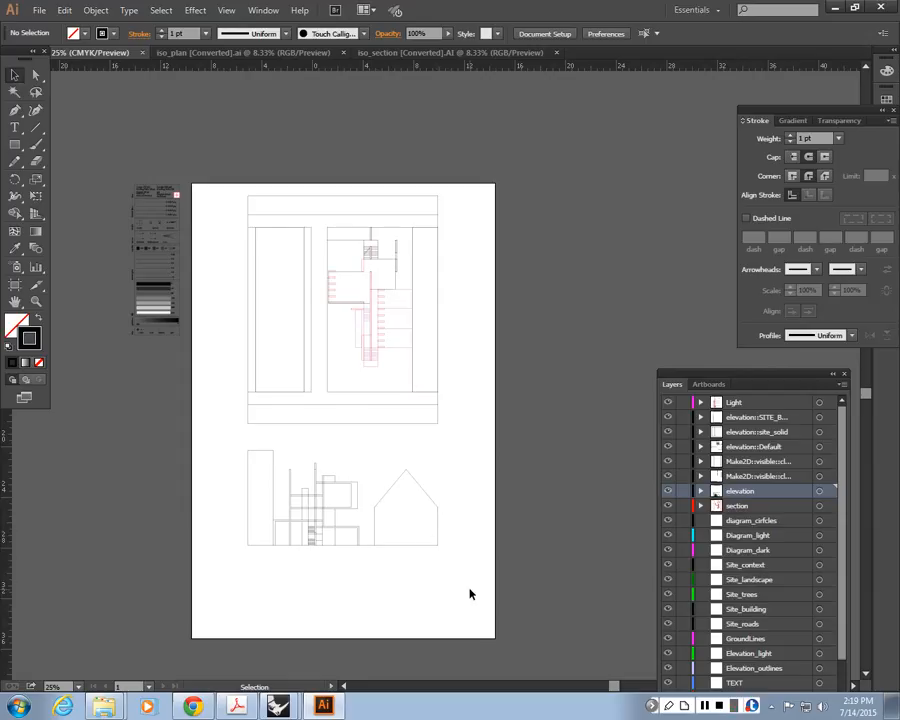
Examine the pasted section drawing up close and look through the document's list of layers
click(408, 546)
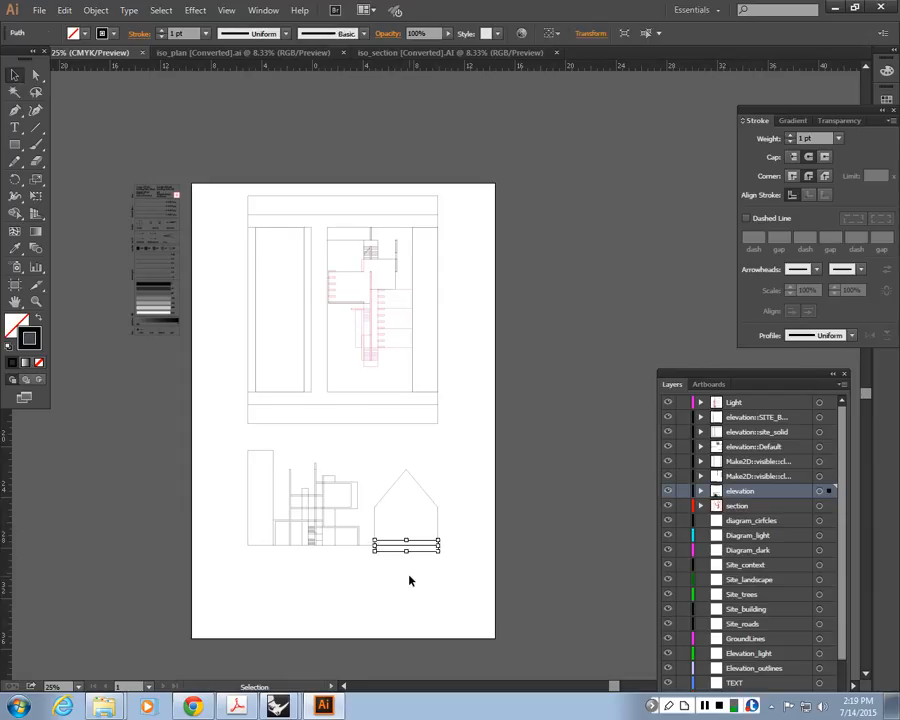
click(409, 580)
key(ctrl+equal)
key(ctrl+equal)
drag(342, 545, 416, 443)
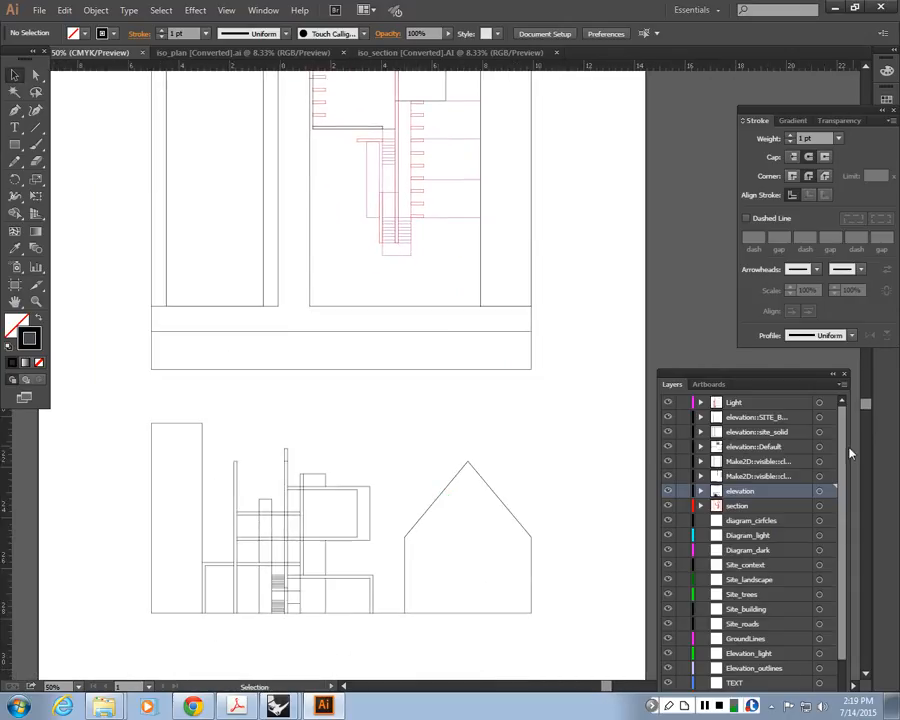
scroll(453, 469, down, 3)
scroll(678, 515, down, 5)
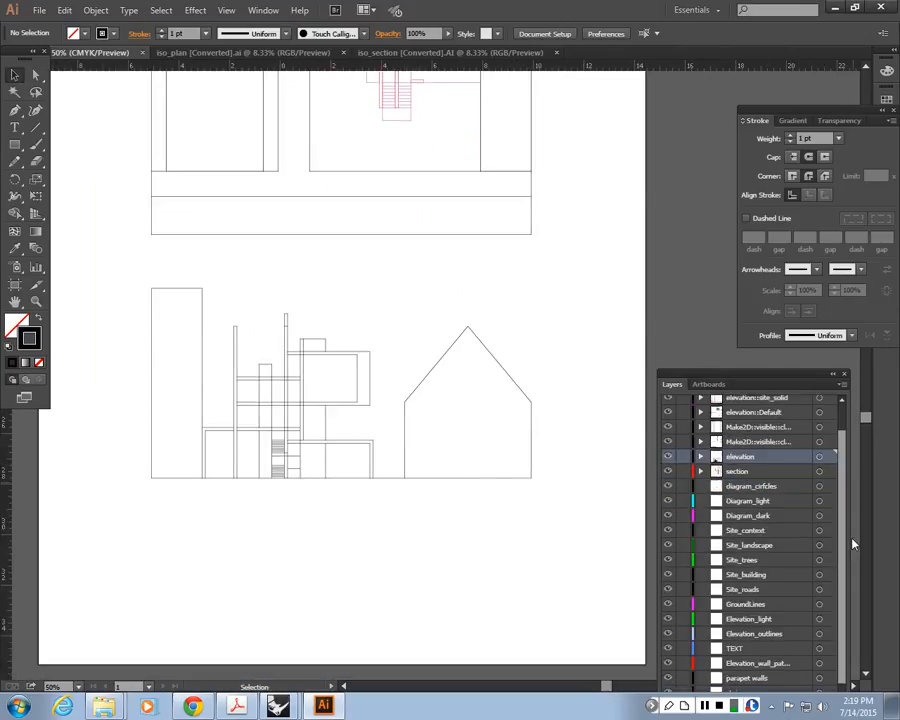
scroll(680, 514, up, 3)
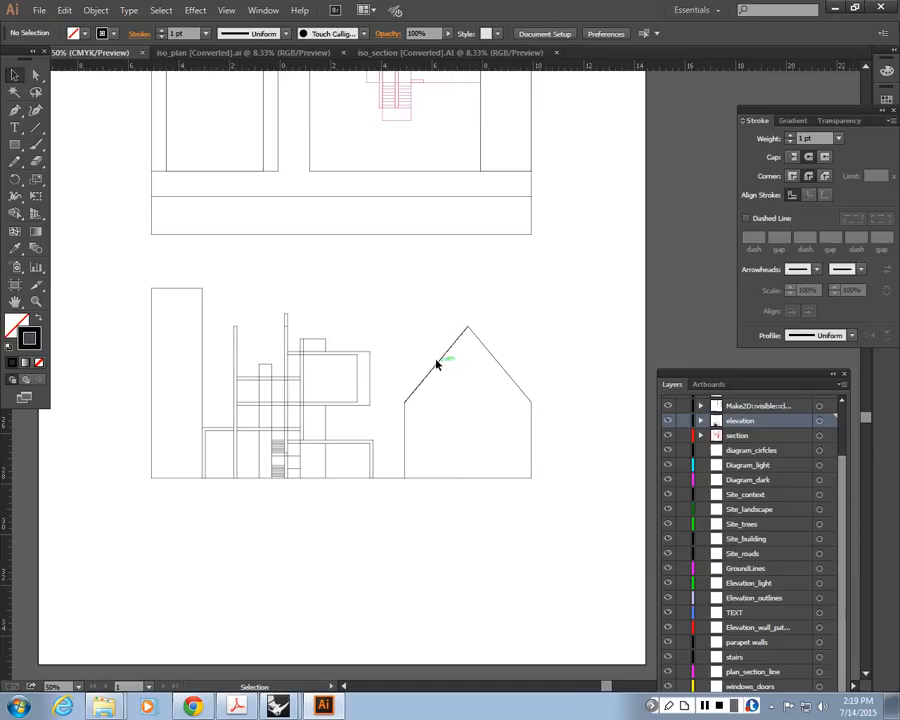
scroll(480, 398, up, 2)
Check which linework belongs to the elevation and section layers by hiding and reshowing elevation and selecting the section layer's artwork
click(482, 412)
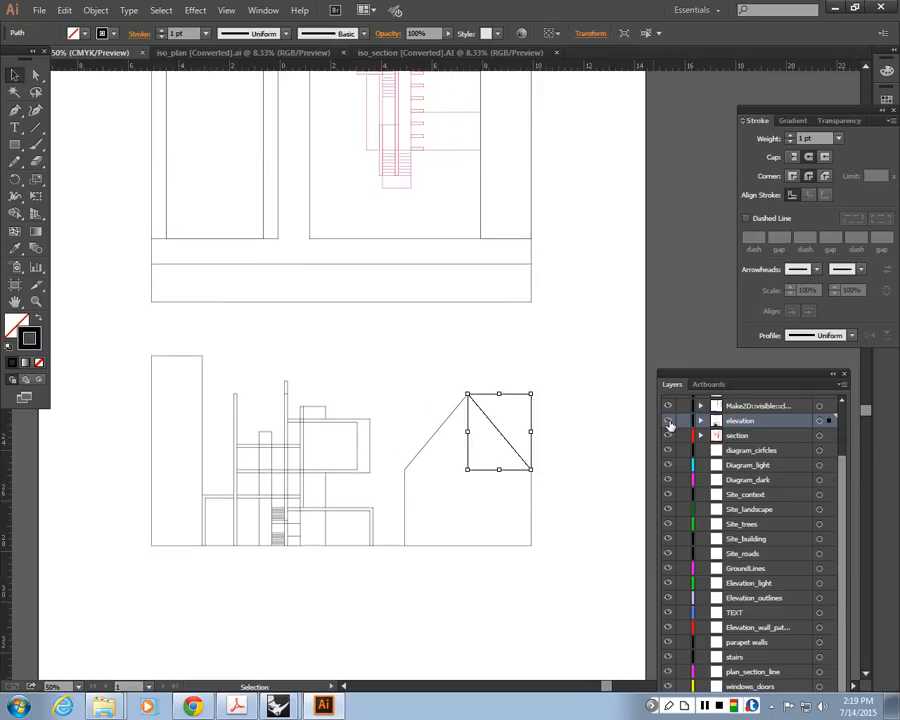
click(668, 421)
click(819, 435)
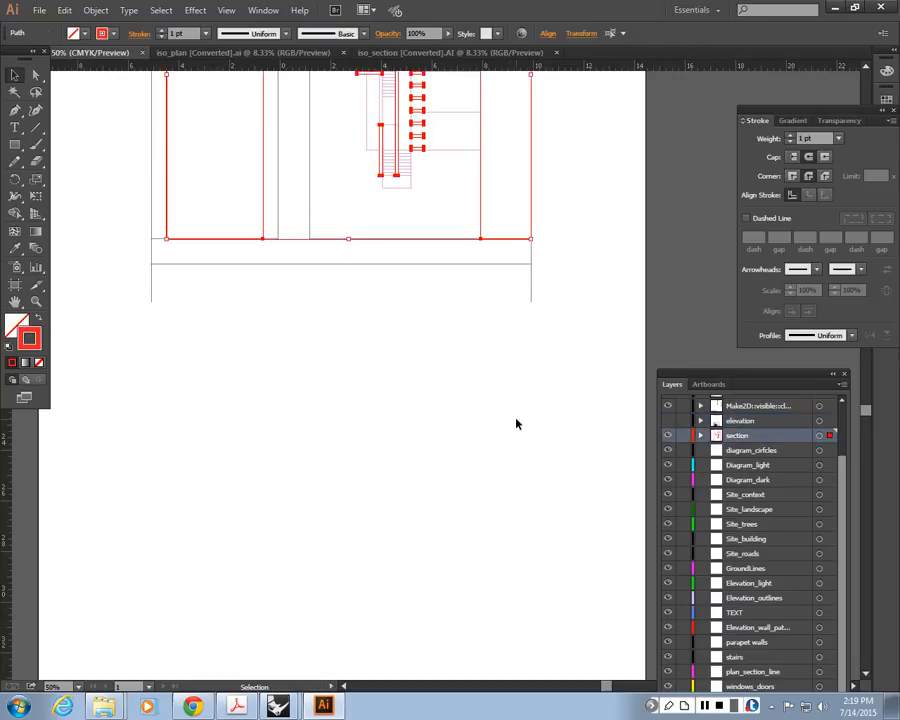
click(508, 420)
key(ctrl+minus)
key(ctrl+minus)
space+drag(508, 420, 509, 466)
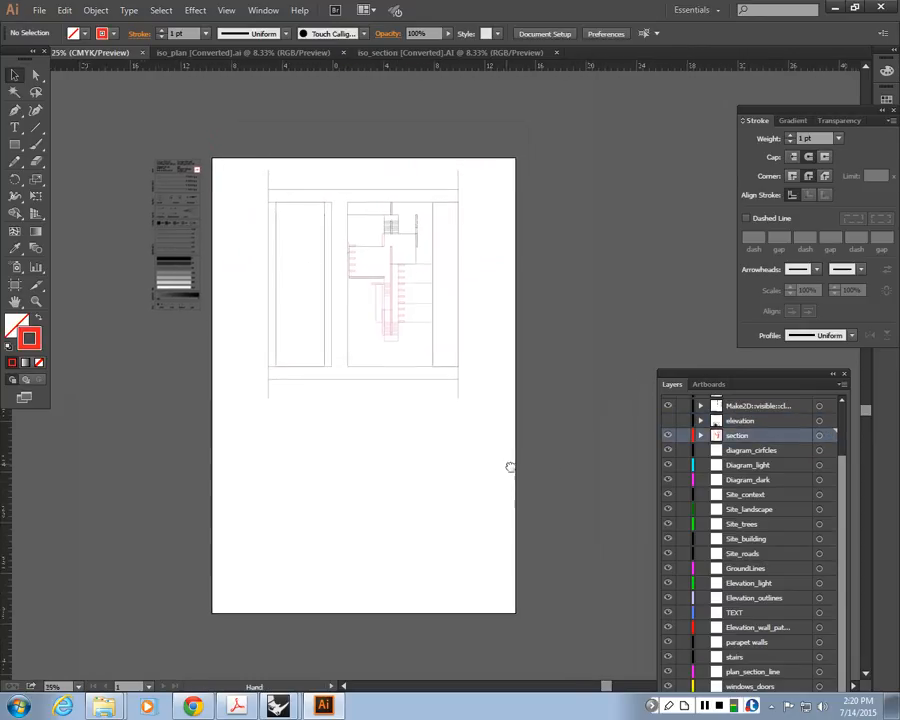
click(668, 421)
click(412, 465)
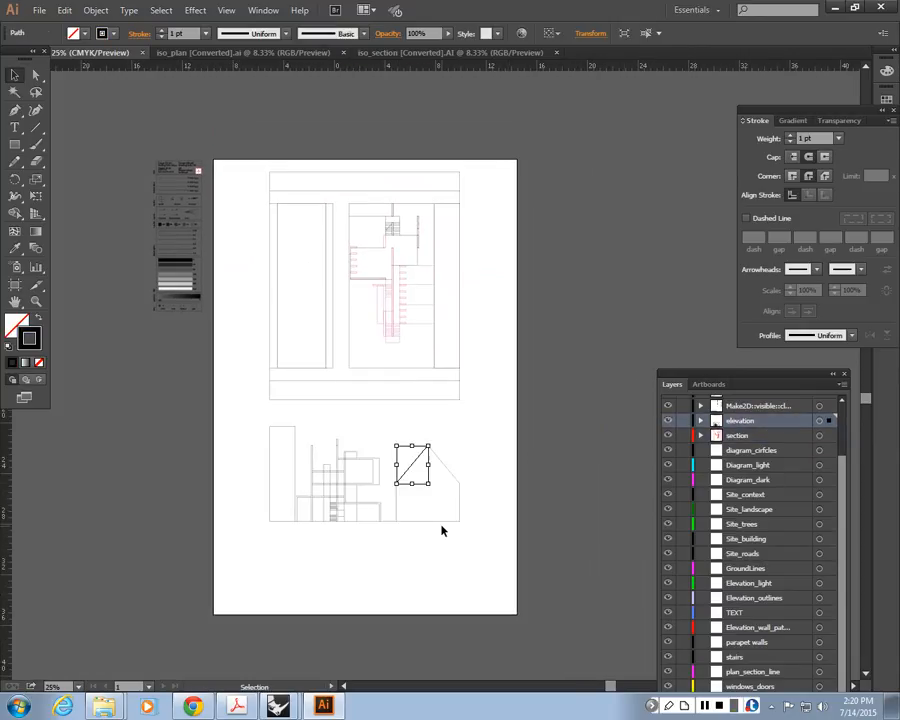
Delete the pasted section linework from ortho.ai and all the artwork in iso_section.AI
mouse_move(483, 549)
mouse_down()
mouse_move(261, 441)
mouse_move(247, 418)
mouse_up()
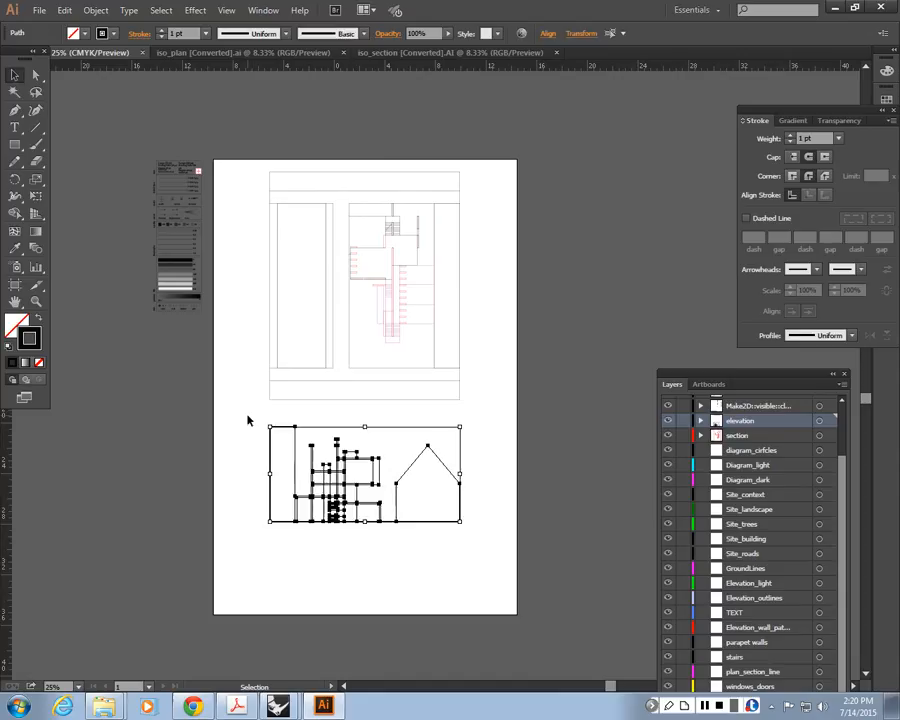
key(Delete)
click(394, 53)
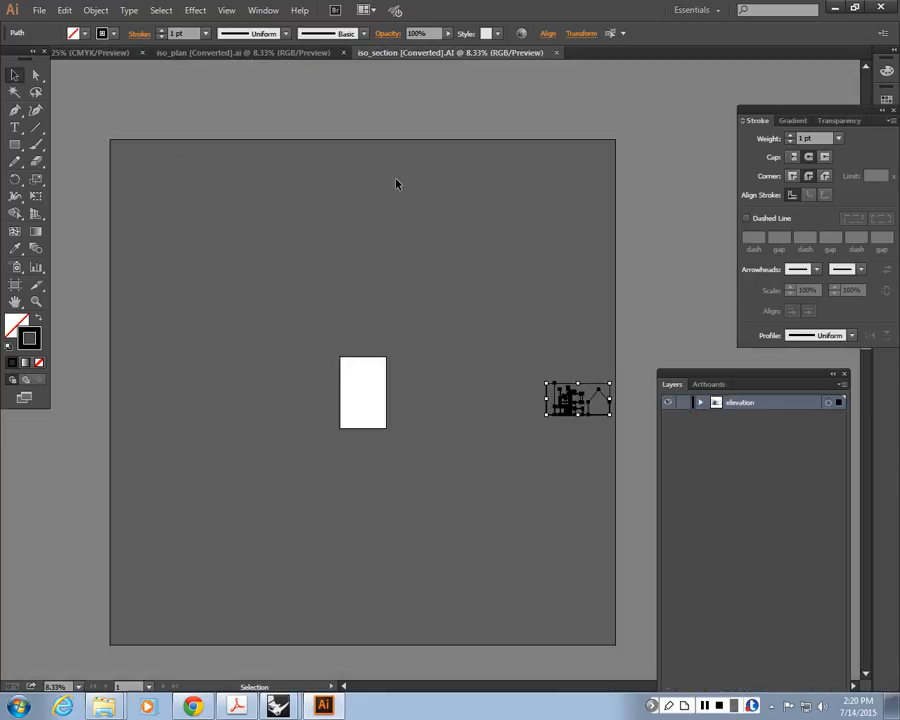
drag(494, 326, 667, 474)
key(Delete)
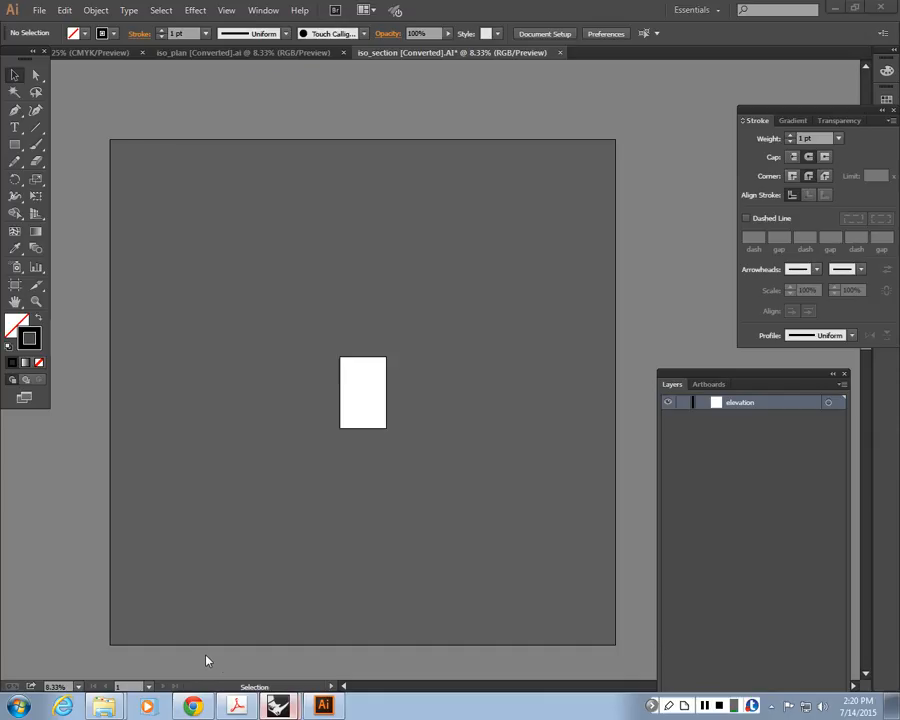
Switch to Rhino and look over the model in the four-viewport layout and the enlarged Right view in wireframe
key(alt+Tab)
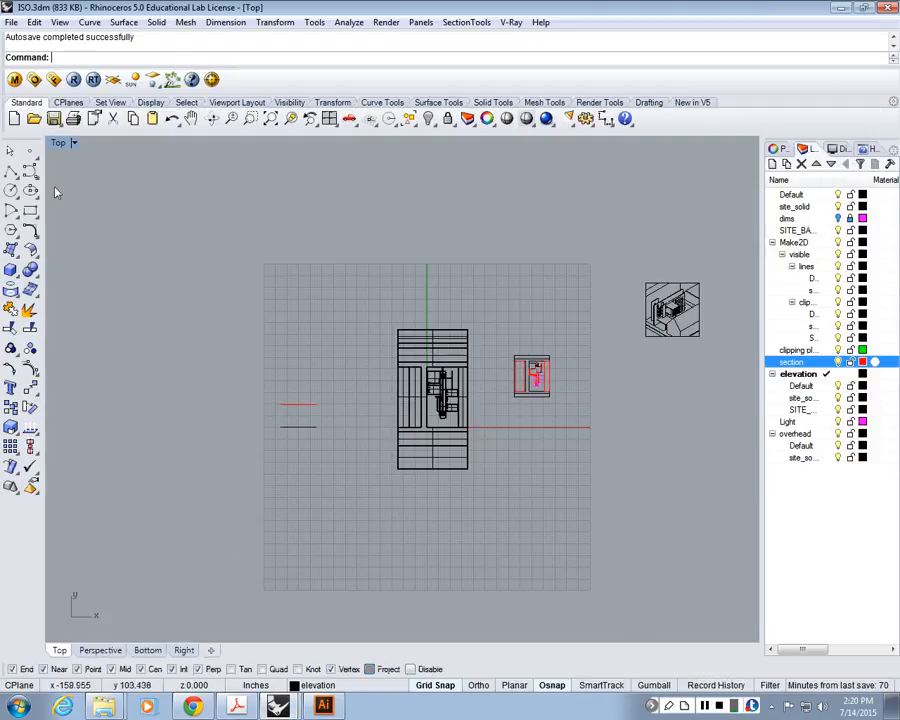
double_click(59, 144)
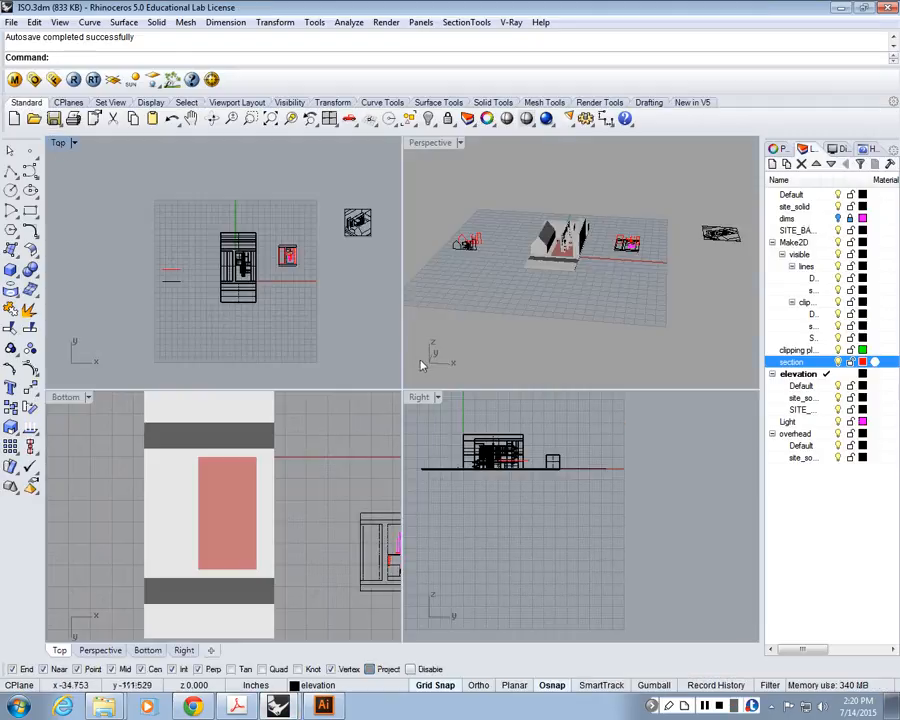
scroll(340, 400, down, 3)
double_click(419, 397)
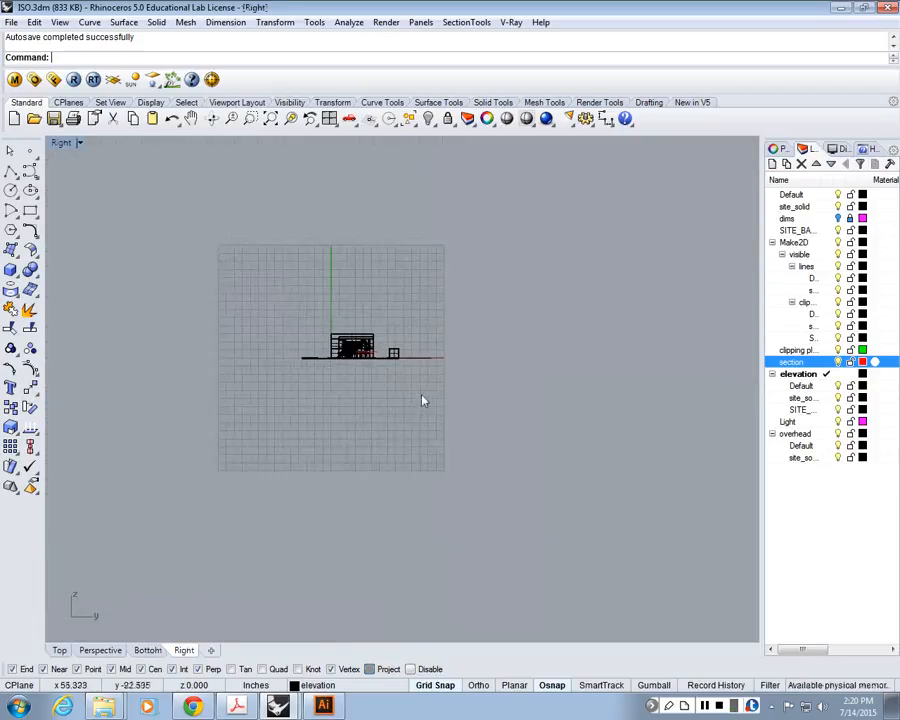
scroll(404, 404, down, 2)
click(62, 145)
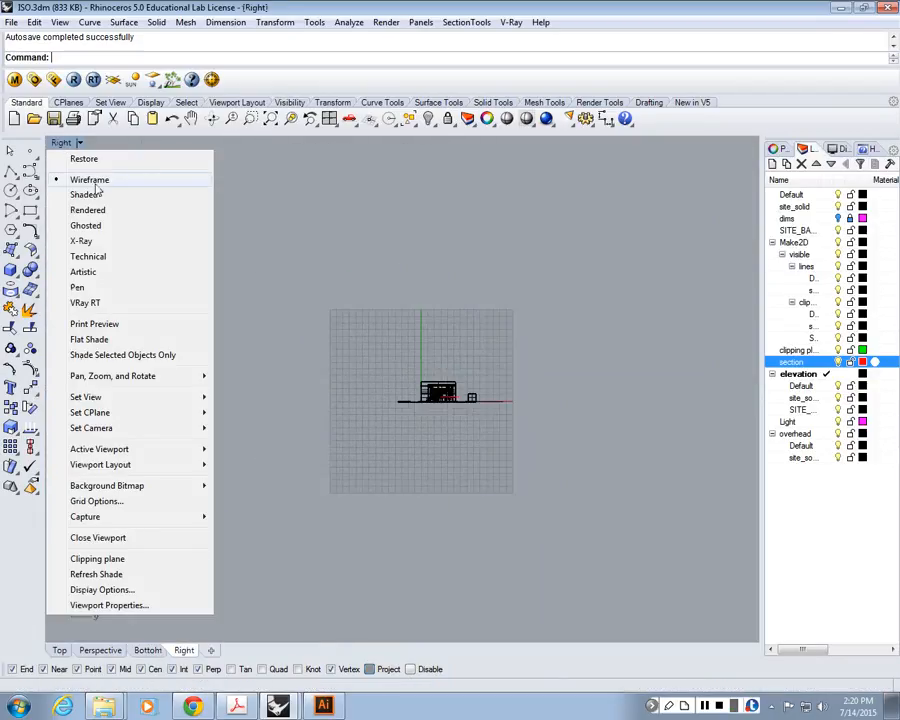
click(95, 186)
scroll(502, 519, up, 12)
scroll(502, 519, down, 10)
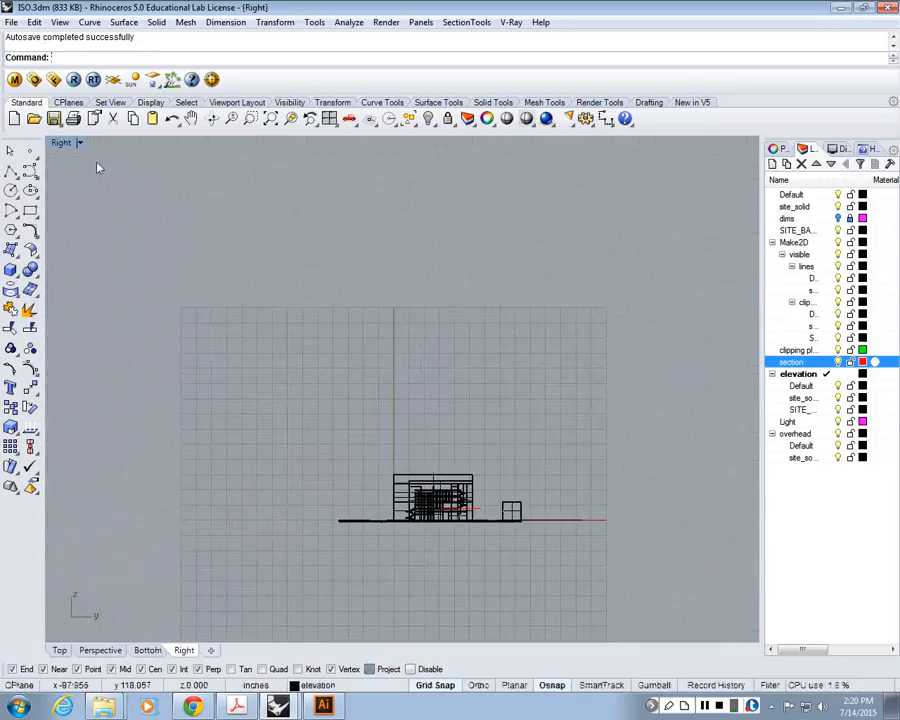
double_click(66, 143)
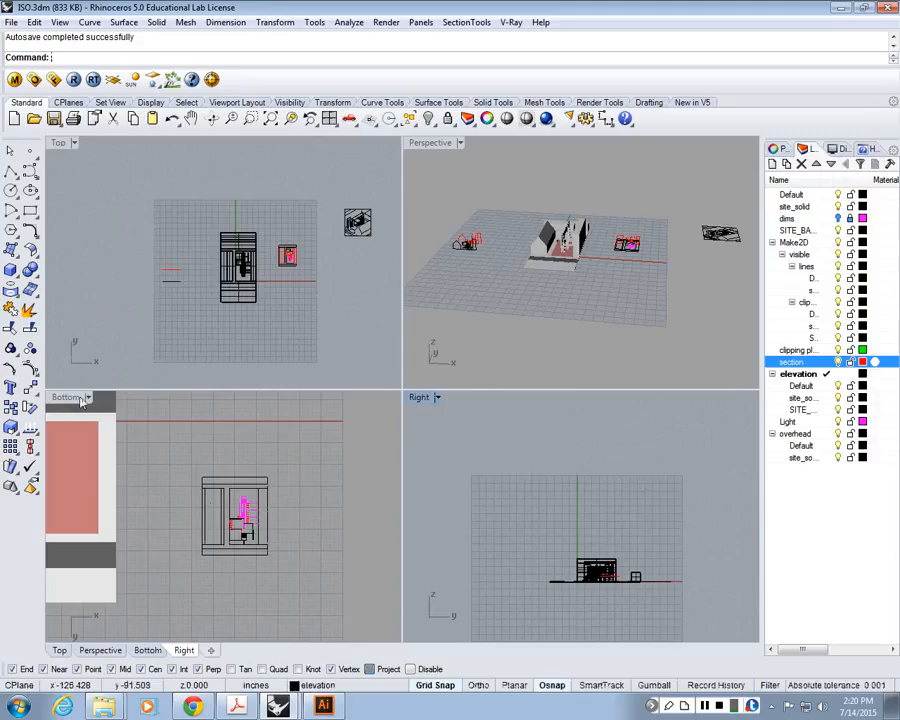
Set the Bottom viewport to the Front view and bring the section drawing into it
click(83, 399)
mouse_move(135, 473)
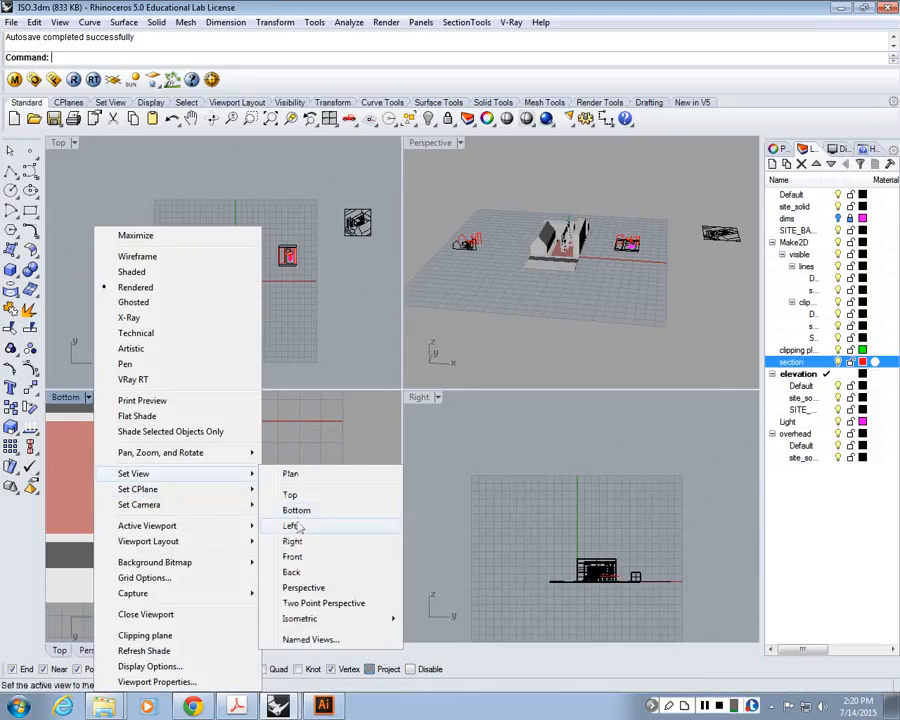
click(291, 557)
scroll(231, 518, up, 3)
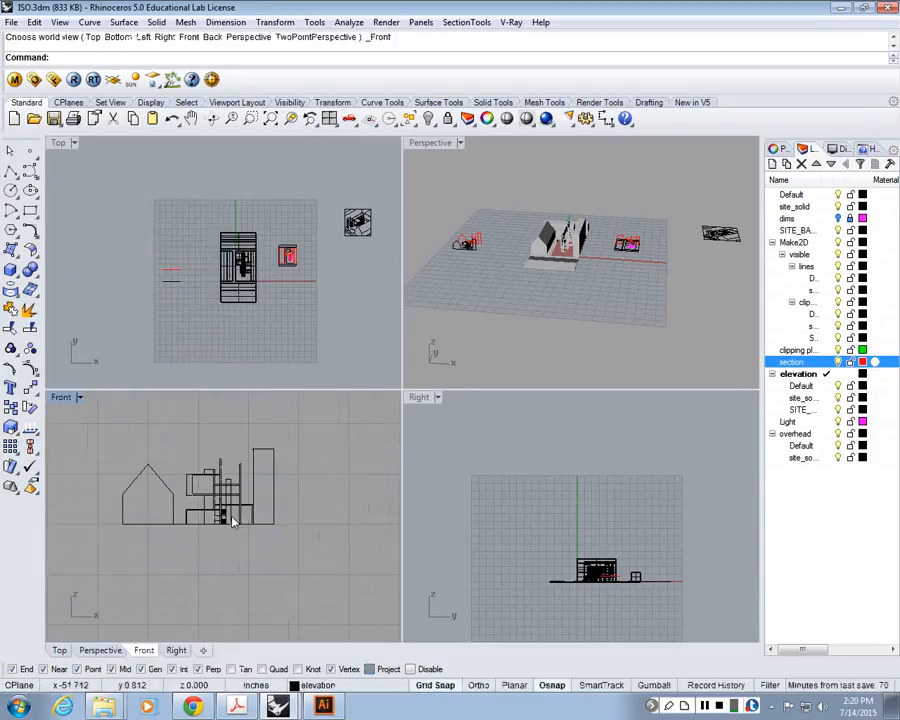
scroll(235, 515, up, 4)
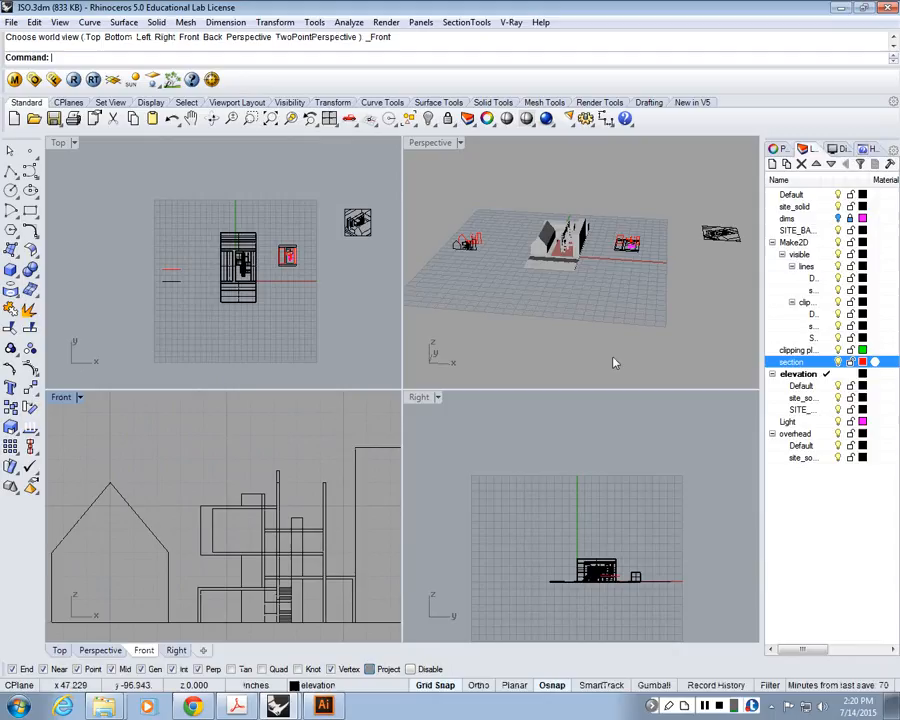
Make section the current layer and toggle the elevation layer's visibility, leaving both layers visible
click(838, 362)
click(828, 373)
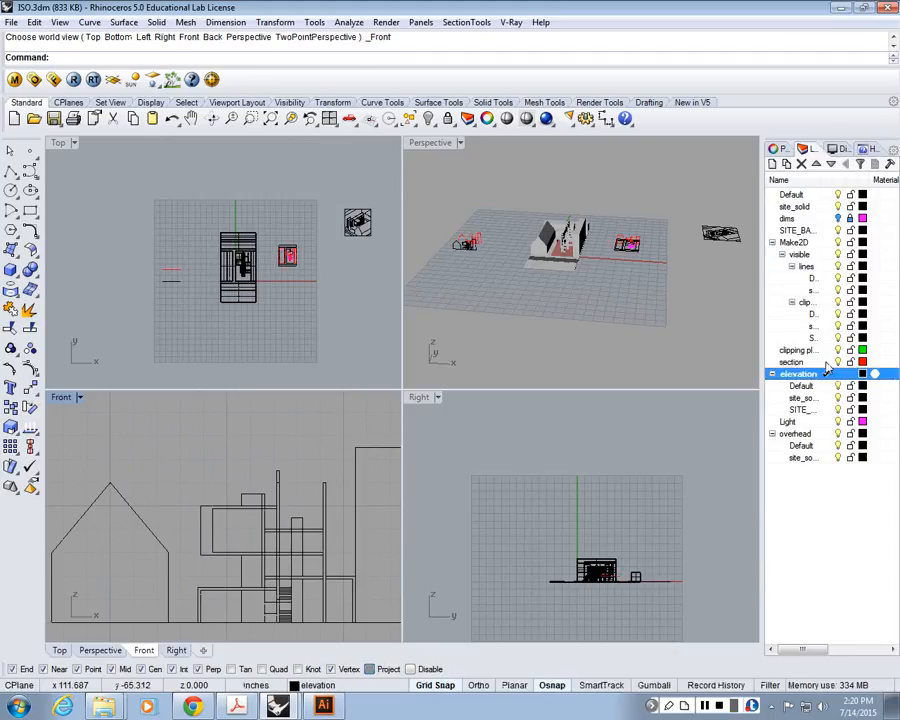
click(827, 362)
click(838, 374)
click(838, 374)
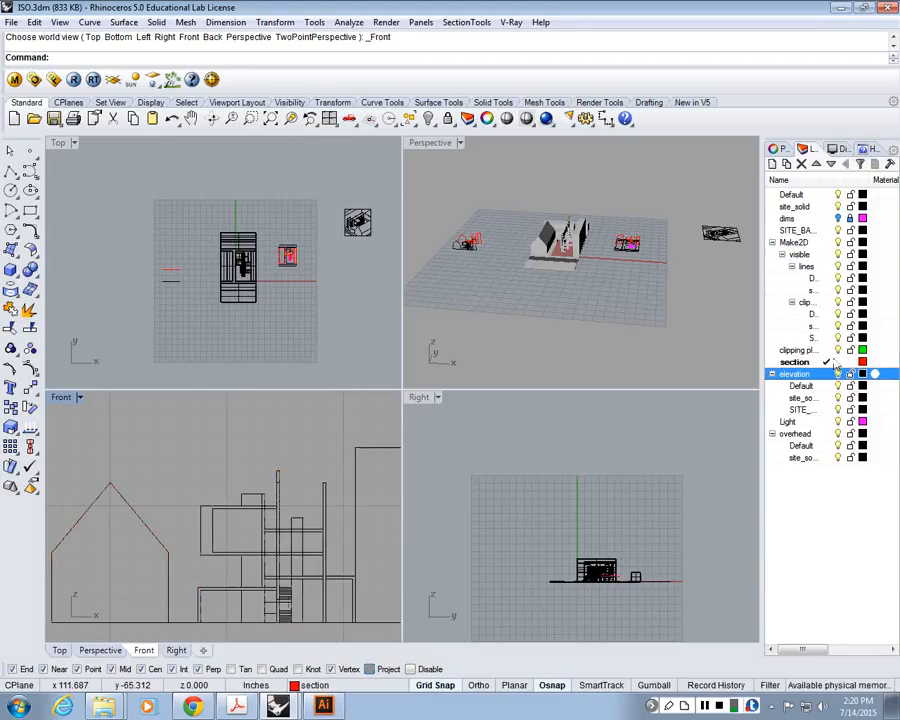
Select all curves of the section drawing, on both the section and elevation layers, and set its viewport to the Back view
scroll(343, 470, down, 4)
right_drag(343, 470, 273, 492)
drag(318, 545, 67, 414)
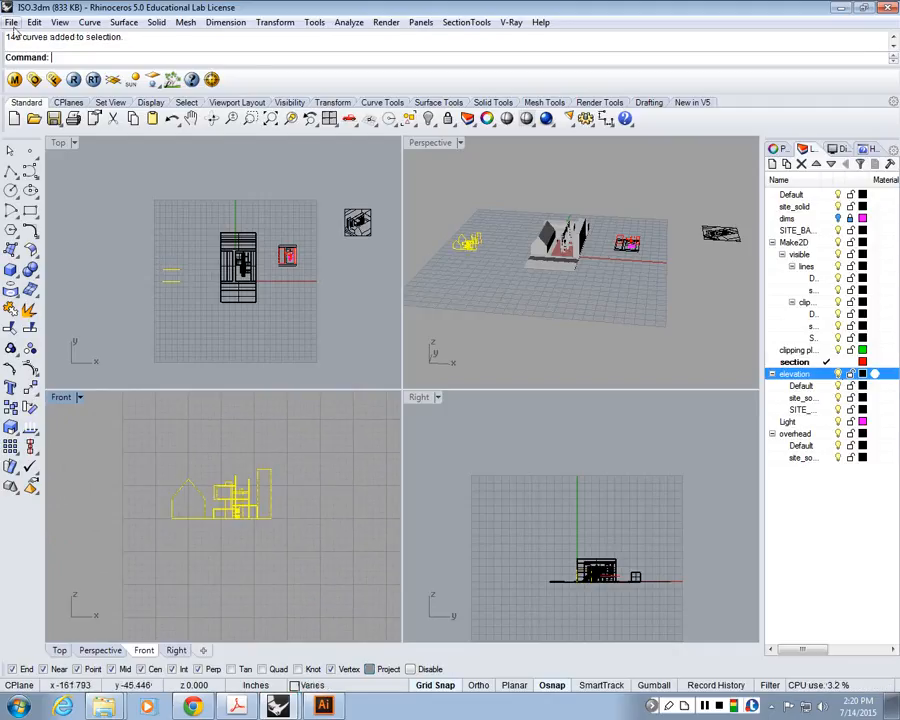
scroll(190, 484, up, 5)
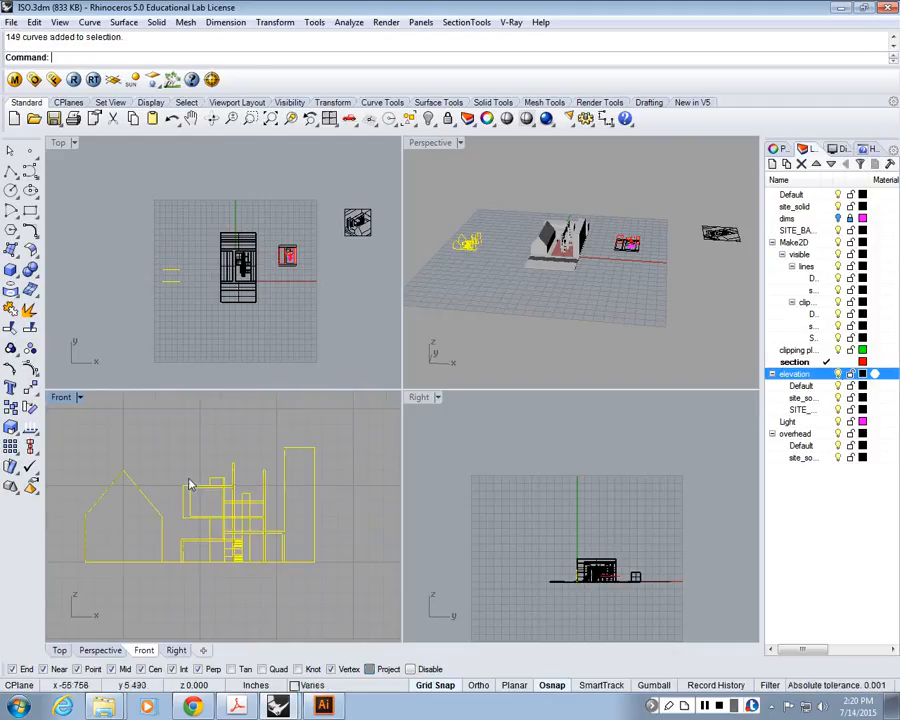
scroll(190, 484, down, 4)
mouse_move(75, 418)
mouse_down()
mouse_move(229, 527)
mouse_move(292, 552)
mouse_up()
scroll(220, 486, up, 4)
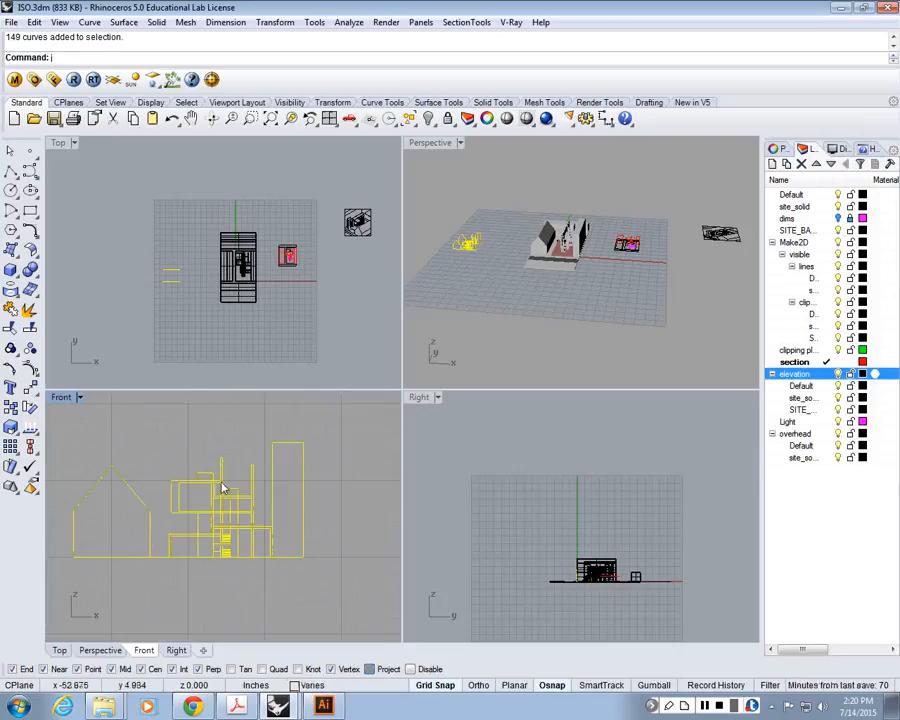
click(60, 397)
mouse_move(126, 474)
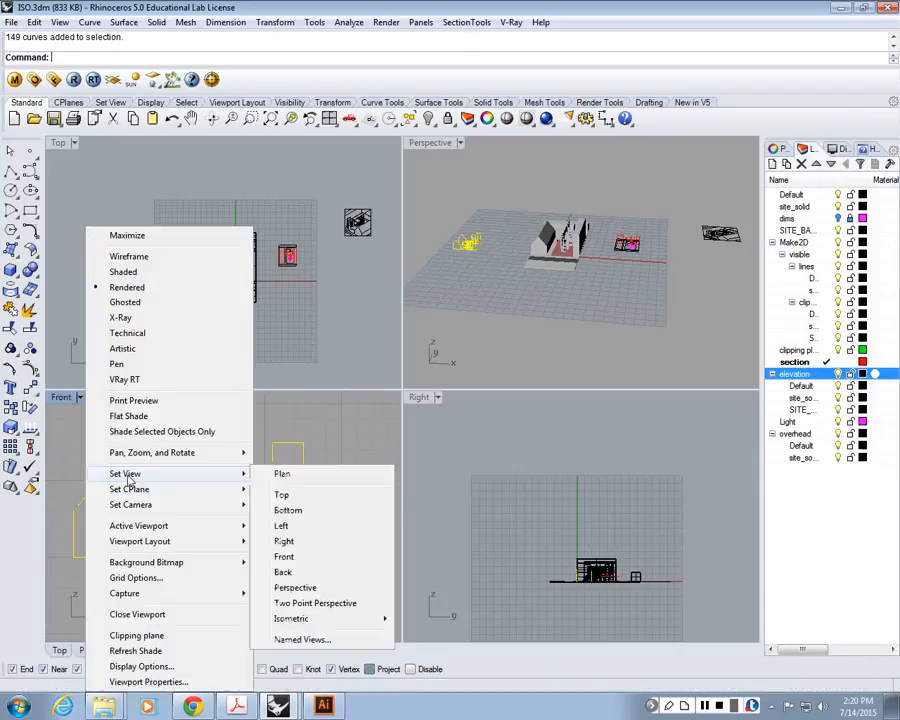
click(284, 572)
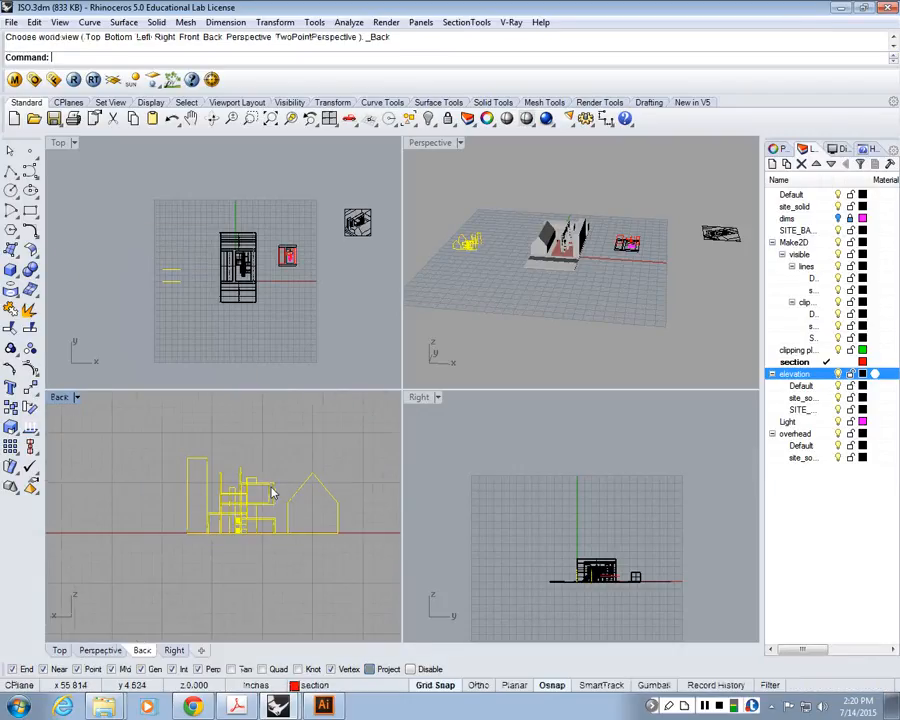
Start exporting the selected curves as iso_section.AI on the Desktop, and close the old iso_section document in Illustrator
click(11, 22)
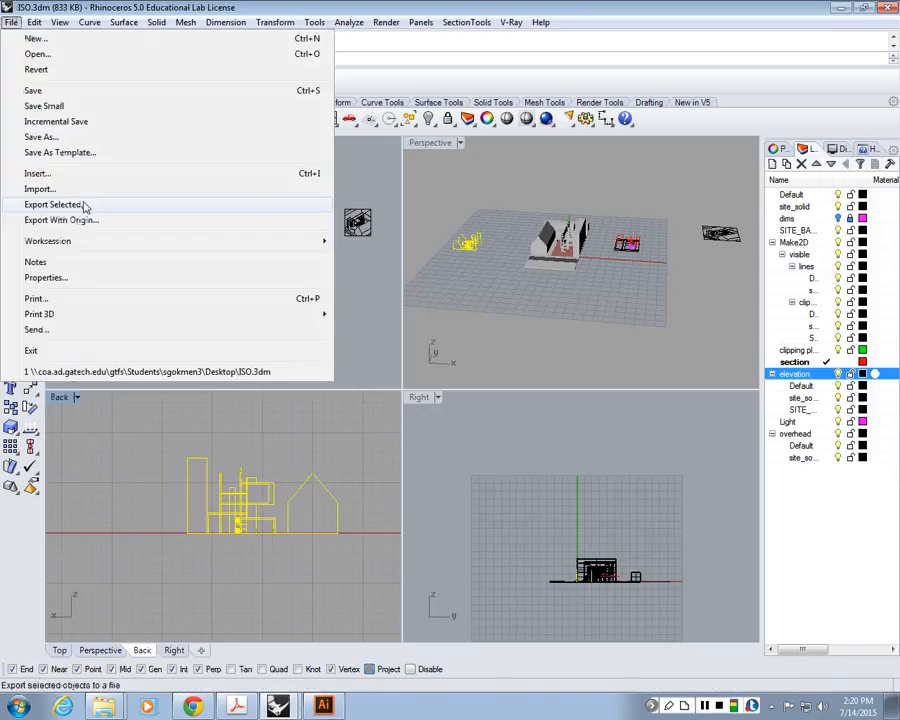
click(84, 206)
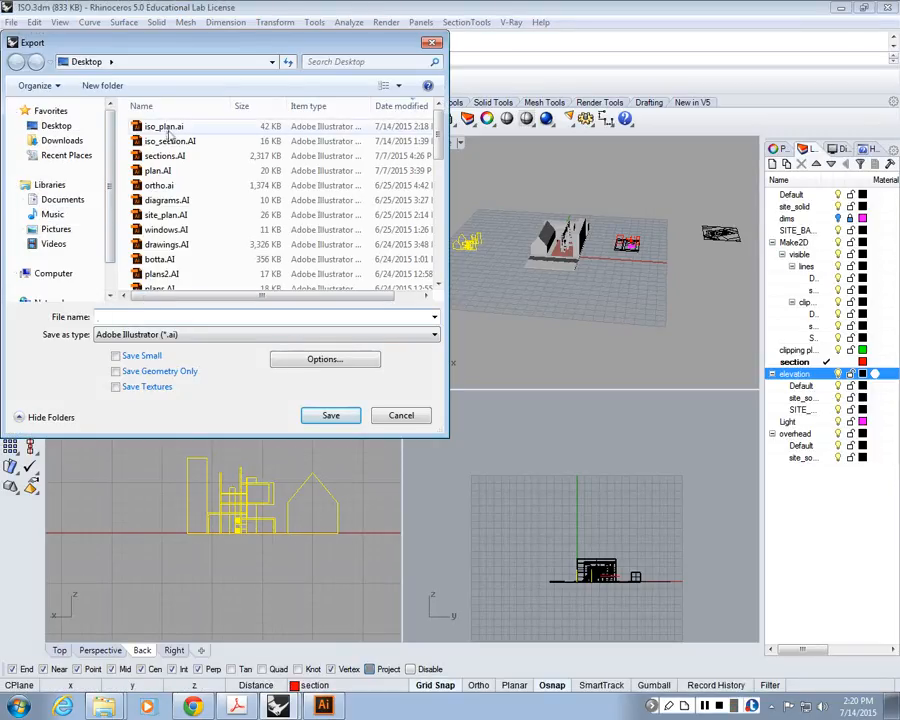
click(168, 141)
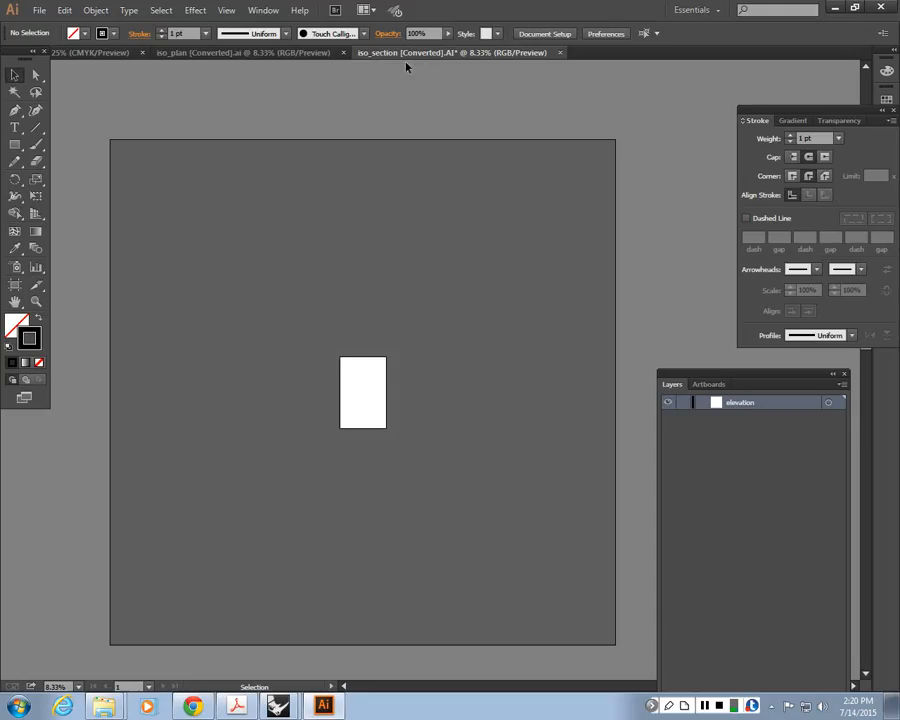
click(560, 52)
key(Return)
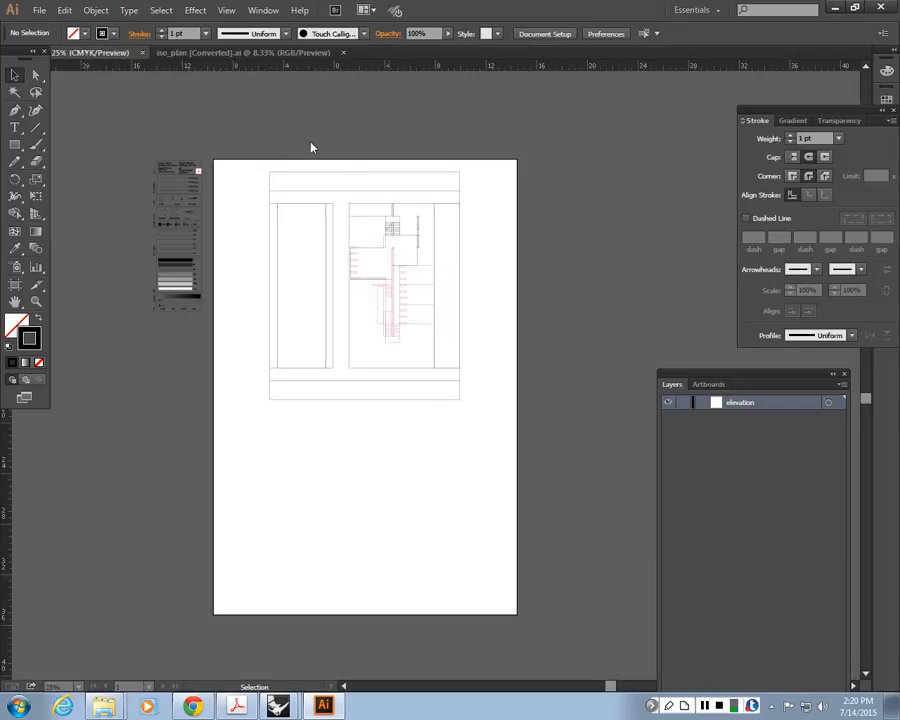
Return to Rhino and finish the export over the existing iso_section.AI, preserving model scale at 1 inch = 1 inch, with RGB color
click(280, 706)
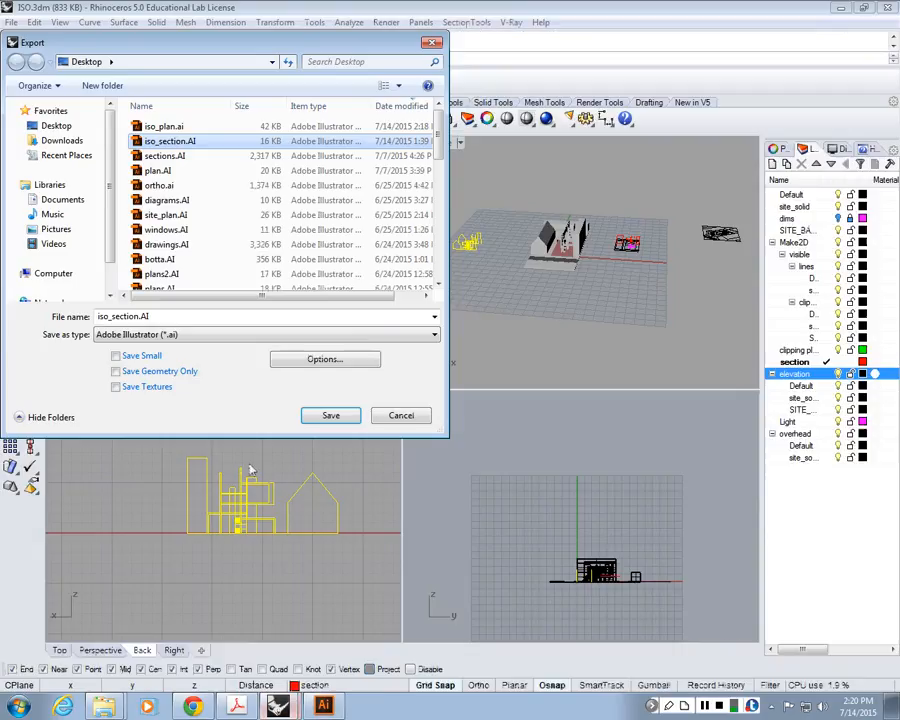
click(331, 415)
click(492, 354)
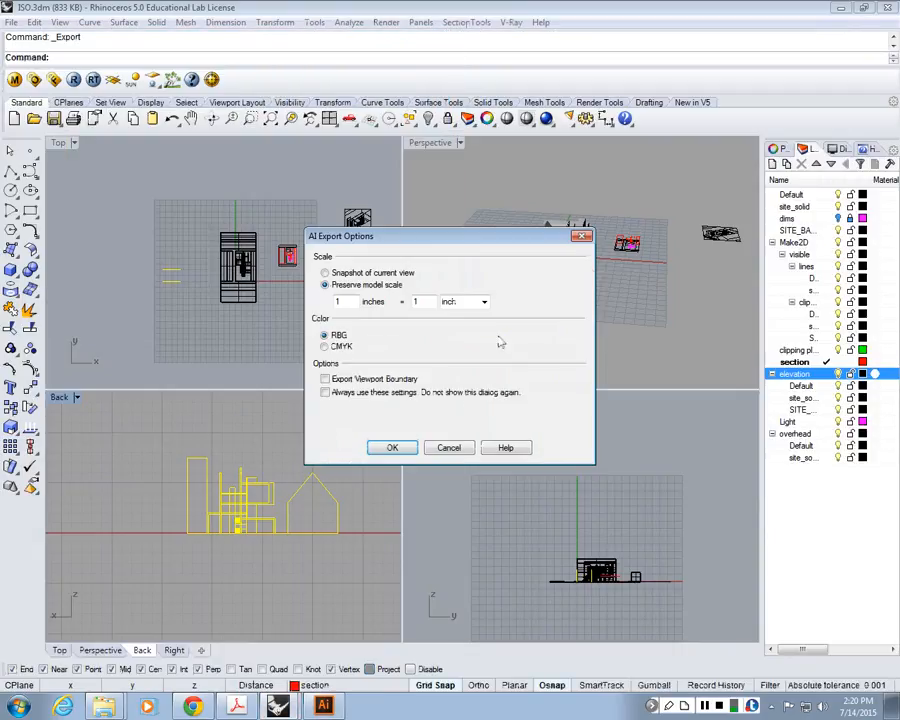
click(392, 447)
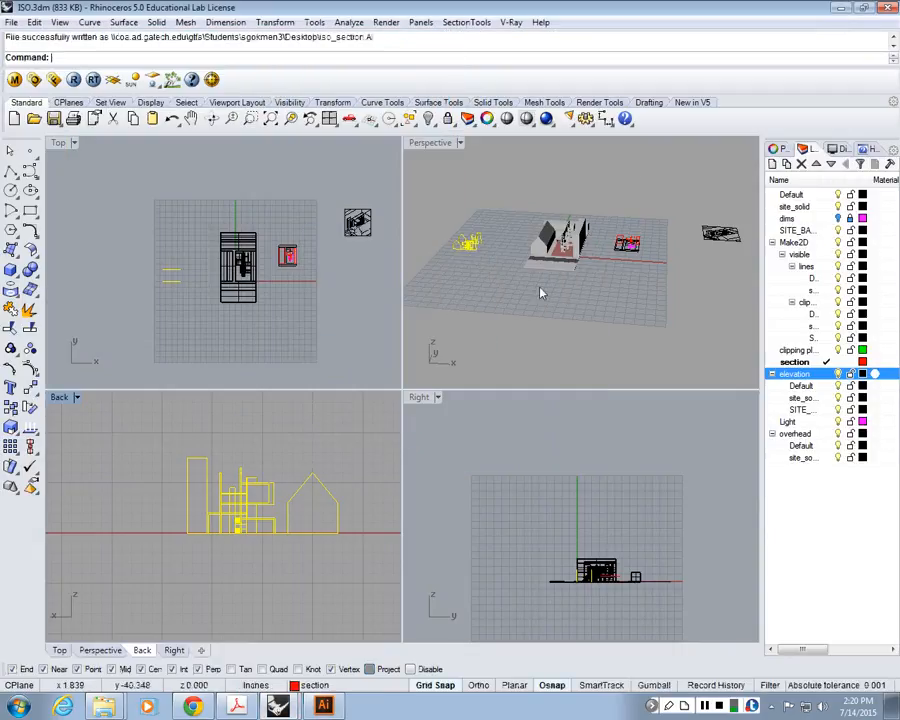
Open the newly exported iso_section.AI from the Desktop in Illustrator and maximize its window, with the whole drawing in view
click(842, 9)
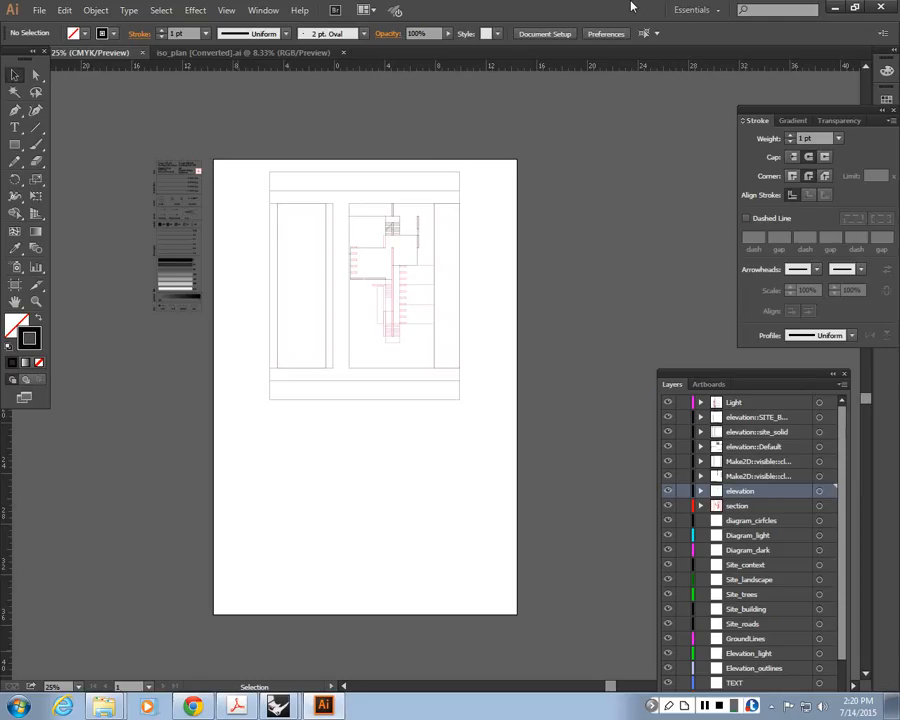
click(857, 7)
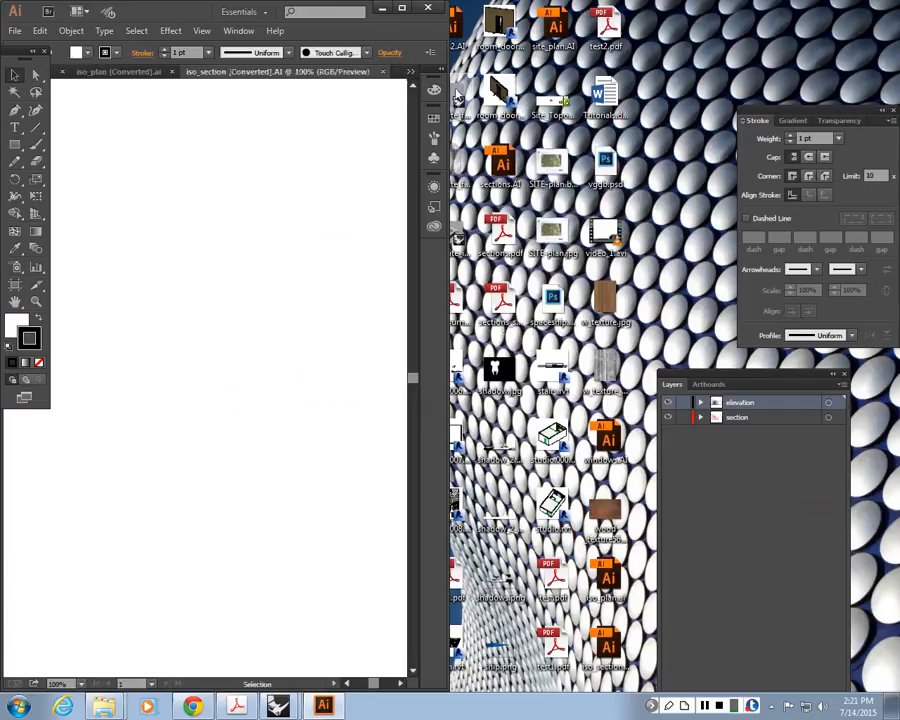
click(402, 9)
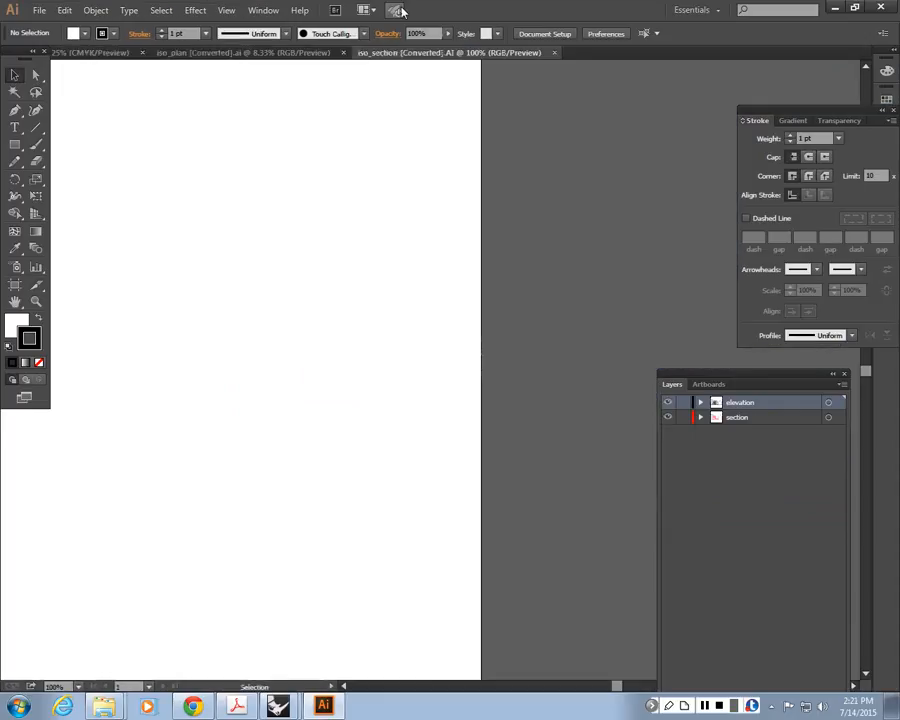
key(ctrl+minus)
key(ctrl+minus)
key(ctrl+minus)
key(ctrl+minus)
key(ctrl+minus)
key(ctrl+minus)
key(ctrl+minus)
key(space)
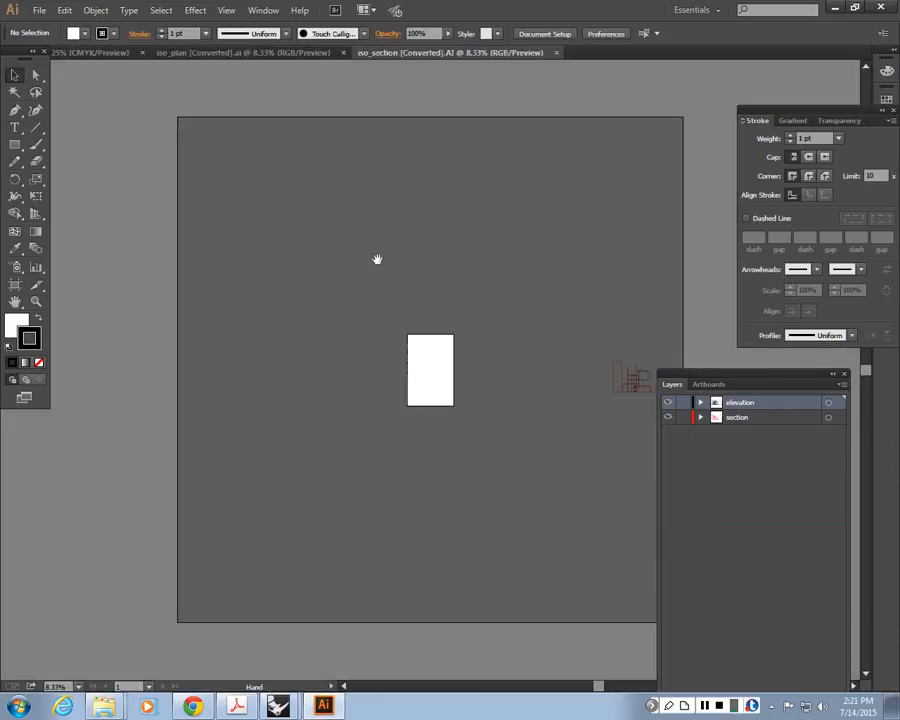
drag(393, 271, 266, 299)
Copy all the section and elevation linework into ortho.ai and place it directly below the plan, aligned with the plan's sides
key(ctrl+a)
click(110, 54)
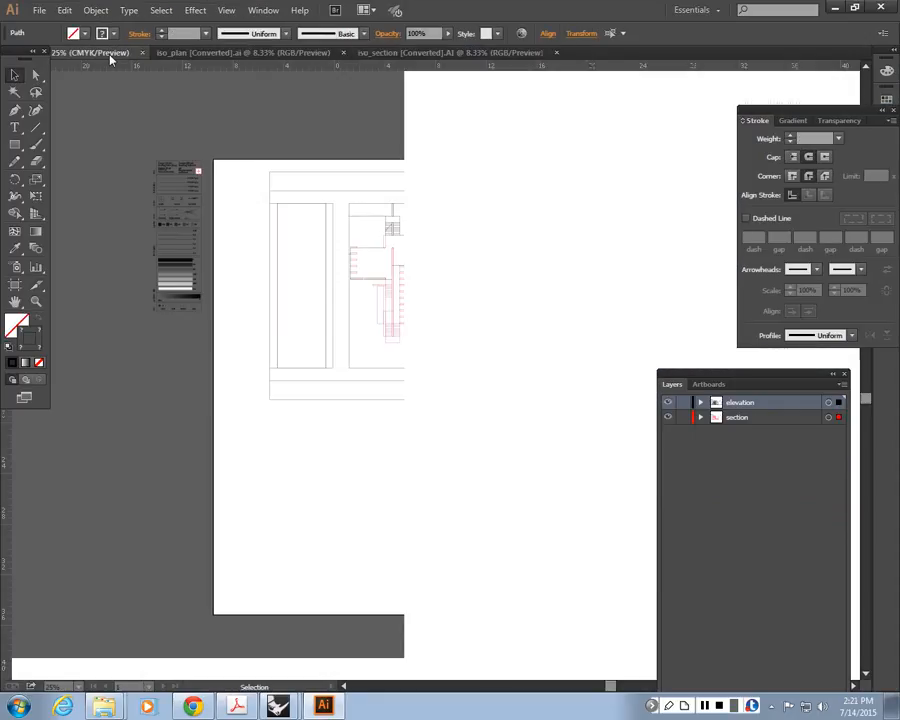
key(ctrl+v)
mouse_move(476, 383)
mouse_down()
mouse_move(405, 512)
mouse_move(421, 388)
mouse_up()
click(408, 445)
Select all the section layer's linework and match it to the black 1.0 lineweight sample with the Eyedropper
key(ctrl+plus)
key(ctrl+plus)
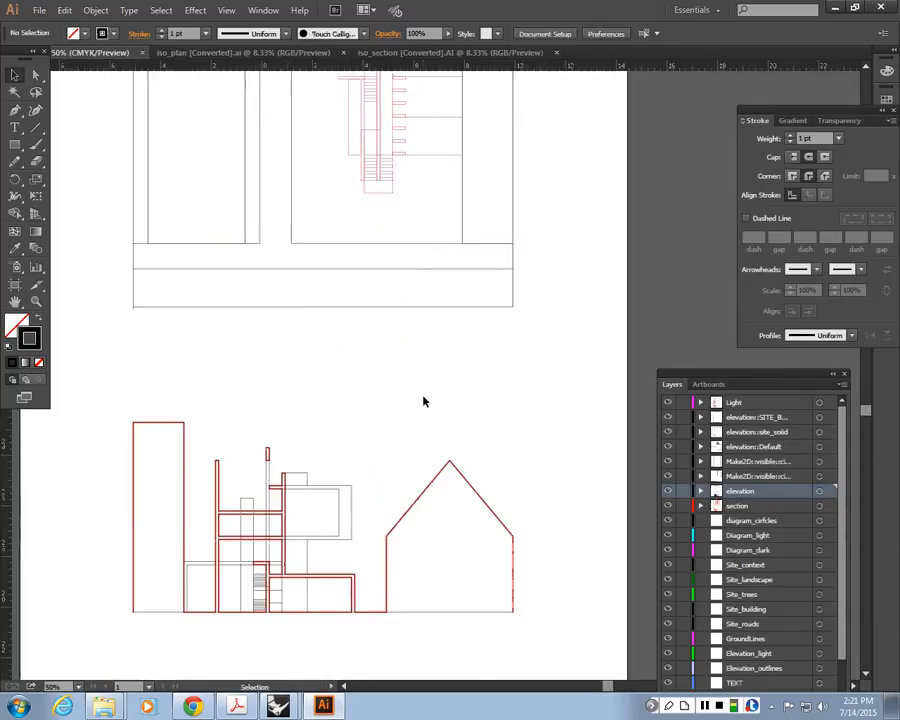
click(829, 506)
scroll(450, 434, up, 1)
scroll(448, 434, up, 1)
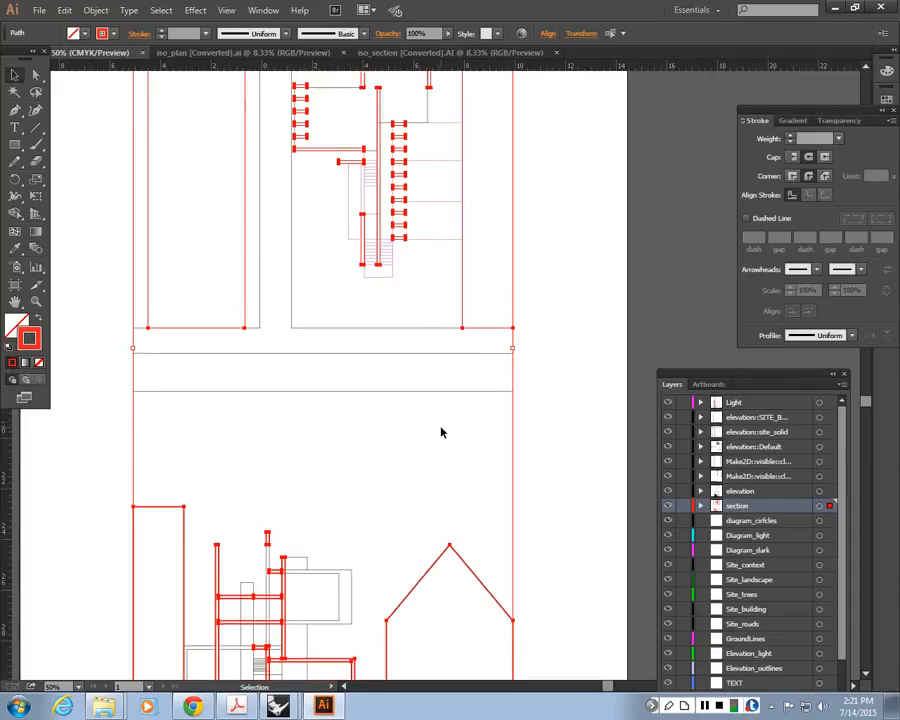
scroll(441, 432, up, 3)
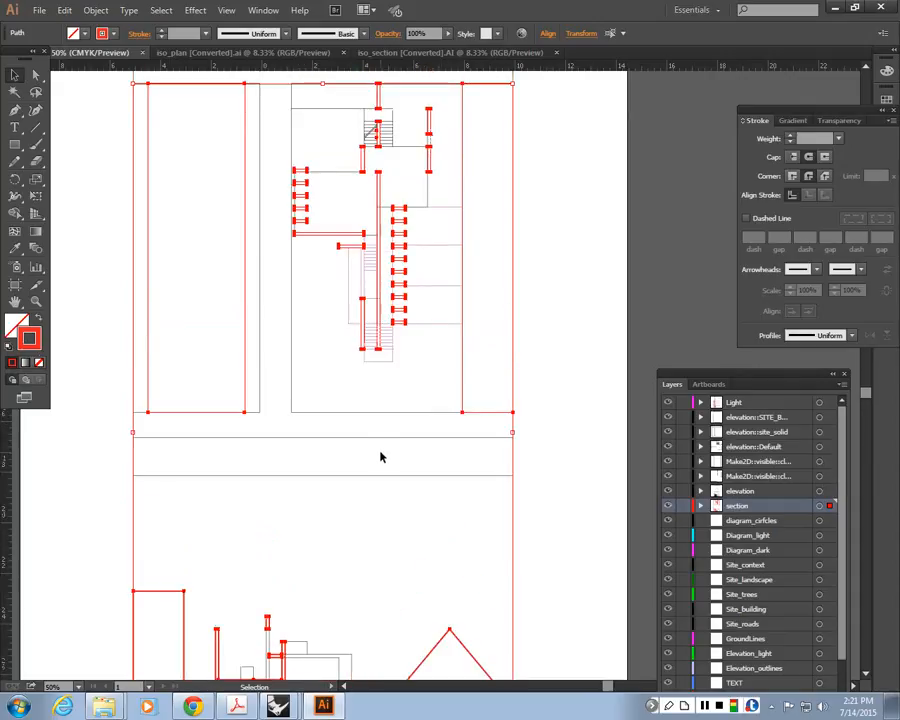
drag(382, 458, 580, 572)
drag(235, 403, 307, 494)
key(ctrl+equal)
key(ctrl+equal)
key(ctrl+equal)
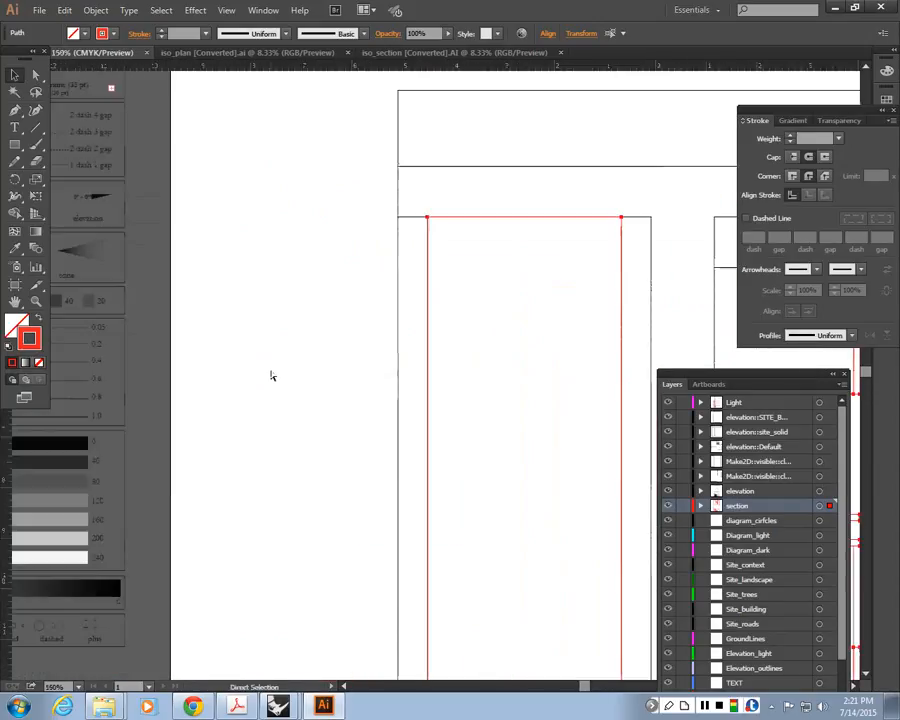
scroll(275, 420, left, 5)
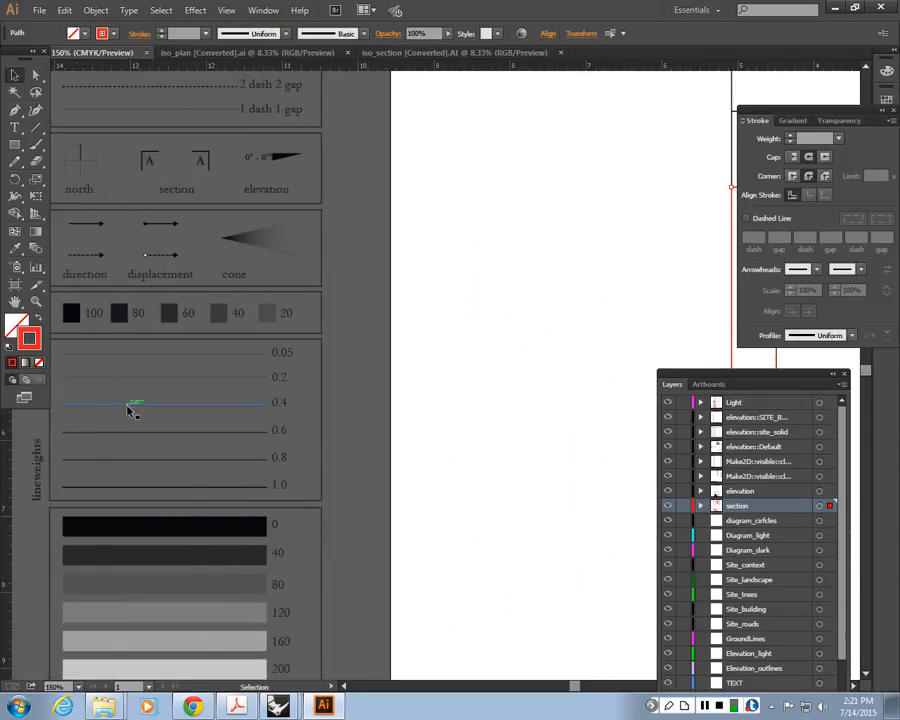
key(i)
click(230, 483)
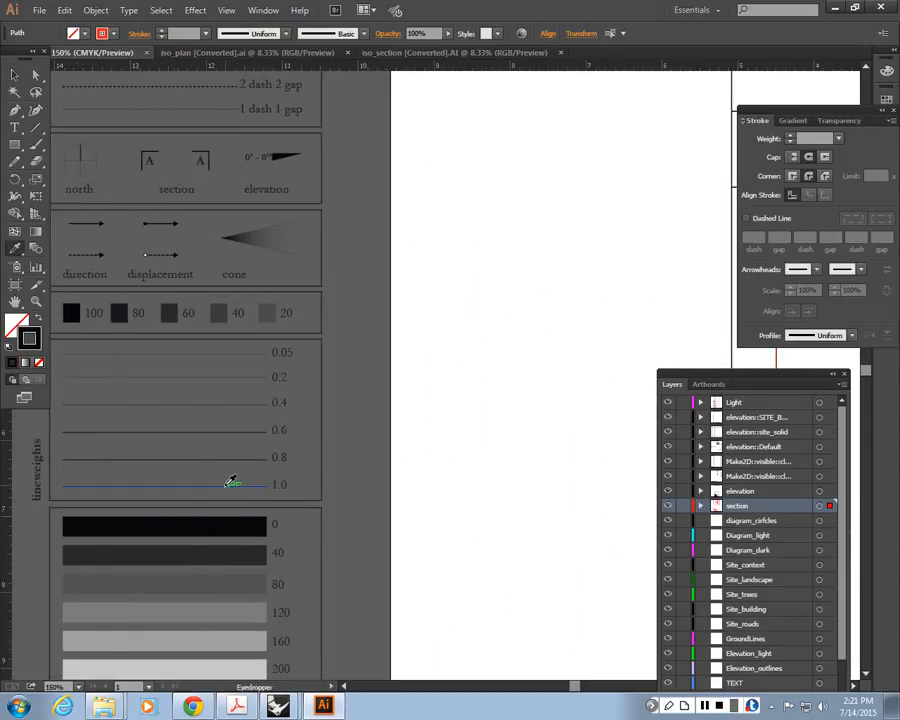
Set the stroke weight of the selected section linework to 2 pt
click(15, 76)
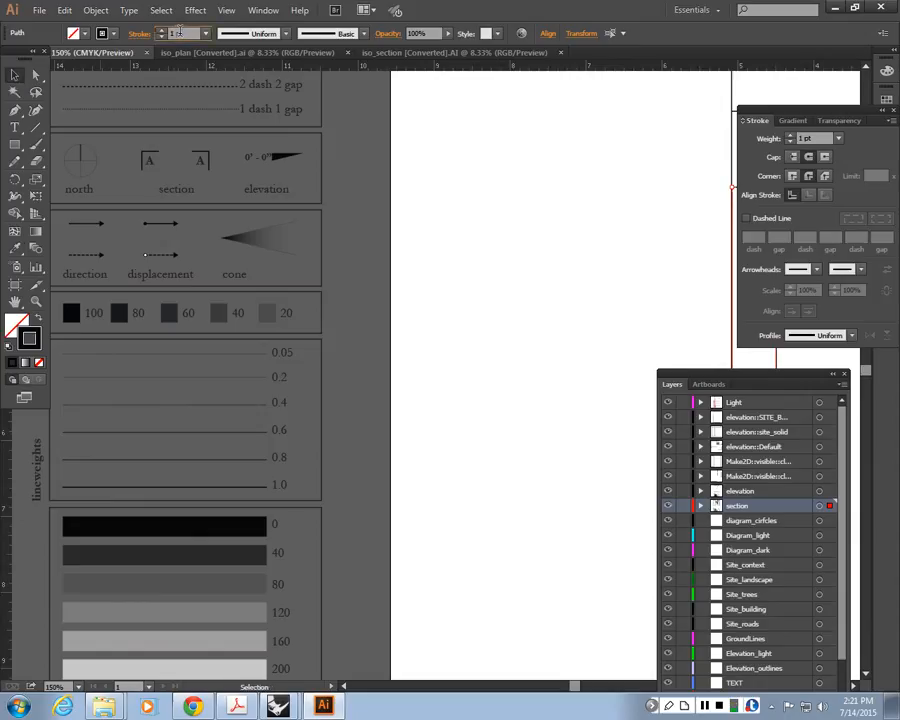
click(181, 33)
text(2)
key(Return)
key(ctrl+plus)
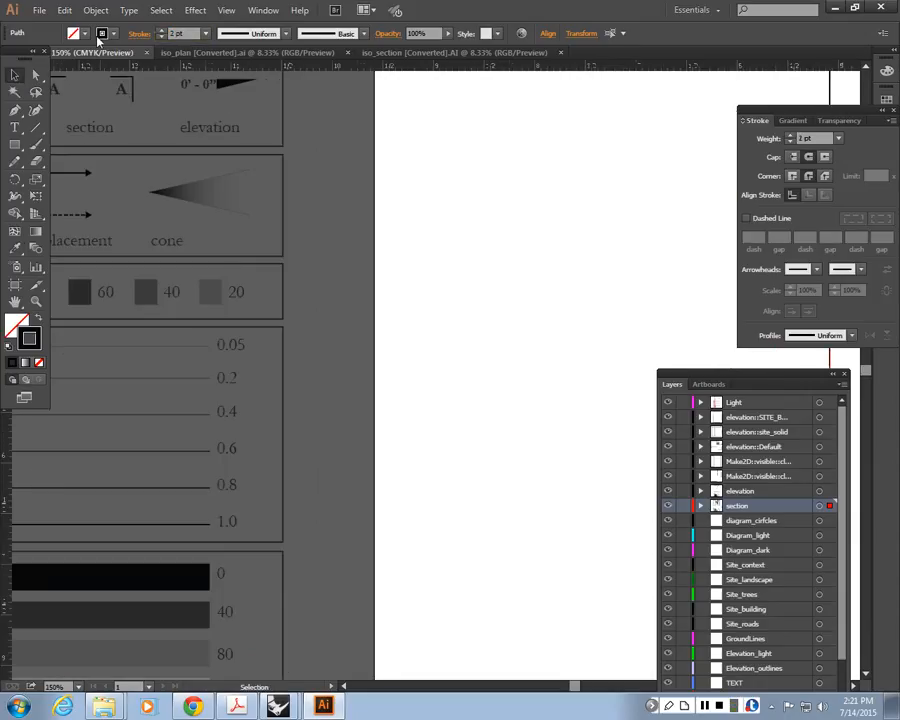
Deselect the linework and examine the section drawing's cut lines against its elevation lines at several scales
key(ctrl+minus)
key(ctrl+minus)
key(ctrl+minus)
key(ctrl+minus)
key(space)
drag(518, 451, 347, 381)
click(345, 382)
key(space)
drag(279, 434, 337, 422)
key(ctrl+plus)
key(ctrl+plus)
key(ctrl+plus)
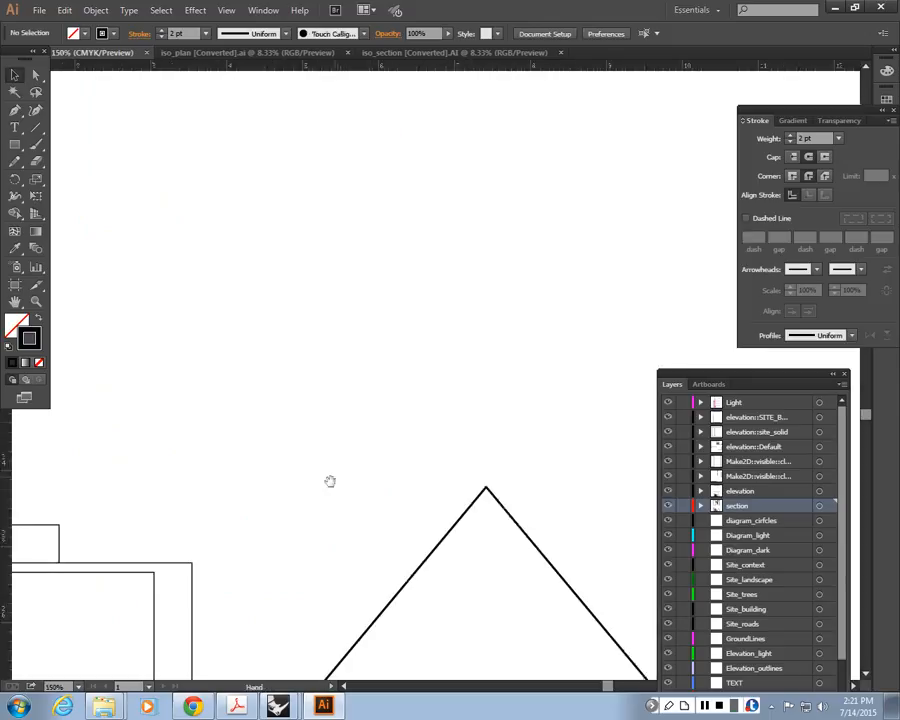
drag(306, 484, 448, 319)
key(ctrl+minus)
key(ctrl+minus)
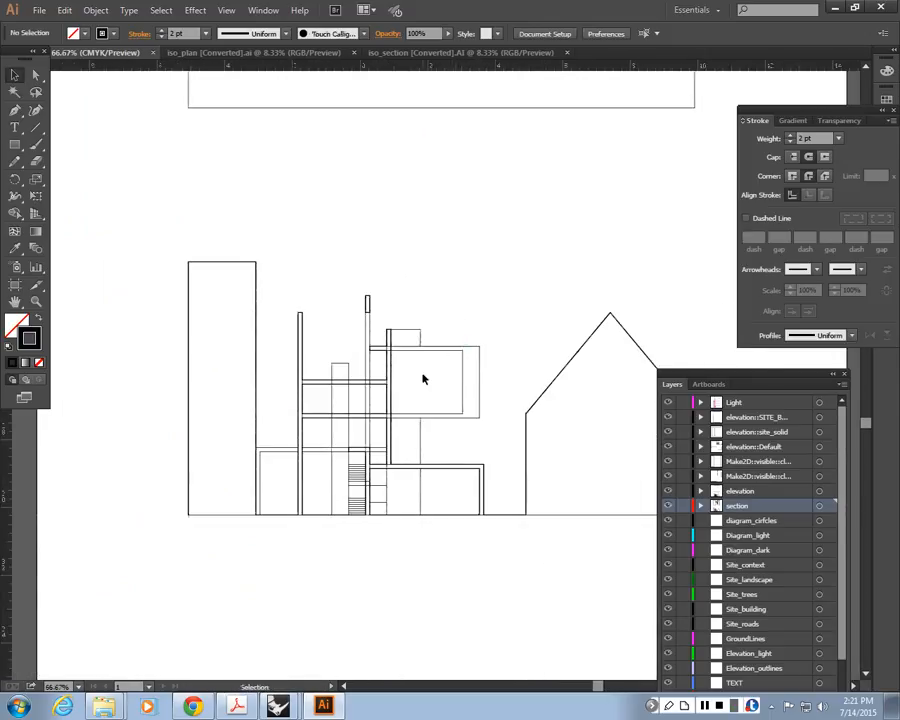
key(ctrl+plus)
key(ctrl+plus)
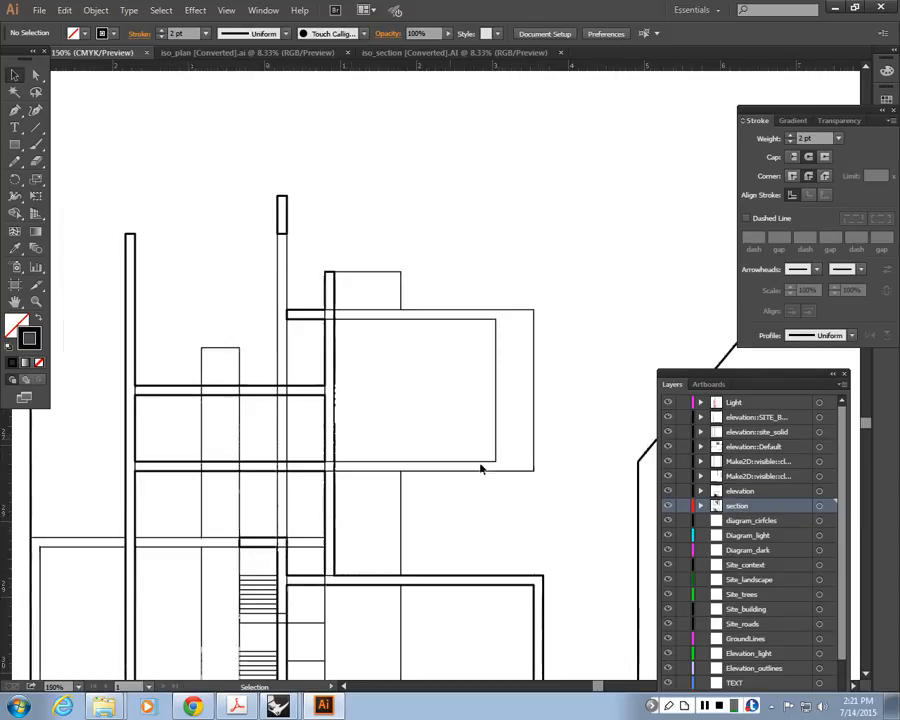
Set the stroke weight of all the elevation layer's linework to 0.5 pt and deselect it
click(829, 491)
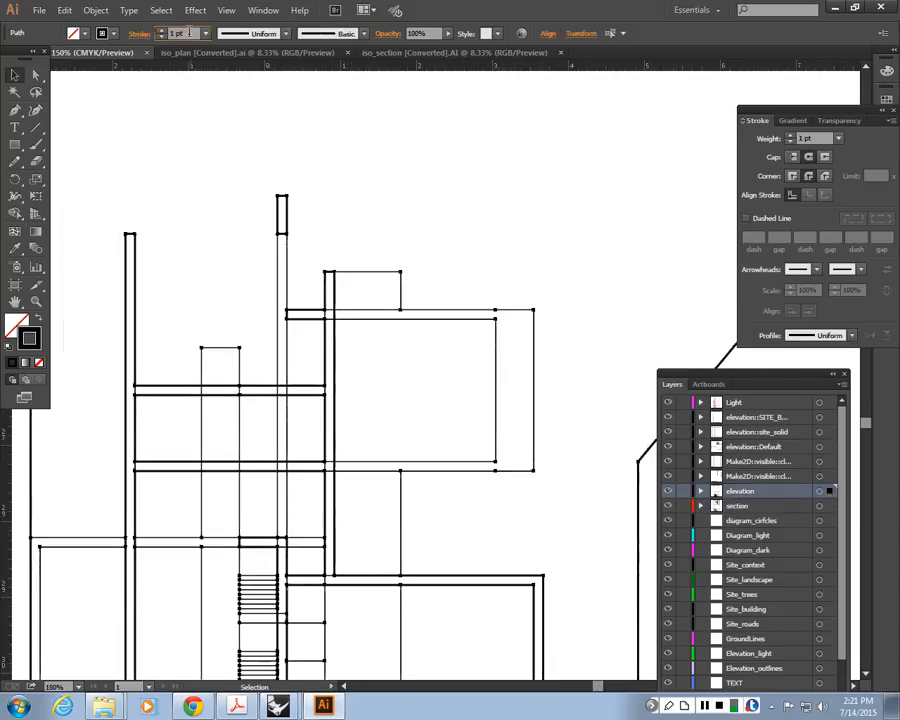
scroll(182, 32, down, 2)
click(576, 228)
key(space)
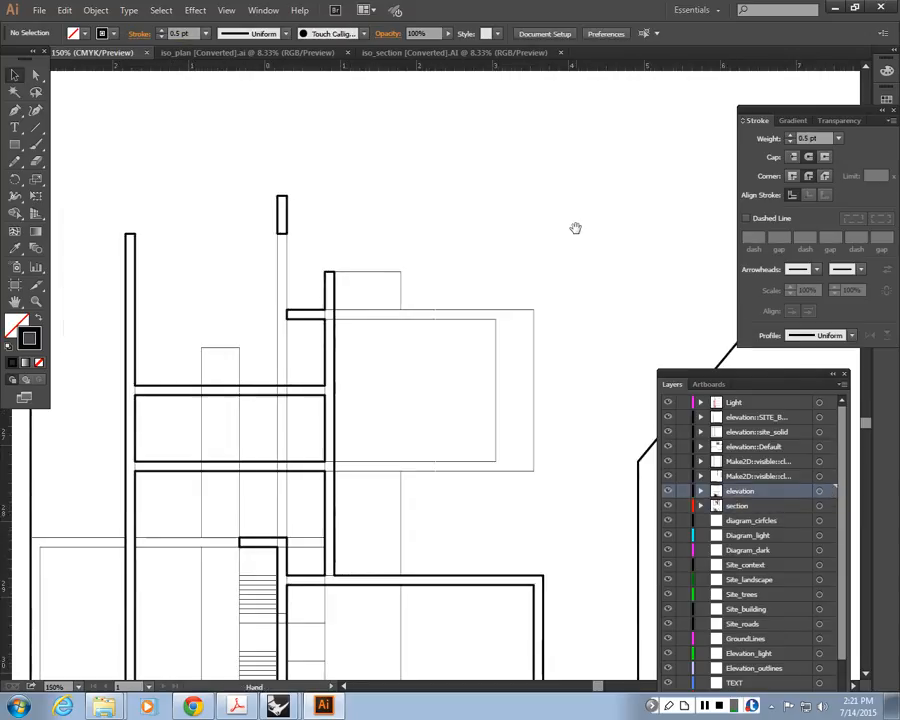
Give all the Light layer's linework in the plan a 0.2 pt black stroke and deselect it
drag(576, 228, 540, 680)
drag(494, 315, 482, 679)
mouse_move(655, 130)
mouse_down()
mouse_move(416, 460)
mouse_move(275, 493)
mouse_move(217, 520)
mouse_up()
click(819, 402)
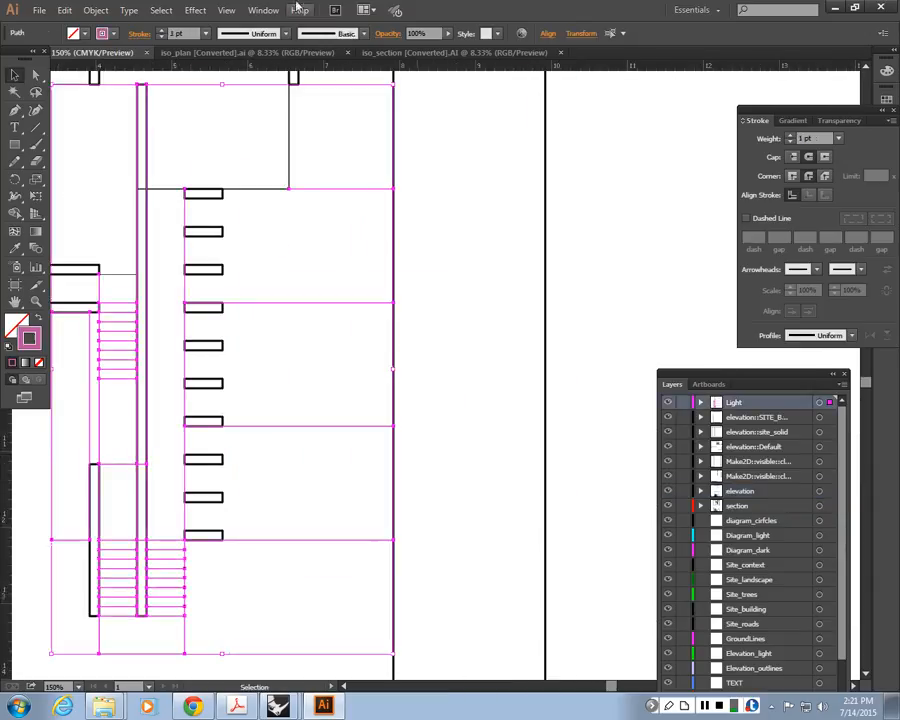
click(186, 30)
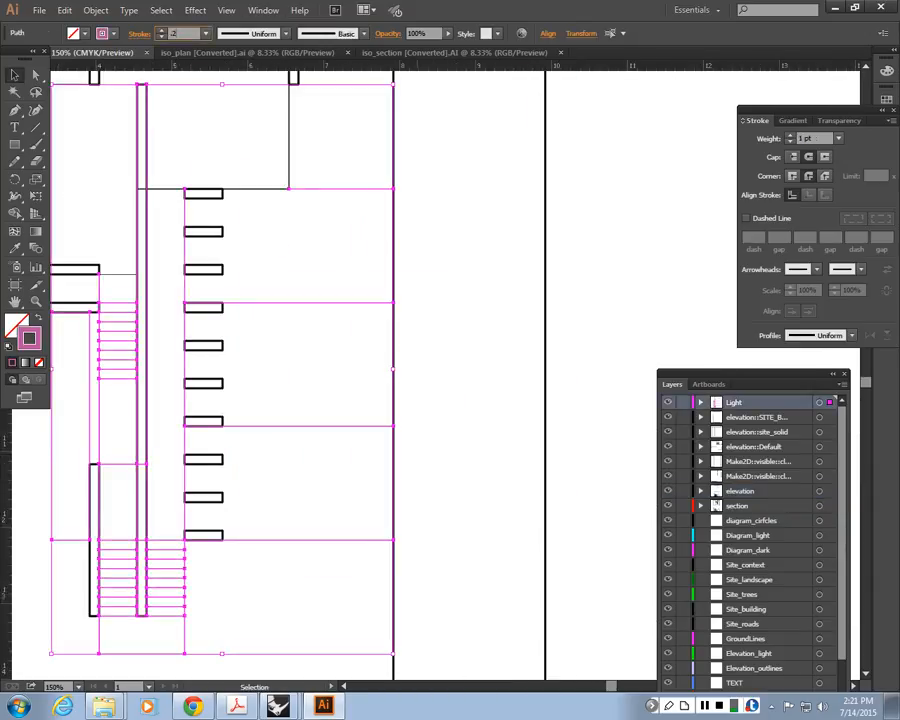
text(0.2)
key(Return)
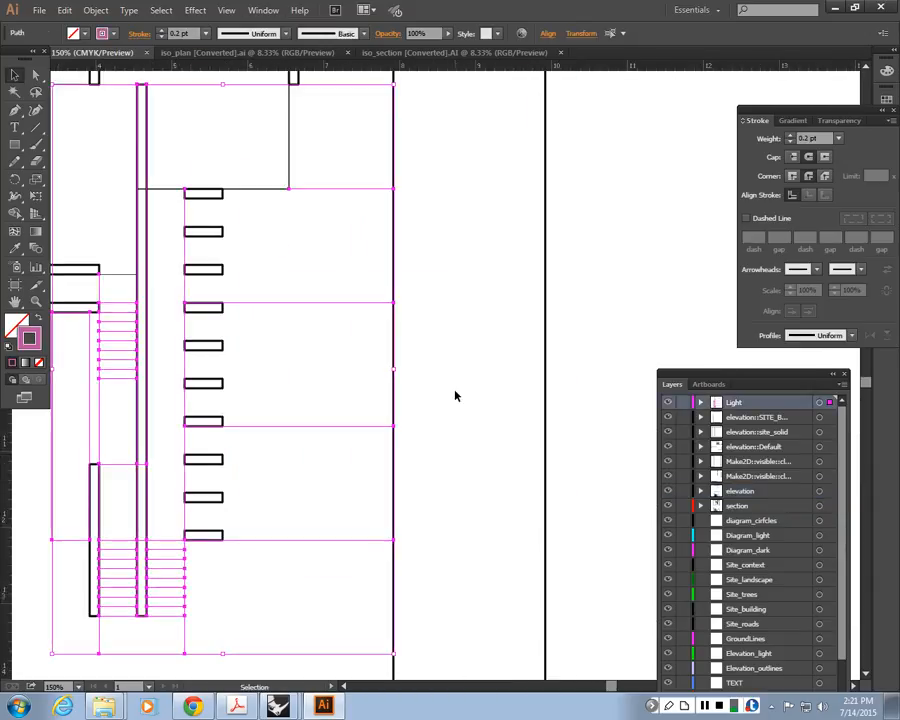
click(110, 36)
click(16, 45)
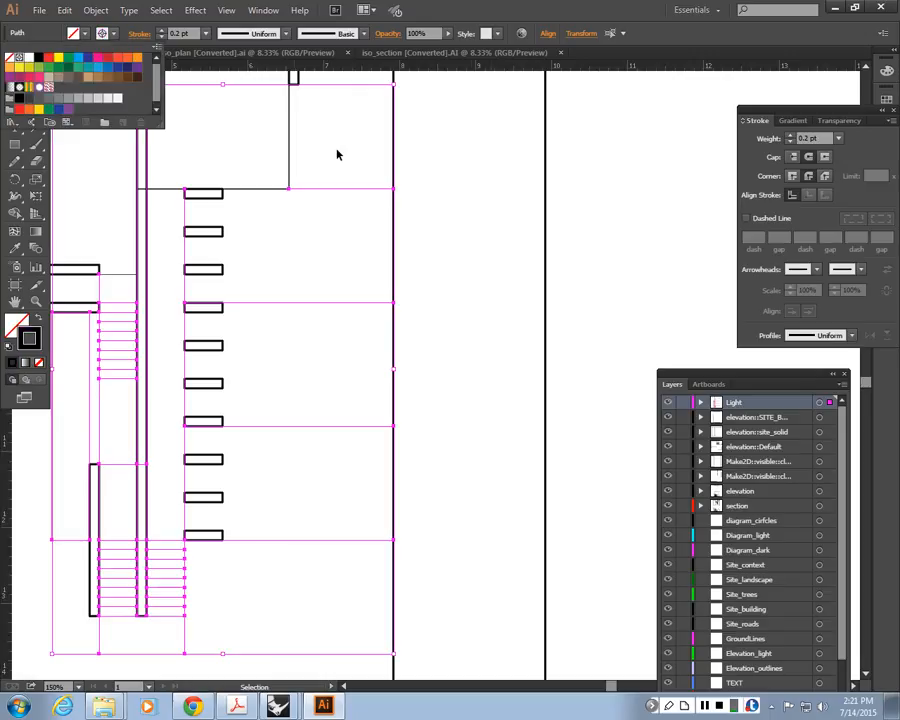
click(472, 209)
Review the line weights across the plan and the section, comparing cut, elevation and light lines
key(ctrl+minus)
key(ctrl+minus)
key(ctrl+equal)
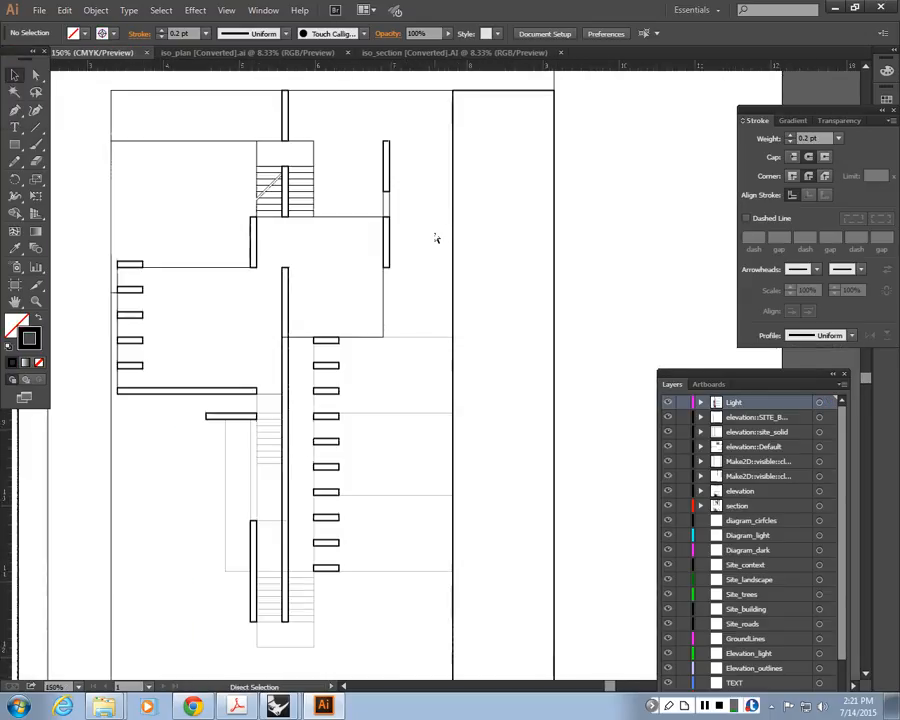
key(ctrl+equal)
scroll(416, 256, up, 3)
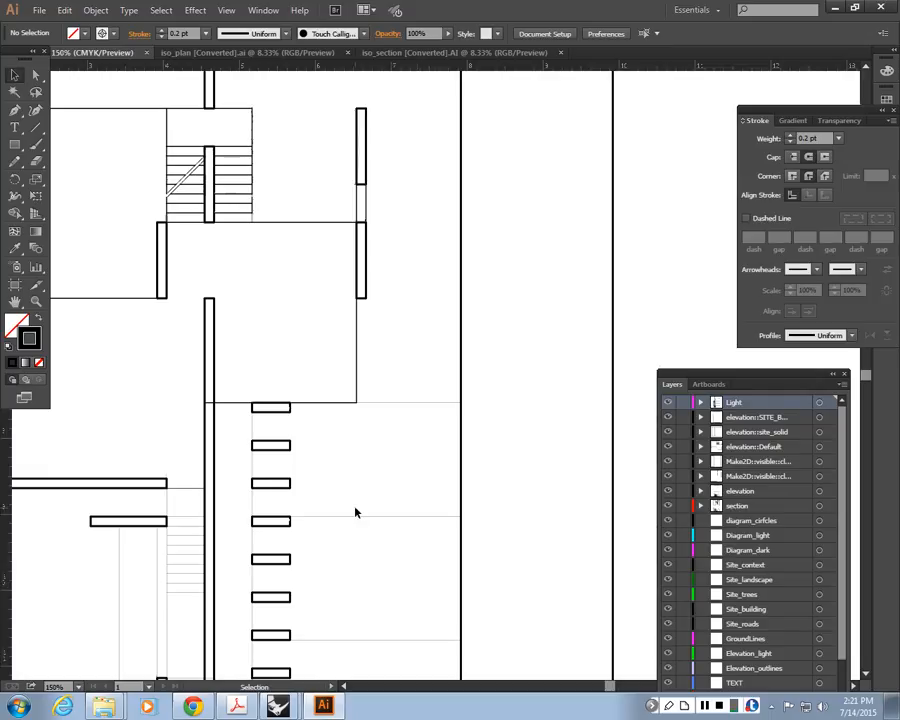
key(space)
drag(404, 416, 626, 596)
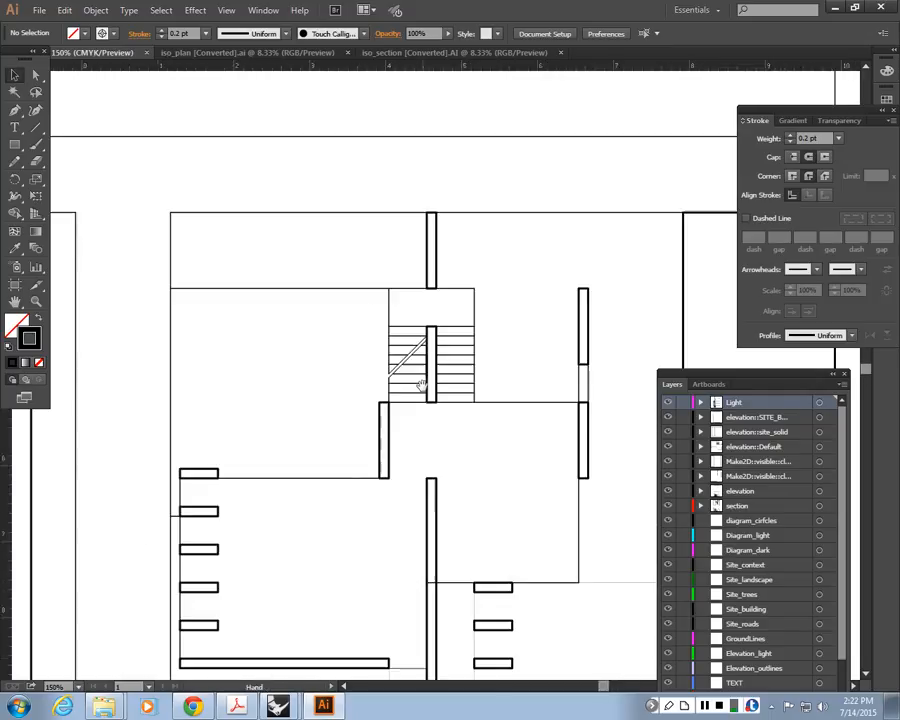
drag(540, 613, 458, 253)
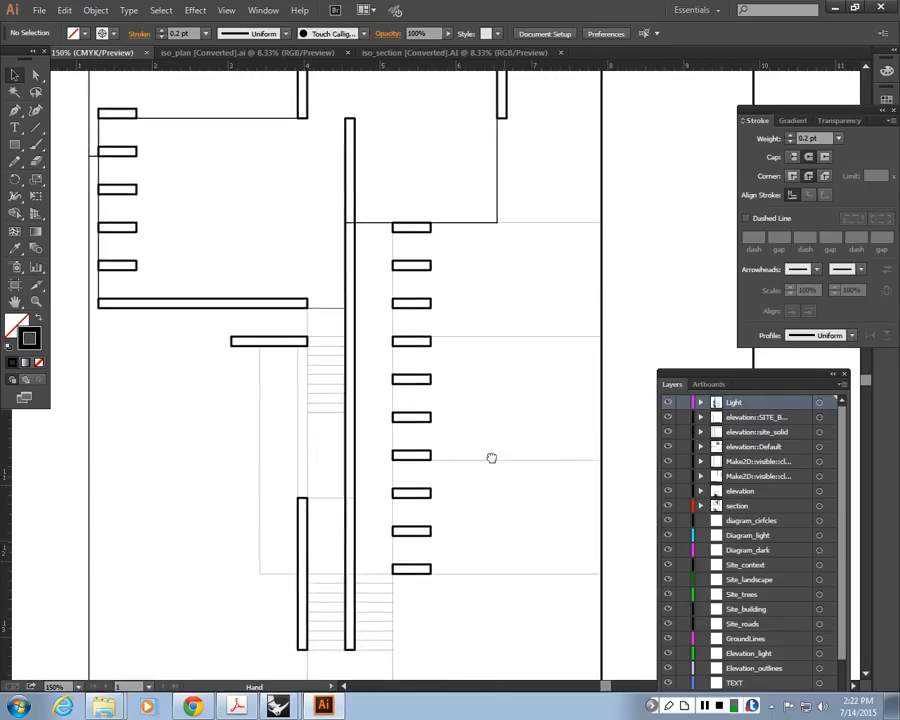
drag(491, 458, 450, 90)
drag(436, 524, 417, 405)
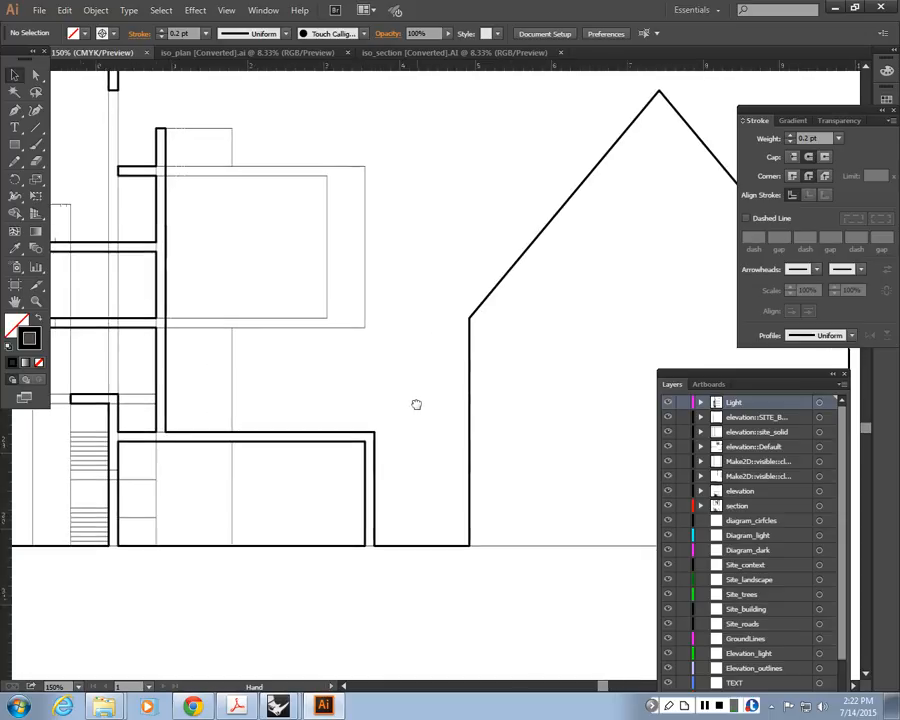
drag(338, 433, 587, 576)
drag(391, 551, 452, 525)
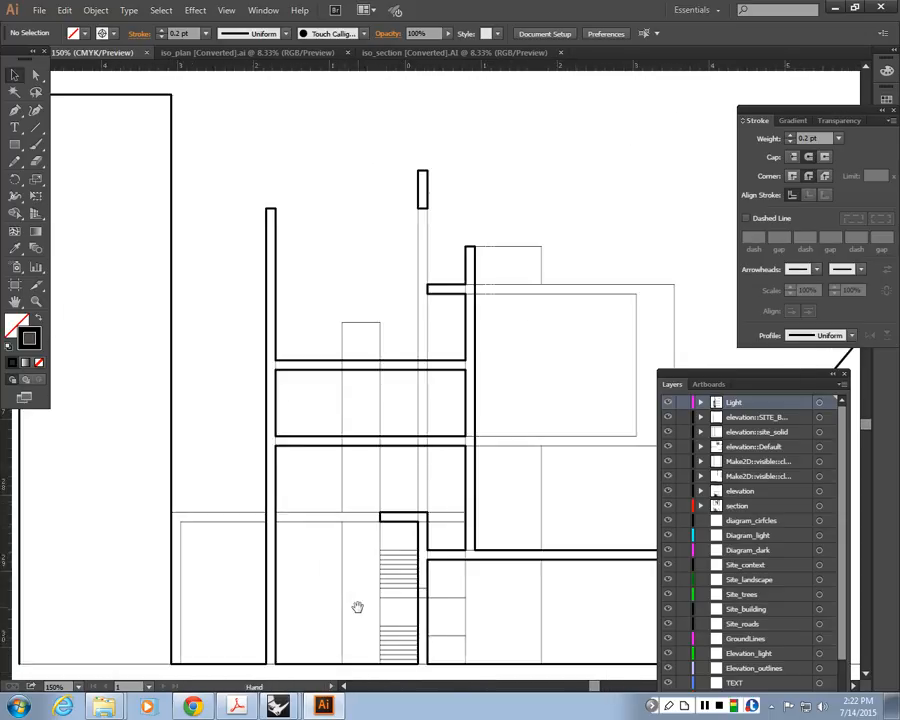
drag(358, 606, 383, 591)
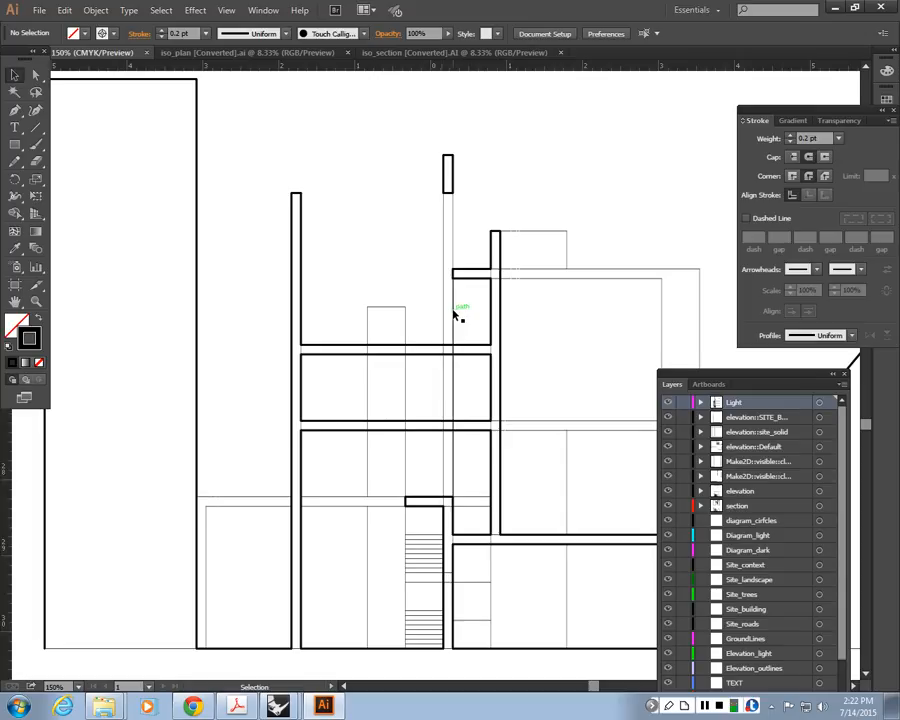
Try to cut the small rectangular elevation outline with the Scissors tool where its sides meet the upper floor slab
key(ctrl+equal)
key(ctrl+equal)
key(ctrl+equal)
key(ctrl+equal)
drag(428, 312, 148, 352)
key(ctrl+minus)
drag(479, 305, 109, 342)
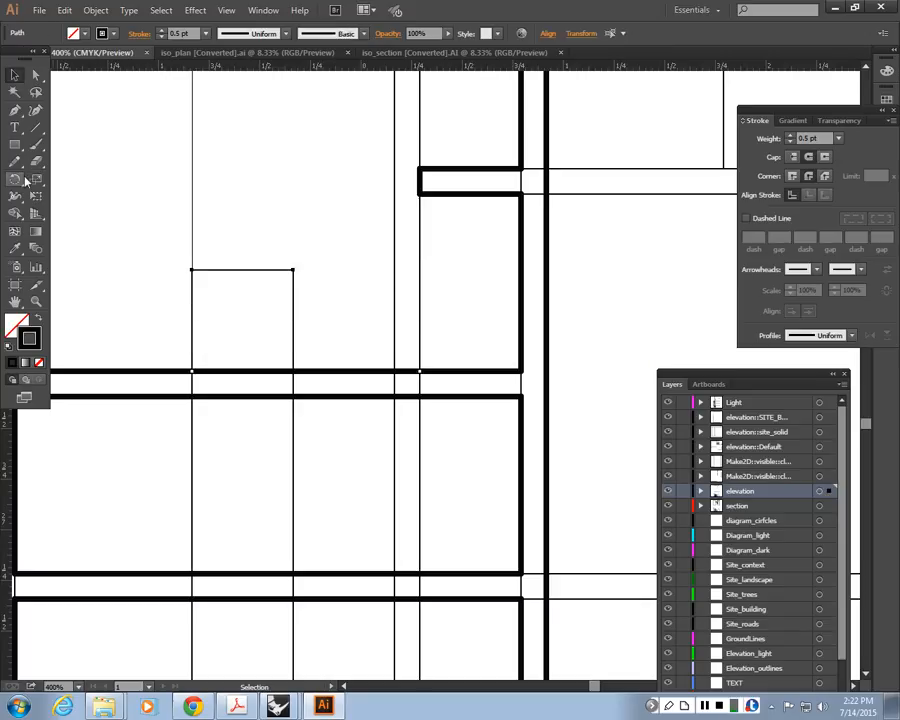
click(15, 162)
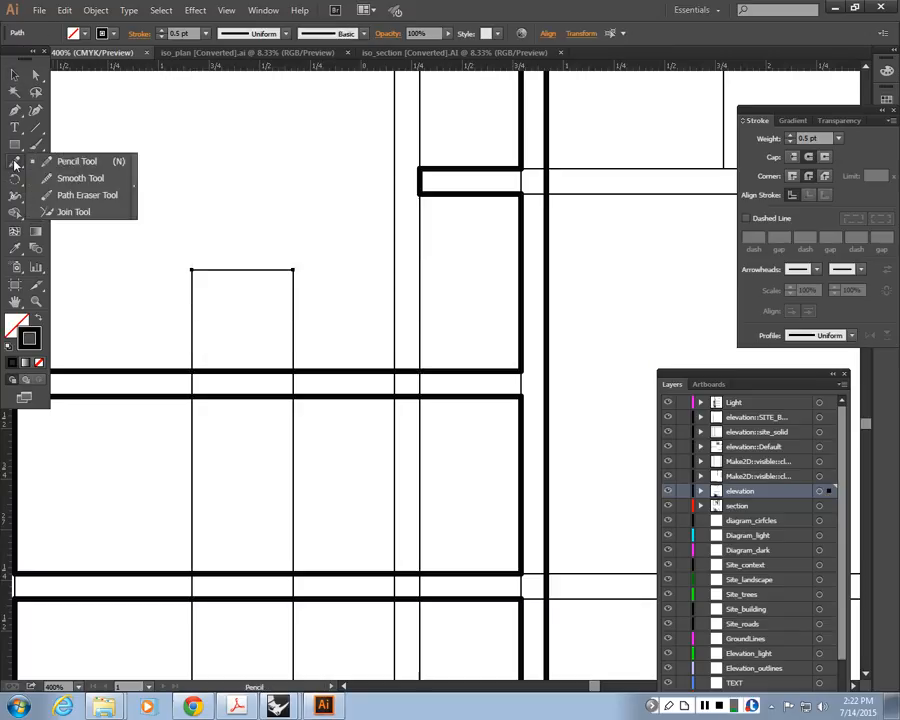
click(32, 145)
click(22, 132)
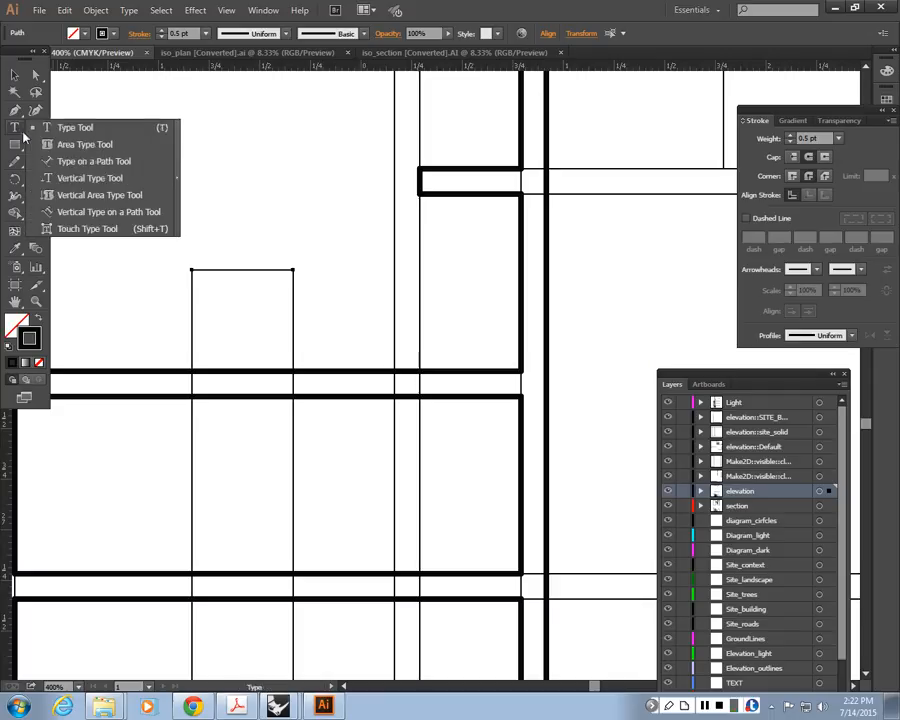
click(14, 112)
click(38, 95)
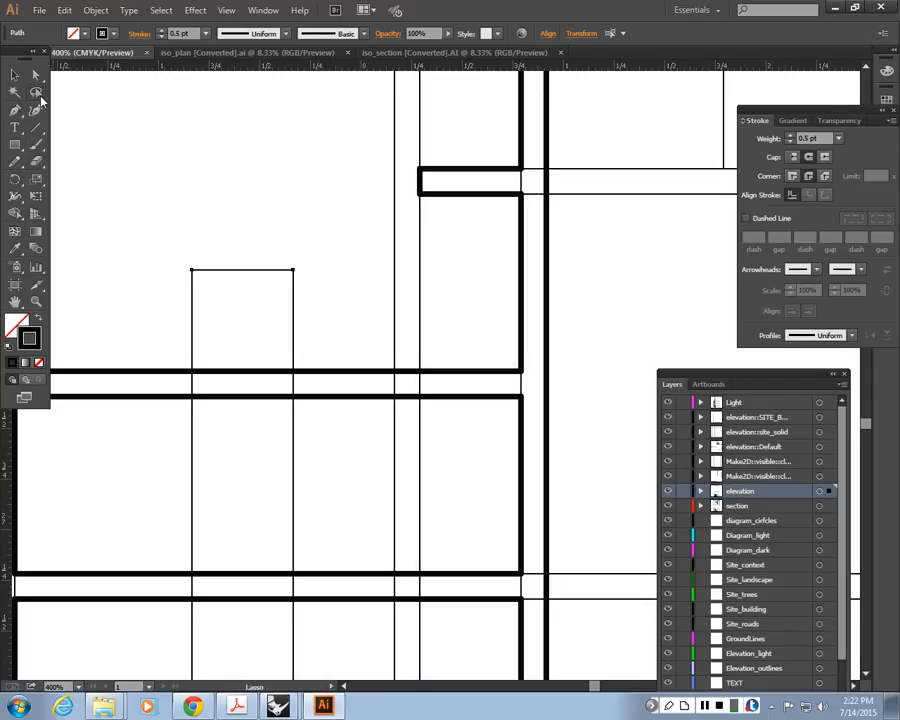
click(37, 161)
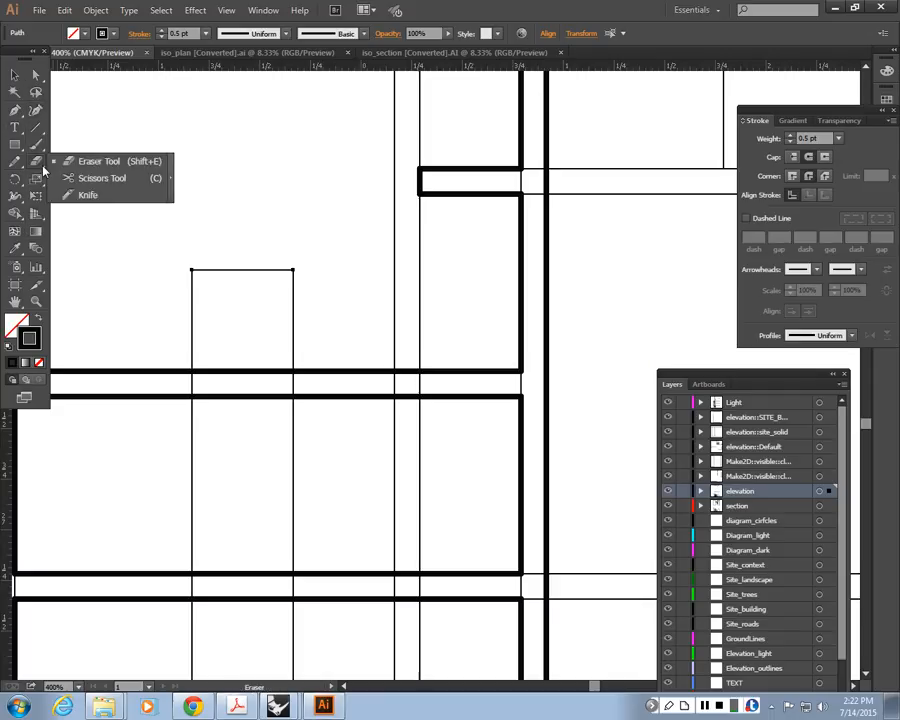
click(100, 178)
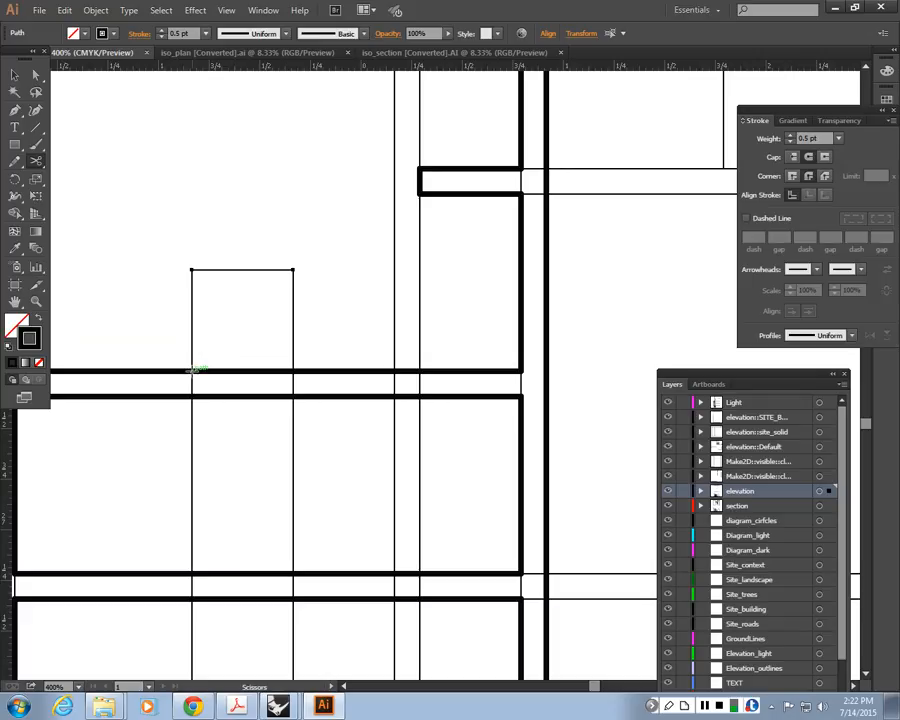
click(294, 368)
click(294, 367)
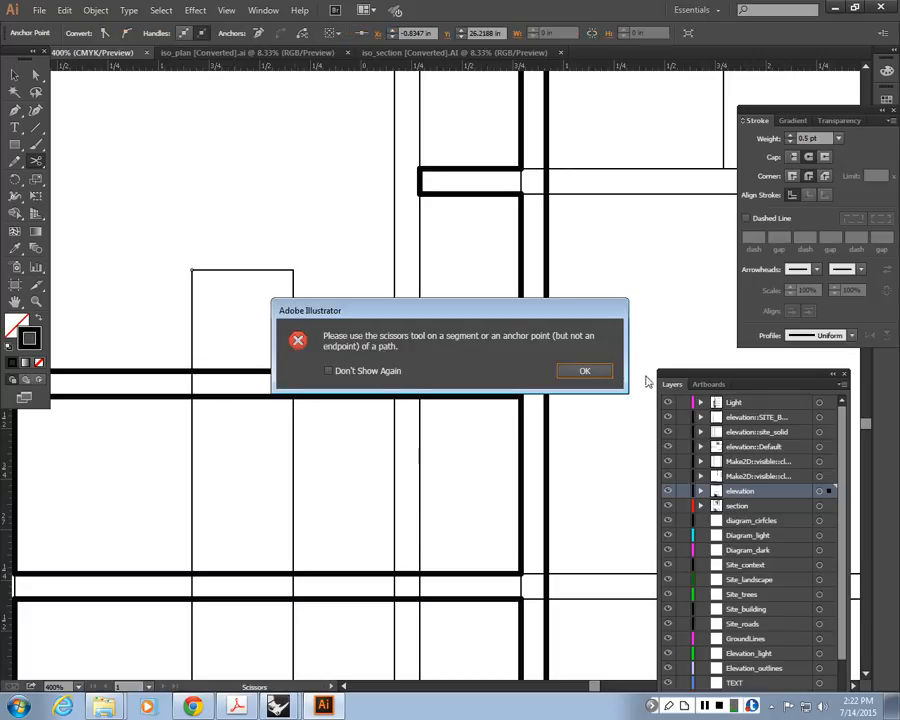
click(585, 371)
Check the cuts in the small rectangular elevation outline by selecting its sides above and below the upper floor slab
click(14, 76)
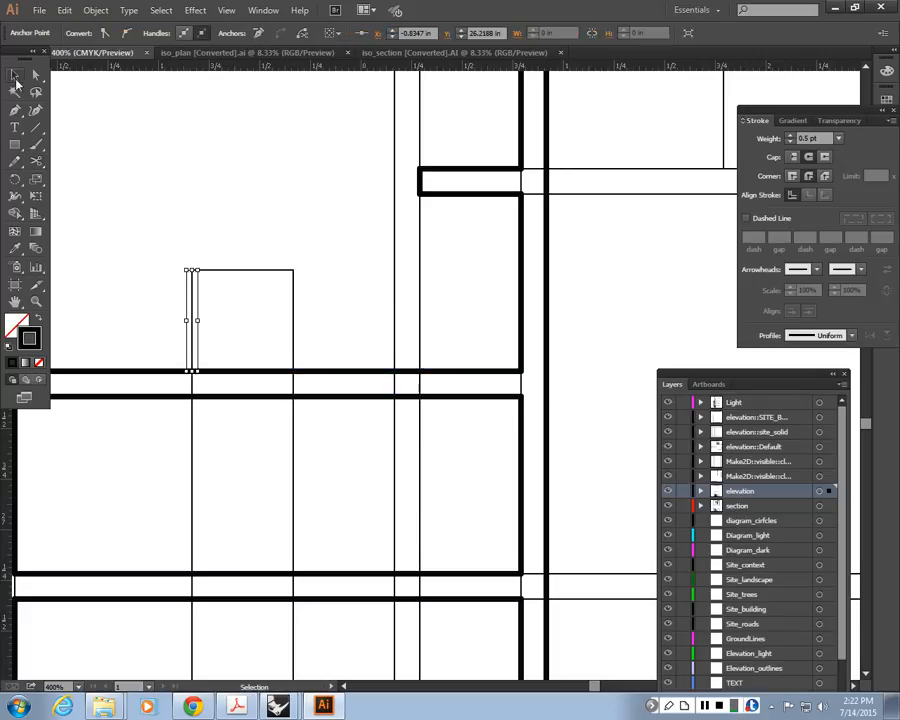
click(206, 233)
click(296, 337)
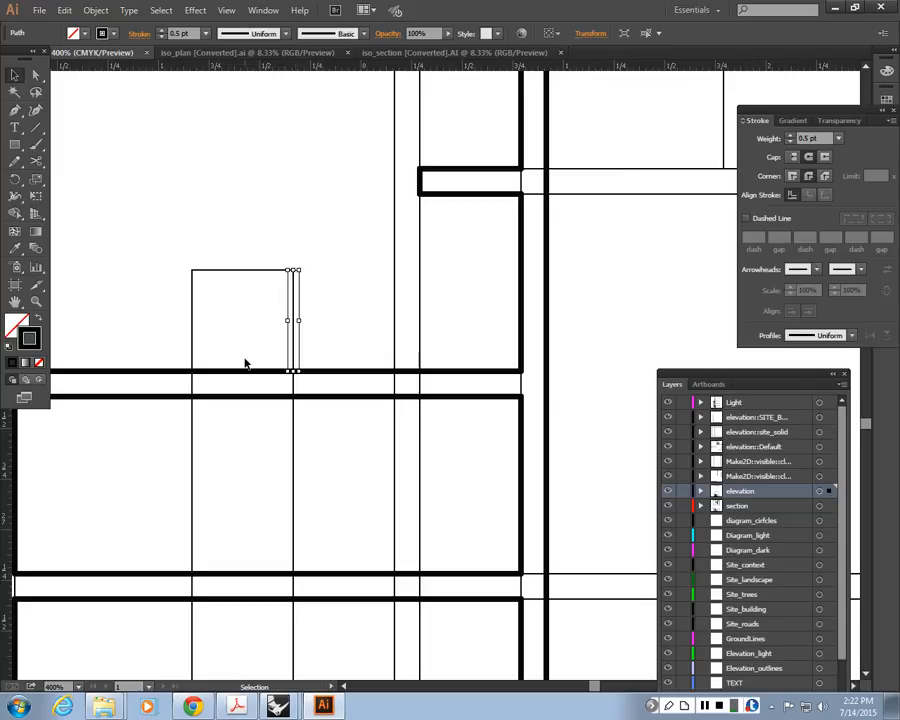
click(242, 363)
click(194, 382)
drag(319, 444, 167, 480)
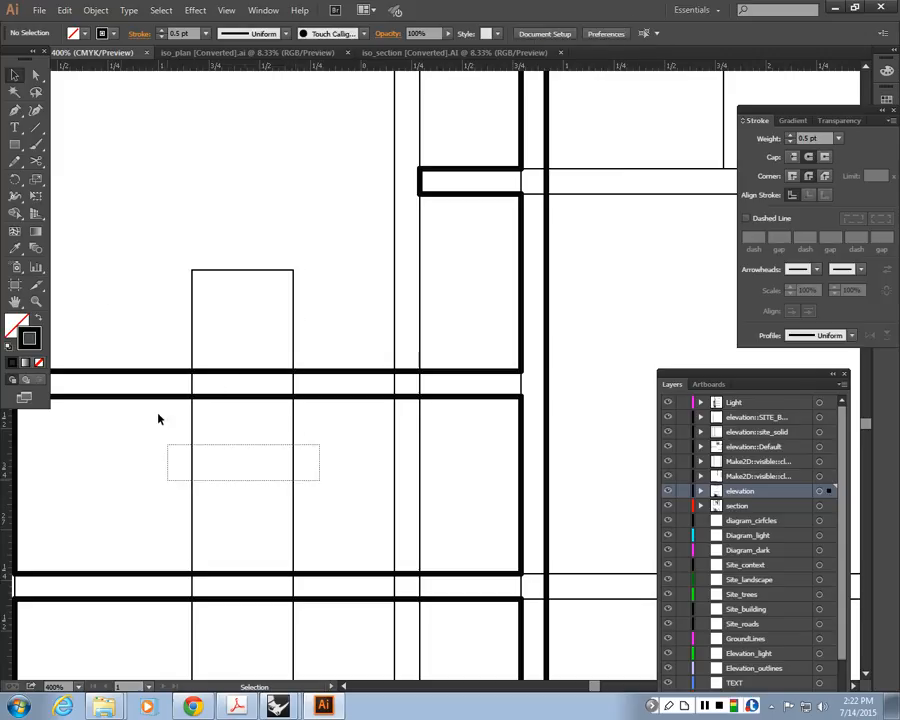
Try to cut the outline's sides with the Scissors tool at the lower edge of the upper floor slab
click(37, 130)
click(36, 110)
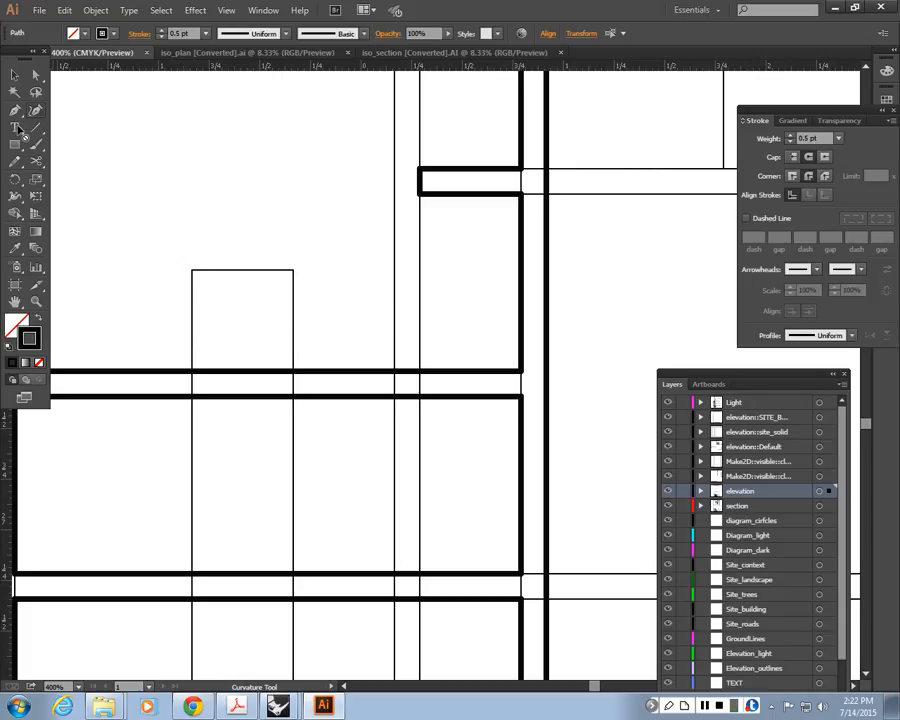
click(37, 92)
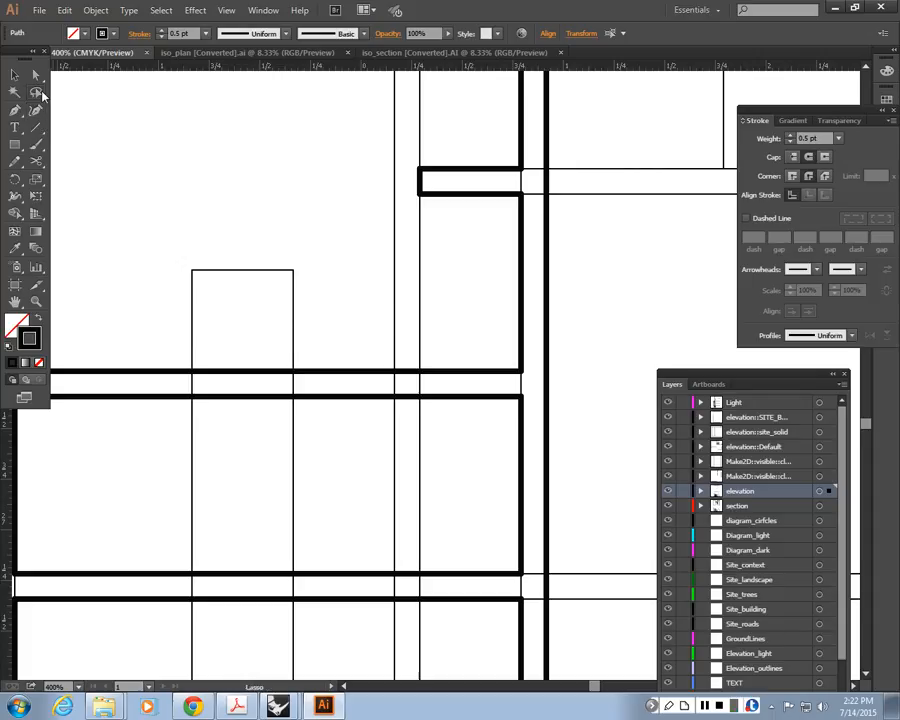
click(36, 161)
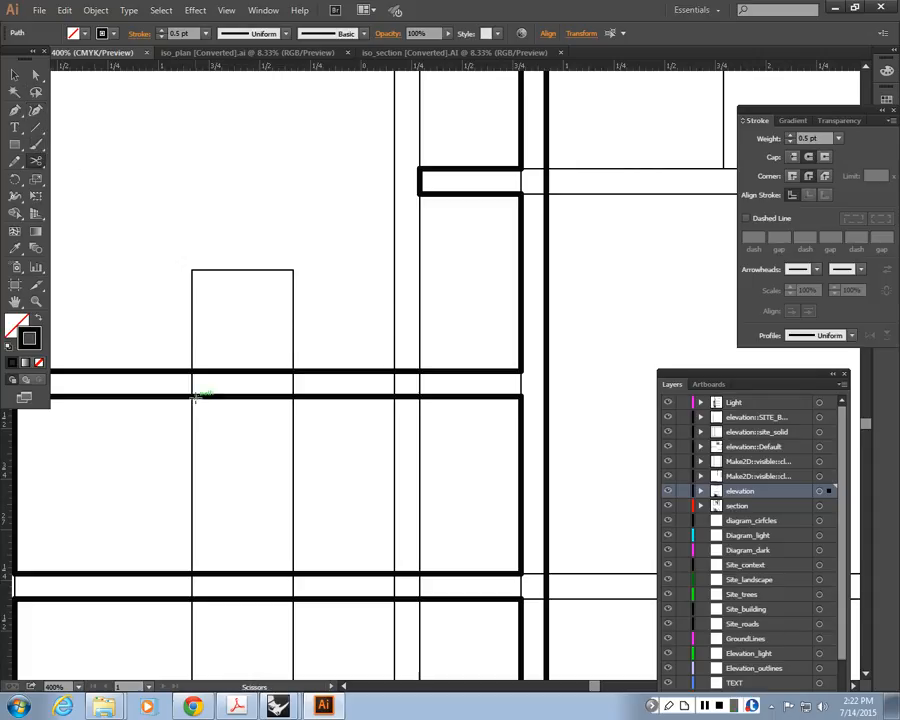
click(308, 397)
click(310, 397)
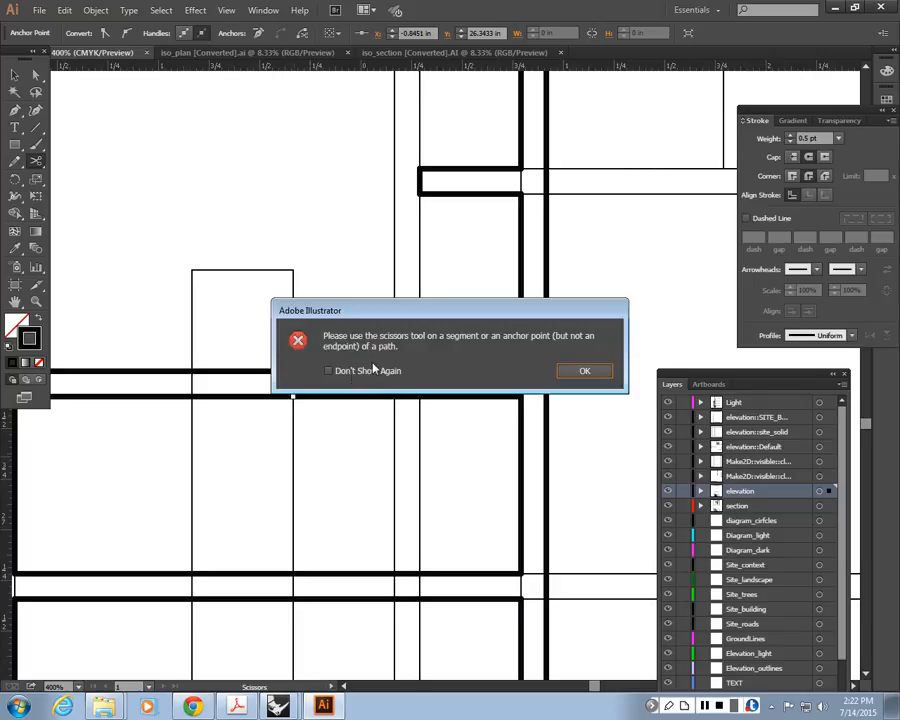
key(Return)
Check the outline pieces inside the upper floor slab and review the elevation lines crossing the rest of the section
click(15, 75)
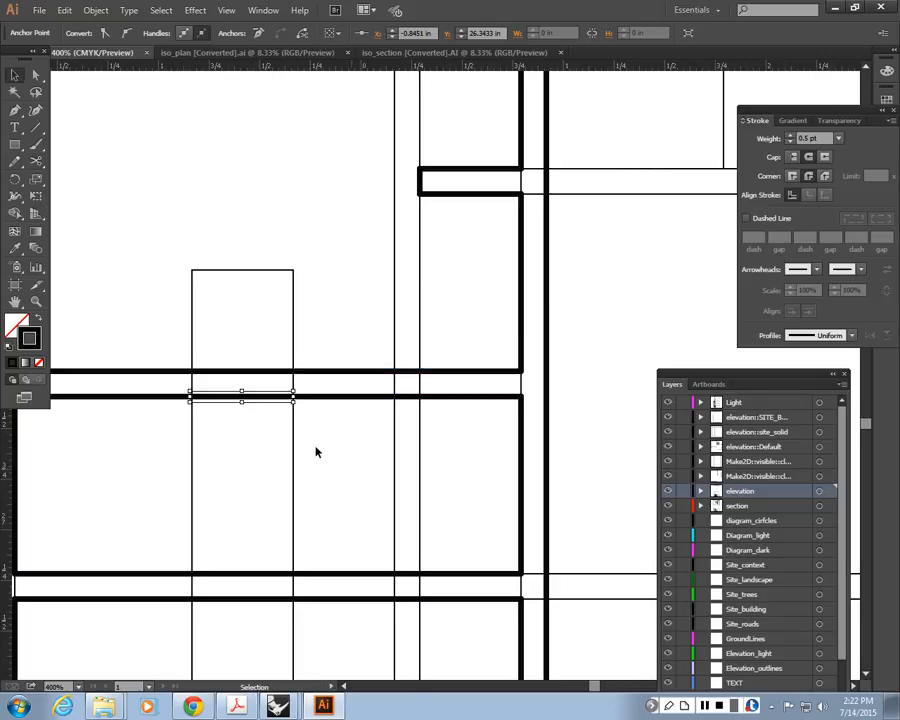
click(318, 450)
drag(307, 381, 152, 393)
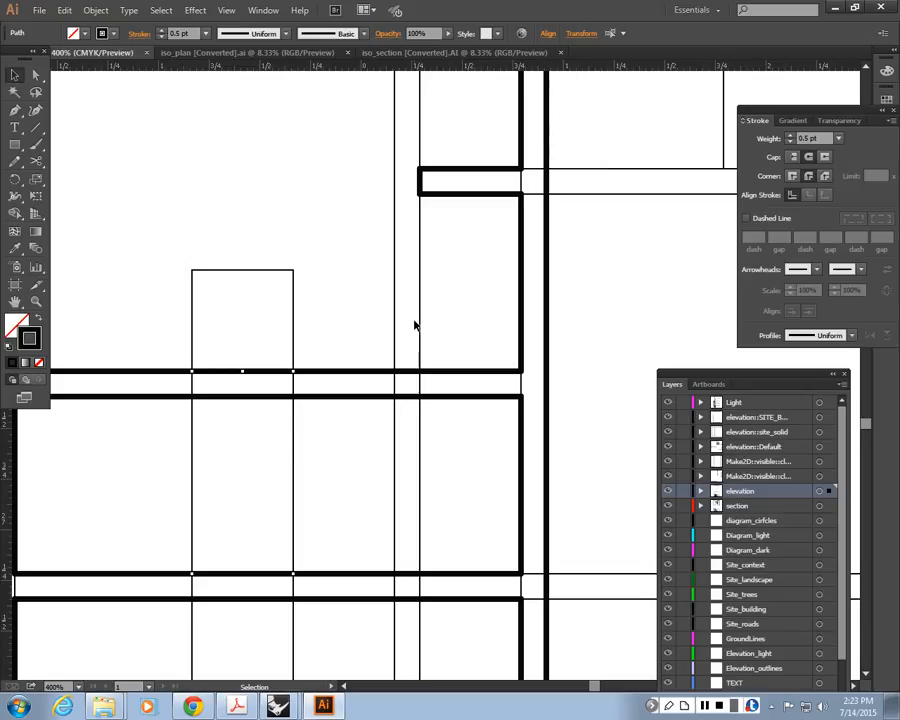
click(507, 321)
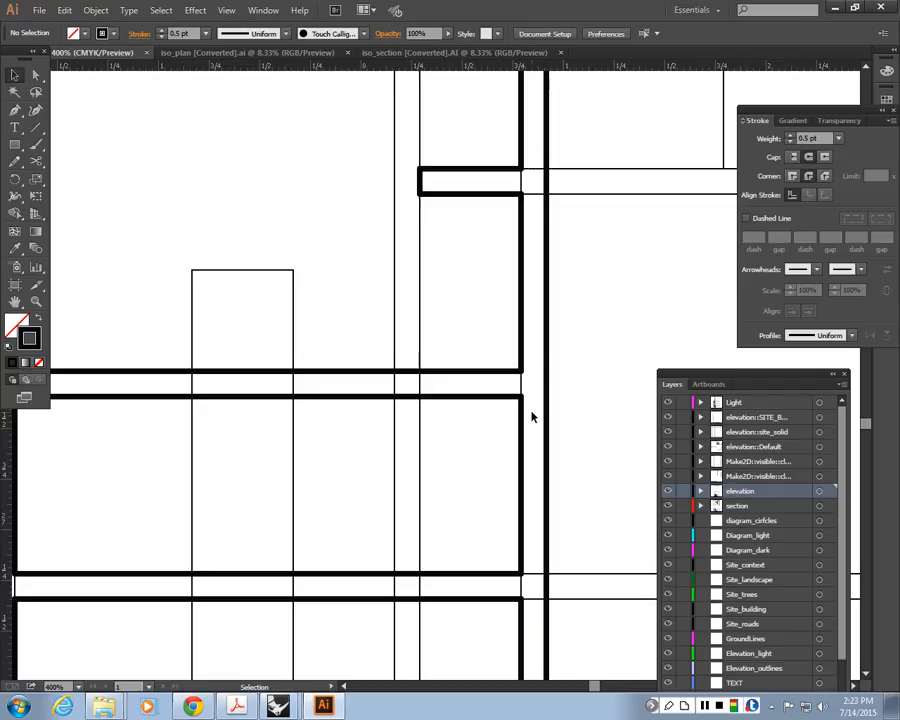
key(a)
key(ctrl+minus)
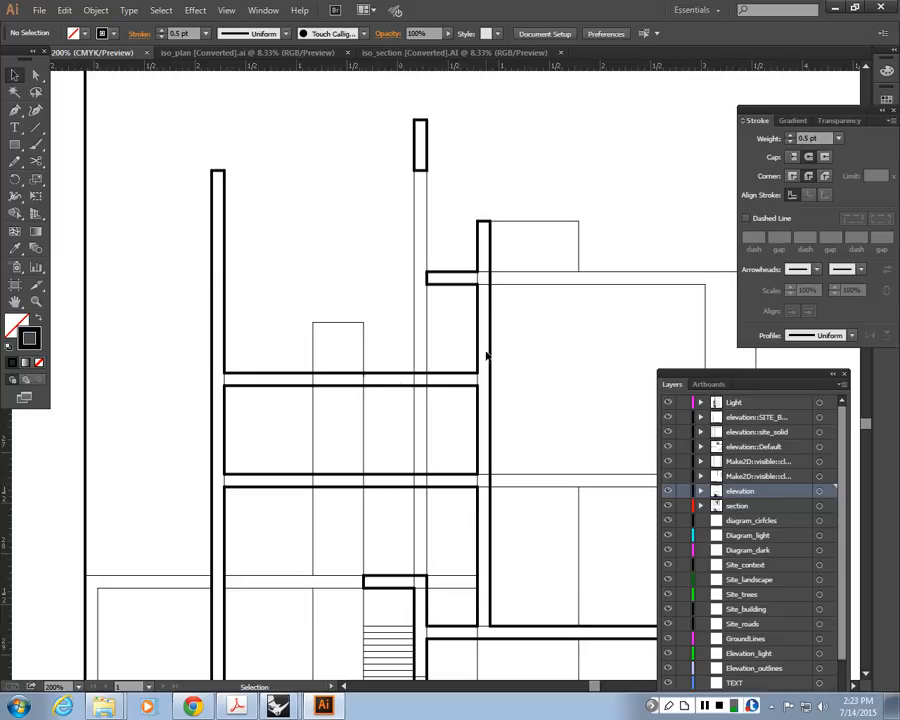
scroll(458, 320, up, 2)
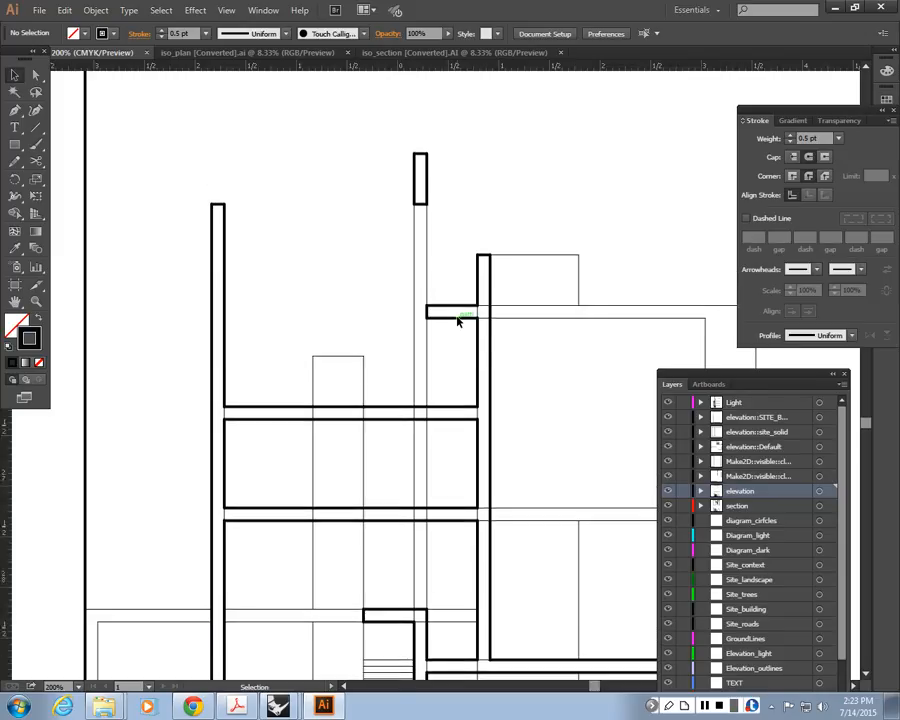
scroll(492, 390, up, 2)
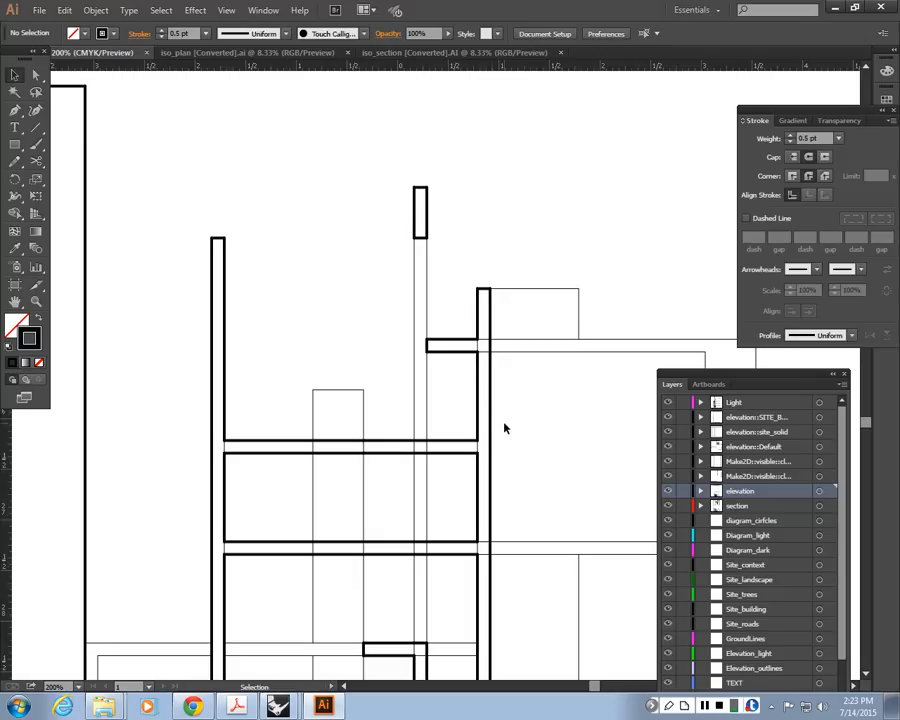
scroll(506, 430, down, 4)
scroll(444, 385, down, 2)
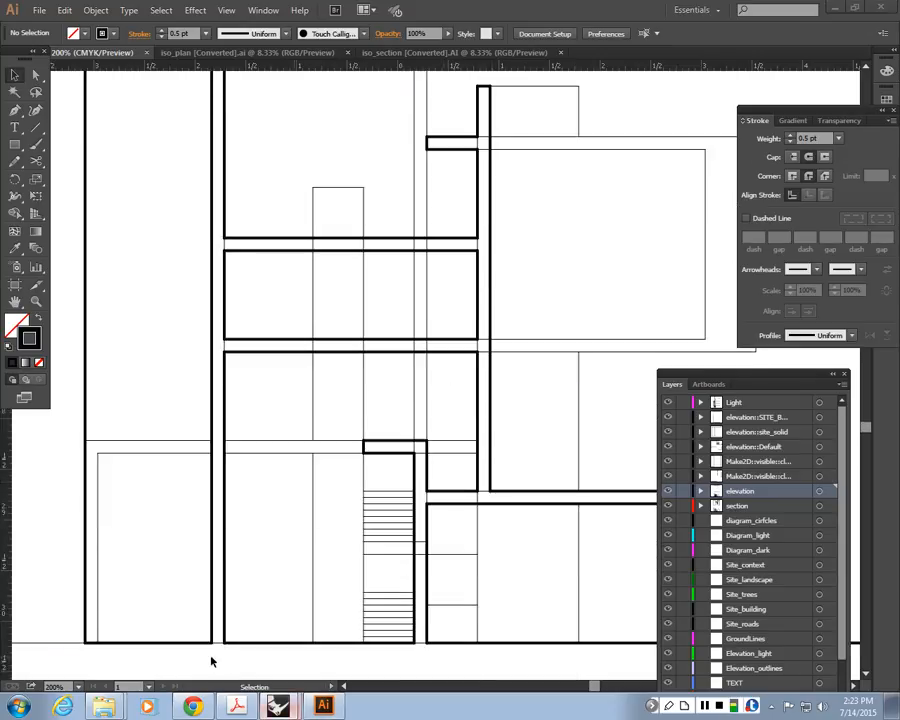
Switch to Rhinoceros and maximize the Back view around the section and elevation drawing
key(alt+Tab)
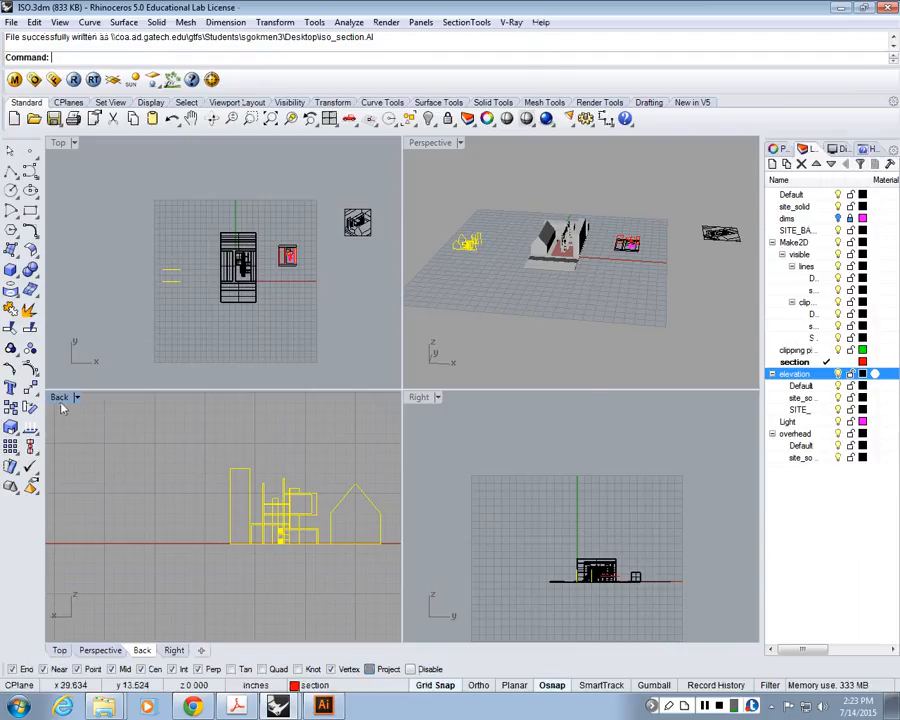
double_click(60, 397)
scroll(321, 432, up, 6)
scroll(315, 394, down, 3)
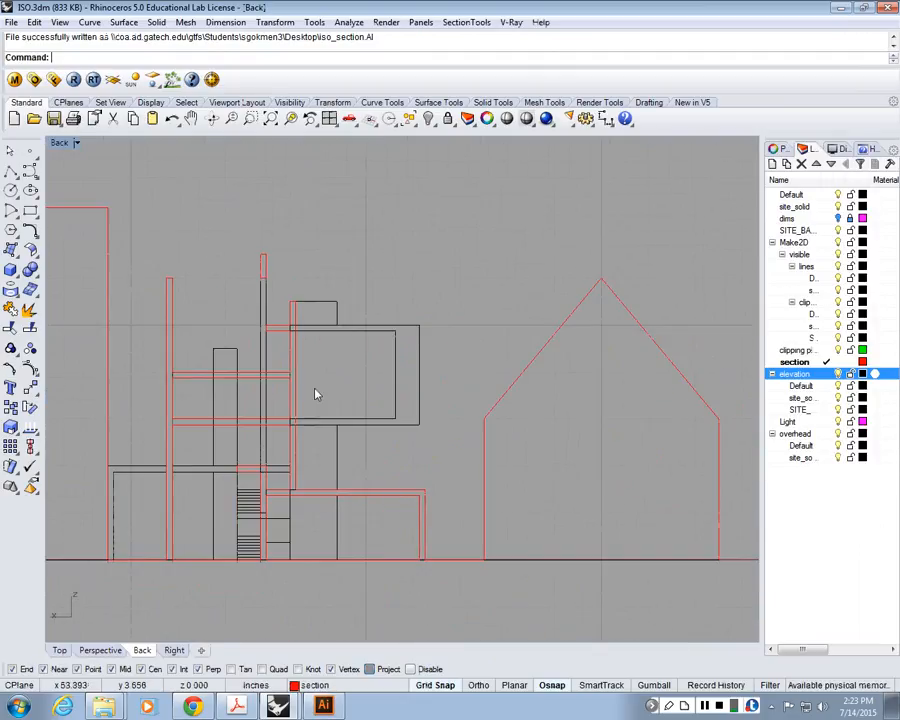
scroll(320, 394, down, 2)
Try to trim the elevation line below the tall wall's upper cut piece, using all curves as cutting objects
text(Trim)
key(Return)
key(ctrl+a)
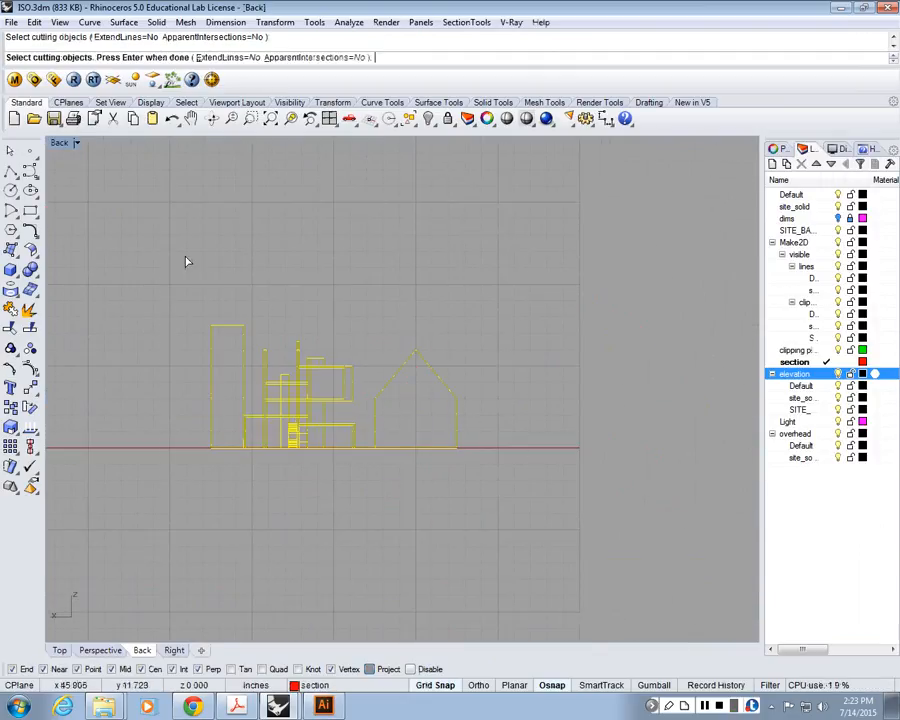
key(Return)
scroll(302, 364, up, 10)
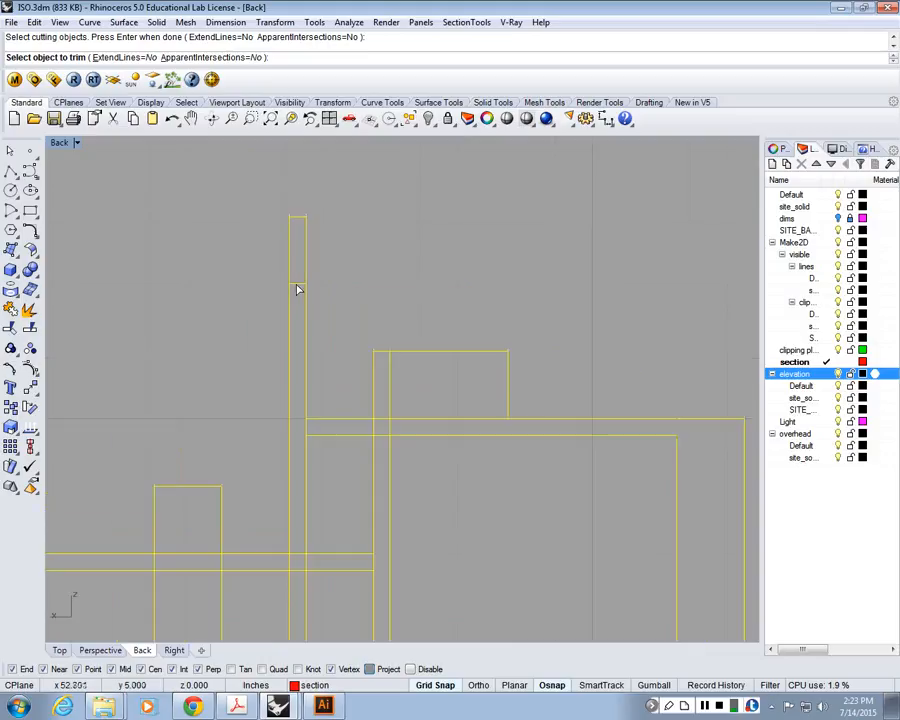
click(303, 289)
click(349, 320)
key(Return)
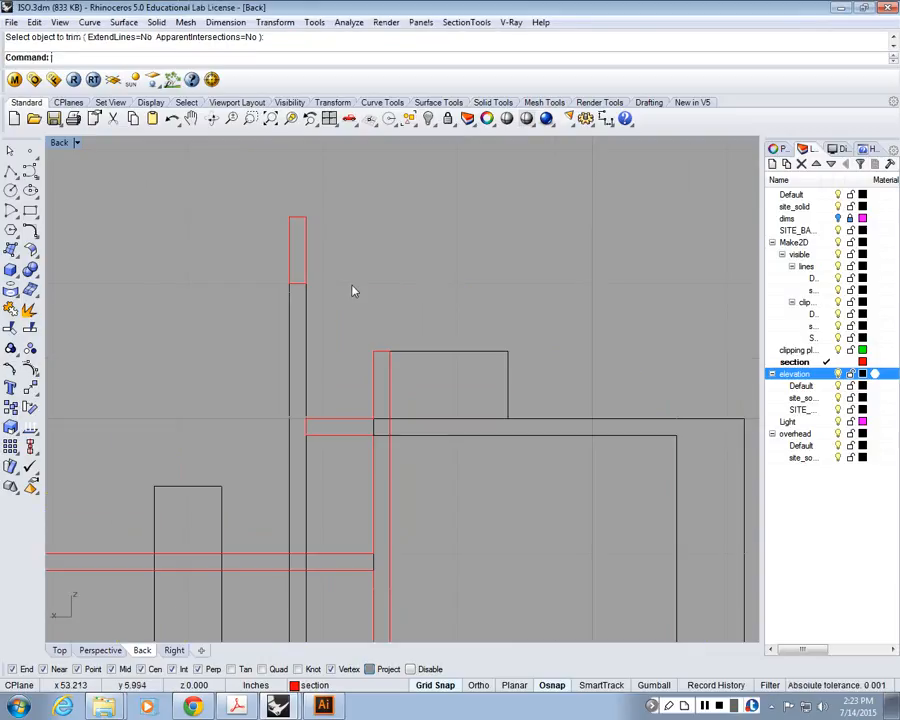
Trim the short elevation line closing the middle floor slab at the wall, using all section-layer curves as cutting objects
scroll(354, 290, down, 3)
scroll(406, 358, up, 4)
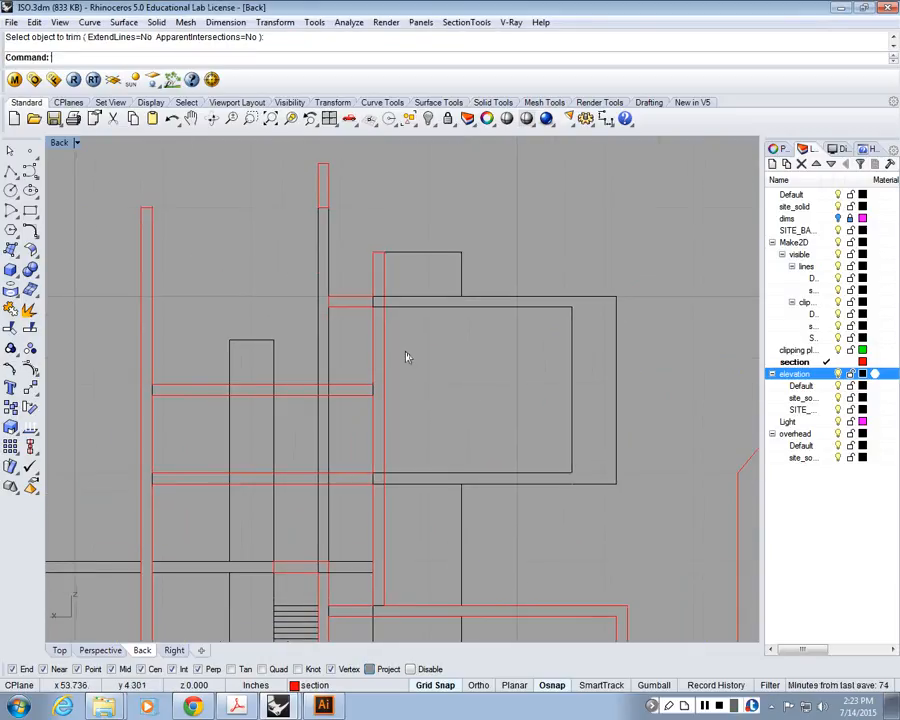
scroll(506, 318, down, 7)
key(Return)
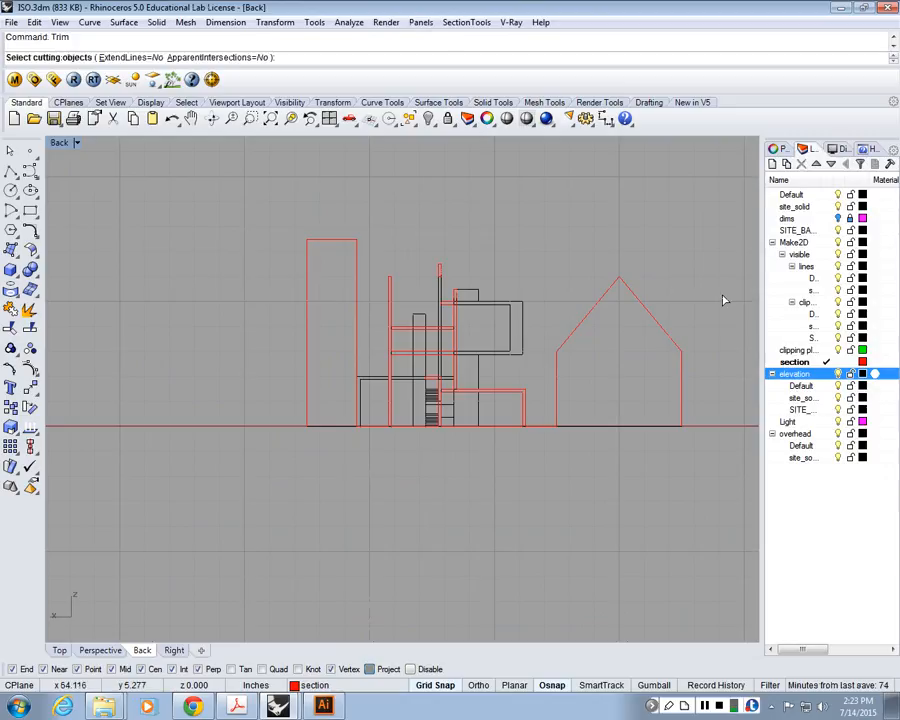
right_click(790, 362)
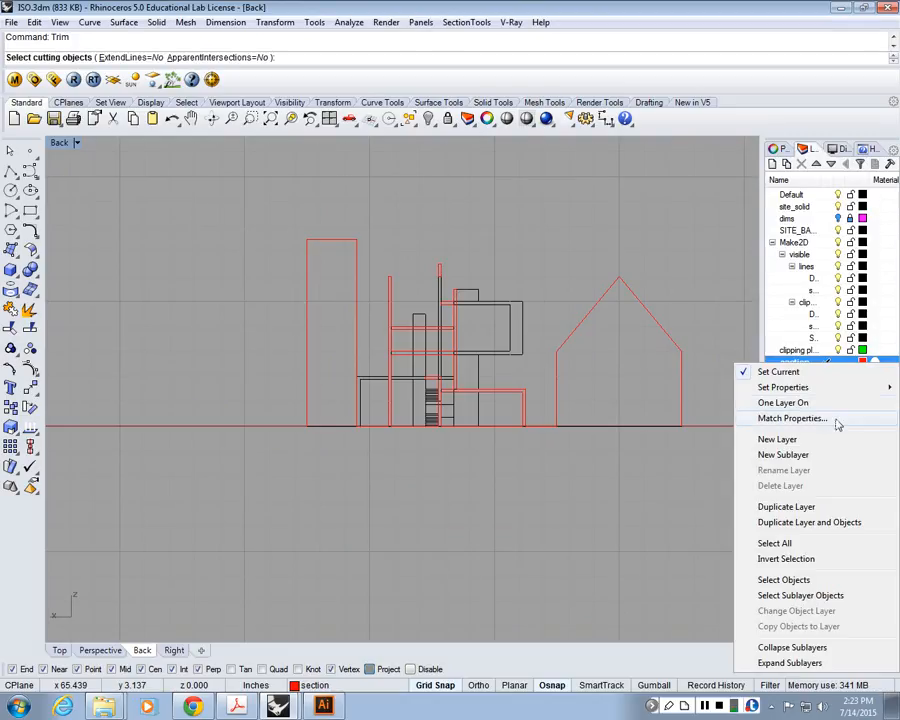
click(783, 580)
key(Return)
scroll(490, 341, up, 3)
scroll(380, 332, up, 10)
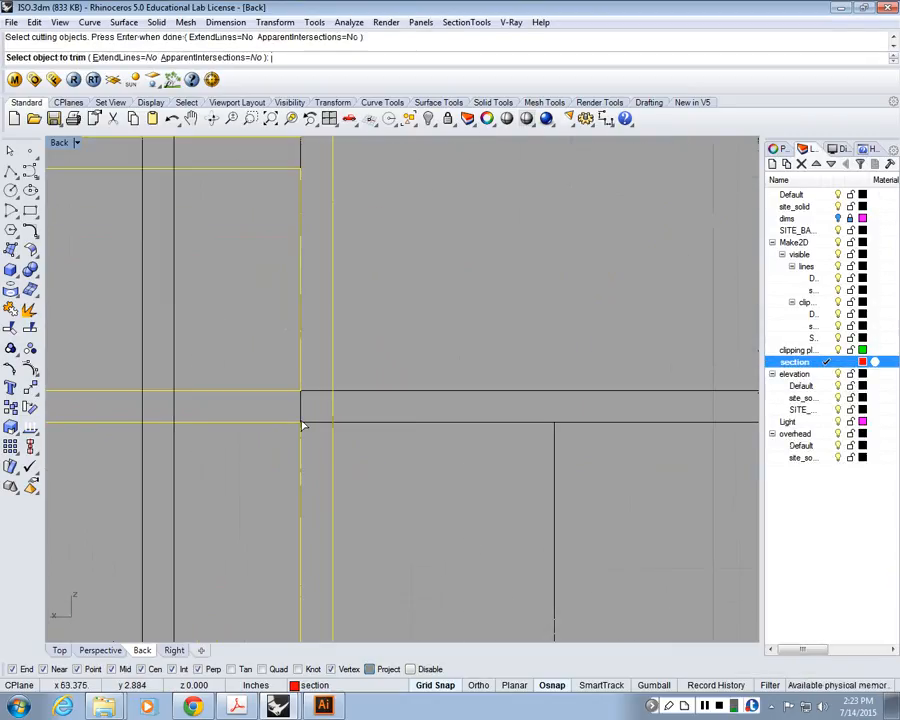
click(307, 408)
scroll(335, 390, down, 10)
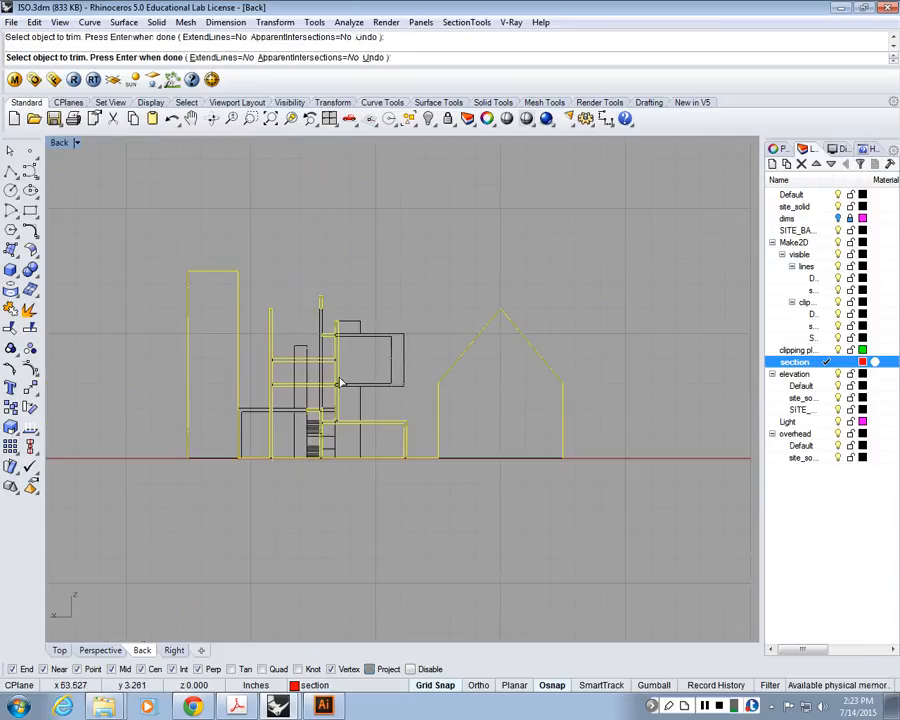
key(Return)
Inspect the section and elevation curves in the Perspective view to compare the planes they lie on
scroll(345, 350, up, 5)
scroll(388, 358, down, 10)
key(ctrl+a)
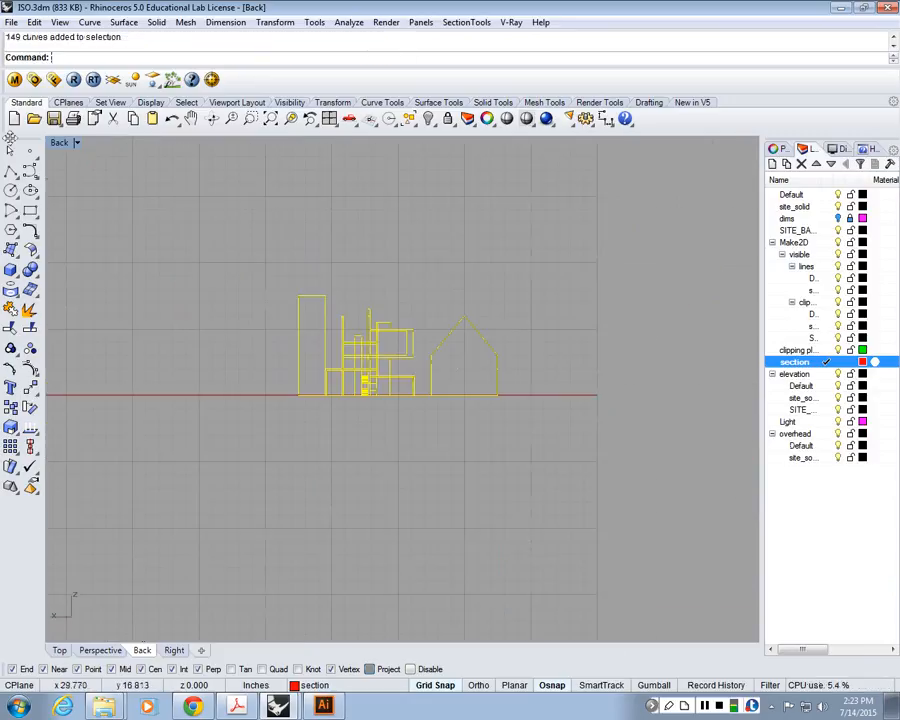
double_click(60, 145)
right_drag(396, 250, 362, 252)
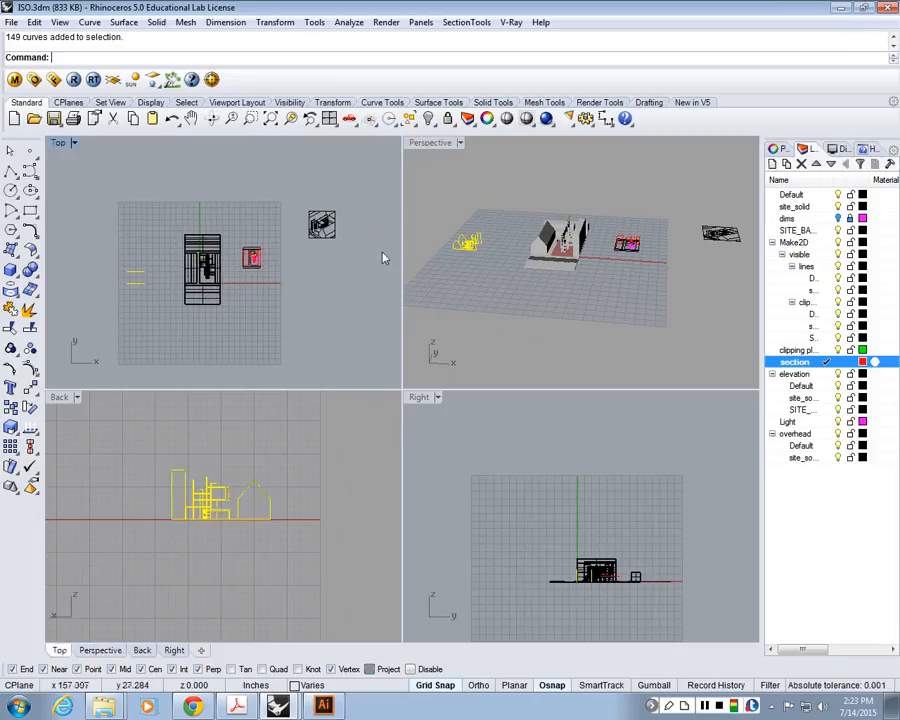
double_click(430, 143)
scroll(180, 340, up, 5)
right_drag(235, 300, 170, 264)
click(169, 263)
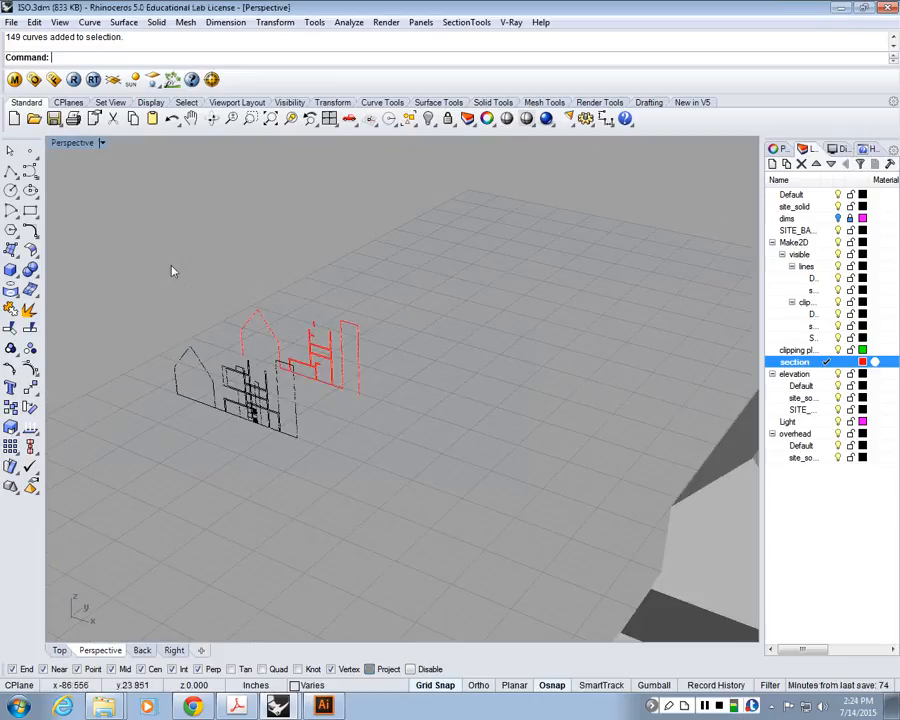
scroll(206, 314, up, 5)
right_drag(234, 321, 299, 381)
scroll(299, 381, down, 5)
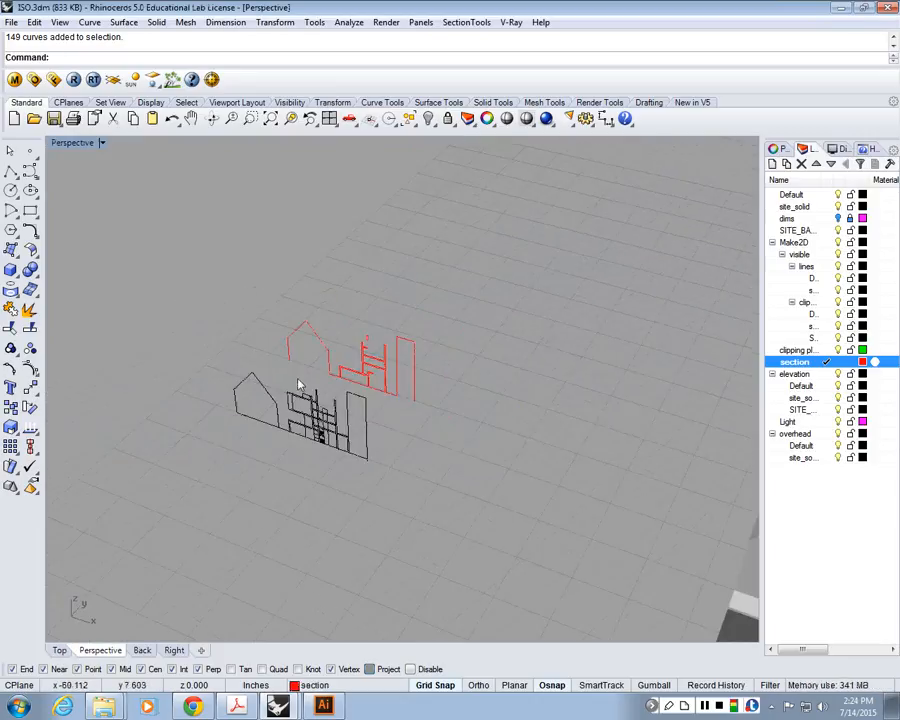
scroll(295, 382, up, 2)
scroll(293, 380, up, 2)
click(352, 476)
click(284, 421)
scroll(329, 446, down, 6)
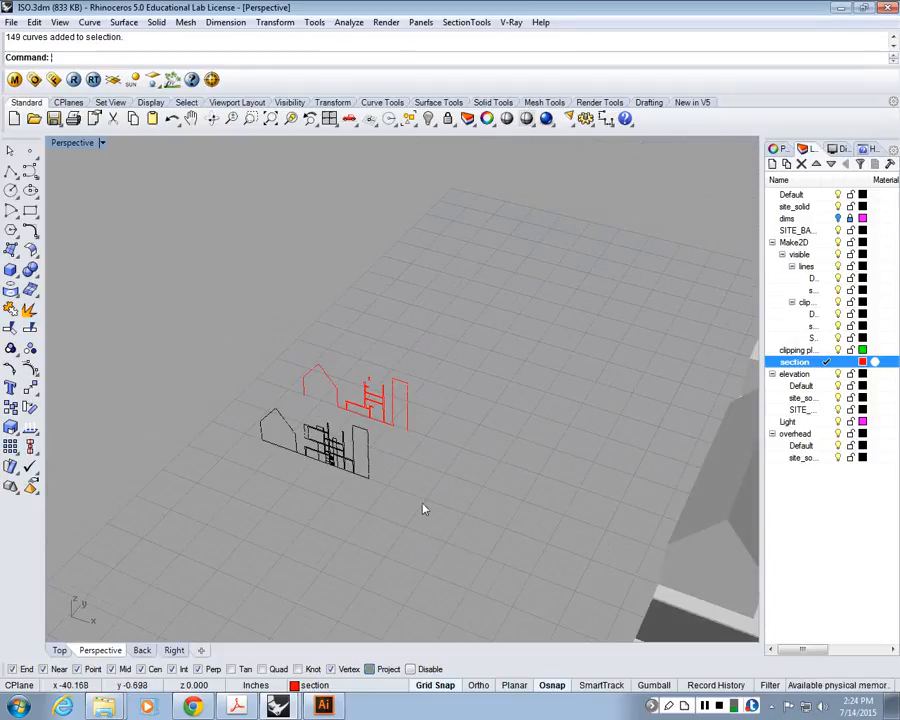
Align all section and elevation curves onto one shared plane with SetPt, setting only their world Y coordinate
scroll(139, 284, up, 2)
text(SetP)
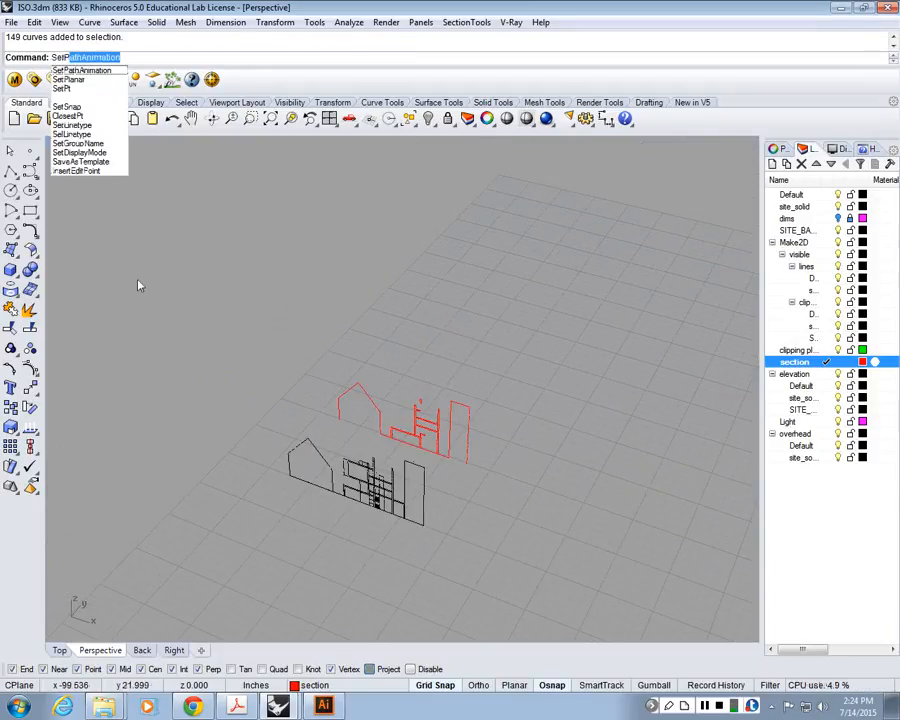
text(t)
key(Return)
drag(181, 275, 607, 600)
scroll(478, 536, up, 2)
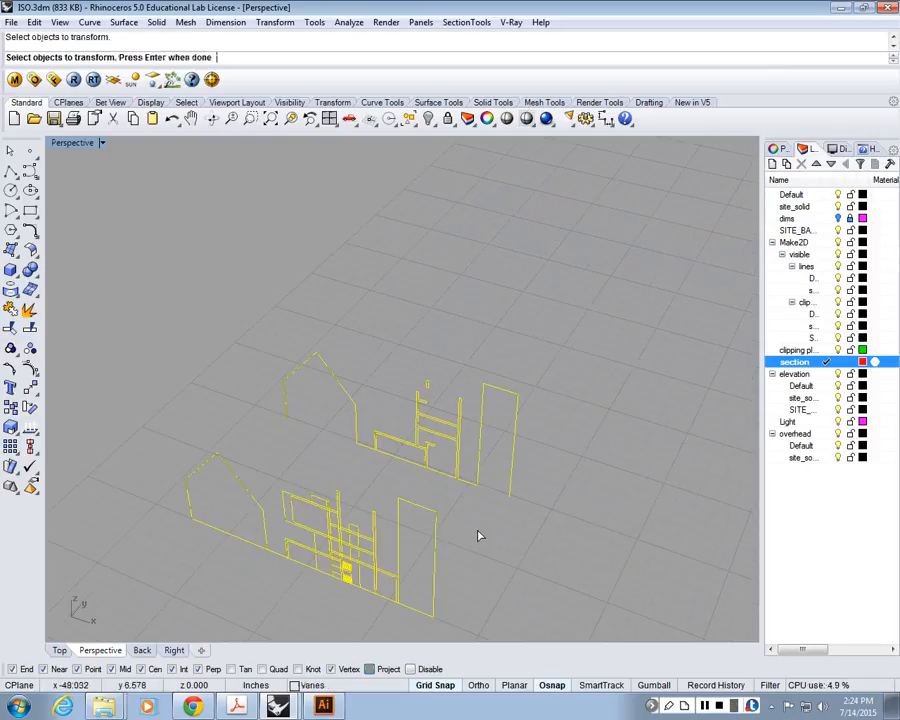
key(Return)
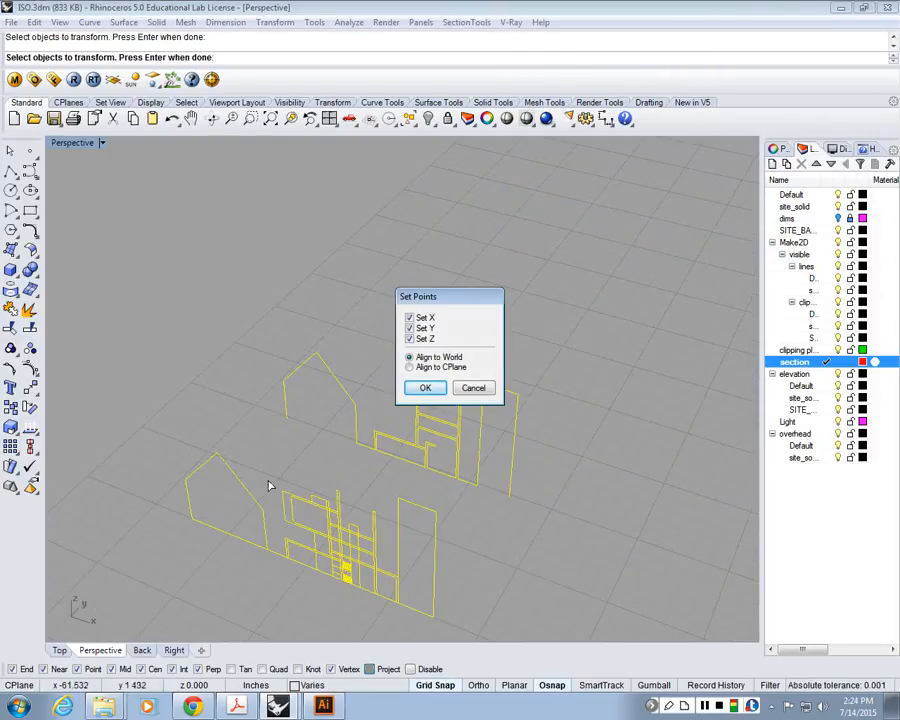
click(420, 338)
click(425, 388)
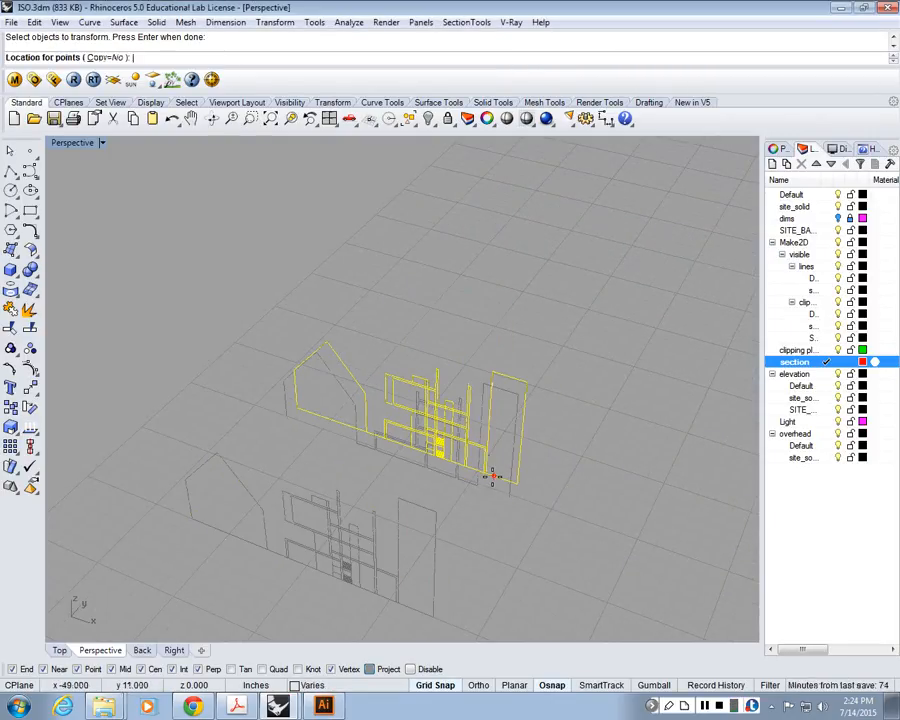
click(491, 478)
Maximize the Back view again and frame the aligned section and elevation curves
right_drag(358, 378, 404, 424)
double_click(70, 149)
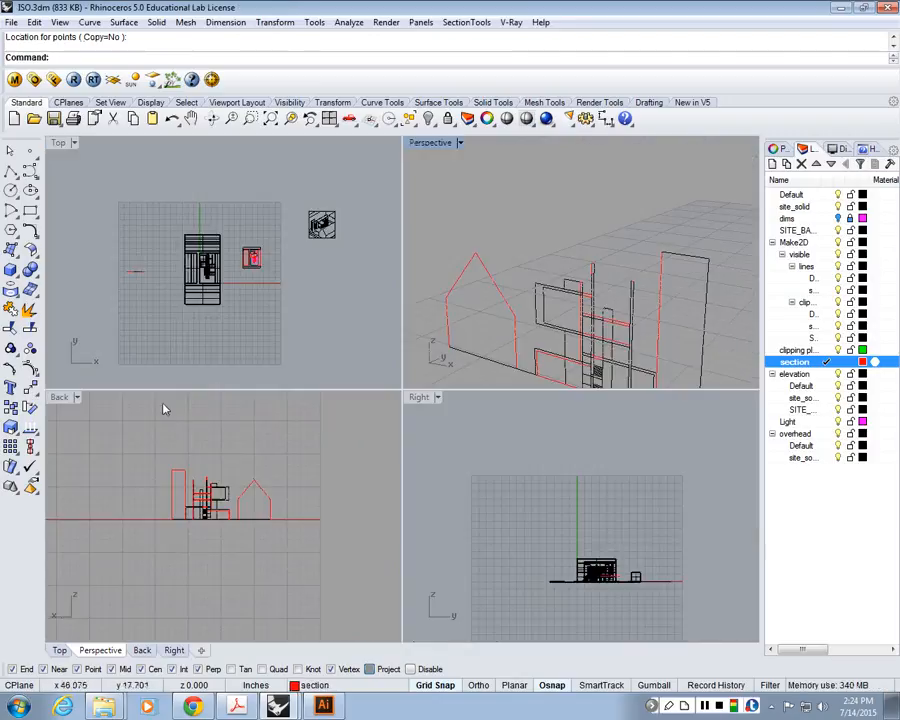
double_click(60, 397)
scroll(322, 462, up, 8)
right_drag(493, 247, 323, 467)
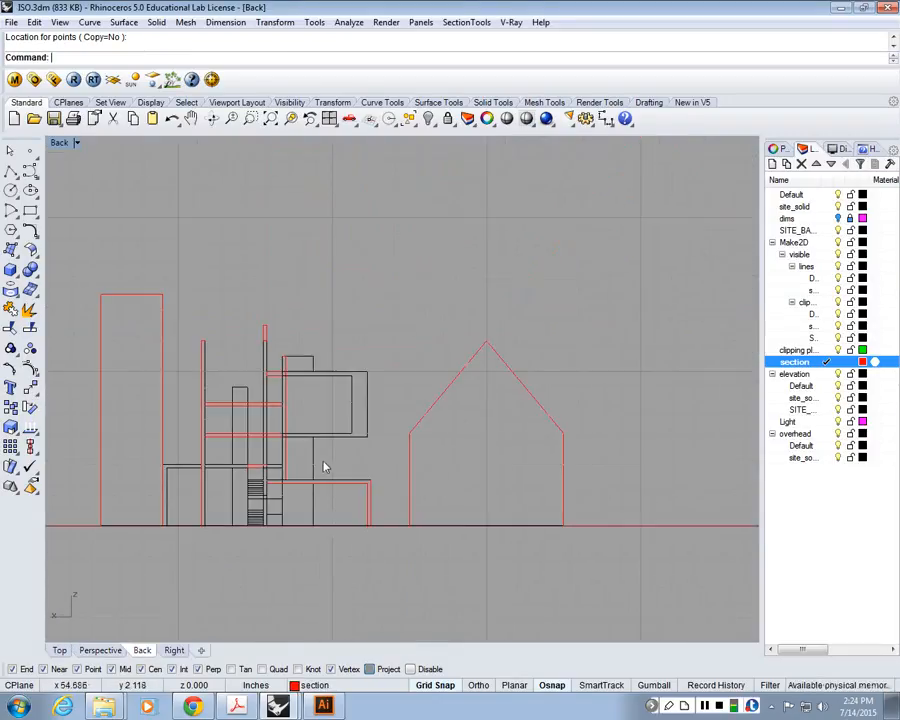
Trim the elevation lines inside the cut wall at the floor and roof slab junctions, using all section-layer curves as cutting objects
text(Trim)
key(Return)
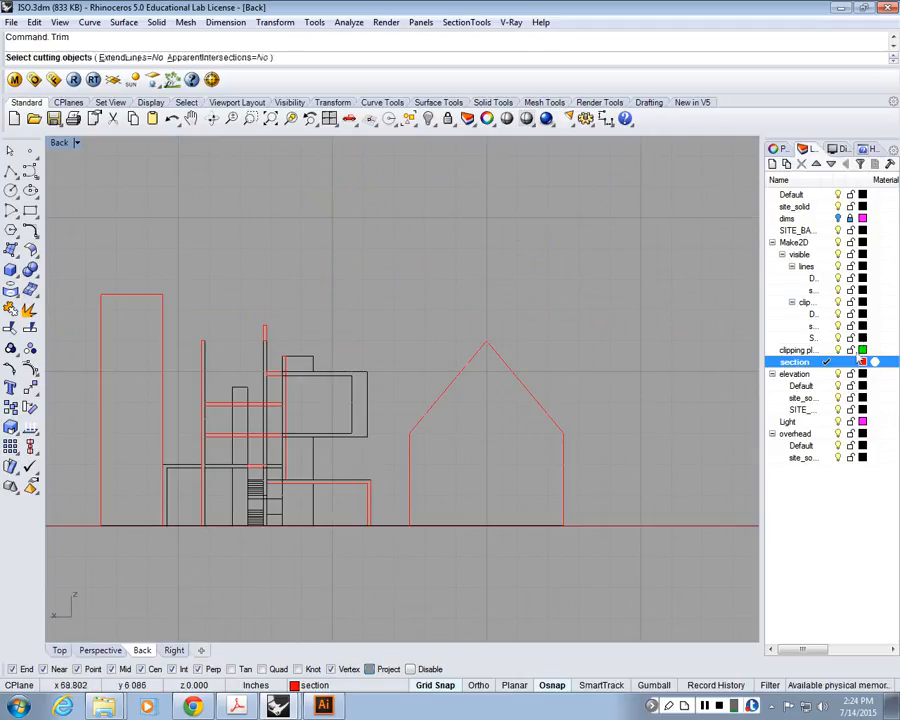
right_click(795, 362)
click(789, 543)
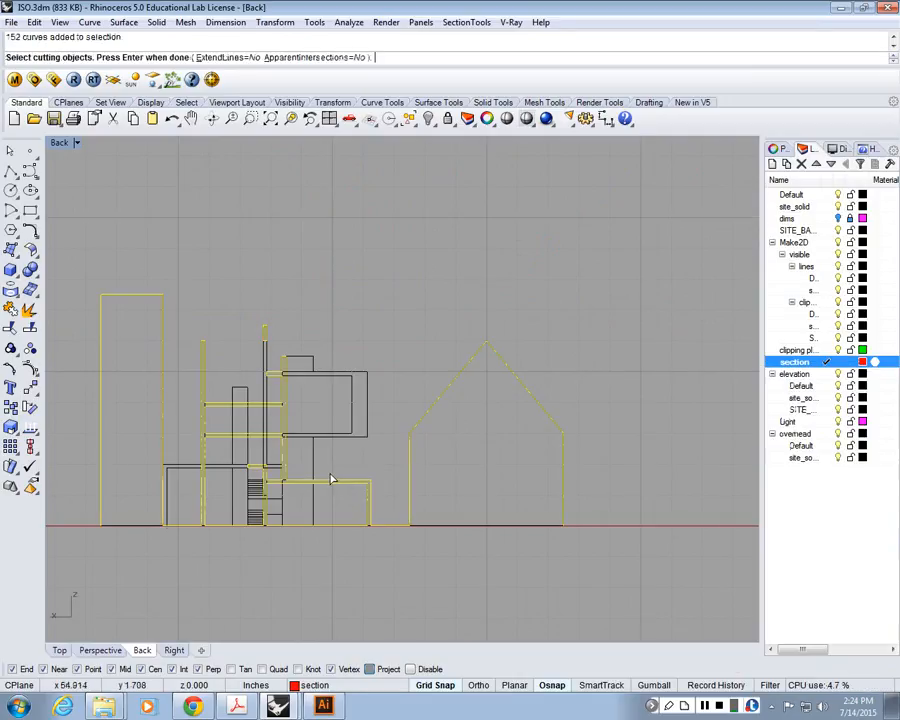
key(Return)
scroll(459, 404, up, 5)
drag(452, 420, 437, 426)
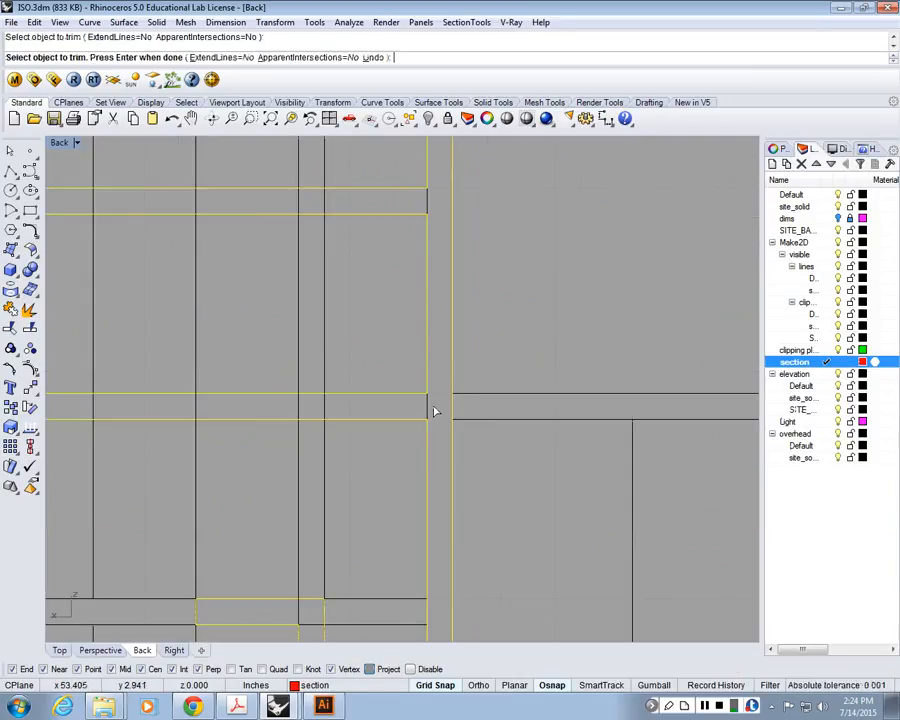
click(428, 406)
right_drag(430, 406, 441, 568)
scroll(440, 365, up, 4)
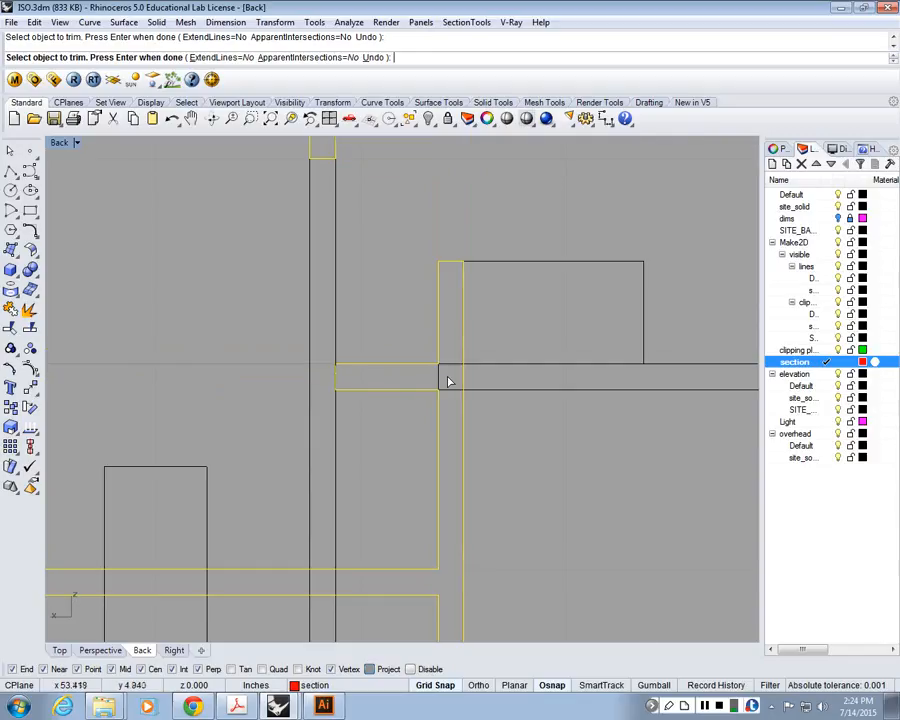
scroll(412, 360, down, 10)
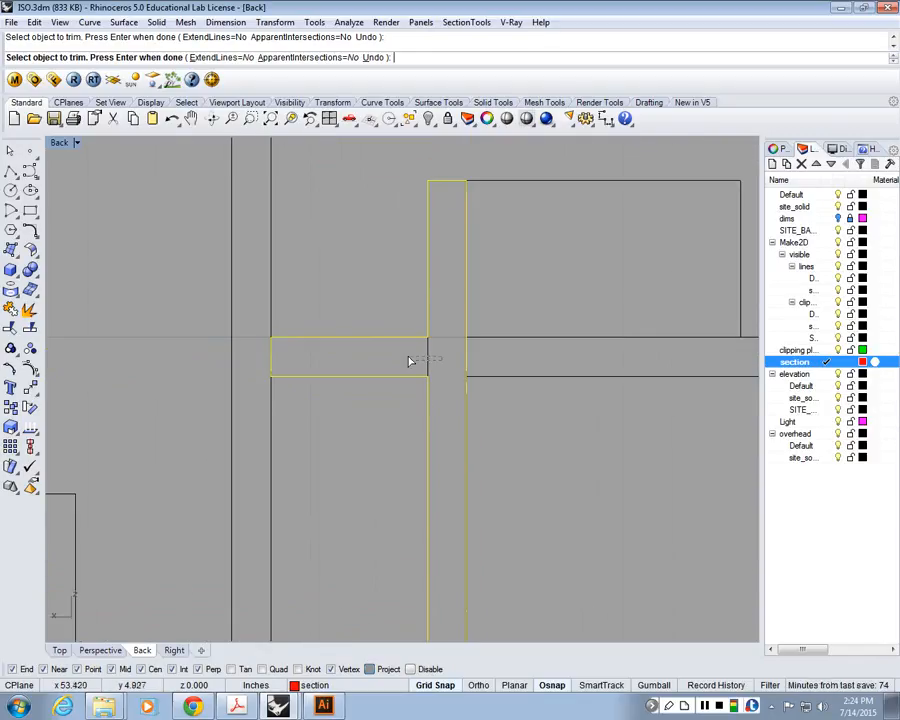
Trim the vertical elevation lines where they cross the two upper floor slabs between the cut walls
scroll(350, 476, up, 6)
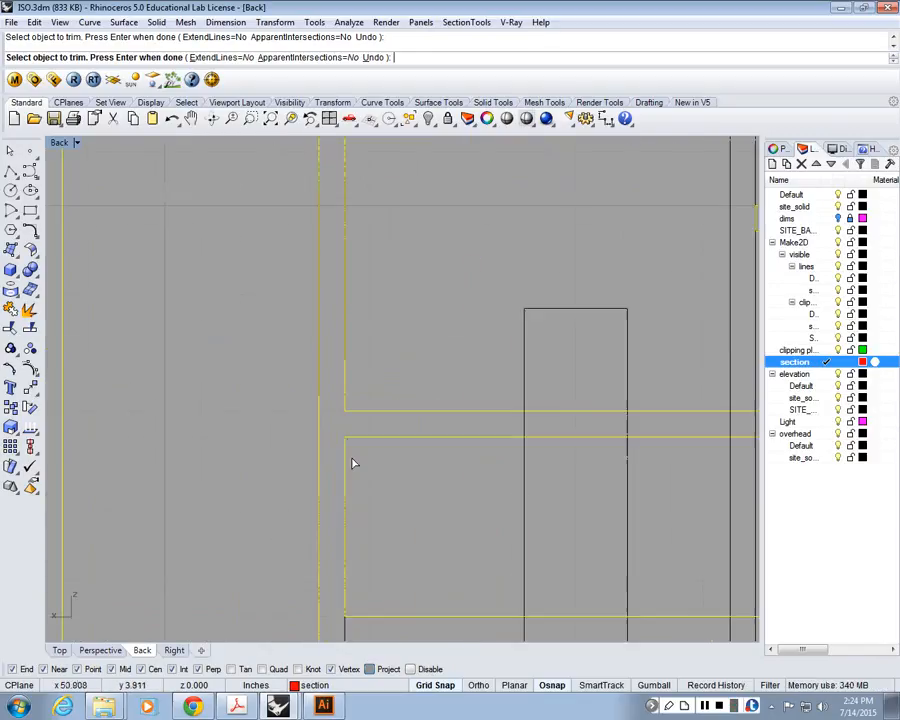
drag(625, 452, 486, 453)
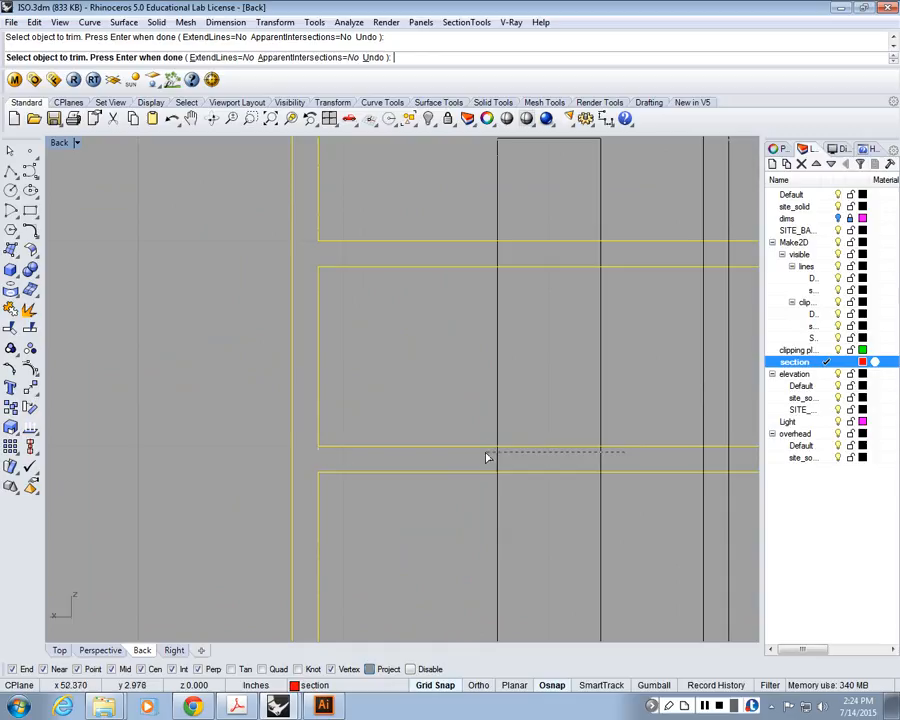
drag(618, 251, 484, 261)
right_drag(743, 254, 449, 297)
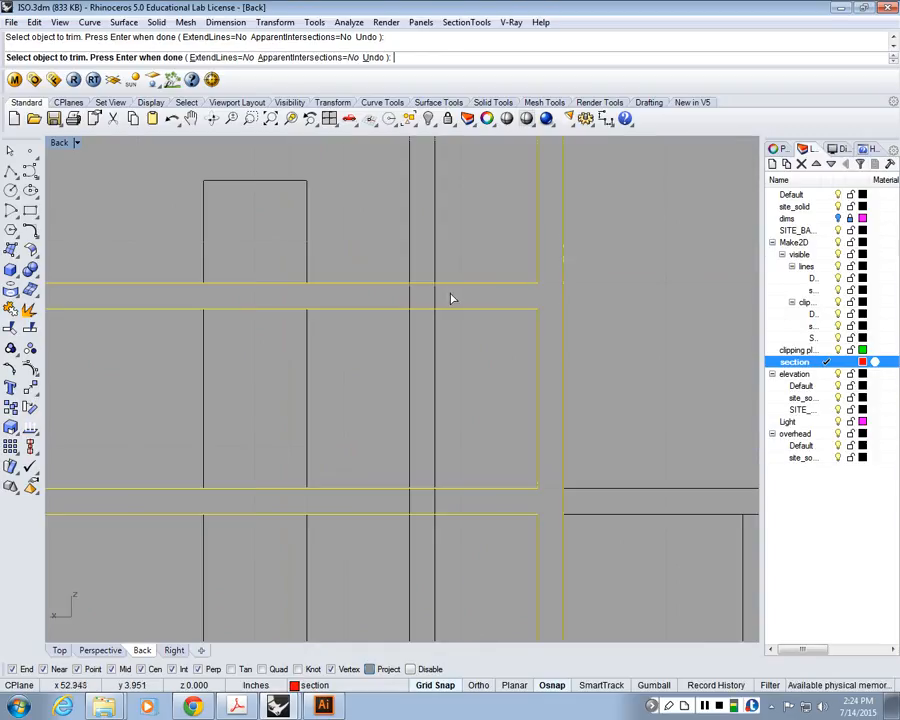
drag(460, 297, 394, 300)
drag(450, 502, 399, 504)
Trim the elevation lines running through the lower slab and the cut landing above the stairs
scroll(430, 485, down, 2)
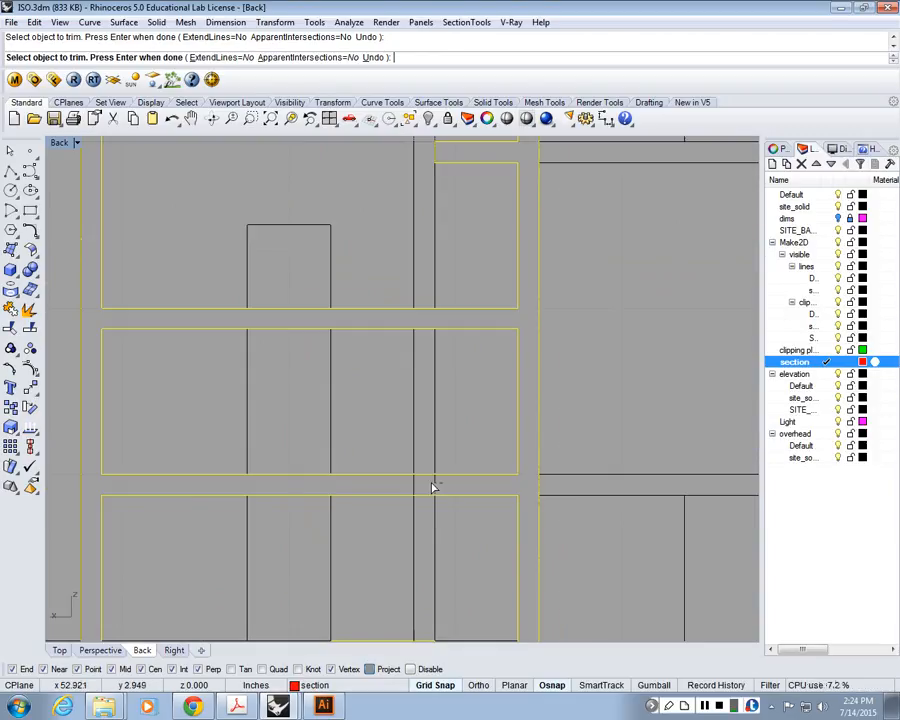
scroll(436, 488, down, 5)
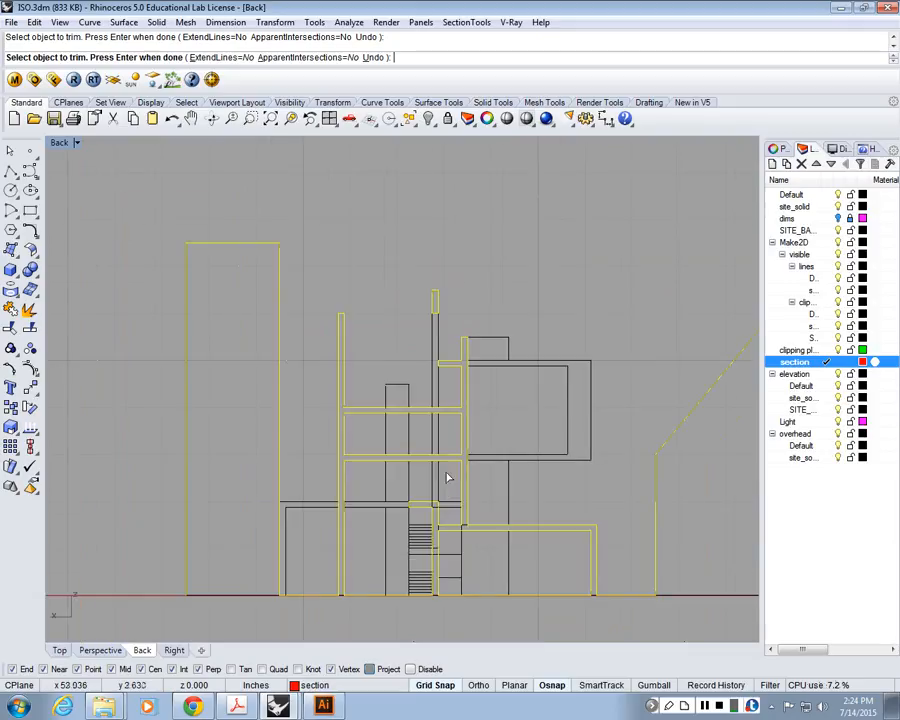
scroll(456, 495, up, 5)
scroll(559, 479, up, 3)
drag(635, 459, 412, 467)
drag(413, 358, 398, 326)
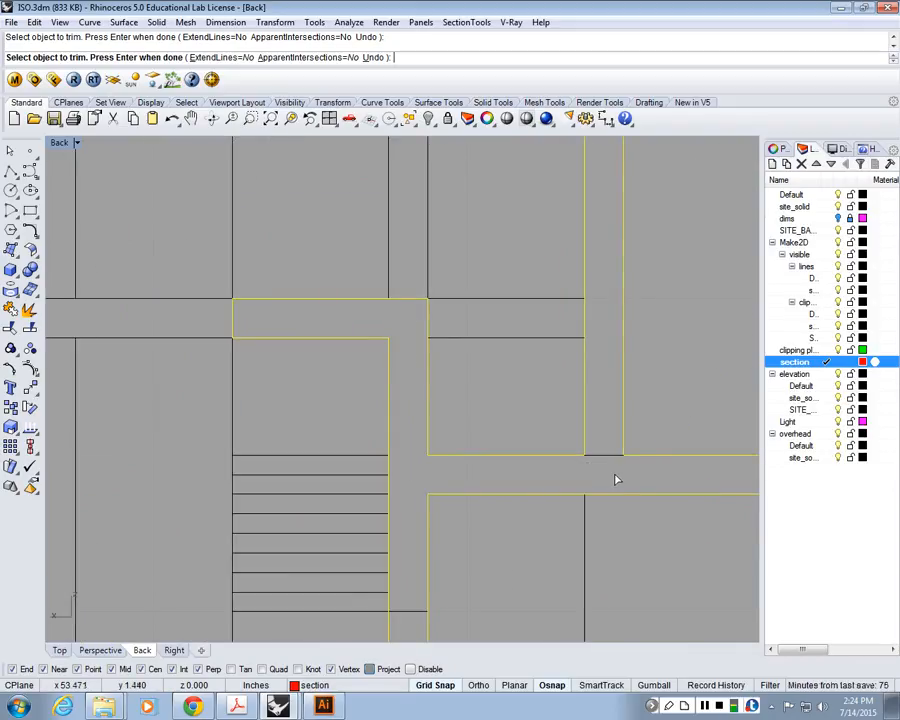
Trim the short elevation line closing the wall above the lower slab and the stair lines crossing the cut wall
scroll(470, 418, down, 3)
scroll(404, 419, up, 2)
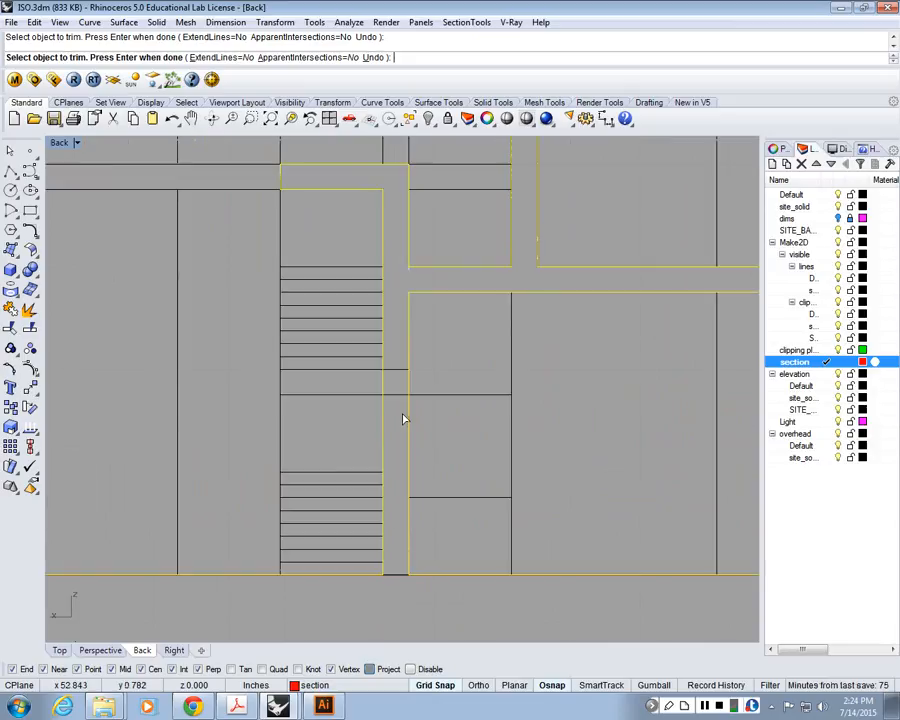
drag(398, 358, 391, 407)
Trim the elevation ground-line segments under the cut walls and the neighbouring buildings, and finish trimming
scroll(418, 408, down, 14)
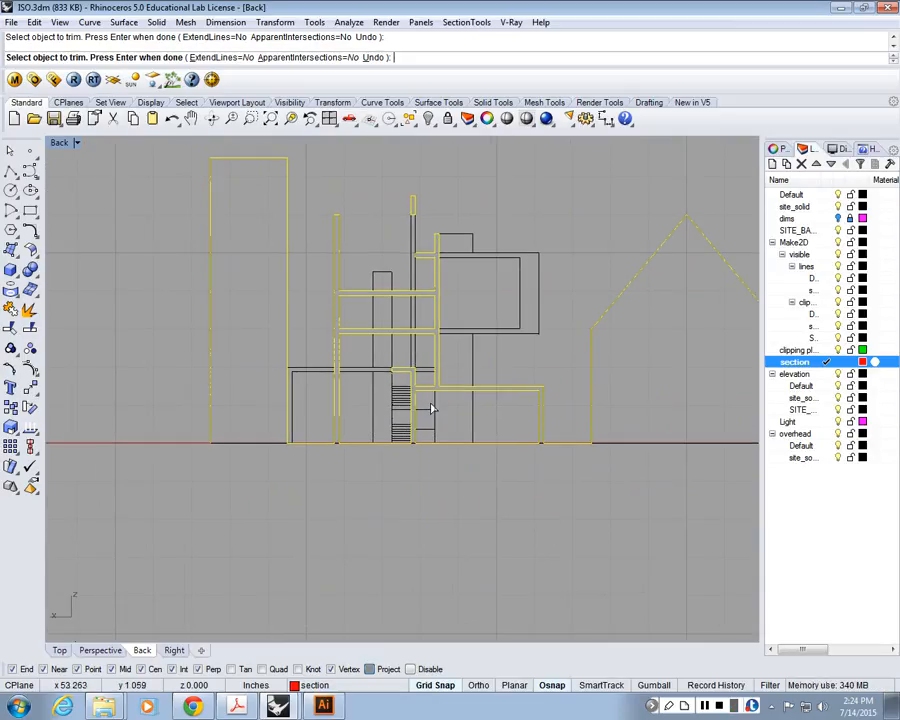
scroll(348, 381, up, 4)
scroll(287, 484, up, 5)
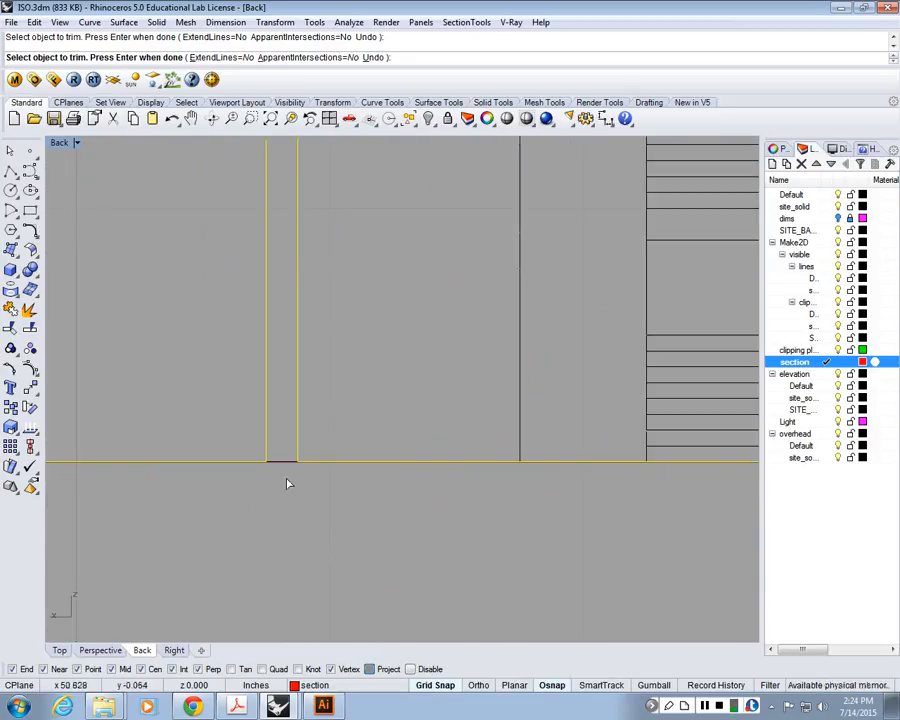
scroll(295, 475, down, 6)
scroll(372, 446, up, 4)
scroll(370, 465, down, 2)
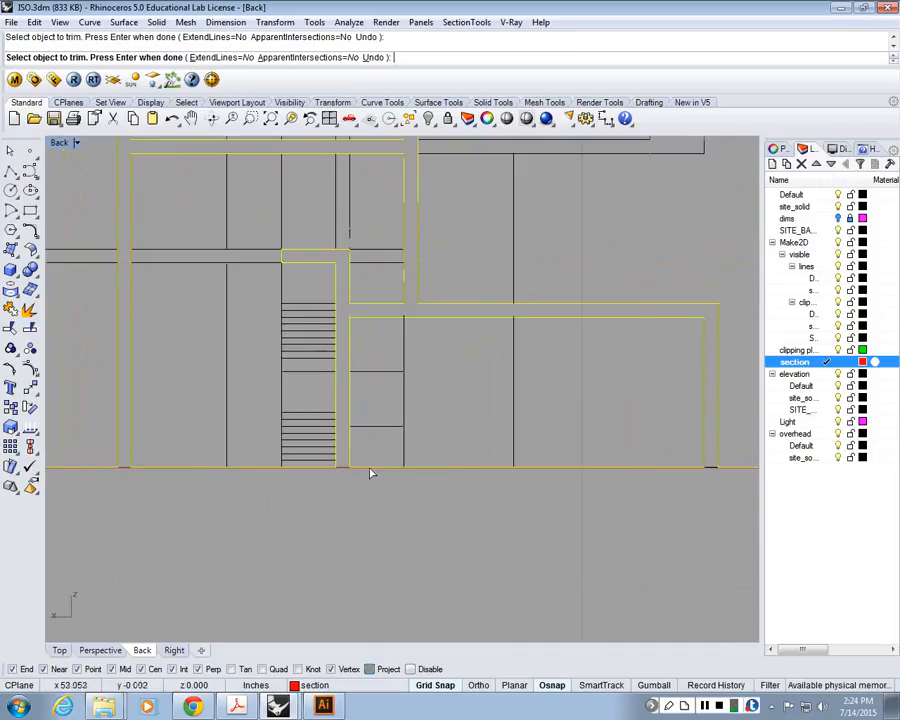
scroll(548, 494, up, 5)
scroll(532, 534, down, 1)
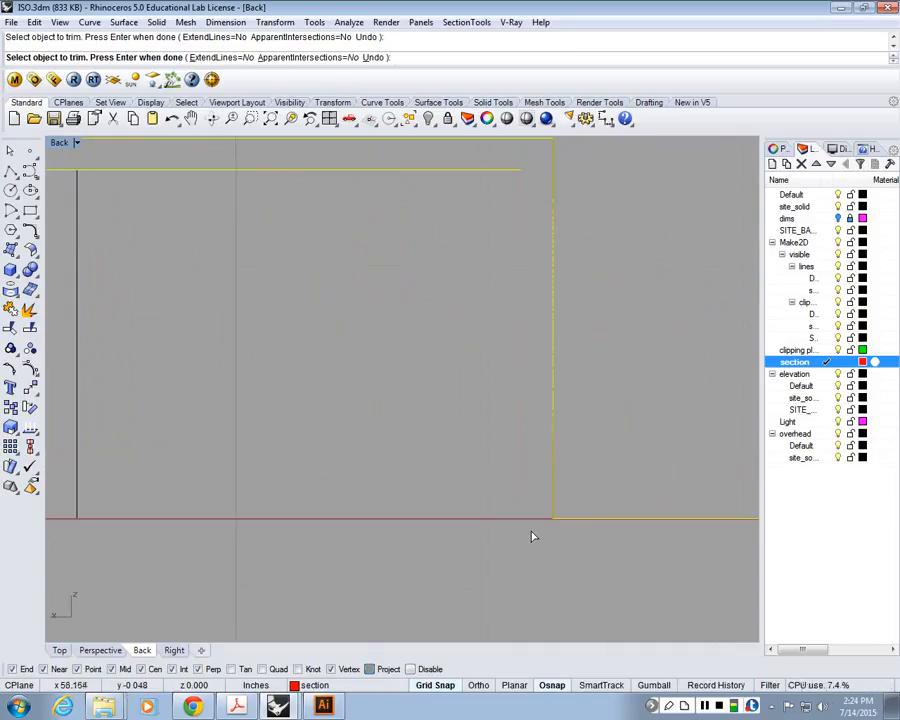
scroll(532, 537, down, 3)
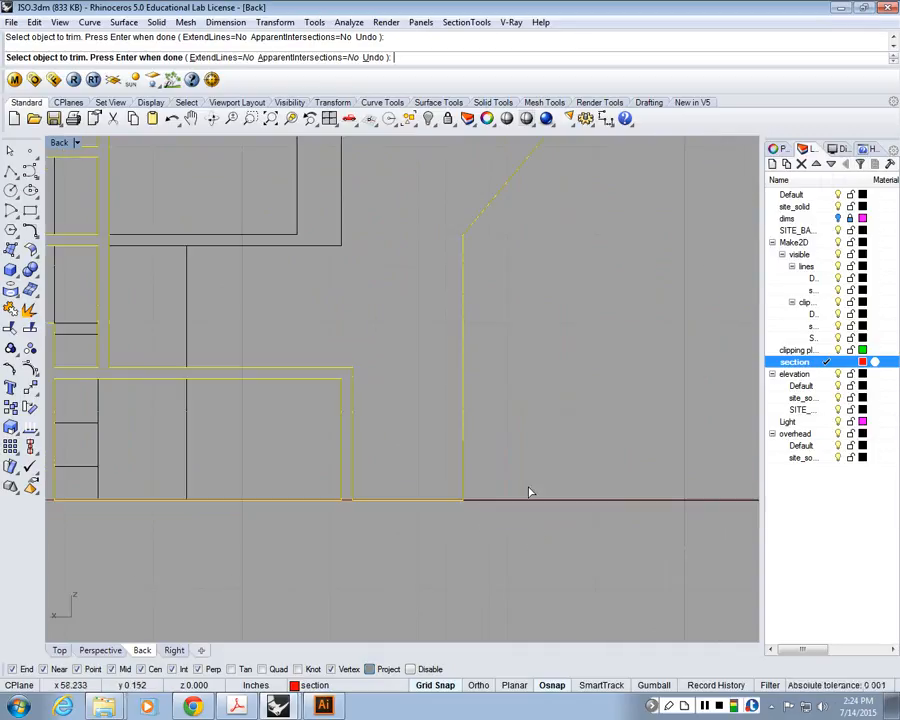
scroll(578, 492, down, 5)
scroll(295, 528, up, 4)
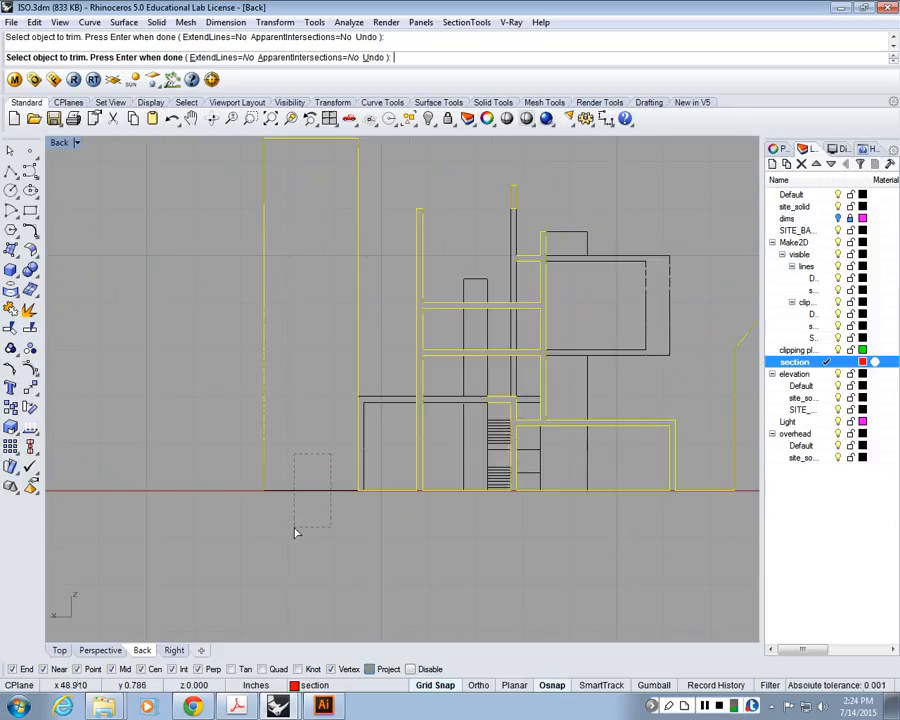
key(Return)
Select all section and elevation curves of the drawing and start exporting the selection
scroll(310, 524, down, 3)
scroll(375, 495, down, 3)
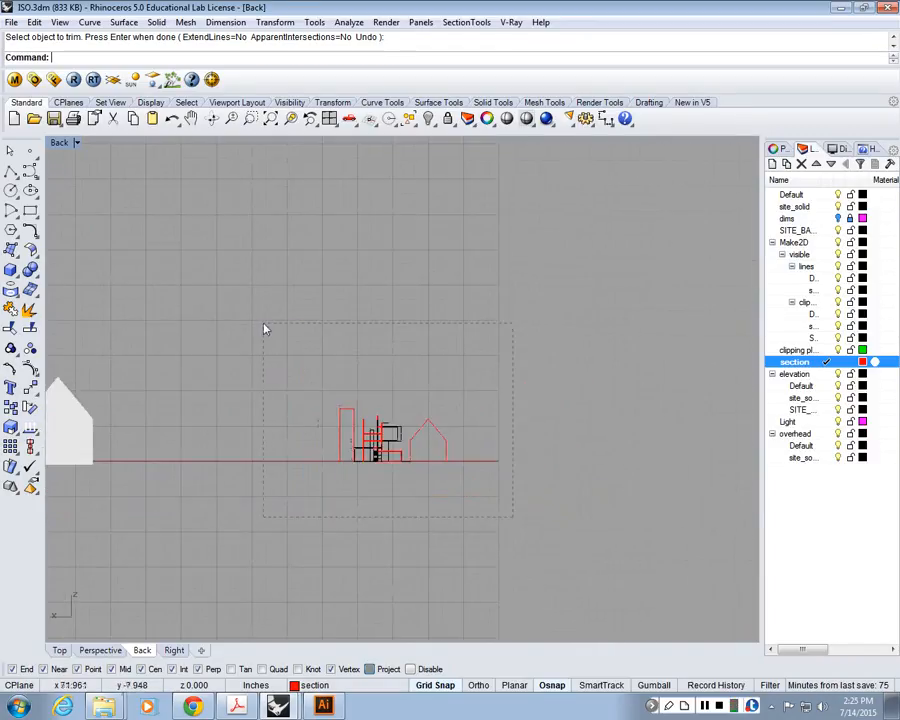
key(ctrl+a)
scroll(277, 327, up, 3)
click(11, 22)
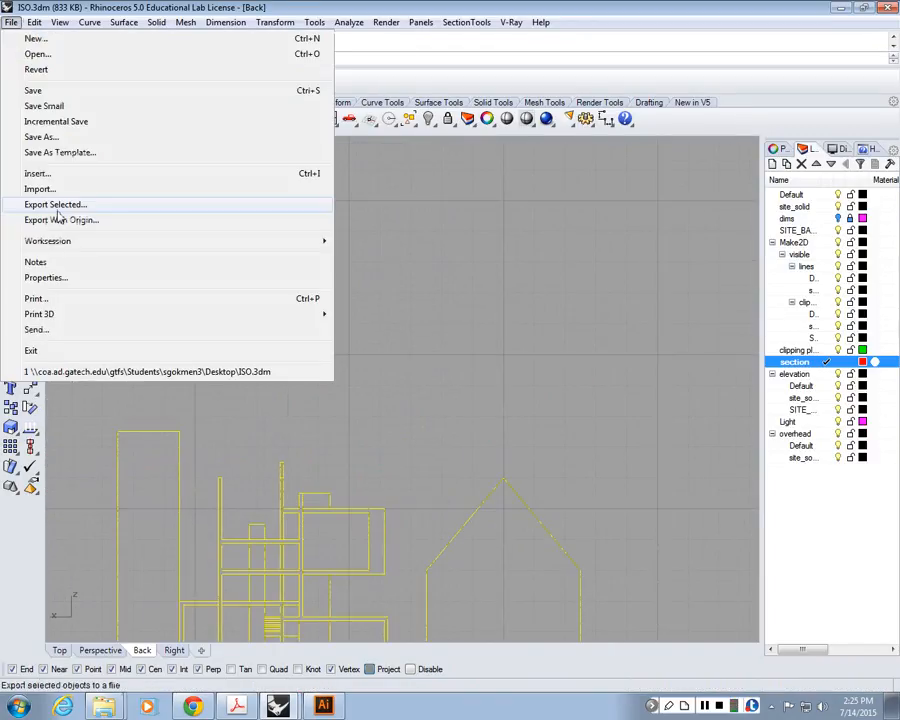
click(58, 206)
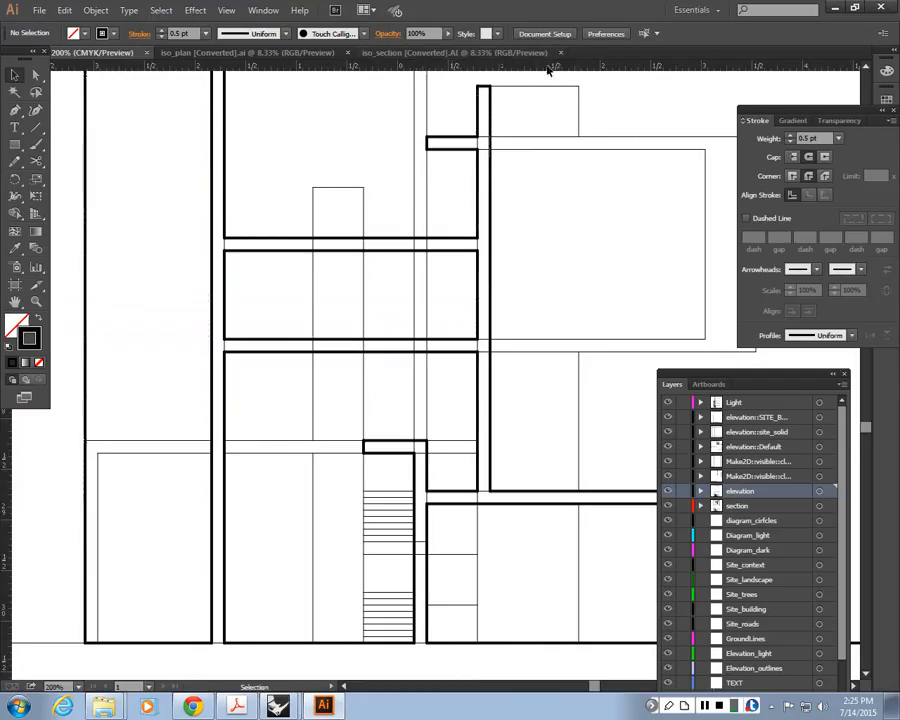
Close the old iso_section document in Illustrator and export the selected Rhino curves over iso_section.AI, preserving model scale at 1 inch = 1 inch
click(560, 52)
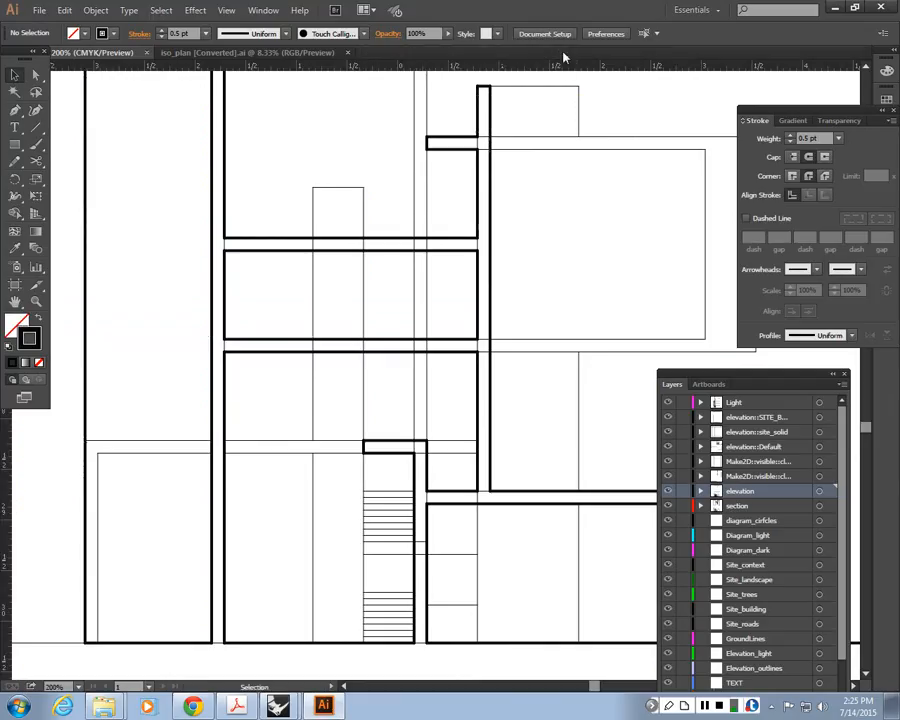
click(277, 707)
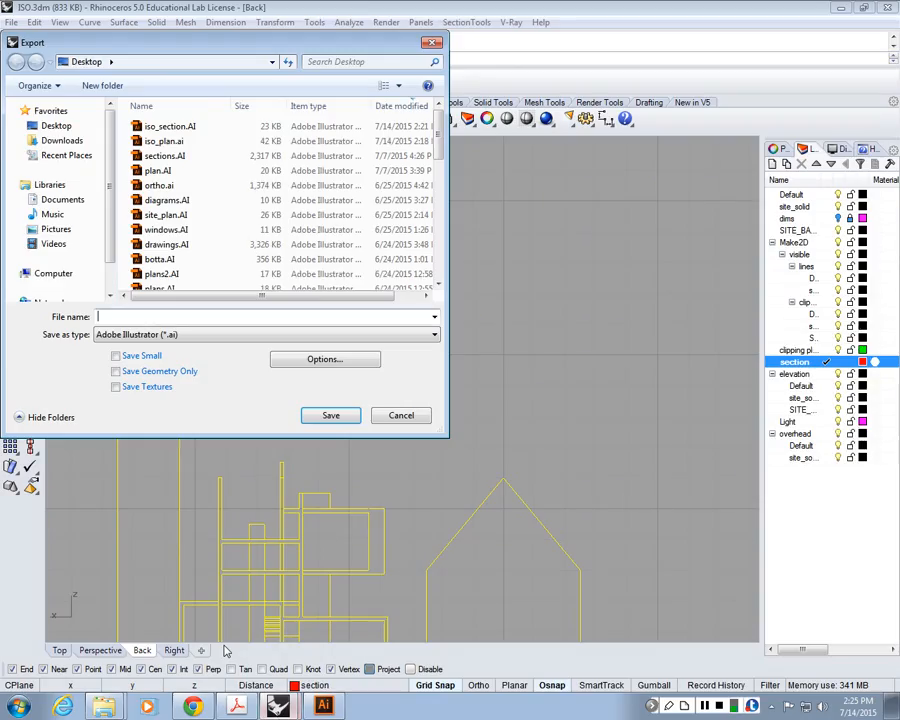
click(160, 126)
click(338, 420)
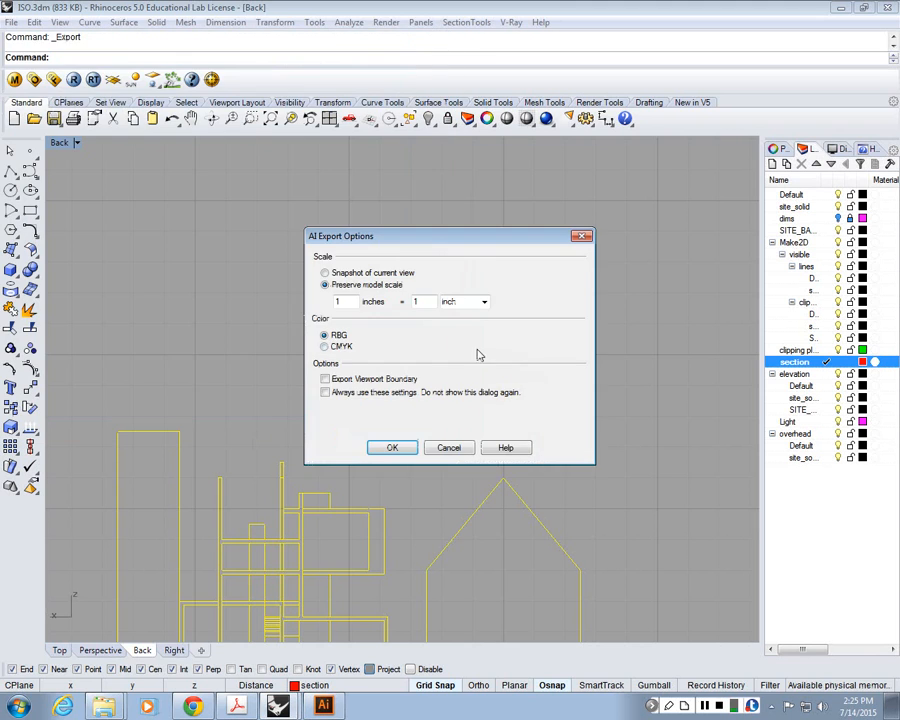
click(348, 446)
Open the newly exported iso_section.AI from the desktop in Illustrator and show its whole canvas
click(323, 706)
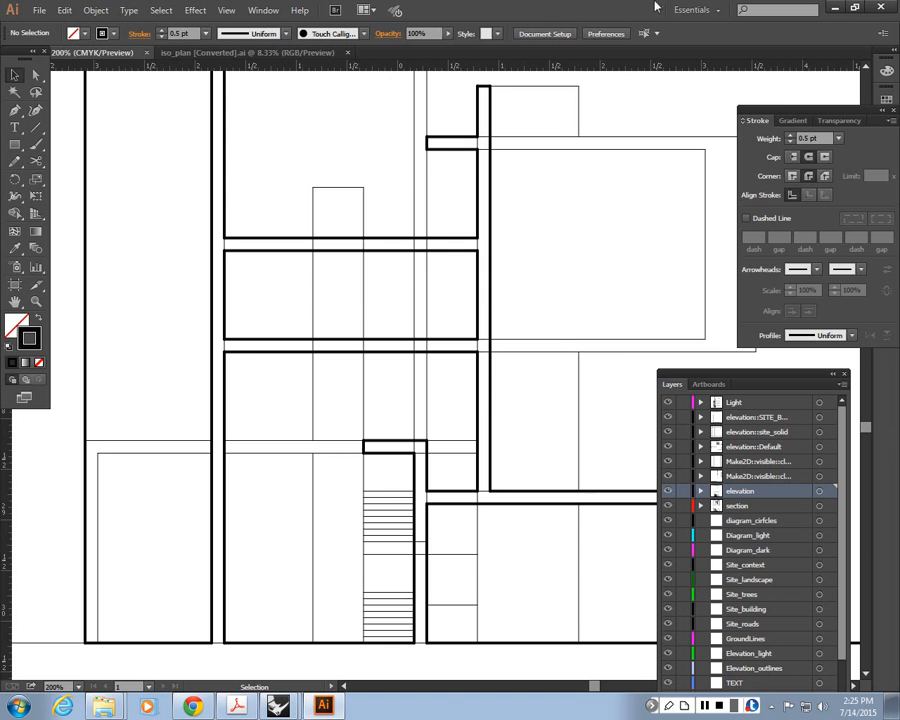
click(838, 9)
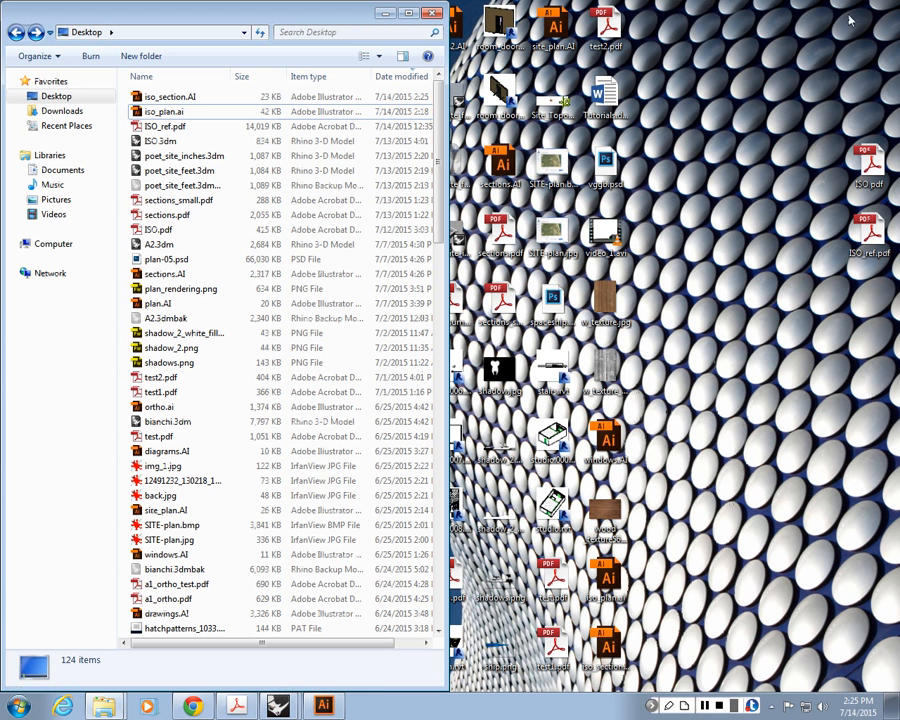
double_click(609, 640)
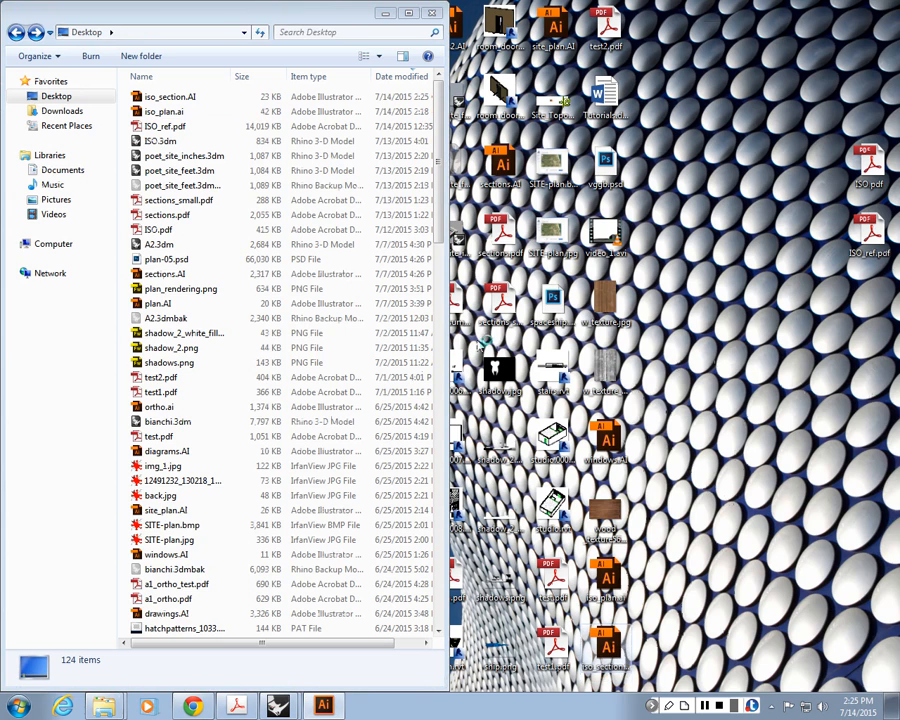
key(ctrl+minus)
key(ctrl+minus)
key(ctrl+minus)
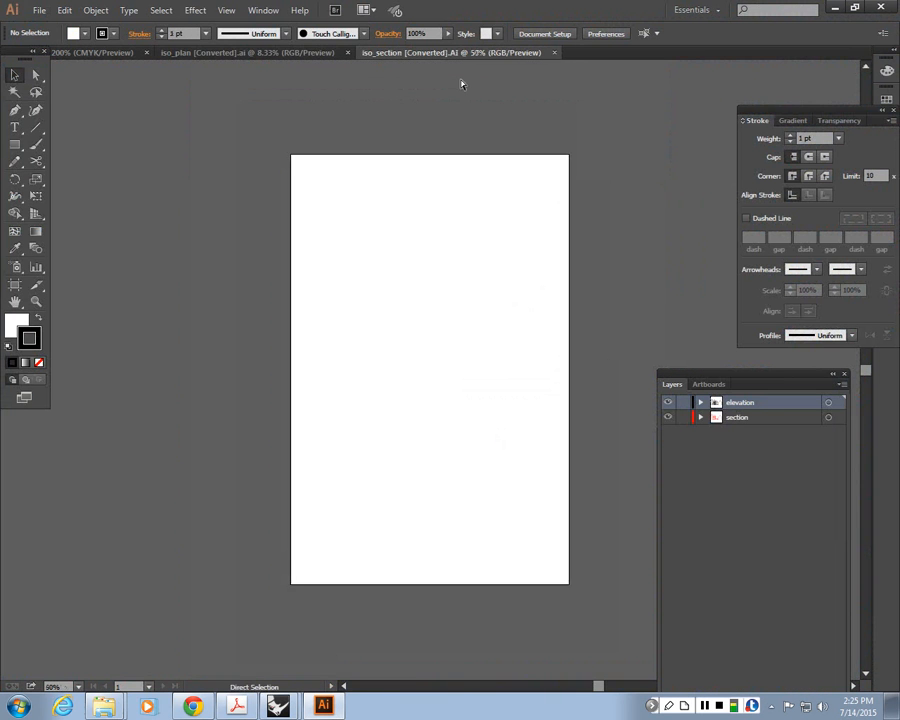
key(ctrl+alt+0)
Copy all the iso_section artwork into the sheet document and place it just below the artboard
key(ctrl+a)
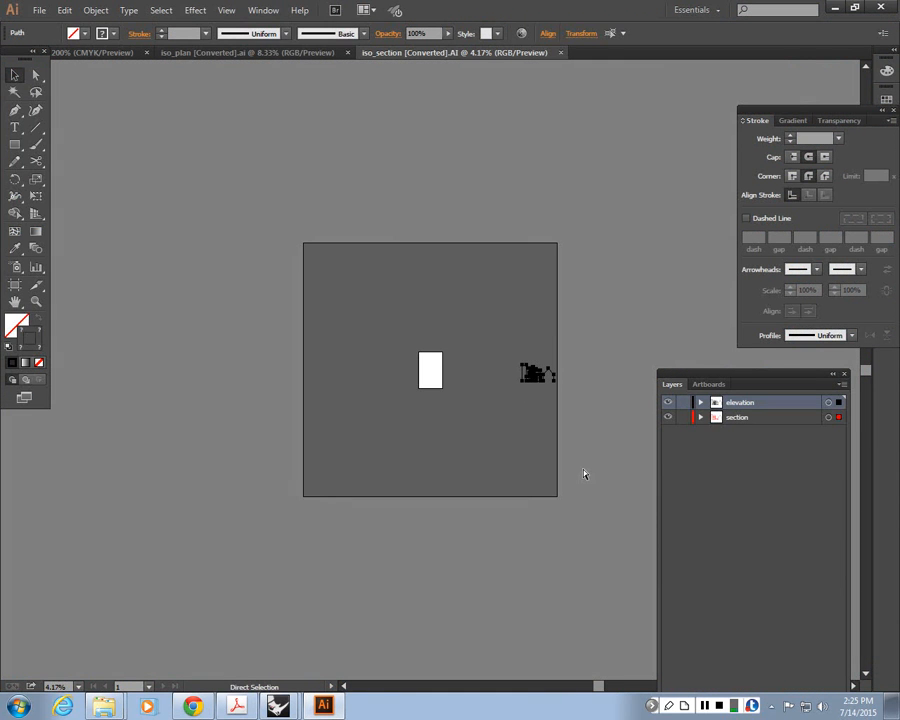
click(80, 51)
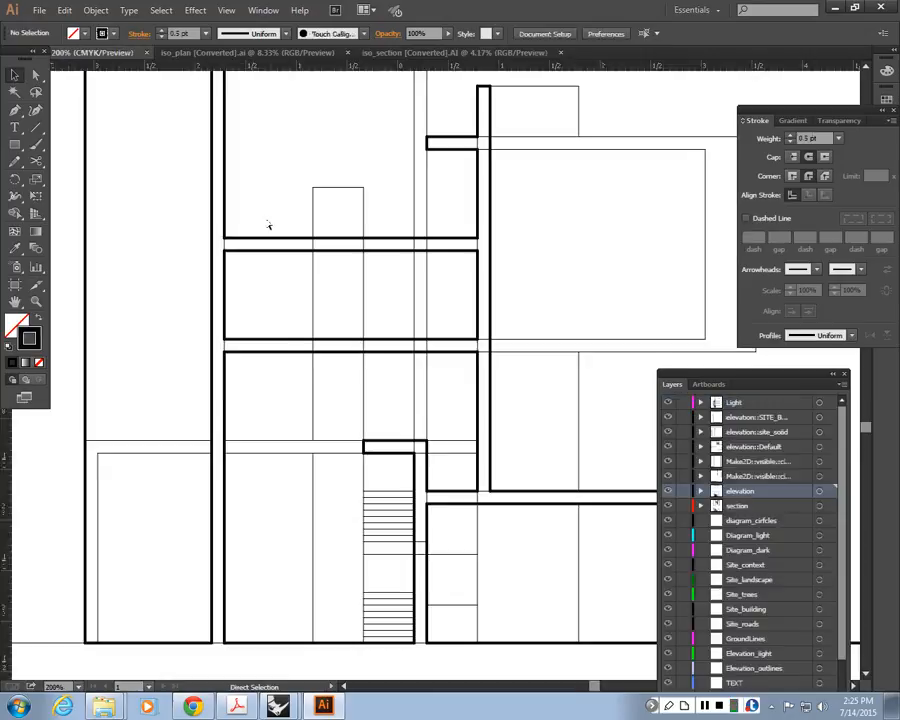
key(ctrl+v)
key(ctrl+minus)
key(ctrl+minus)
key(ctrl+minus)
key(ctrl+minus)
key(ctrl+minus)
key(ctrl+minus)
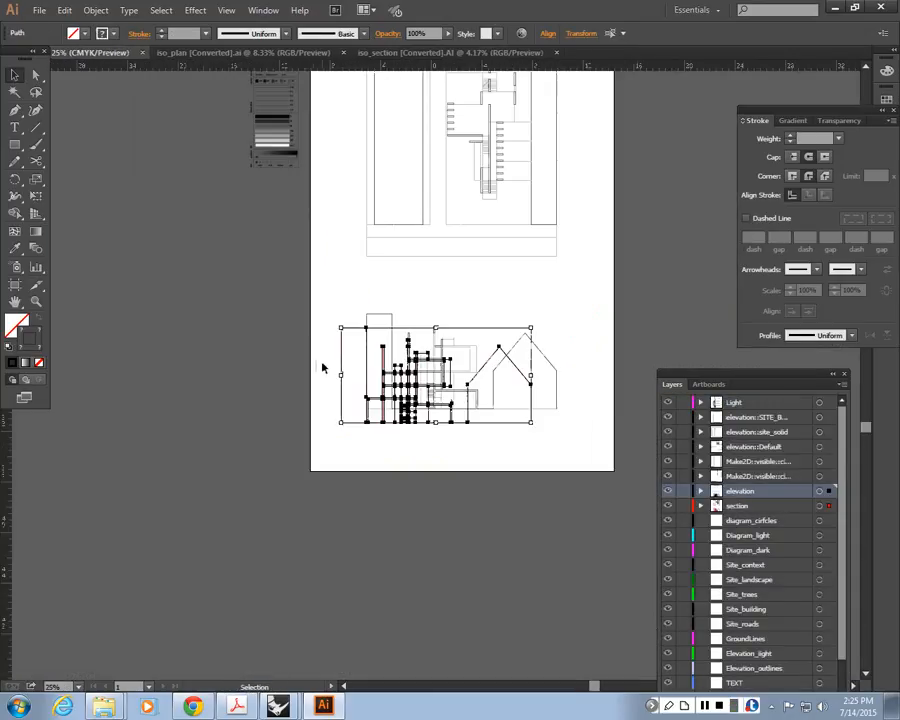
drag(336, 352, 350, 508)
click(565, 424)
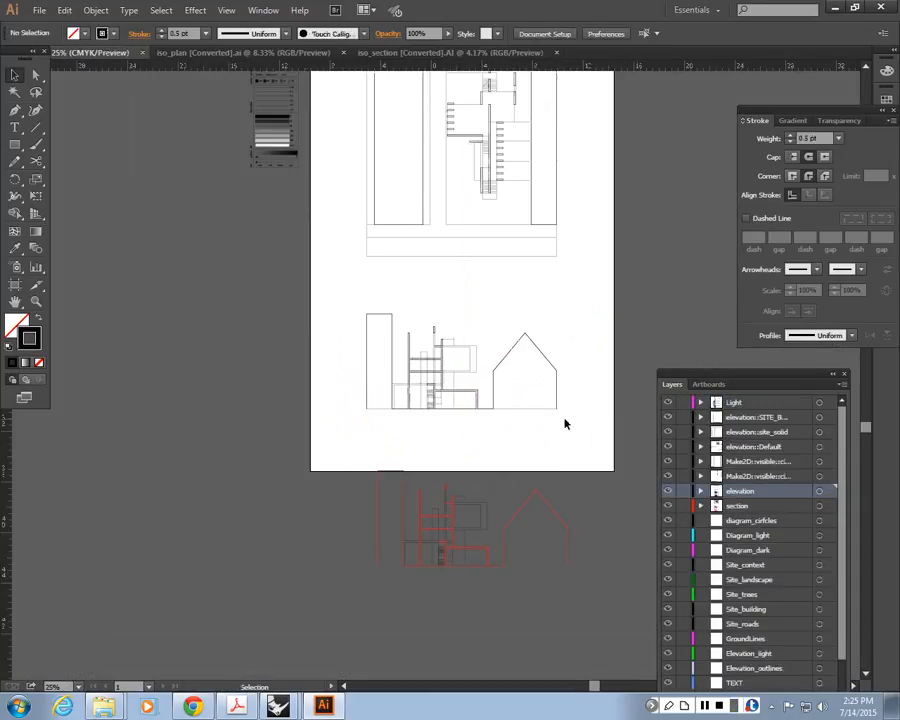
Delete the old section drawing from the sheet and move the new section into its place below the plan
drag(597, 424, 356, 291)
drag(458, 379, 474, 537)
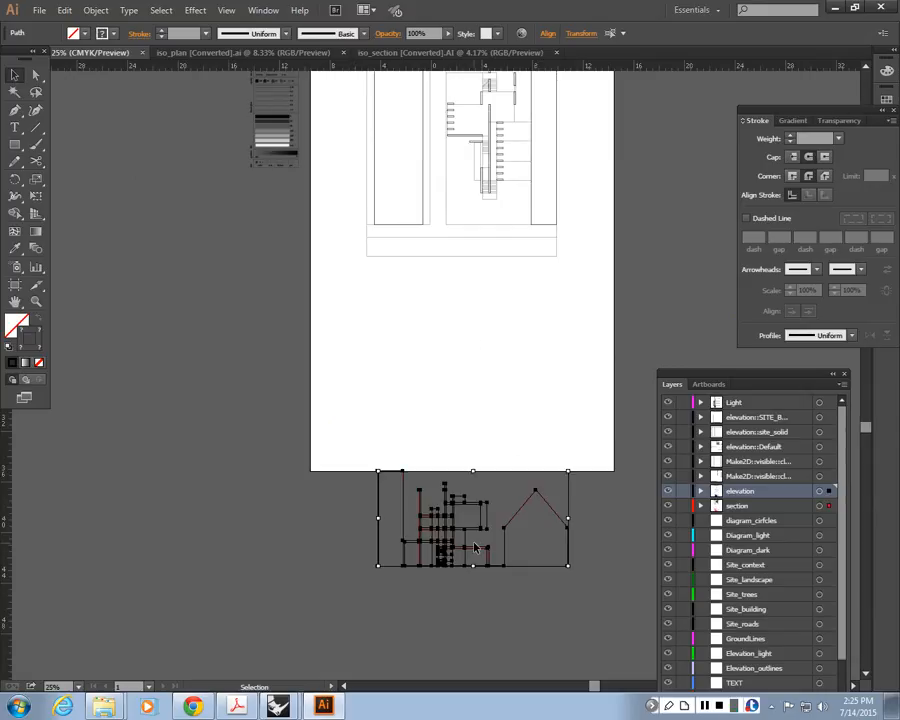
drag(526, 497, 513, 329)
key(ctrl+plus)
key(ctrl+plus)
key(ctrl+plus)
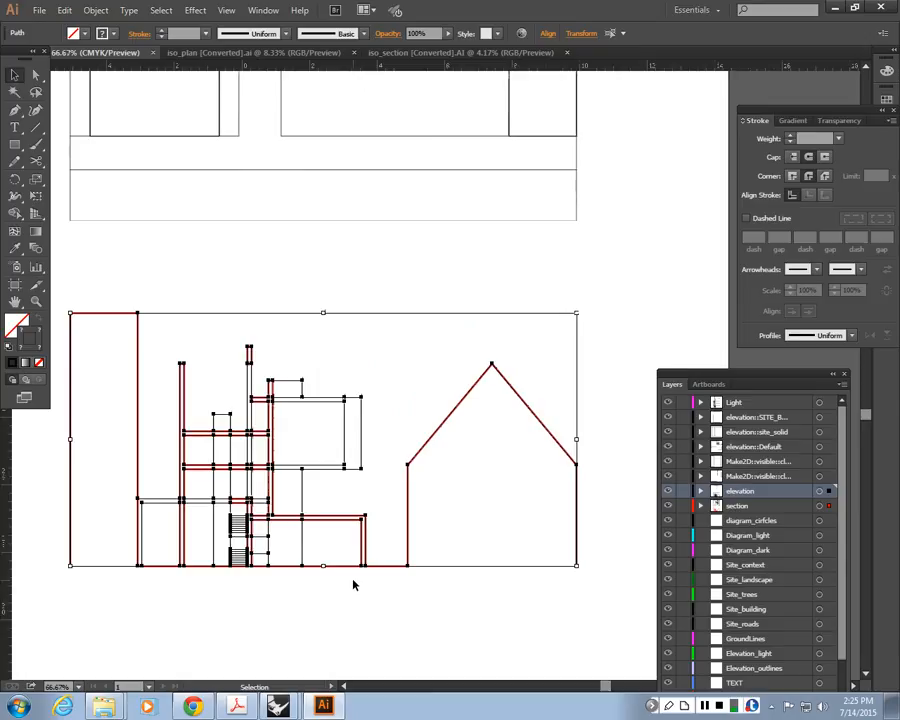
click(353, 585)
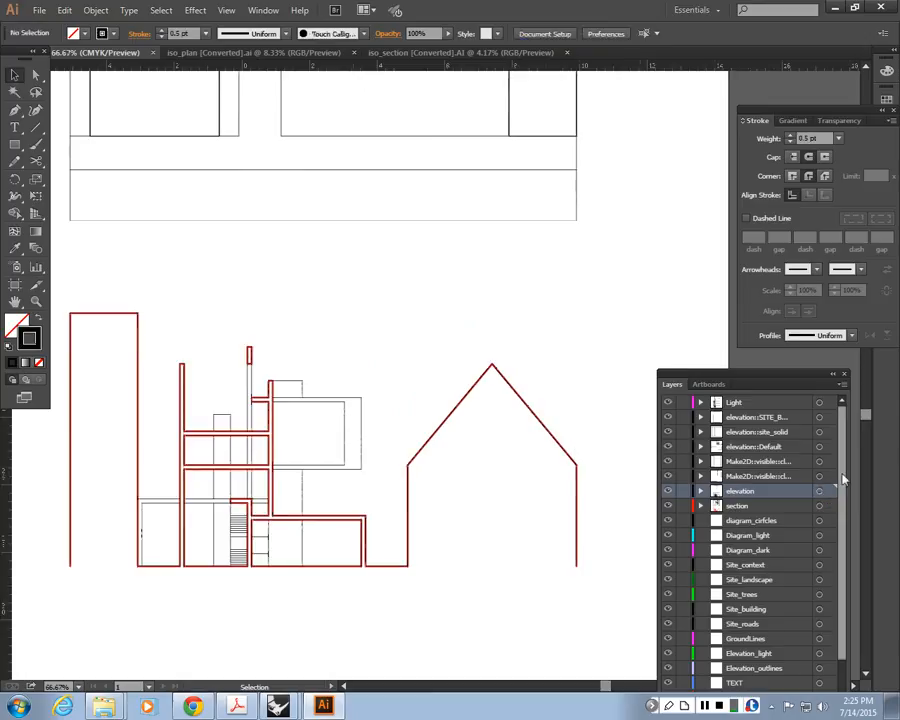
Match all artwork on the section layer to the plan's 1 pt black line style with the Eyedropper
click(830, 506)
scroll(197, 215, up, 1)
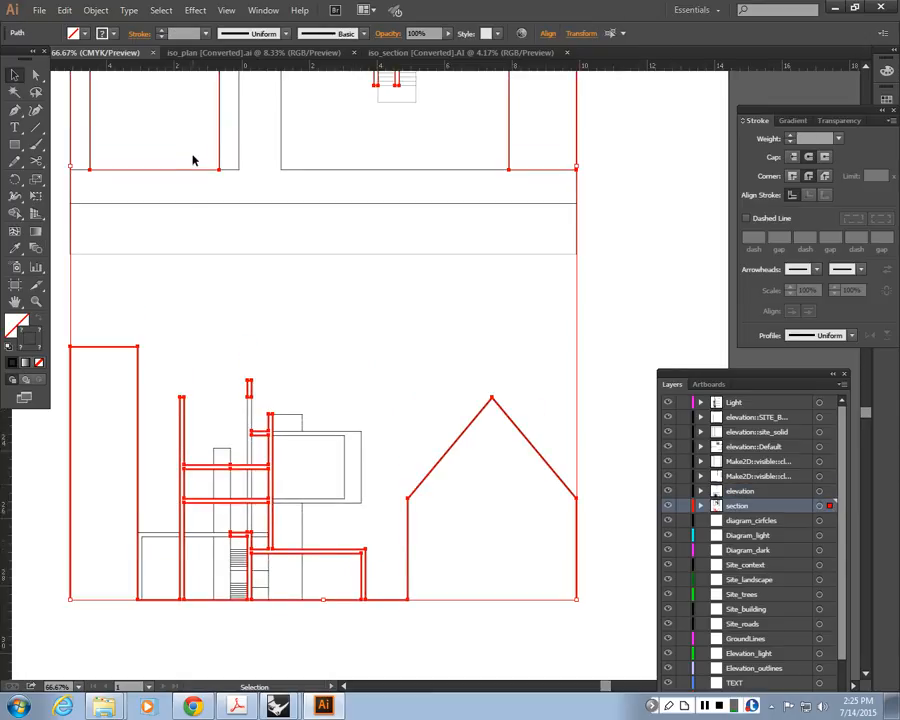
key(i)
click(222, 141)
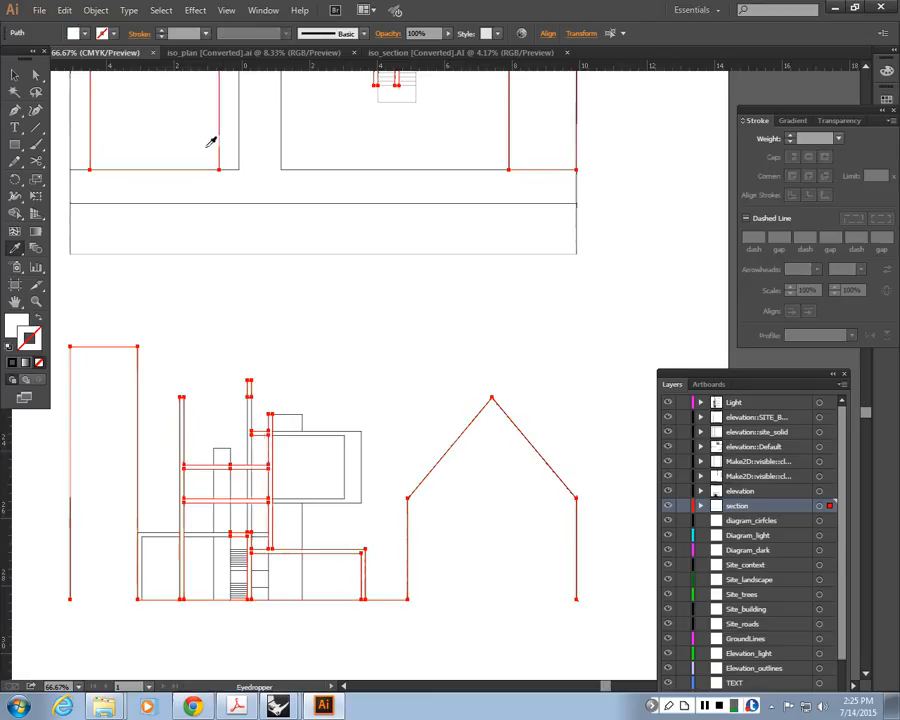
click(220, 146)
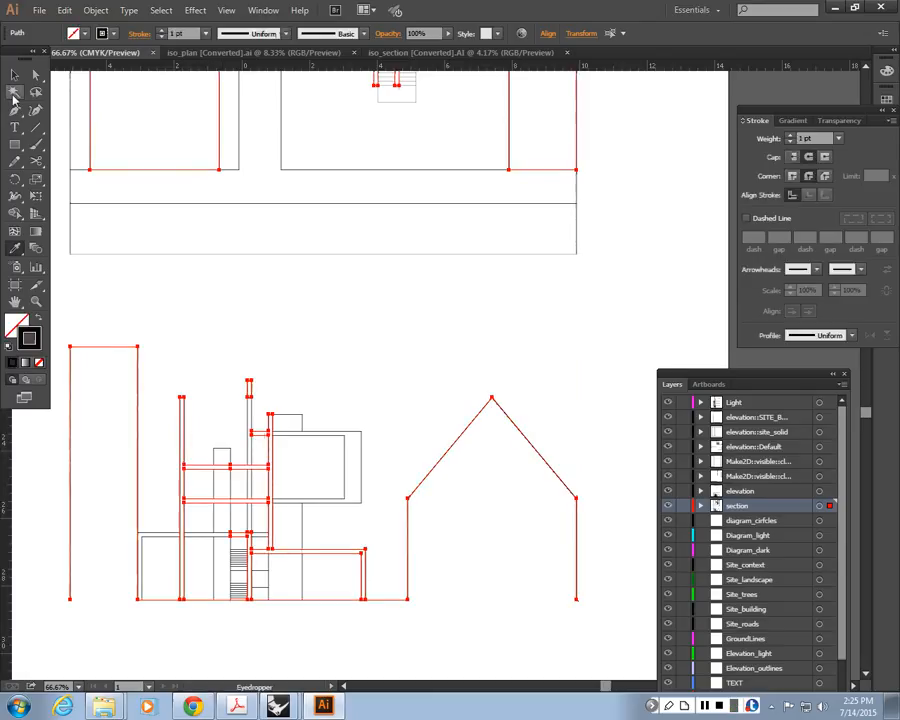
click(14, 74)
click(551, 380)
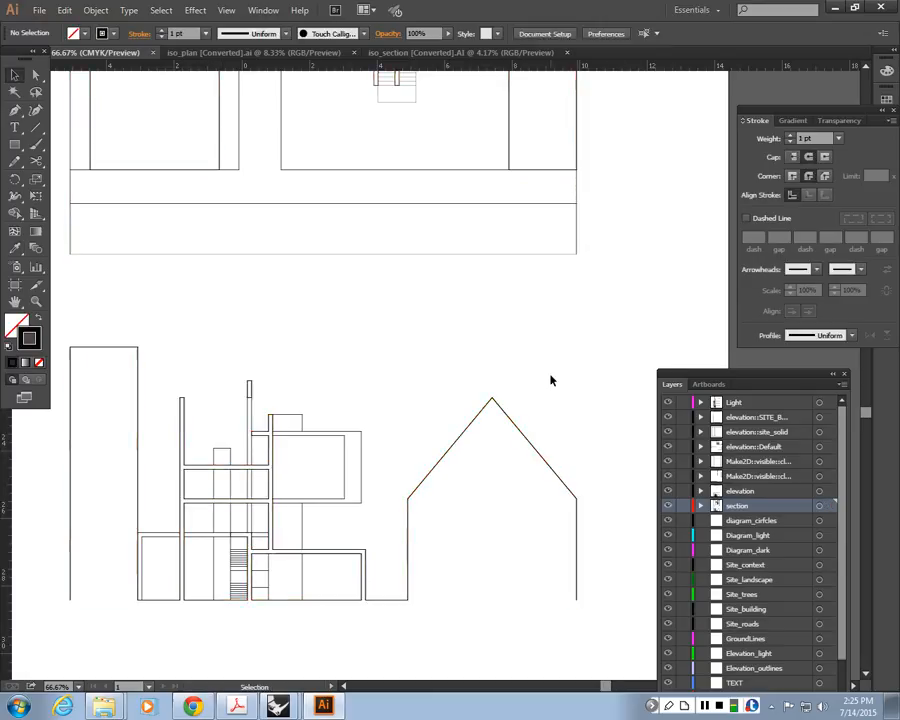
Examine the section's cut lines and stair lines up close to compare their line weights
key(ctrl+equal)
key(ctrl+equal)
drag(268, 492, 481, 174)
key(ctrl+equal)
key(ctrl+equal)
key(ctrl+equal)
drag(244, 516, 585, 382)
key(ctrl+minus)
key(ctrl+minus)
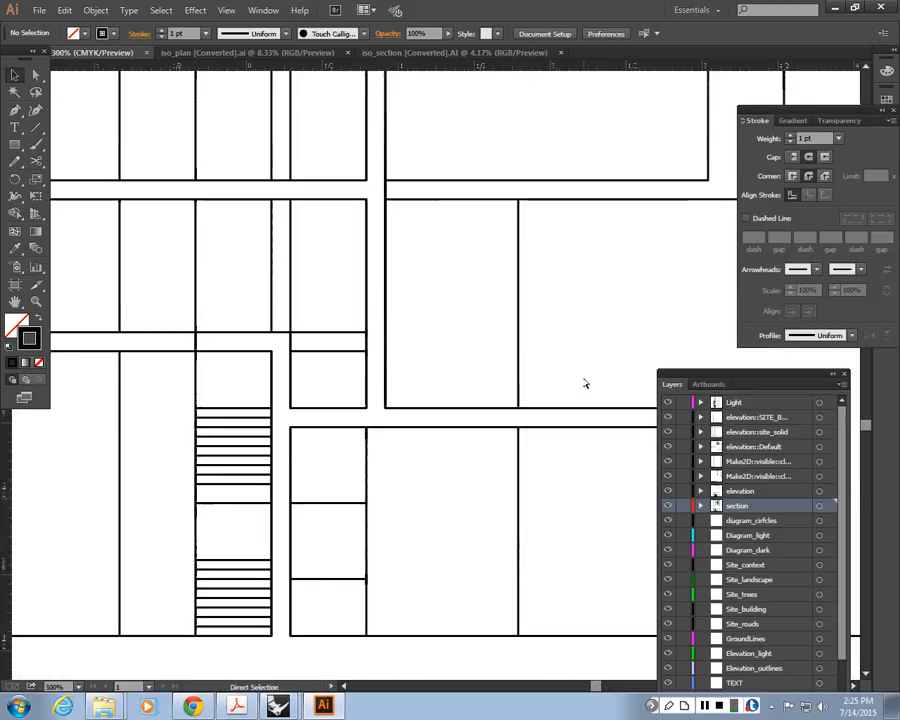
key(ctrl+minus)
key(ctrl+minus)
Apply a 0.5 pt line style sampled from the plan to all artwork on the elevation layer
drag(672, 384, 556, 470)
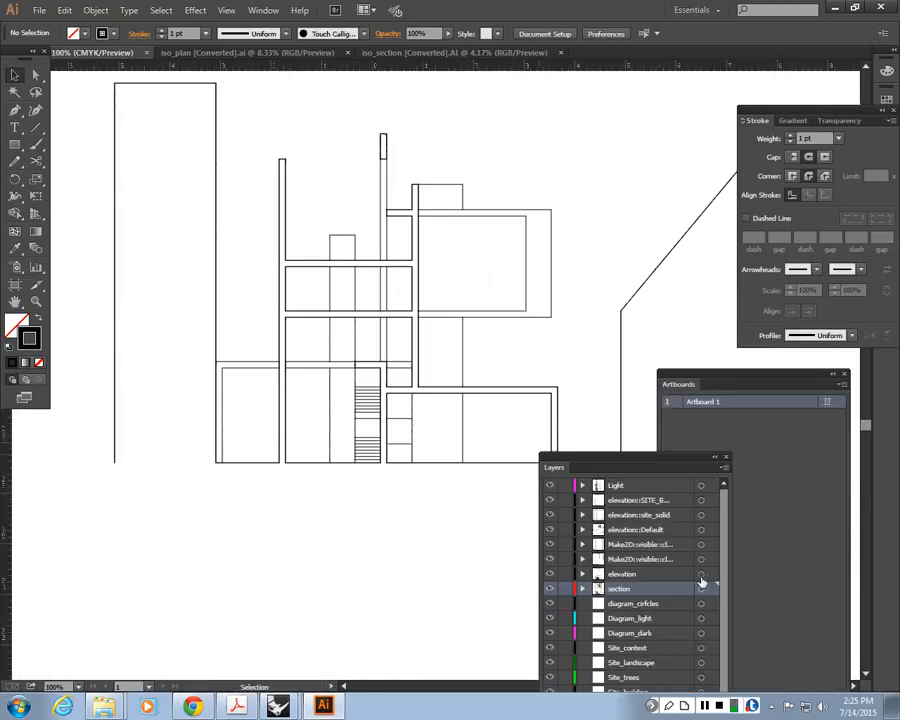
click(711, 575)
scroll(444, 306, up, 8)
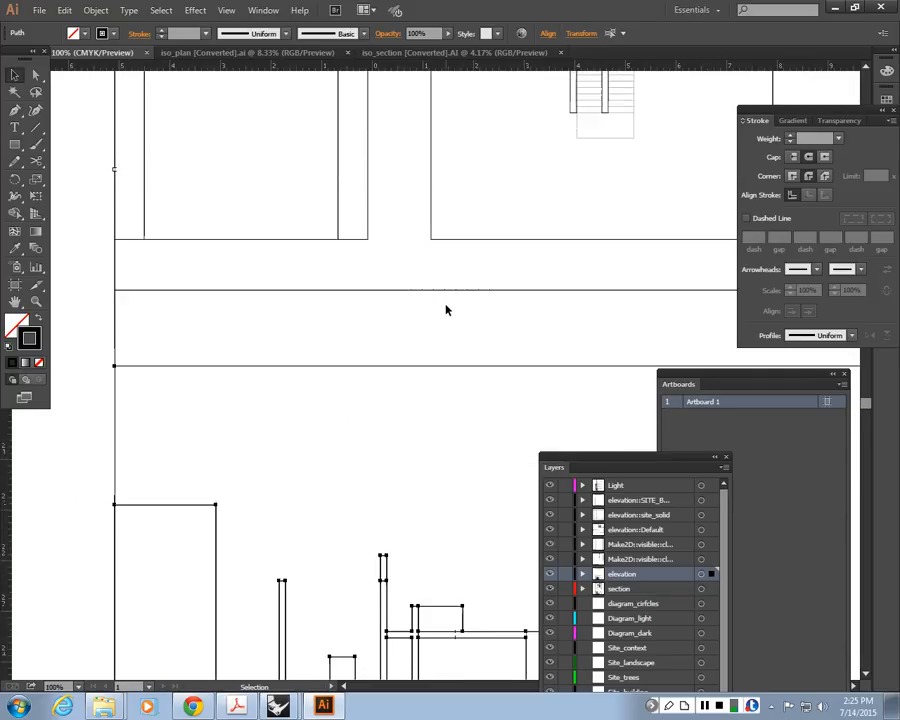
scroll(447, 308, up, 3)
key(ctrl+minus)
key(ctrl+minus)
key(ctrl+minus)
drag(491, 261, 372, 283)
key(i)
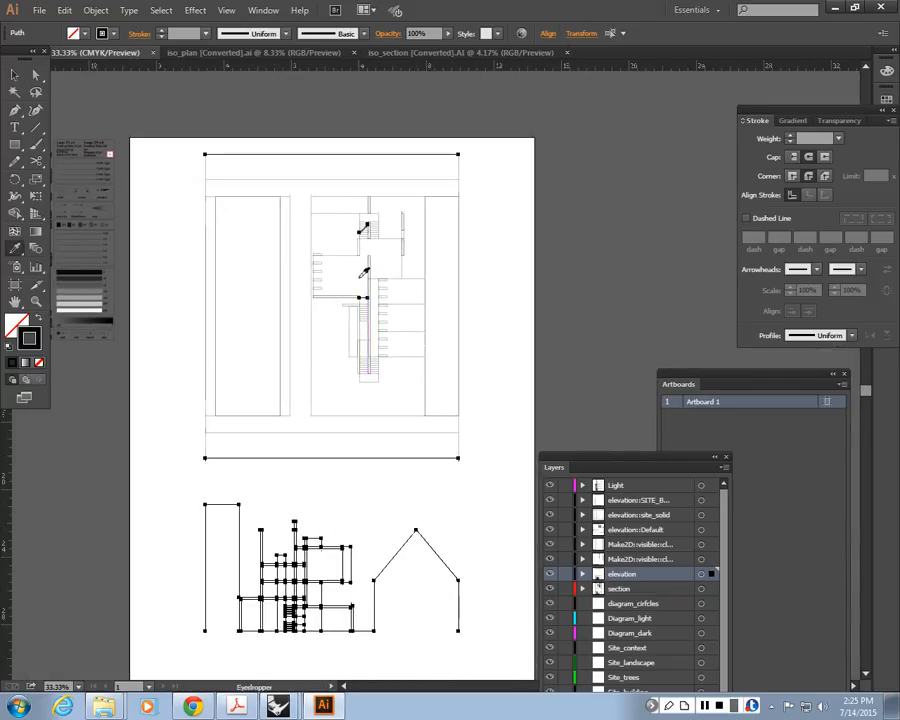
click(14, 75)
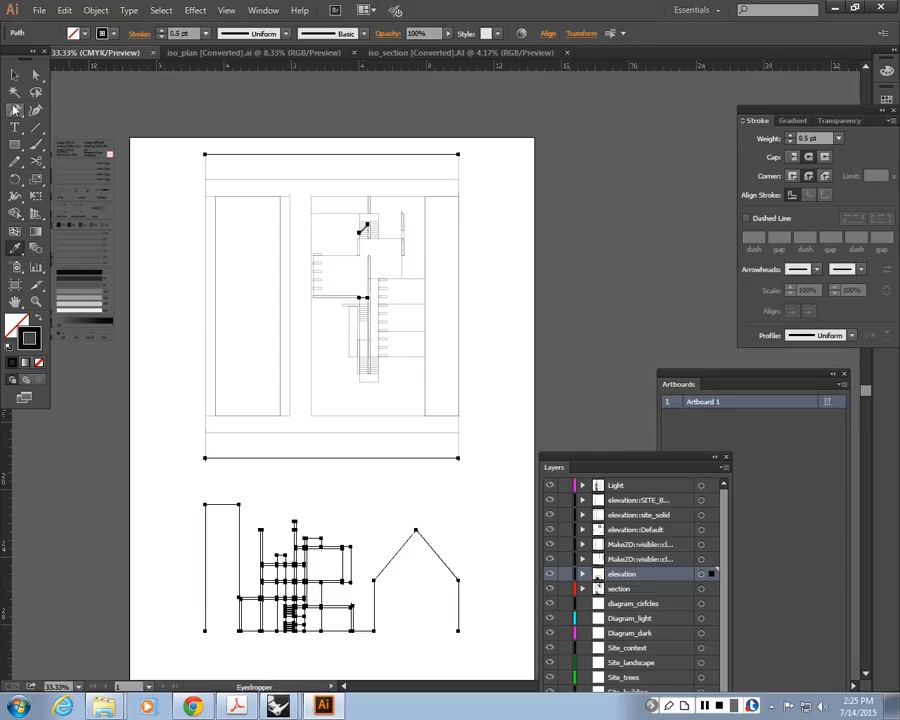
key(ctrl+a)
click(173, 520)
Examine the contrast between the section's cut lines and elevation lines, with the Layers panel clear of the drawing
key(ctrl+plus)
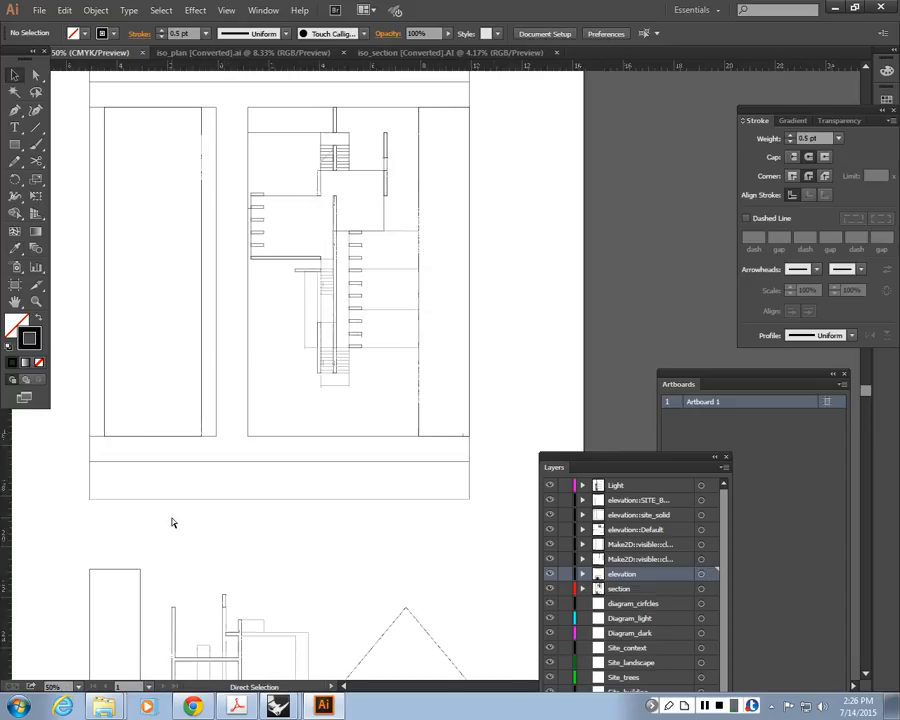
key(ctrl+plus)
drag(217, 580, 362, 200)
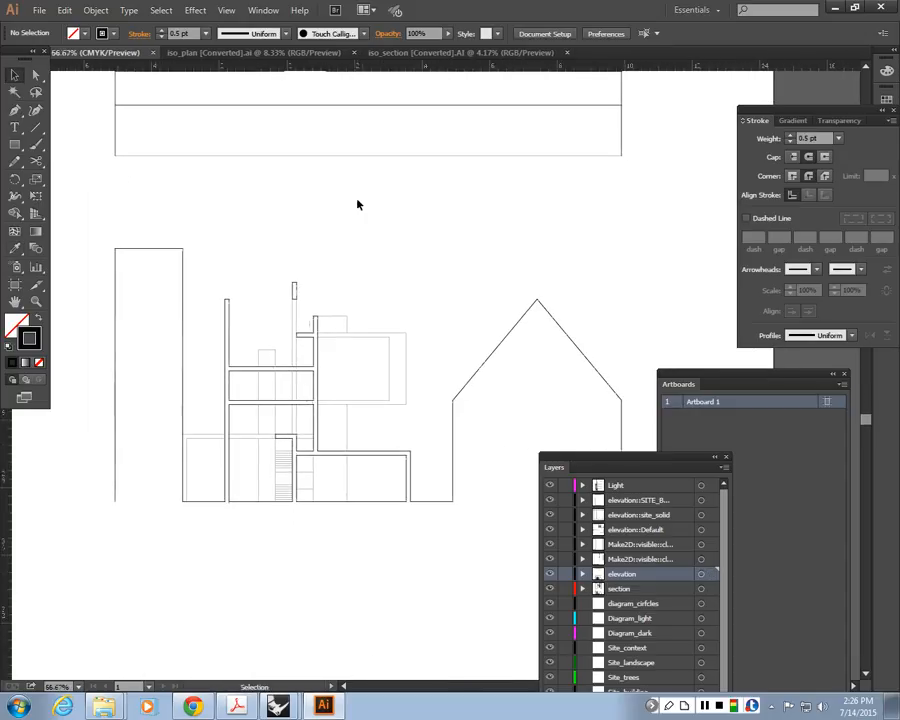
scroll(358, 203, up, 2)
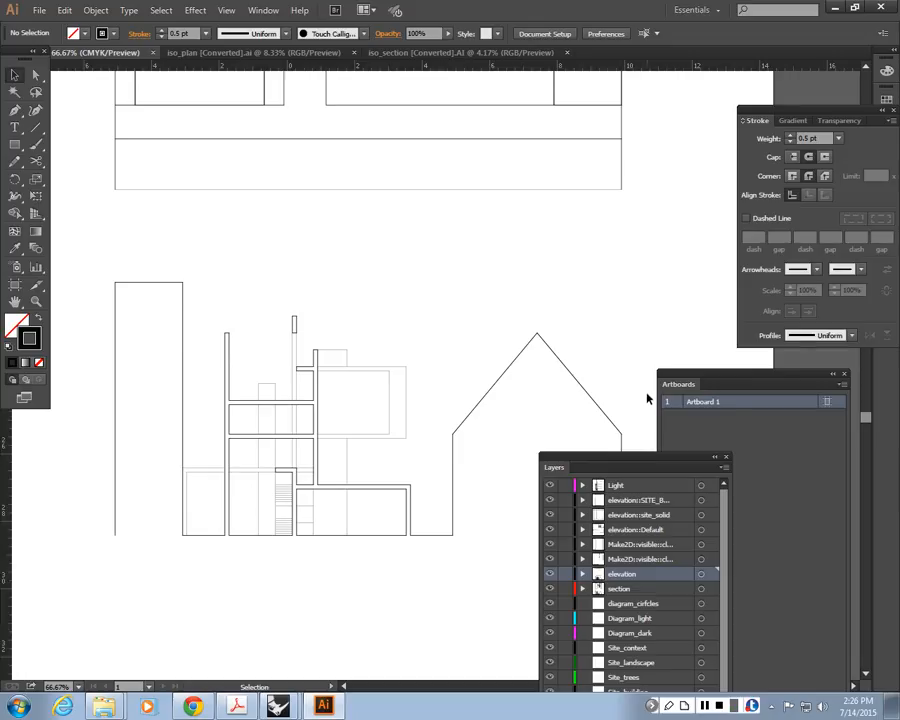
key(F7)
key(F7)
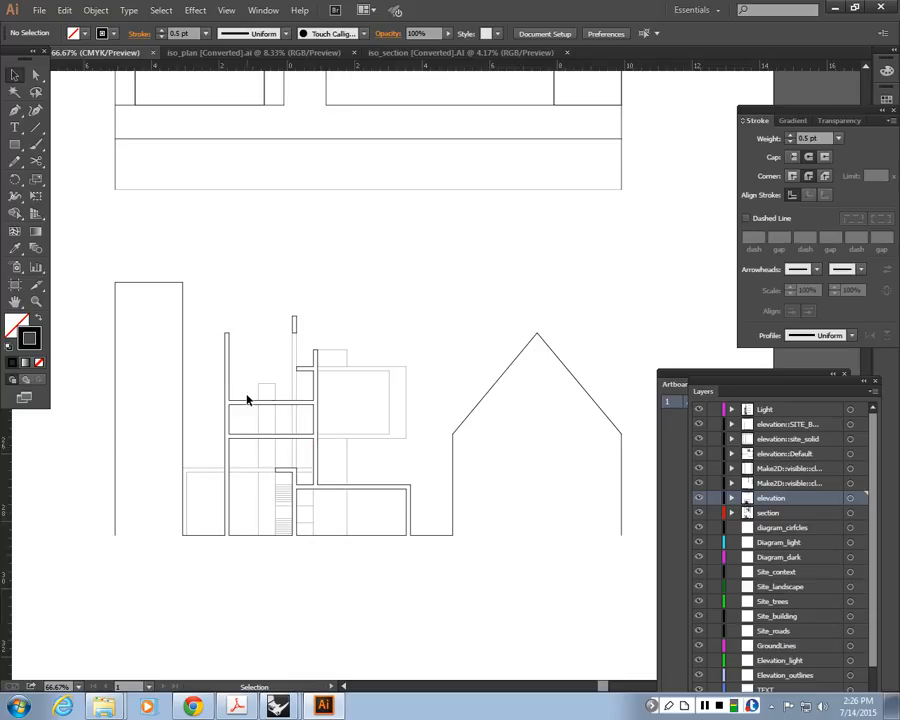
Check the stroke weight of the light lines beside the plan's central stairs and compare them with the section
scroll(250, 410, up, 10)
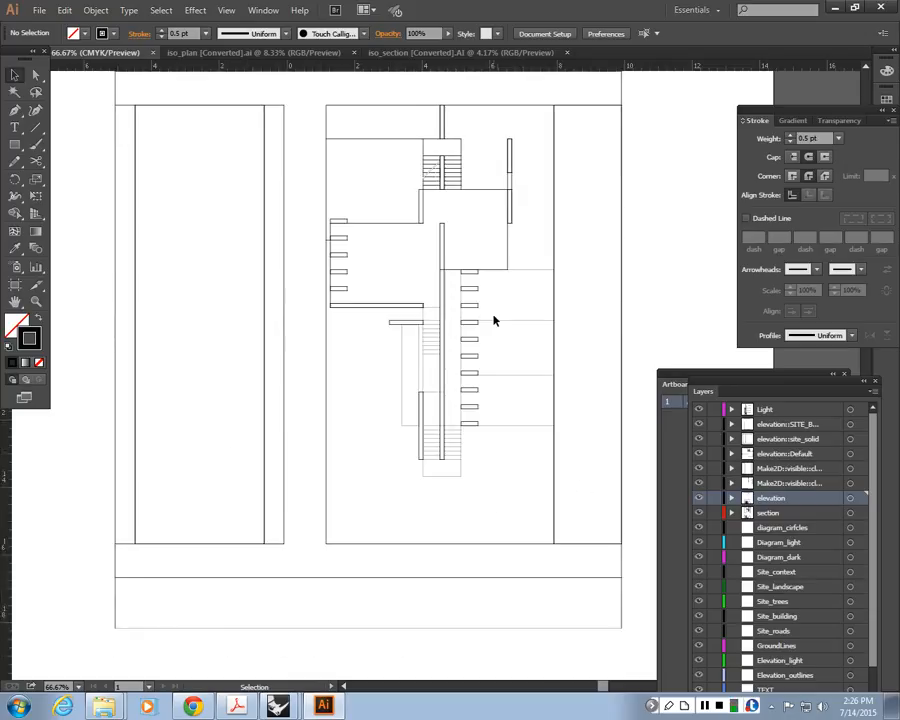
scroll(520, 360, up, 1)
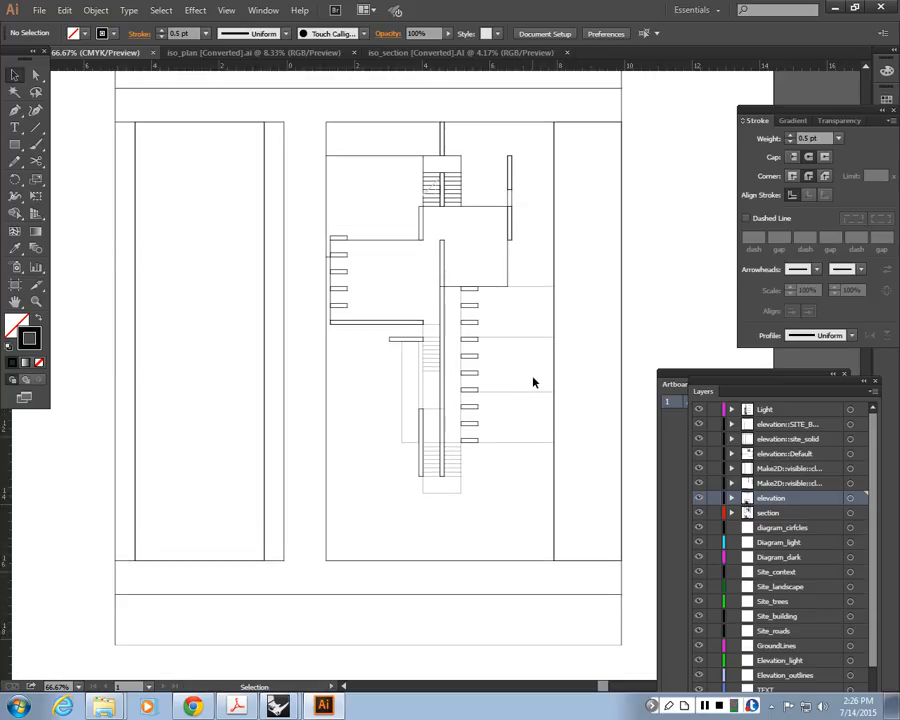
click(525, 443)
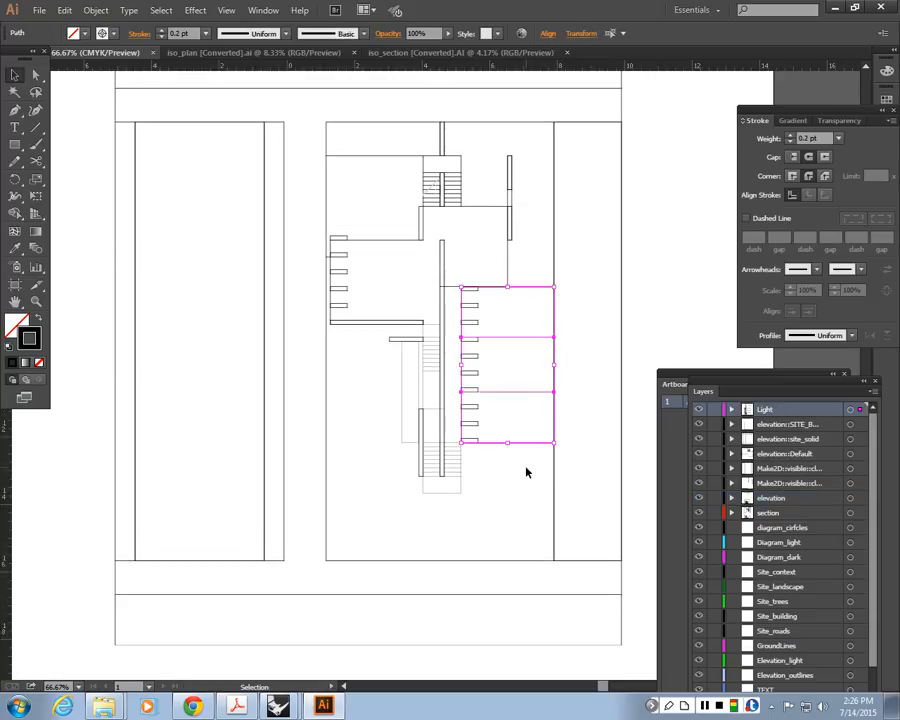
scroll(398, 625, down, 5)
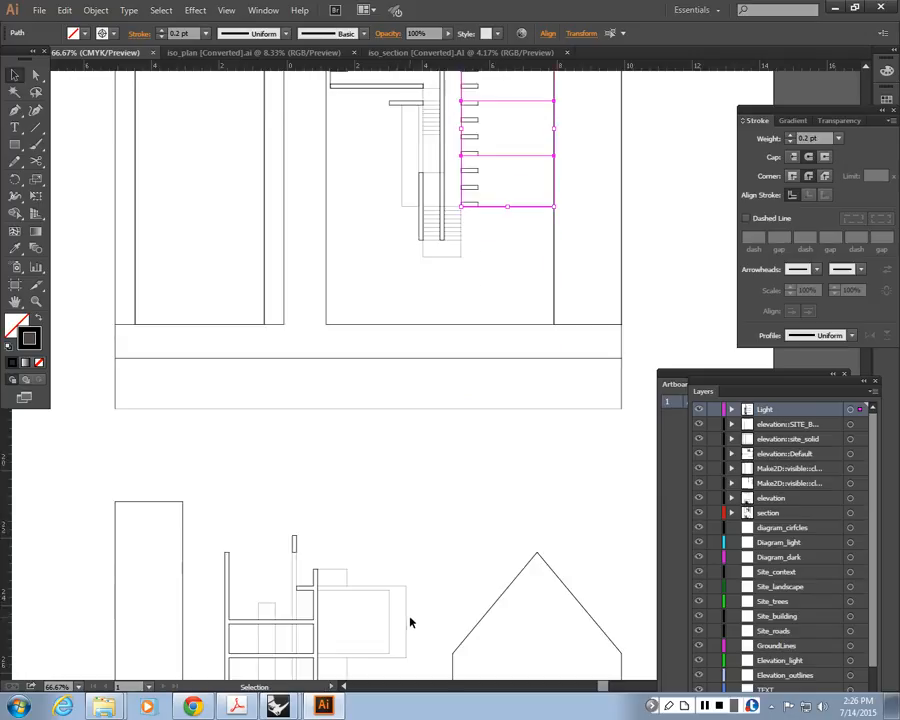
scroll(410, 610, down, 4)
scroll(410, 604, down, 1)
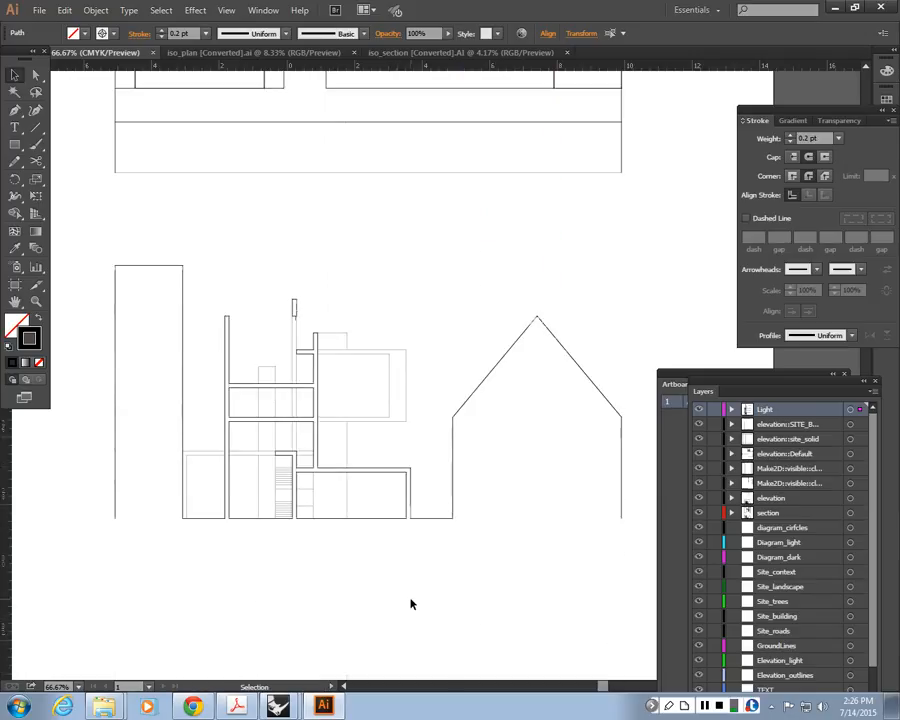
scroll(395, 485, up, 1)
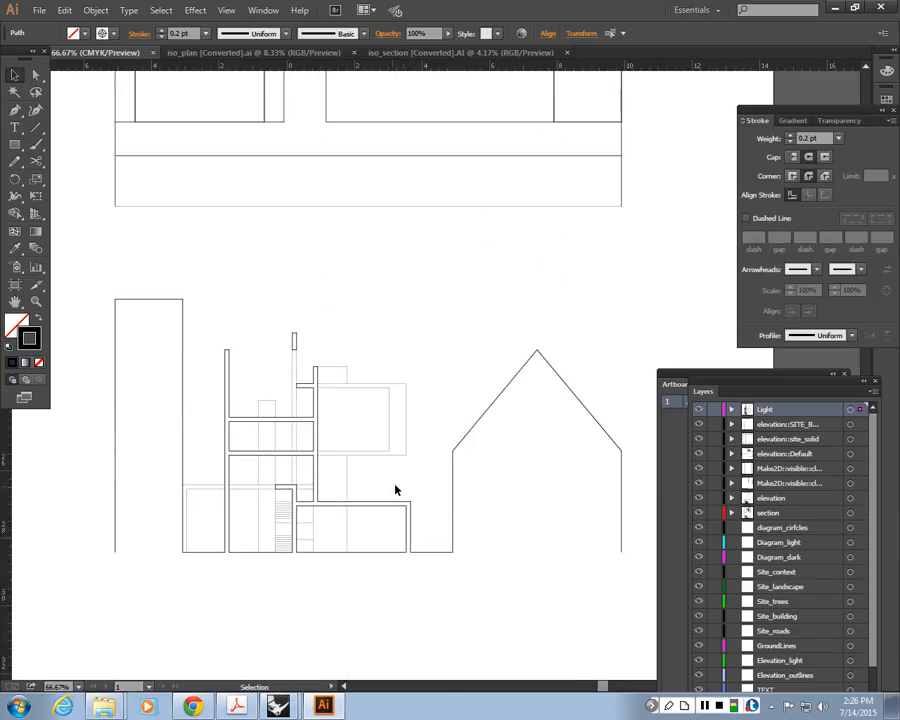
Set the stroke of the projecting volume's elevation lines in the section to 0.2 pt
drag(423, 478, 337, 326)
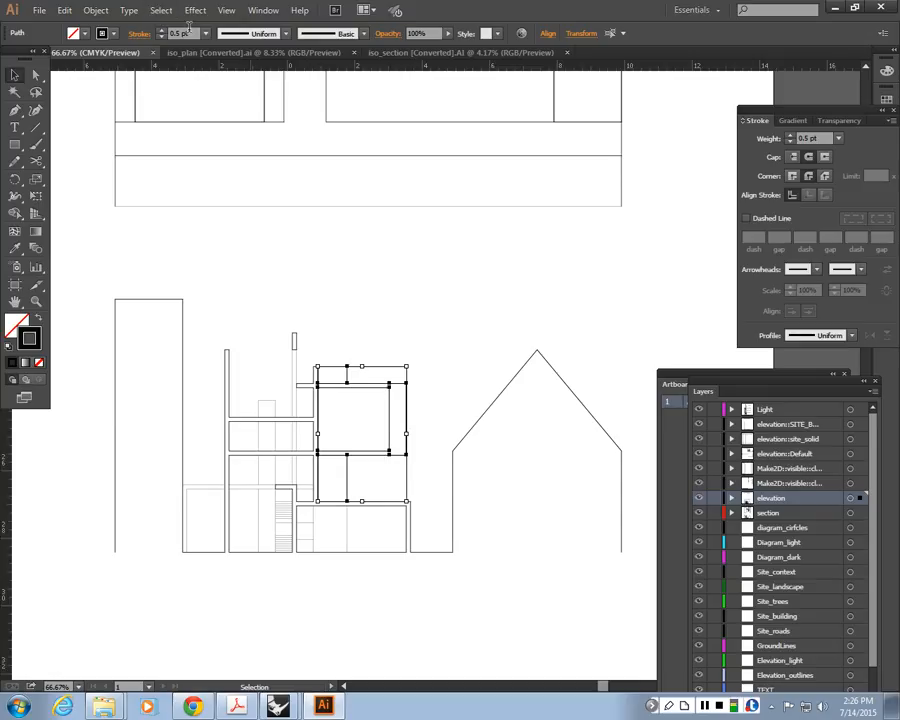
click(190, 28)
text(.2)
key(Return)
click(423, 468)
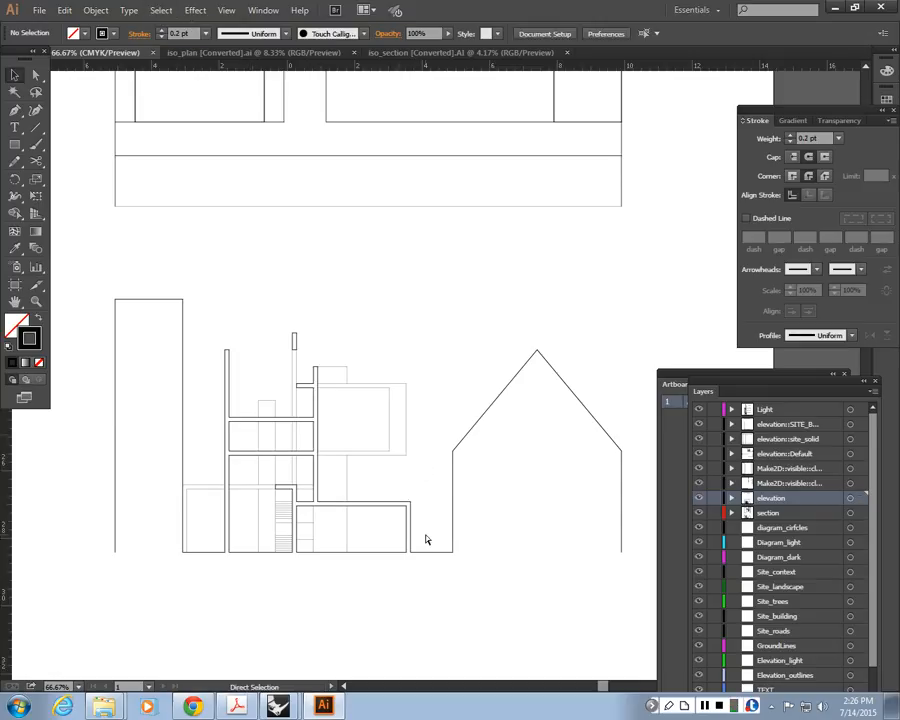
Examine the projecting volume's thin elevation lines up close and against the whole section and plan
key(ctrl+equal)
key(ctrl+equal)
key(ctrl+equal)
drag(425, 538, 471, 321)
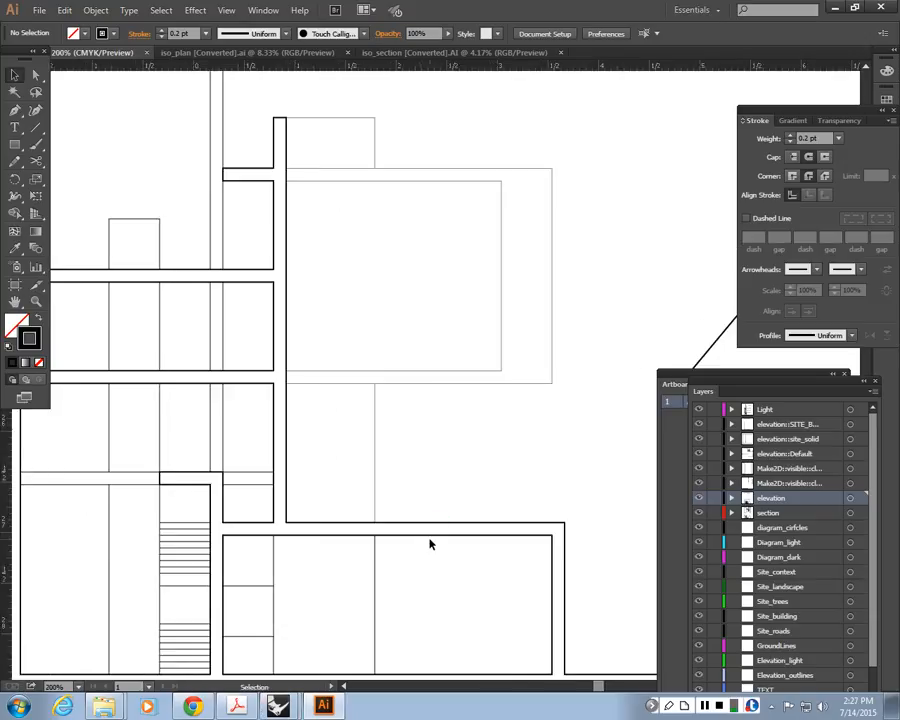
key(ctrl+minus)
key(ctrl+minus)
key(ctrl+minus)
key(ctrl+minus)
drag(458, 398, 369, 508)
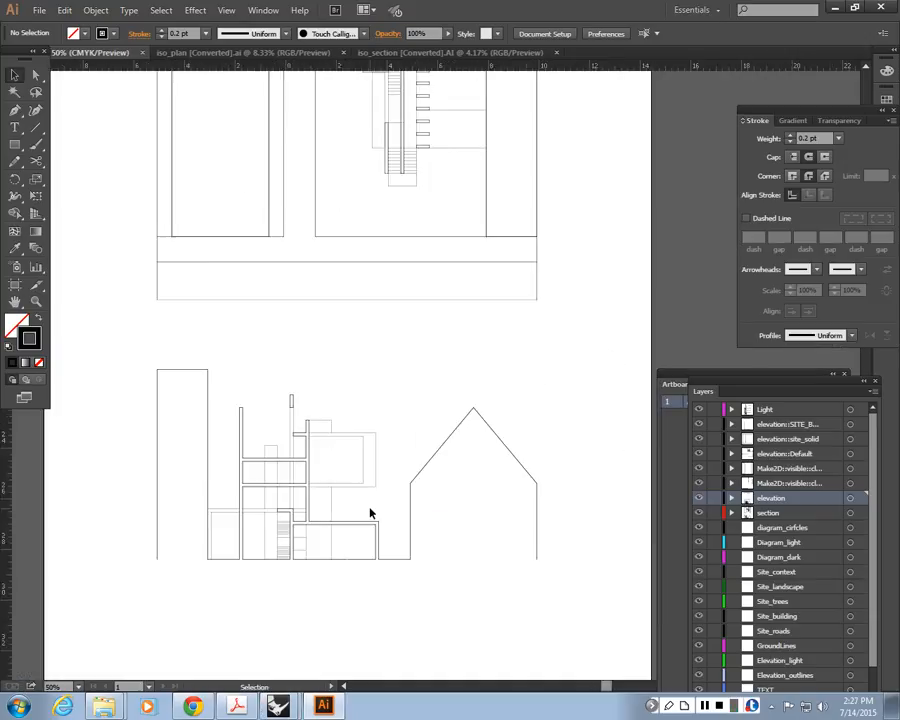
Switch to the course assignments in Chrome and open the ISO assignment's attached ISO.pdf
click(704, 705)
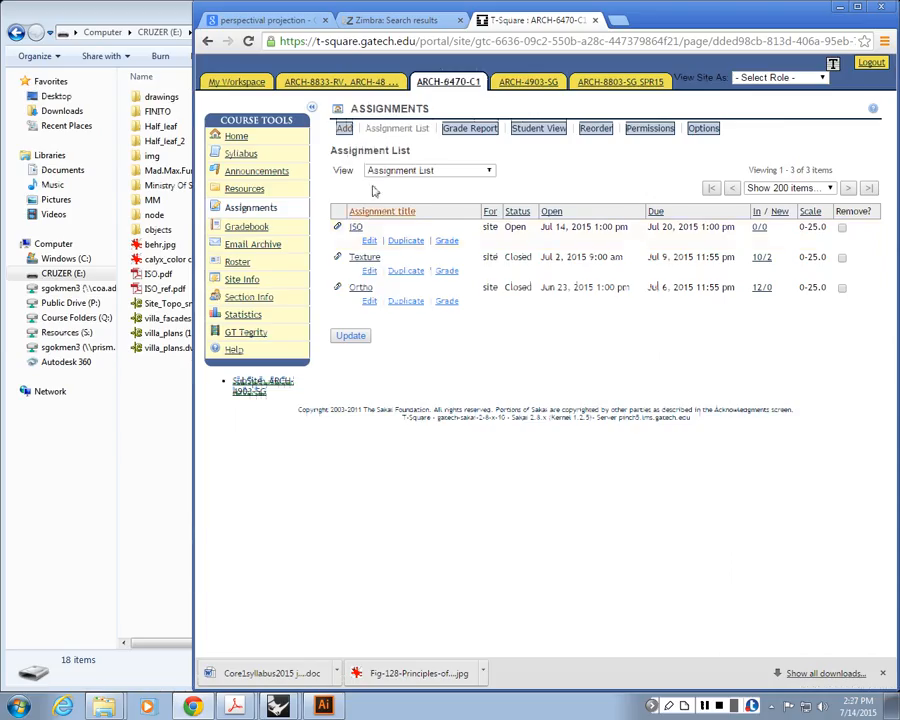
click(356, 227)
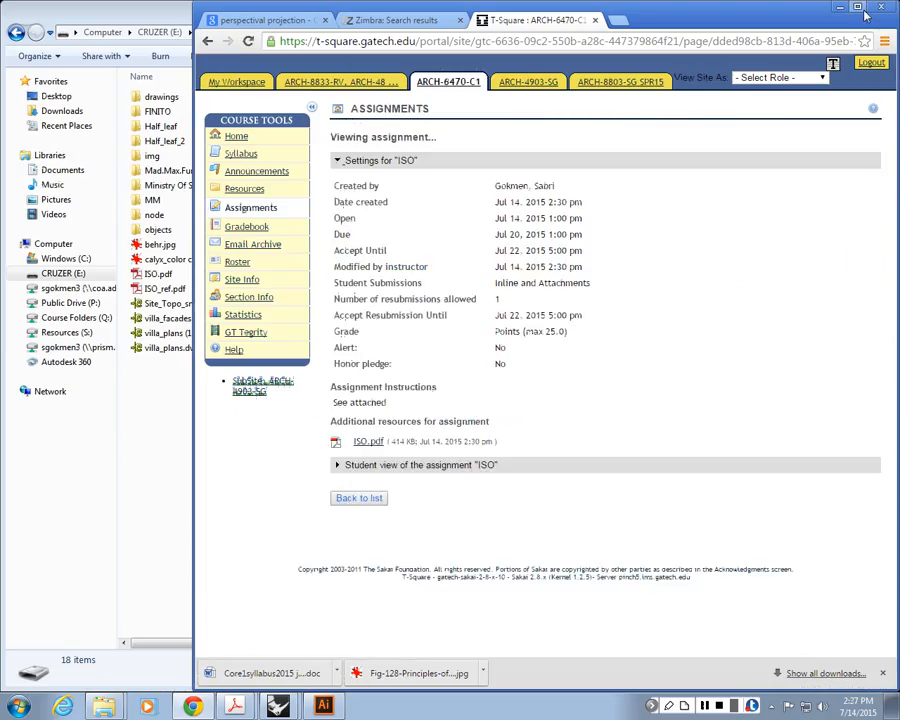
double_click(605, 8)
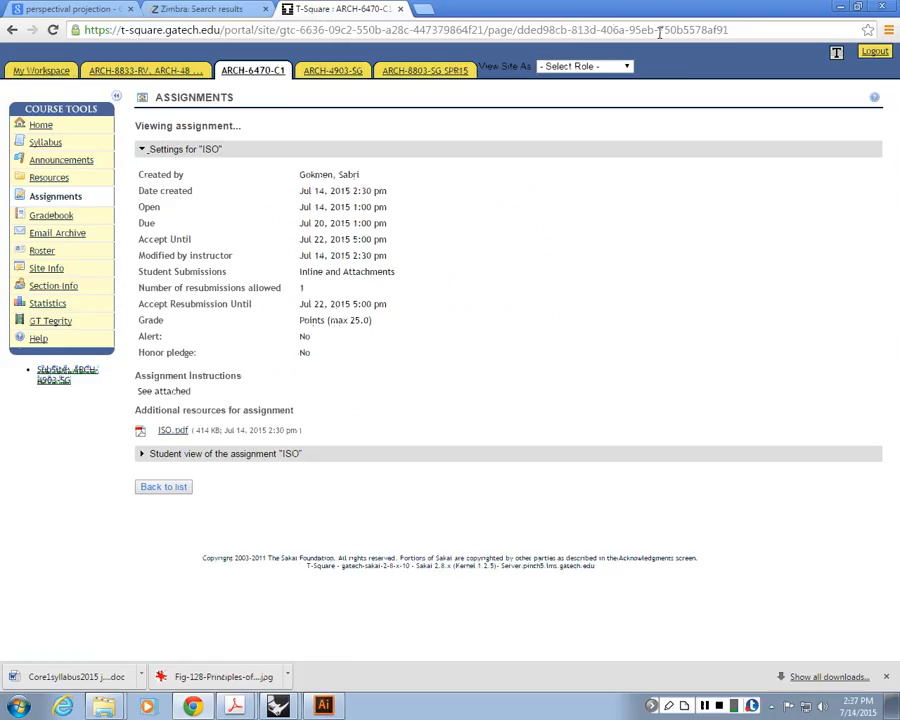
click(173, 431)
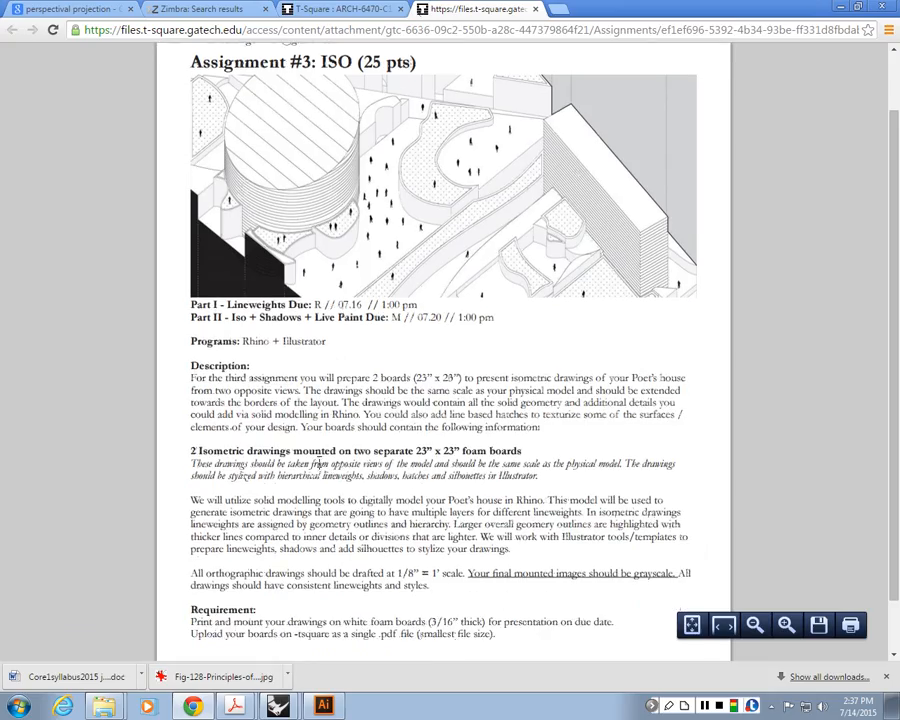
Read the Part I lineweights deadline and the rest of the Assignment #3: ISO handout
drag(224, 305, 316, 311)
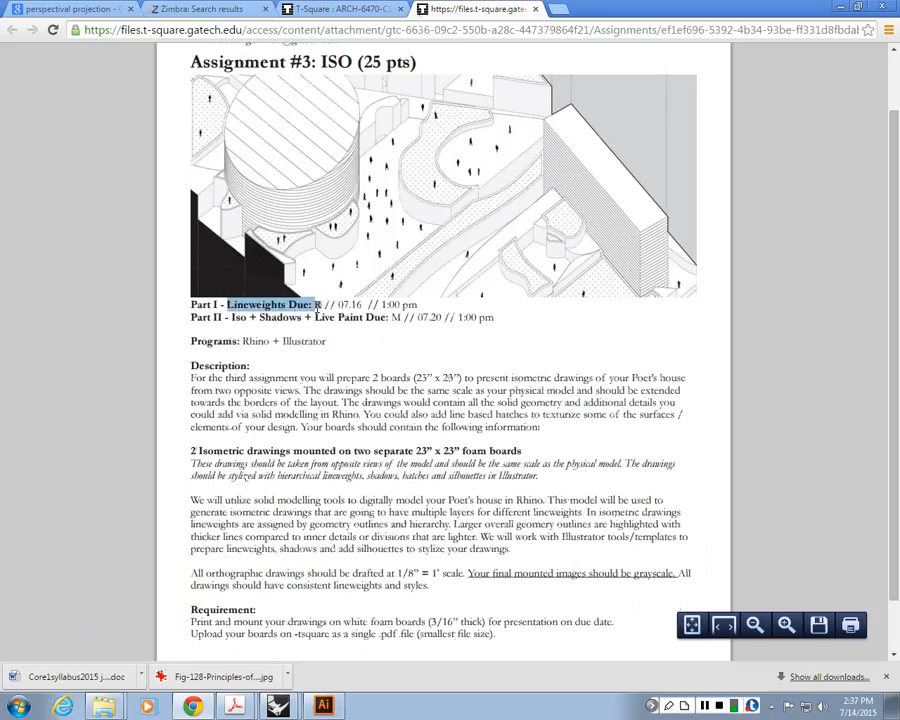
click(308, 304)
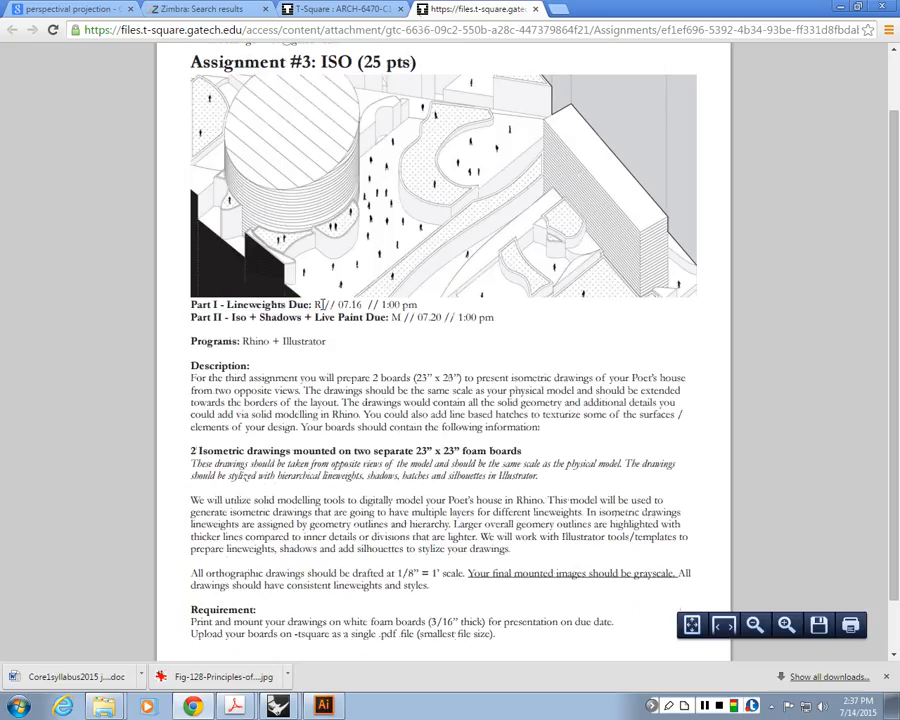
drag(250, 313, 313, 304)
click(313, 303)
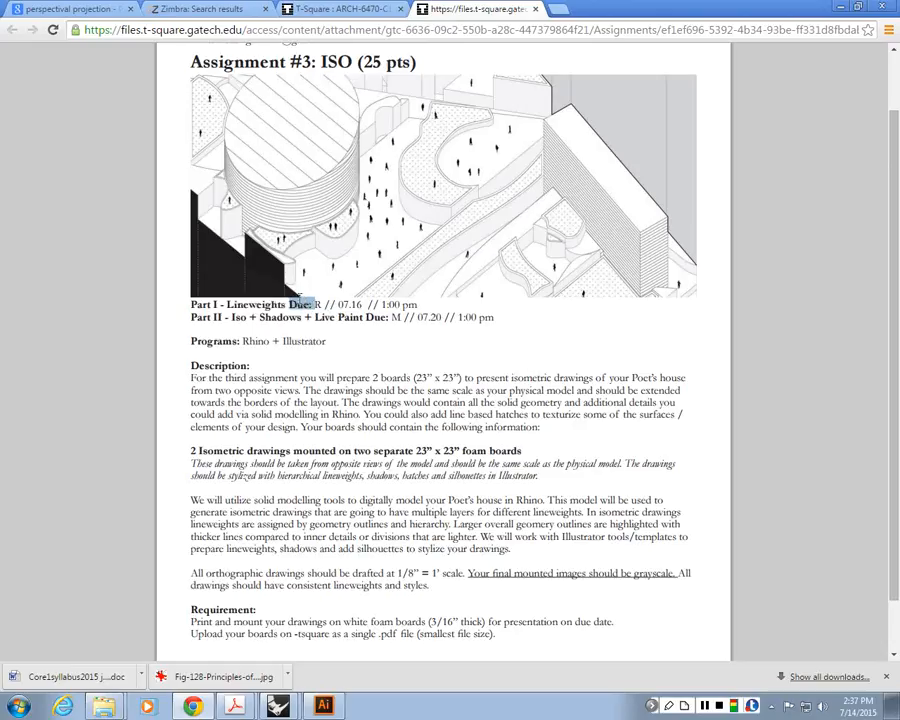
scroll(320, 302, up, 1)
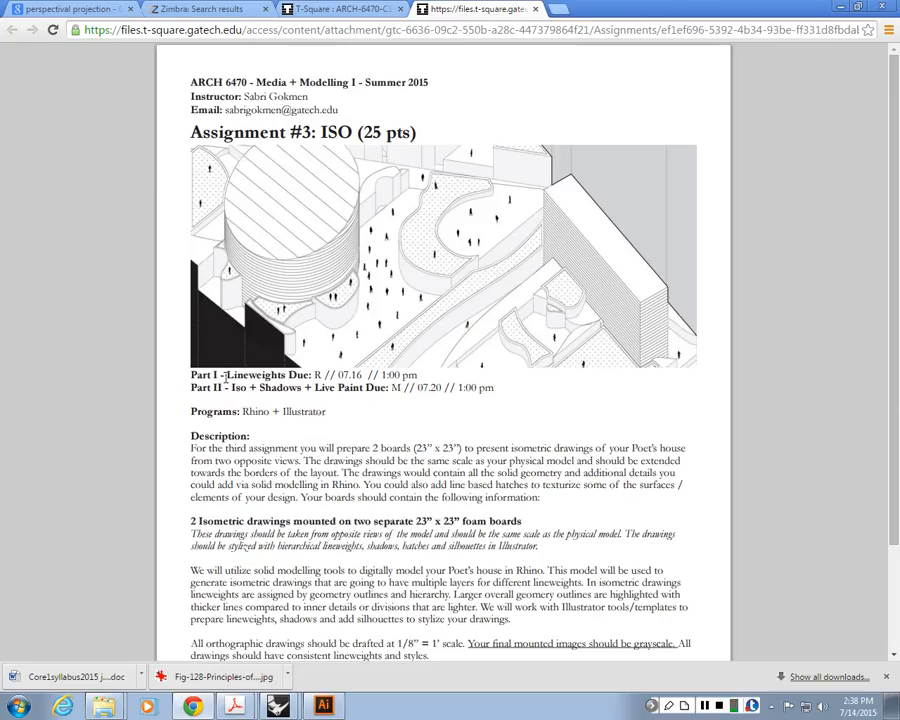
drag(225, 375, 318, 374)
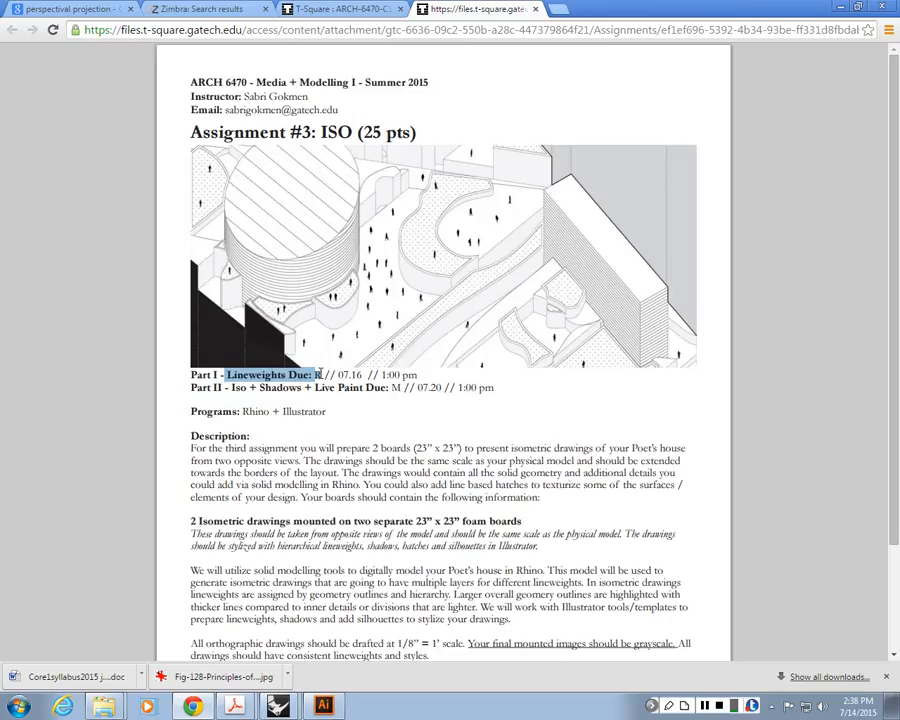
click(346, 402)
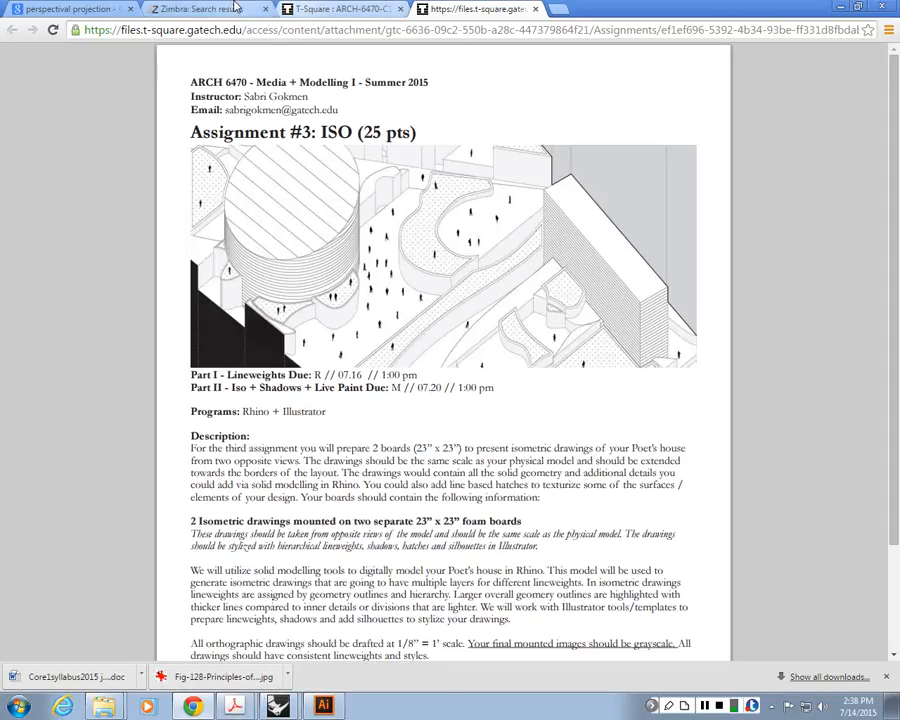
Open the sent "ISO sample" e-mail with the ISO_steps.pdf attachment in Zimbra
click(200, 9)
click(33, 160)
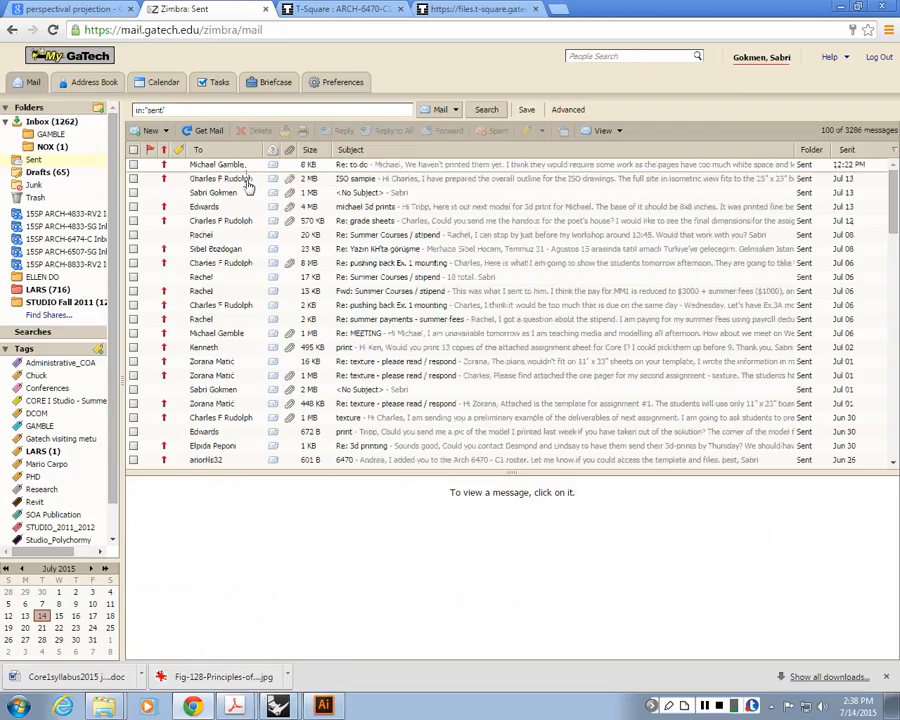
click(241, 178)
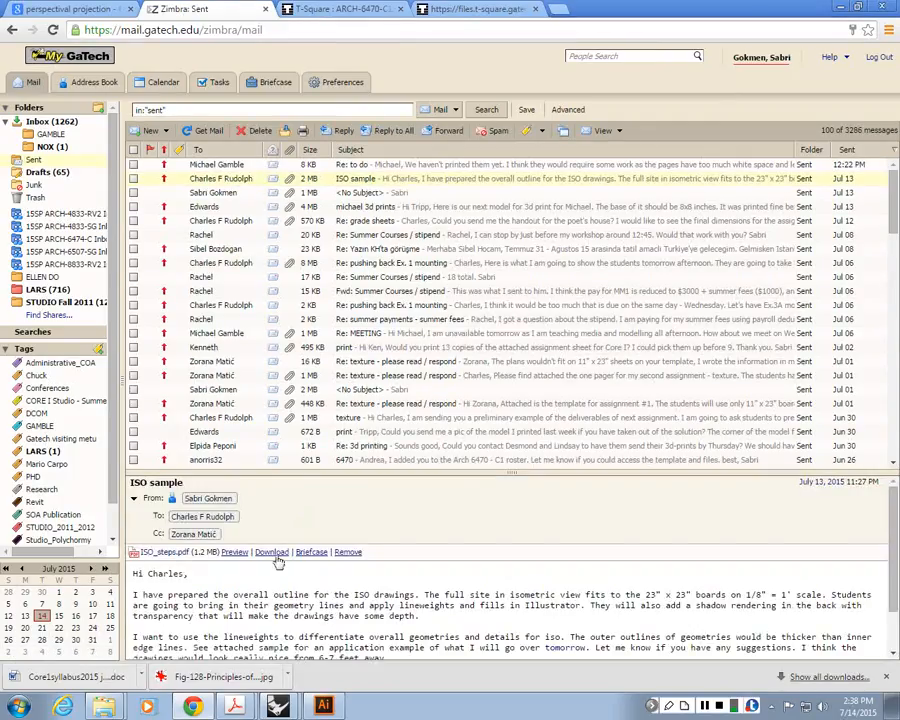
Download the ISO_steps.pdf attachment from the e-mail and open it for viewing
click(271, 552)
click(105, 674)
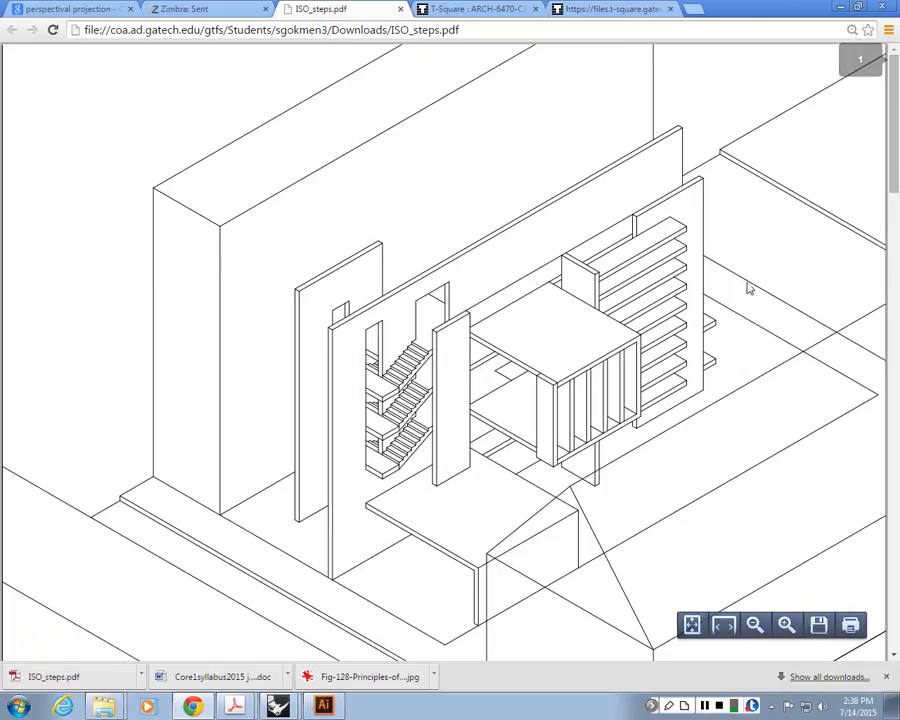
scroll(893, 165, down, 1)
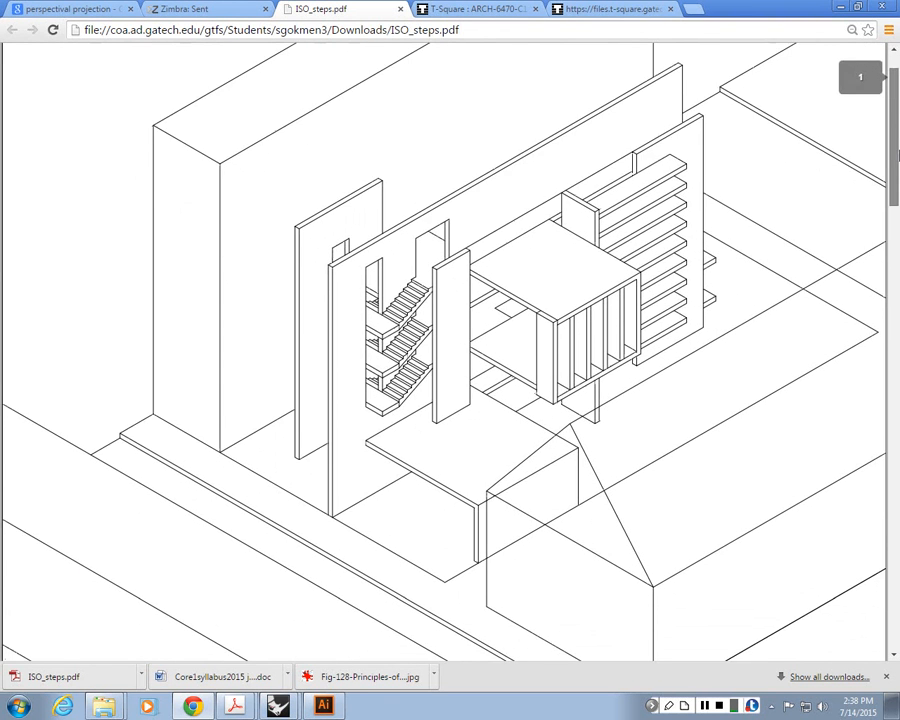
Examine the lineweights on page 2 of ISO_steps.pdf up close, from the shelves and stairs to the dotted neighbouring house
drag(897, 152, 897, 353)
scroll(430, 580, down, 1)
scroll(474, 522, down, 1)
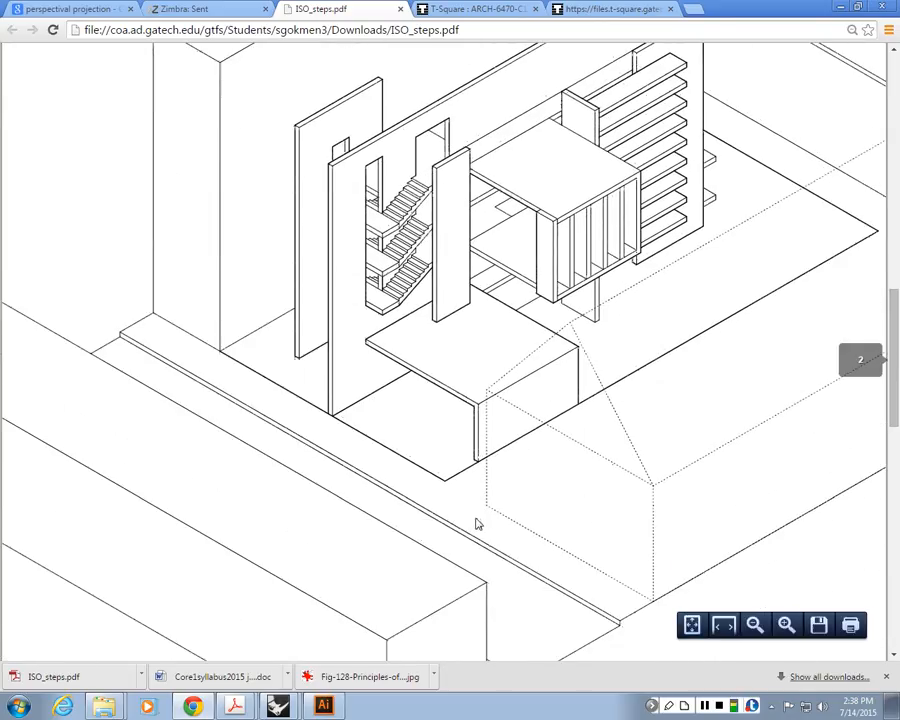
scroll(520, 480, up, 1)
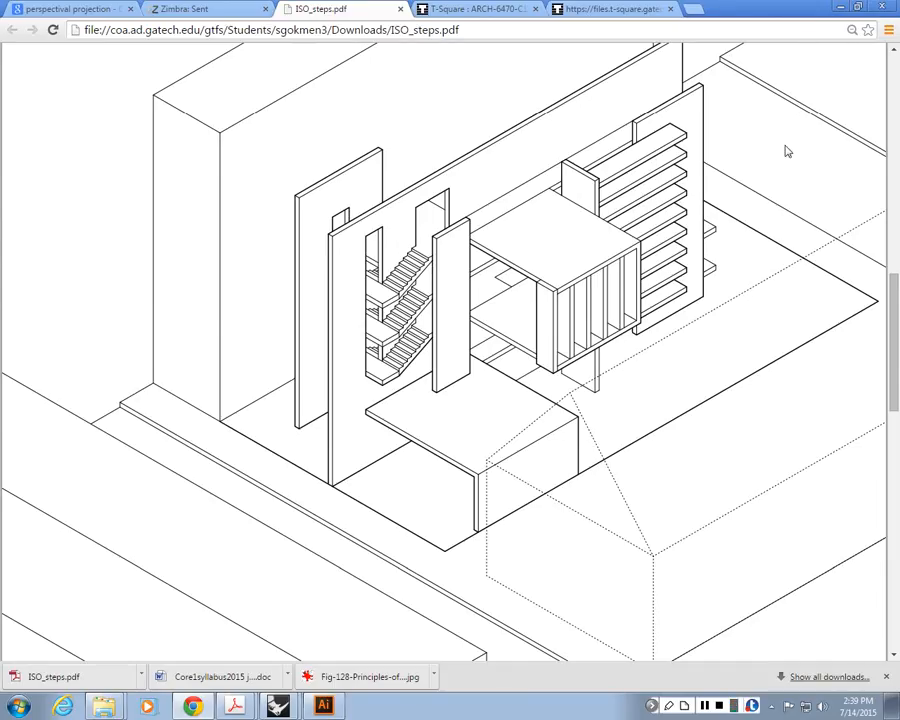
ctrl+scroll(787, 151, up, 4)
drag(472, 656, 848, 656)
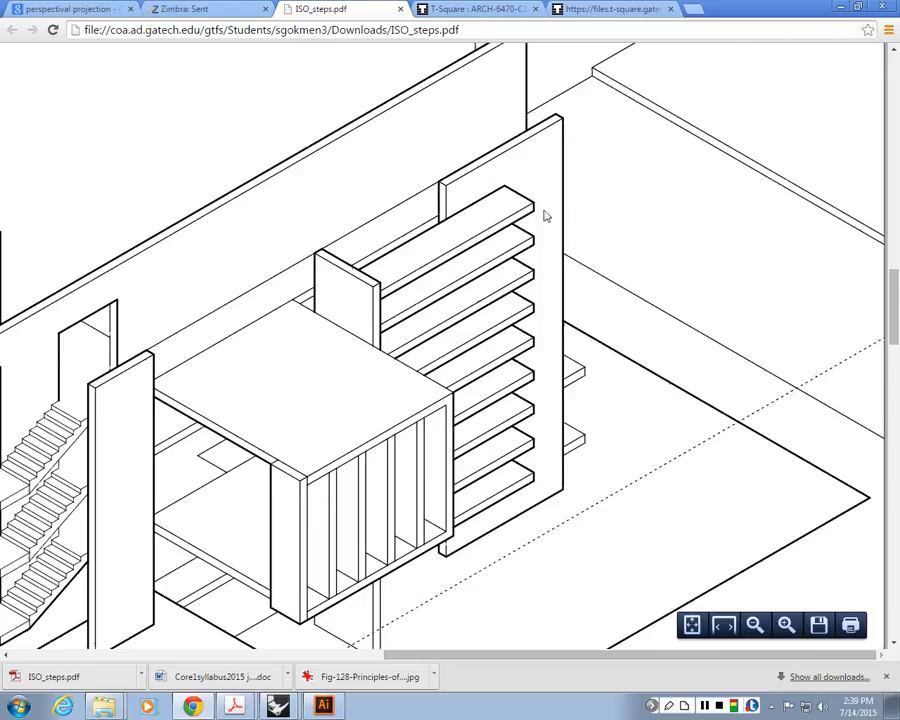
drag(425, 656, 297, 662)
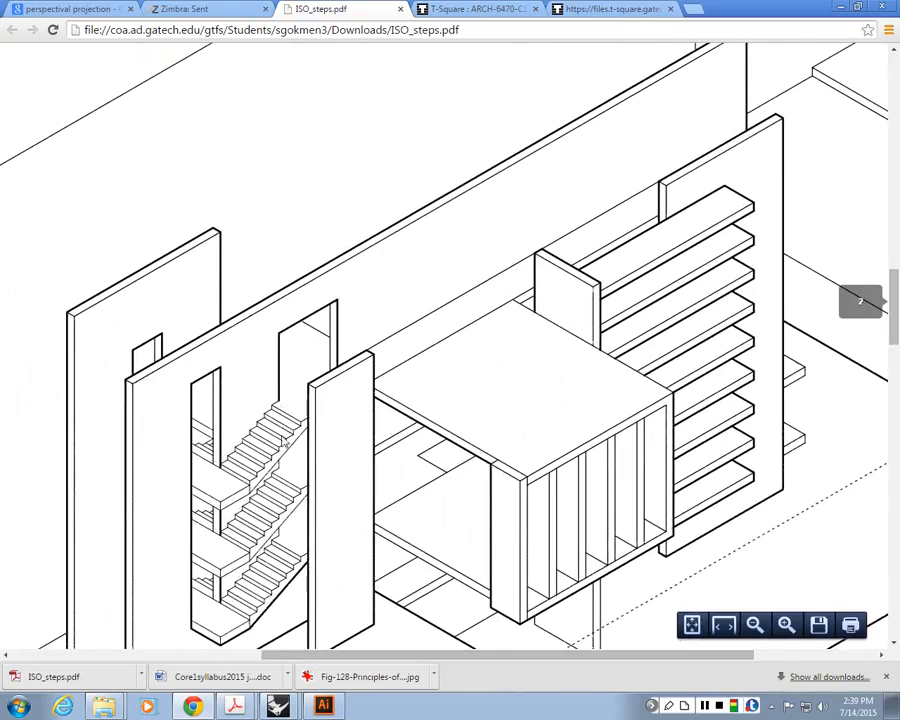
scroll(212, 306, down, 2)
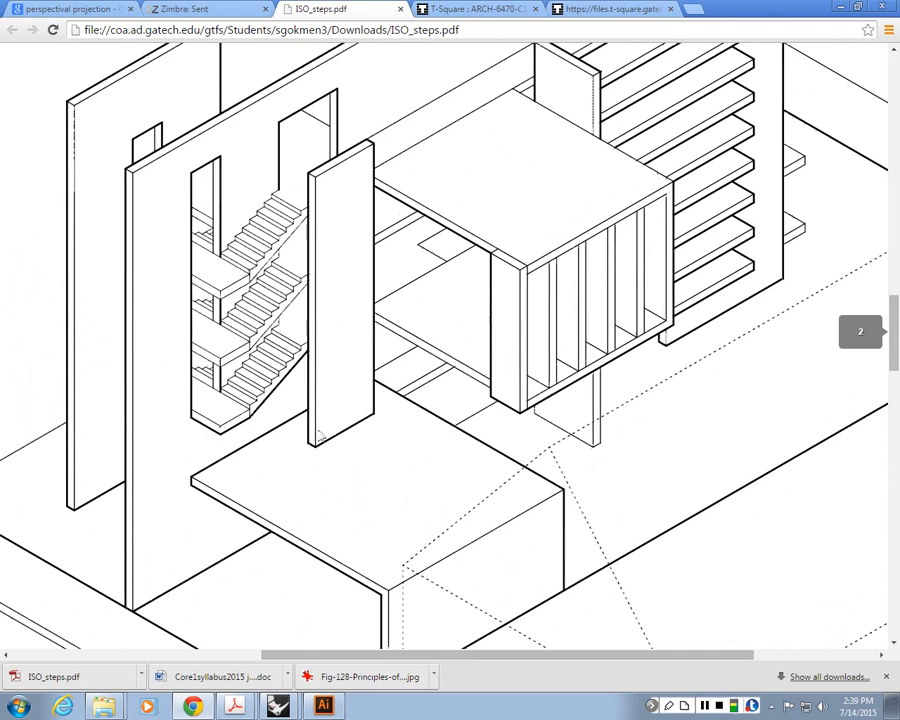
scroll(335, 425, down, 2)
ctrl+scroll(362, 415, down, 1)
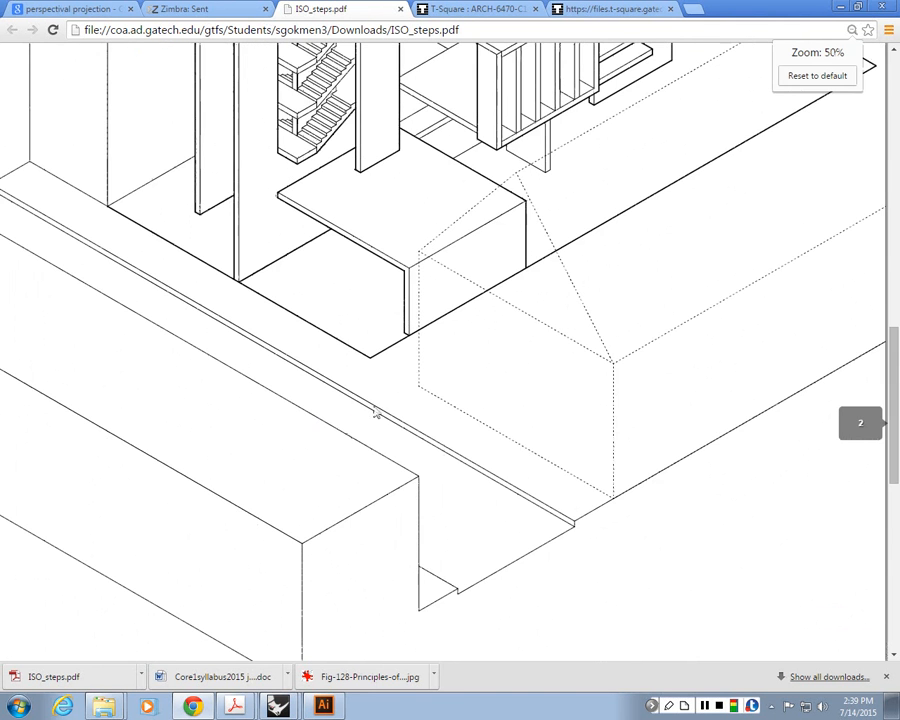
ctrl+scroll(376, 410, down, 1)
Compare the lineweighted isometric on page 2 with the shaded isometric on page 3
scroll(464, 340, down, 4)
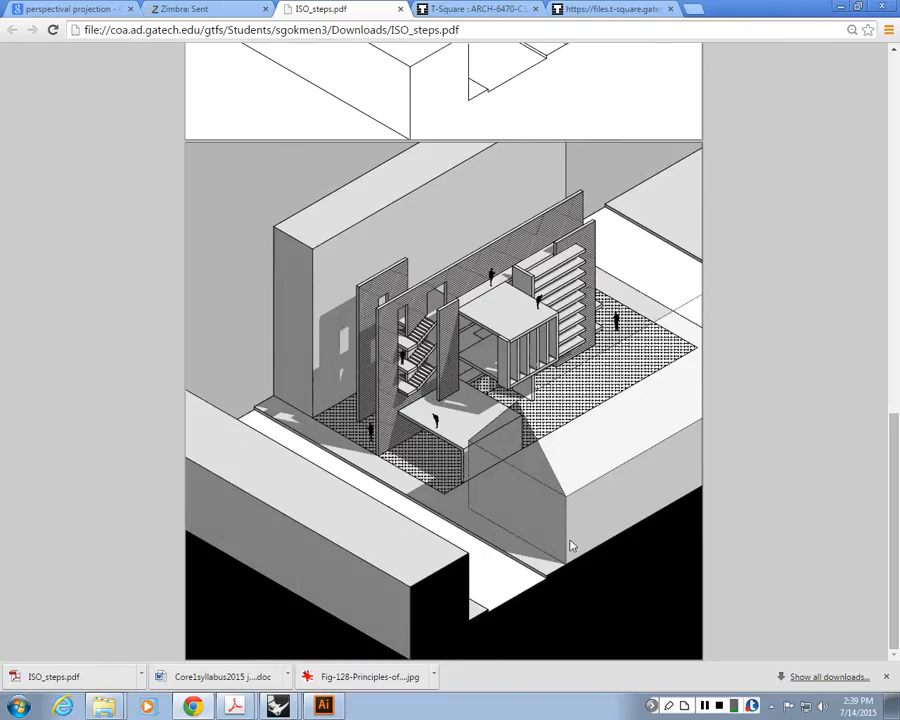
scroll(485, 483, up, 4)
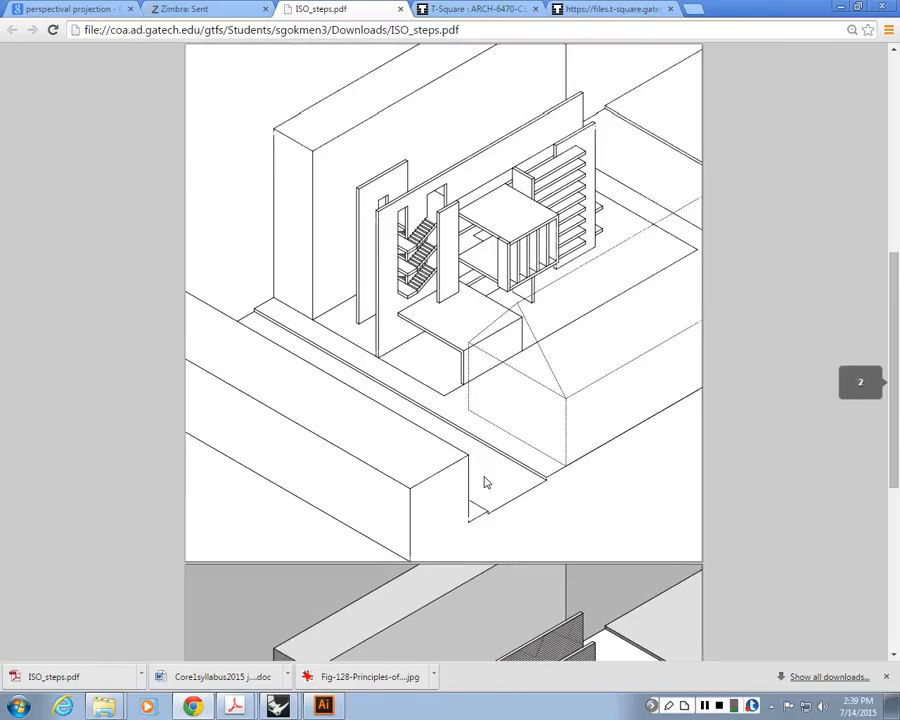
scroll(484, 480, up, 3)
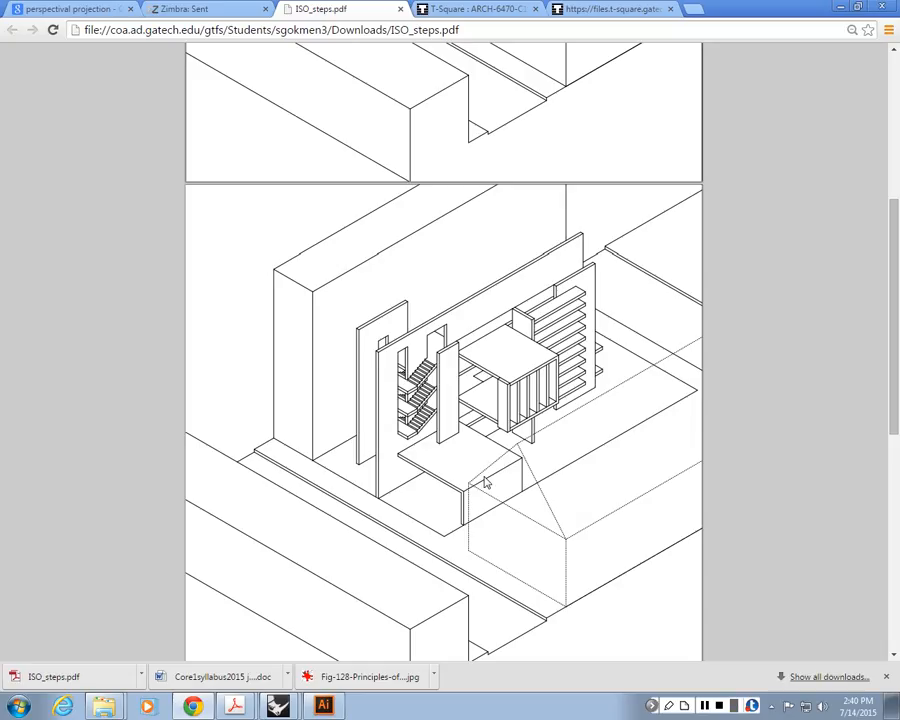
scroll(486, 483, down, 3)
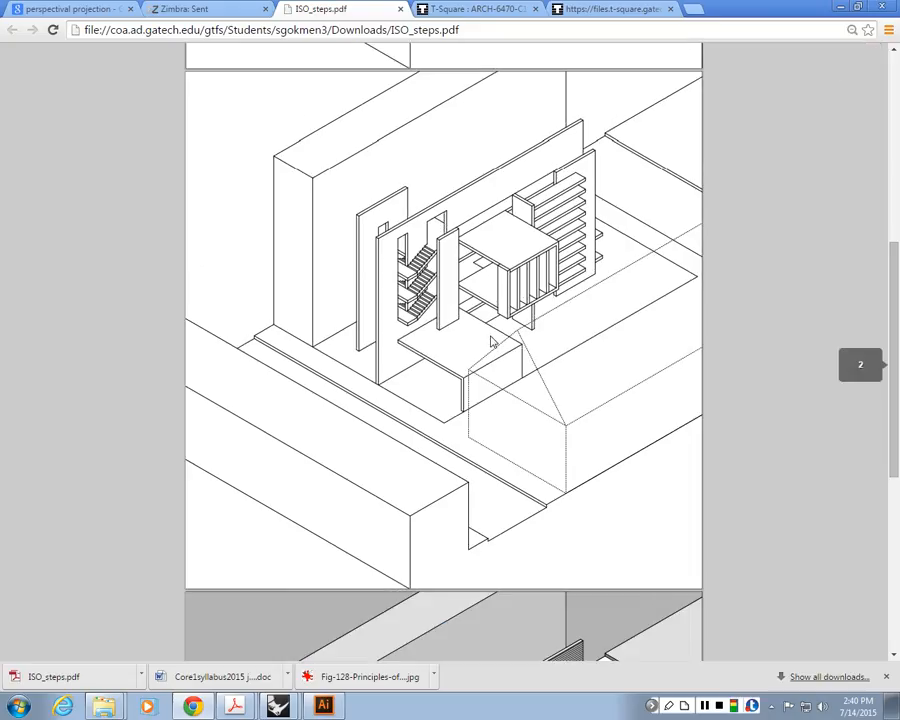
scroll(525, 308, up, 3)
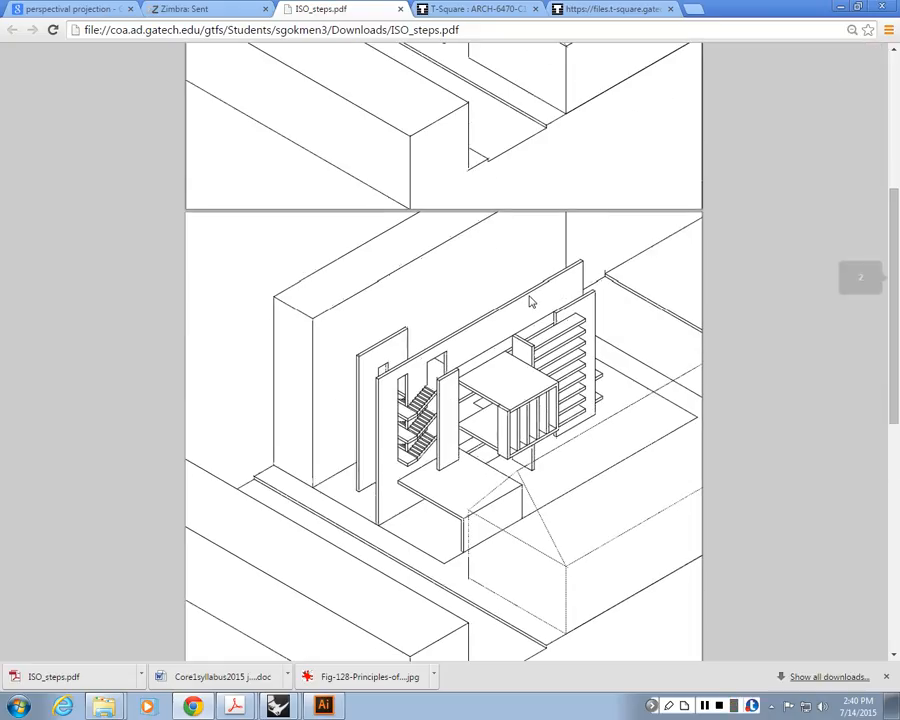
scroll(531, 302, down, 3)
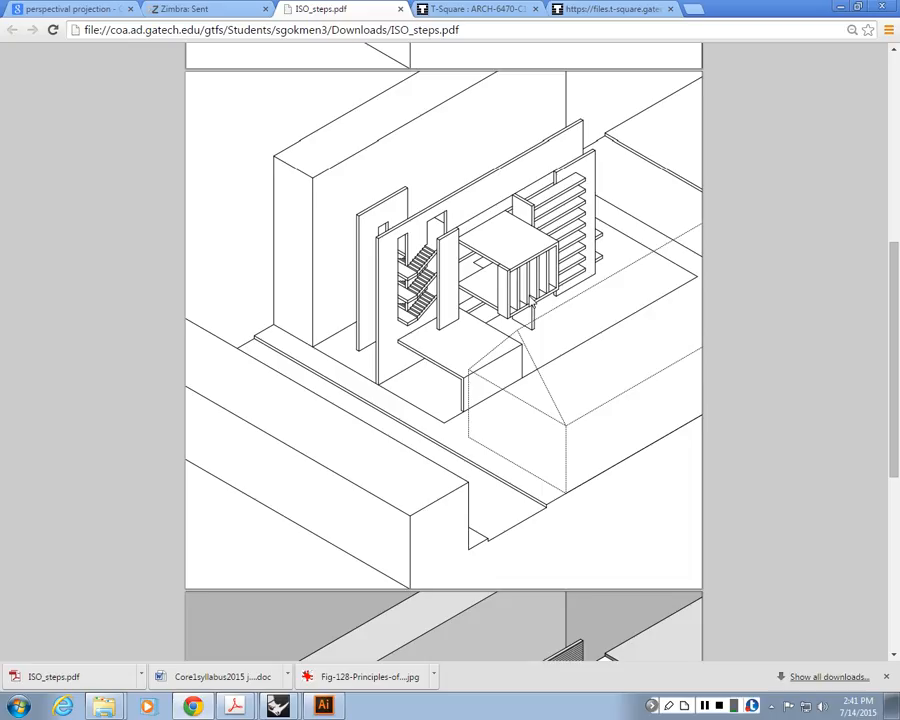
scroll(553, 337, down, 5)
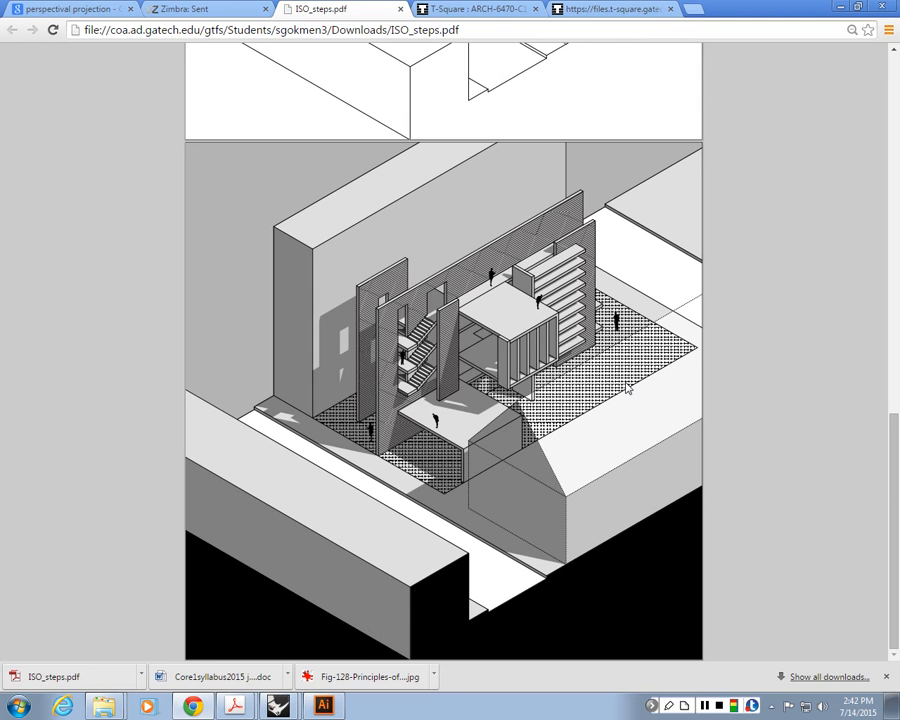
Examine the fills, hatches, shadows and human figures of the page 3 isometric up close
ctrl+scroll(622, 476, up, 3)
scroll(624, 477, down, 4)
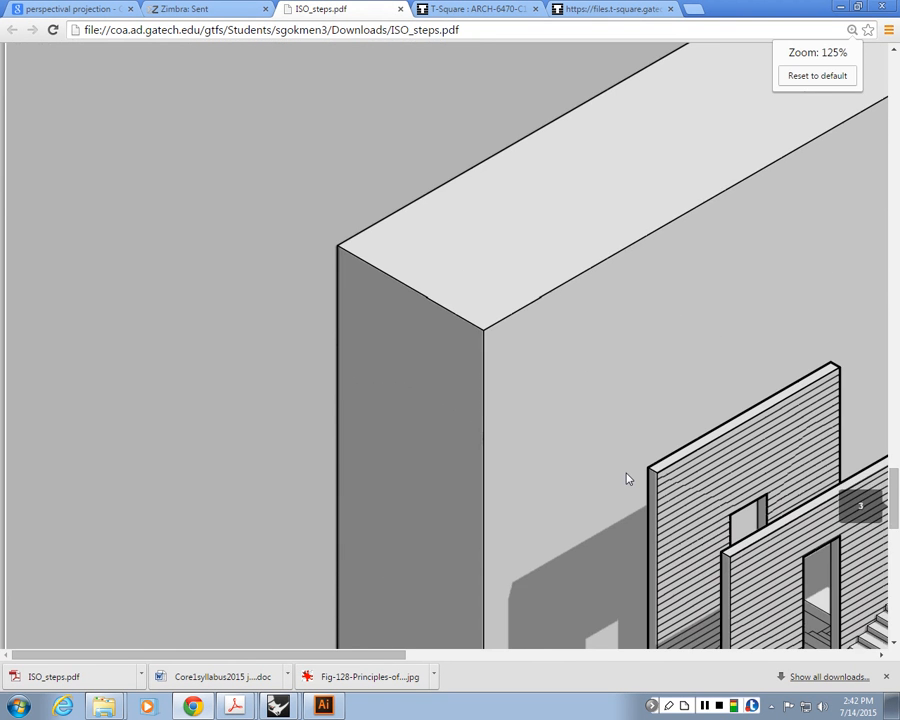
drag(400, 655, 686, 648)
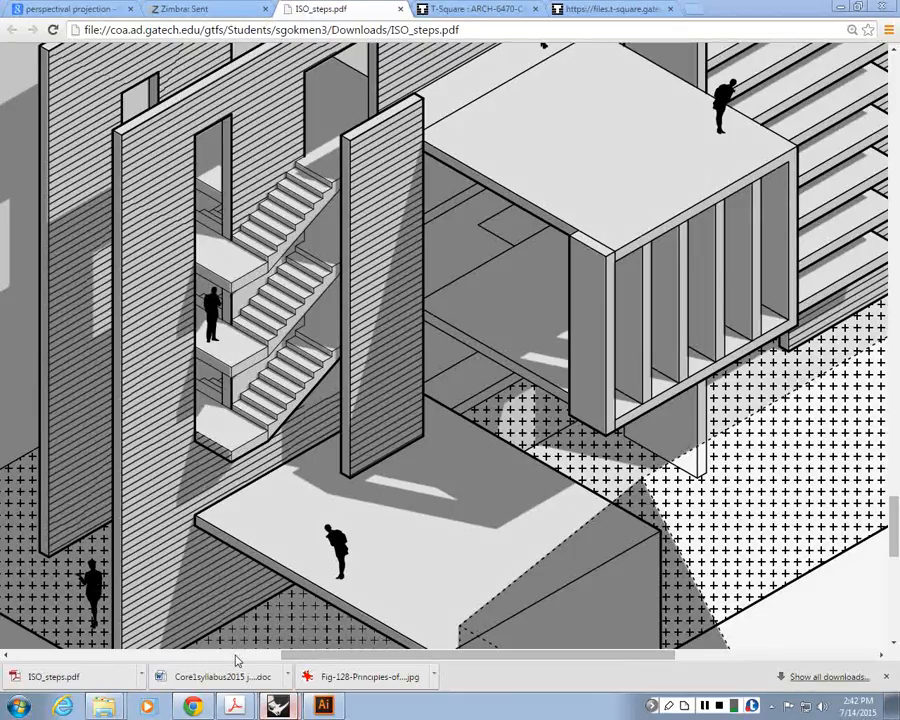
Switch to ISO.3dm in Rhinoceros and show all hidden objects
click(278, 706)
scroll(363, 370, down, 20)
click(365, 364)
right_drag(275, 366, 440, 398)
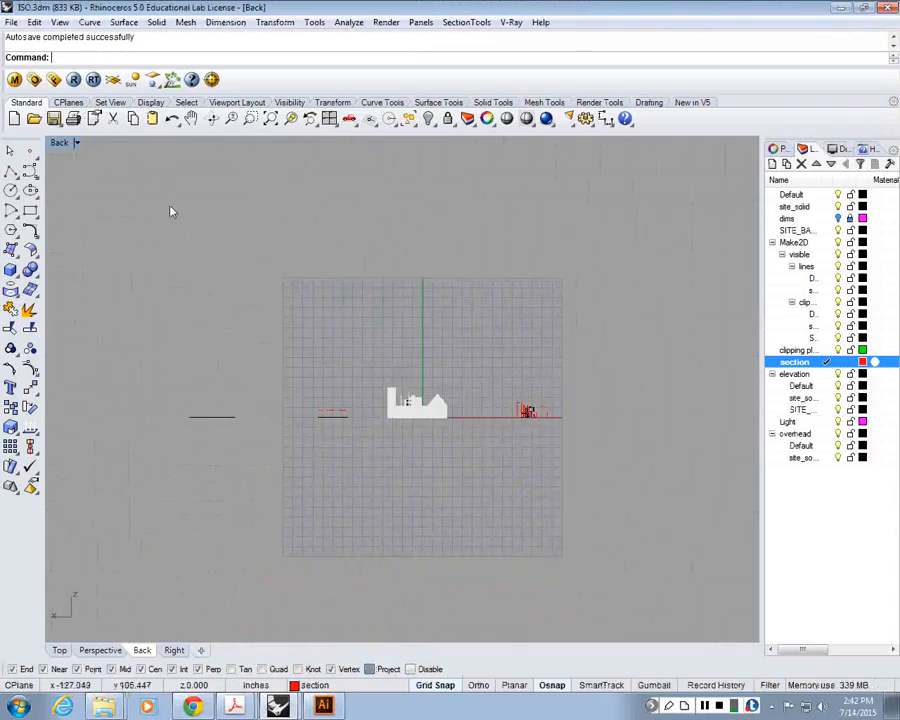
text(Show)
key(Return)
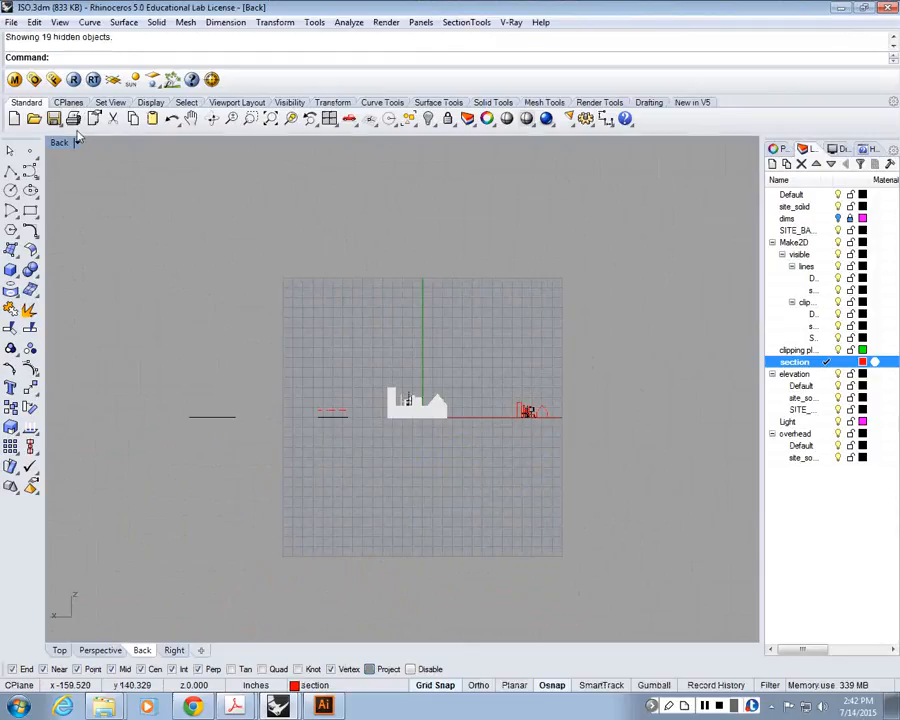
Switch from the Back view to the Top view and frame the square isometric line drawing
double_click(59, 143)
double_click(60, 143)
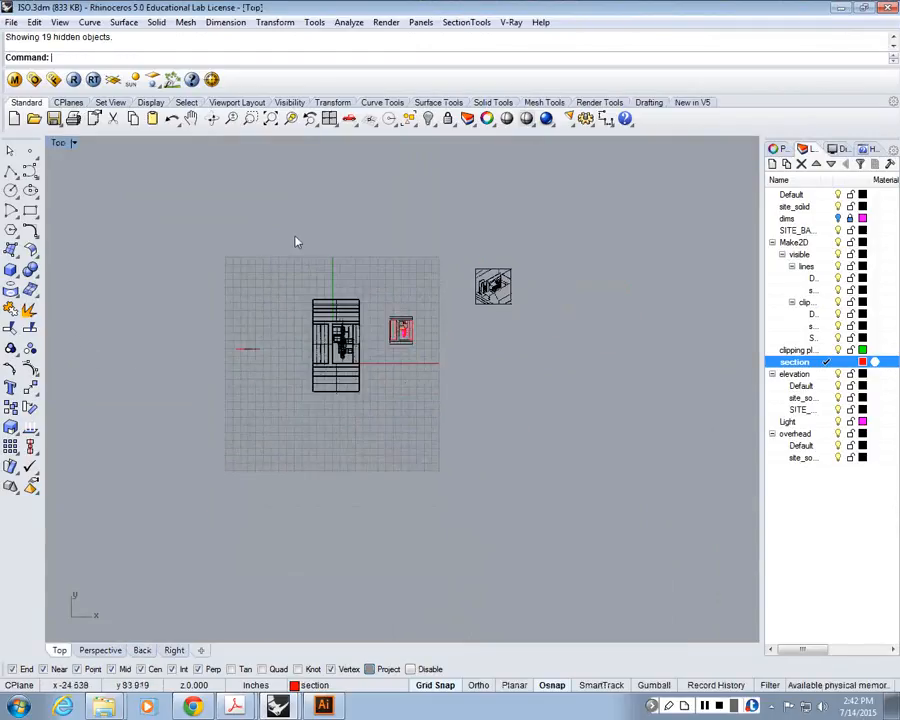
scroll(546, 270, up, 10)
right_drag(546, 270, 452, 272)
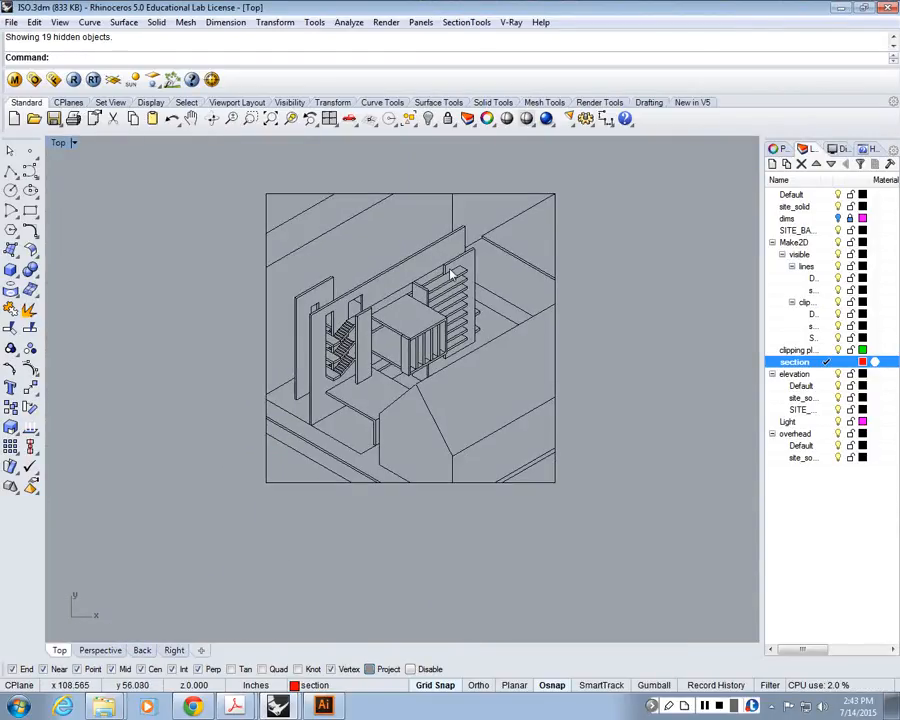